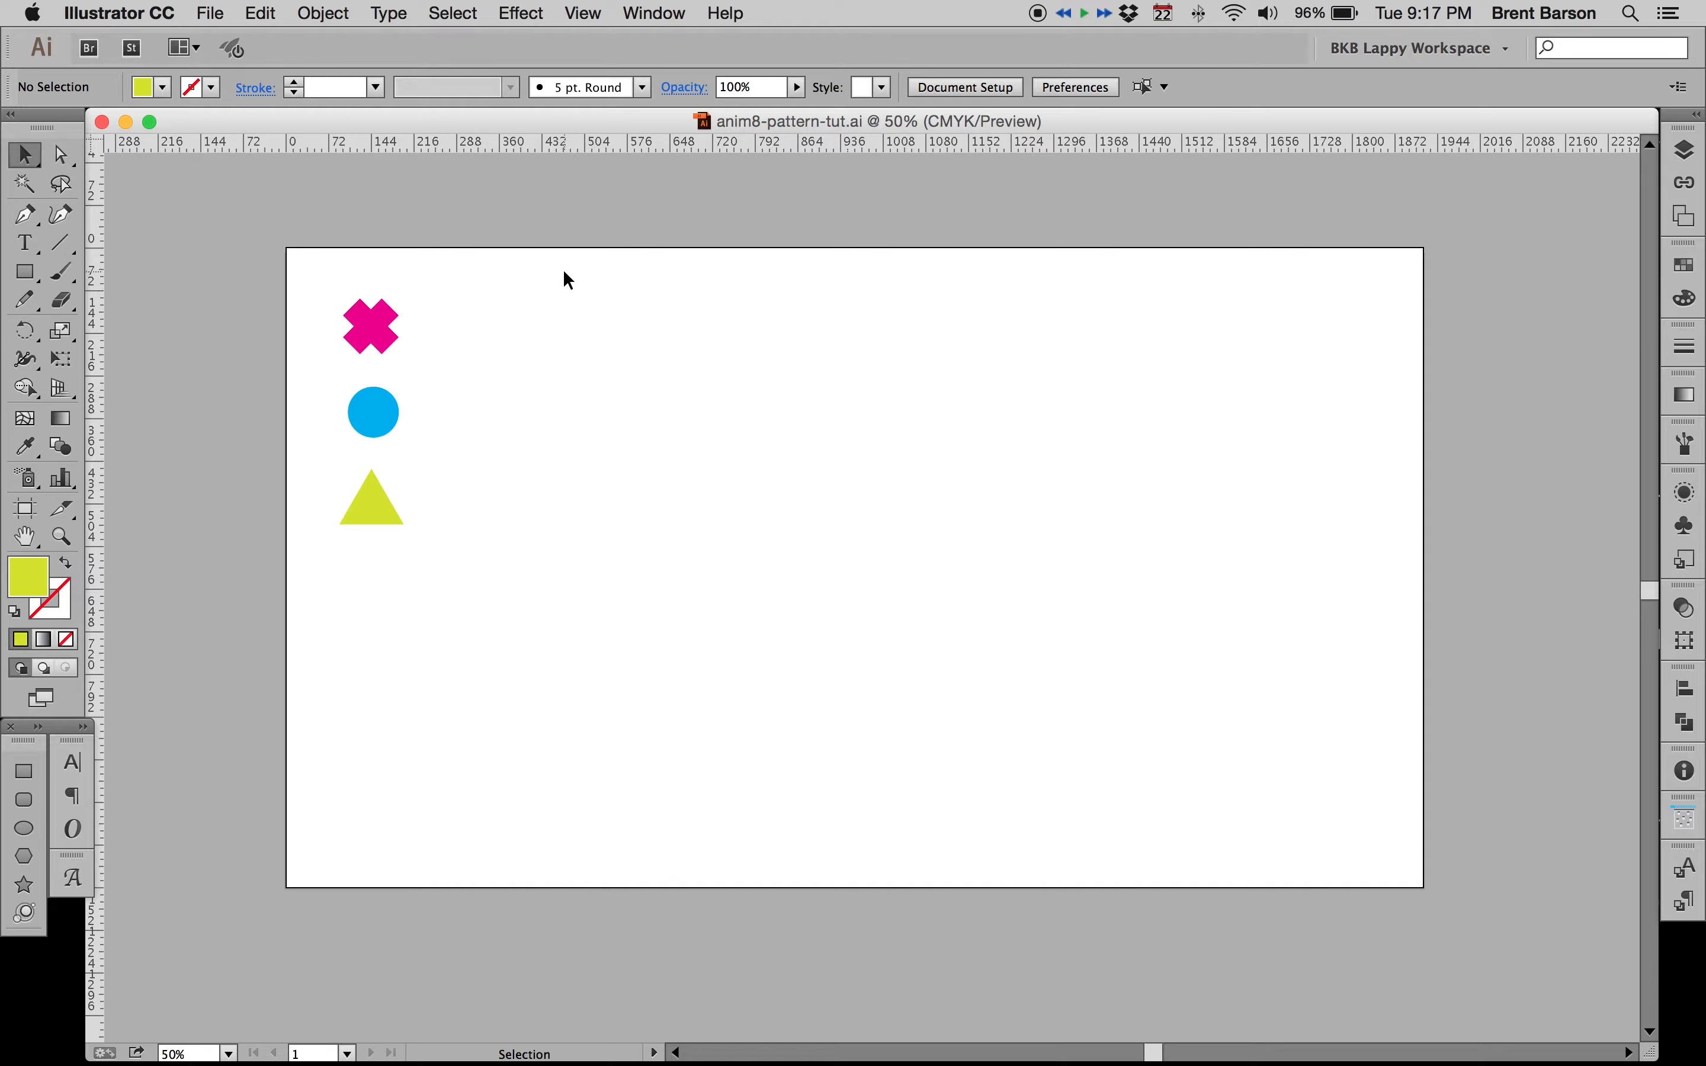
left_click(381, 337)
left_click(385, 415)
left_click(373, 524)
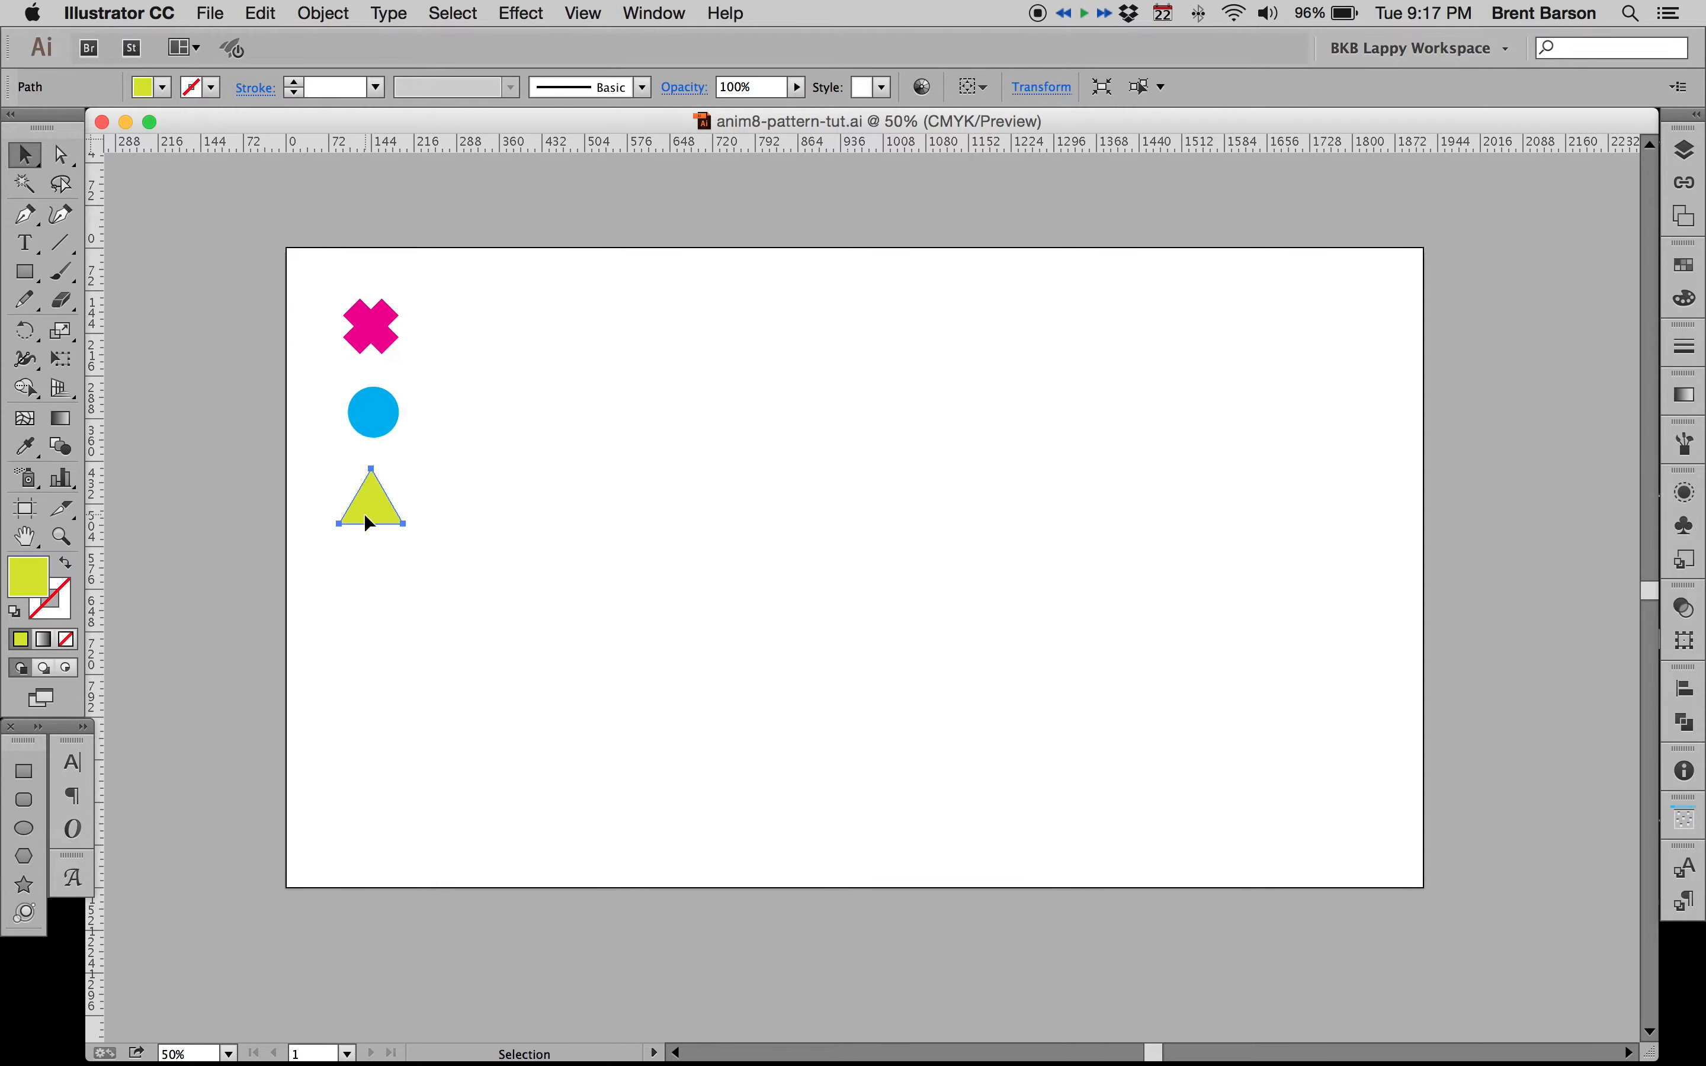
Step: Draw a 300 × 300 px square near the centre of the artboard with the Rectangle tool
left_click(32, 271)
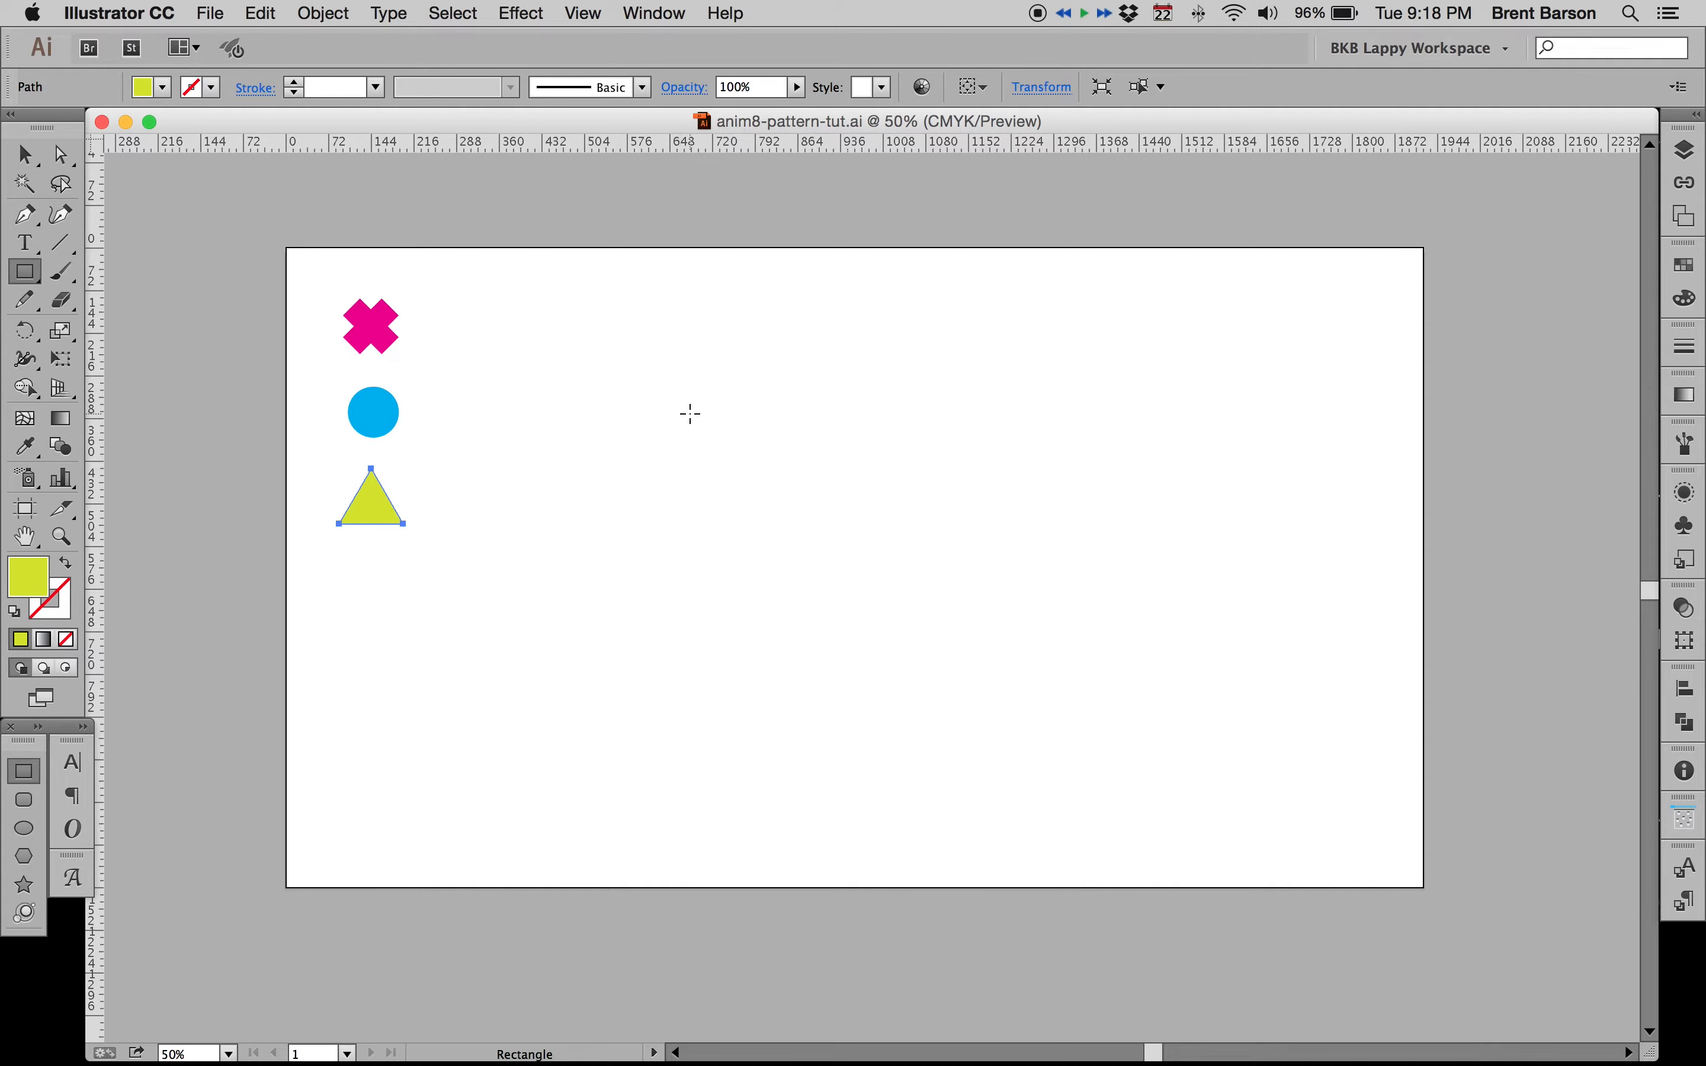
left_click(740, 457)
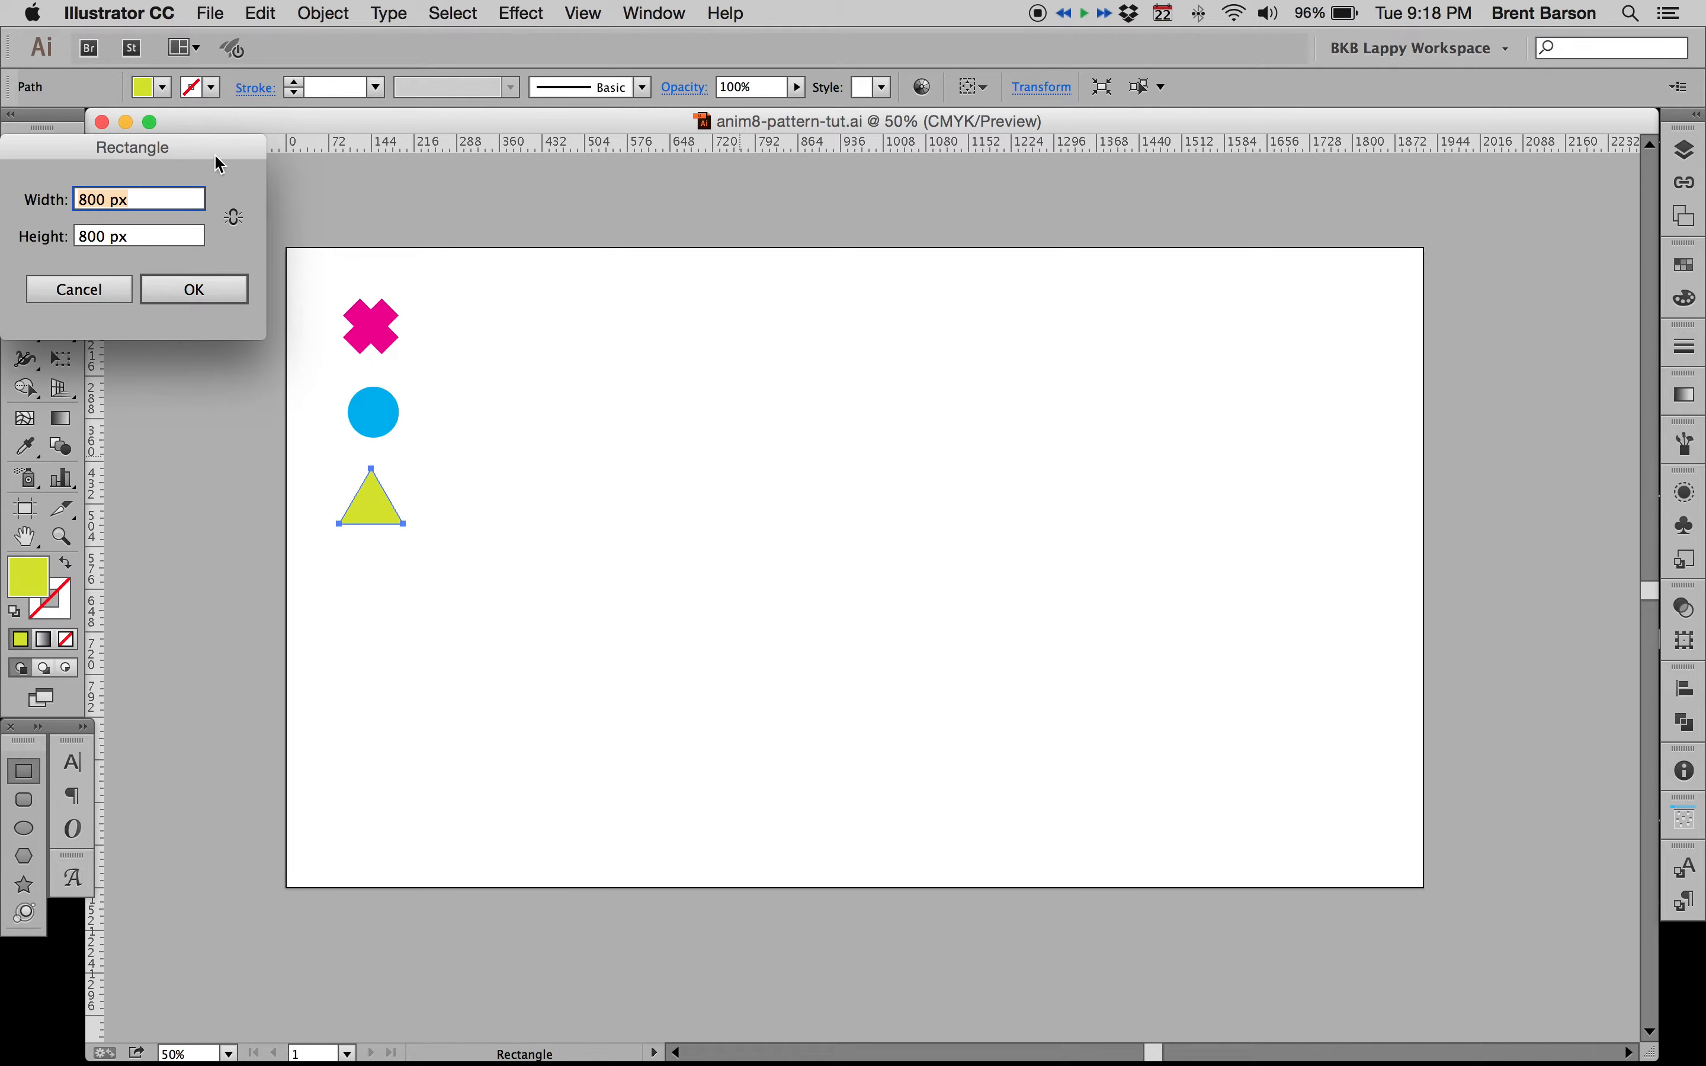
left_click_drag(145, 149, 841, 451)
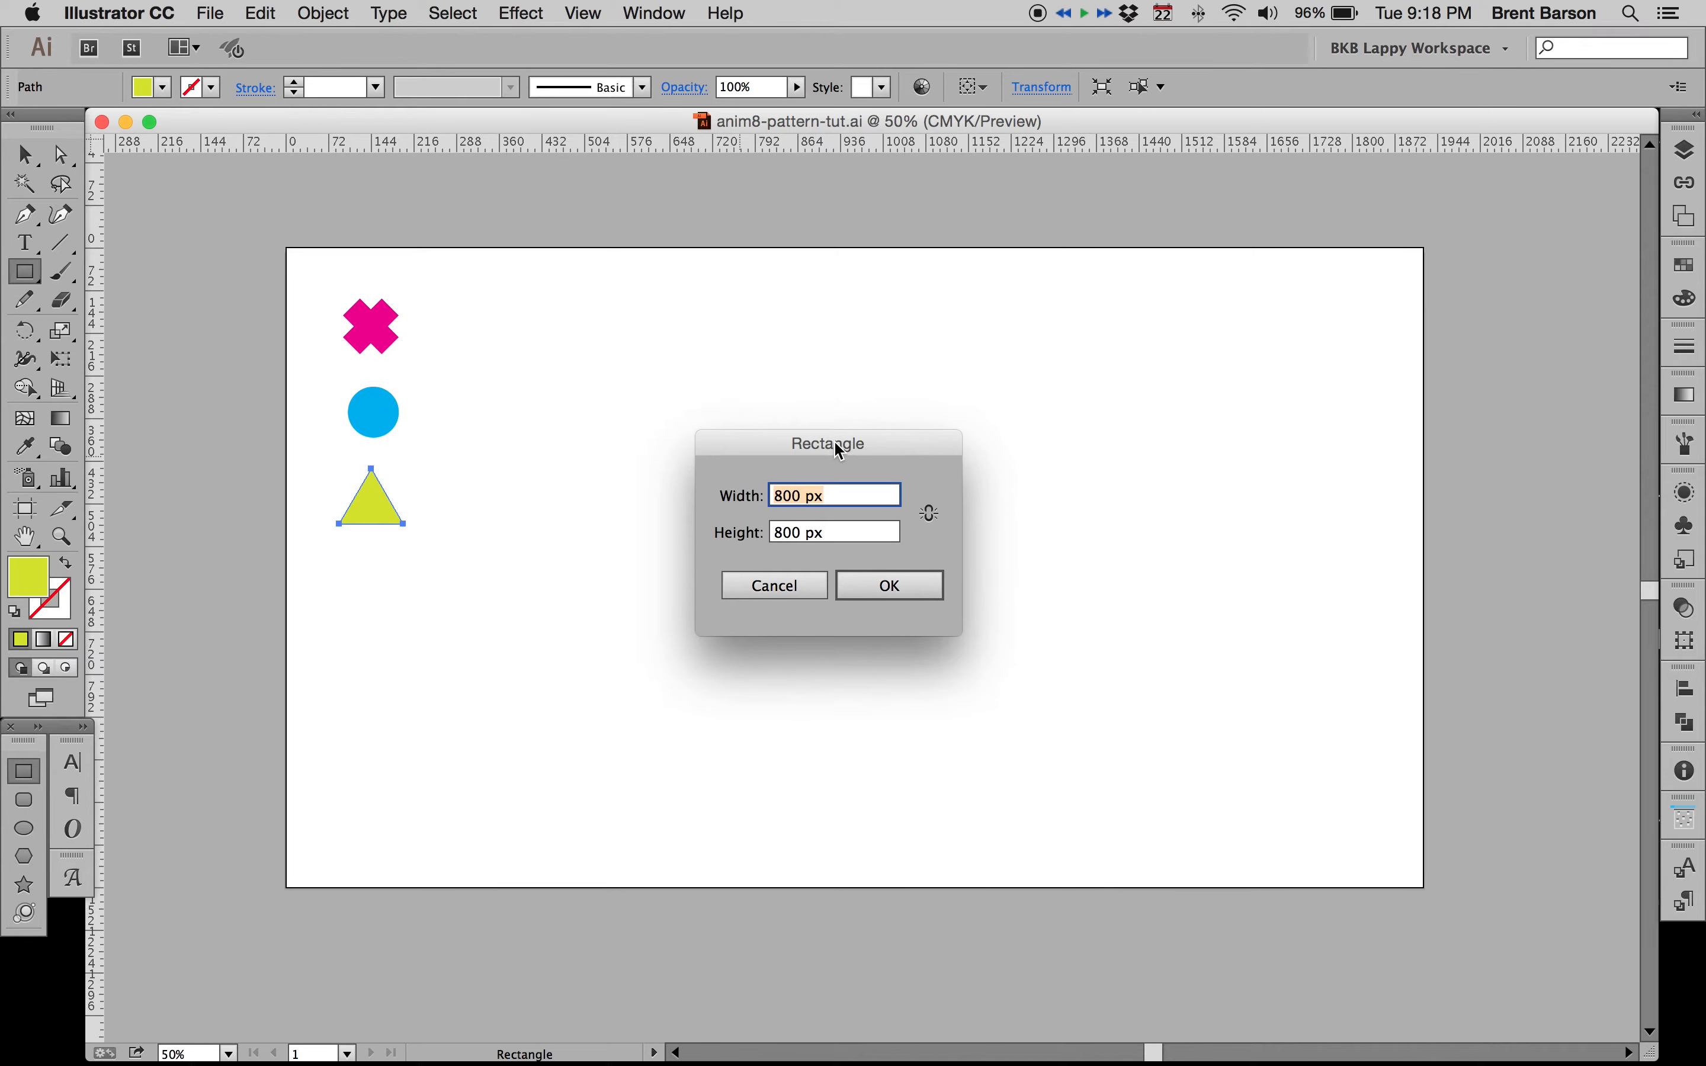
type("300")
key("Tab")
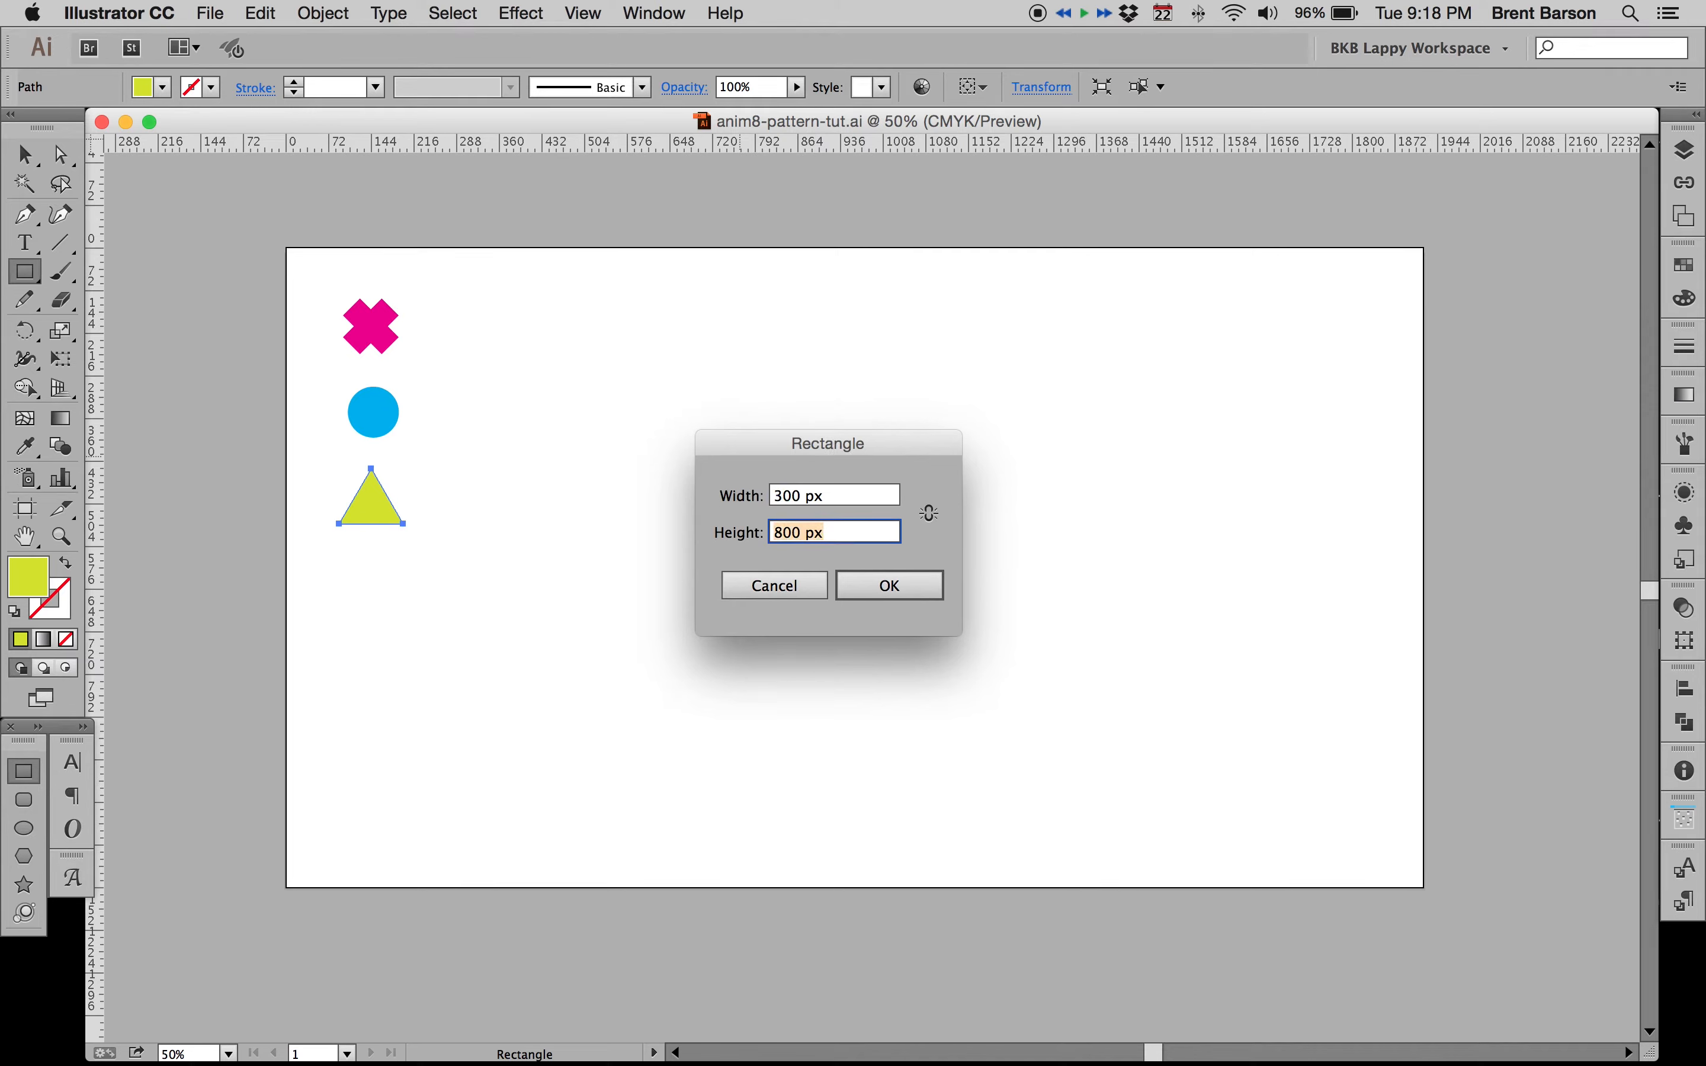
type("300")
key("Return")
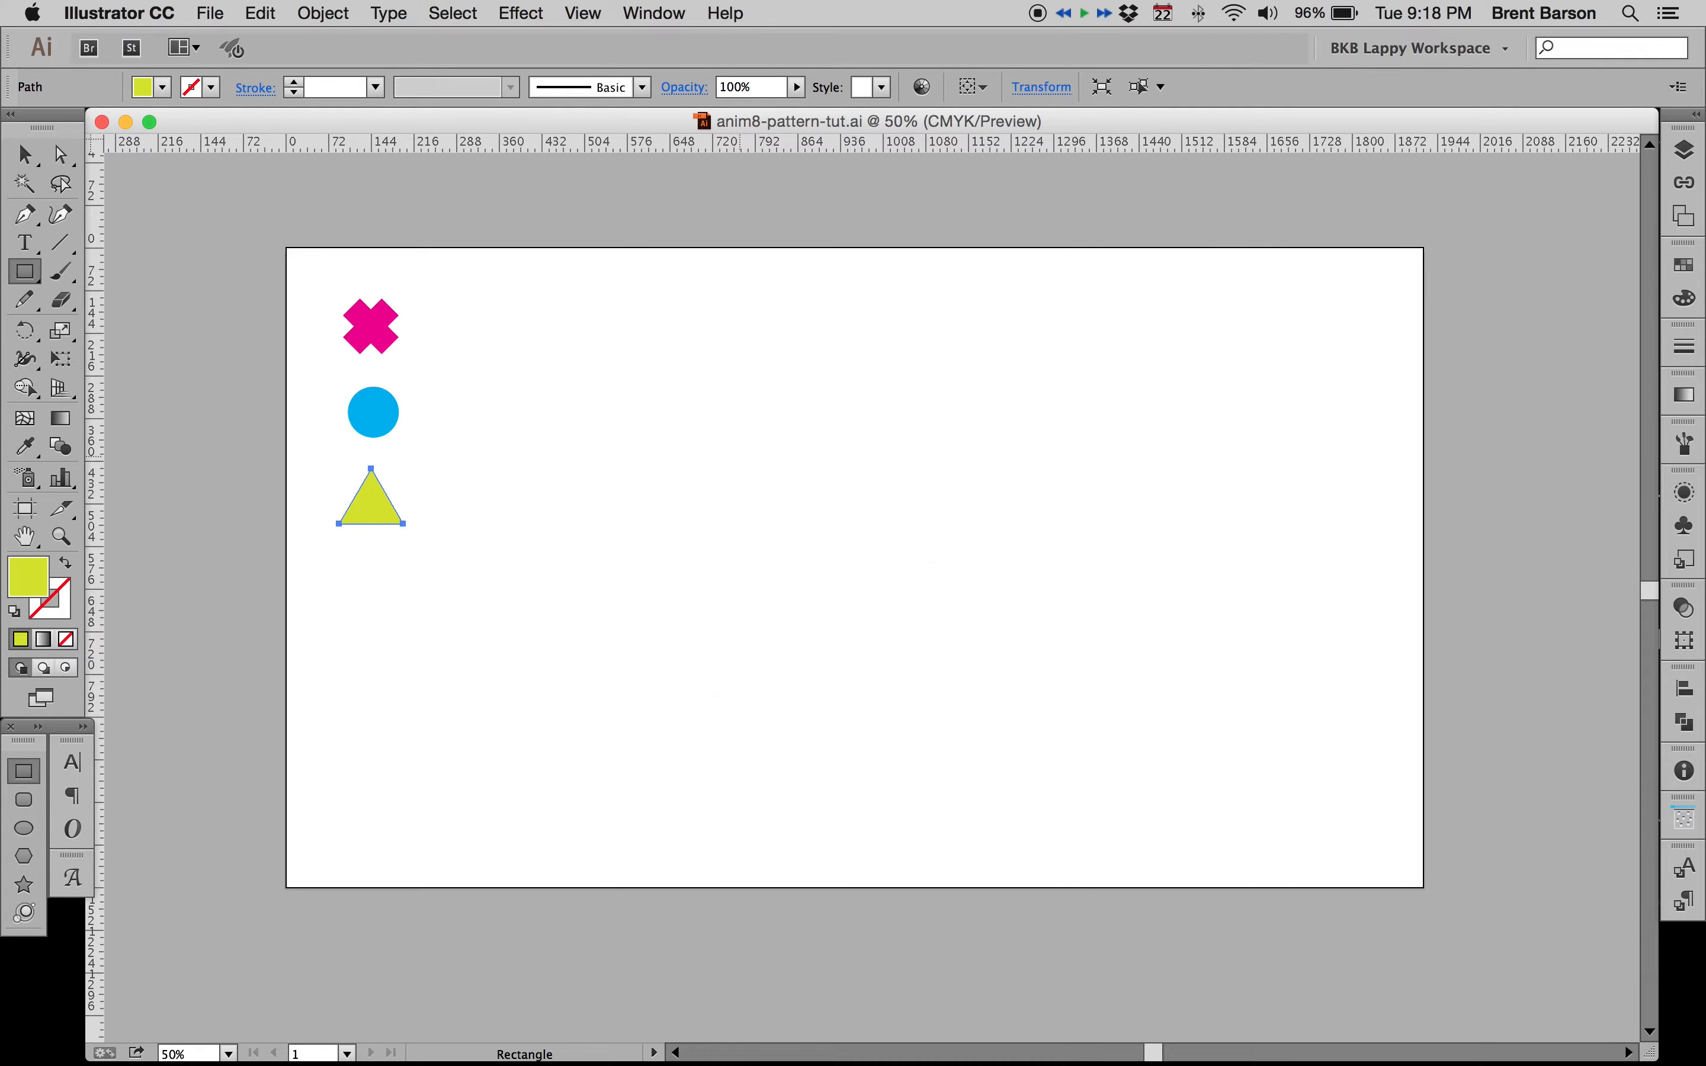
key("v")
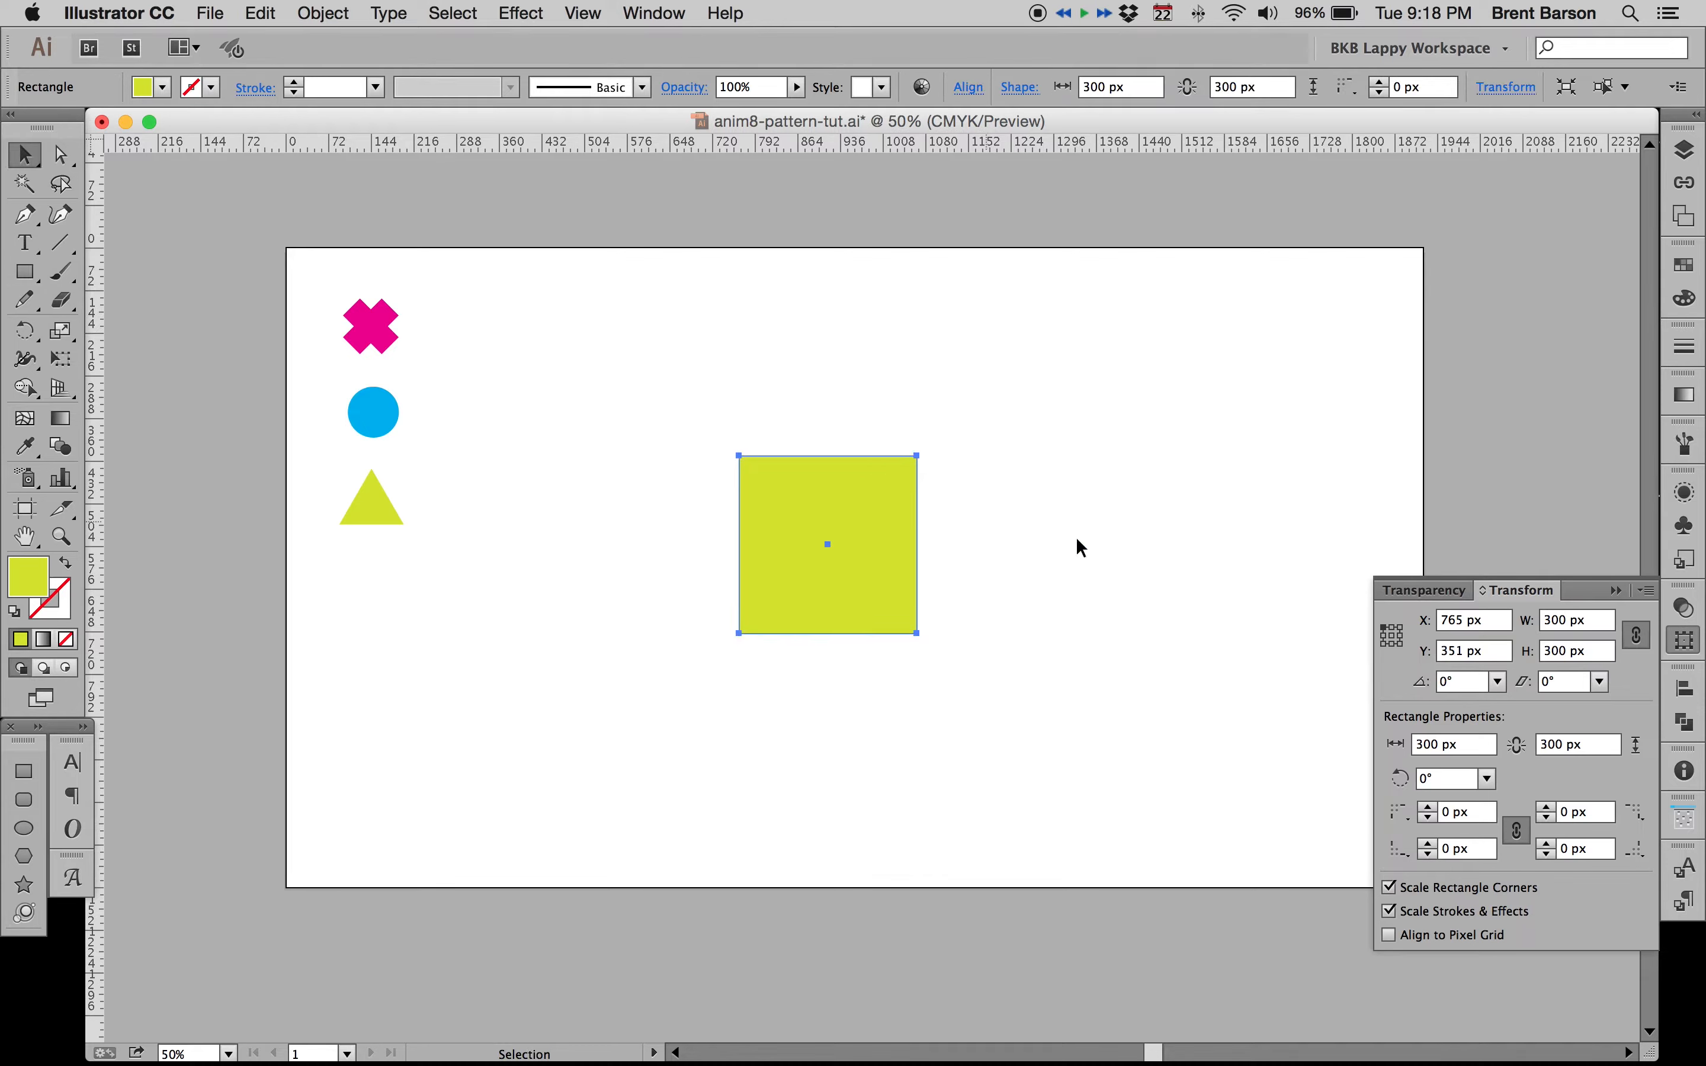
left_click(1683, 644)
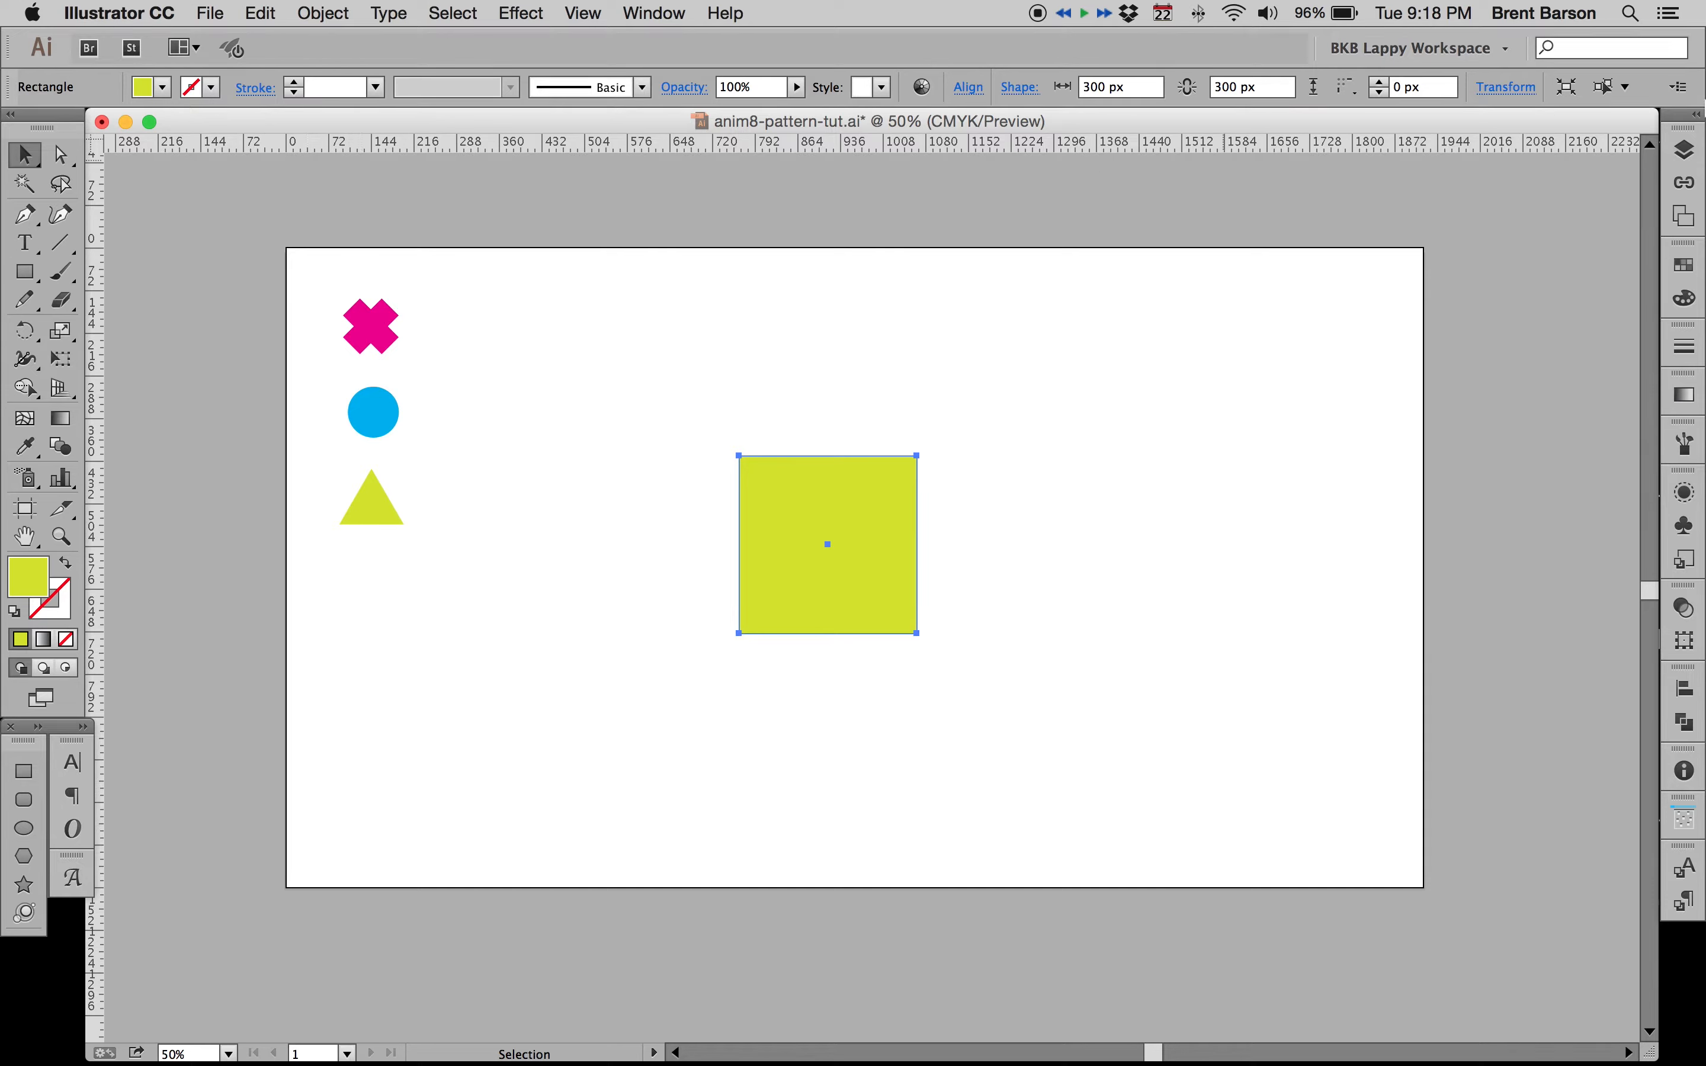
Step: Fill the square with a mid-light gray swatch from the grays color group
left_click(1687, 265)
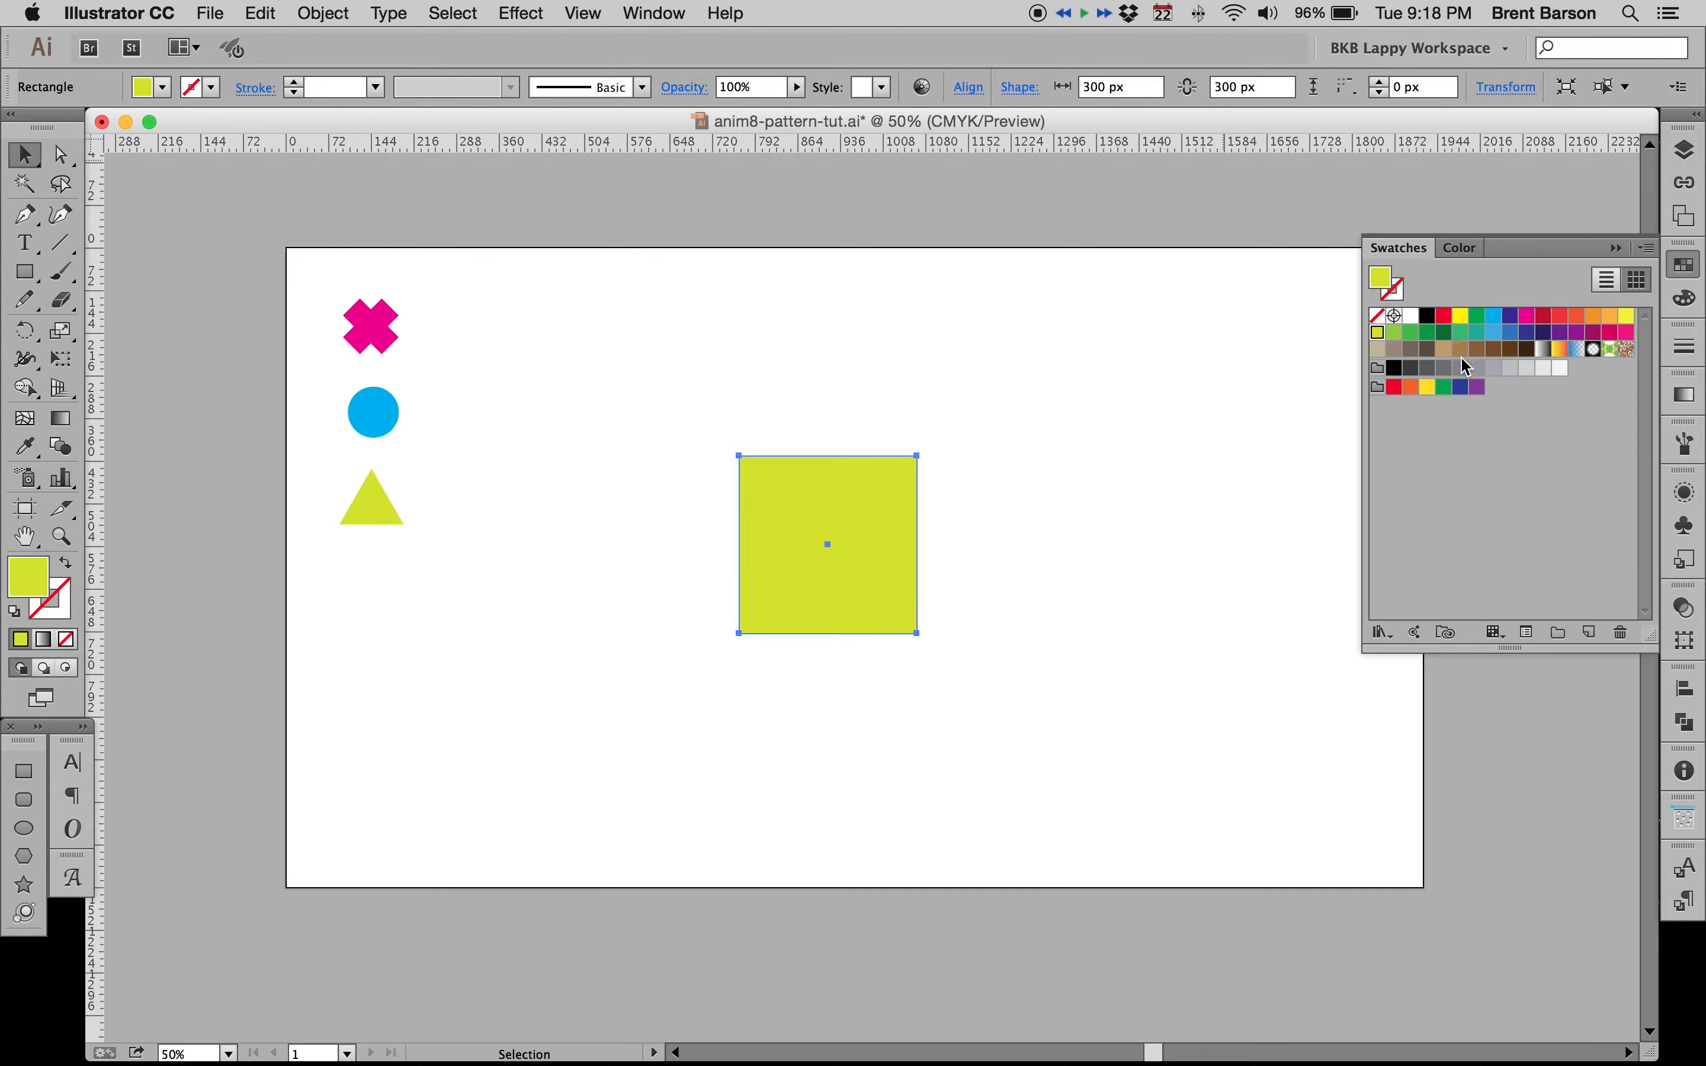
left_click(1480, 369)
left_click(1494, 368)
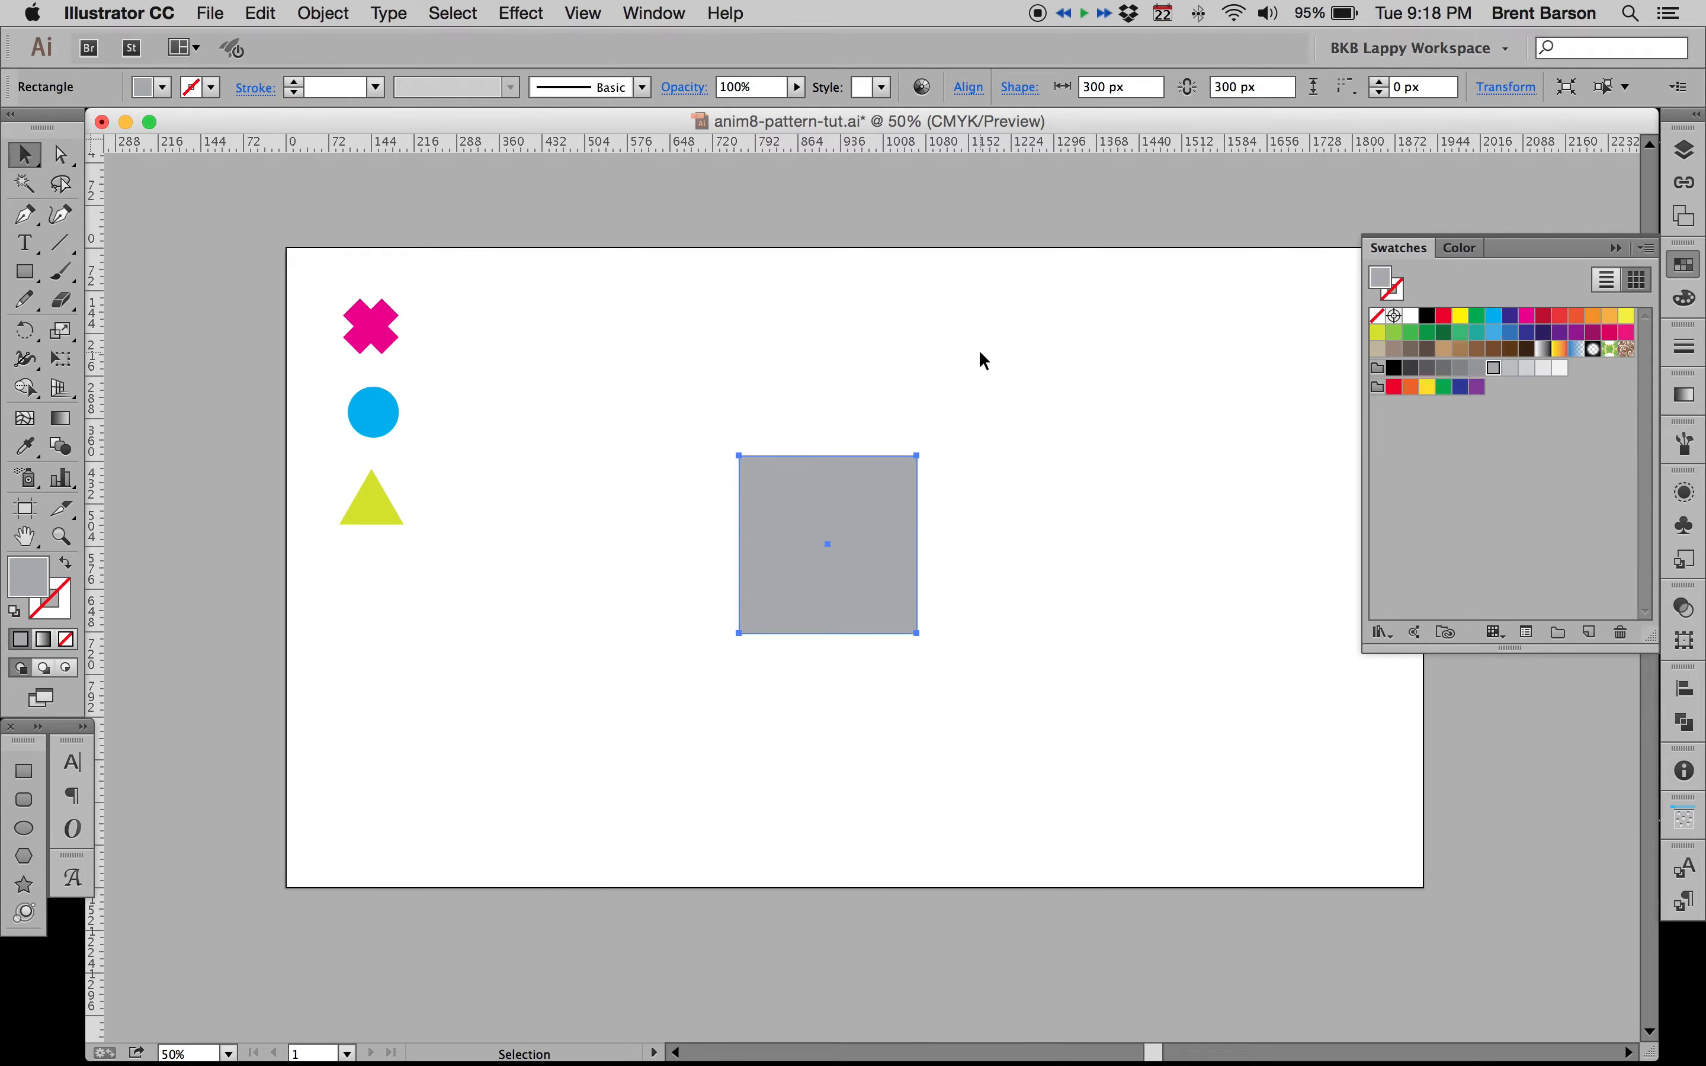
left_click(1687, 265)
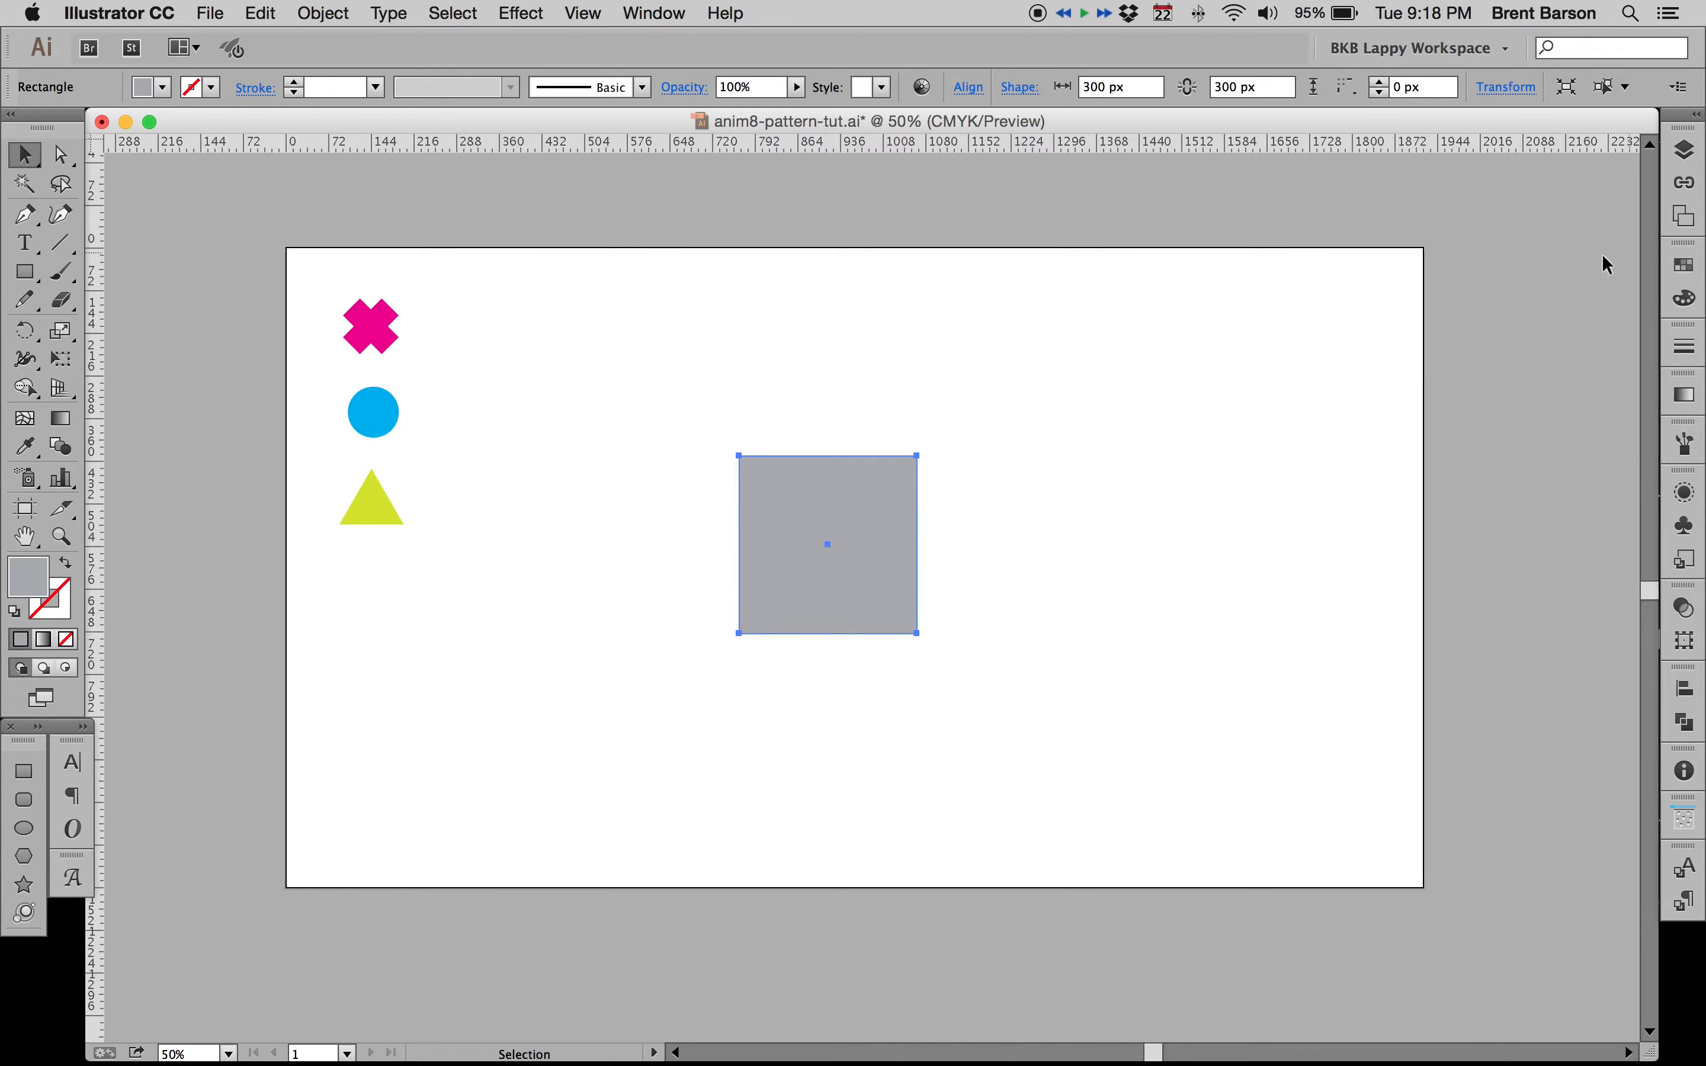
Step: Move the gray square slightly down on the artboard and lock it
left_click_drag(841, 455, 847, 490)
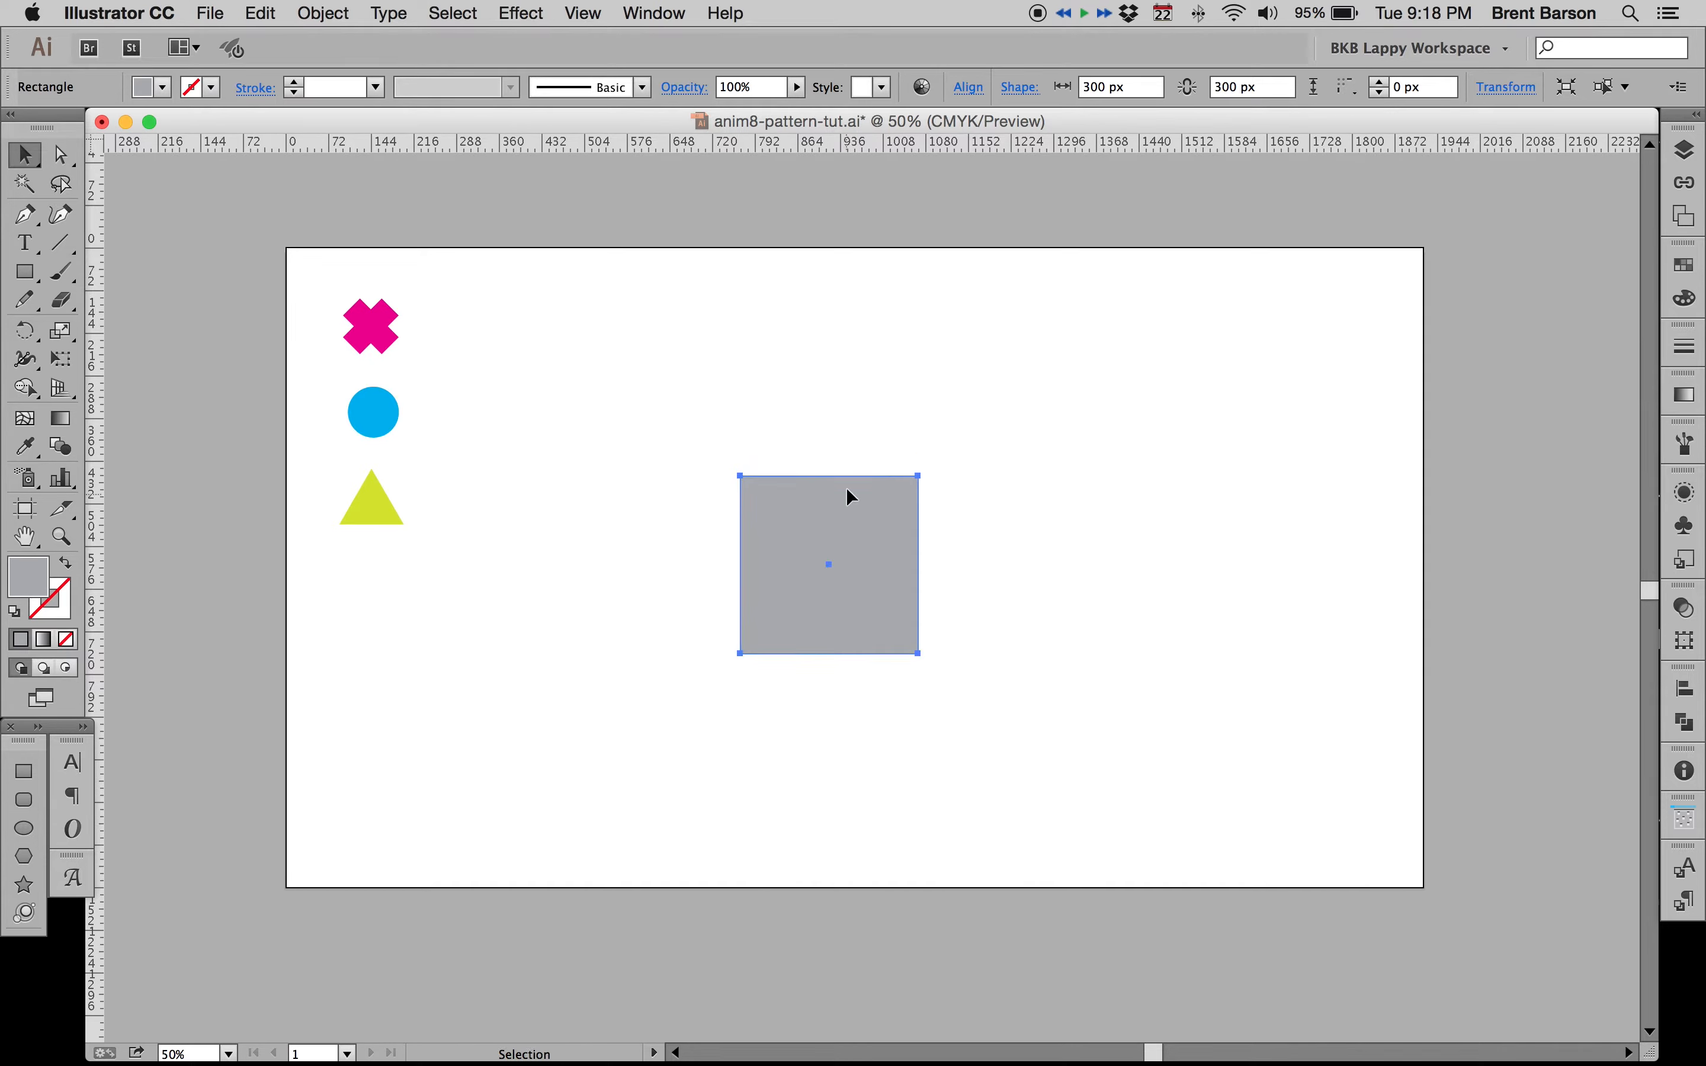
left_click(320, 10)
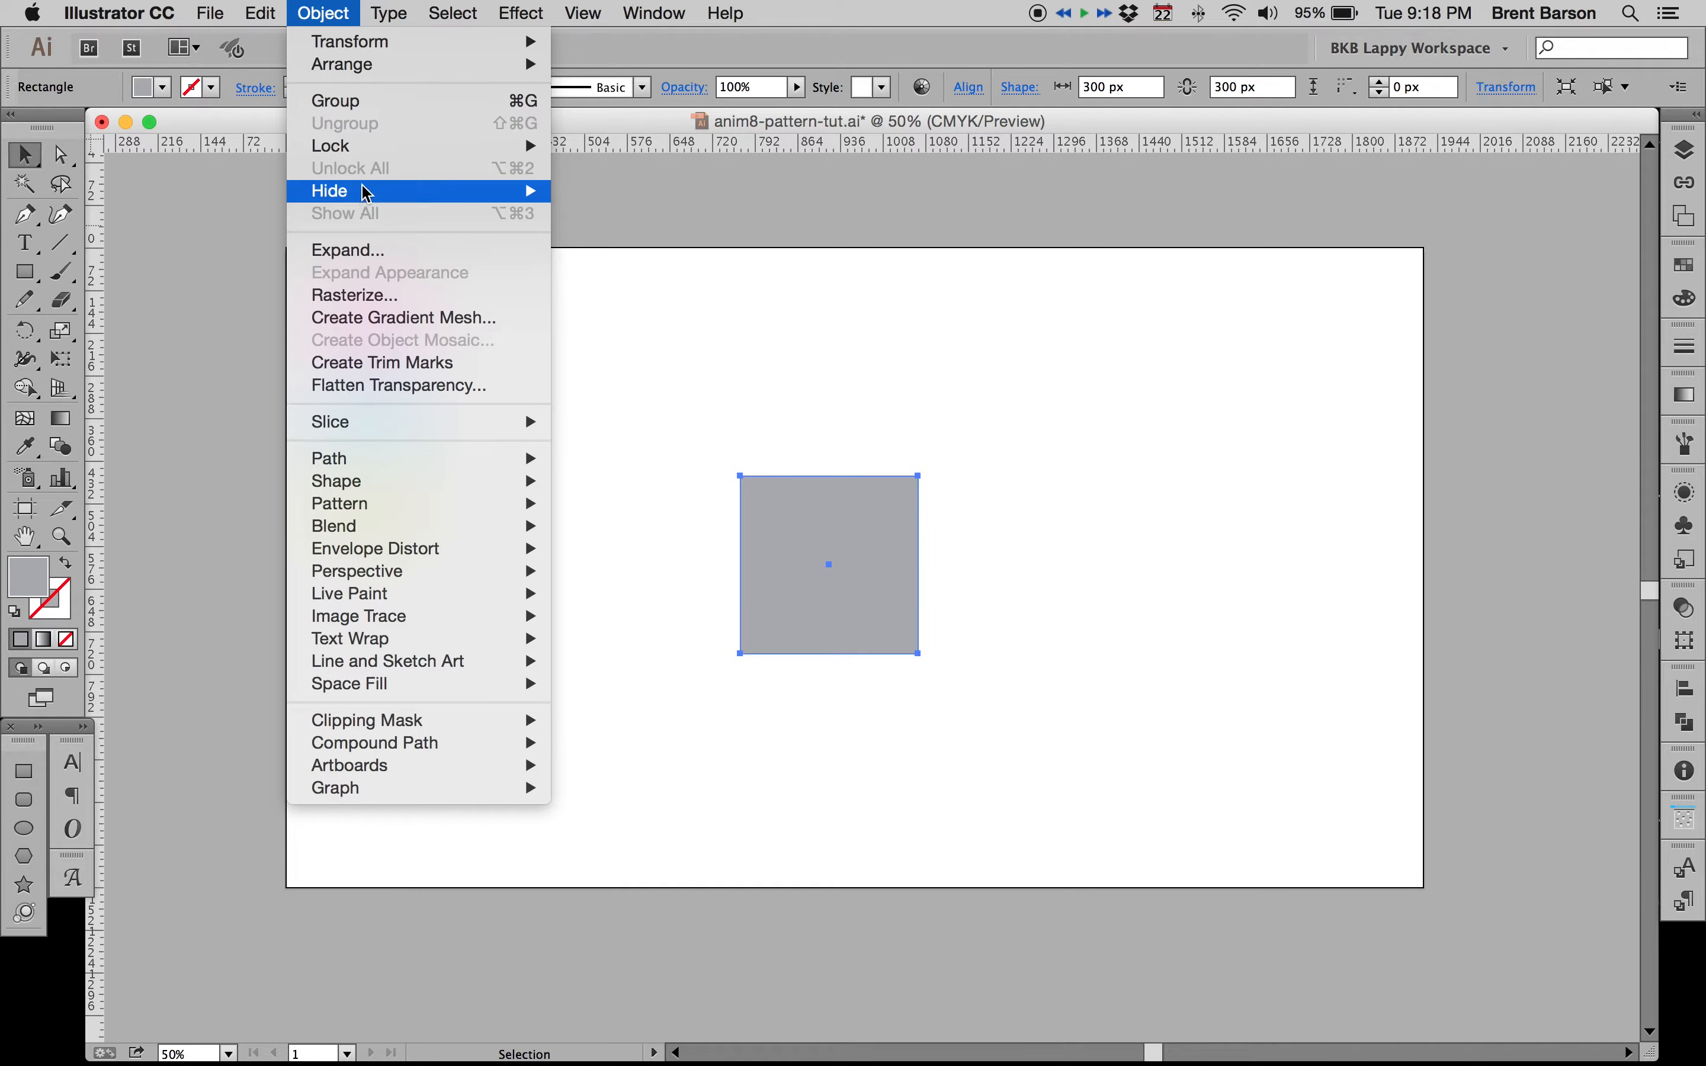
mouse_move(539, 146)
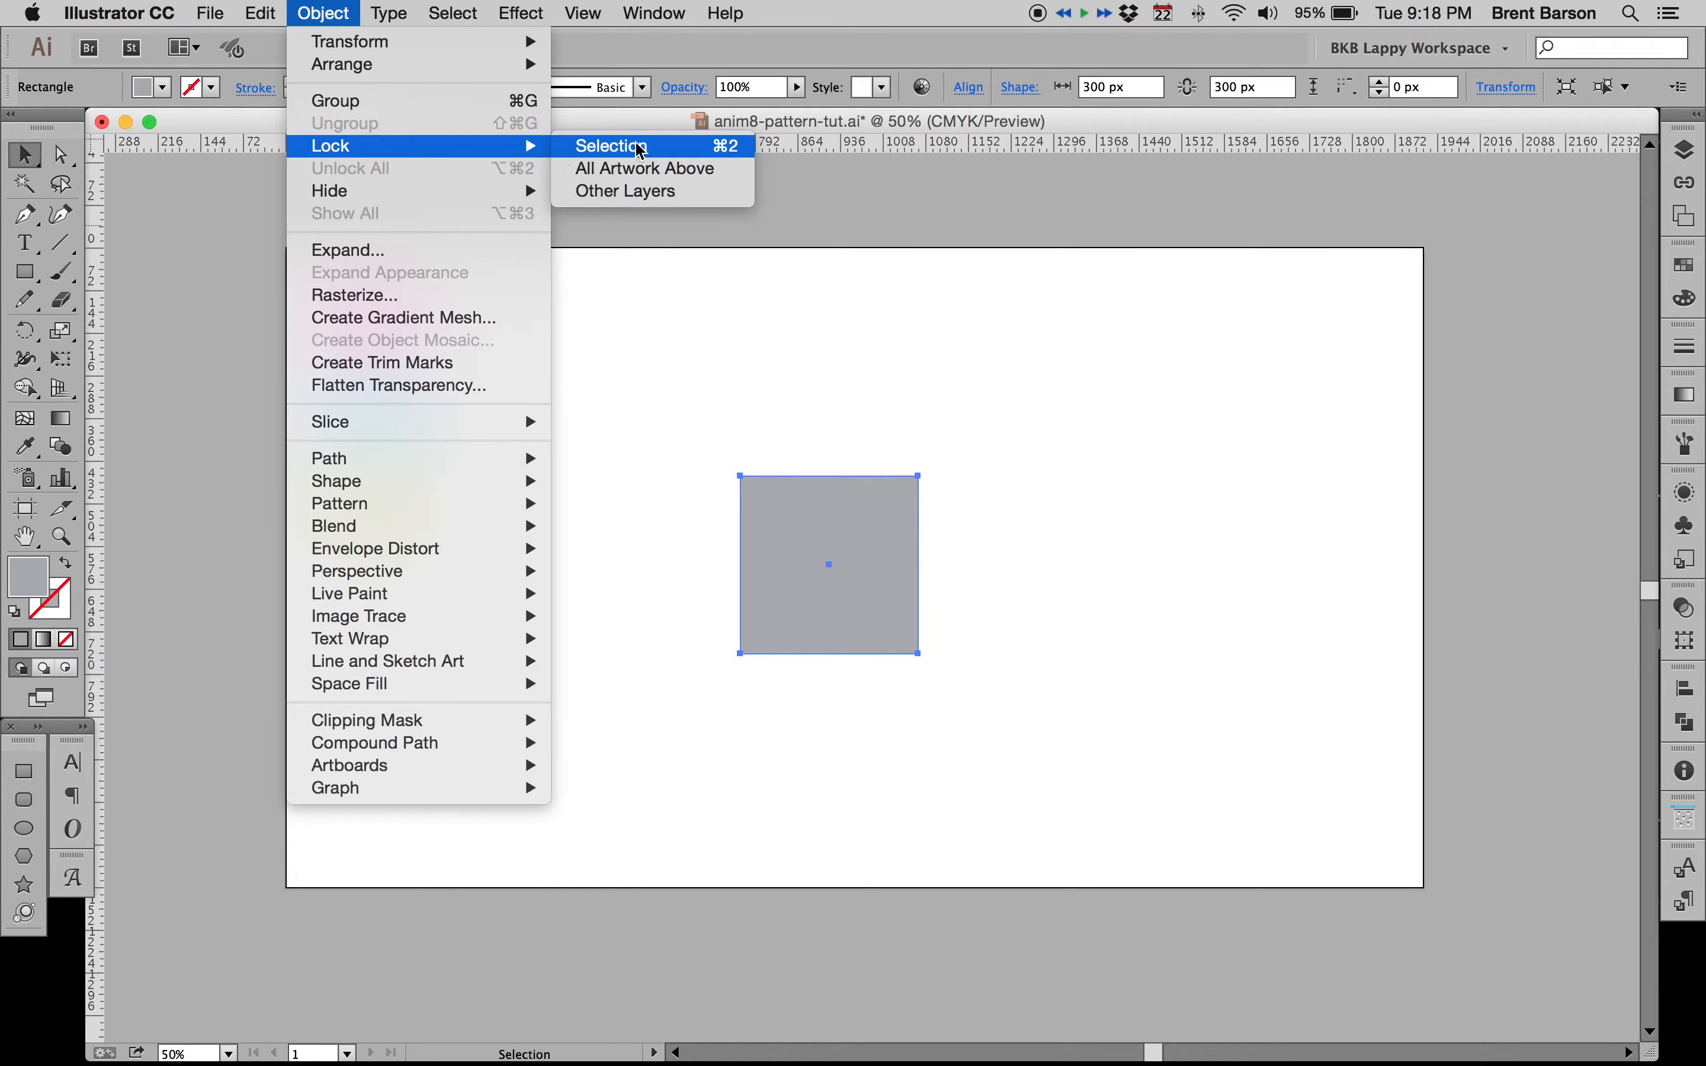
left_click(681, 148)
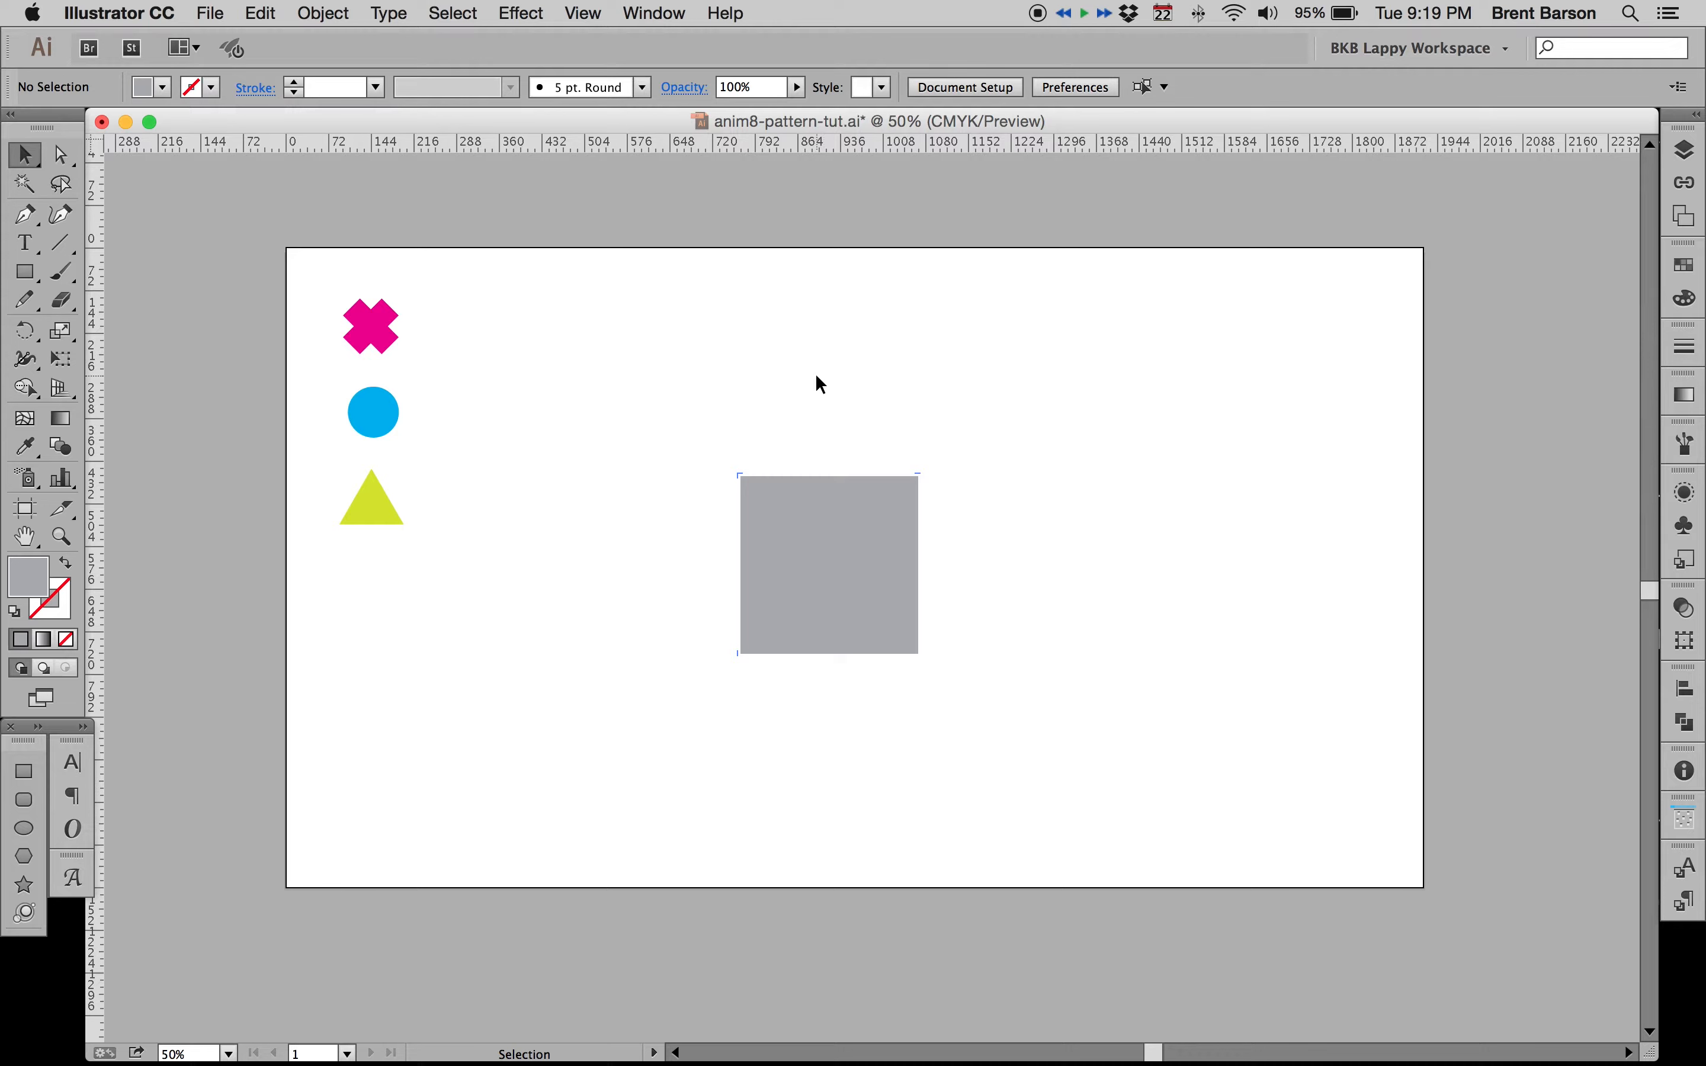
Step: Place the magenta X across the middle of the gray square's left edge and bring it to the front
left_click_drag(390, 319, 720, 559)
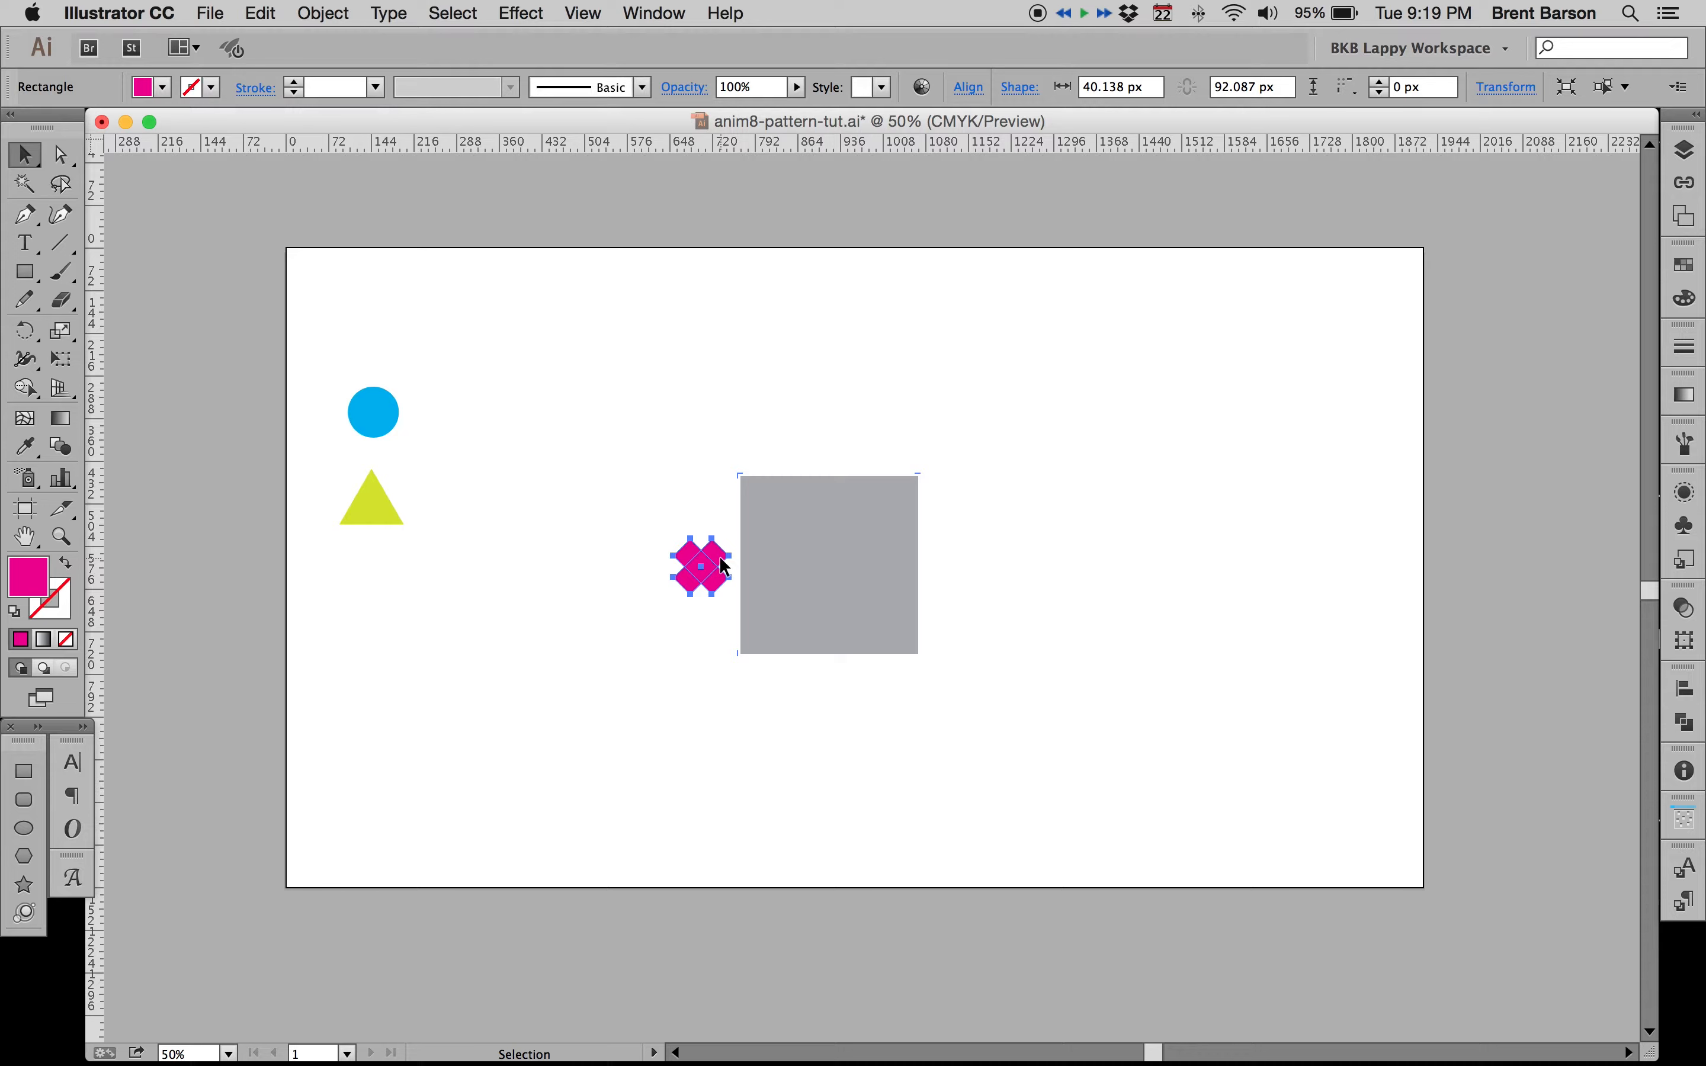
left_click_drag(717, 566, 750, 565)
key("super+space")
left_click_drag(653, 437, 1009, 754)
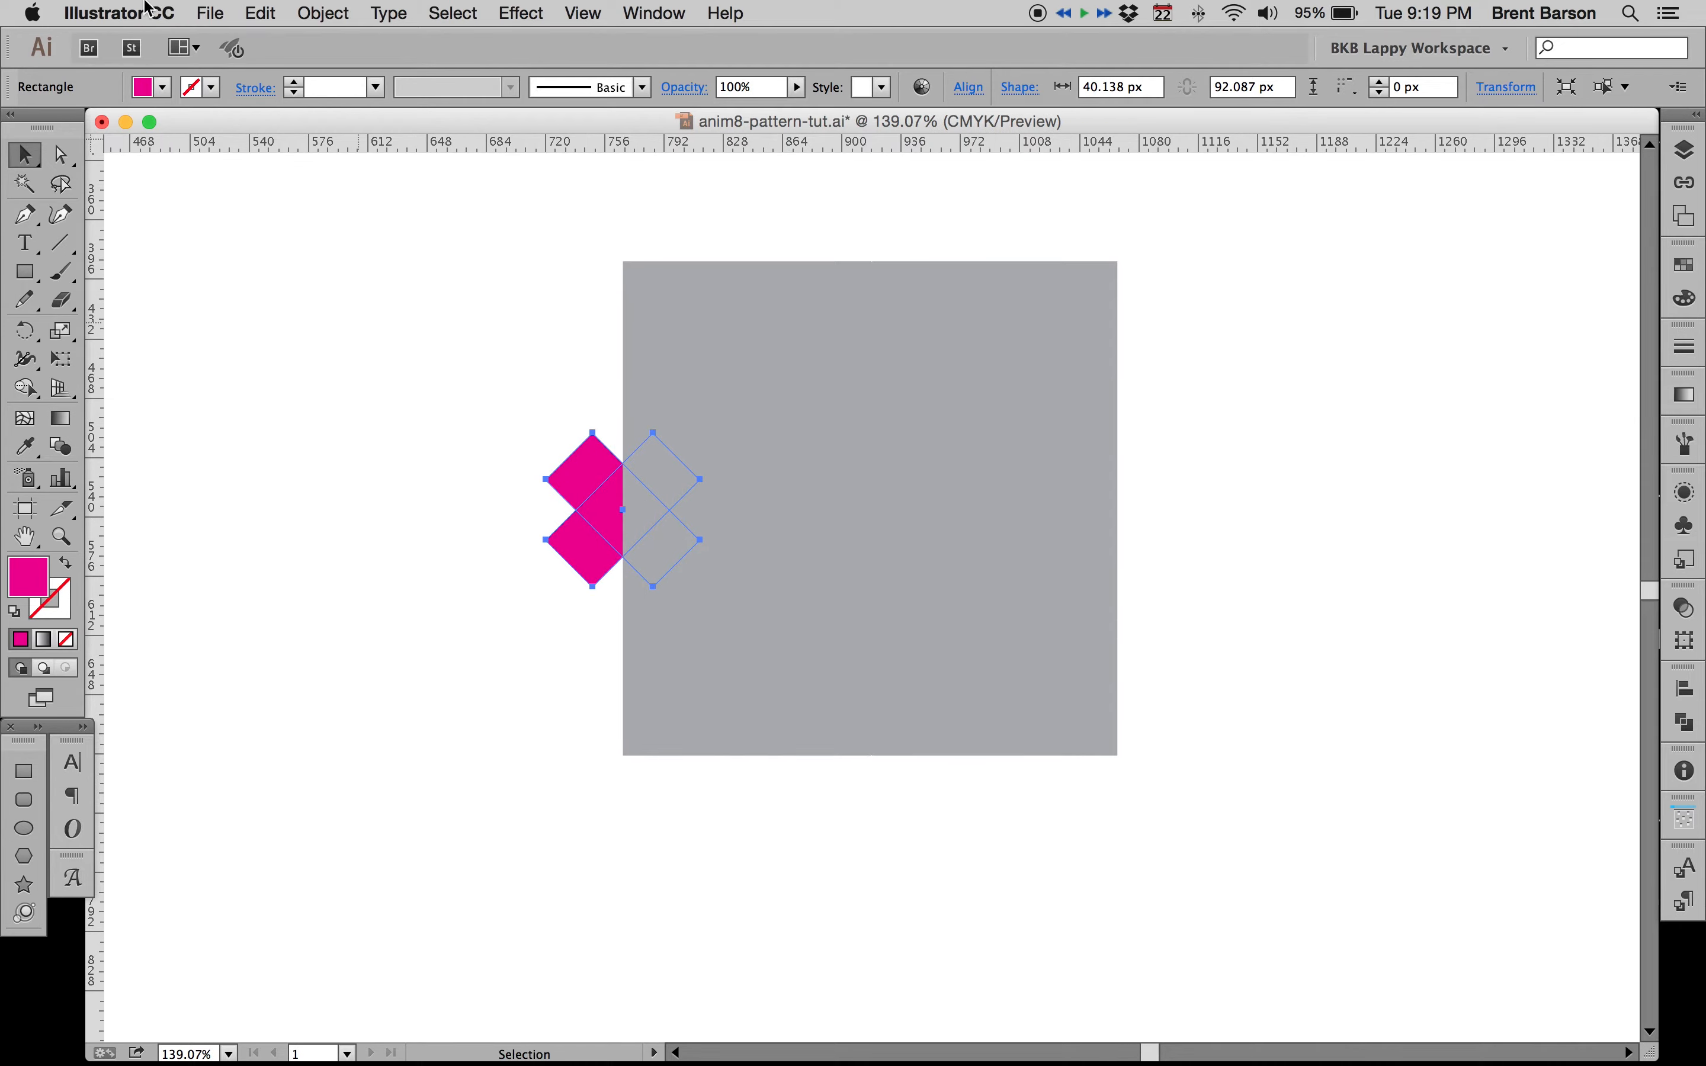
left_click(331, 11)
mouse_move(382, 66)
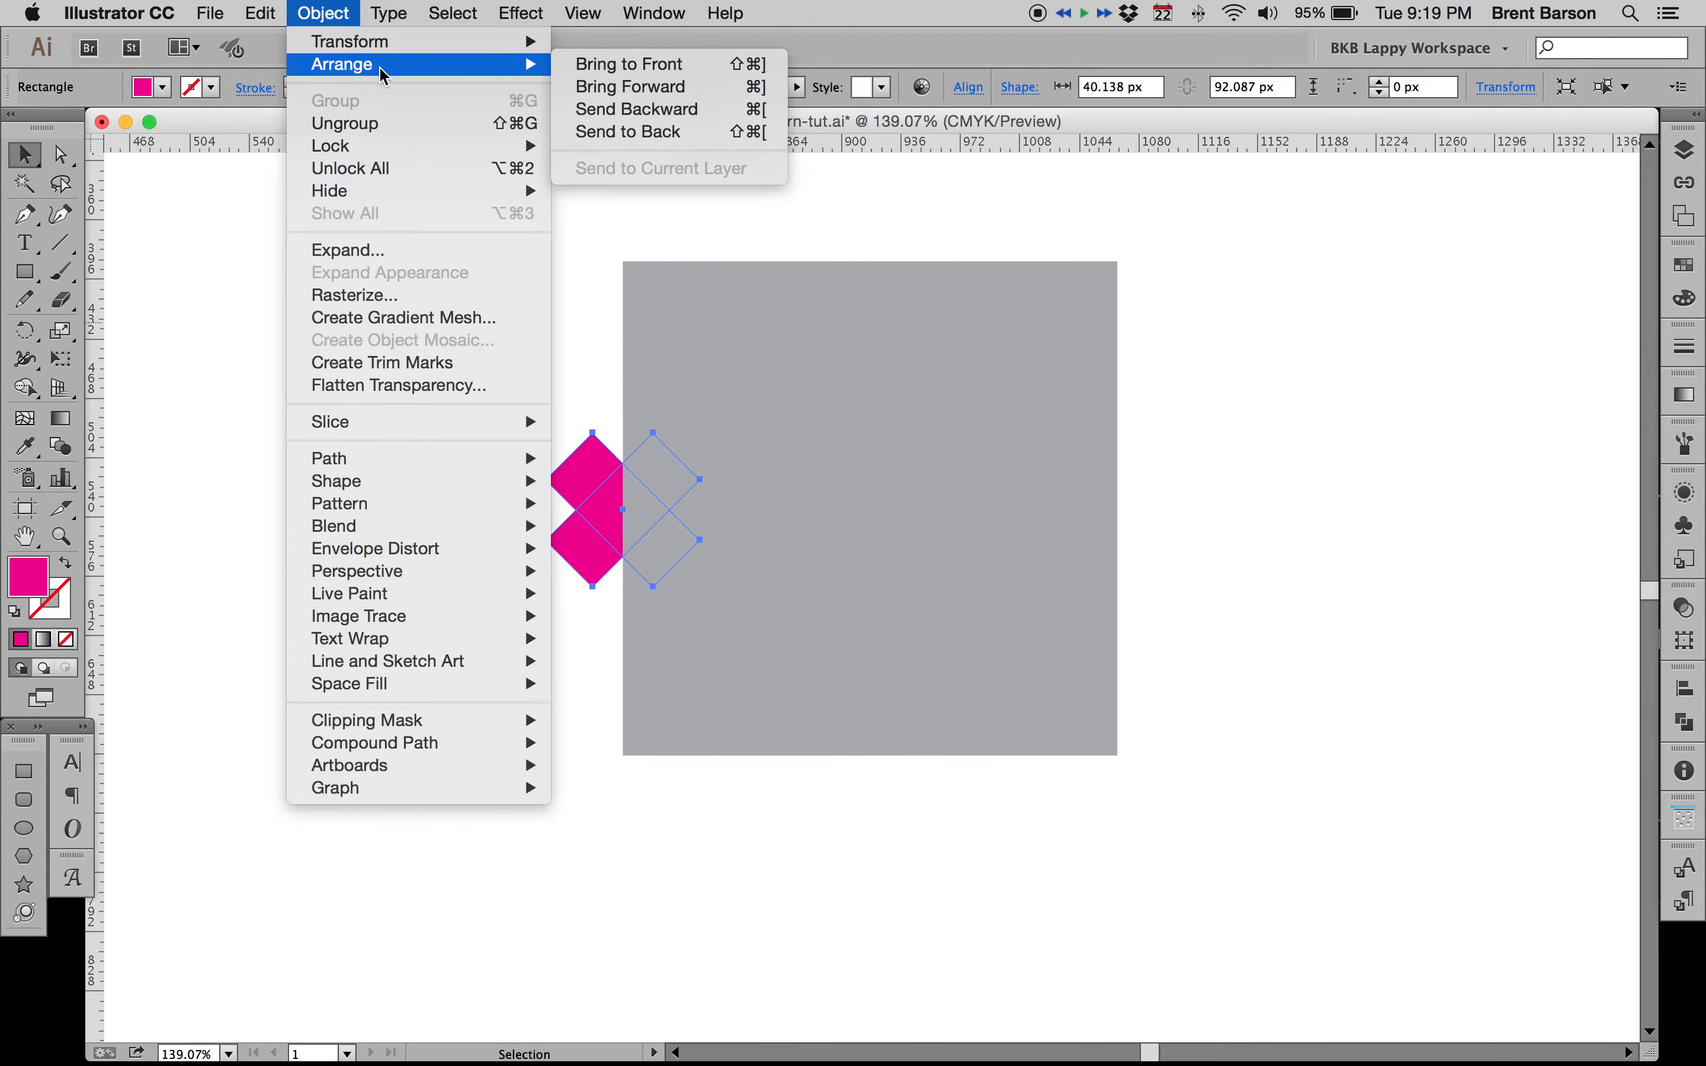
left_click(733, 67)
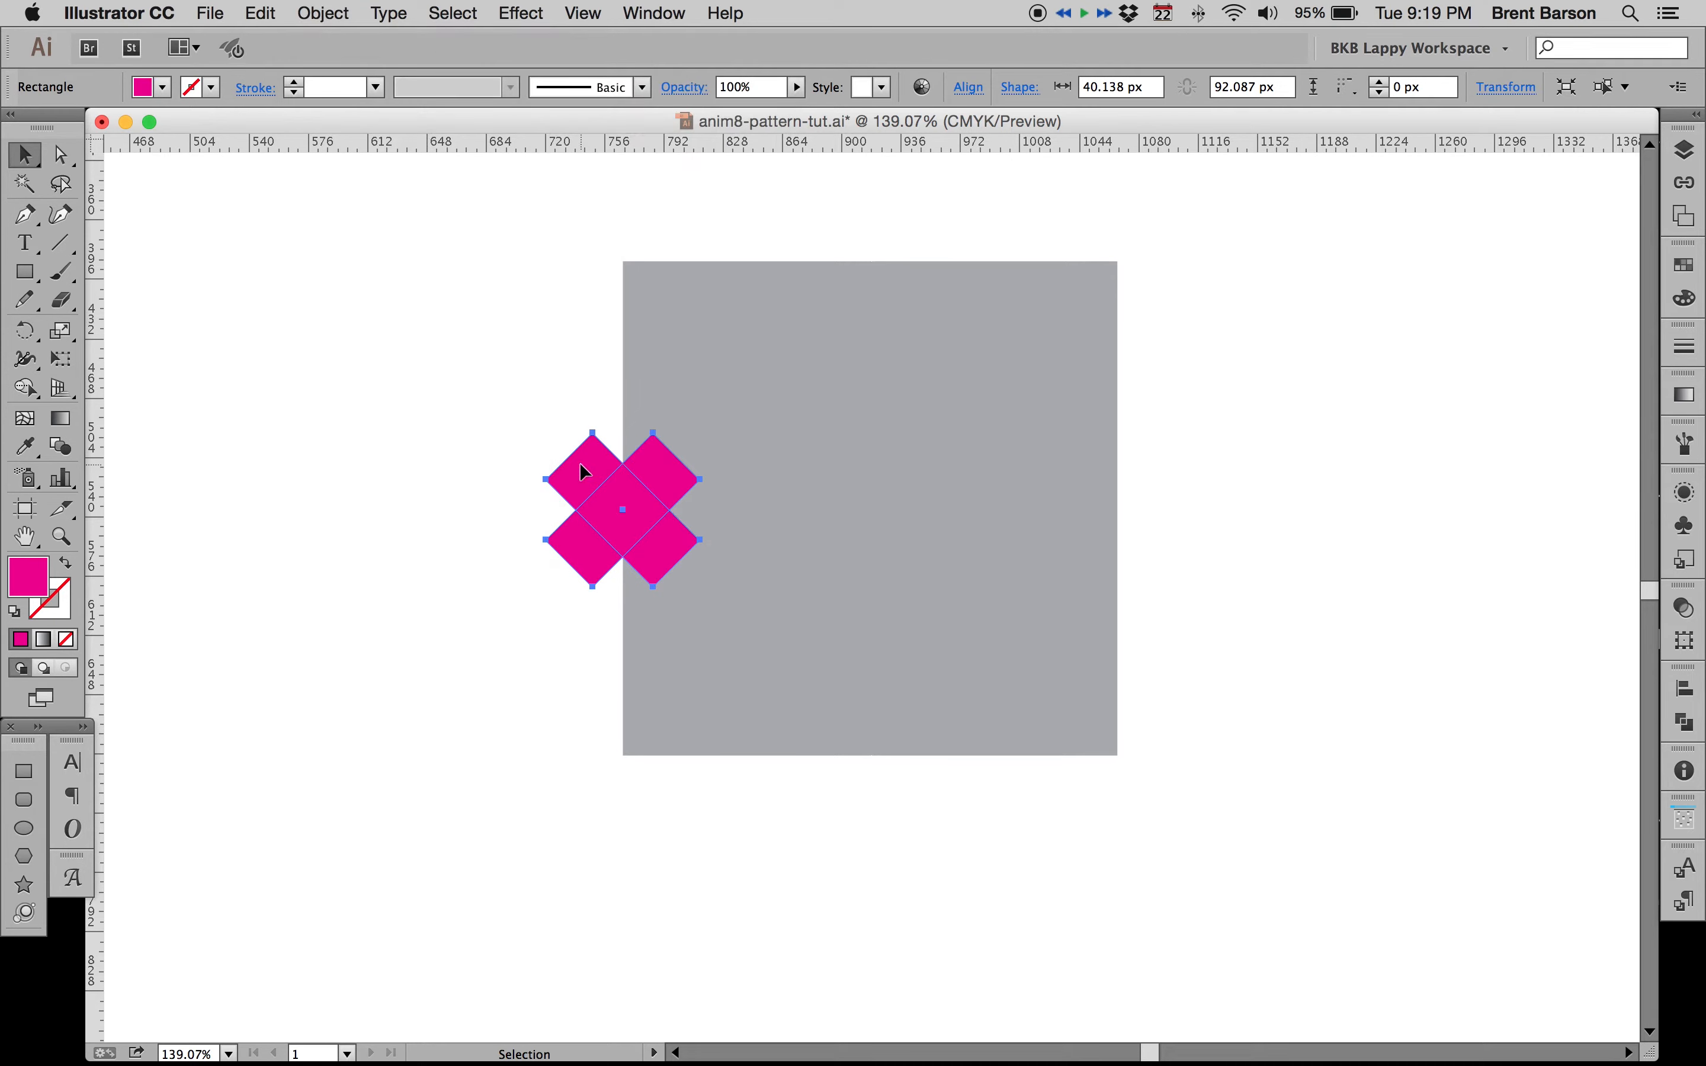
mouse_move(581, 465)
left_mouse_down()
mouse_move(566, 453)
mouse_move(581, 464)
mouse_move(588, 438)
mouse_move(570, 480)
left_mouse_up()
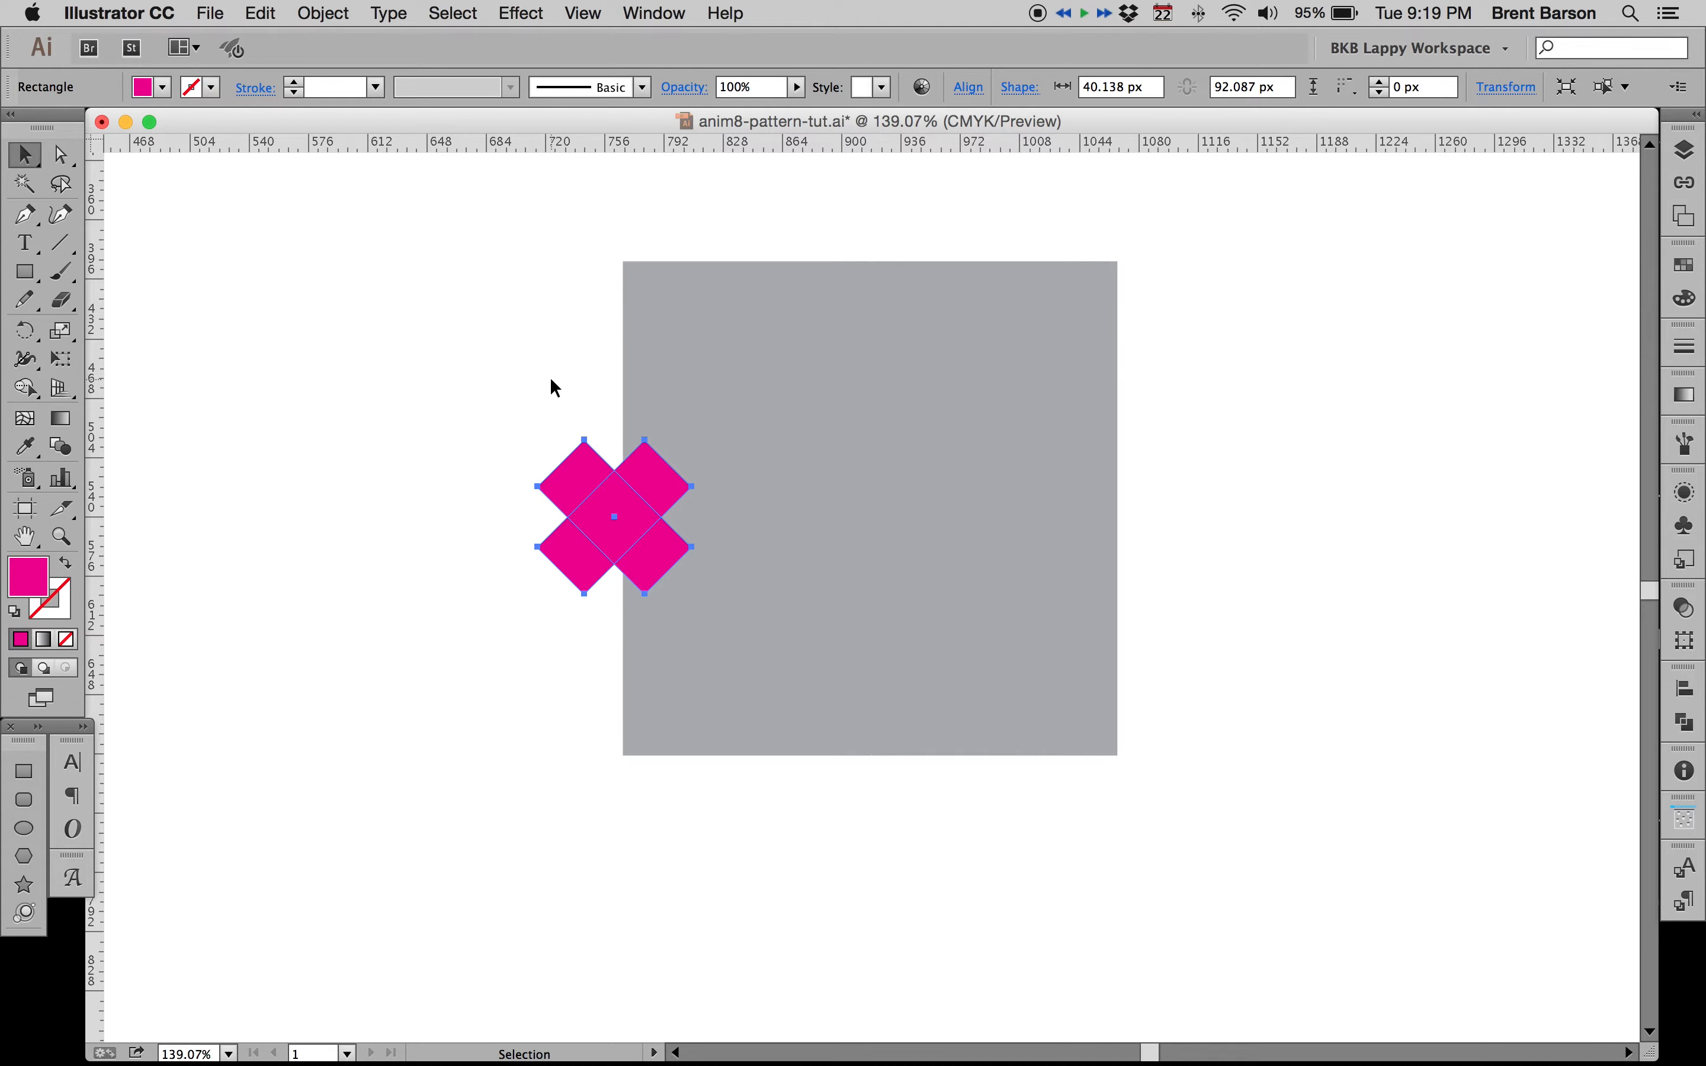
Step: Use Move with preview on to copy the magenta X by 300 px horizontally and 0 px vertically, onto the square's right edge
key("super+1")
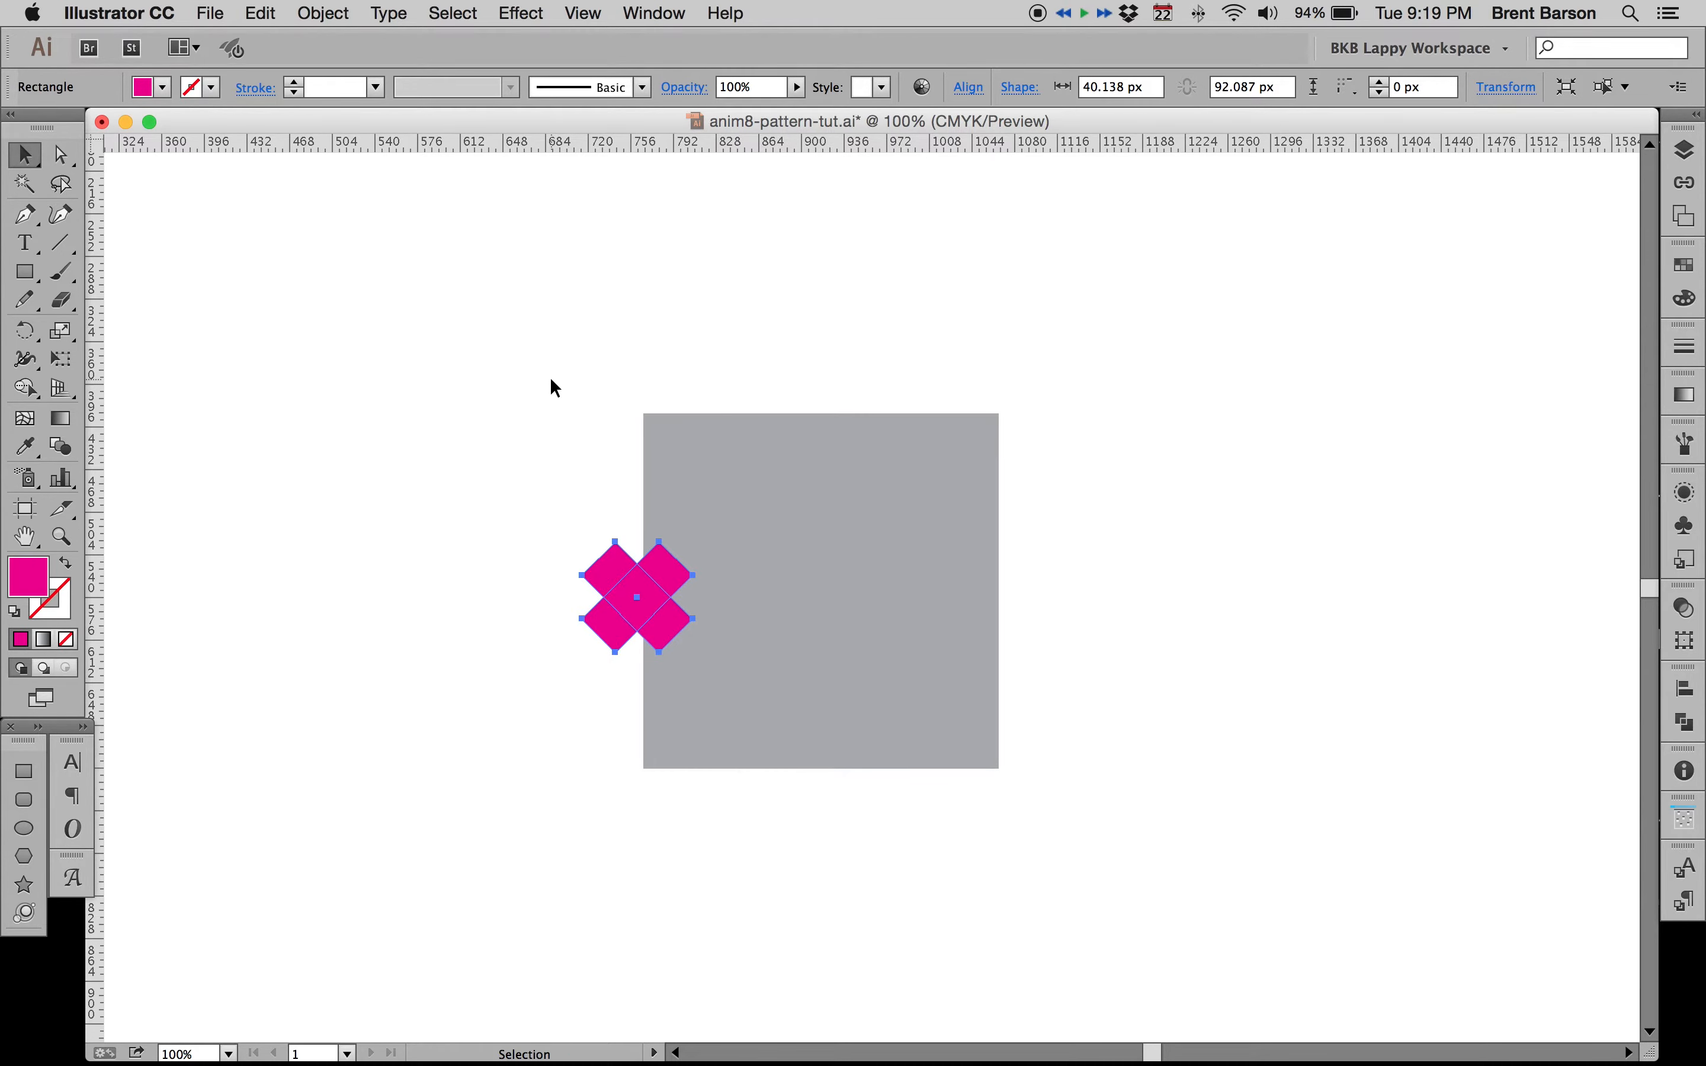
key("super+minus")
key("super+minus")
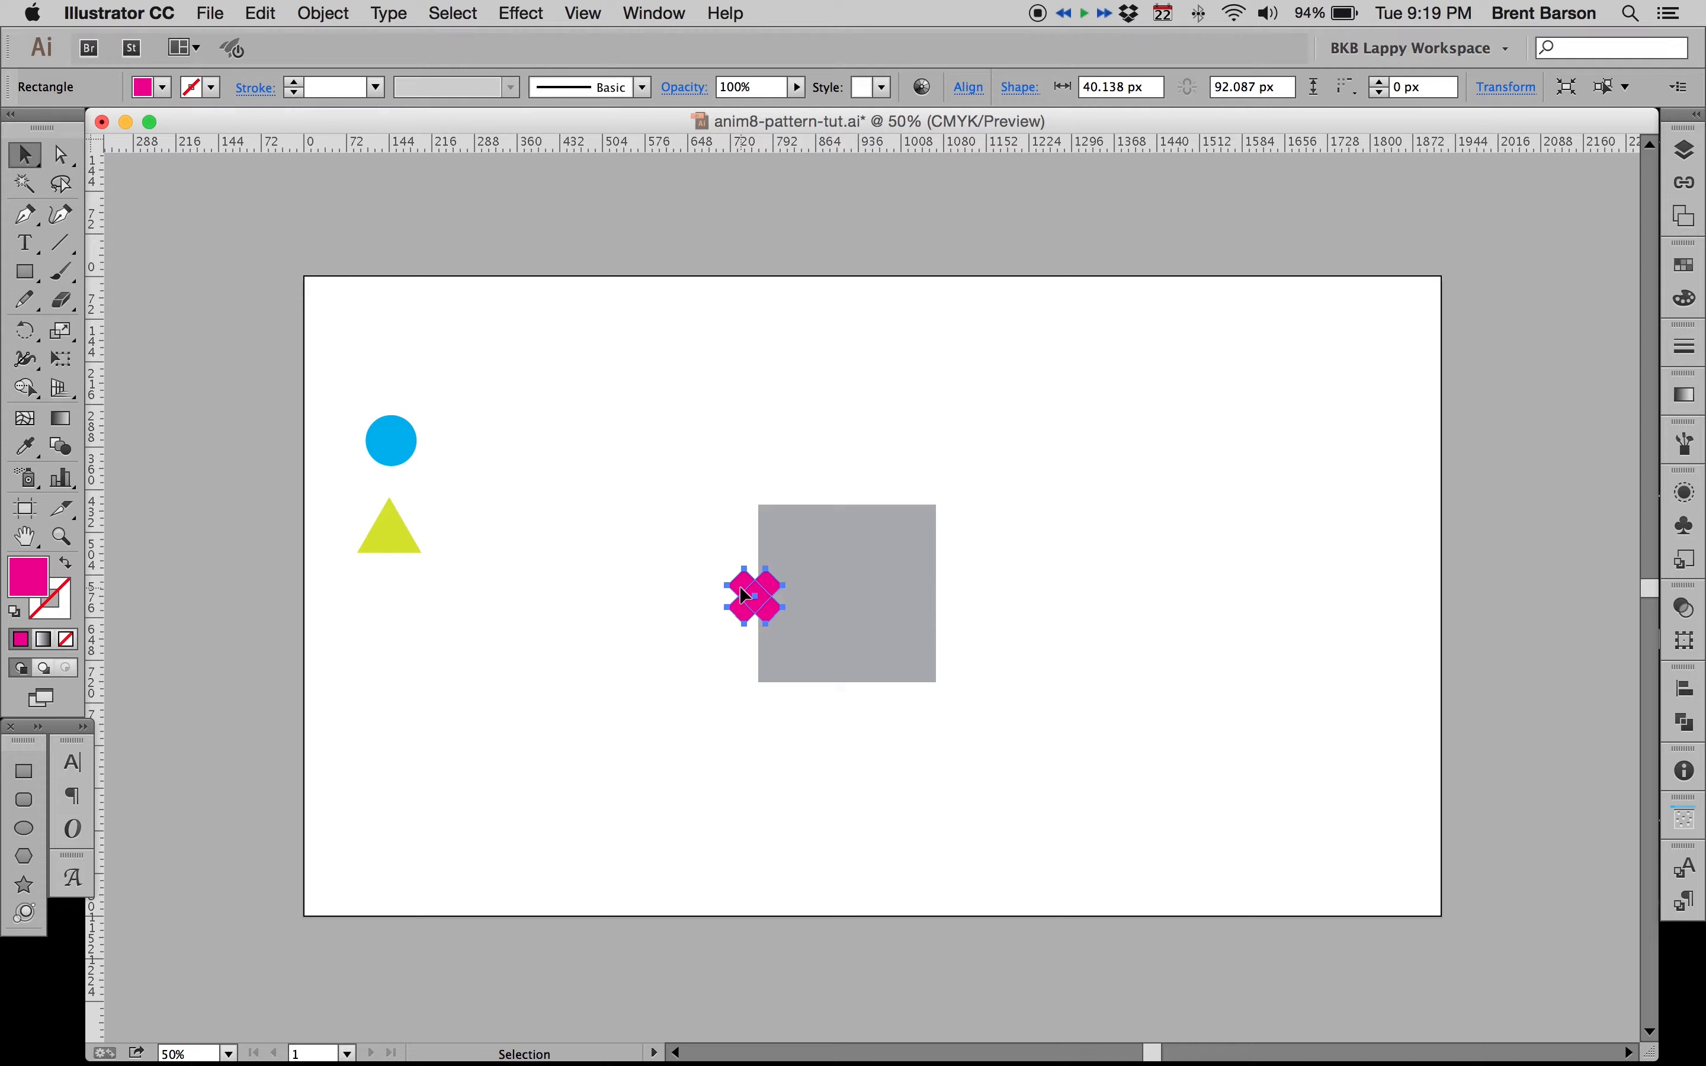
left_click(325, 12)
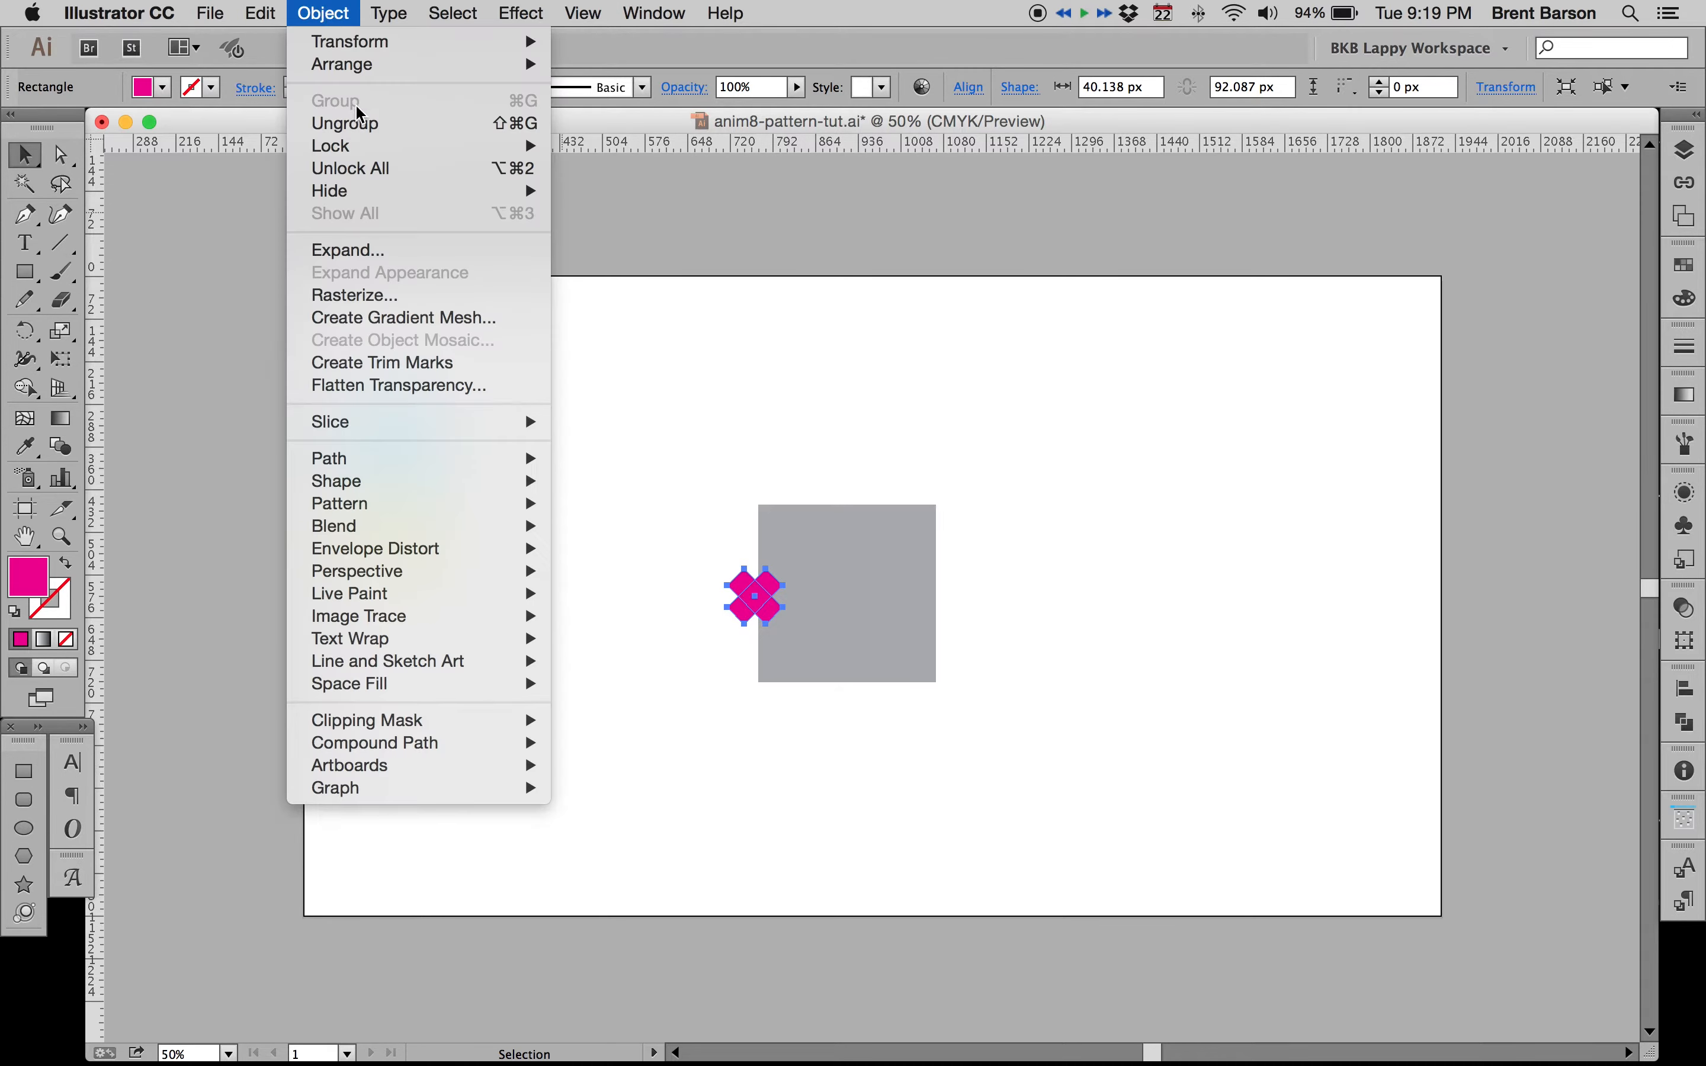
mouse_move(323, 45)
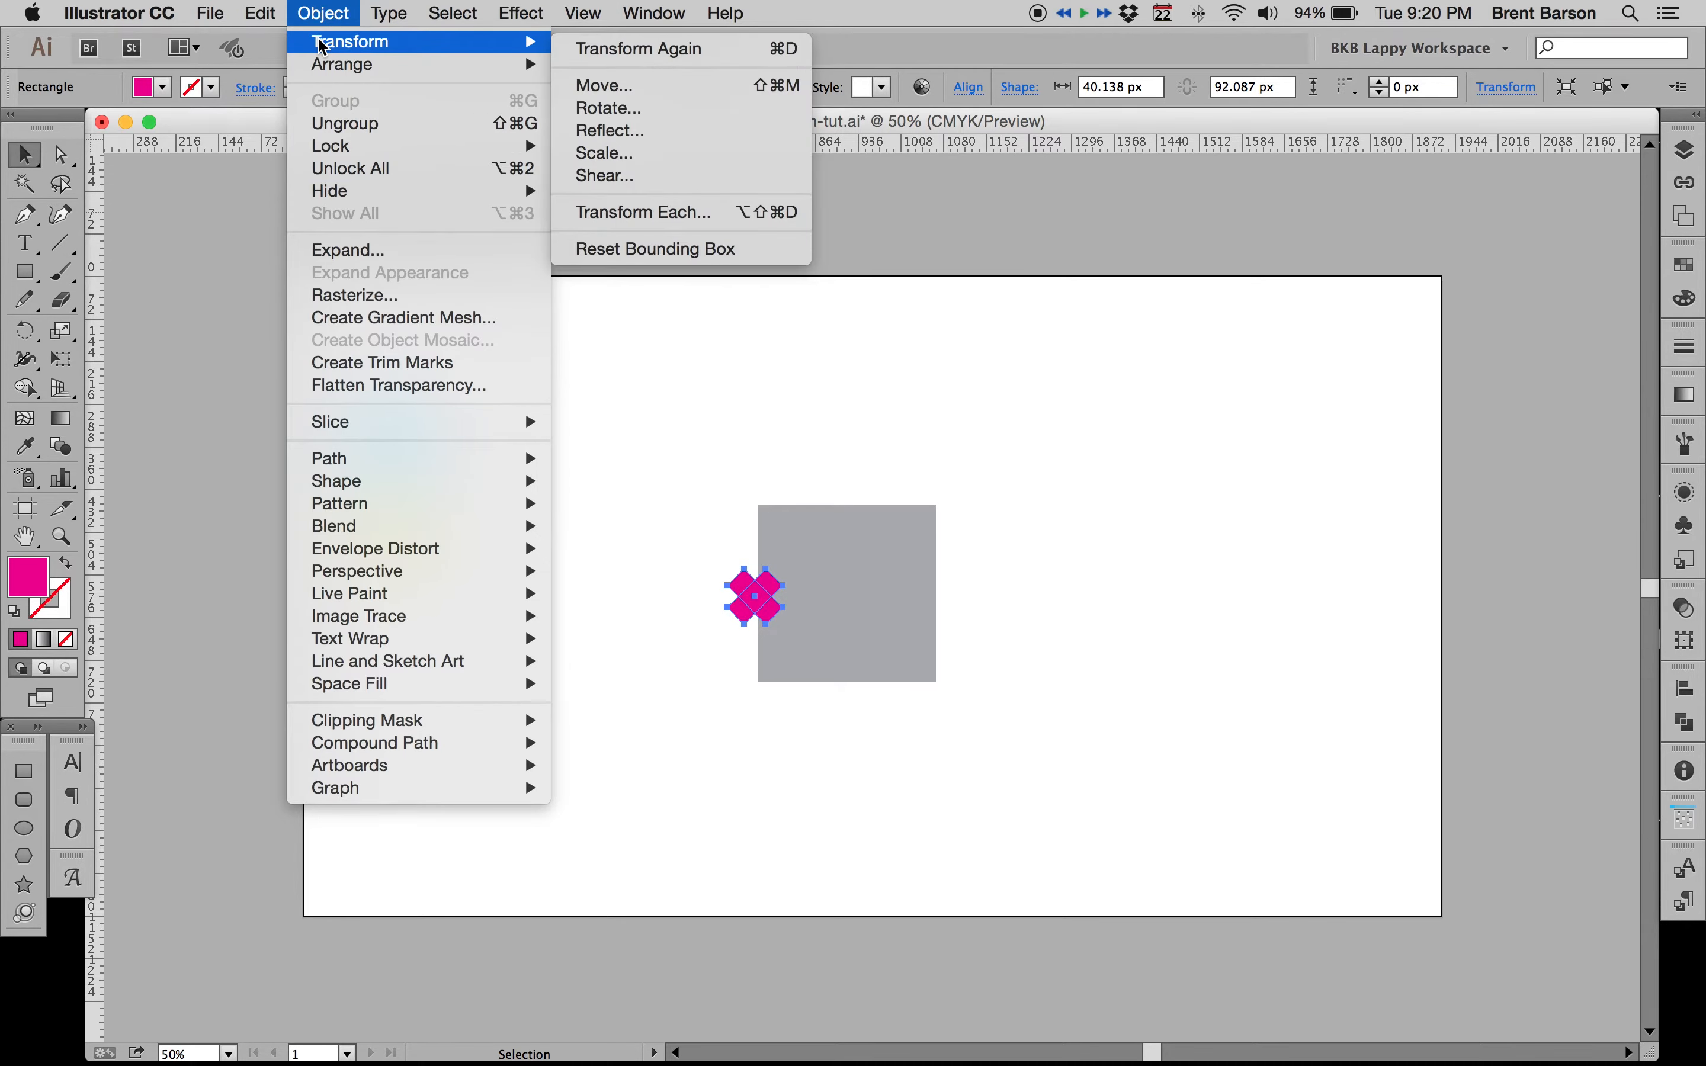
left_click(726, 90)
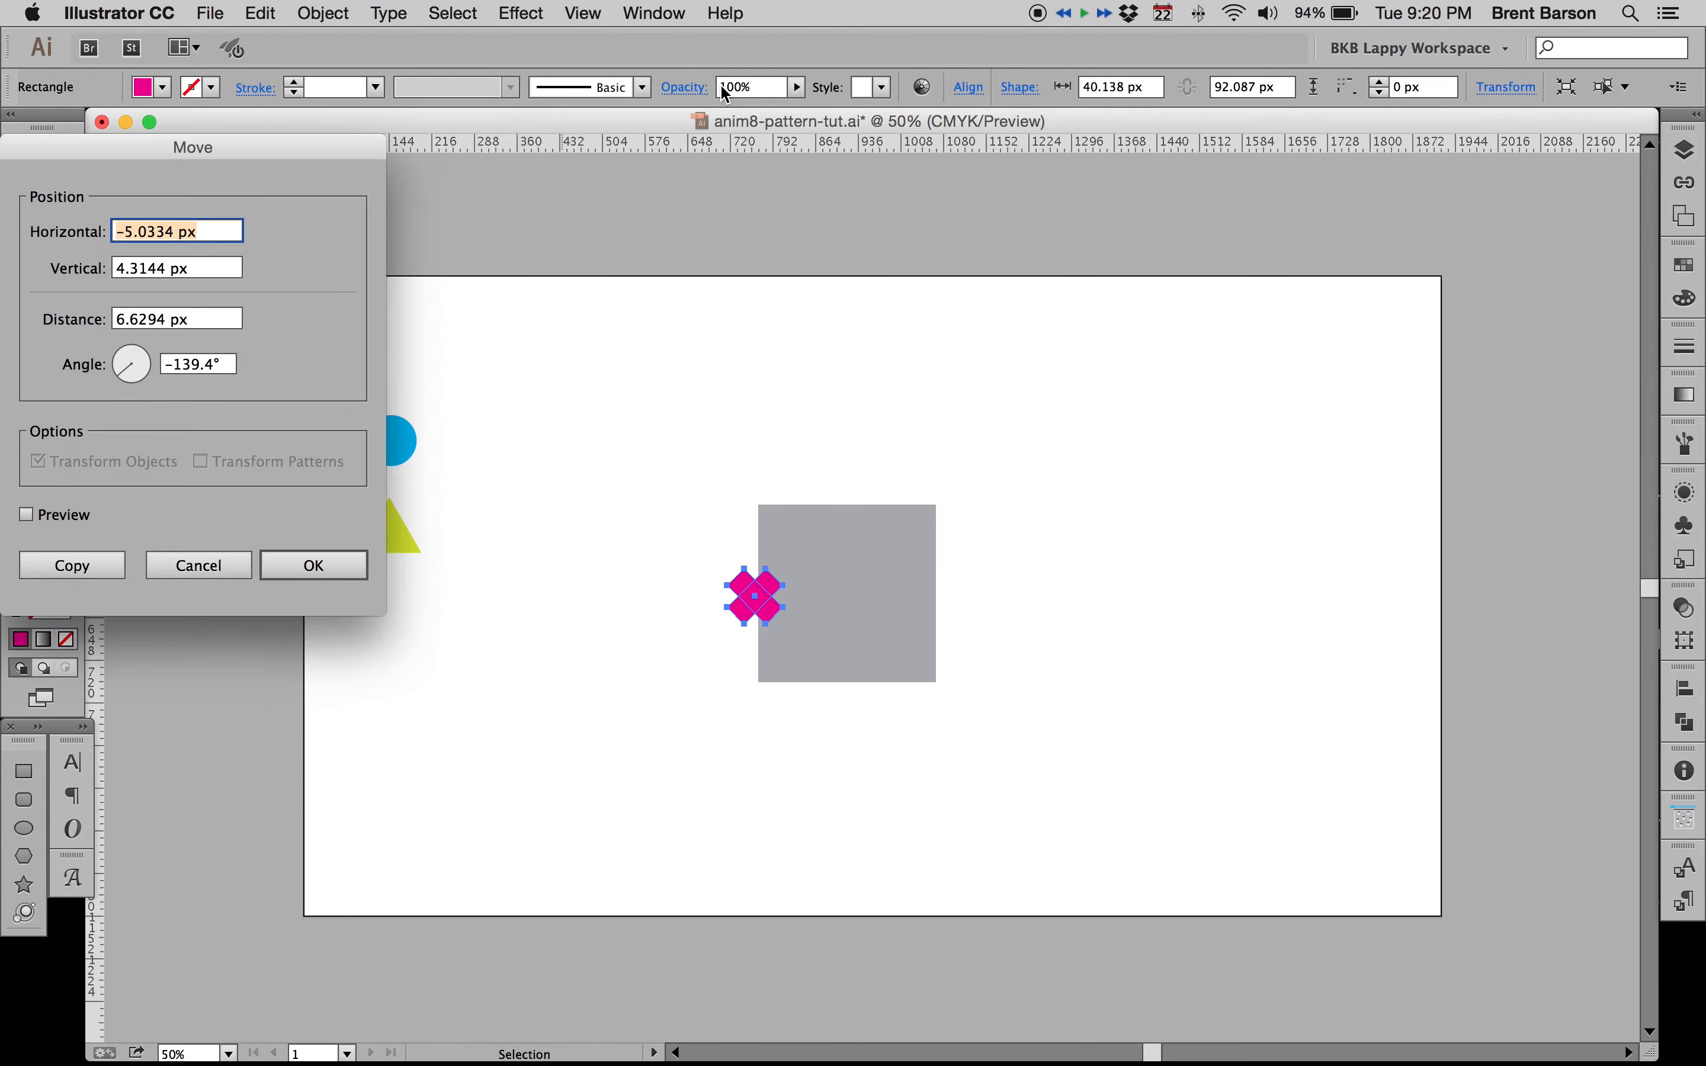
left_click_drag(255, 152, 1228, 318)
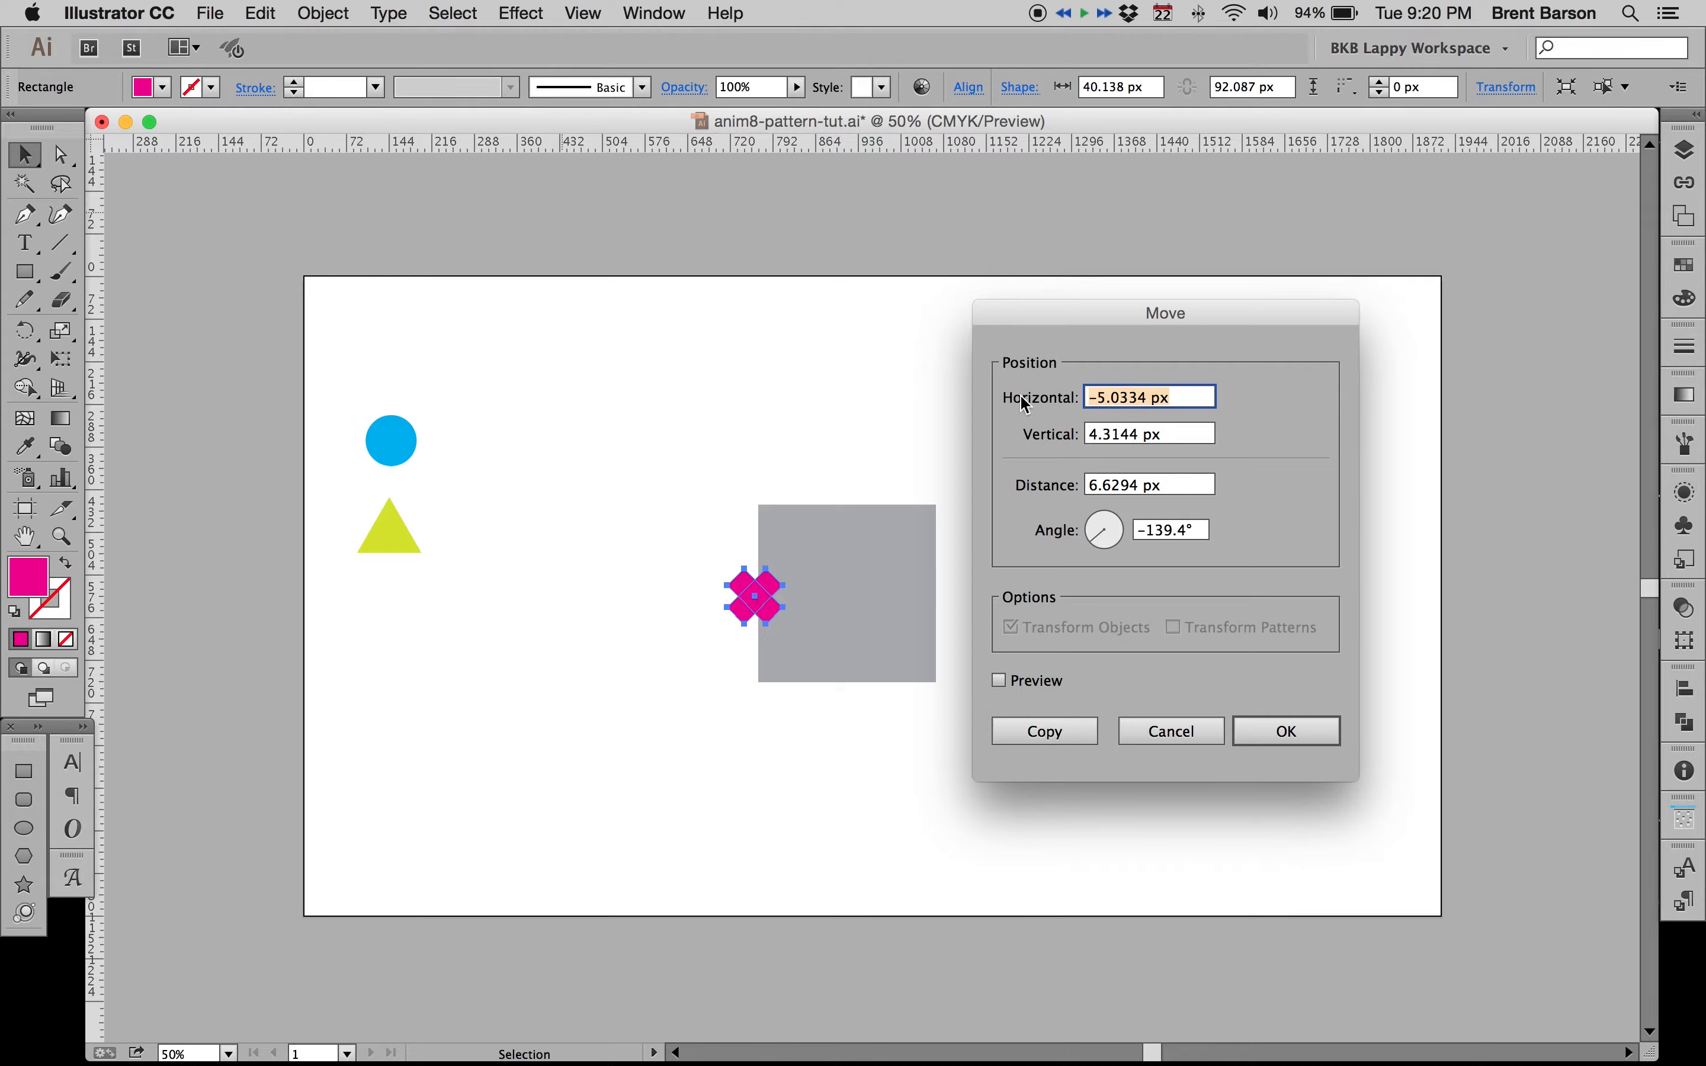
type("300")
key("Tab")
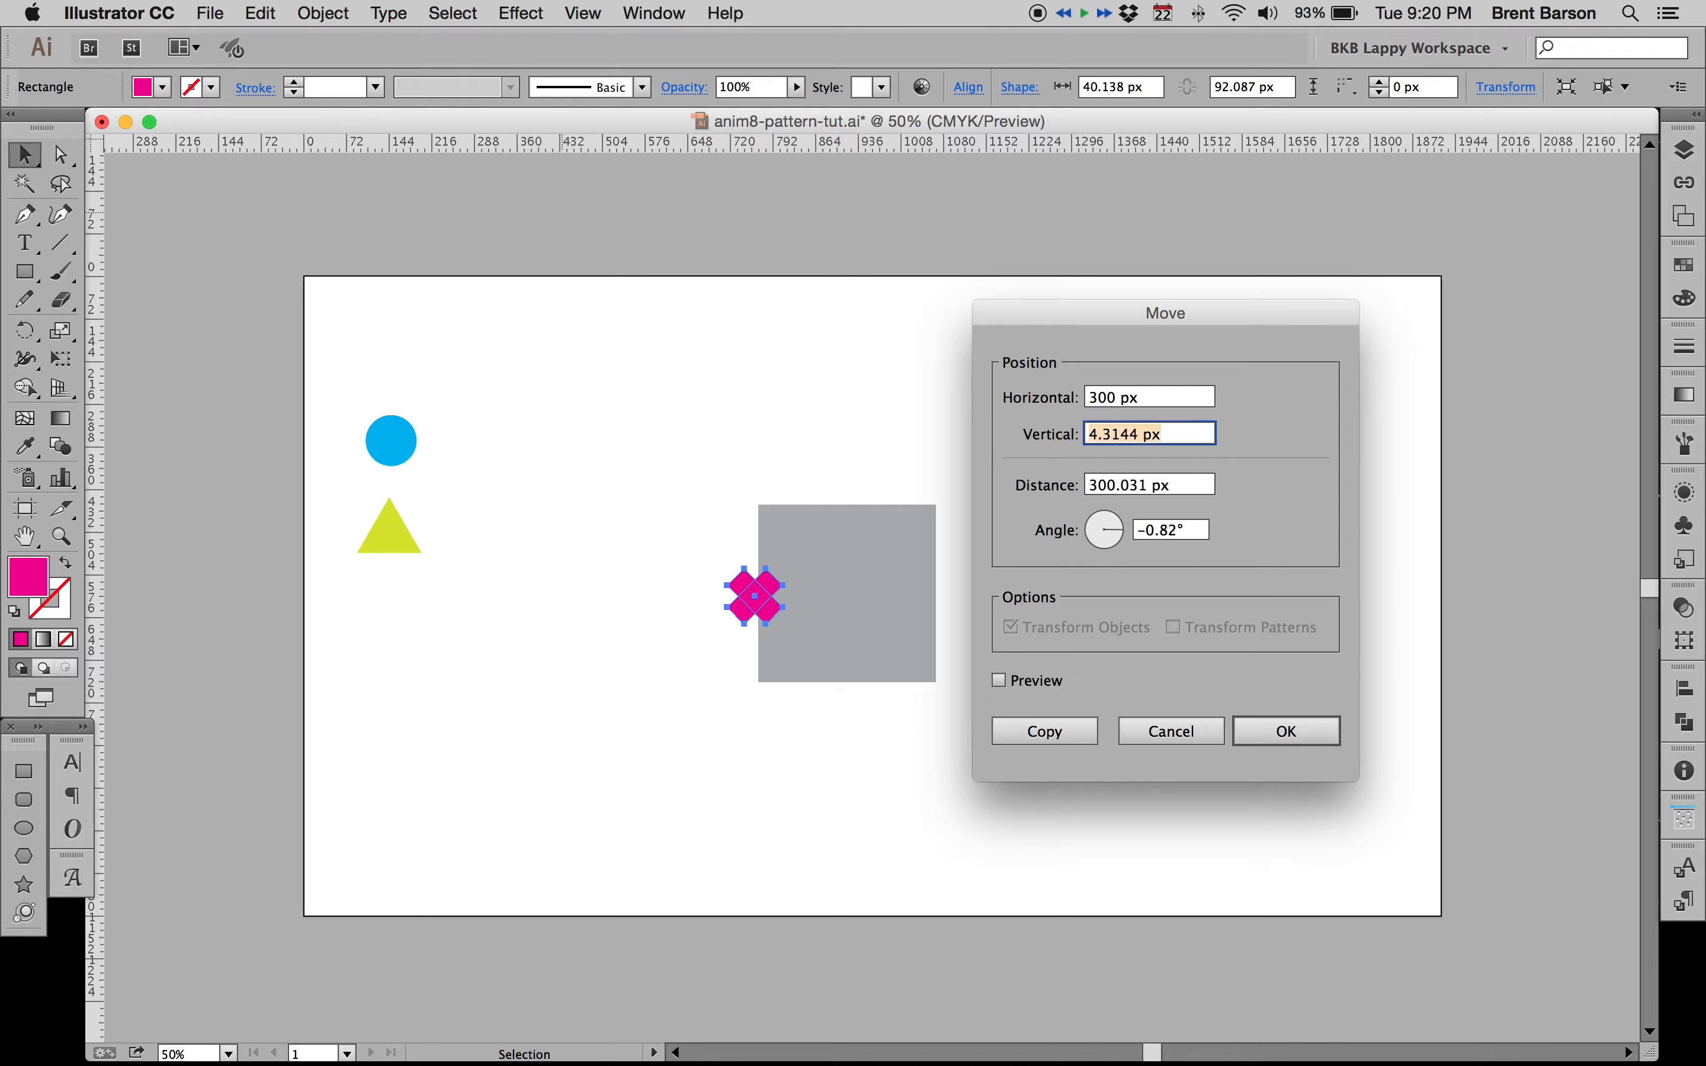
type("0")
key("Tab")
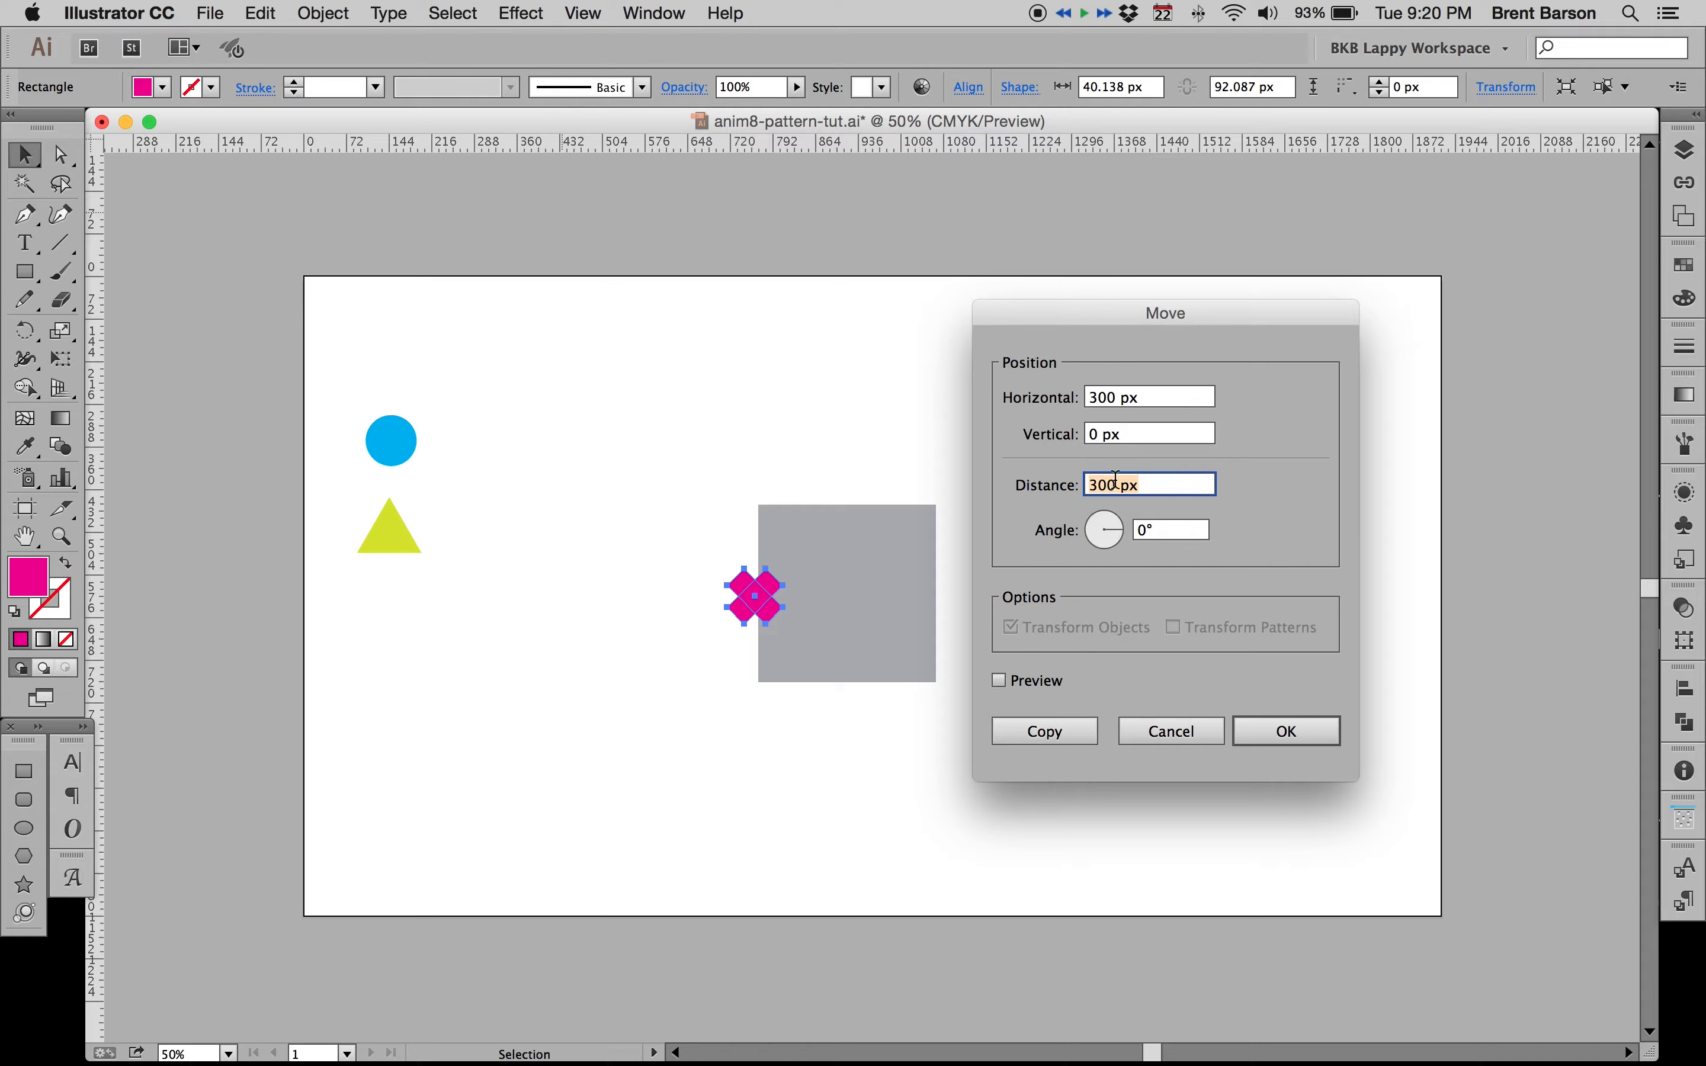
left_click(1000, 681)
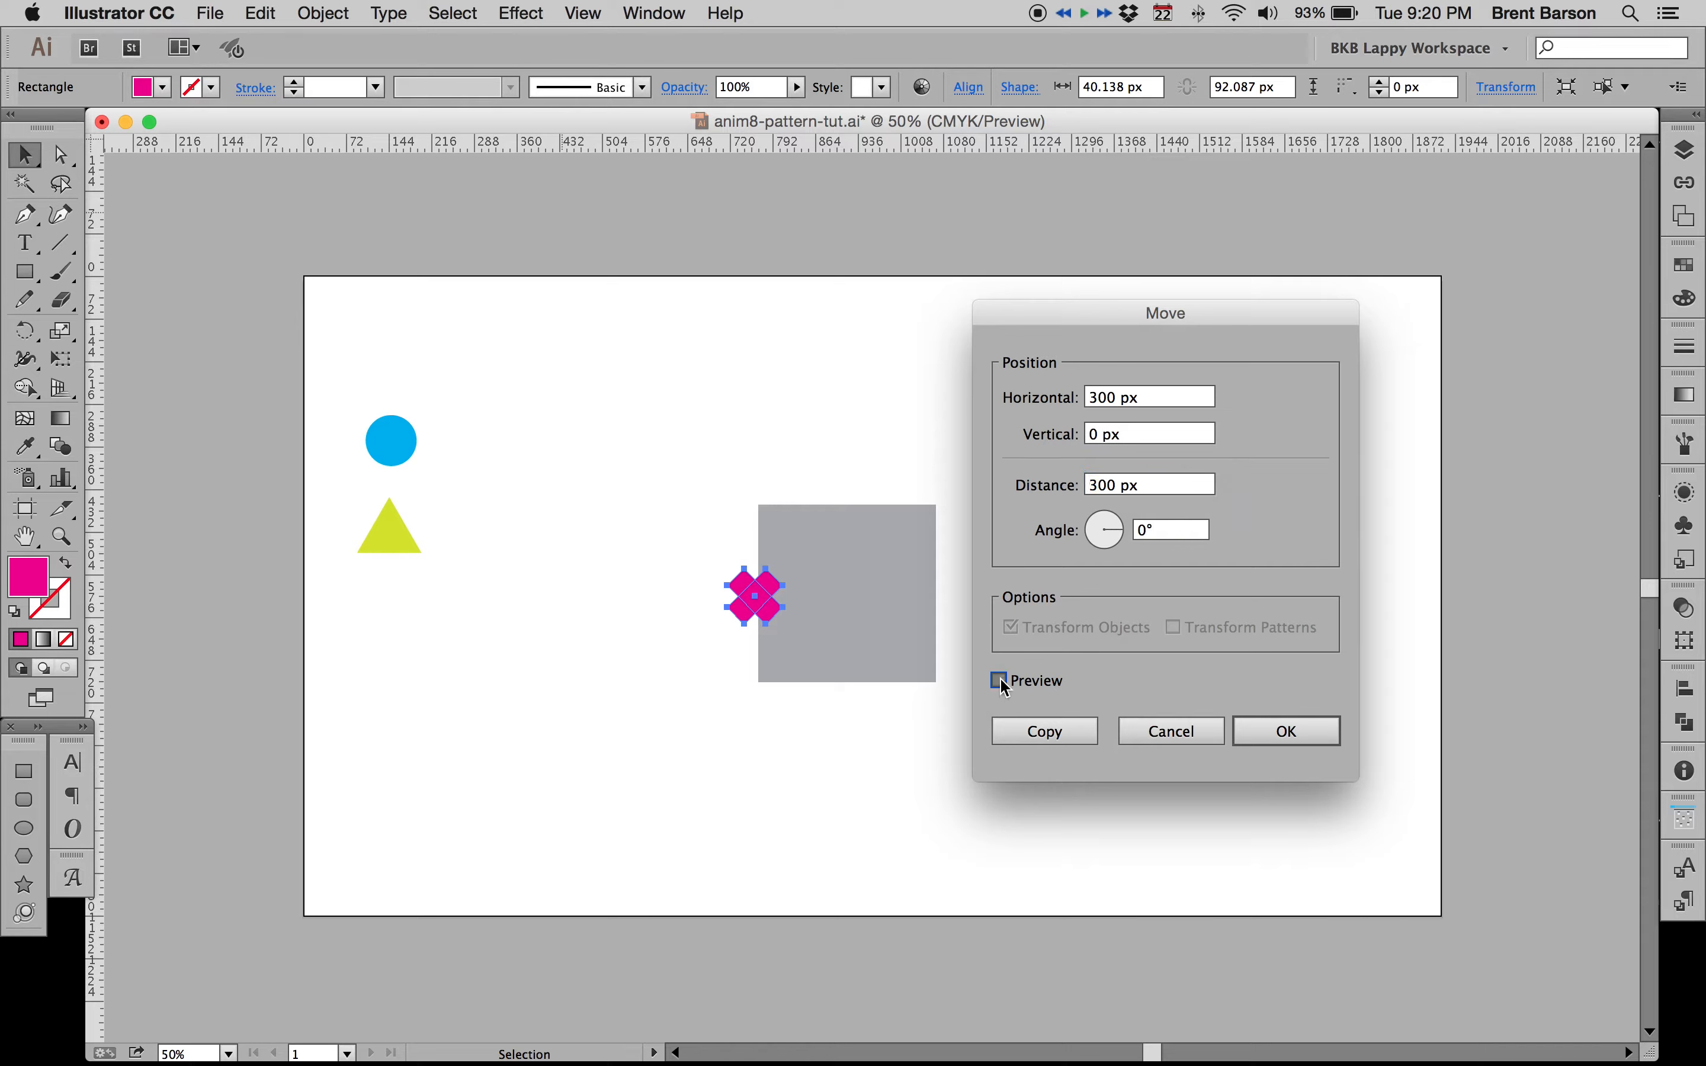
left_click(1049, 733)
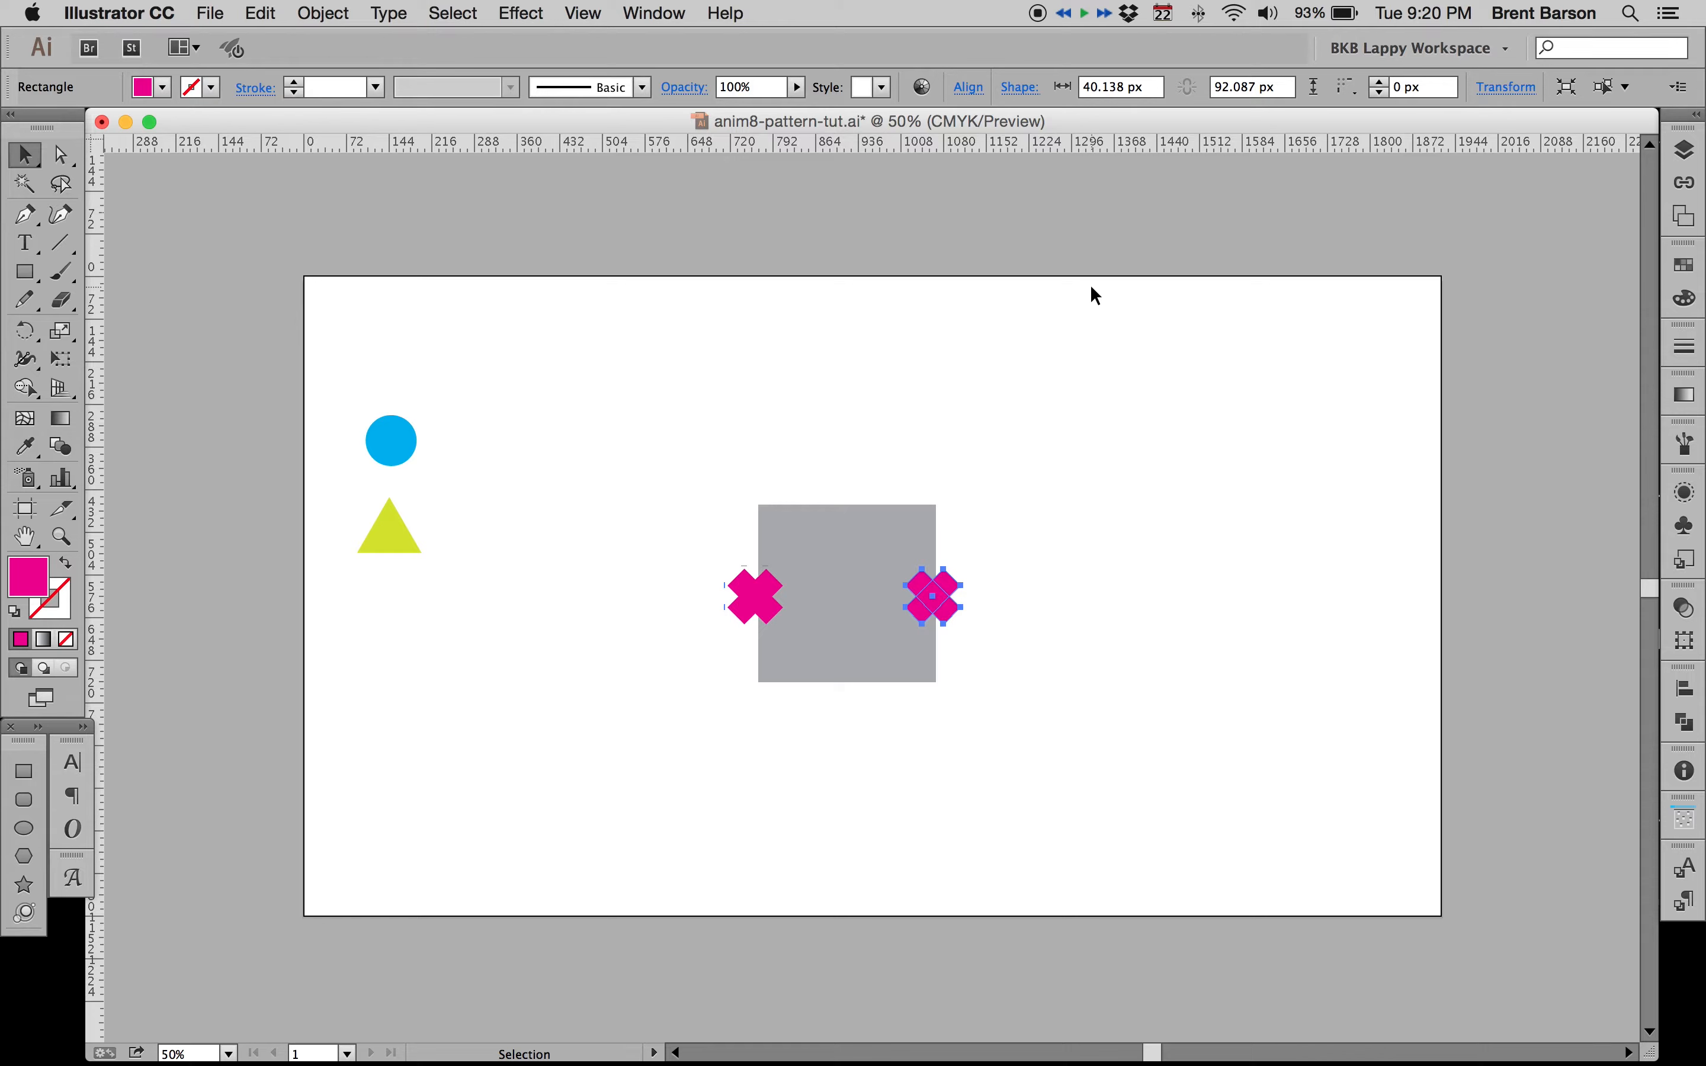
Step: Repeat the last transform to add a third magenta X beyond the square's right side, and clear the selection
key("super+d")
left_click(1086, 389)
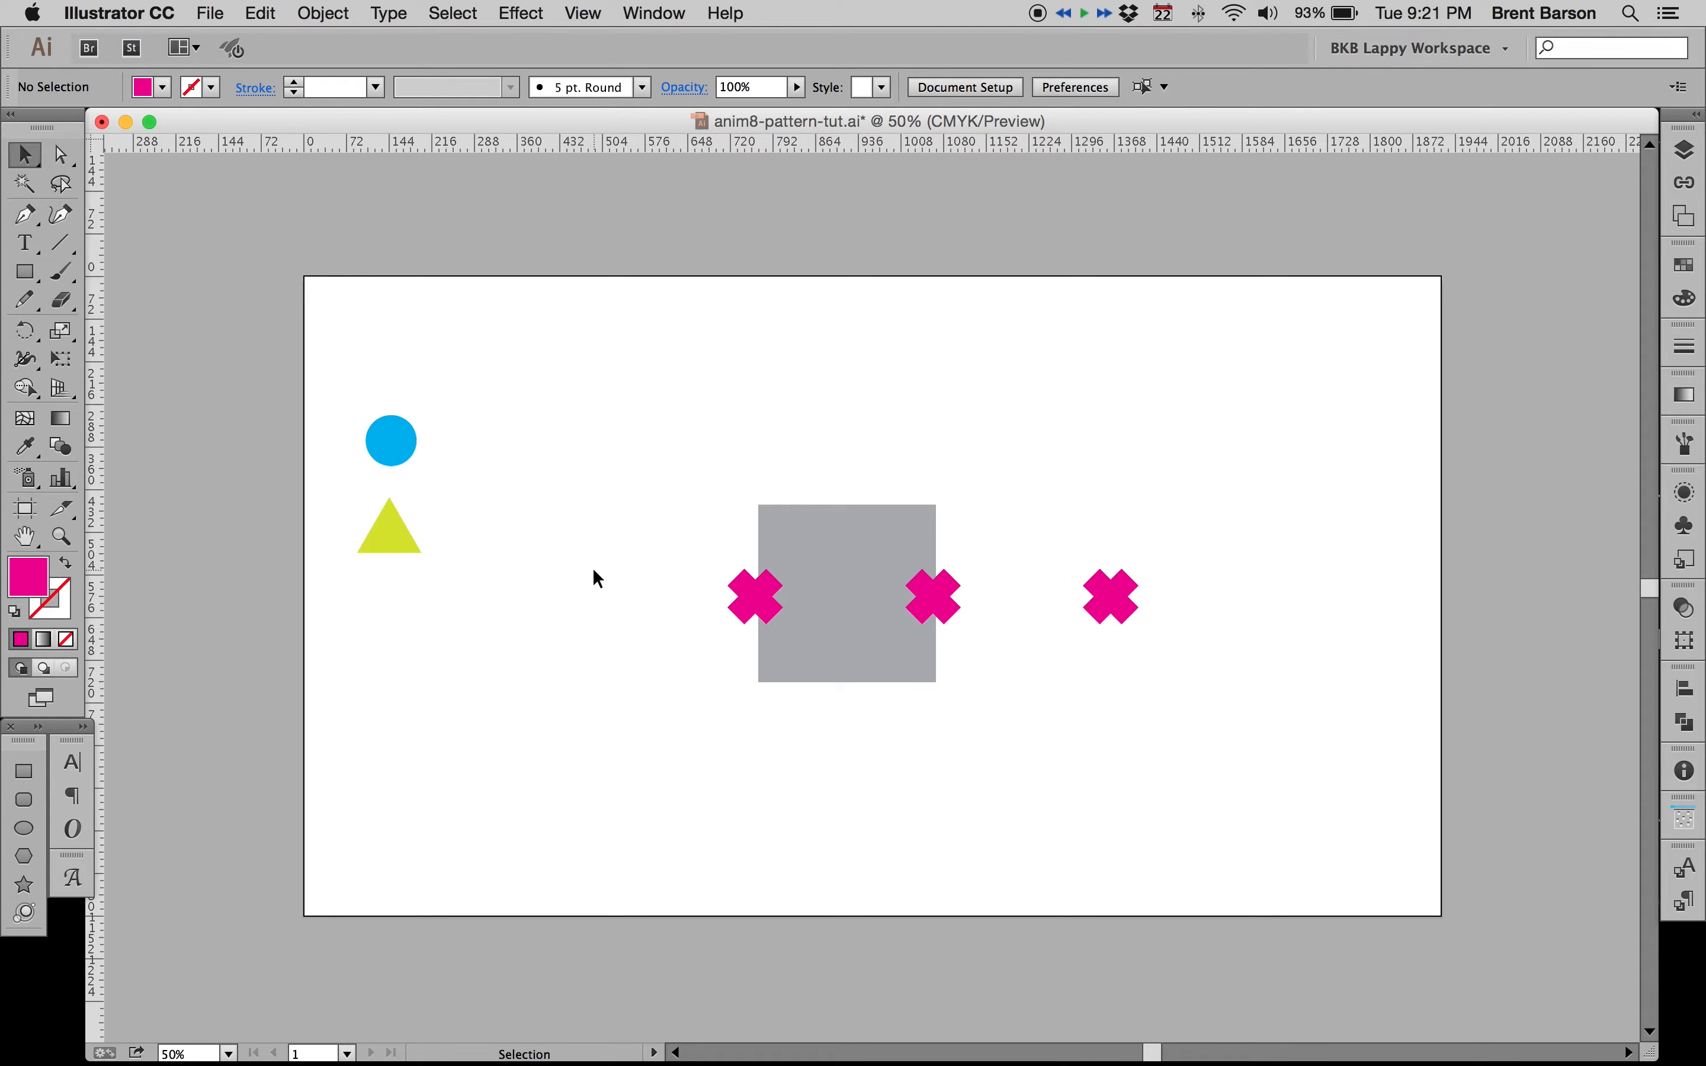
Step: Select all three magenta Xs and move them by -300 px horizontally and 0 px vertically without copying, then clear the selection
left_click_drag(658, 564, 1251, 671)
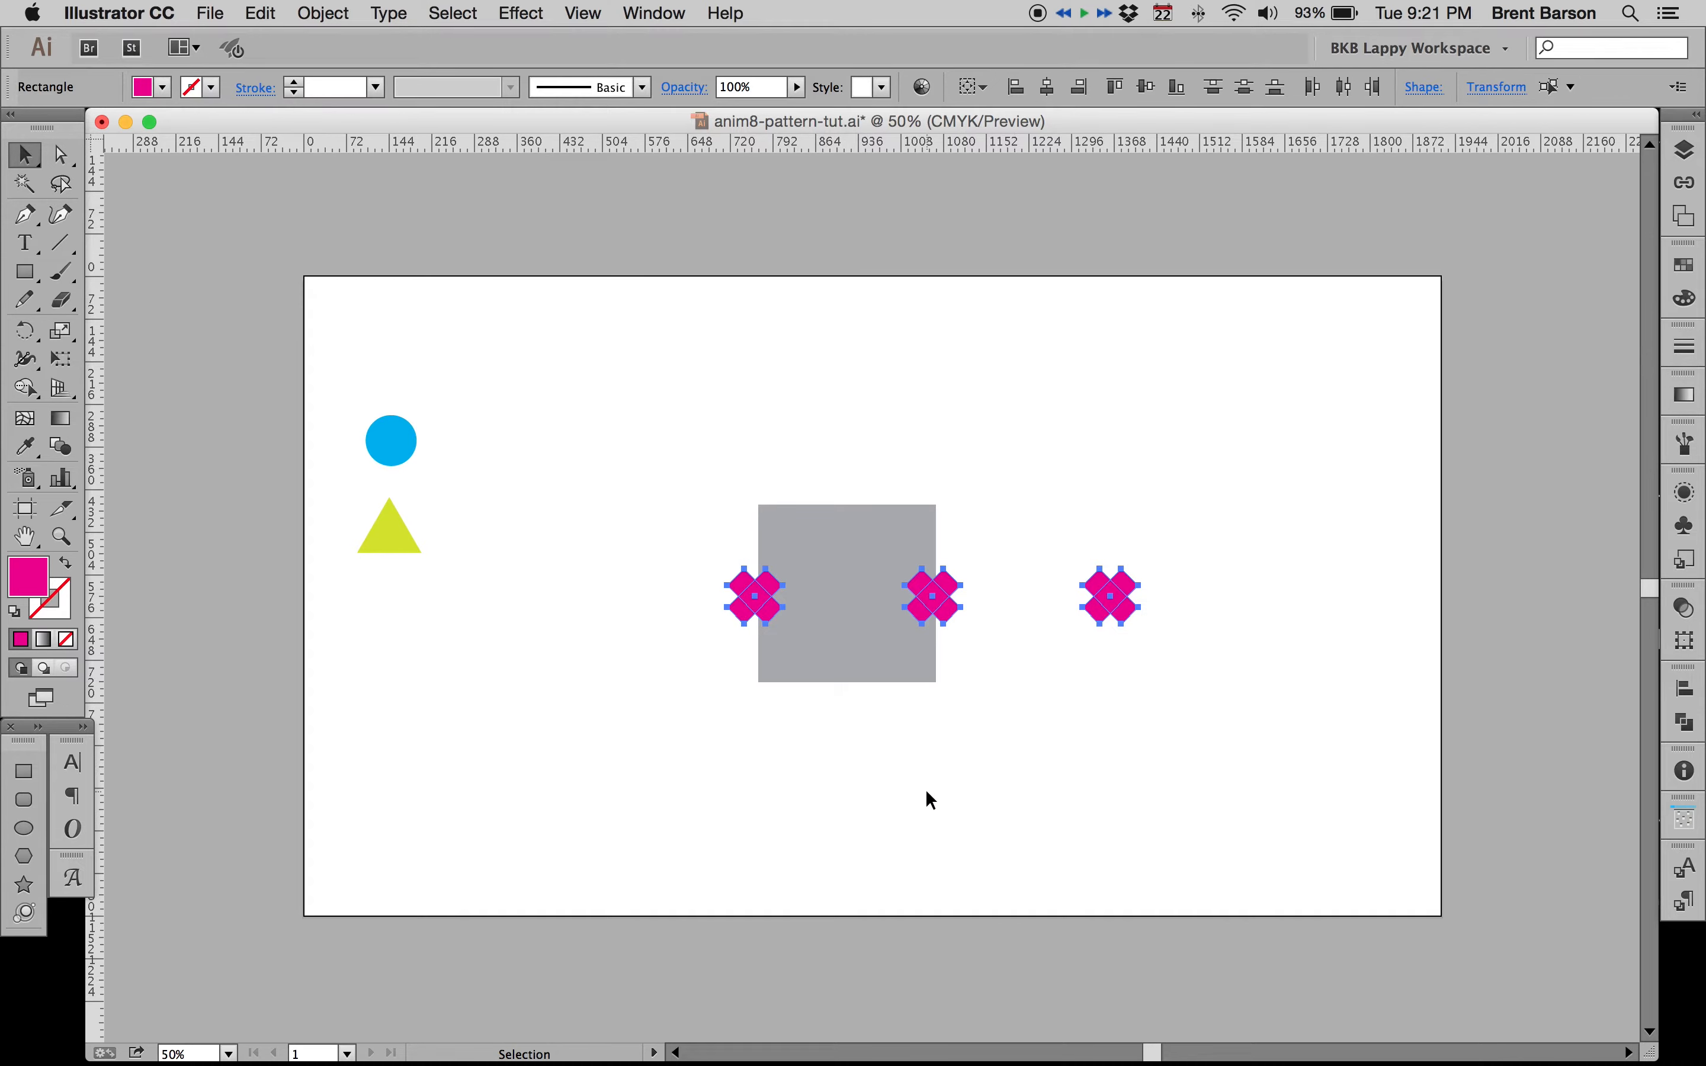
key("Return")
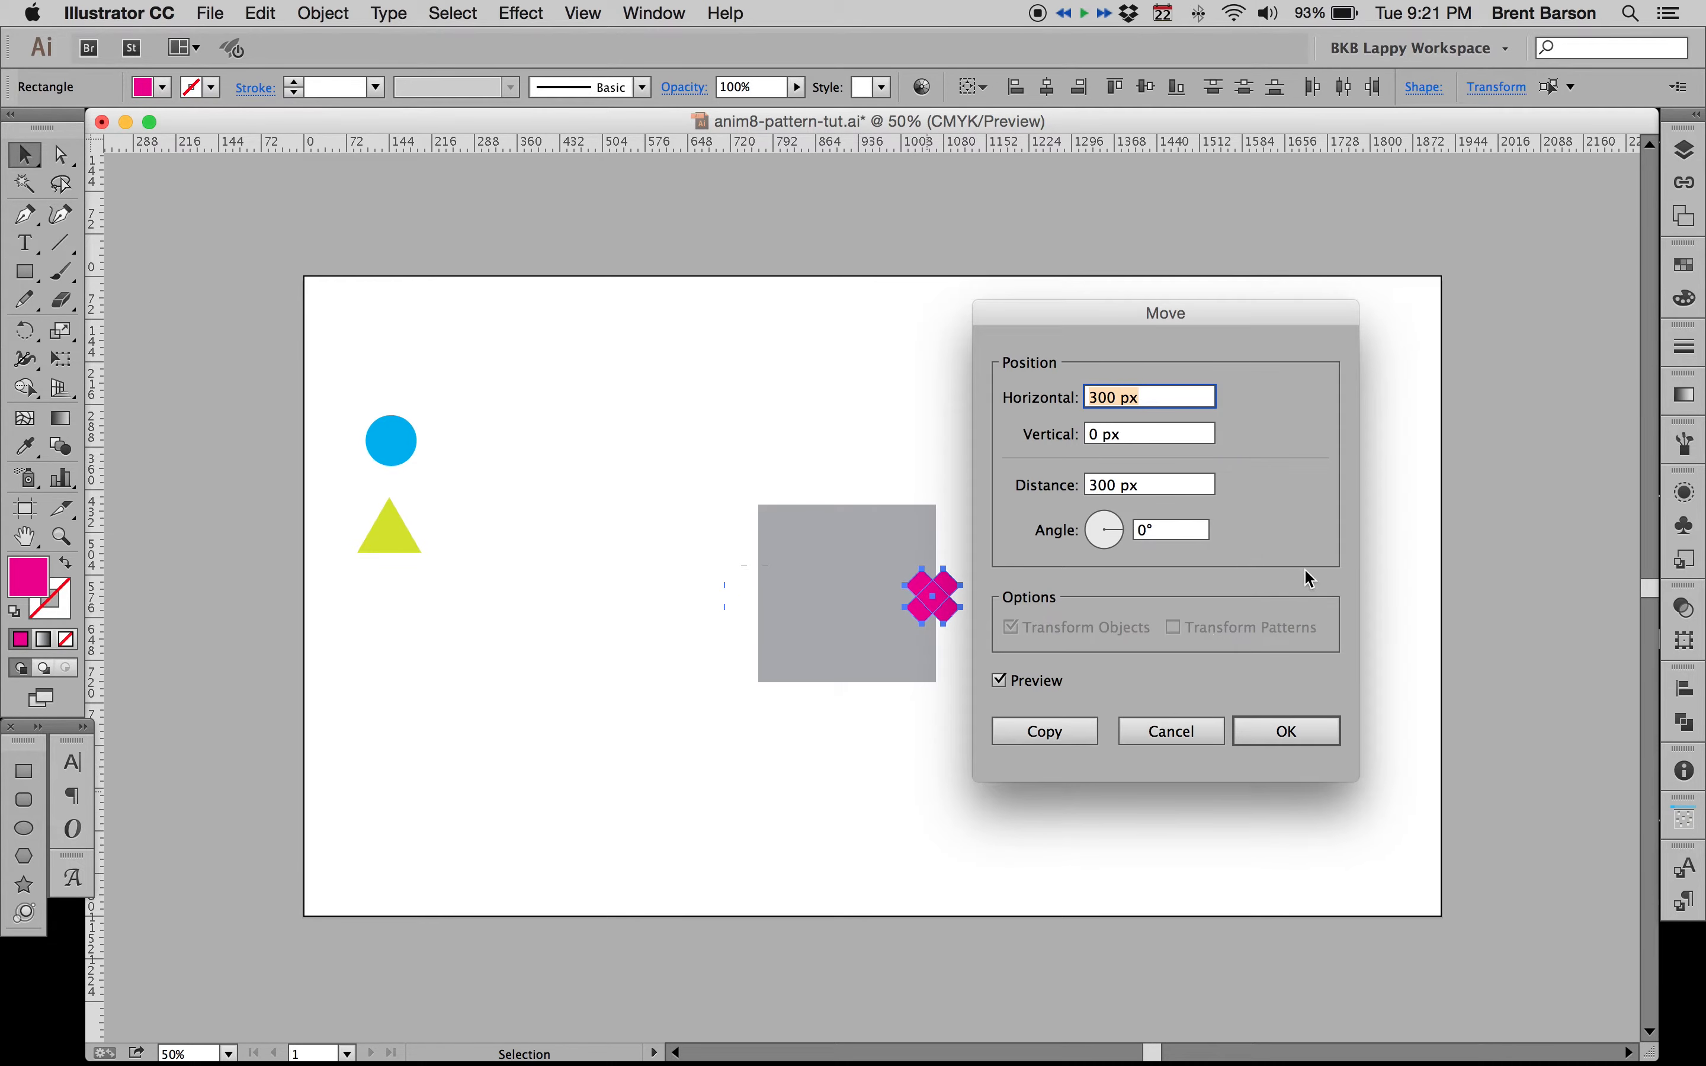
left_click_drag(1094, 314, 1225, 363)
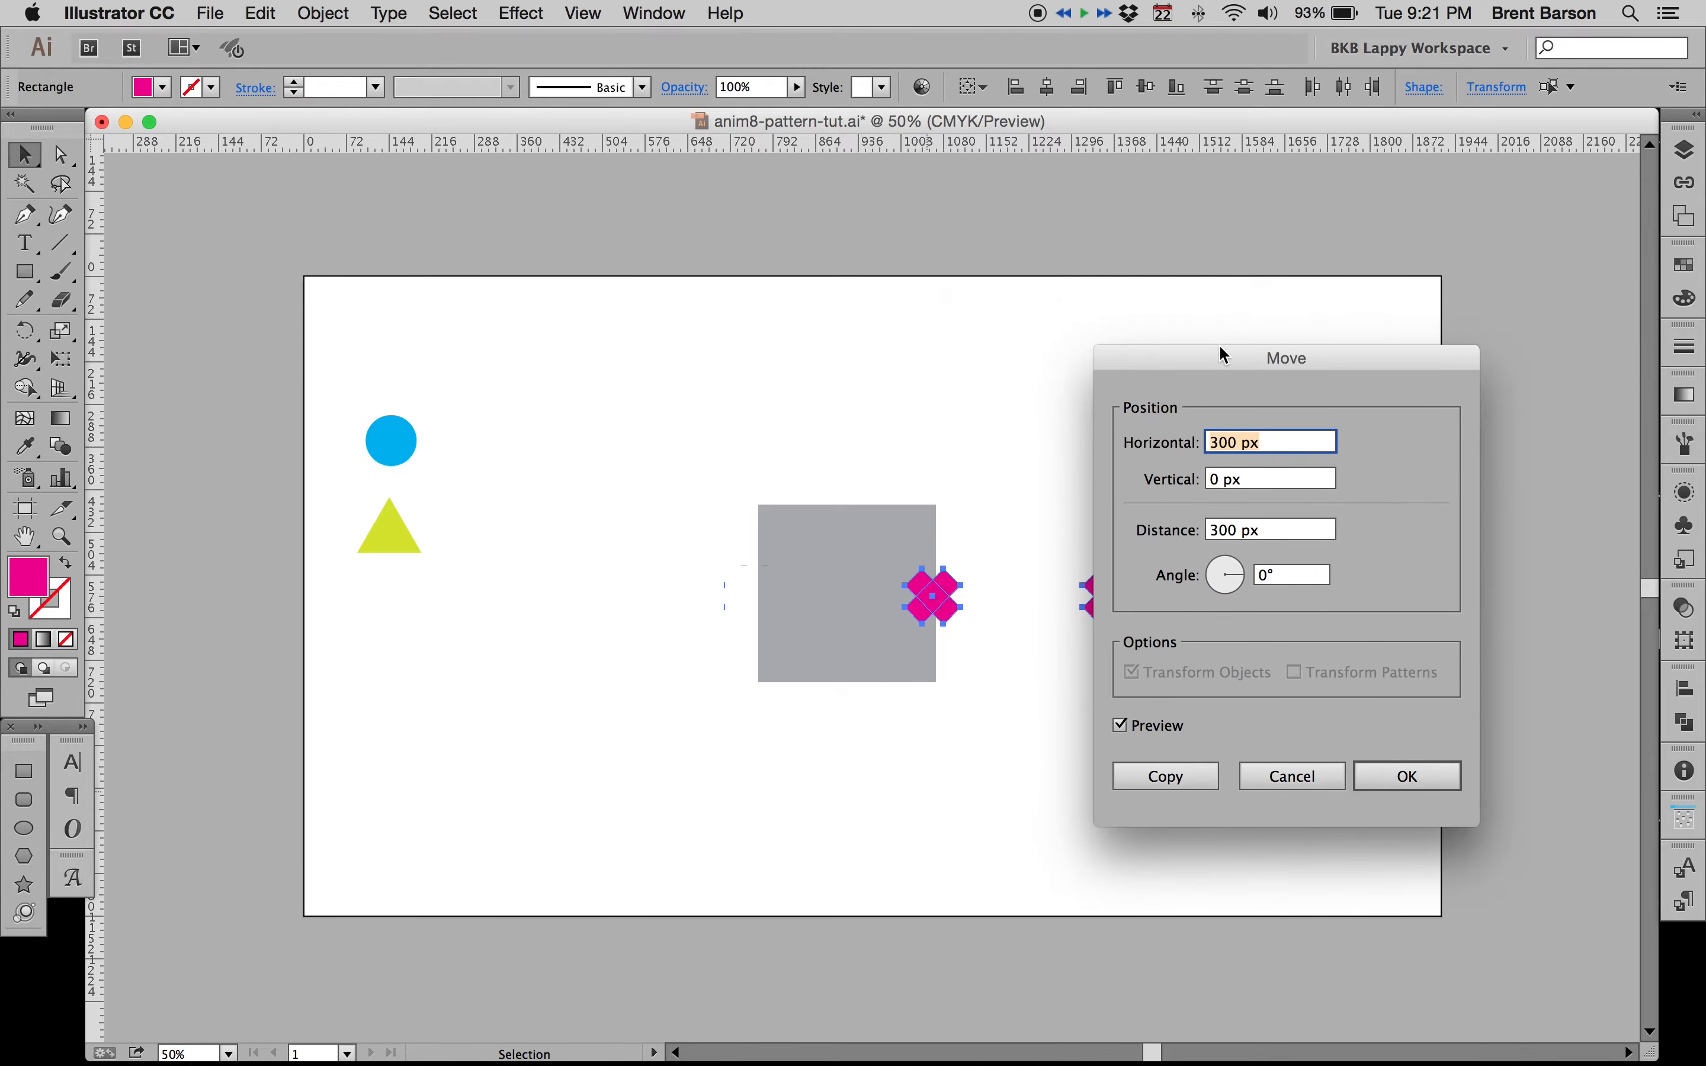
left_click(1212, 442)
type("-")
mouse_move(1207, 362)
left_mouse_down()
mouse_move(1390, 658)
mouse_move(1196, 346)
mouse_move(1212, 387)
left_mouse_up()
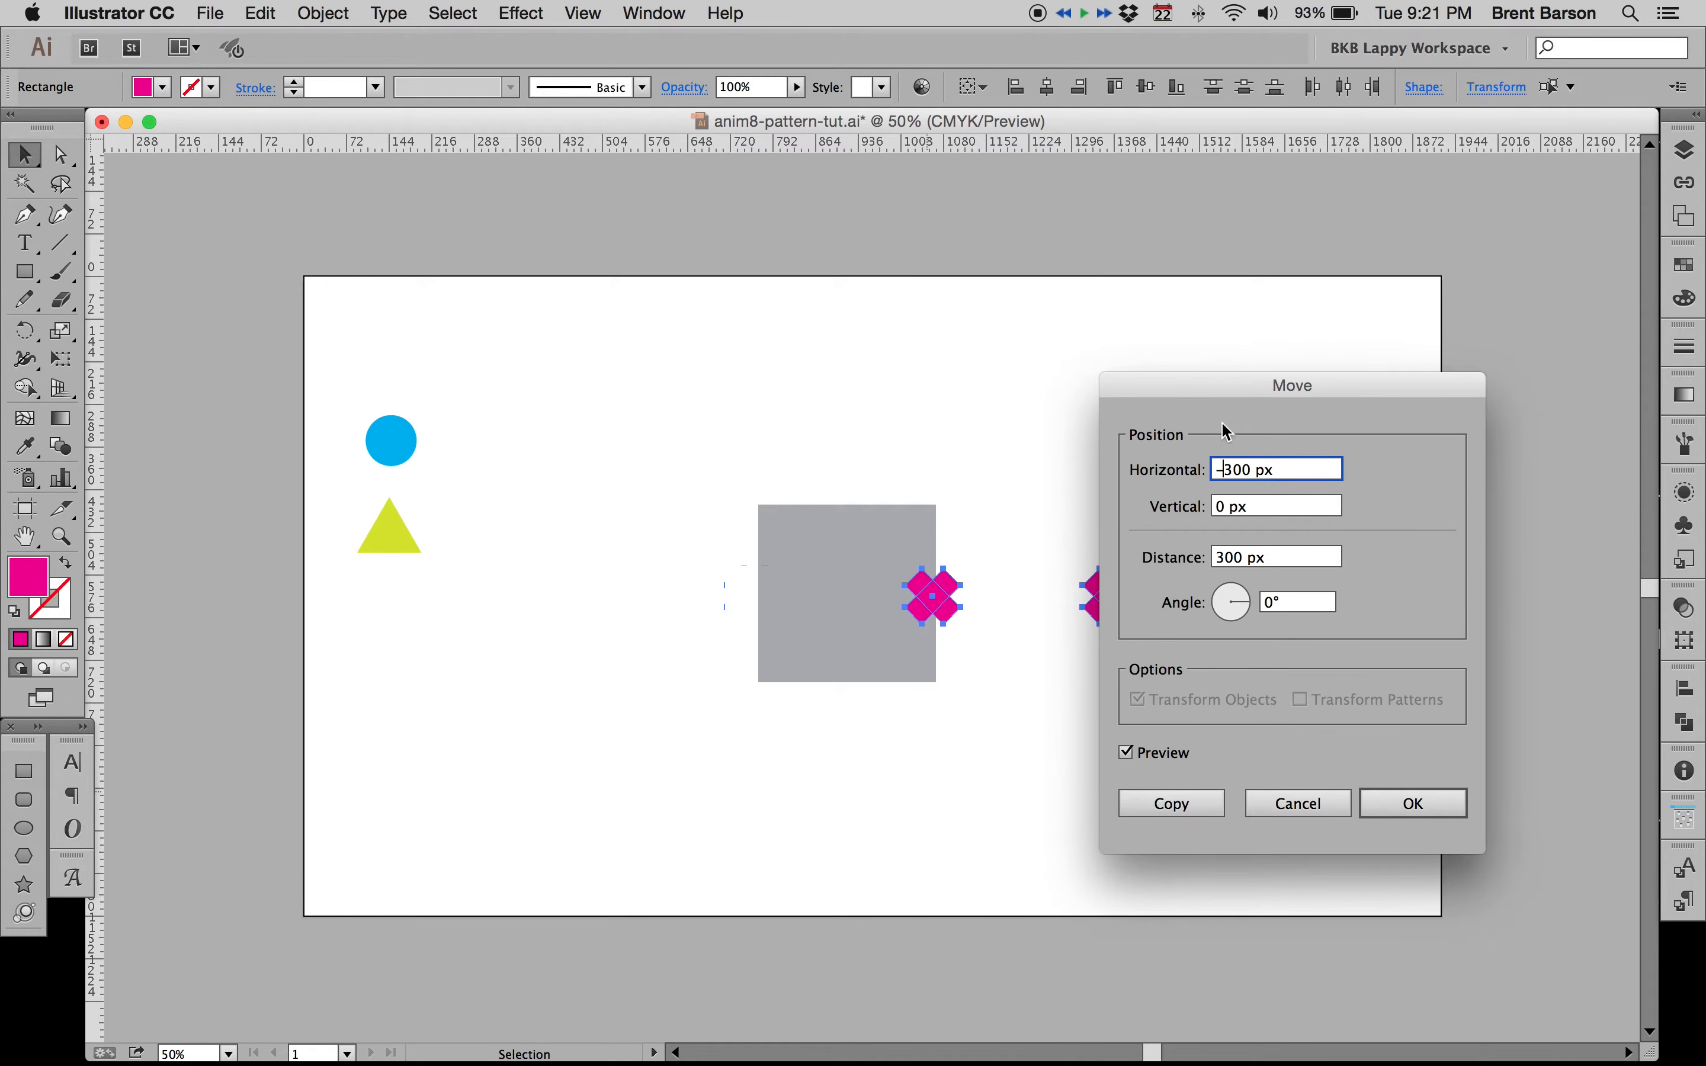
left_click(1412, 805)
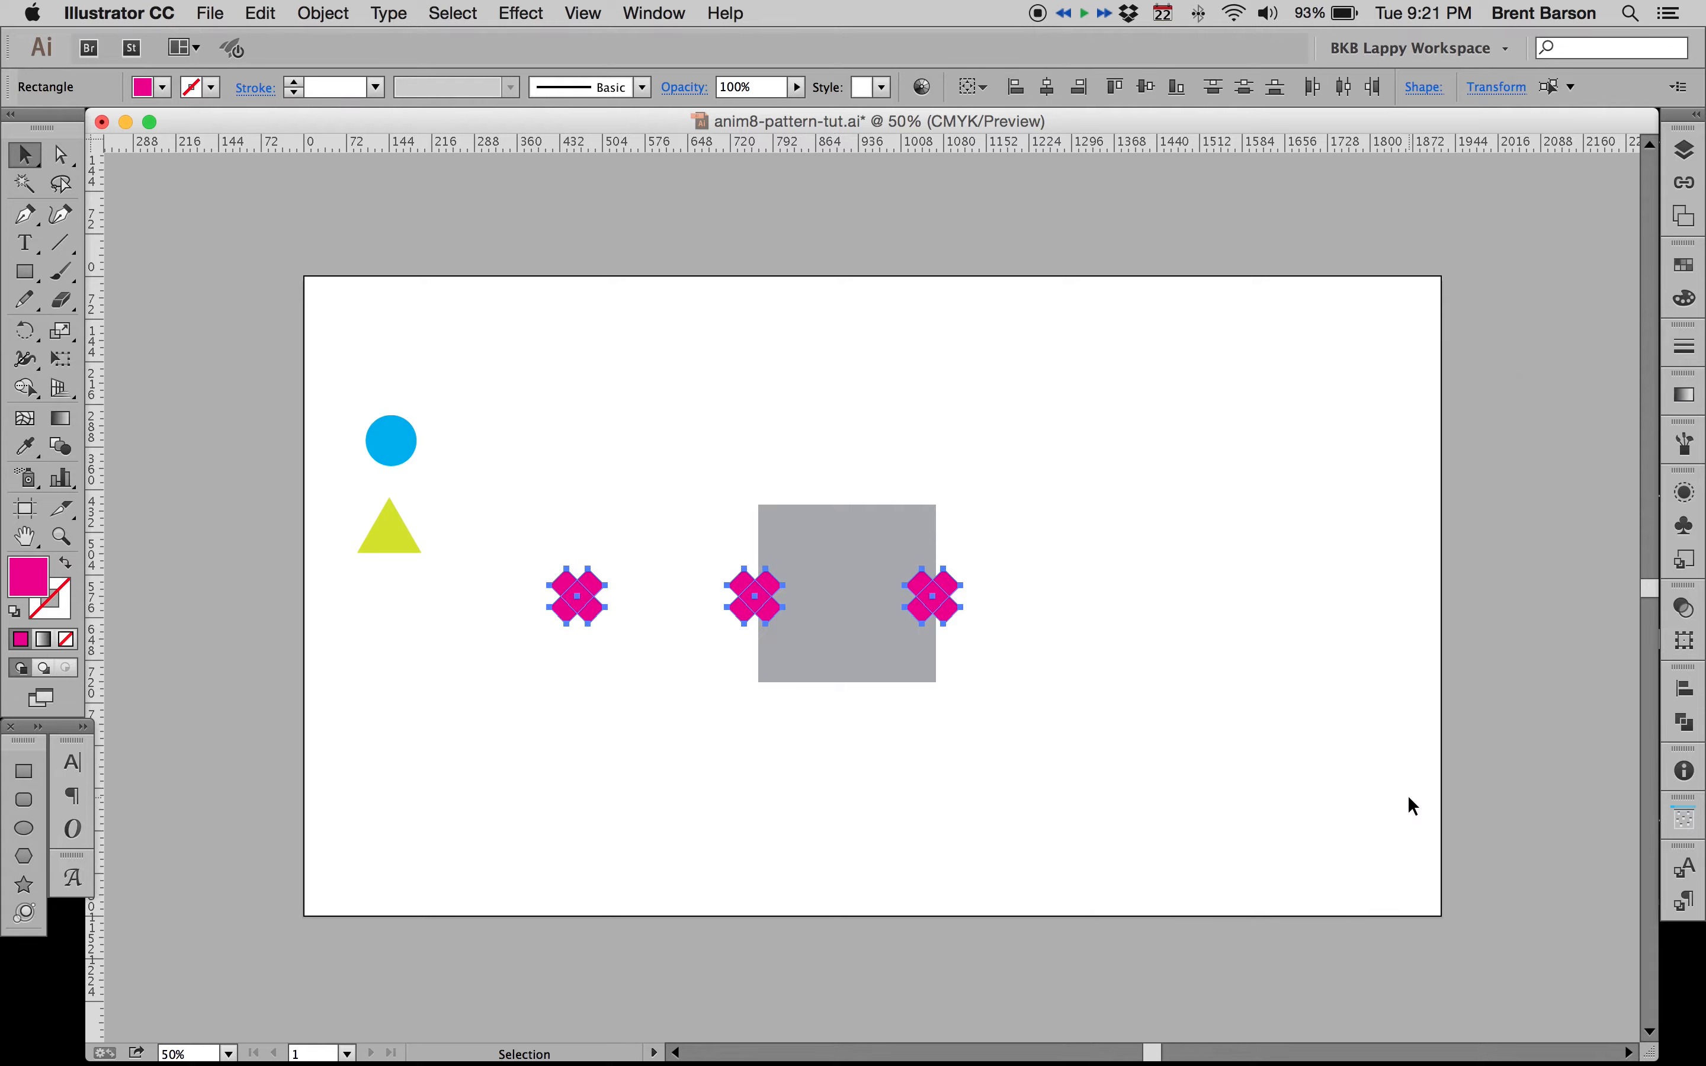
left_click(1032, 601)
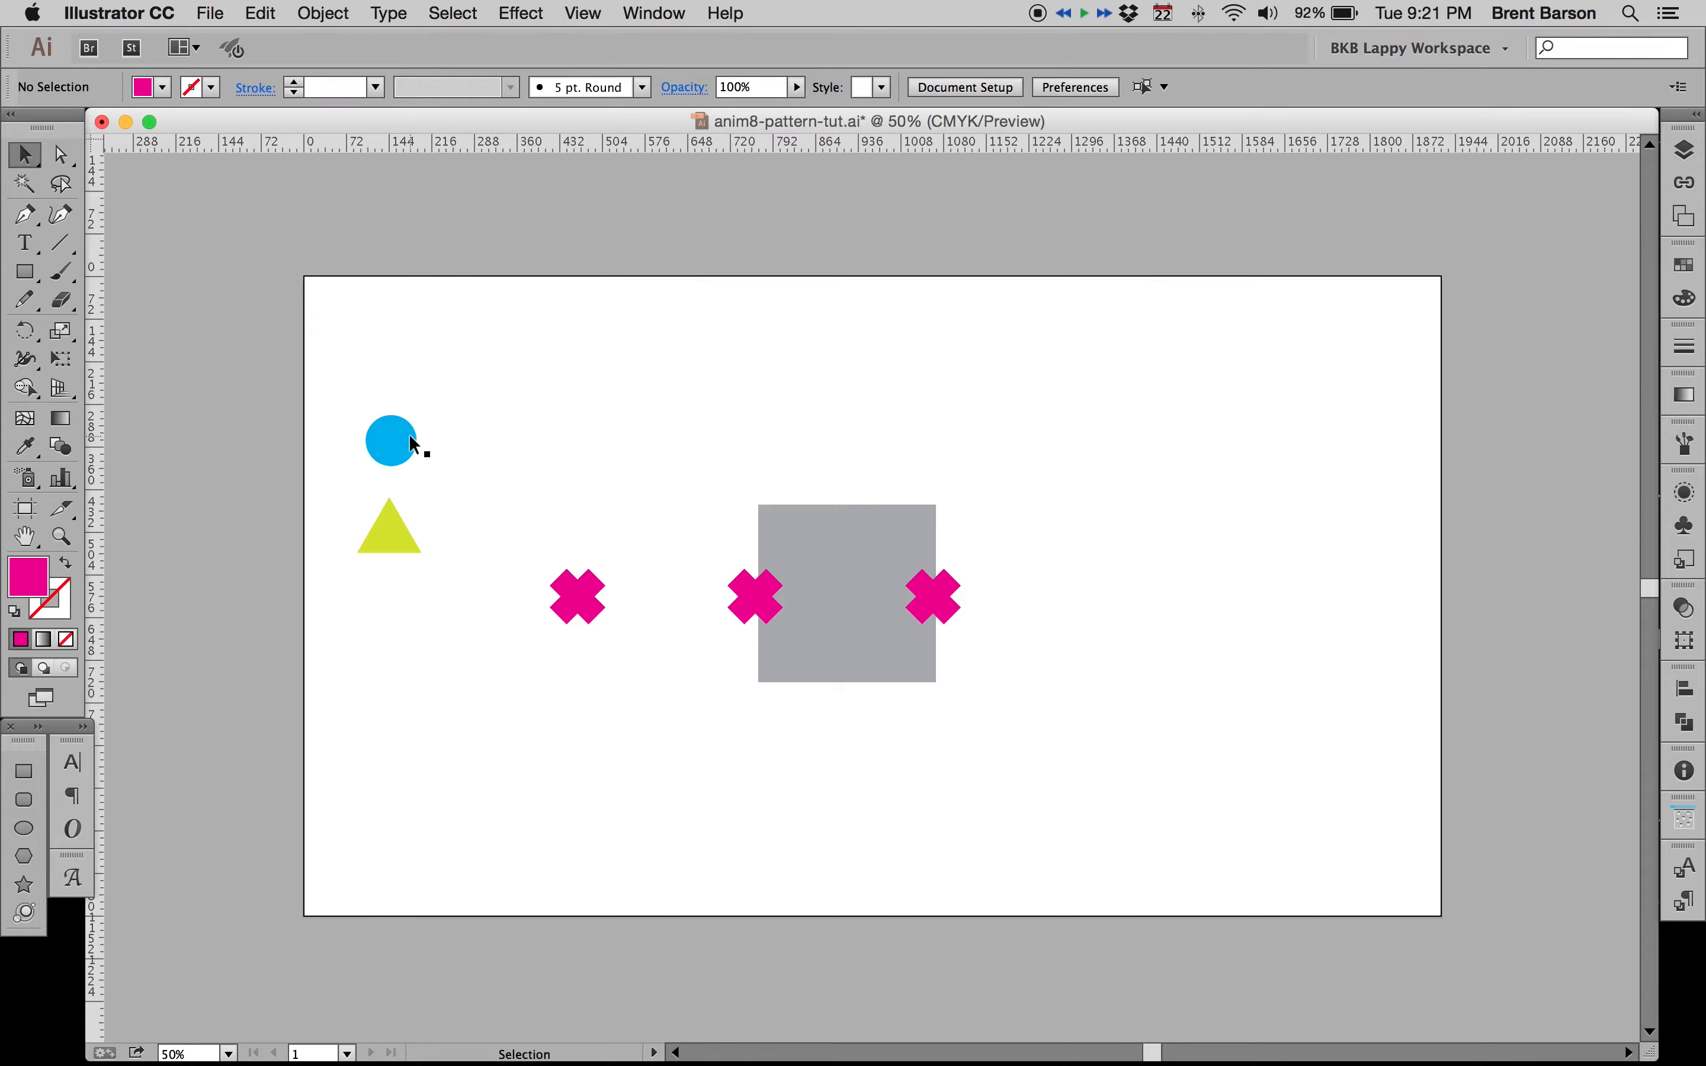
Step: Place the blue circle across the middle of the gray square's top edge and bring it to the front
left_click_drag(404, 437, 858, 509)
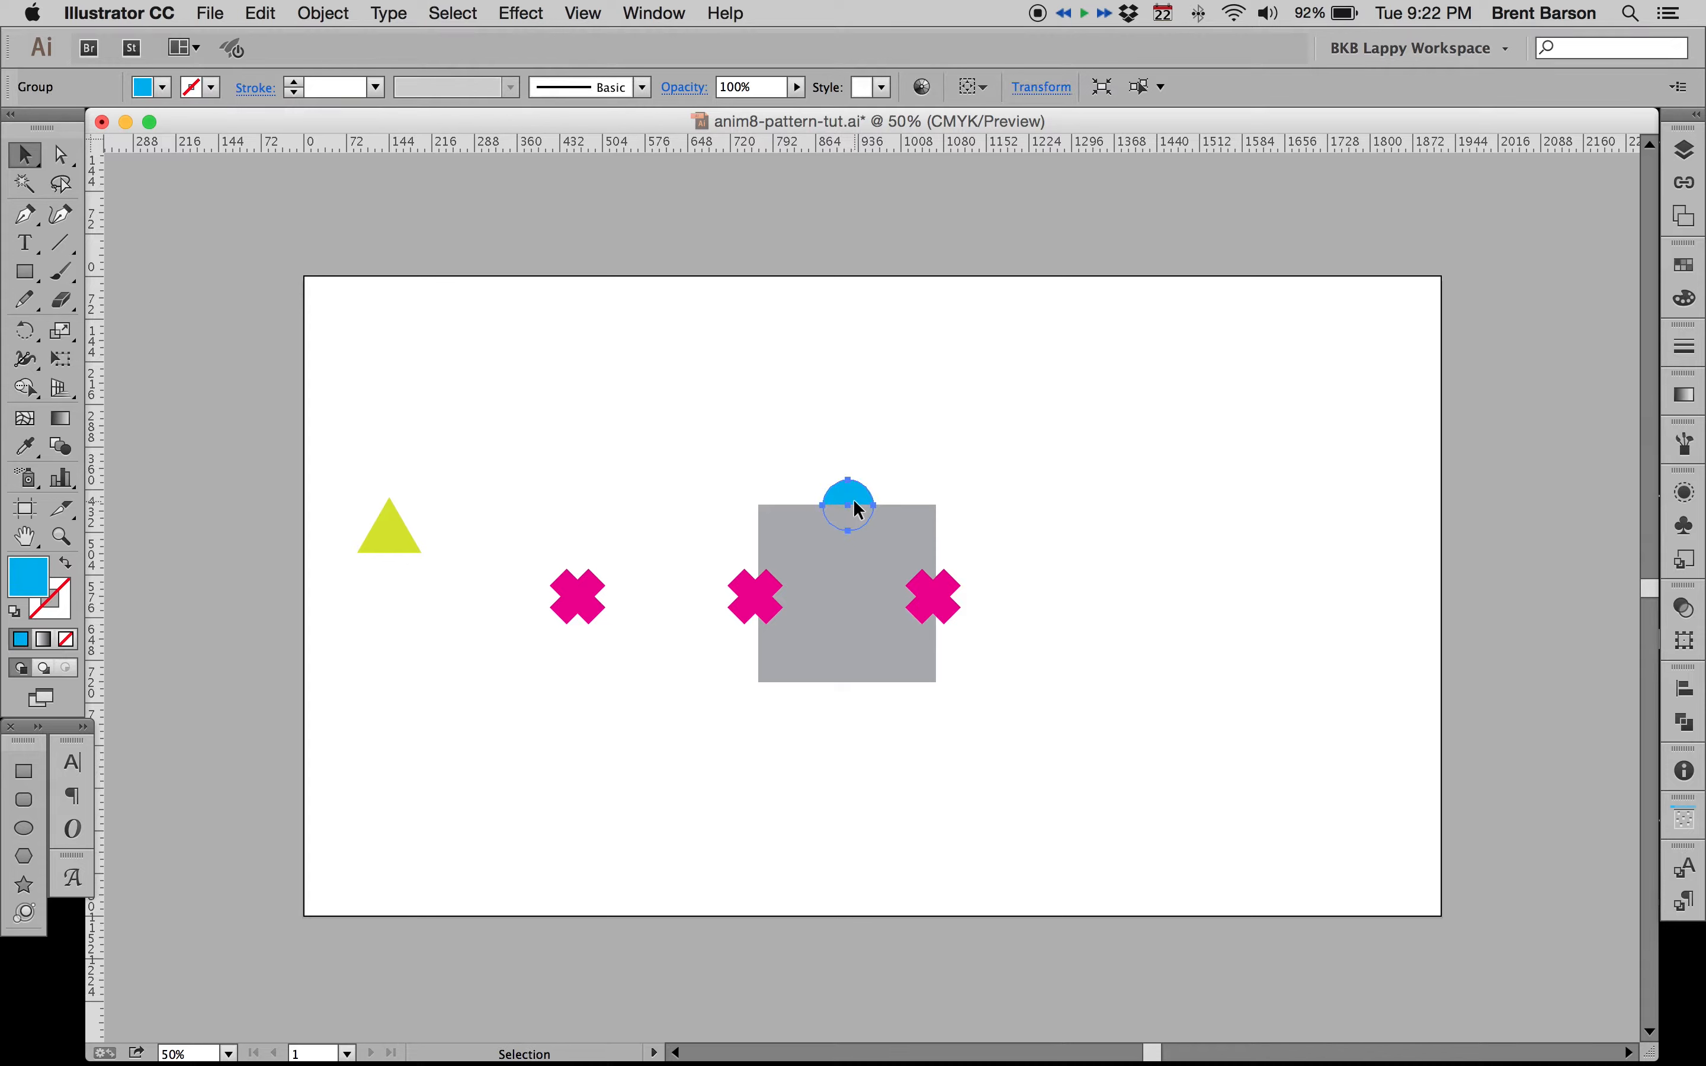
key("super")
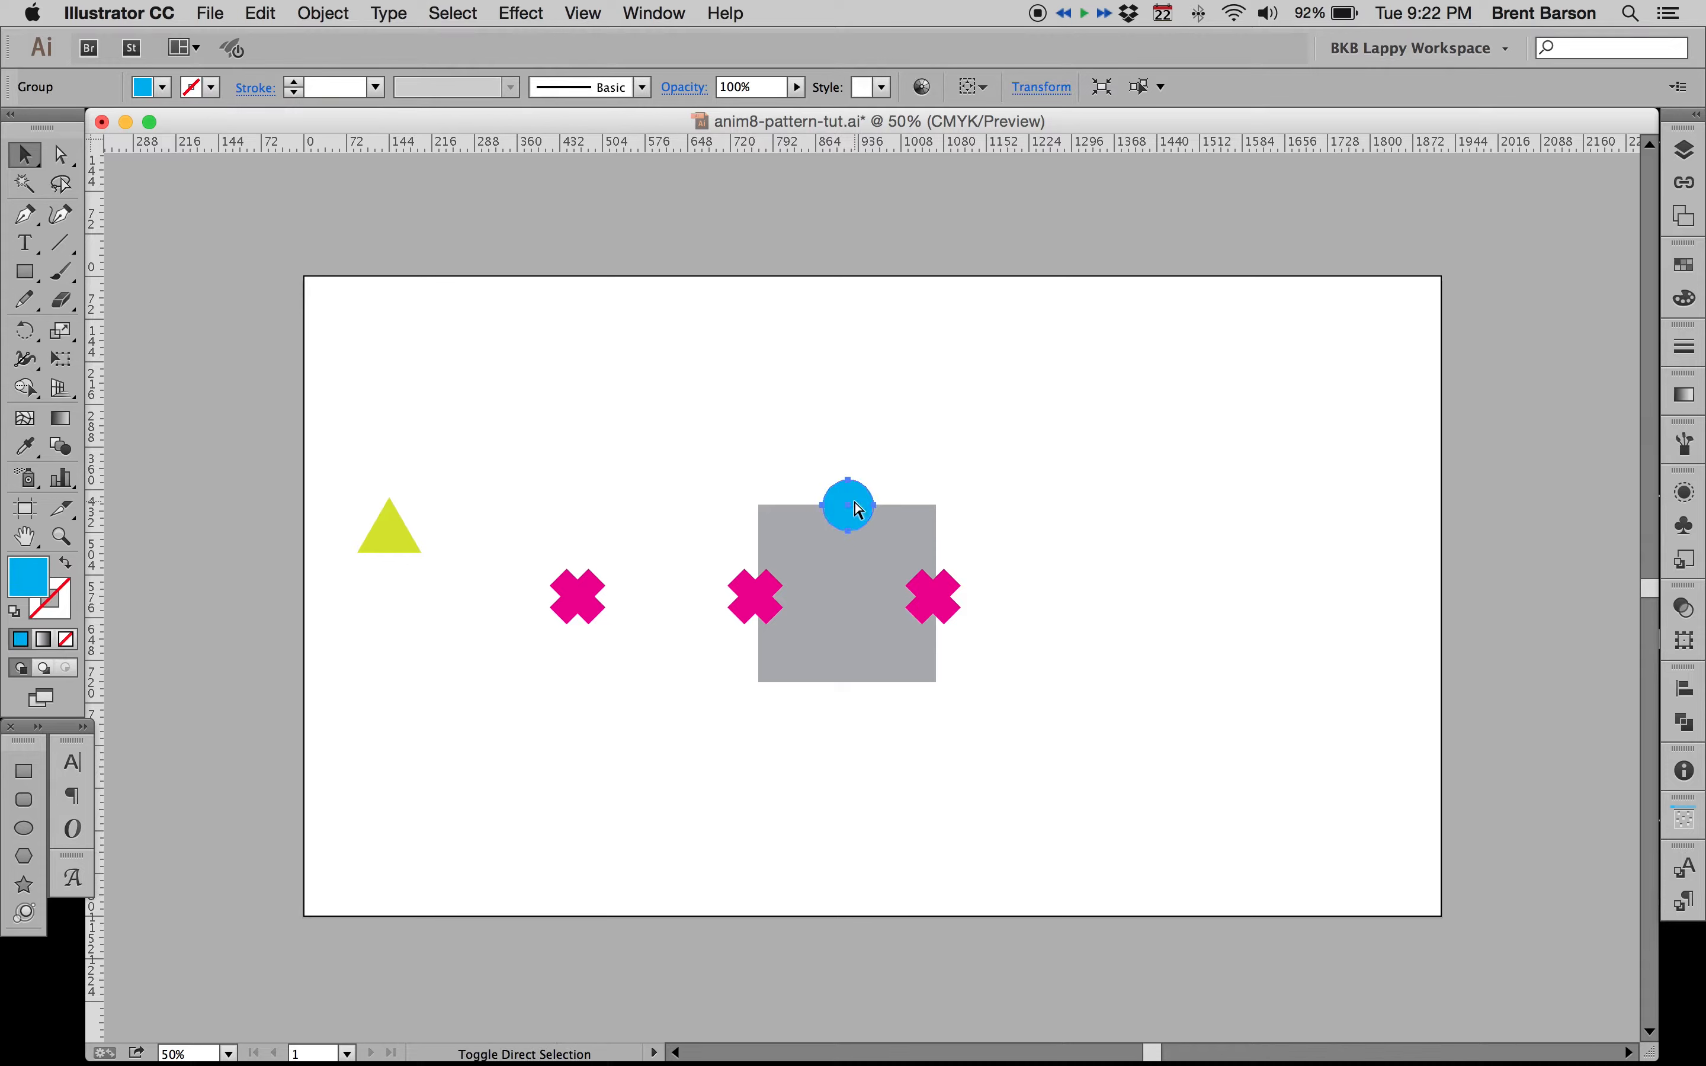
Step: Use Move to copy the blue circle by 0 px horizontally and 300 px vertically, onto the square's bottom edge
left_click(335, 10)
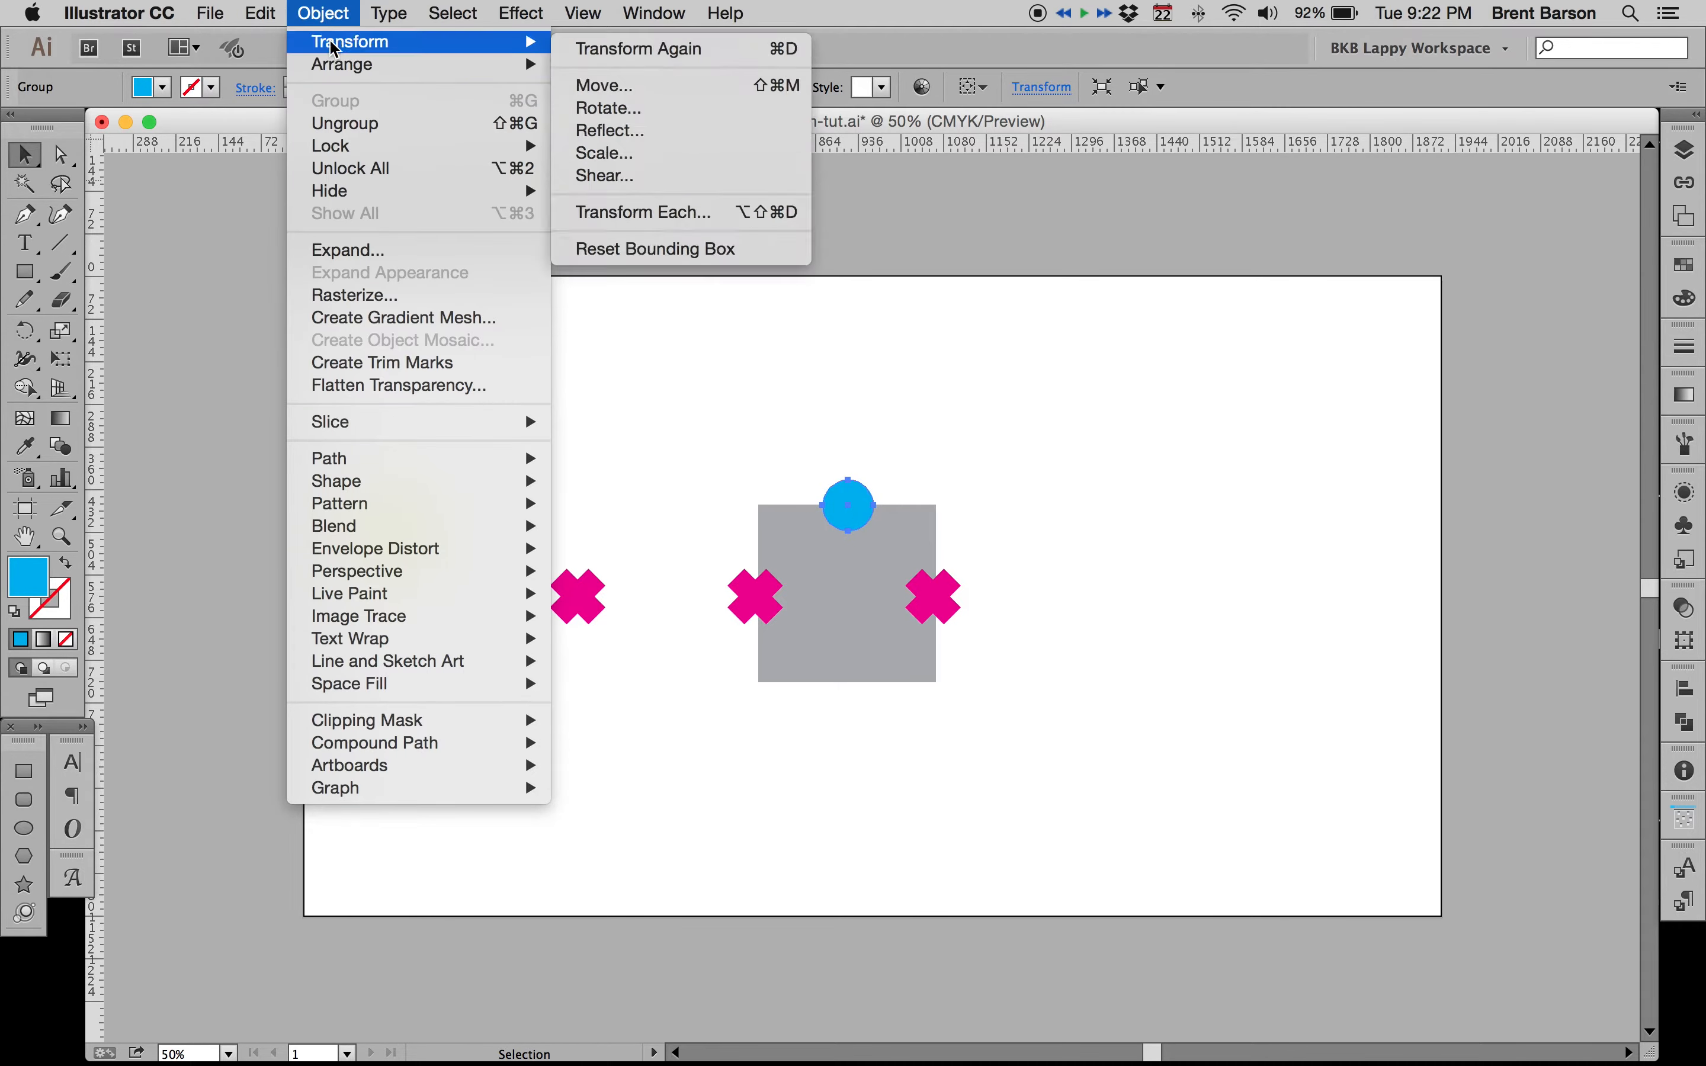
left_click(335, 9)
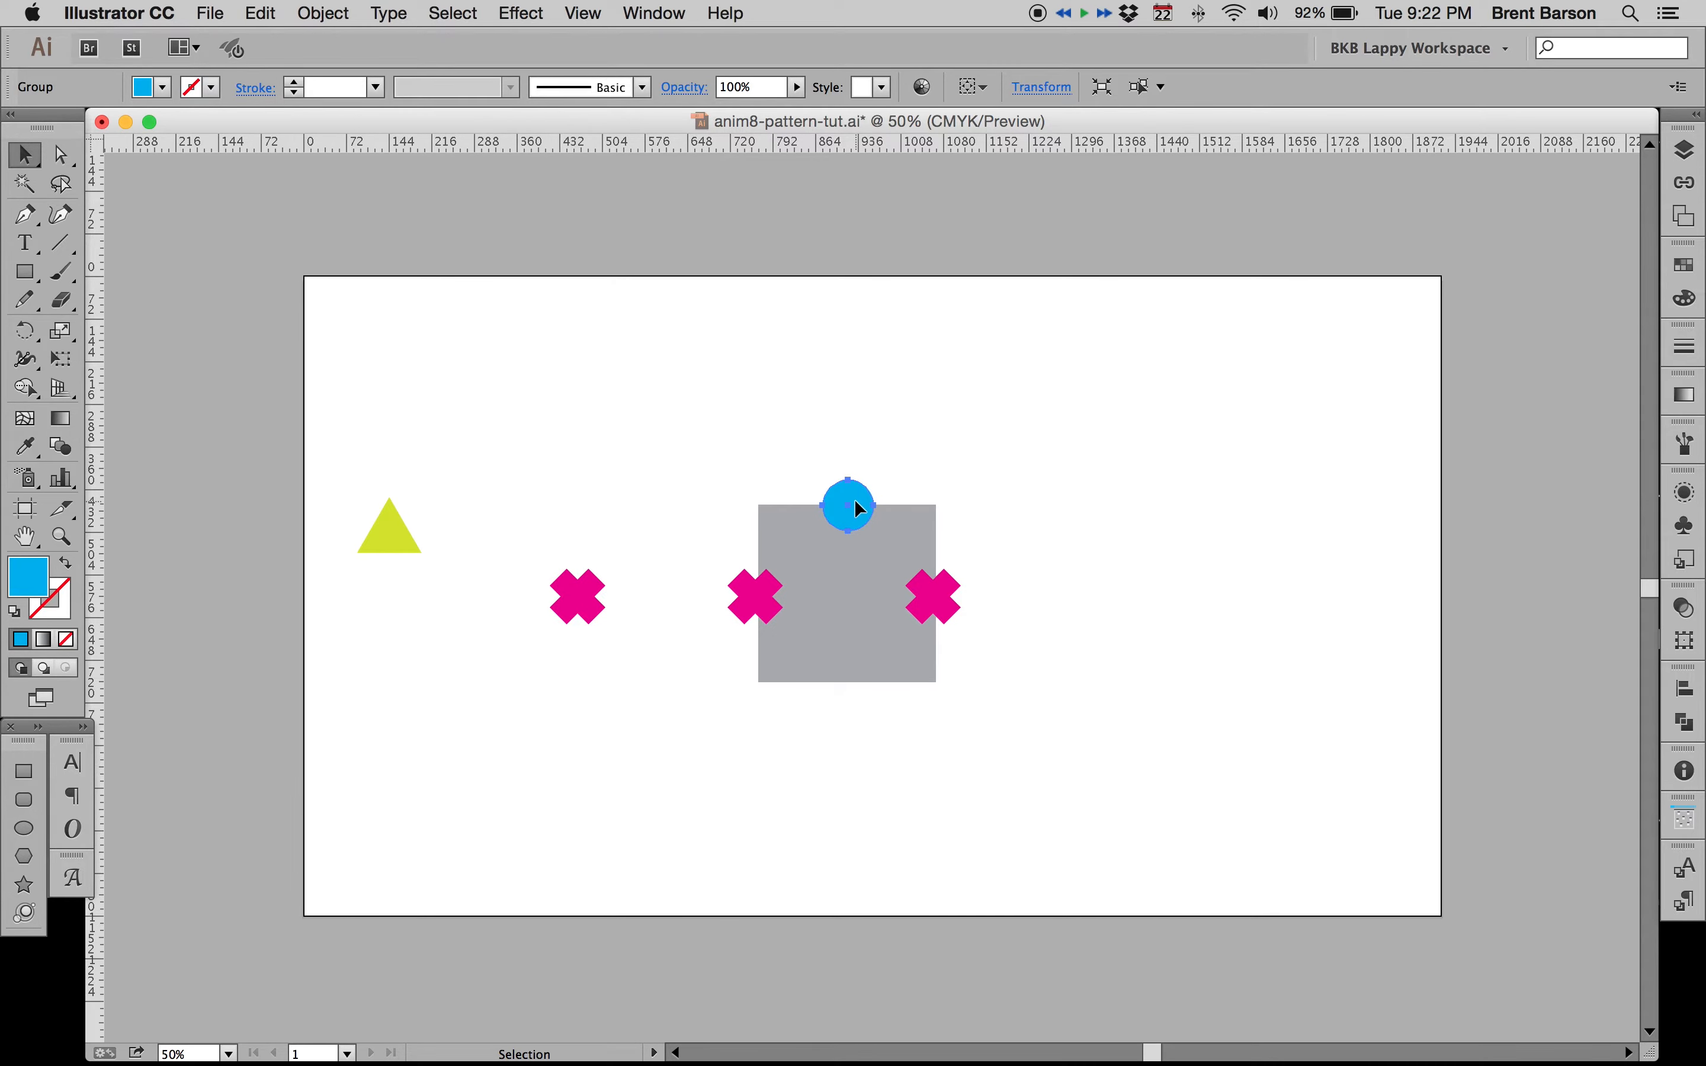
key("Return")
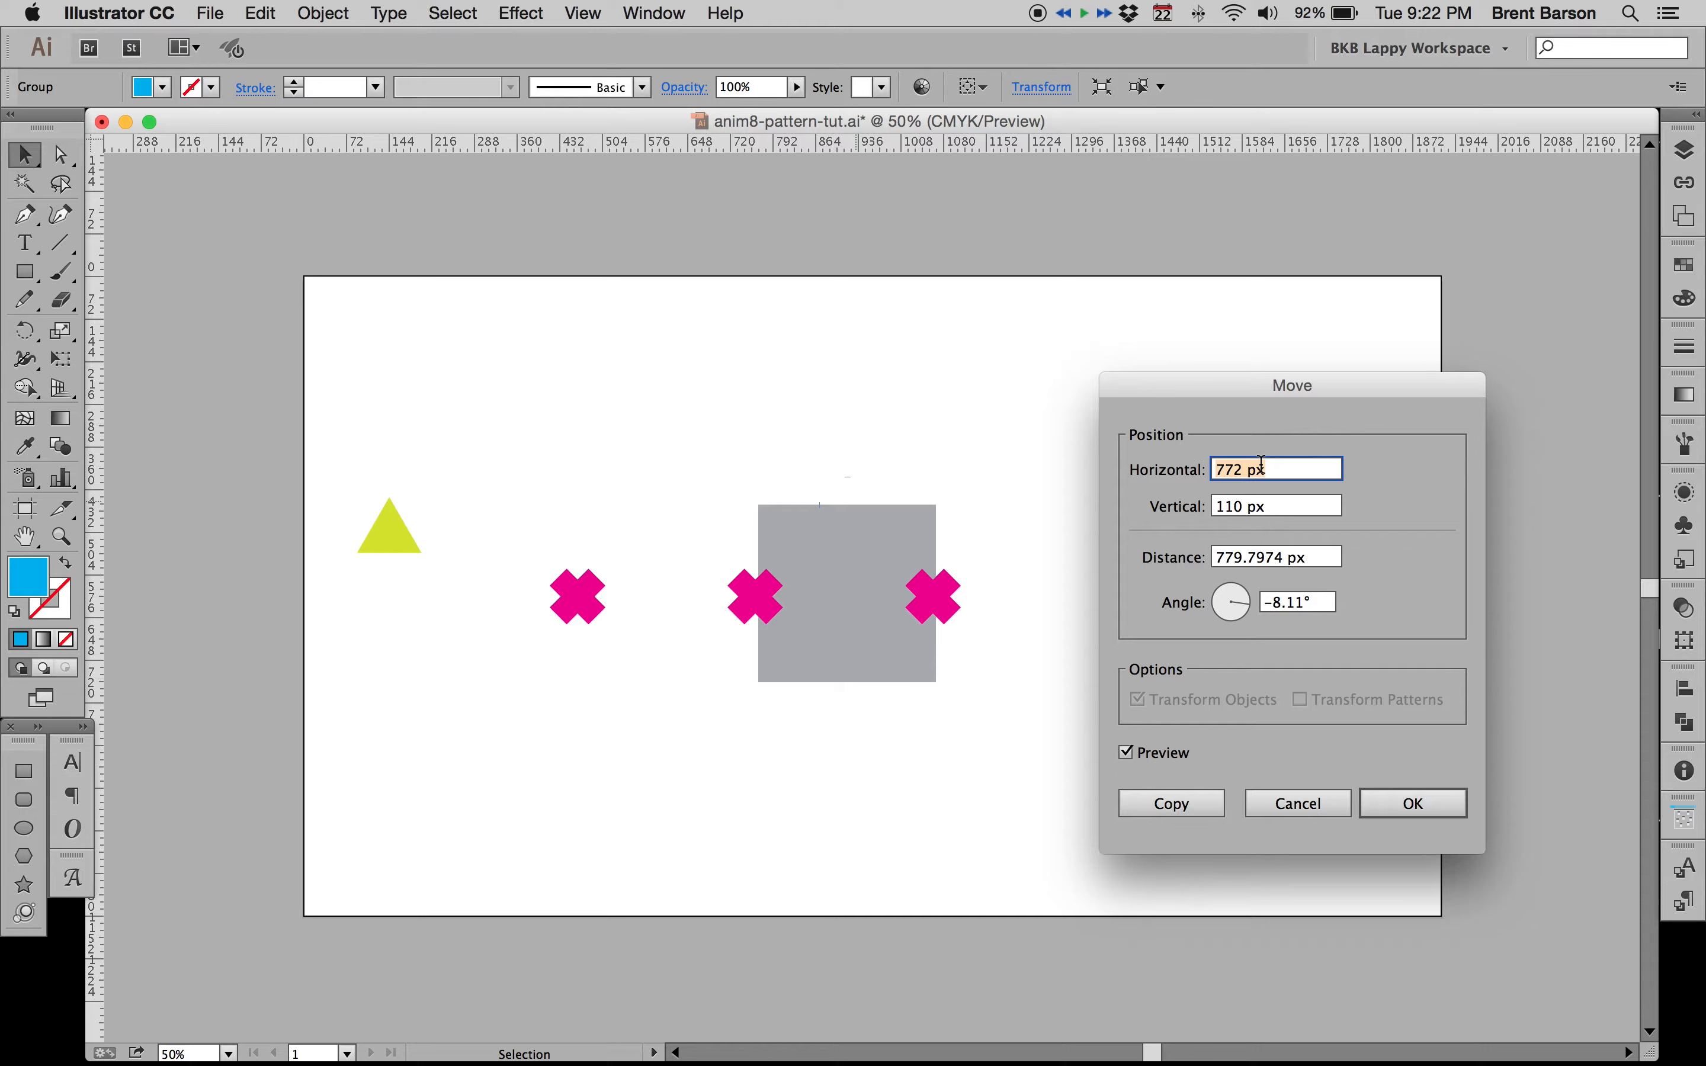
type("0")
key("Tab")
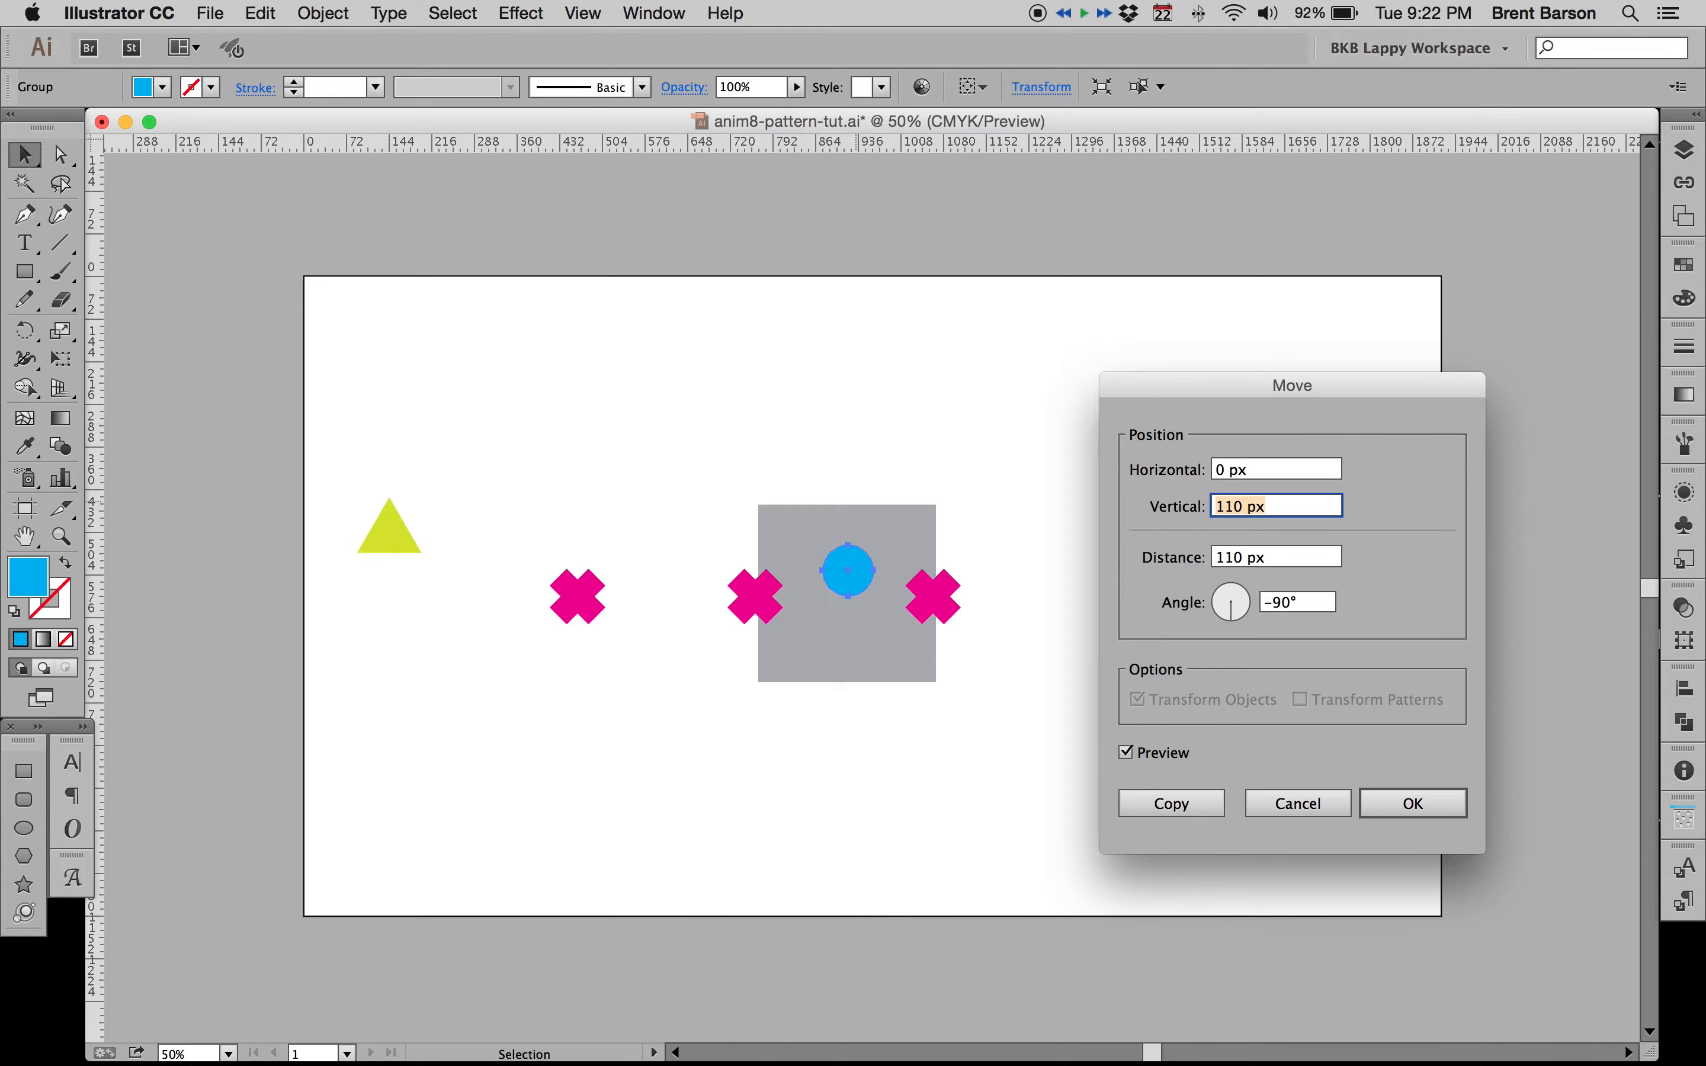
type("300")
key("Tab")
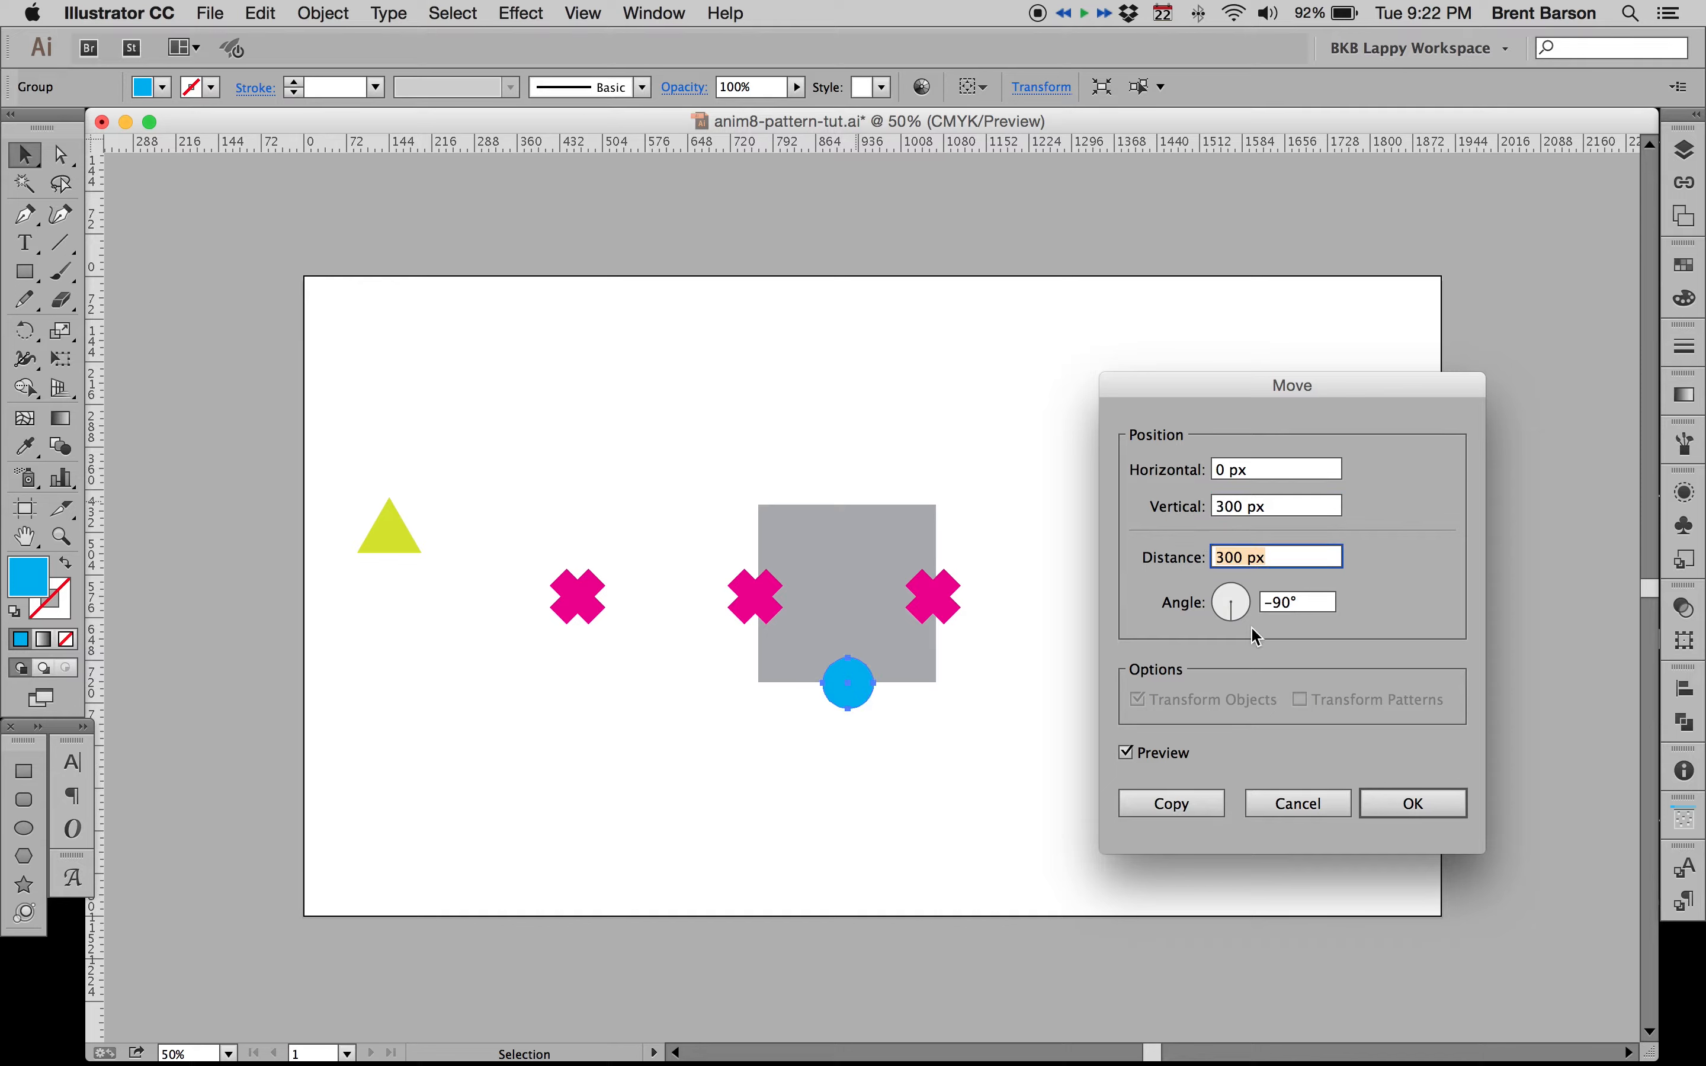
left_click(1184, 806)
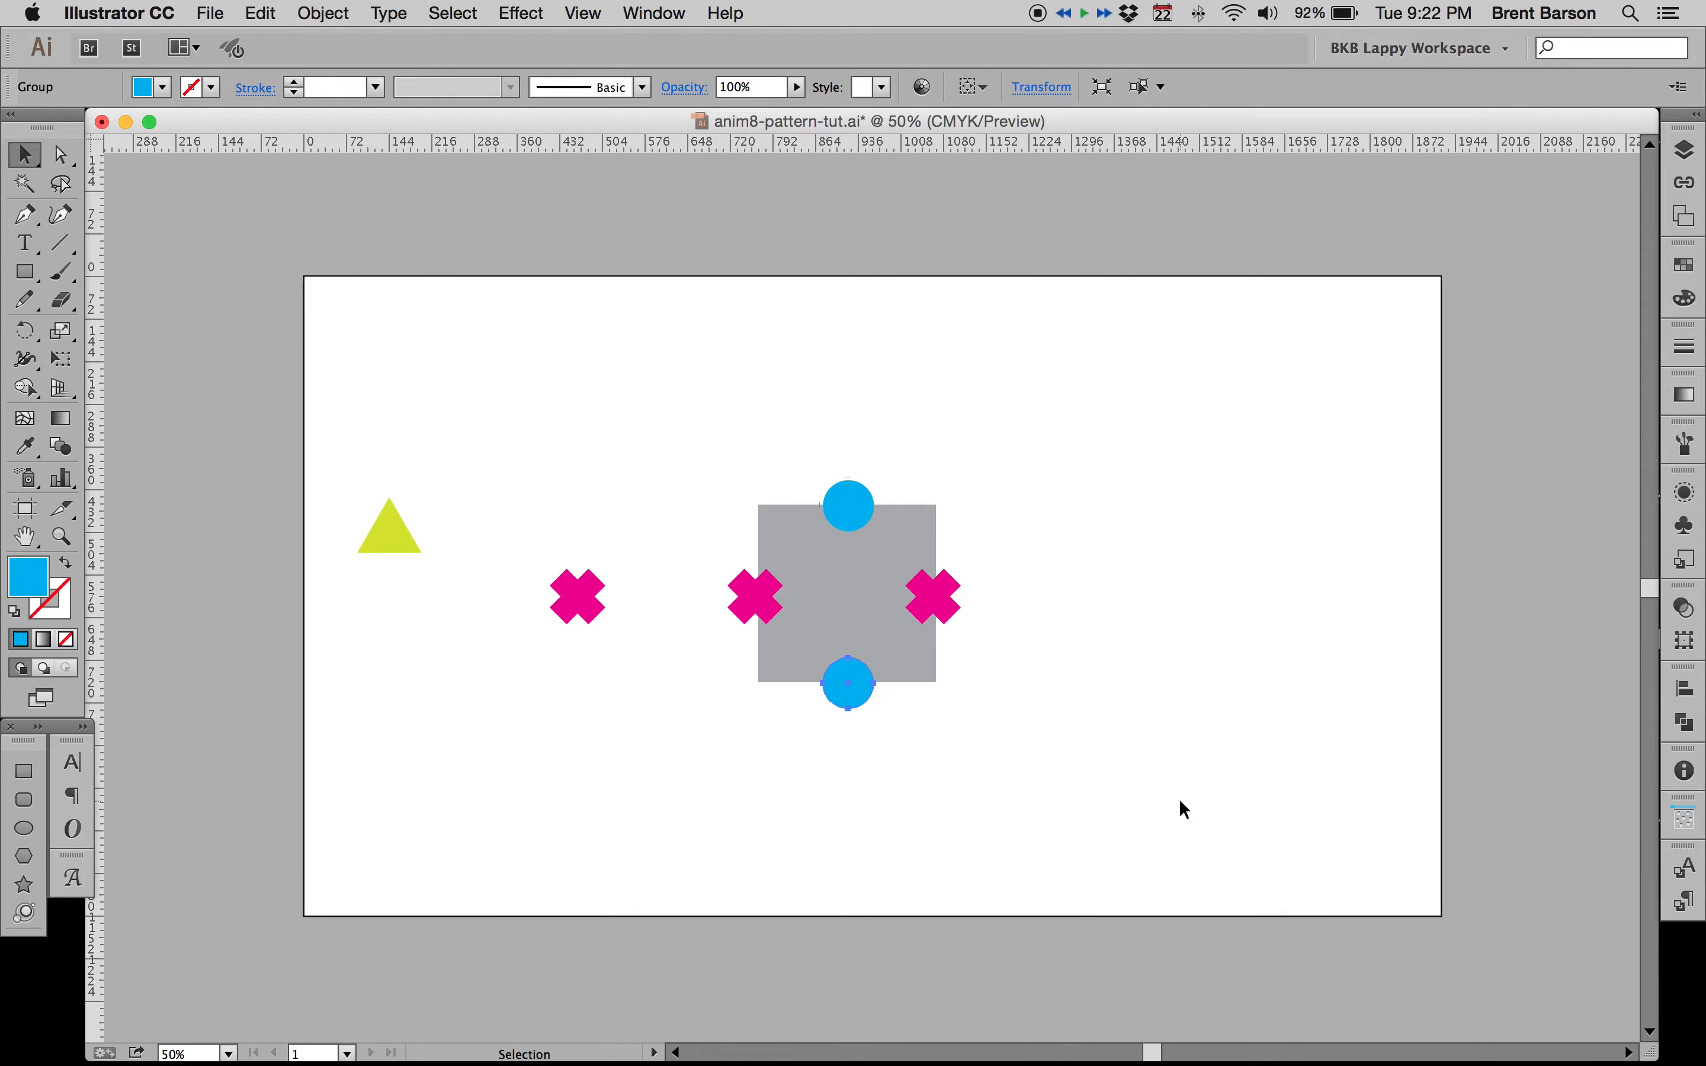
Step: Repeat the last transform to add a third blue circle below the square, and clear the selection
key("super+d")
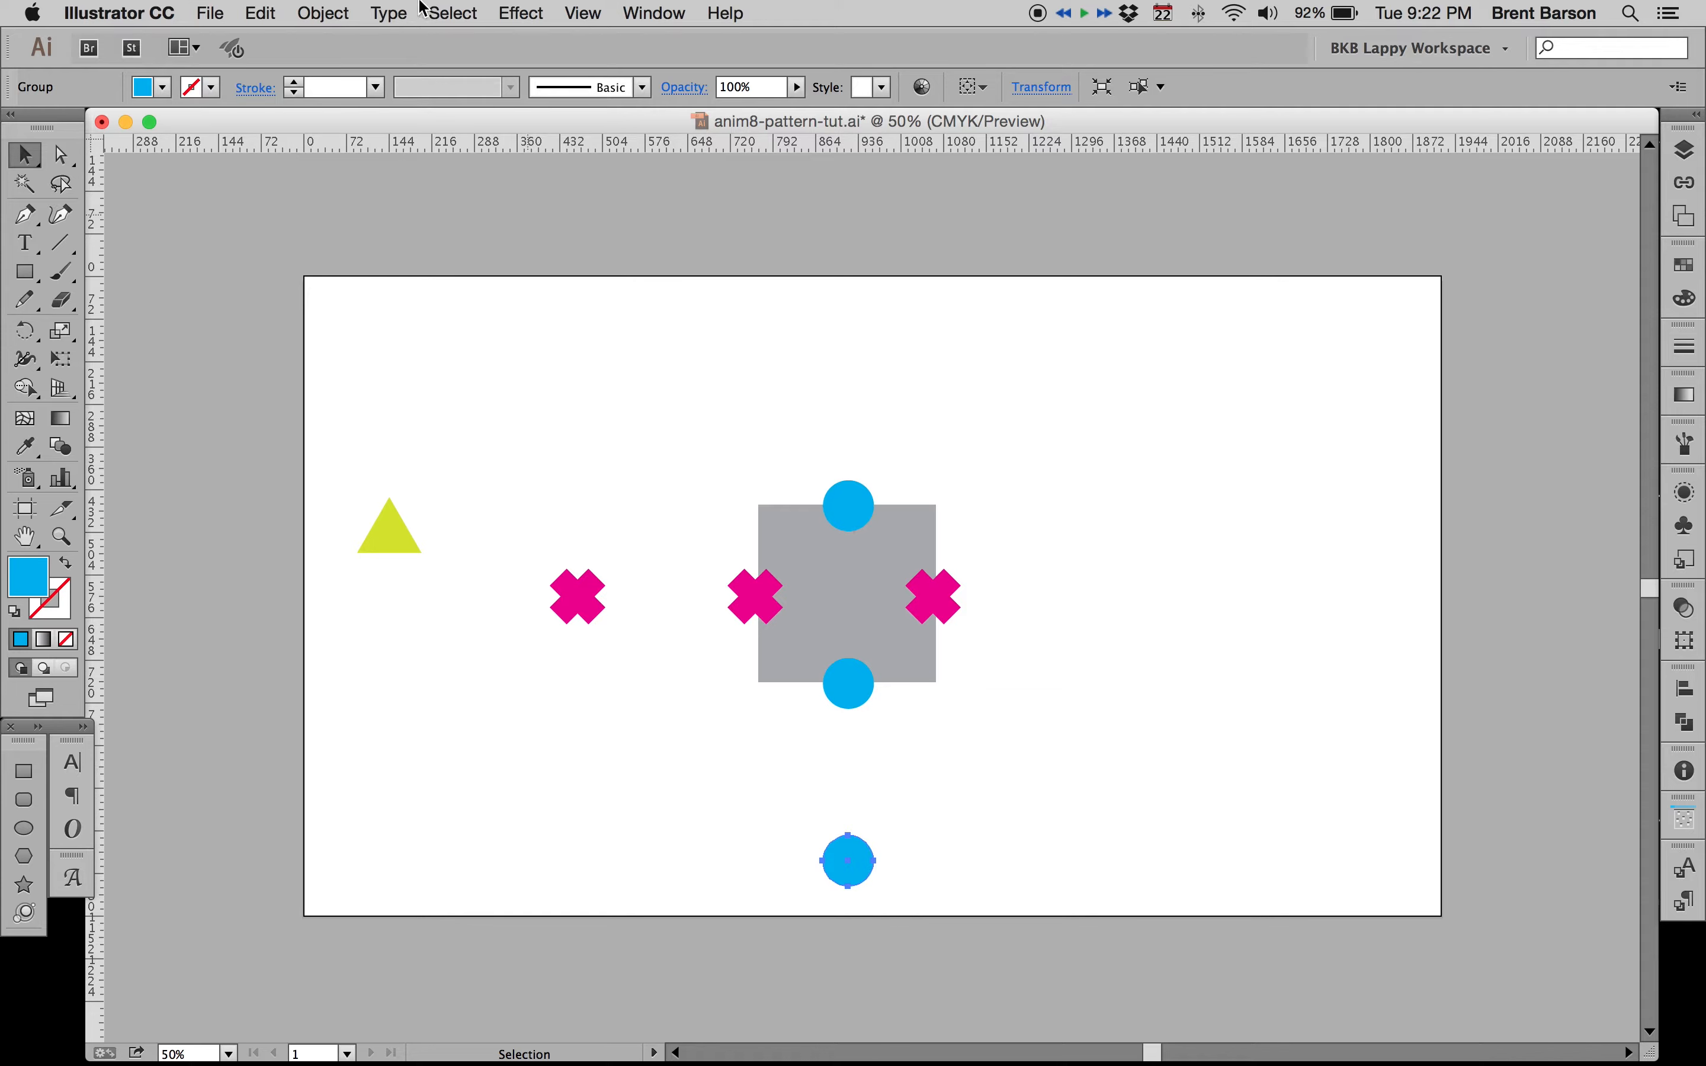
left_click(333, 13)
mouse_move(349, 41)
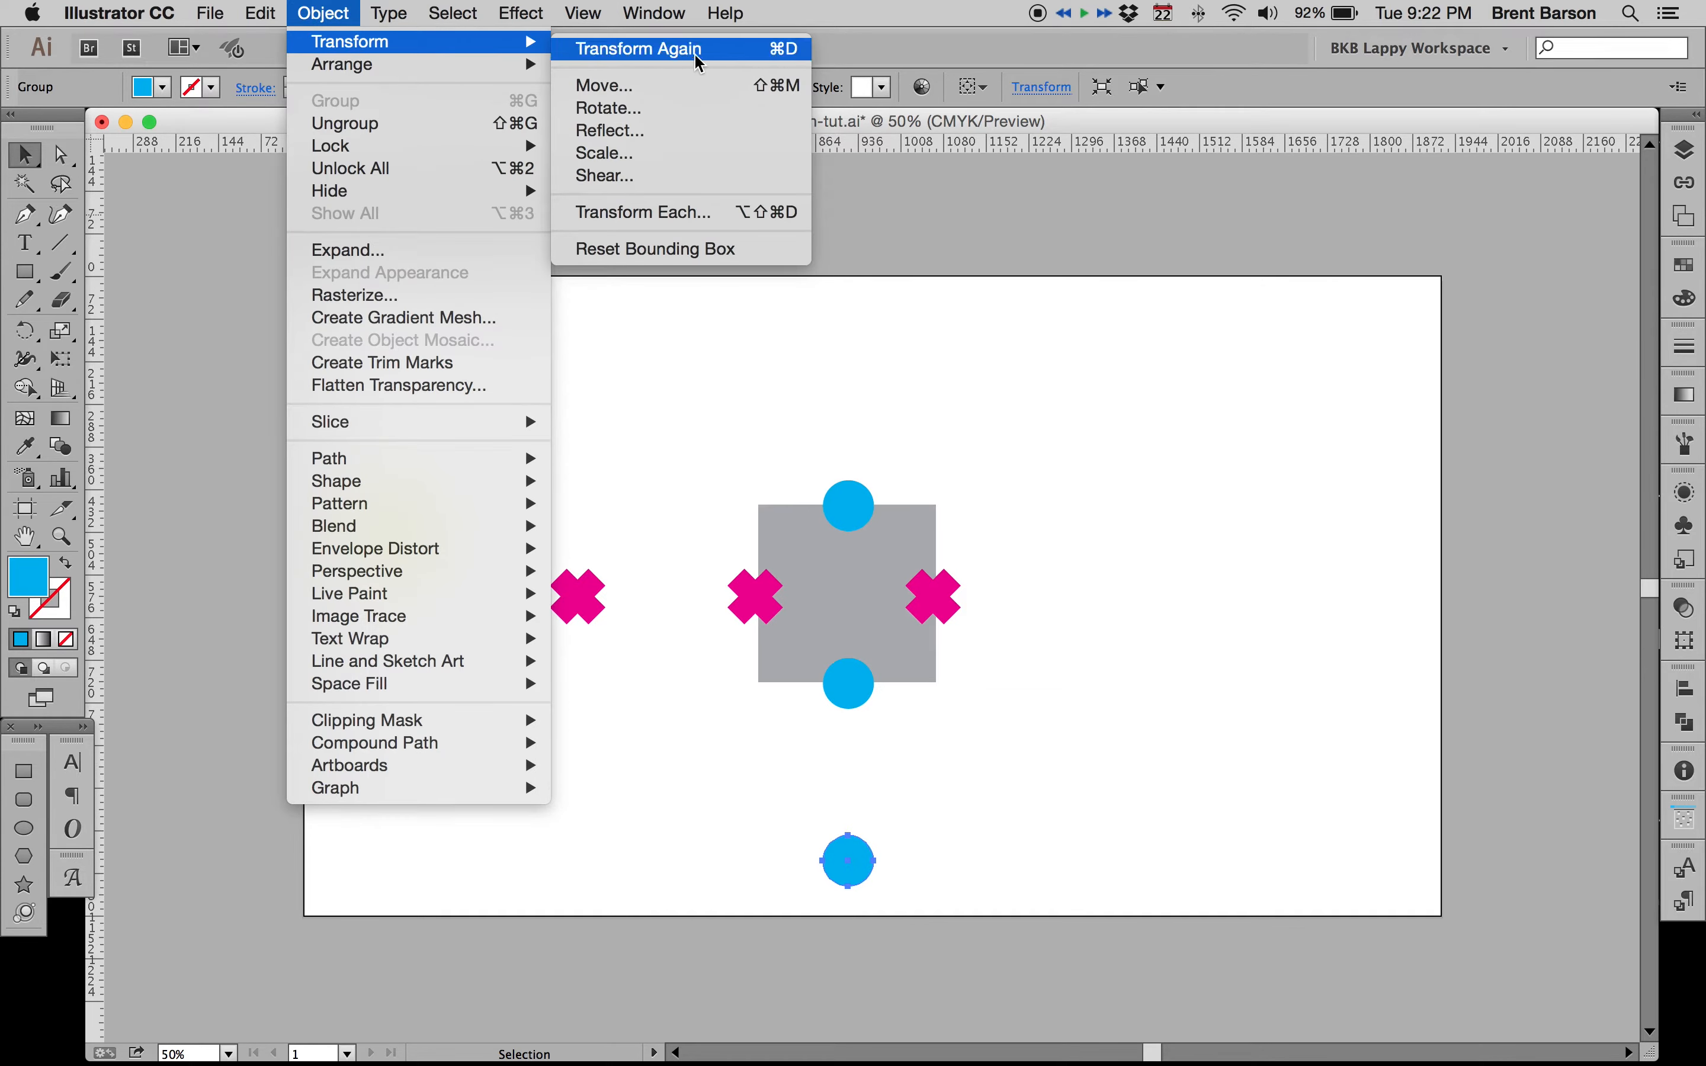
left_click(1110, 448)
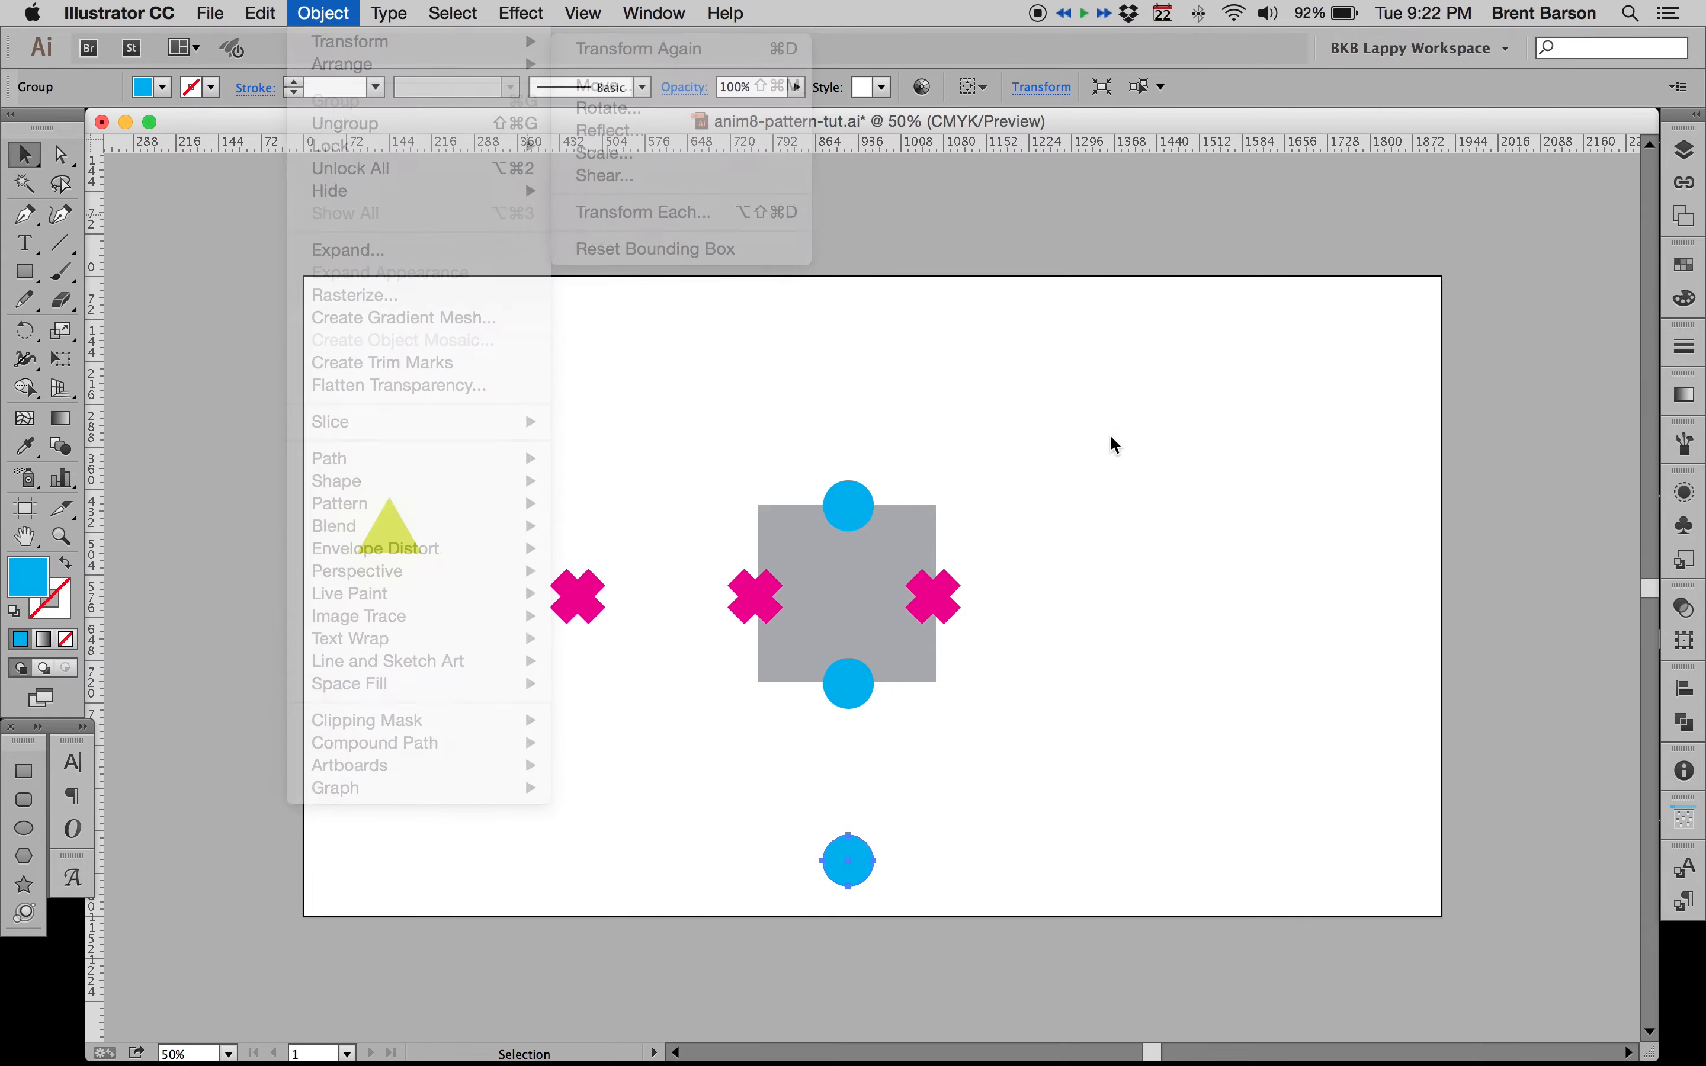
left_click(1024, 385)
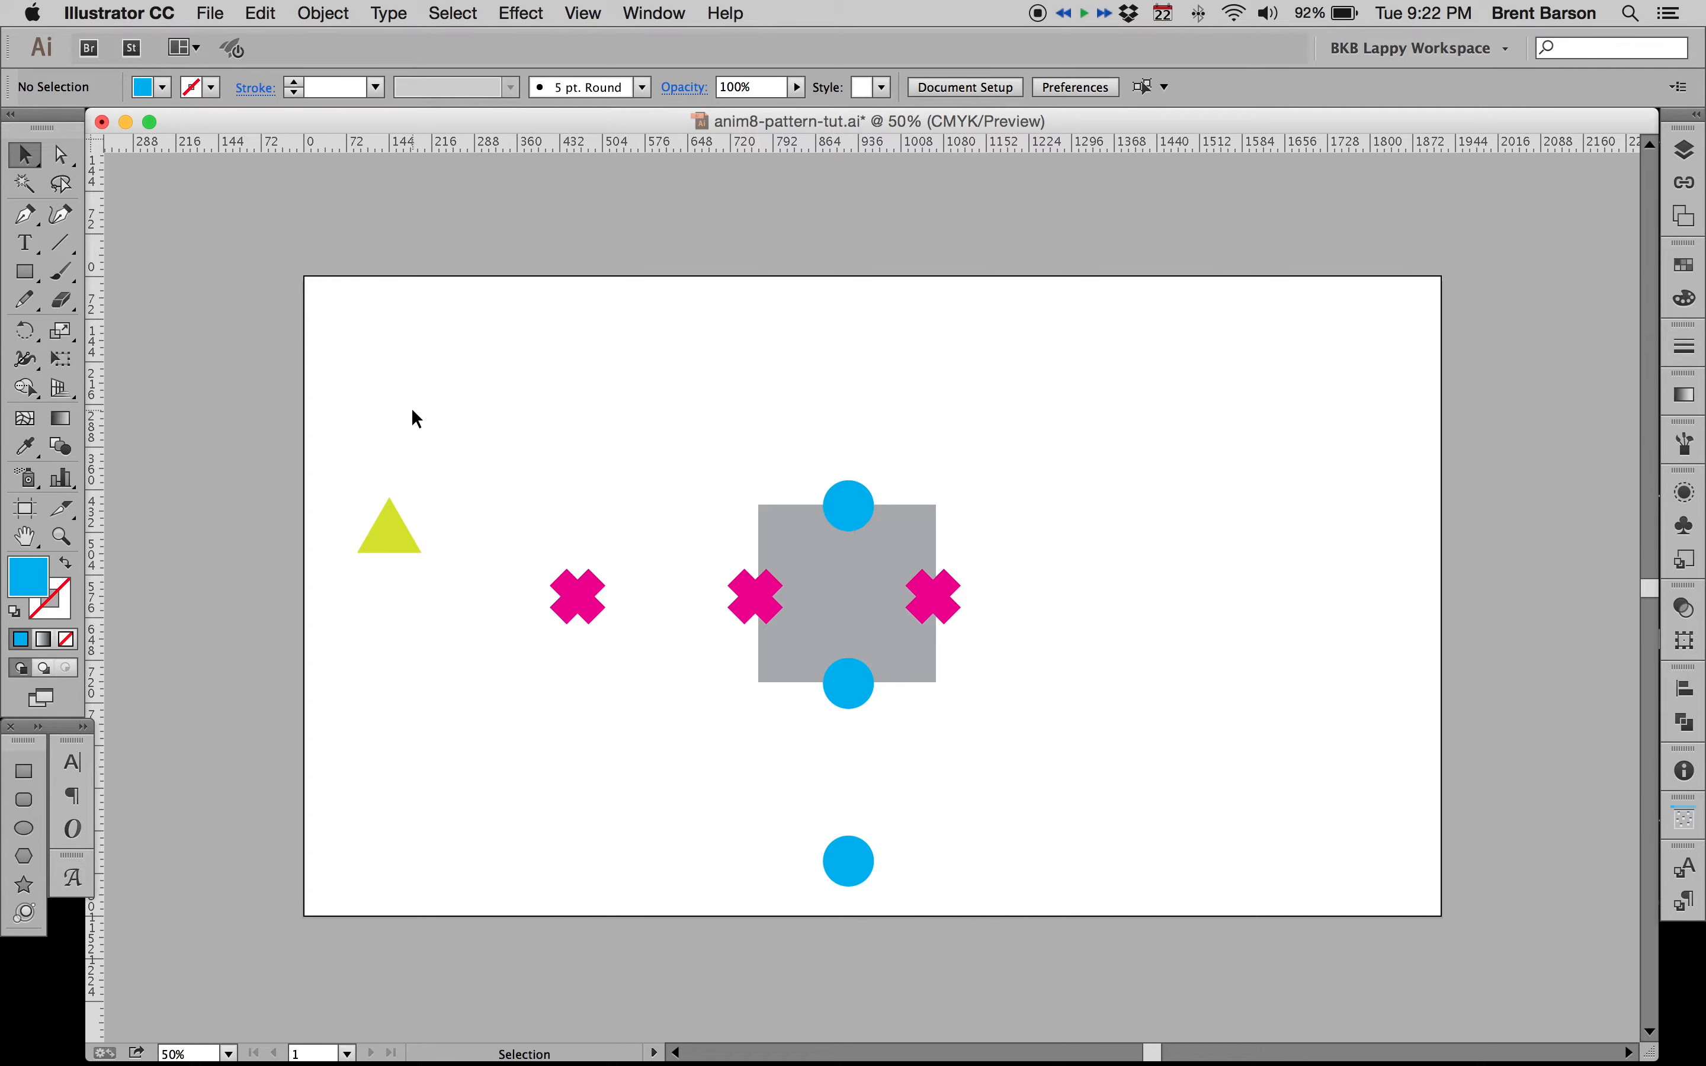
Step: Place the green triangle over the square's right edge, stacked in front of the gray square but behind the magenta X there
left_click_drag(393, 526, 648, 506)
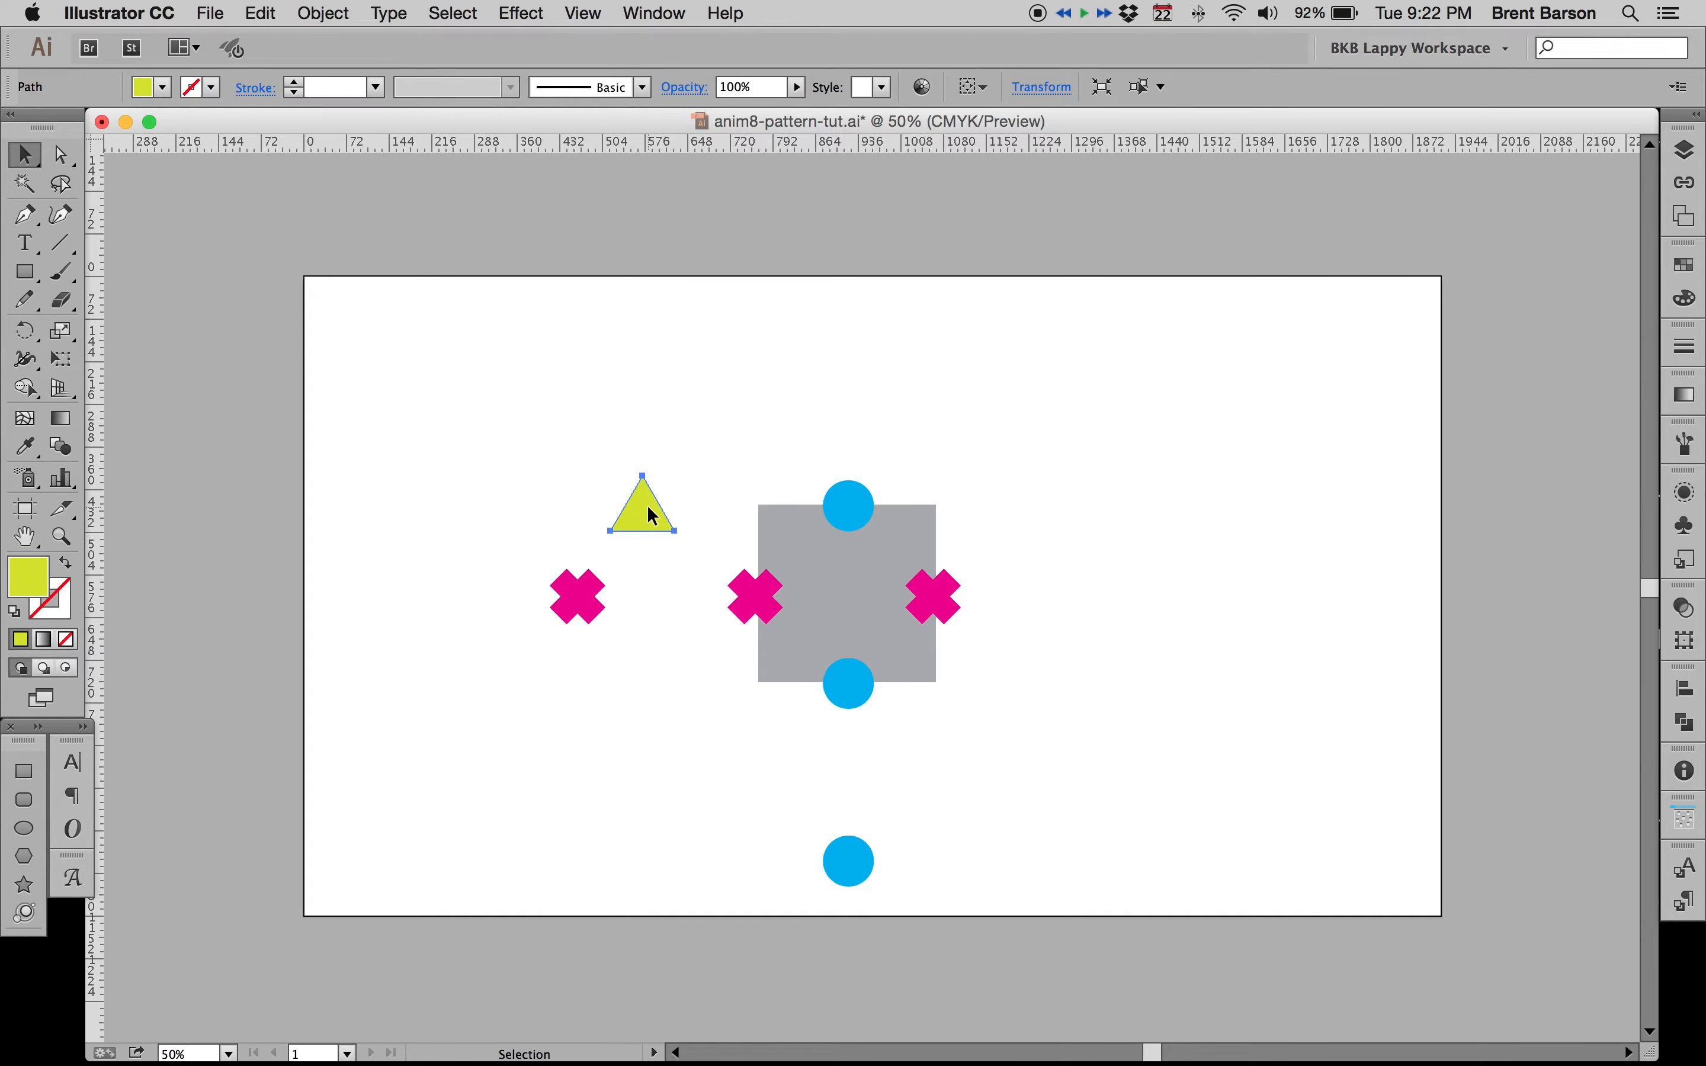
scroll(646, 507, "down", 1)
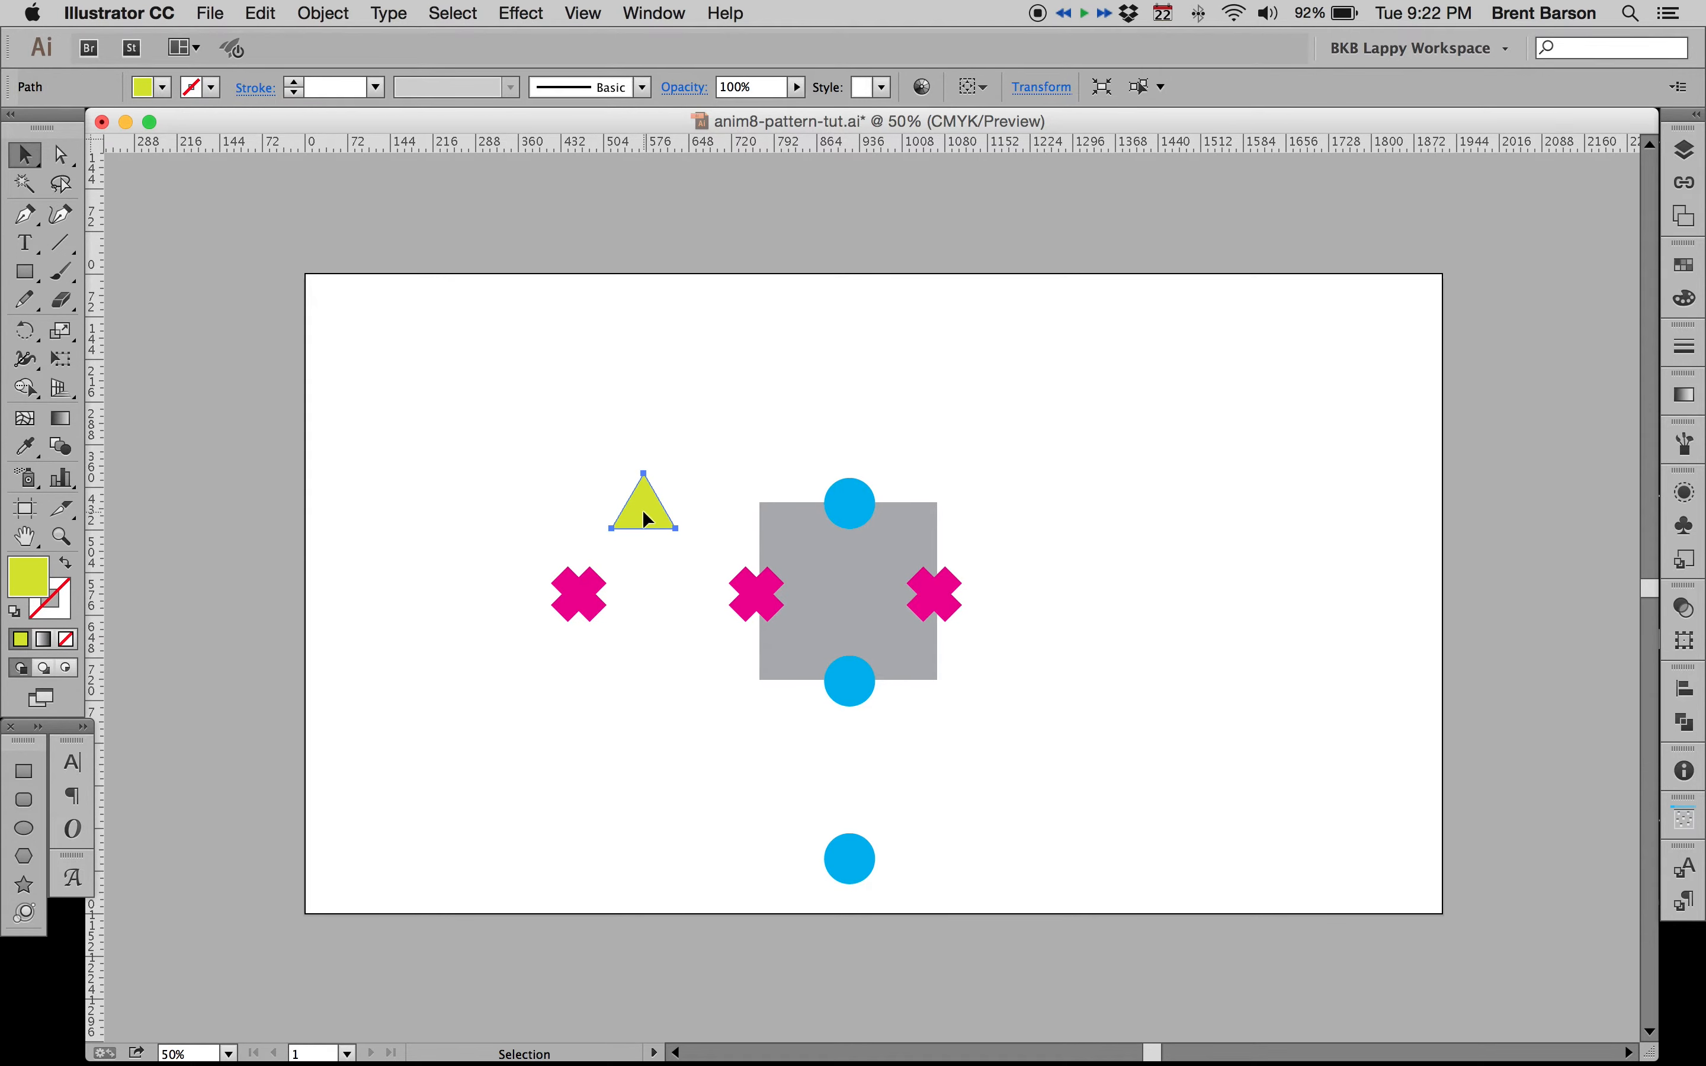
key("super+space")
left_click_drag(533, 441, 1075, 789)
left_click_drag(451, 318, 1204, 501)
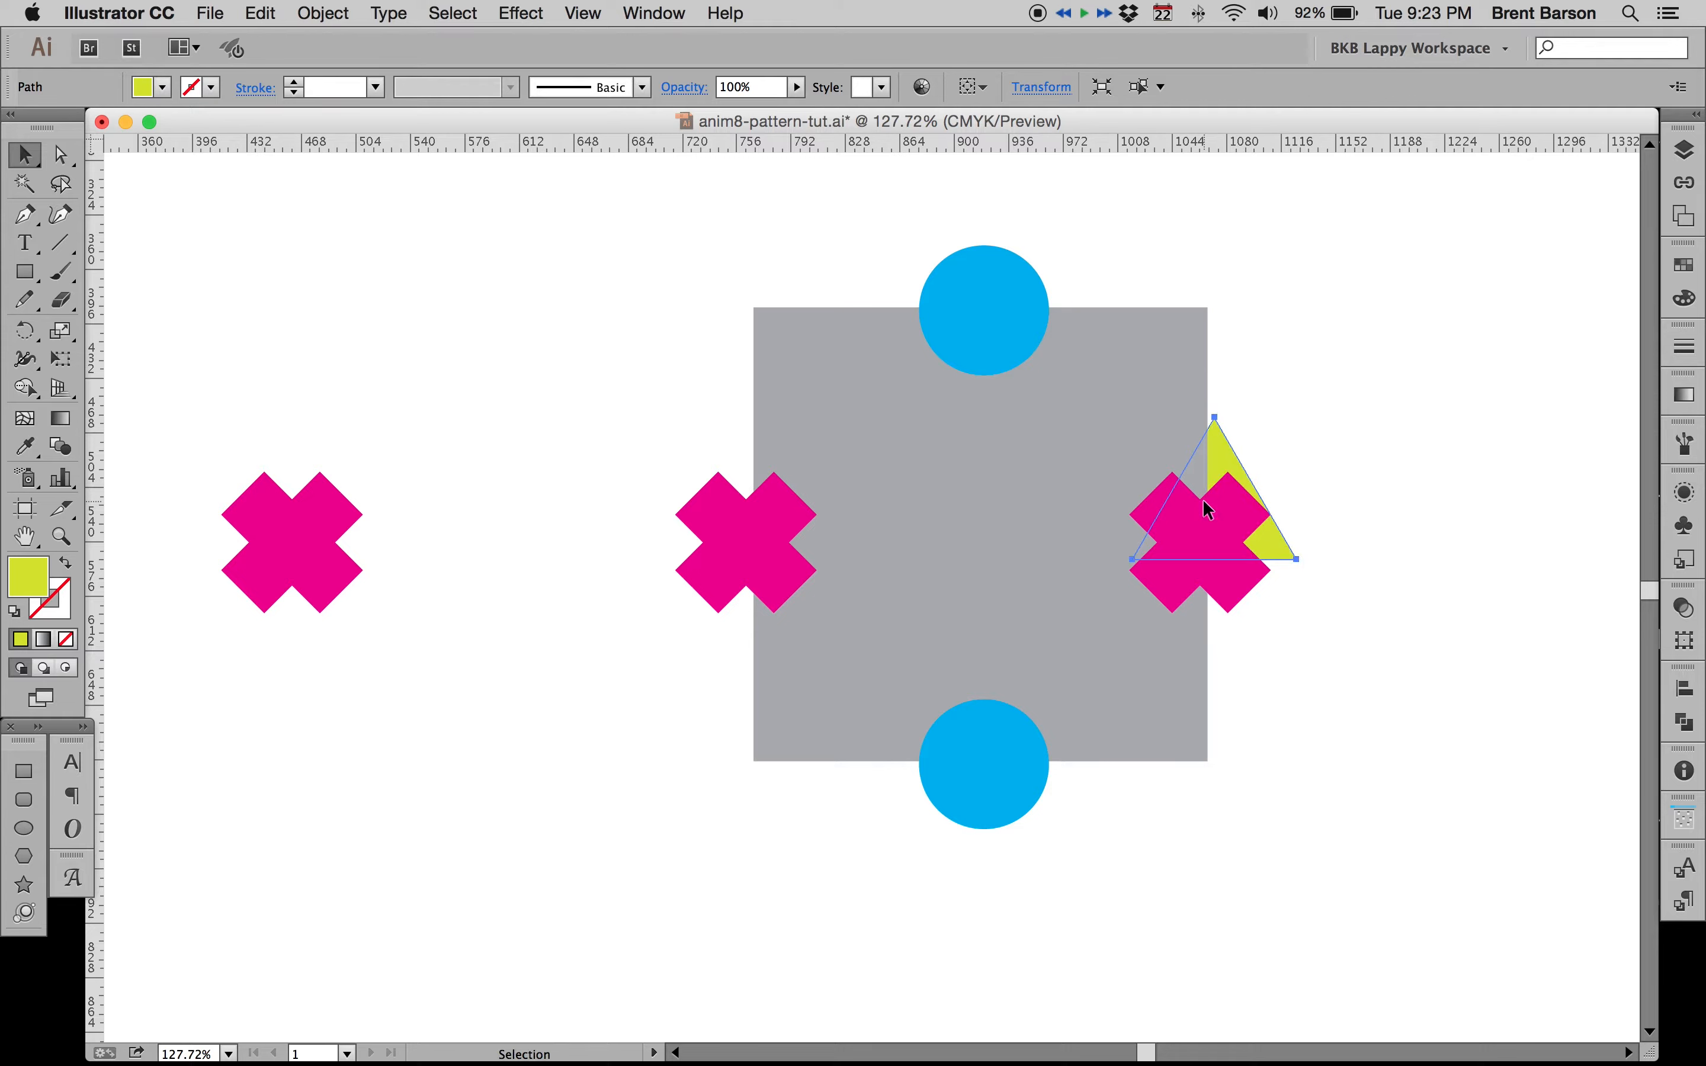
key("super+shift+bracketright")
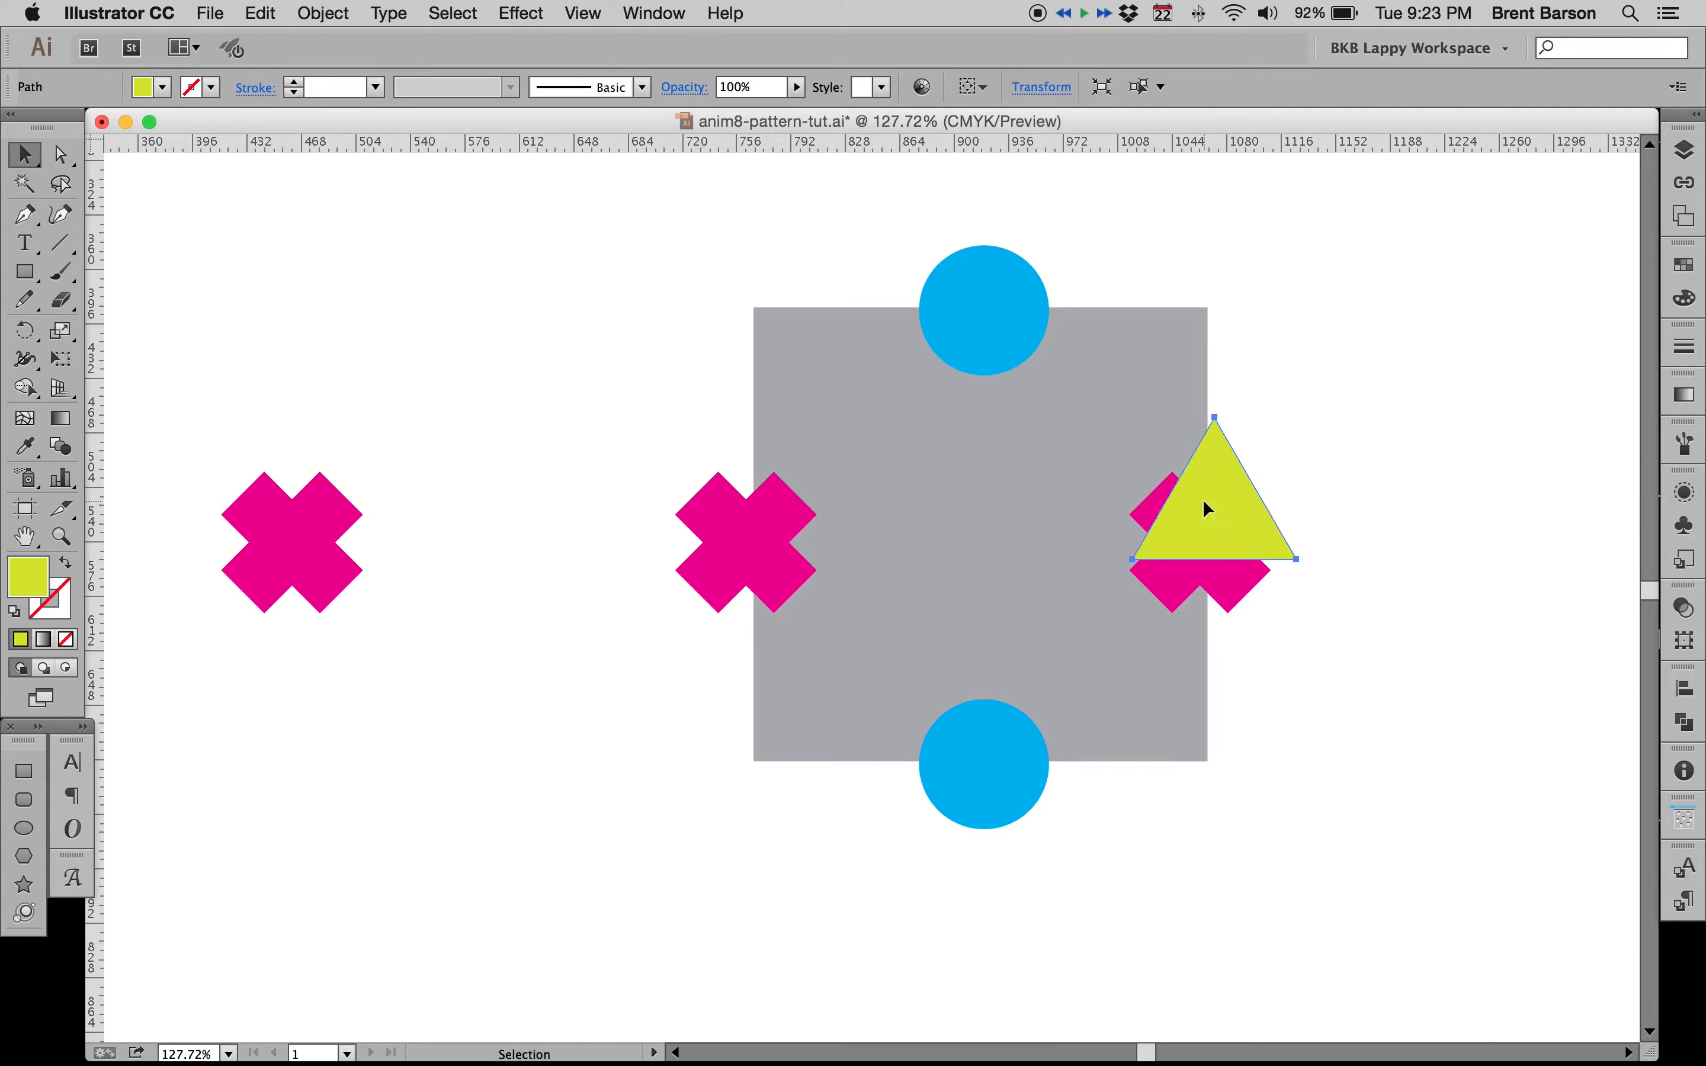
left_click(1181, 591)
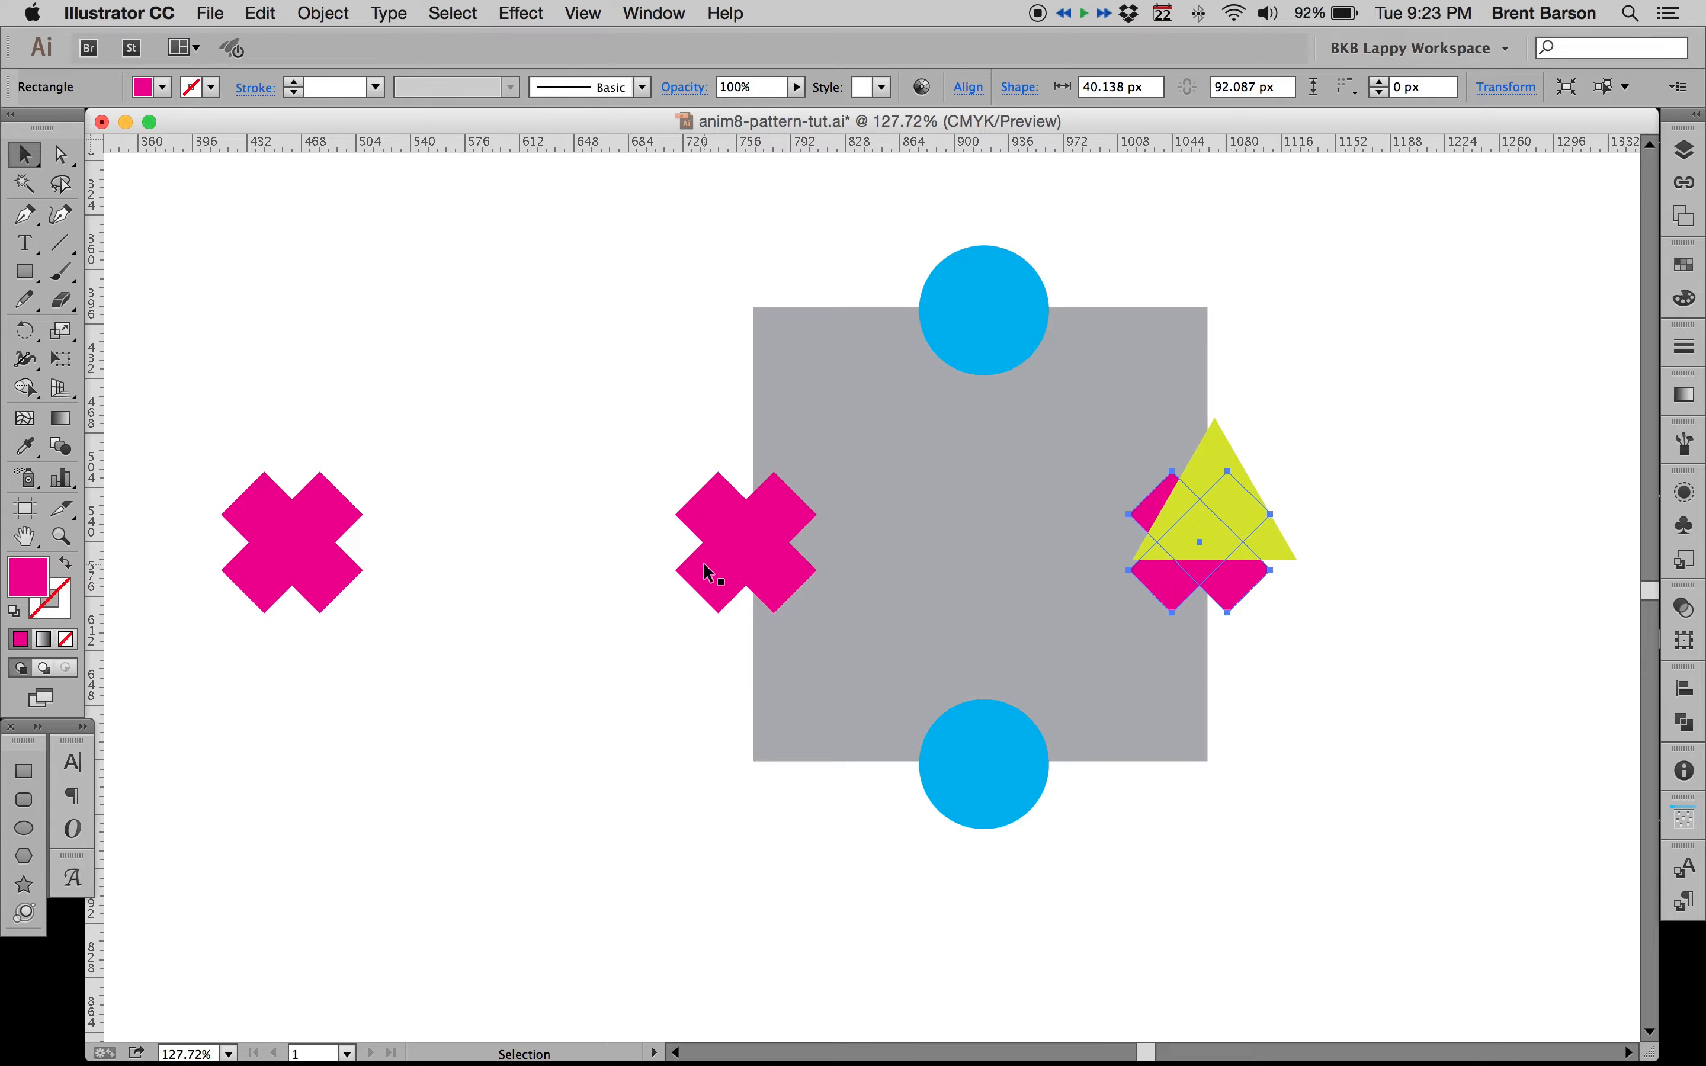
key("super+shift+bracketright")
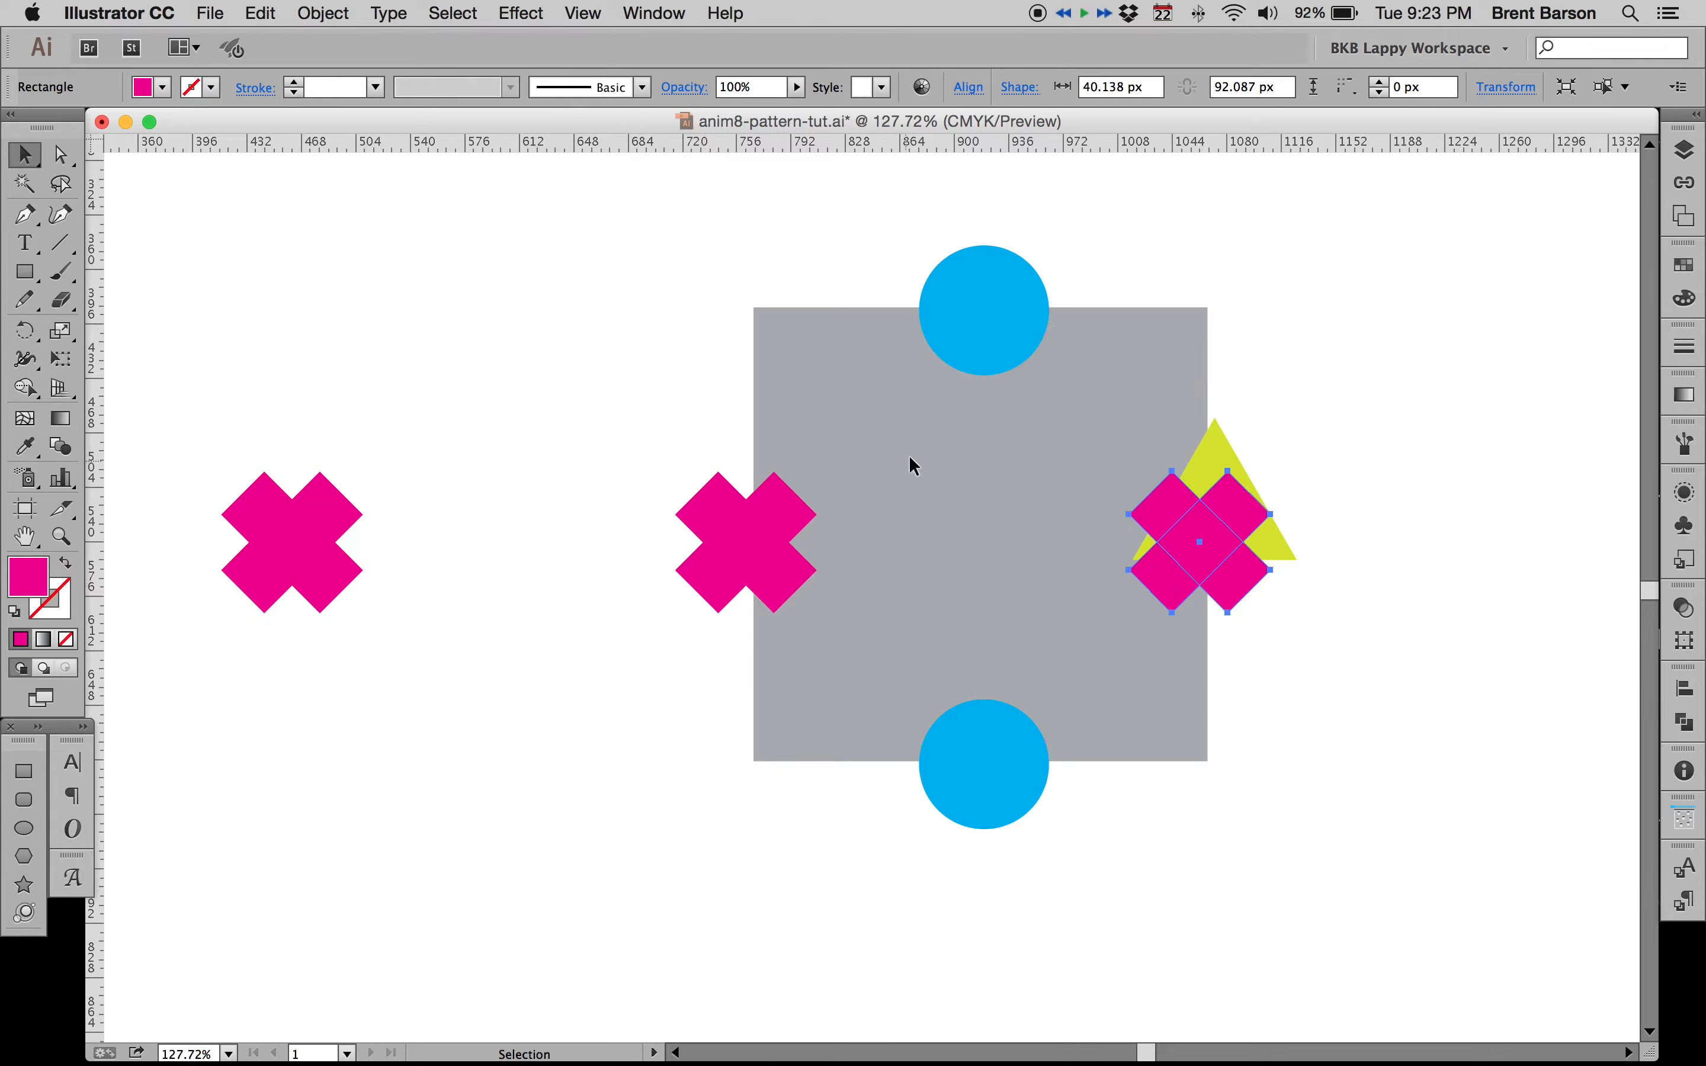
Step: Use Move to copy the green triangle by -300 px horizontally and 0 px vertically, onto the square's left edge
left_click(1224, 456)
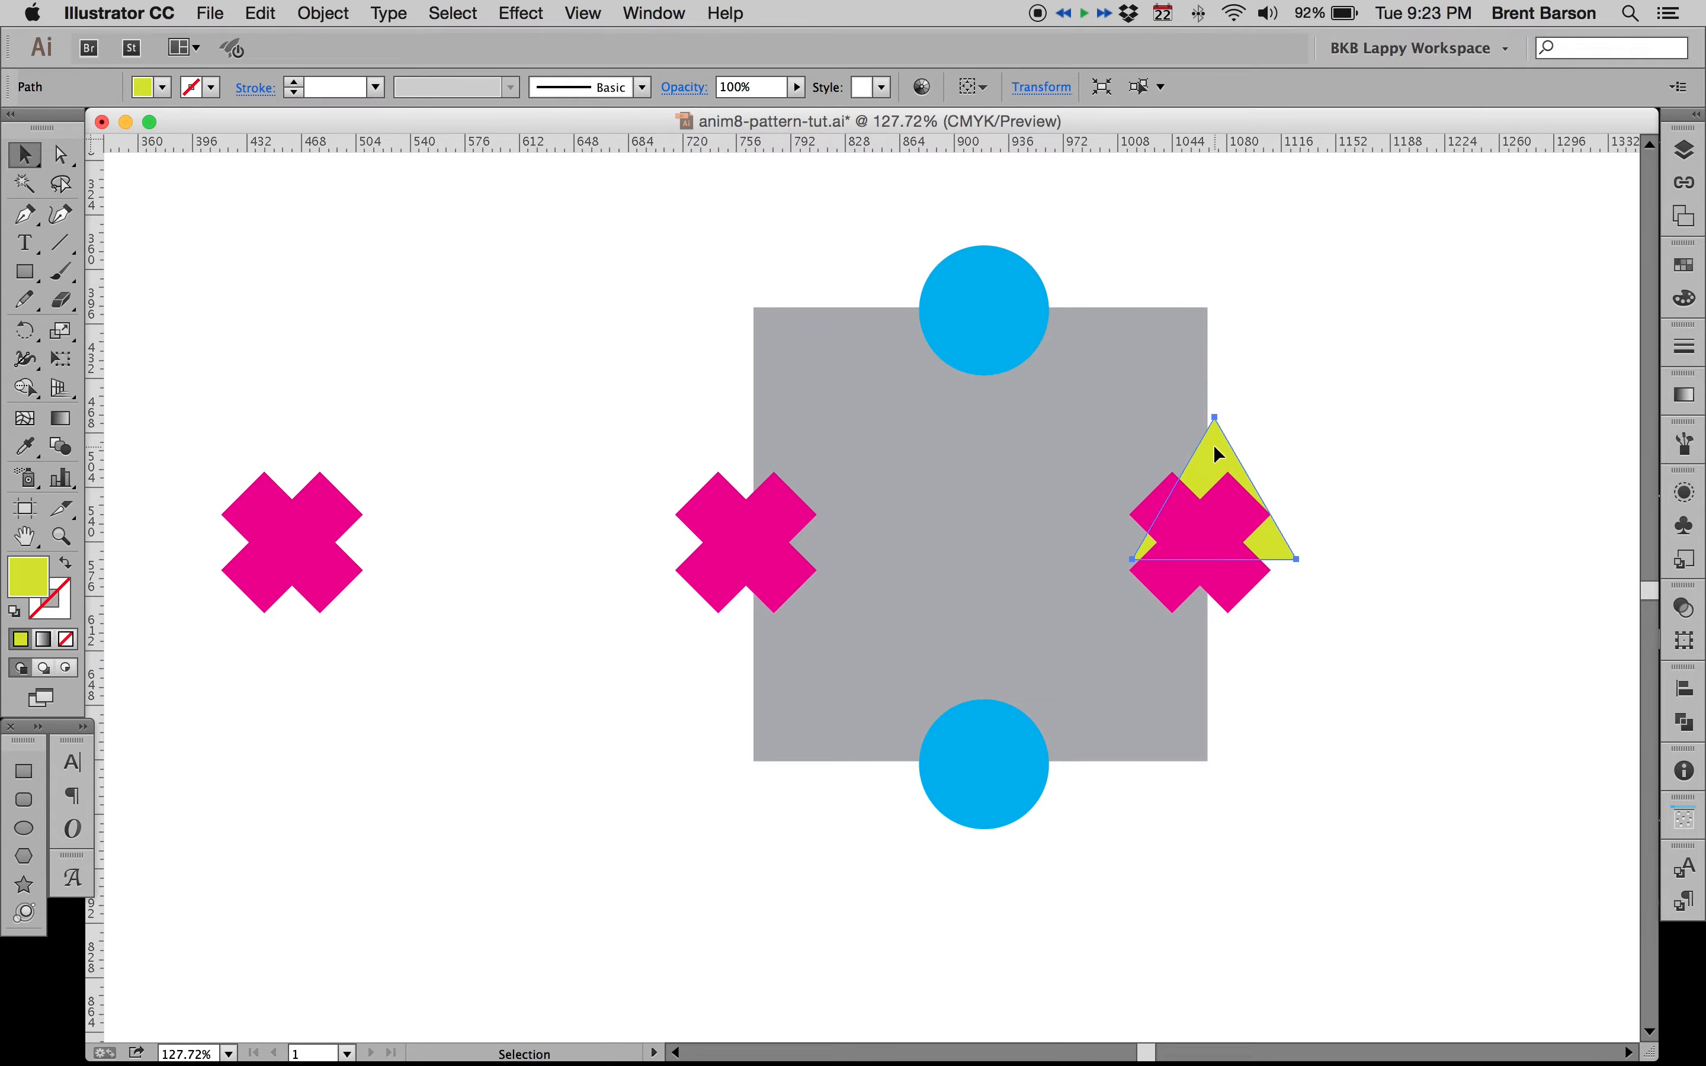
scroll(1205, 445, "right", 5)
scroll(1057, 468, "up", 1)
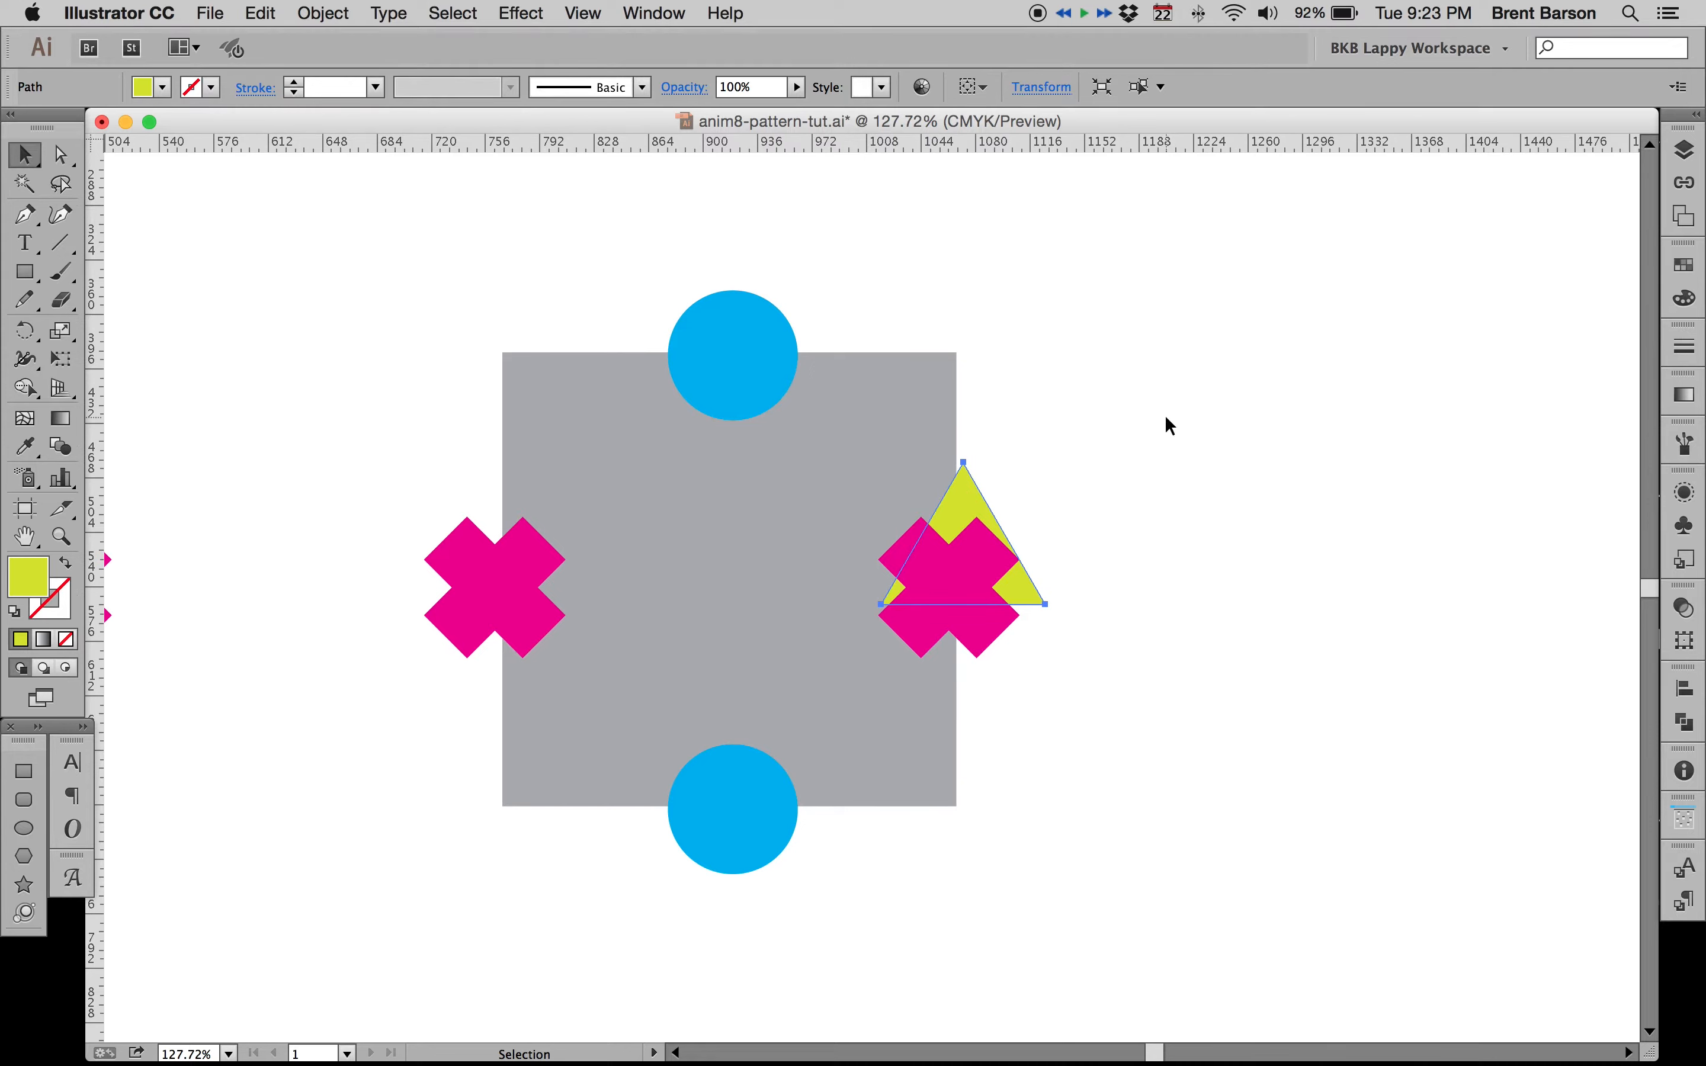
key("Return")
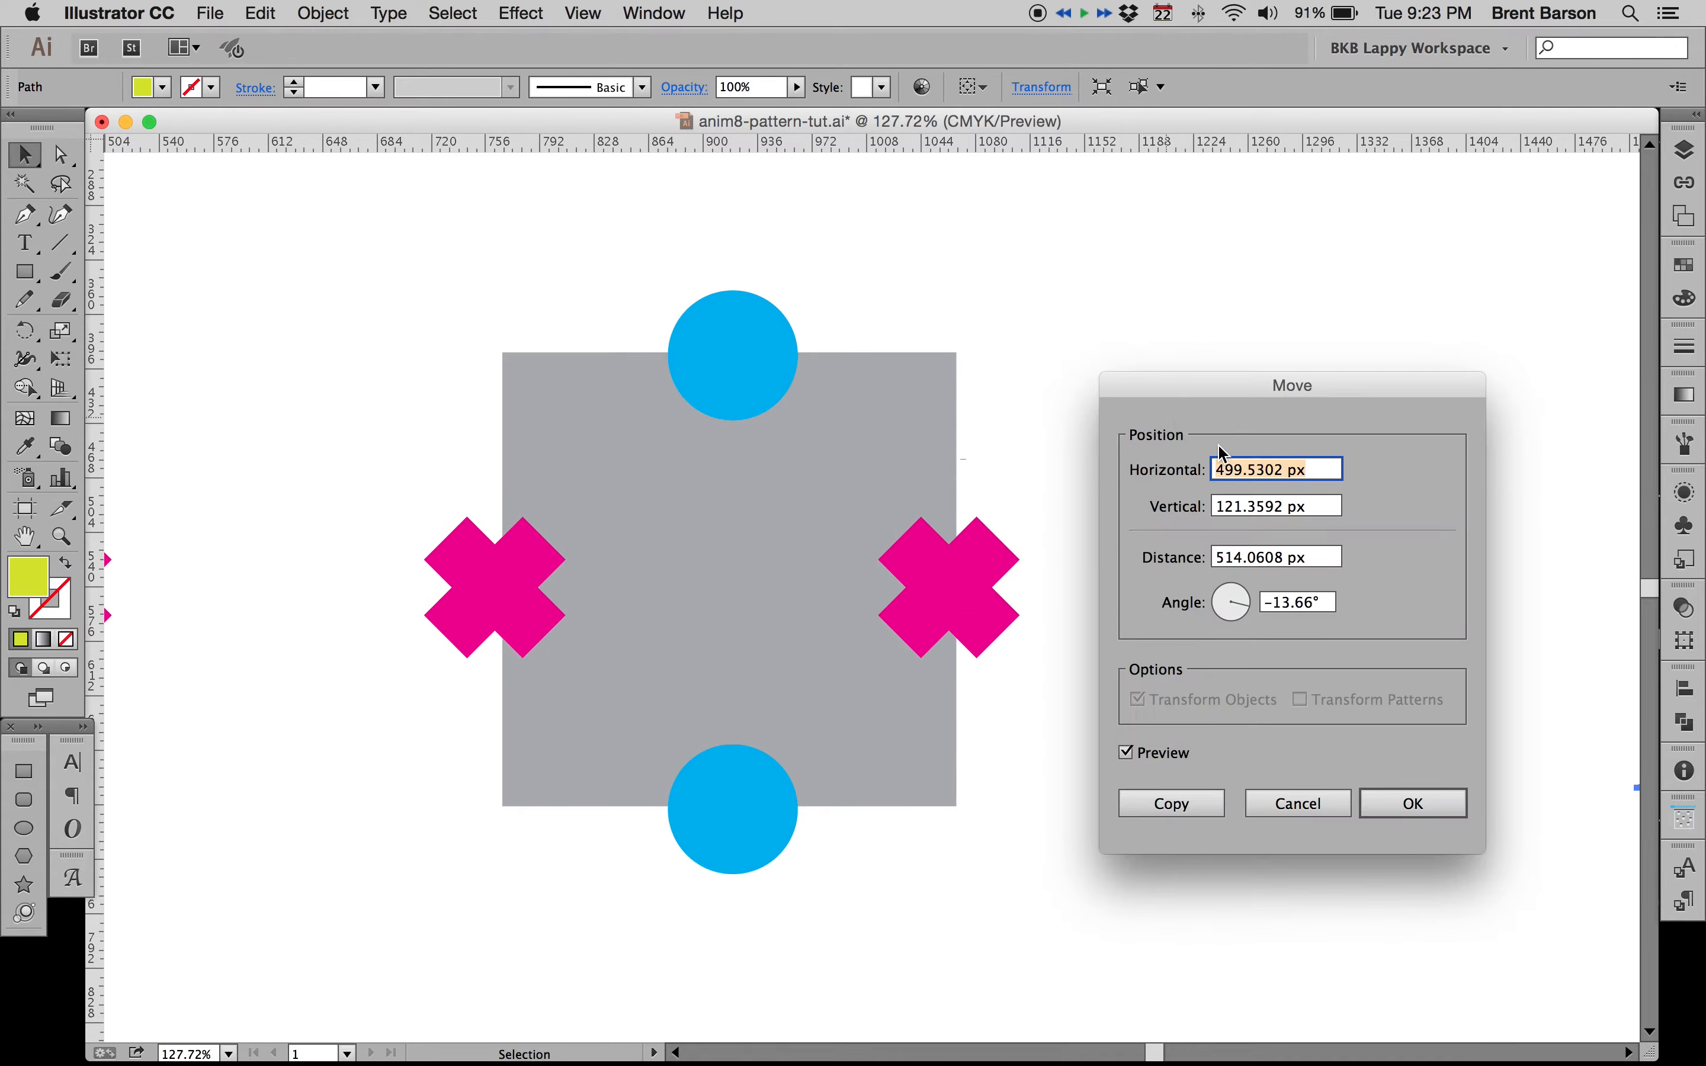
type("-300")
key("Tab")
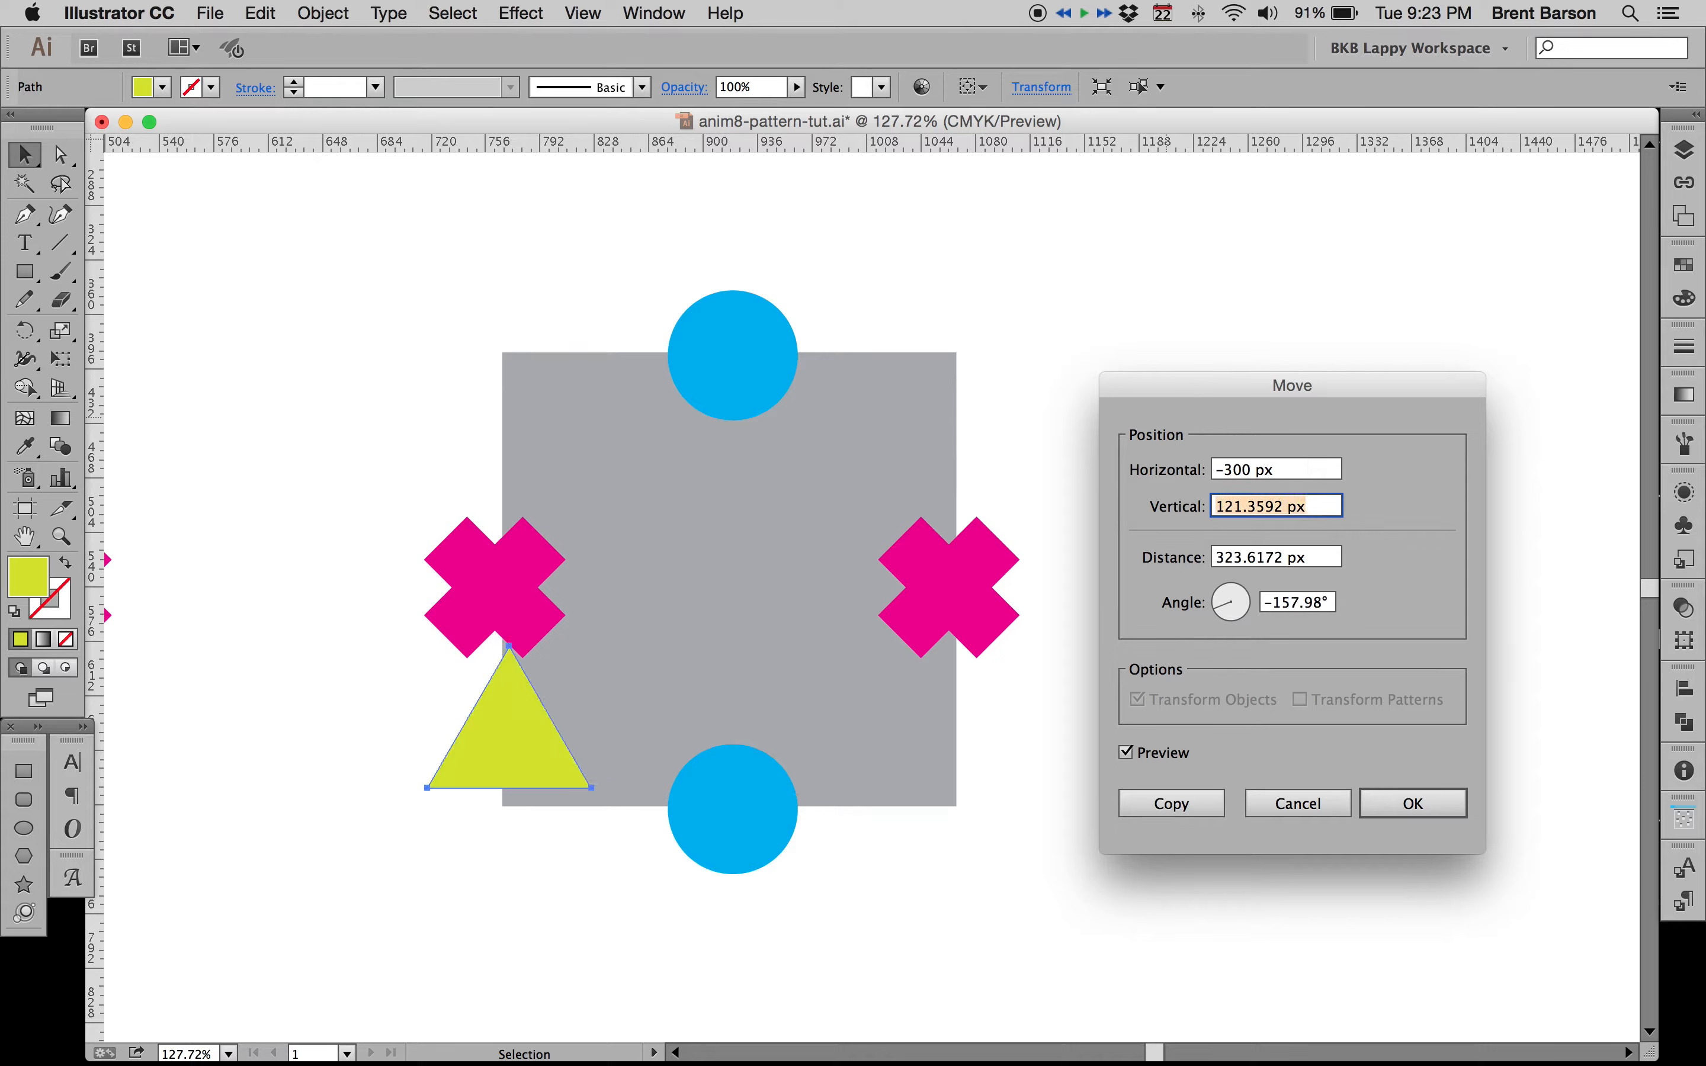
type("0")
key("Tab")
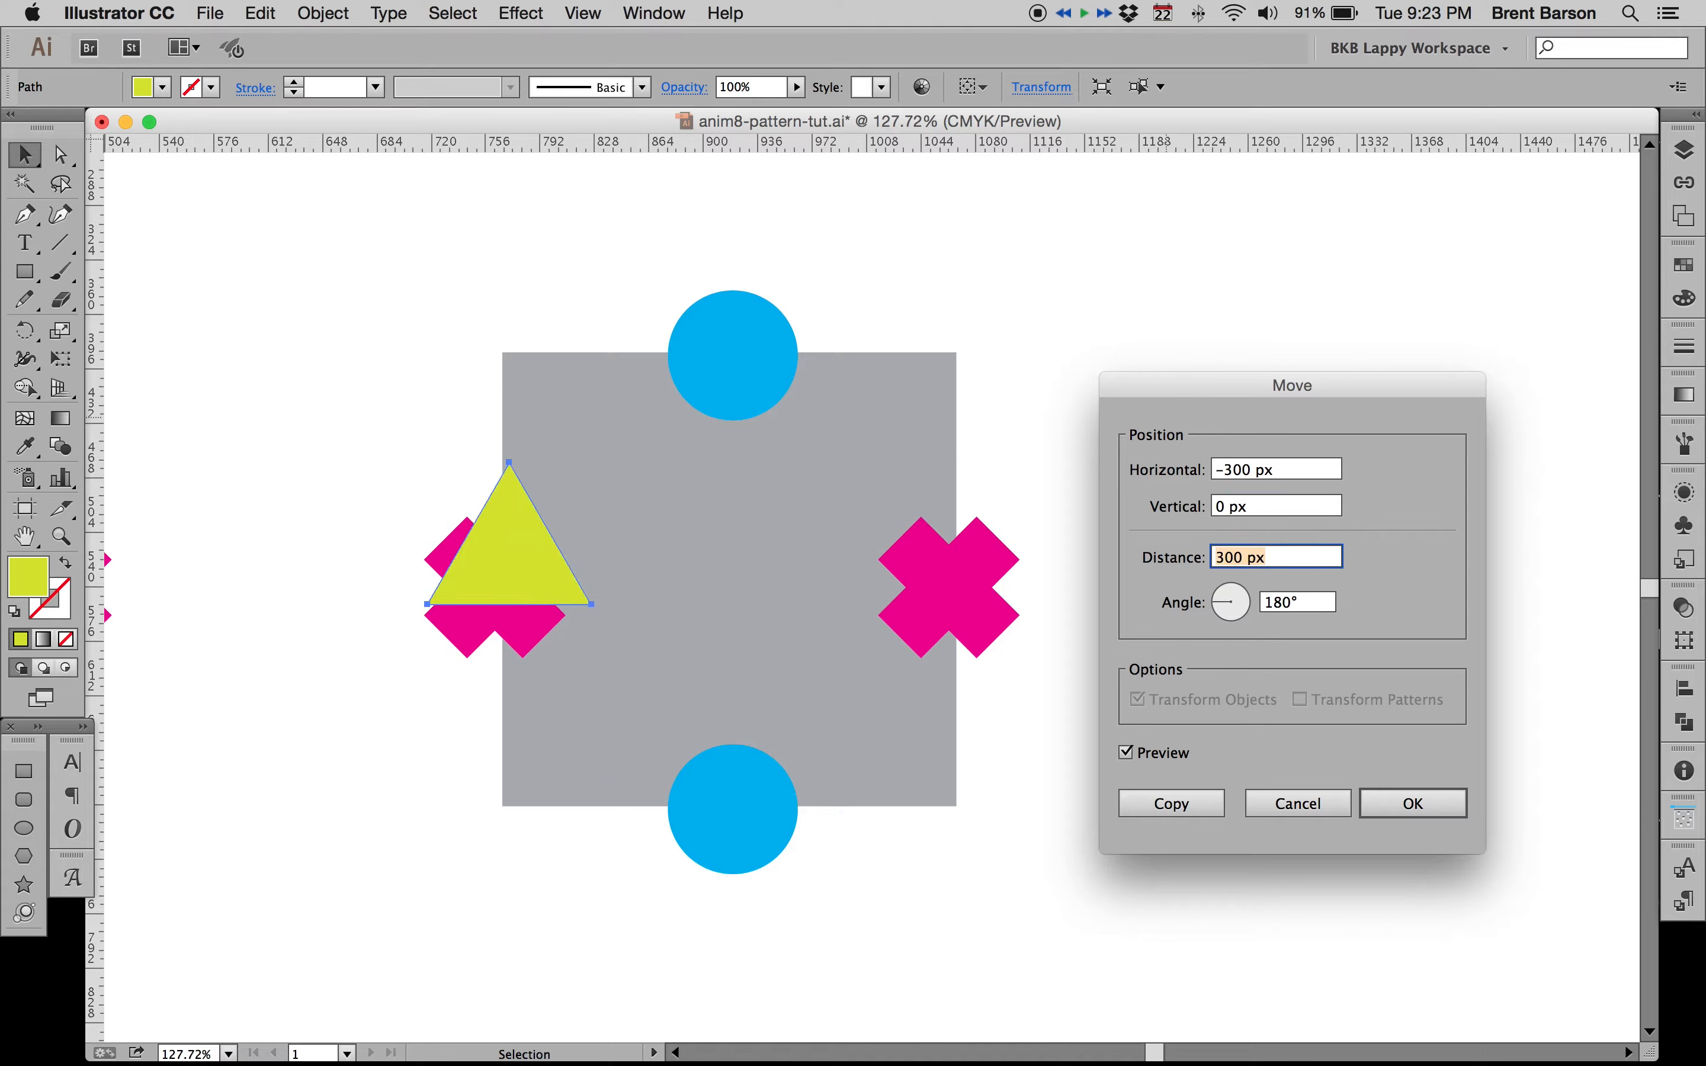
left_click(1173, 804)
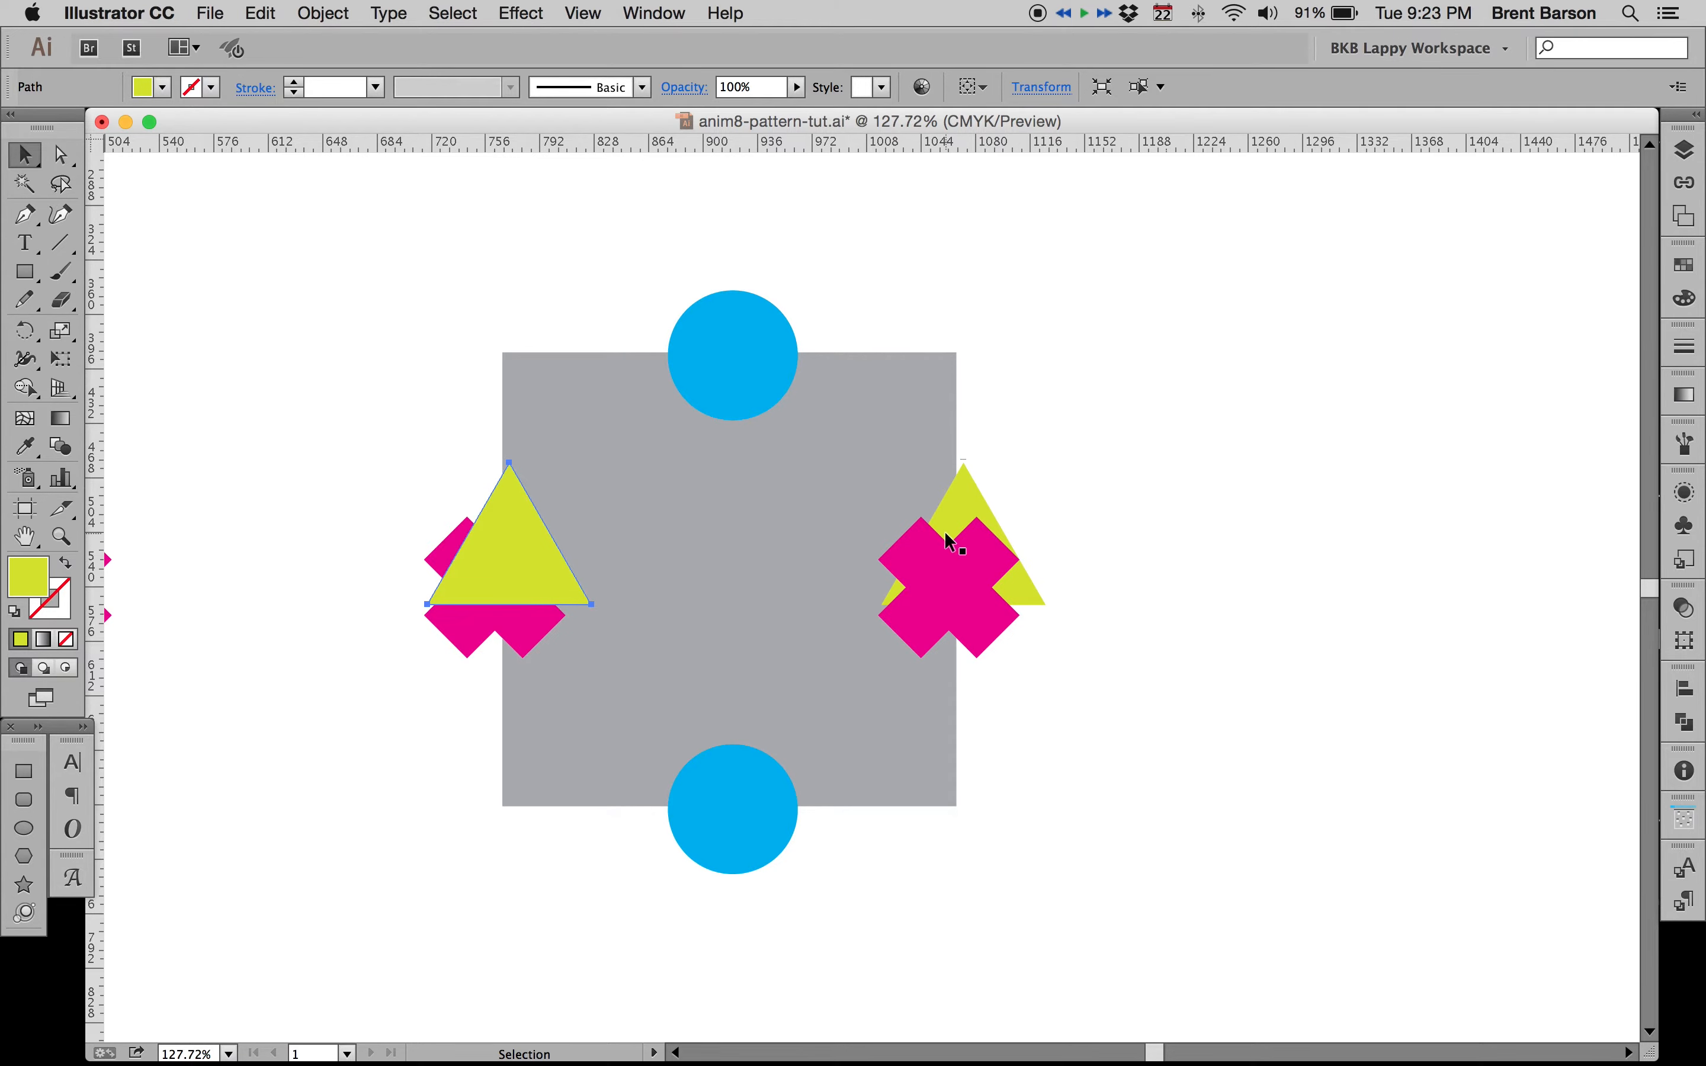
Step: Select all three magenta Xs and bring them to the front, above the green triangles
key("super+1")
key("space")
left_click_drag(393, 569, 598, 544)
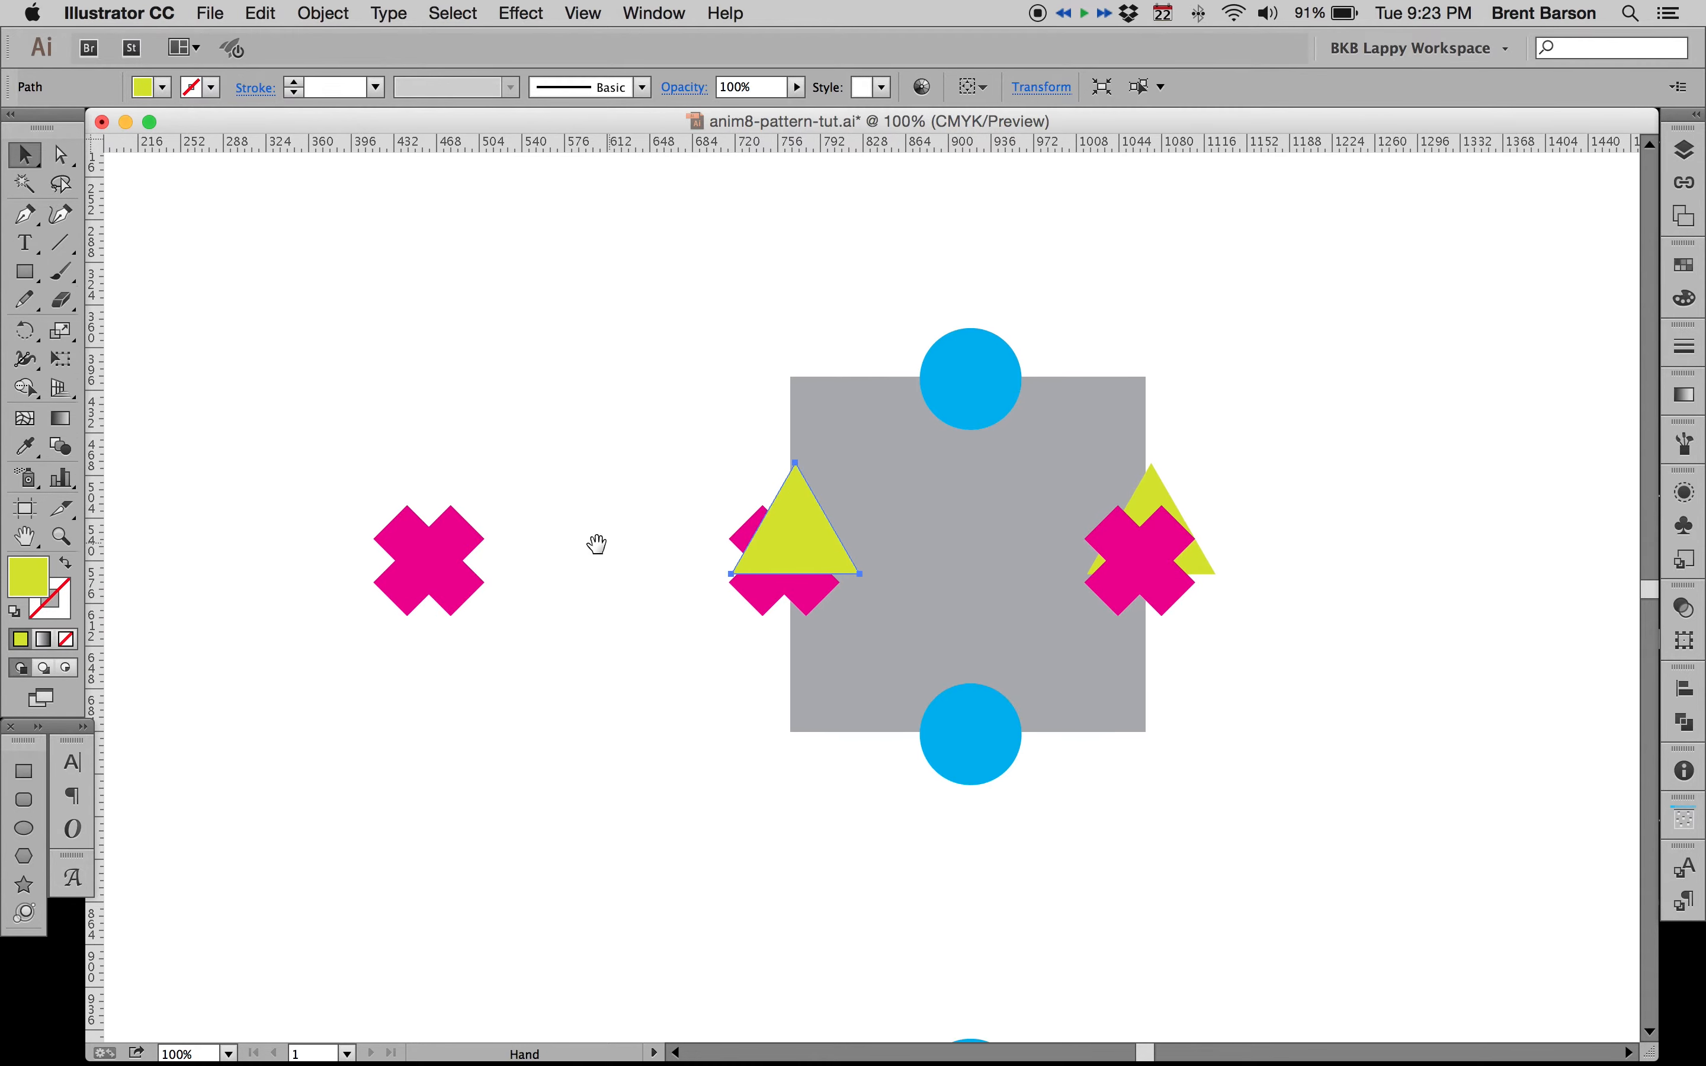
left_click(446, 558)
left_click(770, 605, "shift")
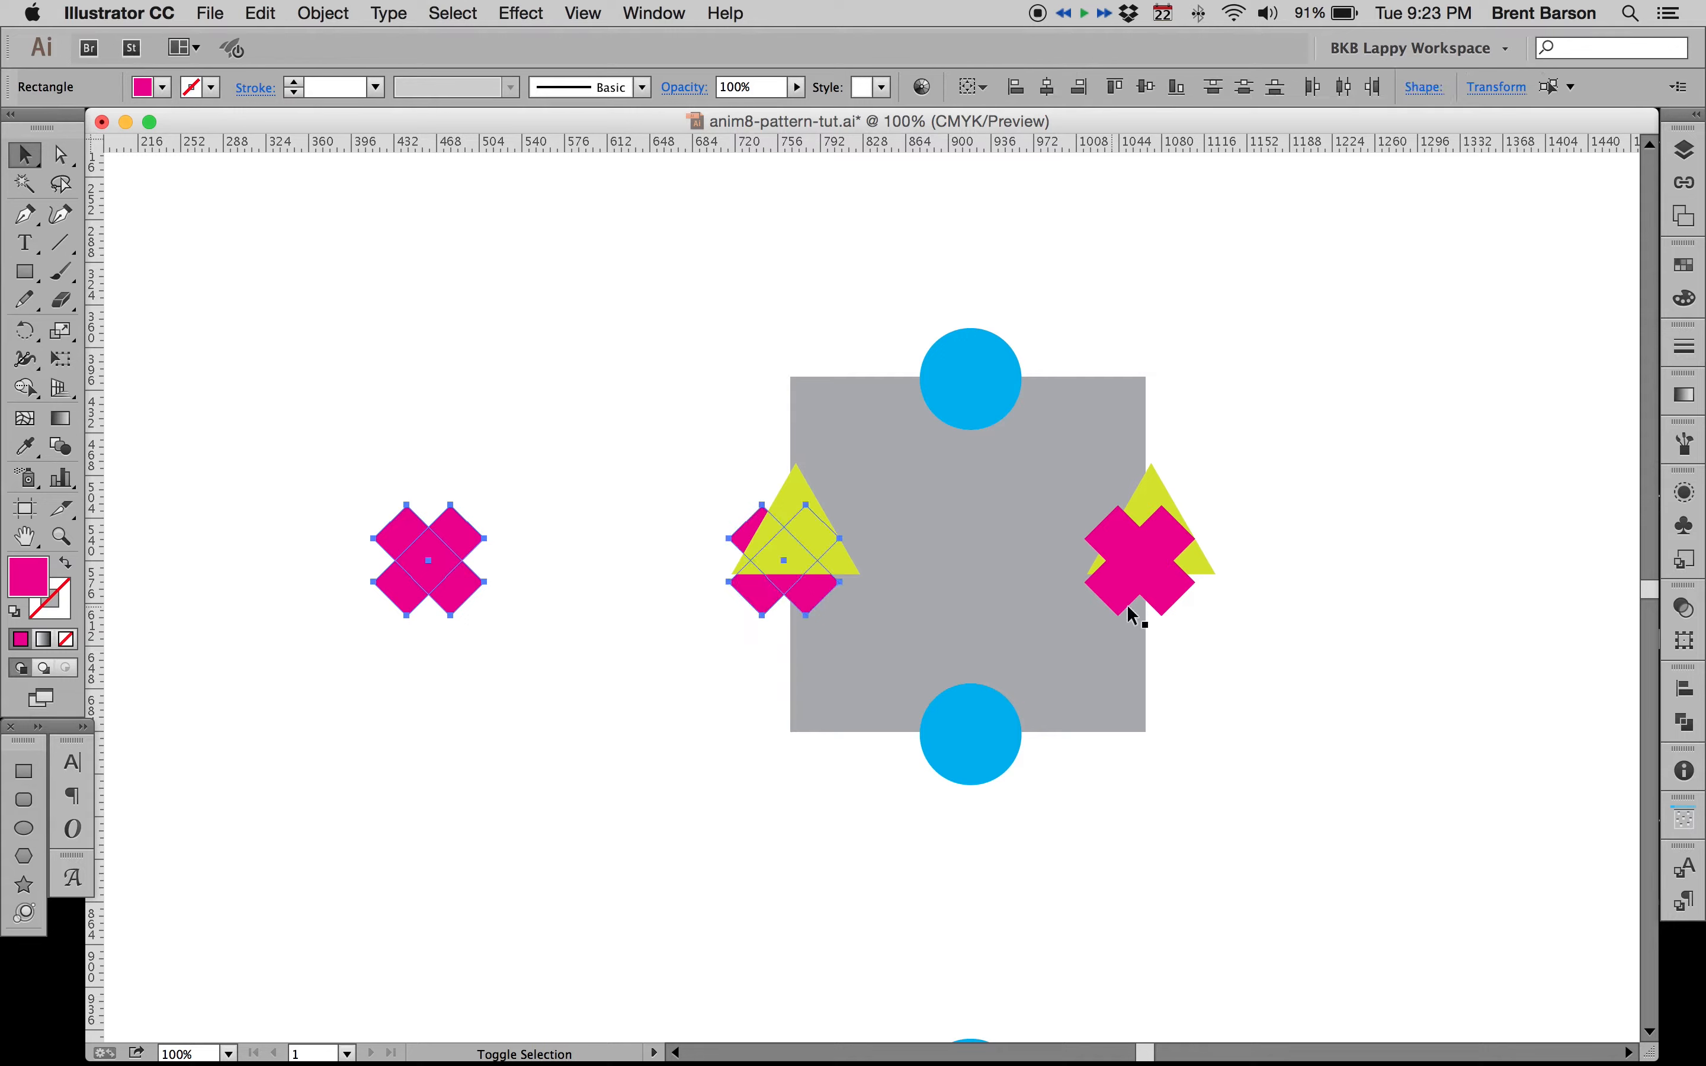
left_click(1151, 592, "shift")
key("super")
key("super+shift+bracketright")
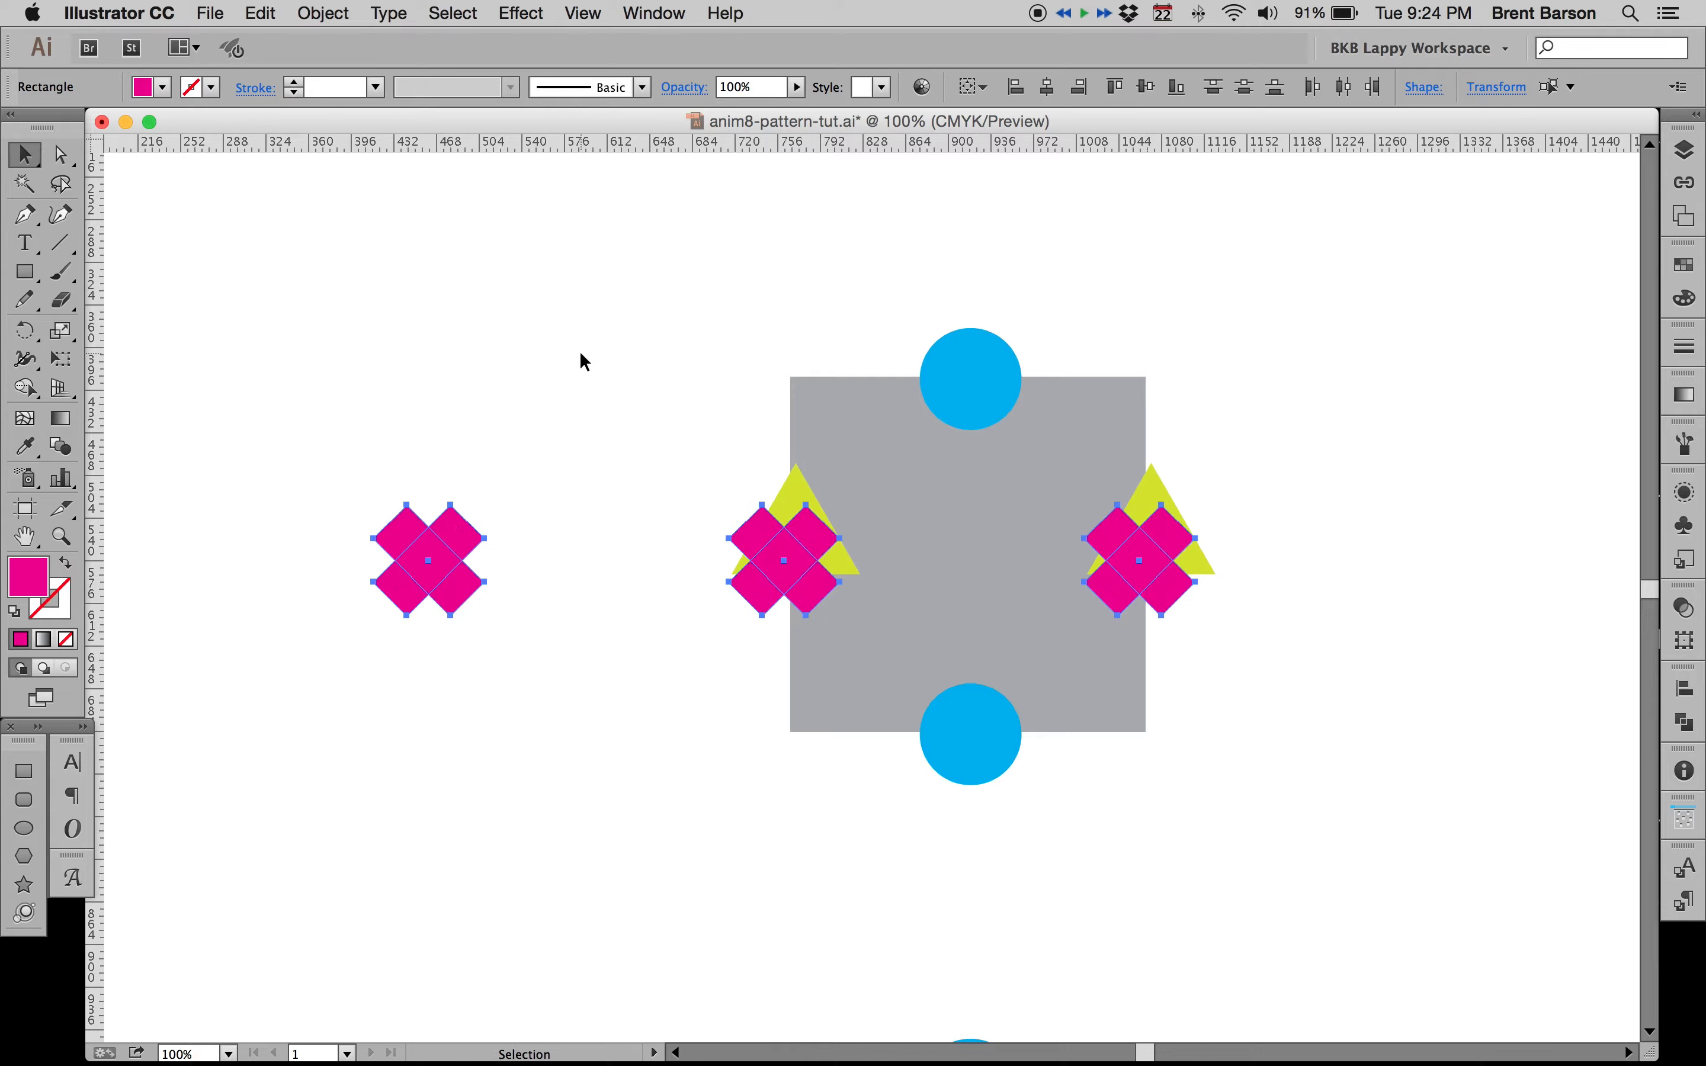
key("super+c")
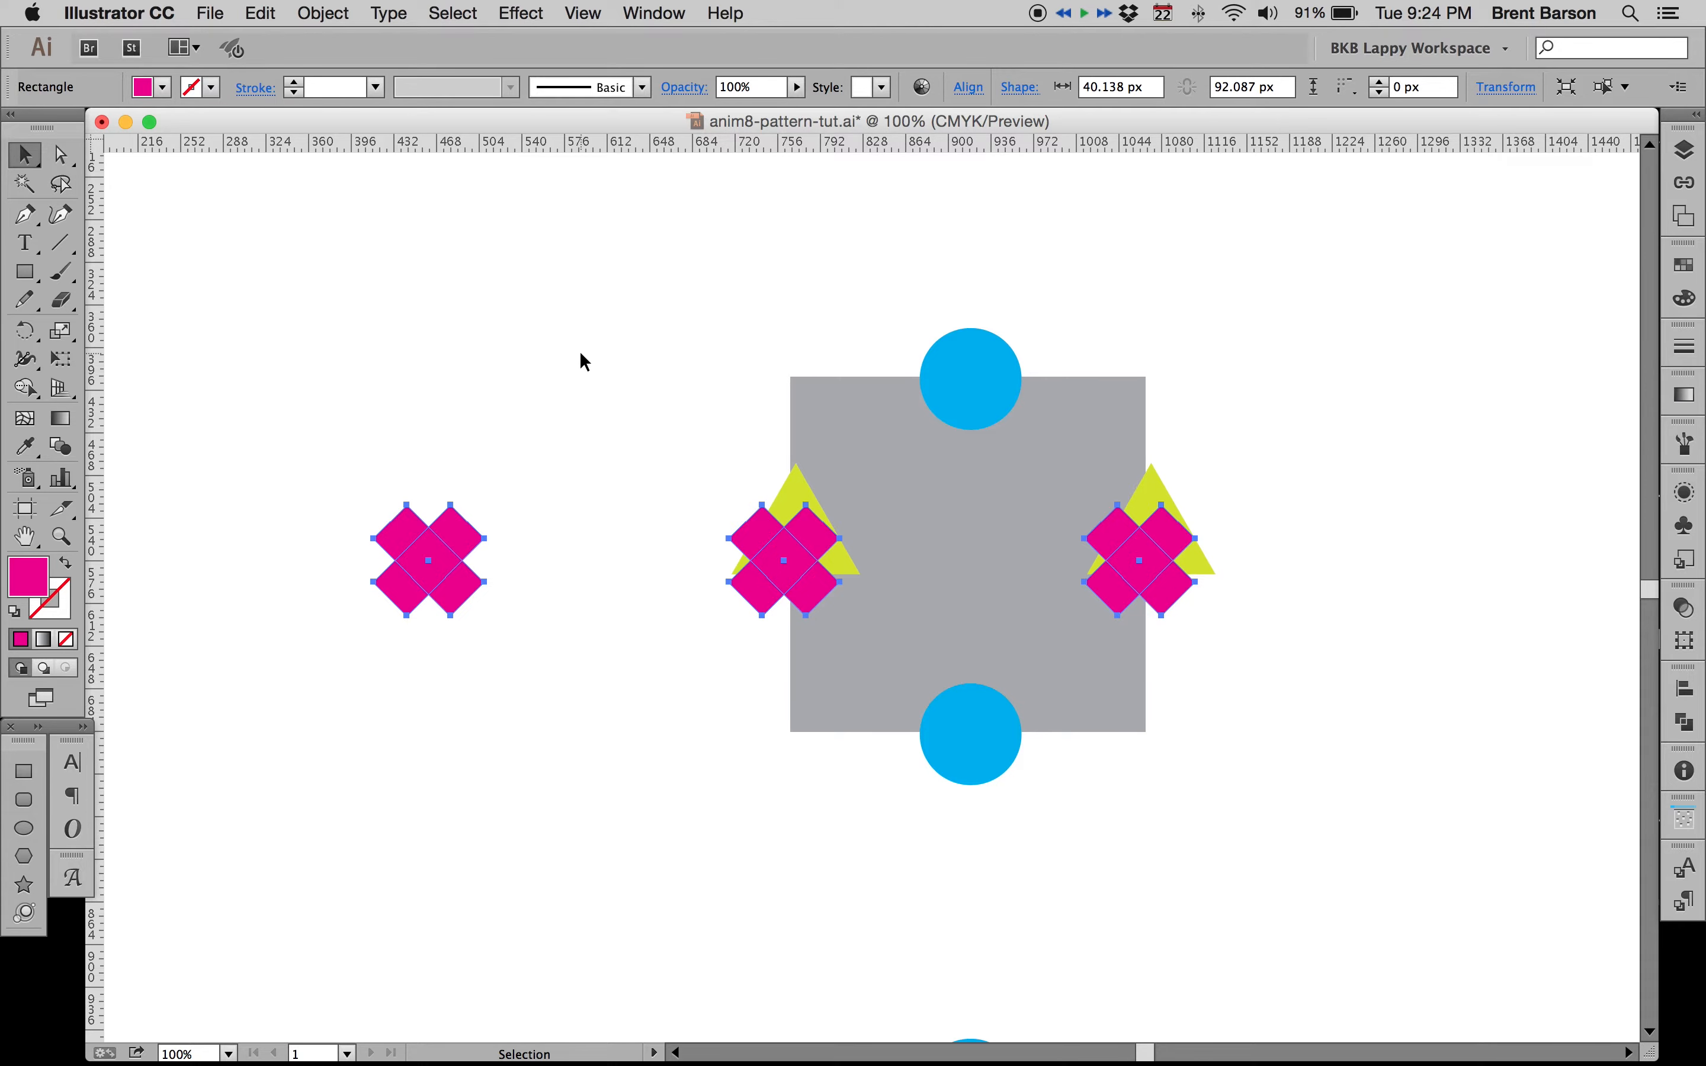
scroll(916, 356, "down", 5)
scroll(917, 356, "right", 8)
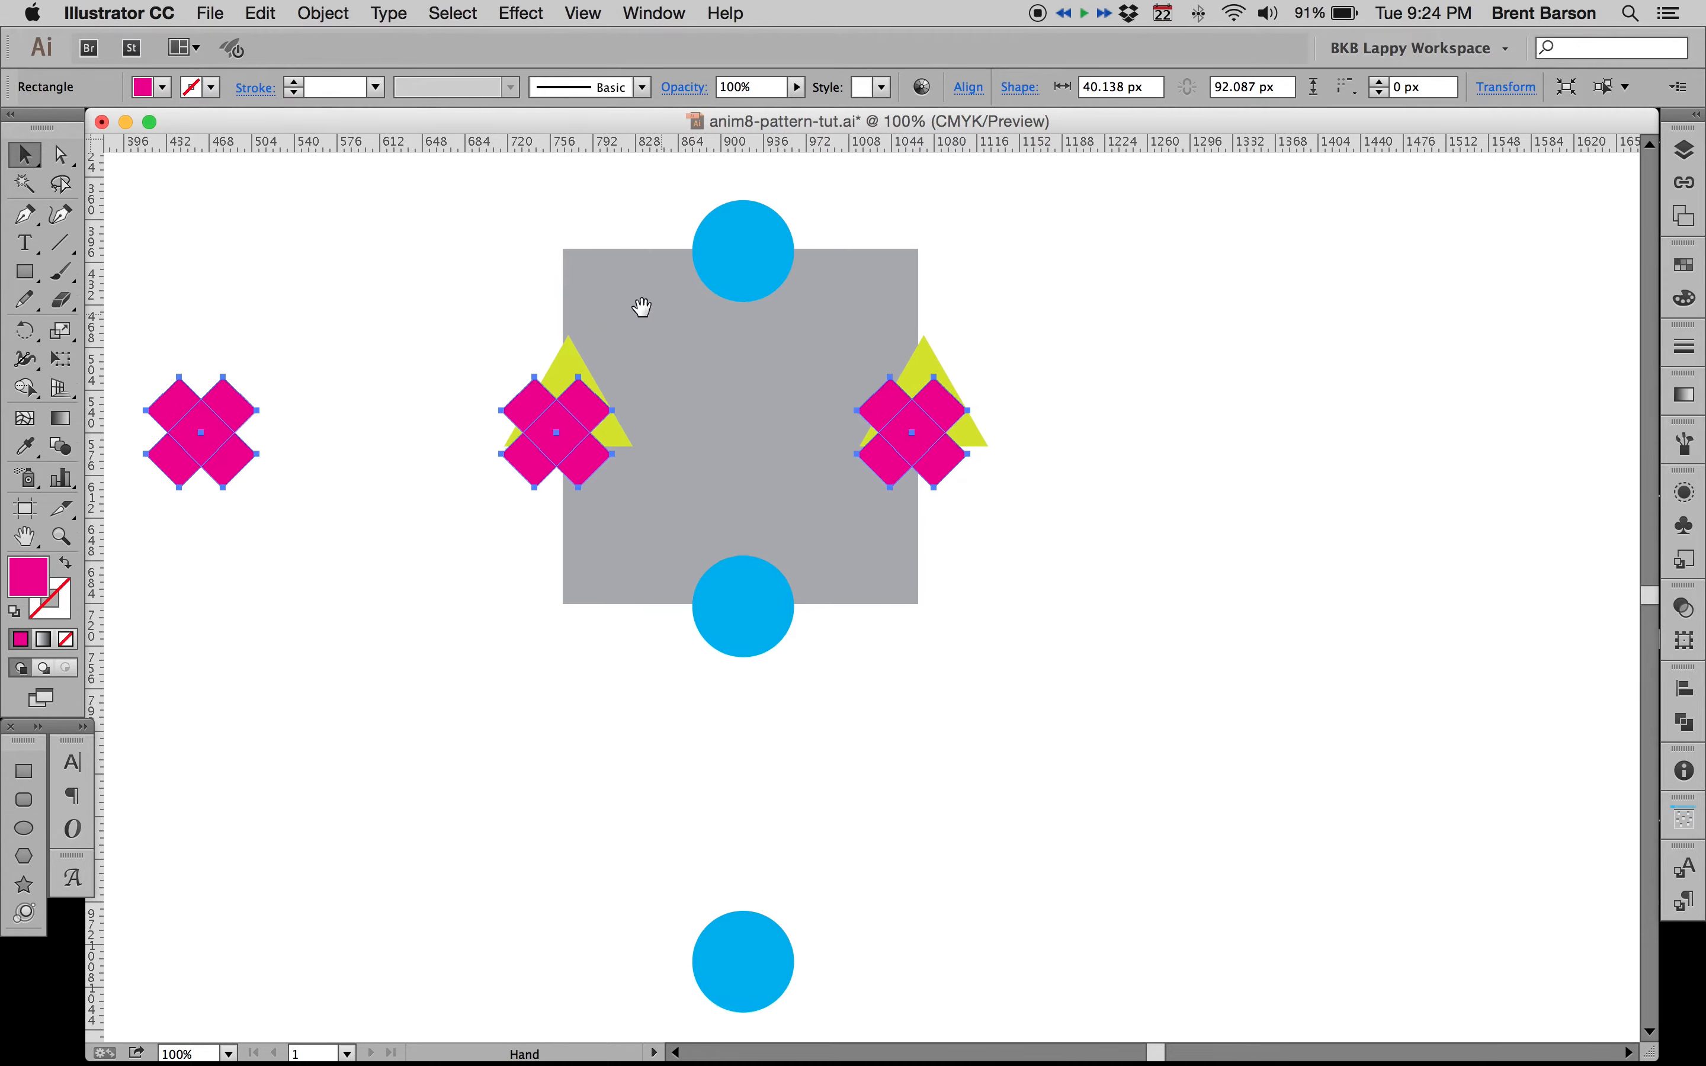
Step: Group the three blue circles into one object and clear the selection
left_click(739, 229)
left_click(754, 610, "shift")
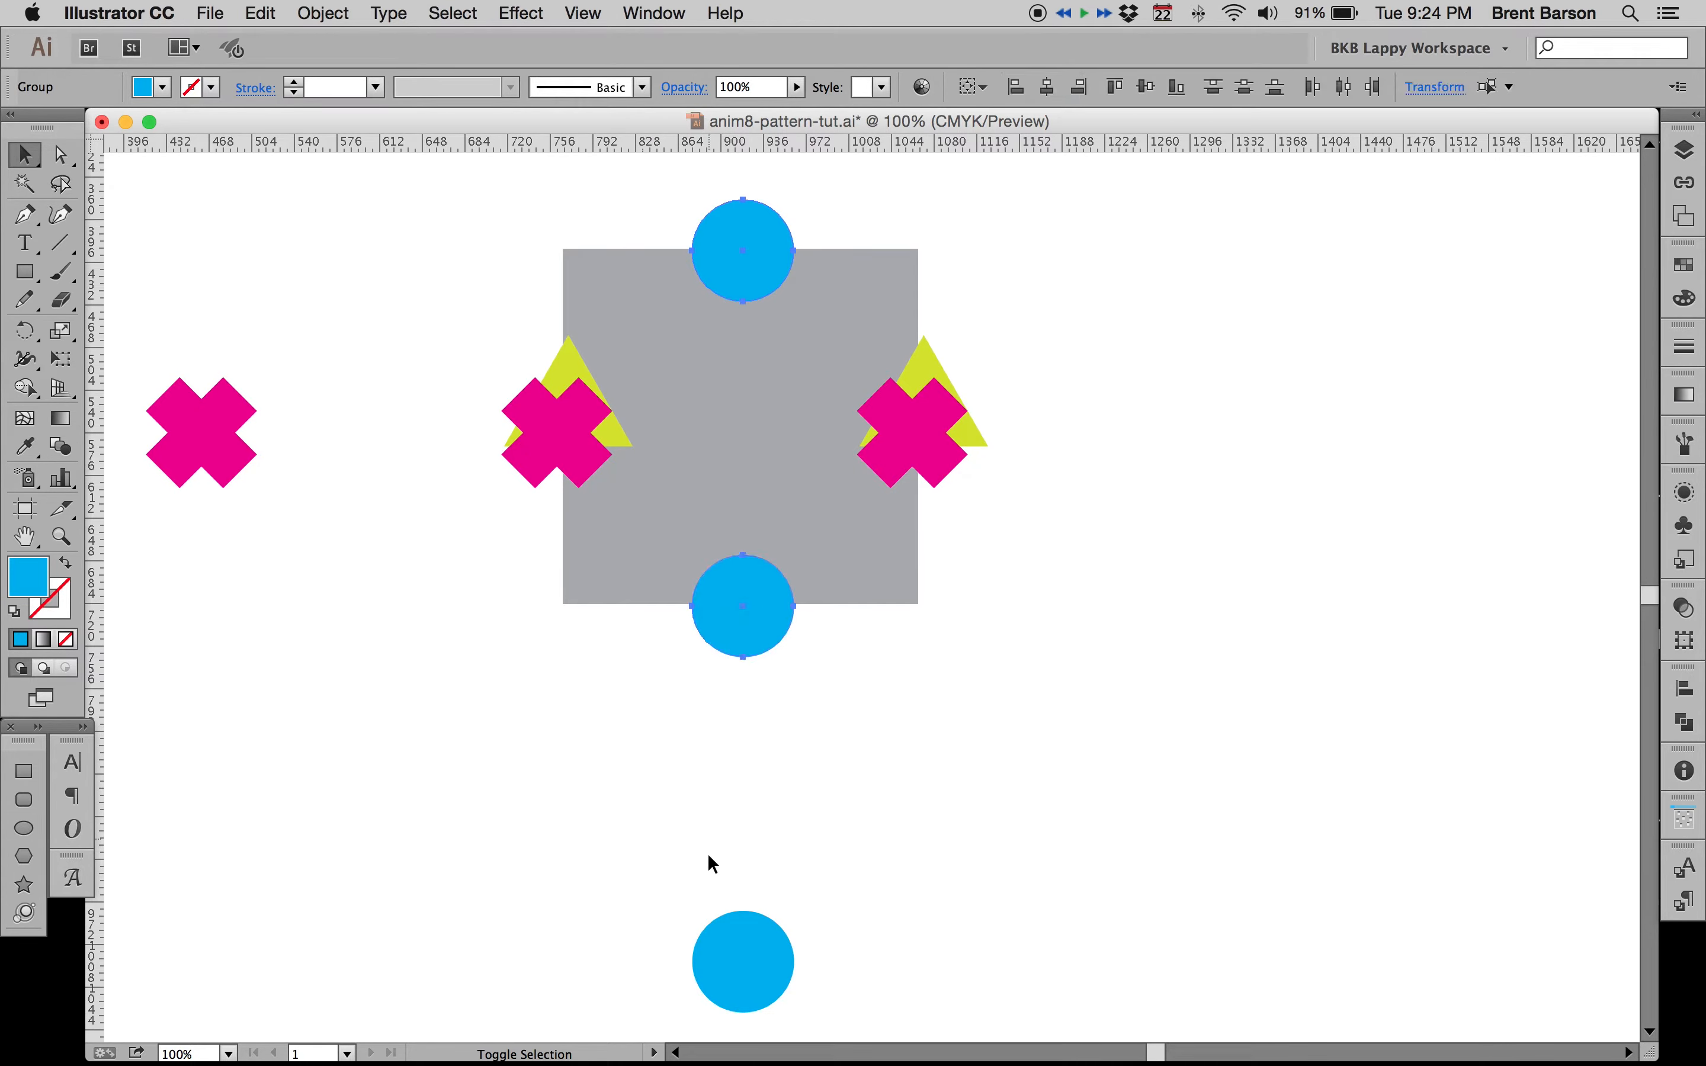
left_click(753, 952, "shift")
left_click(326, 11)
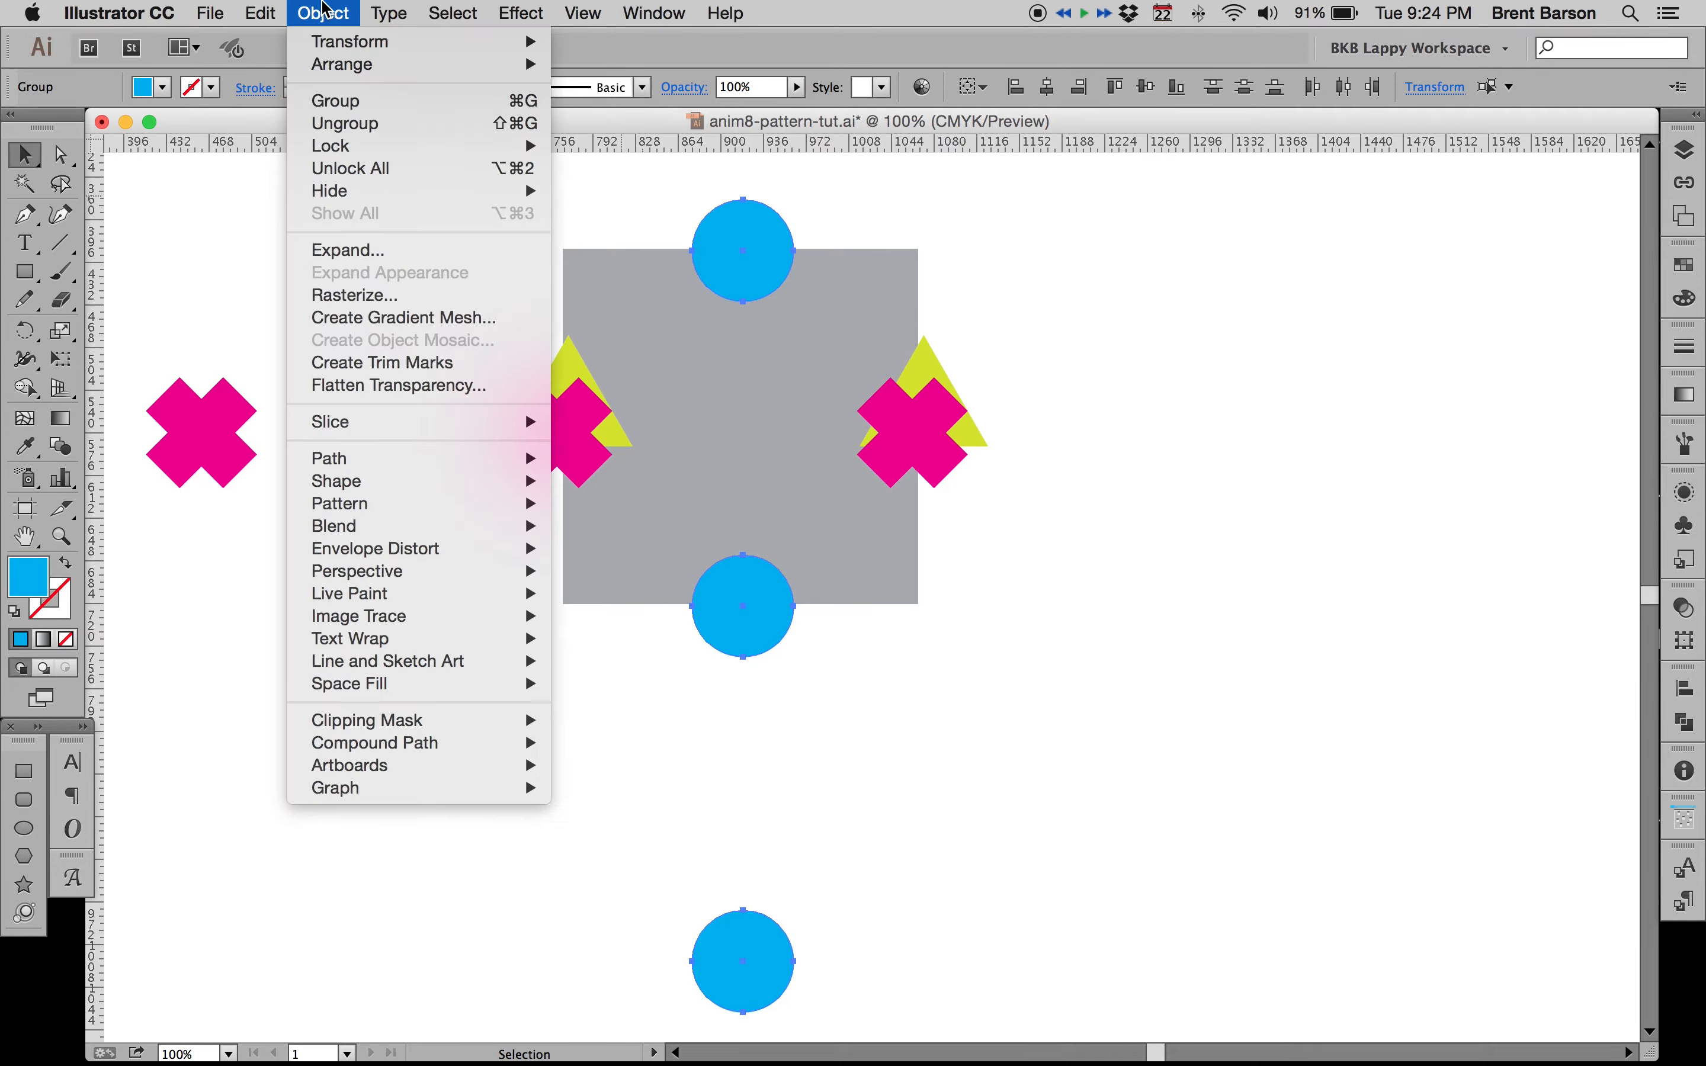
left_click(435, 110)
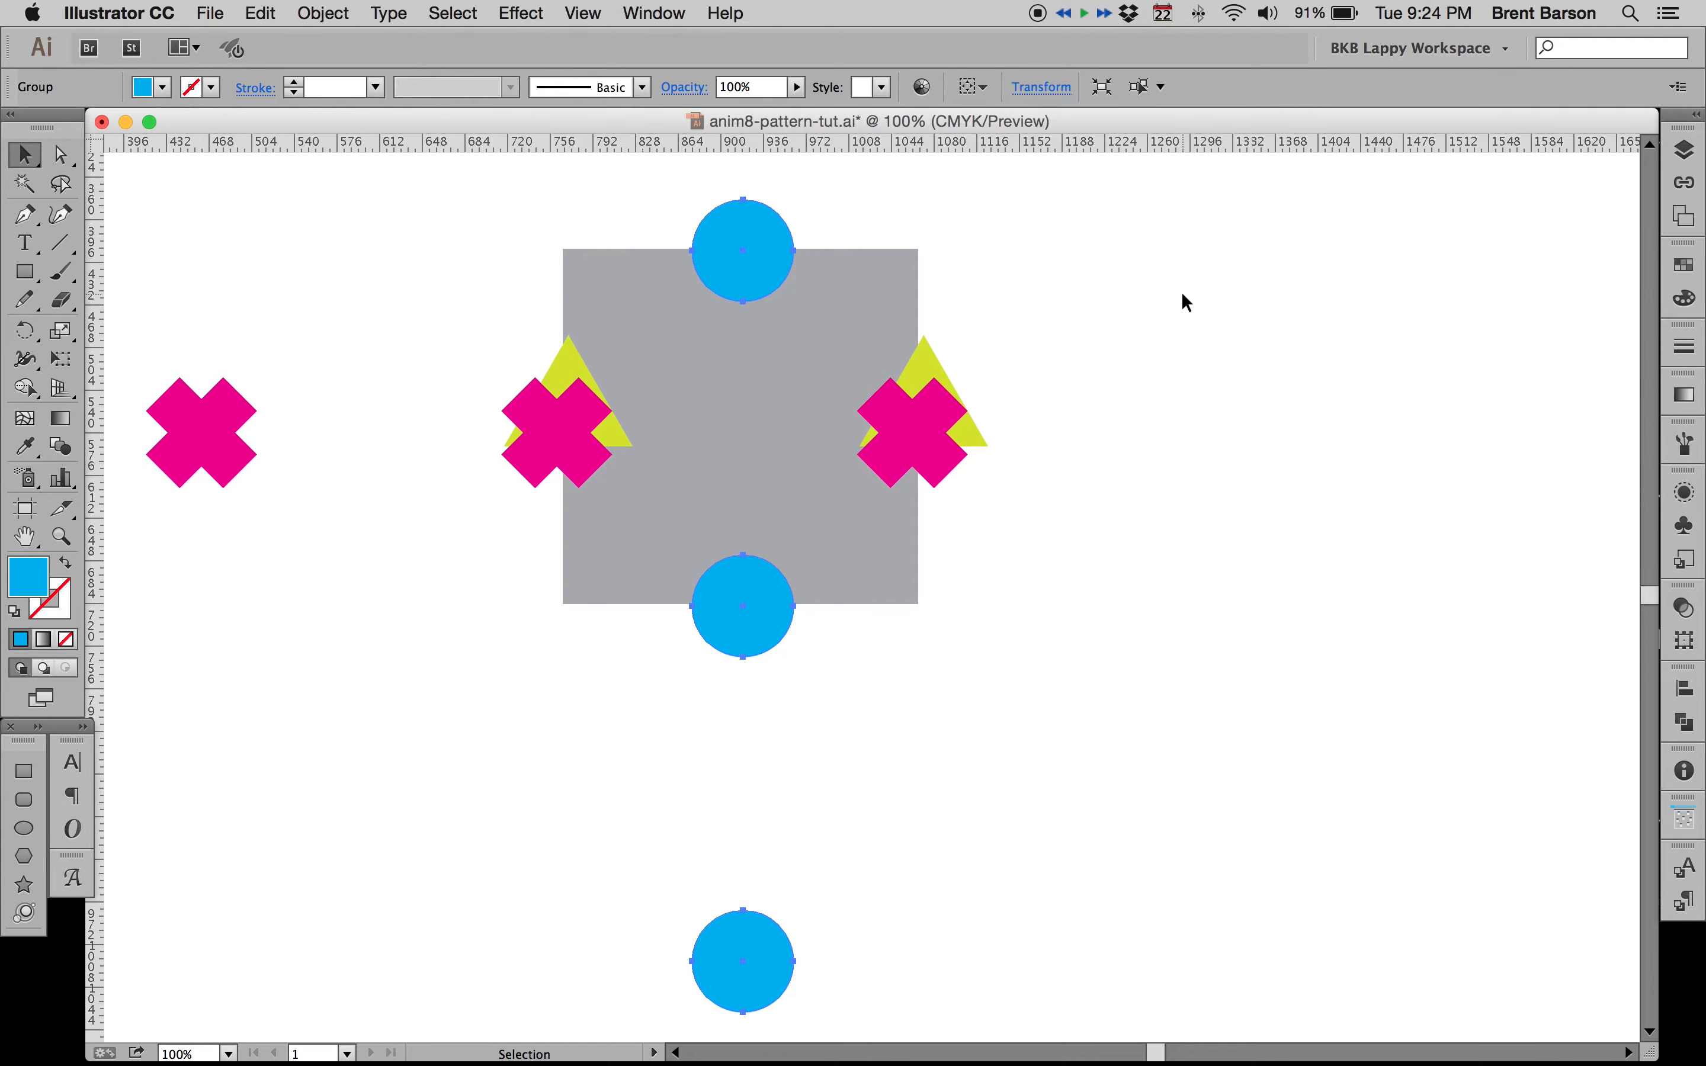
left_click(1180, 297)
Step: Check the two green triangles as individual objects and review the whole arrangement on the artboard
left_click(579, 354)
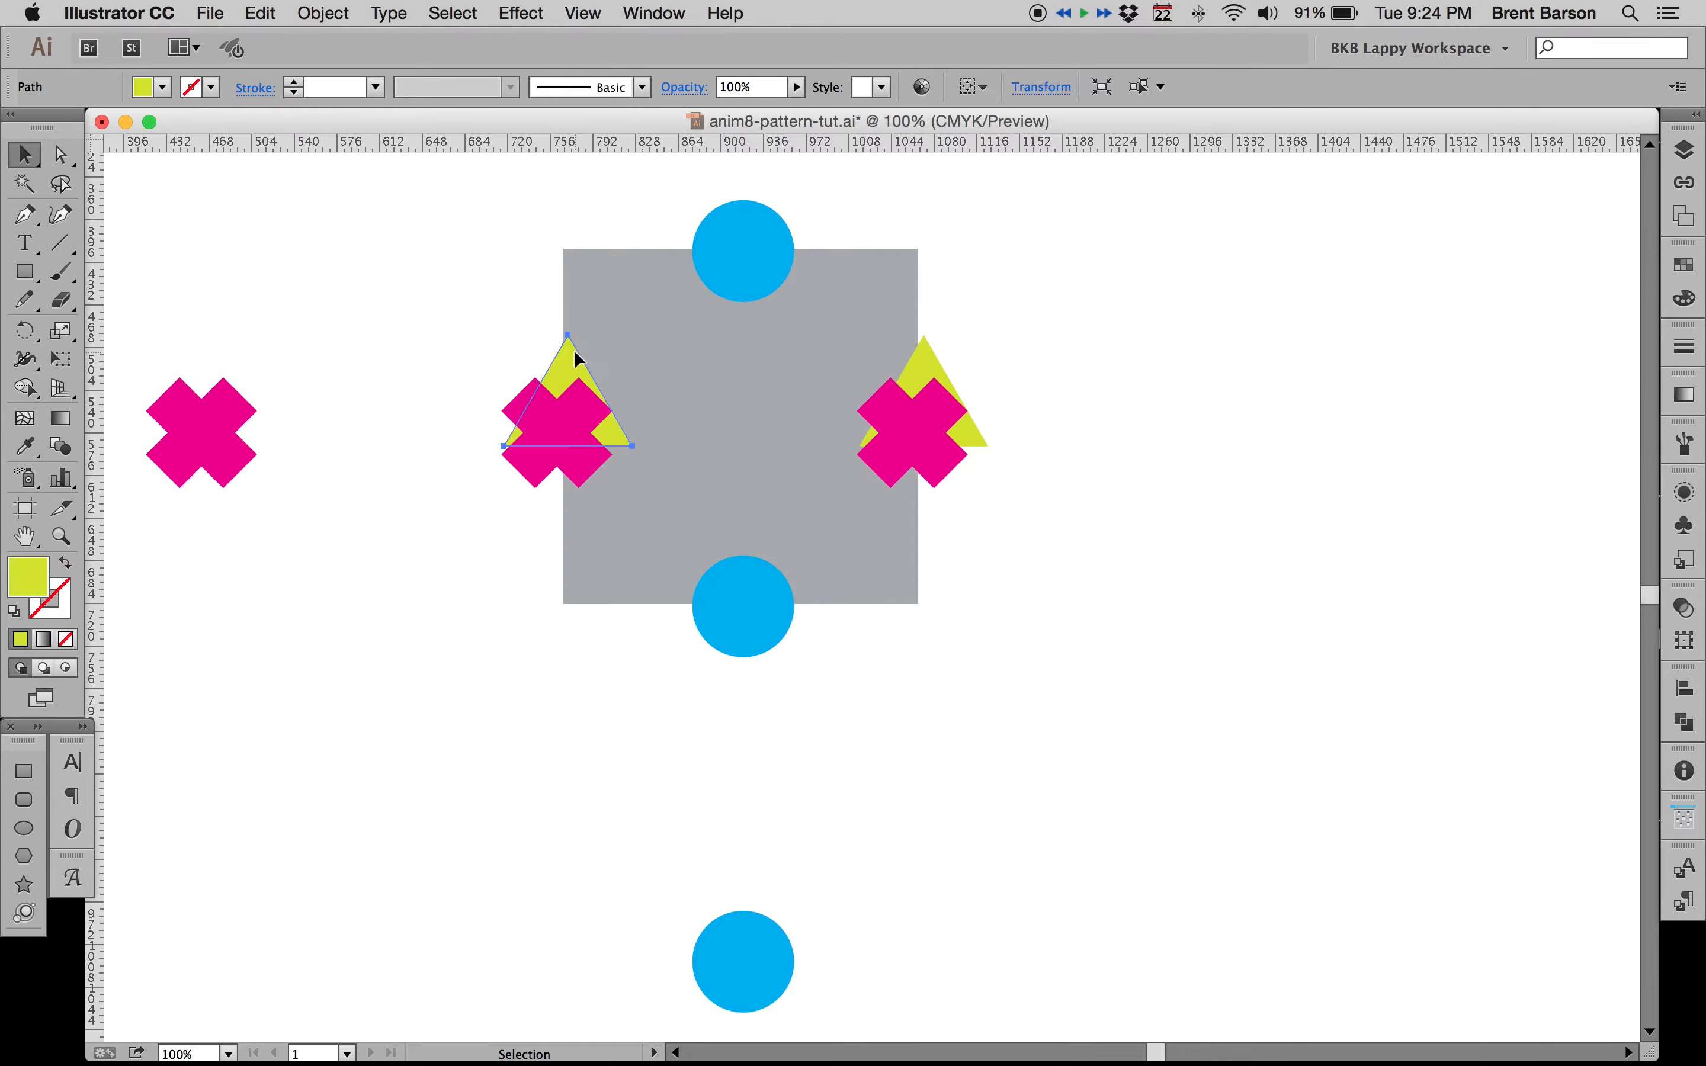
left_click(928, 362)
left_click(878, 265)
left_click_drag(1084, 285, 1113, 322)
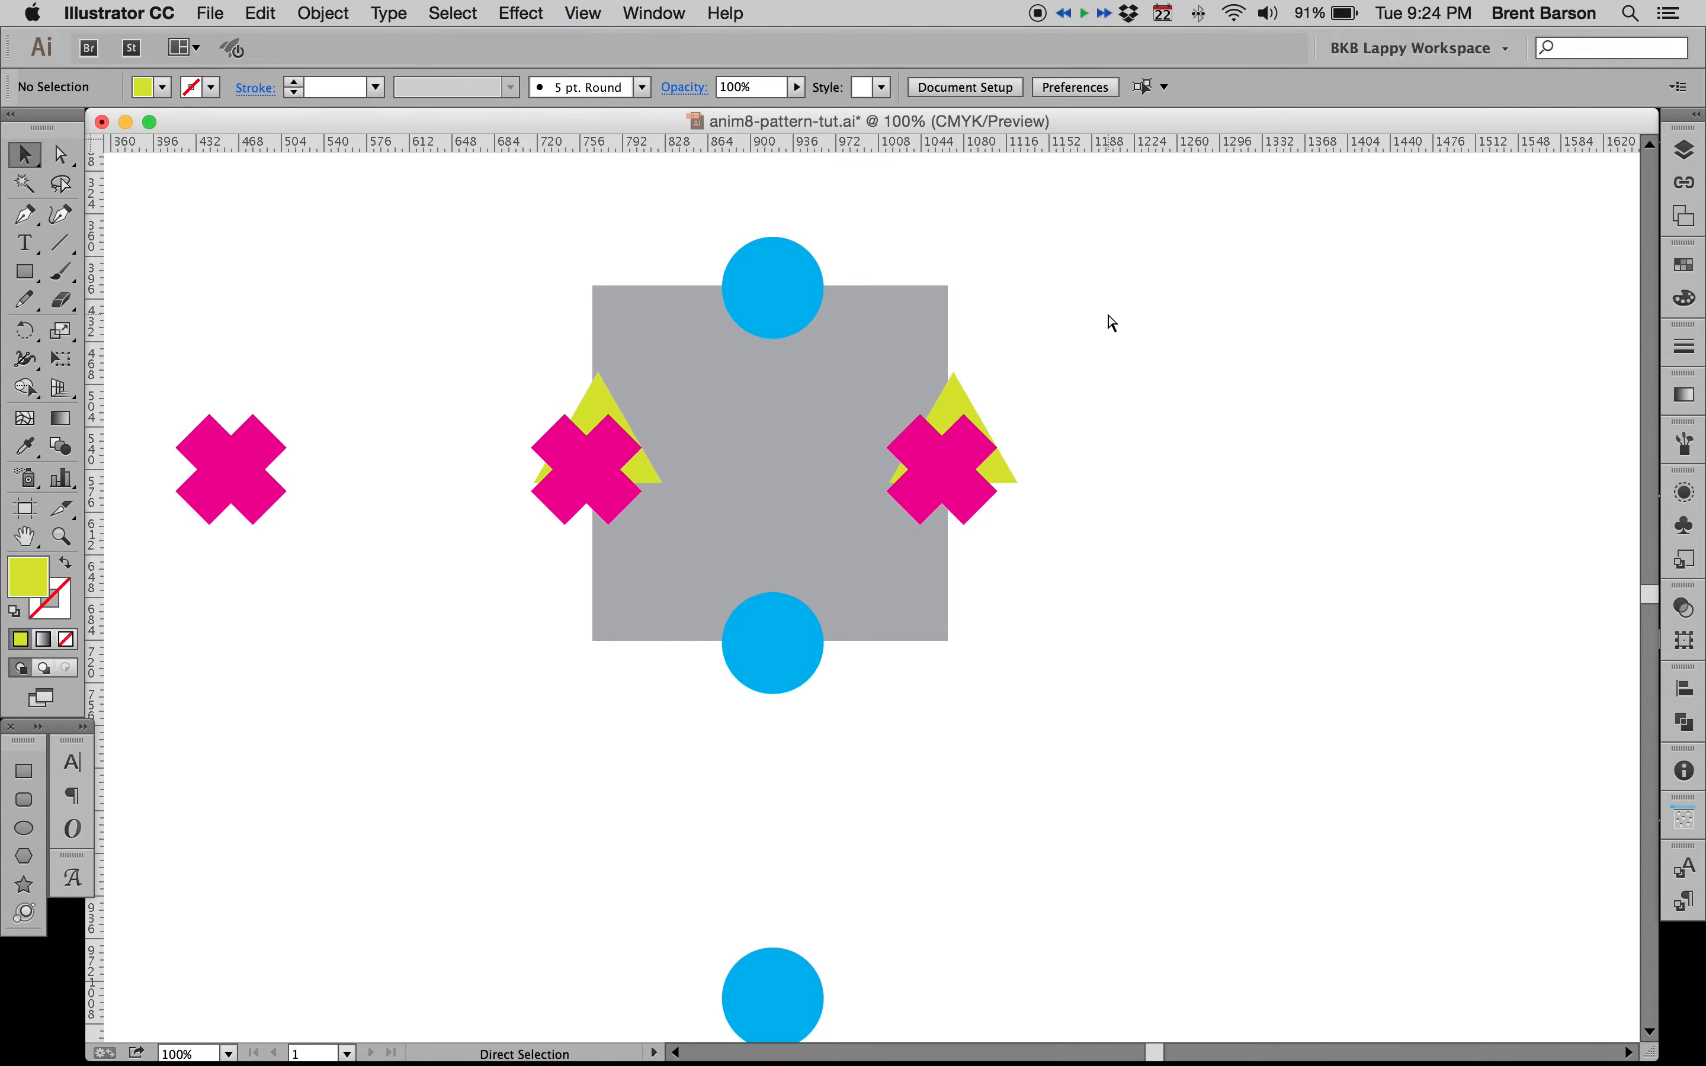
key("super+minus")
key("super+minus")
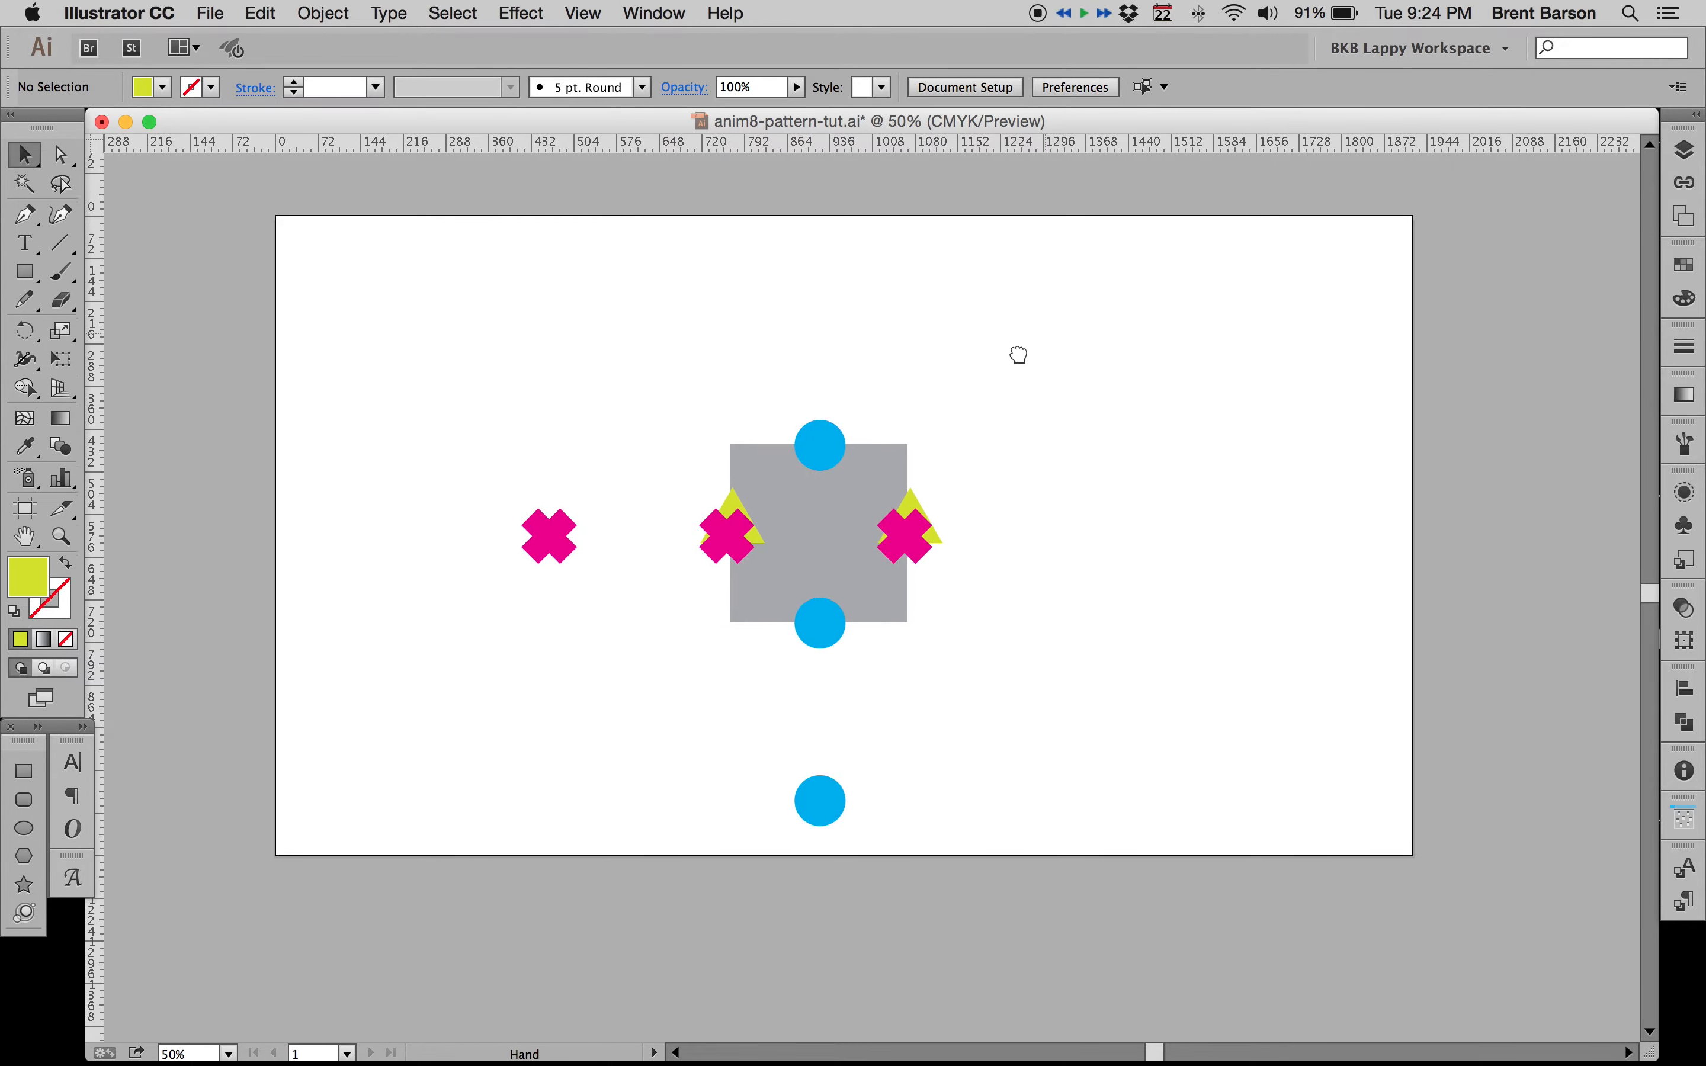
left_click_drag(1048, 337, 1010, 366)
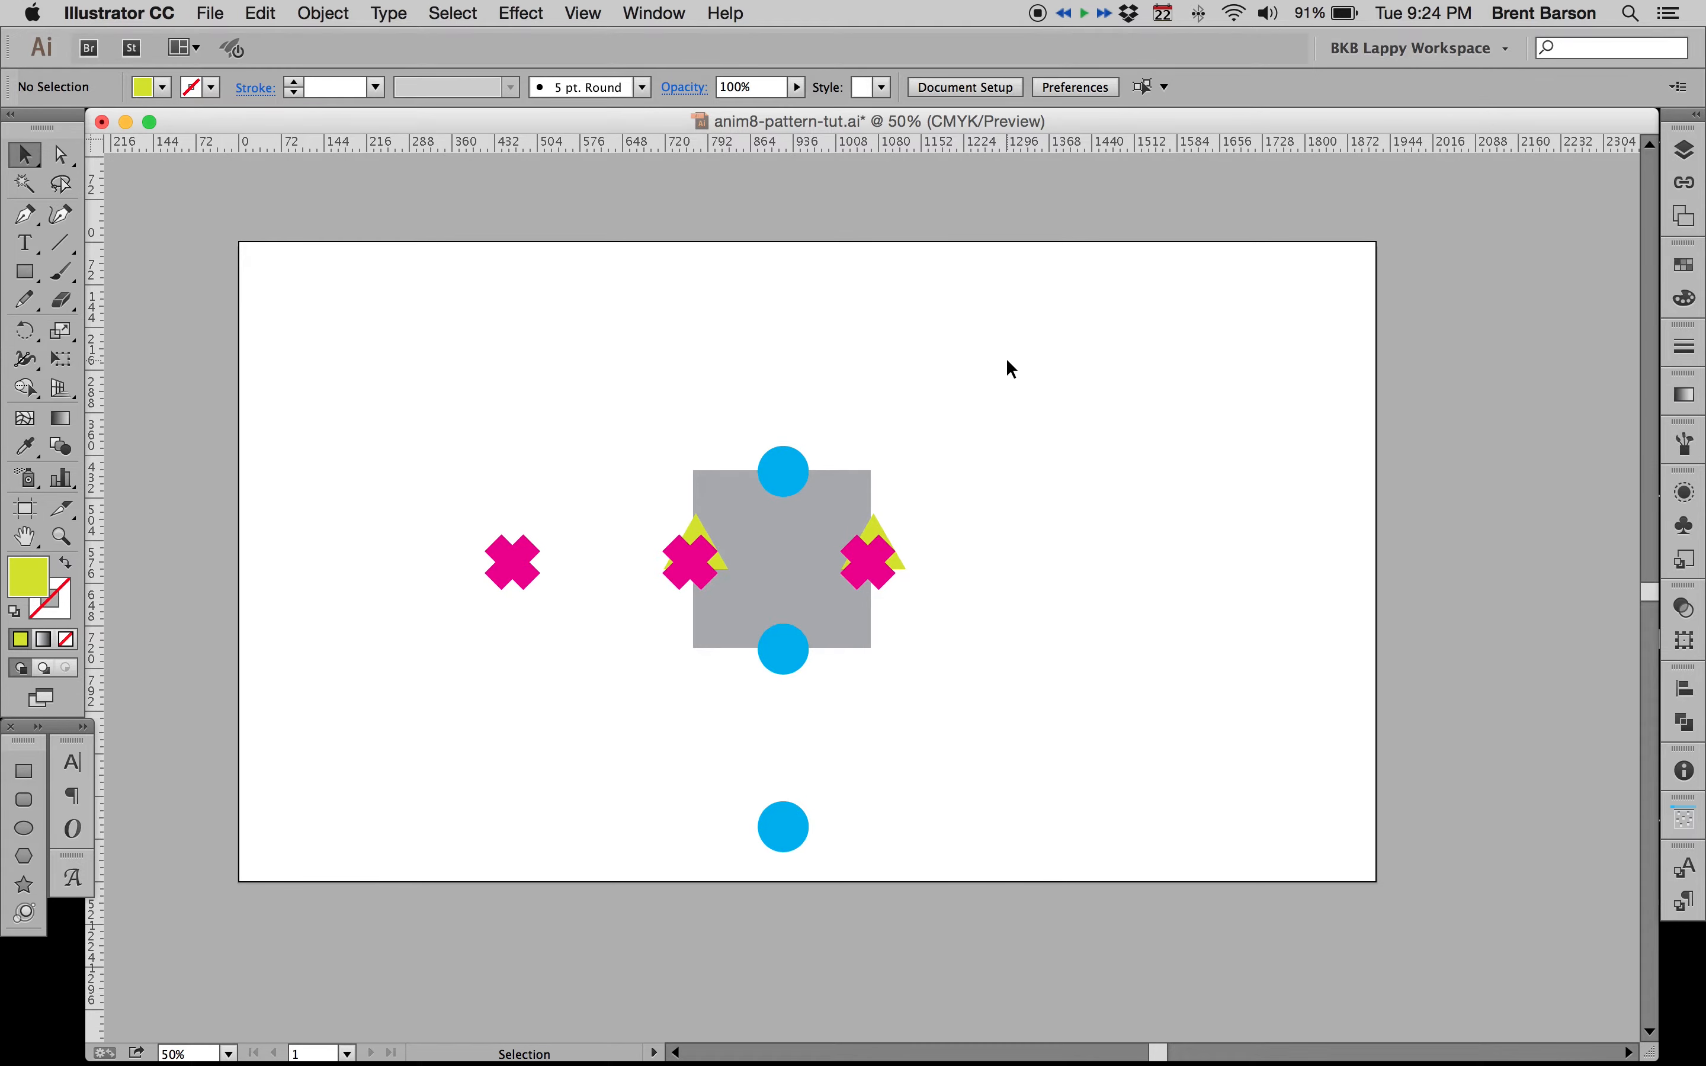
key("super+equal")
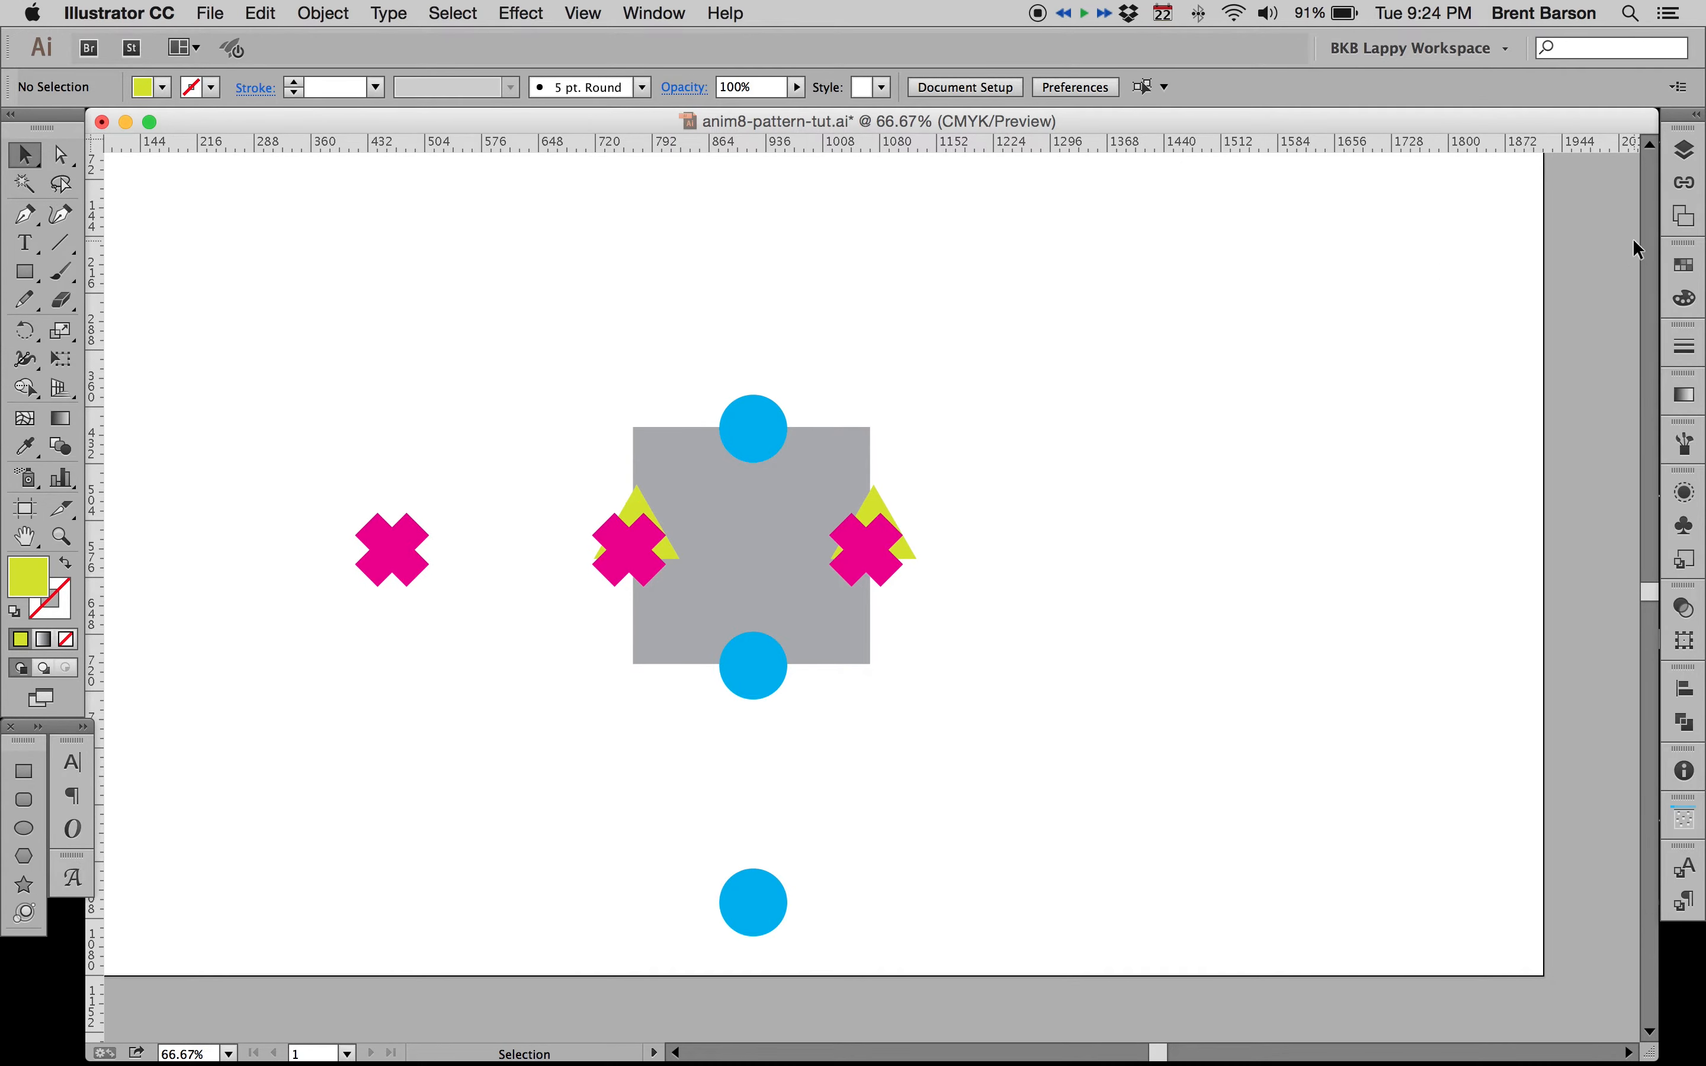
Step: Release the artwork on Layer 1 to separate layers in sequence, and move Layers 2 to 6 out of it to the top level
left_click(1687, 150)
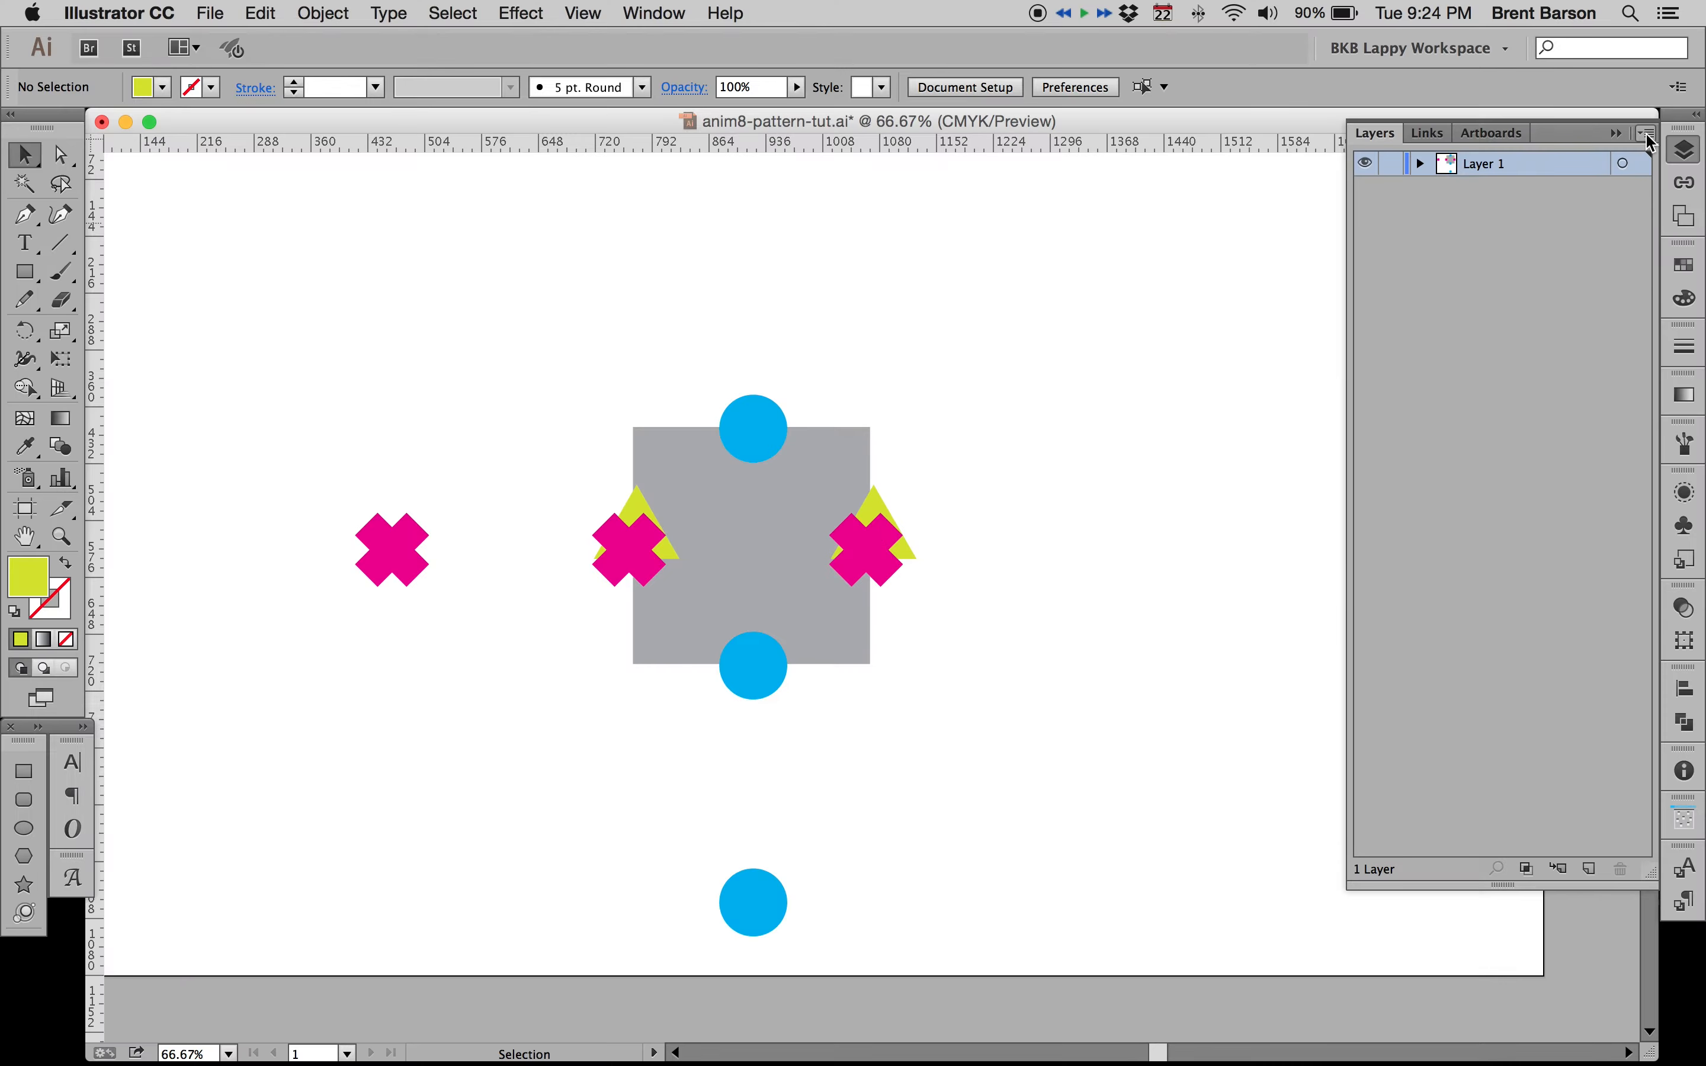
left_click(1279, 116)
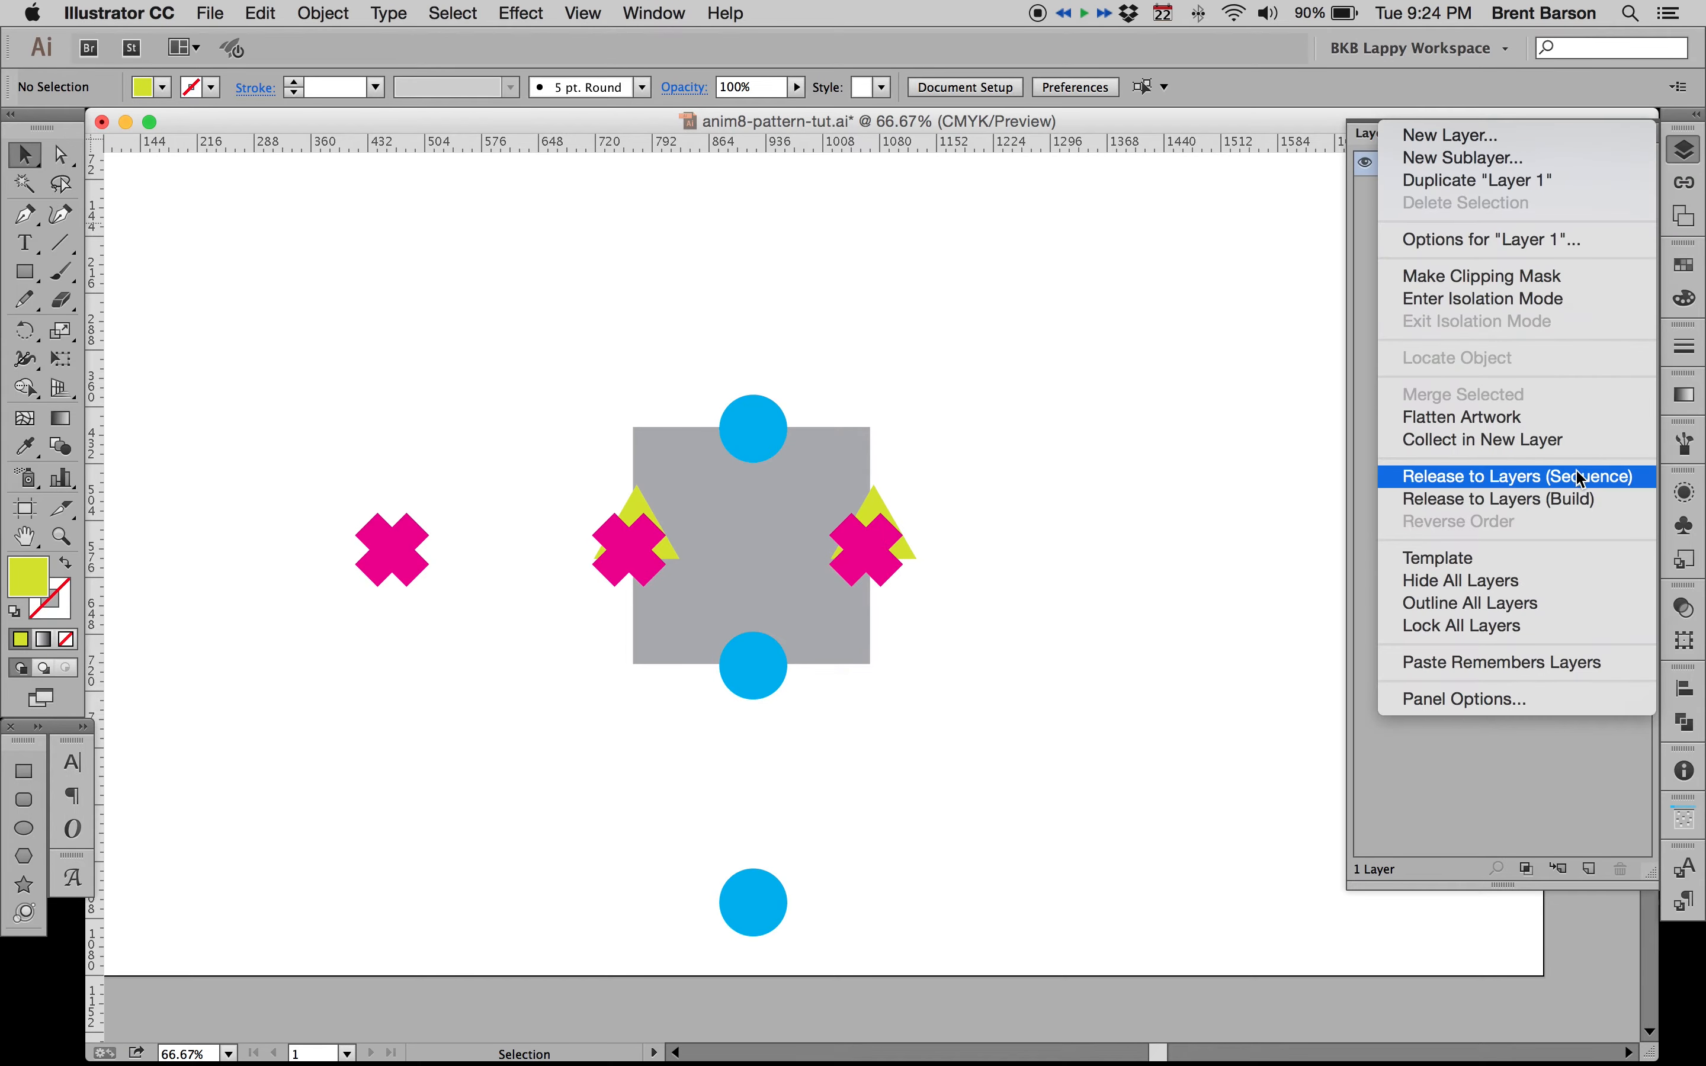
left_click(1597, 485)
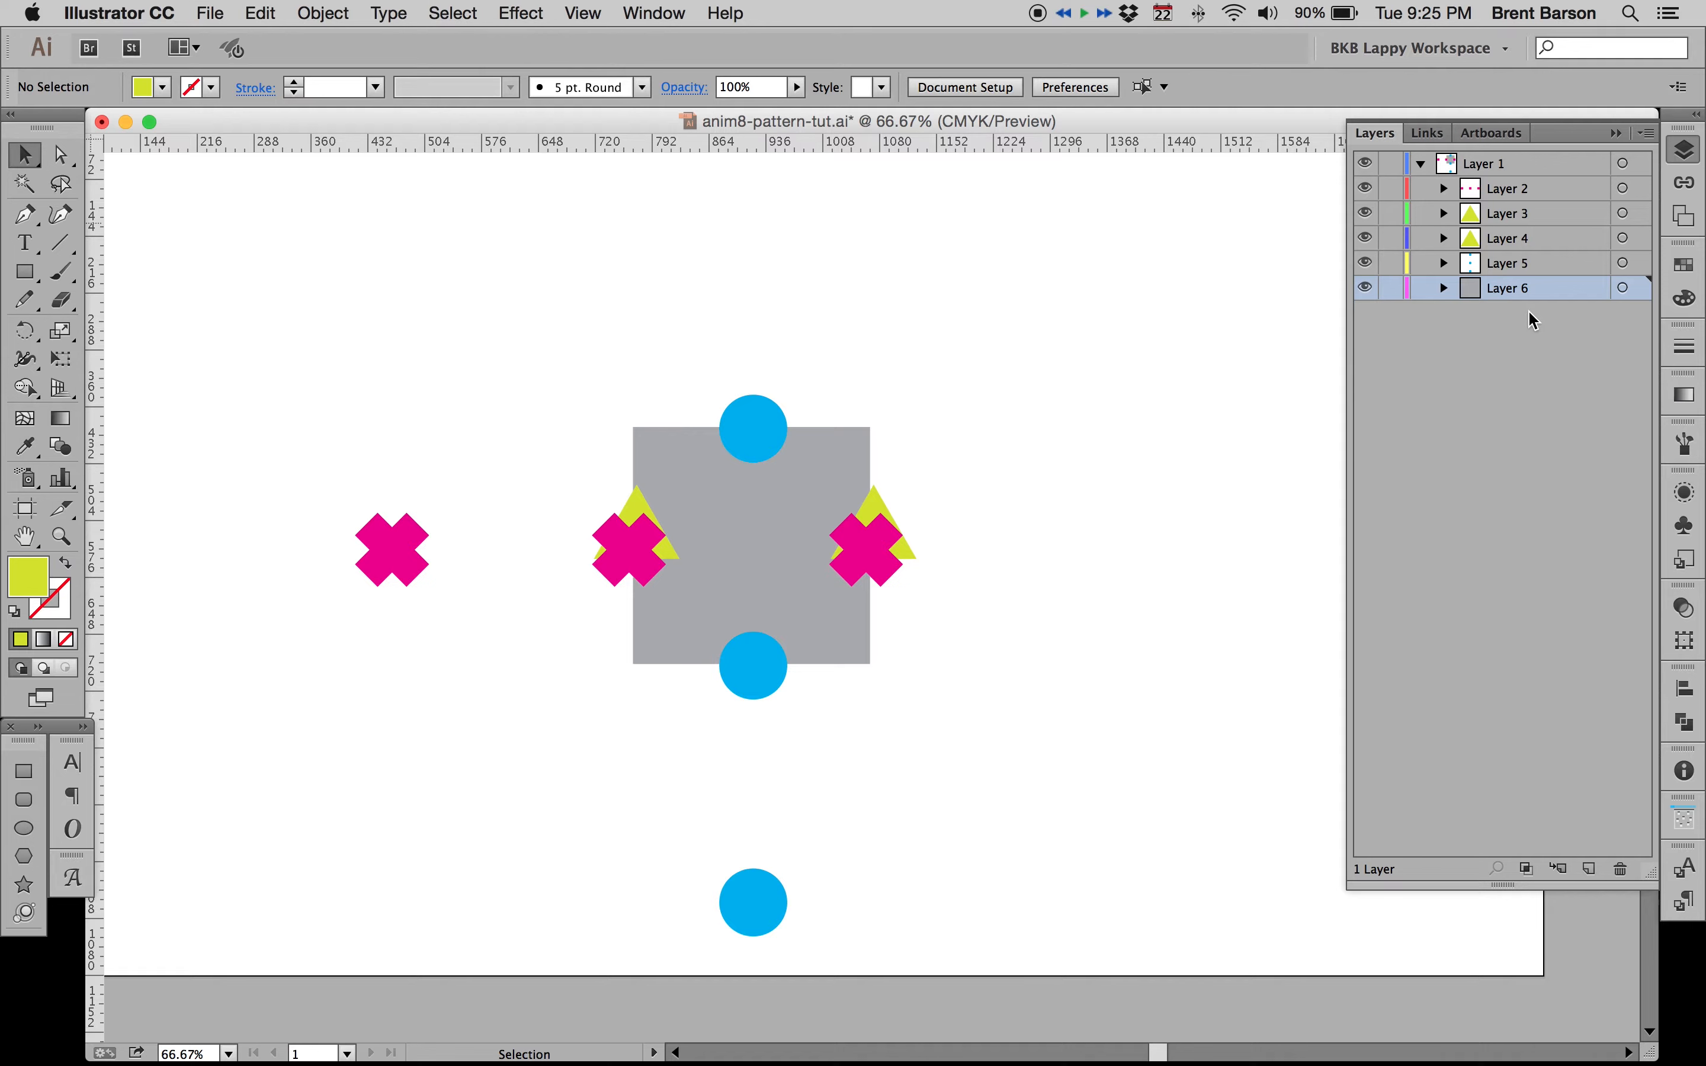
left_click(1516, 189, "shift")
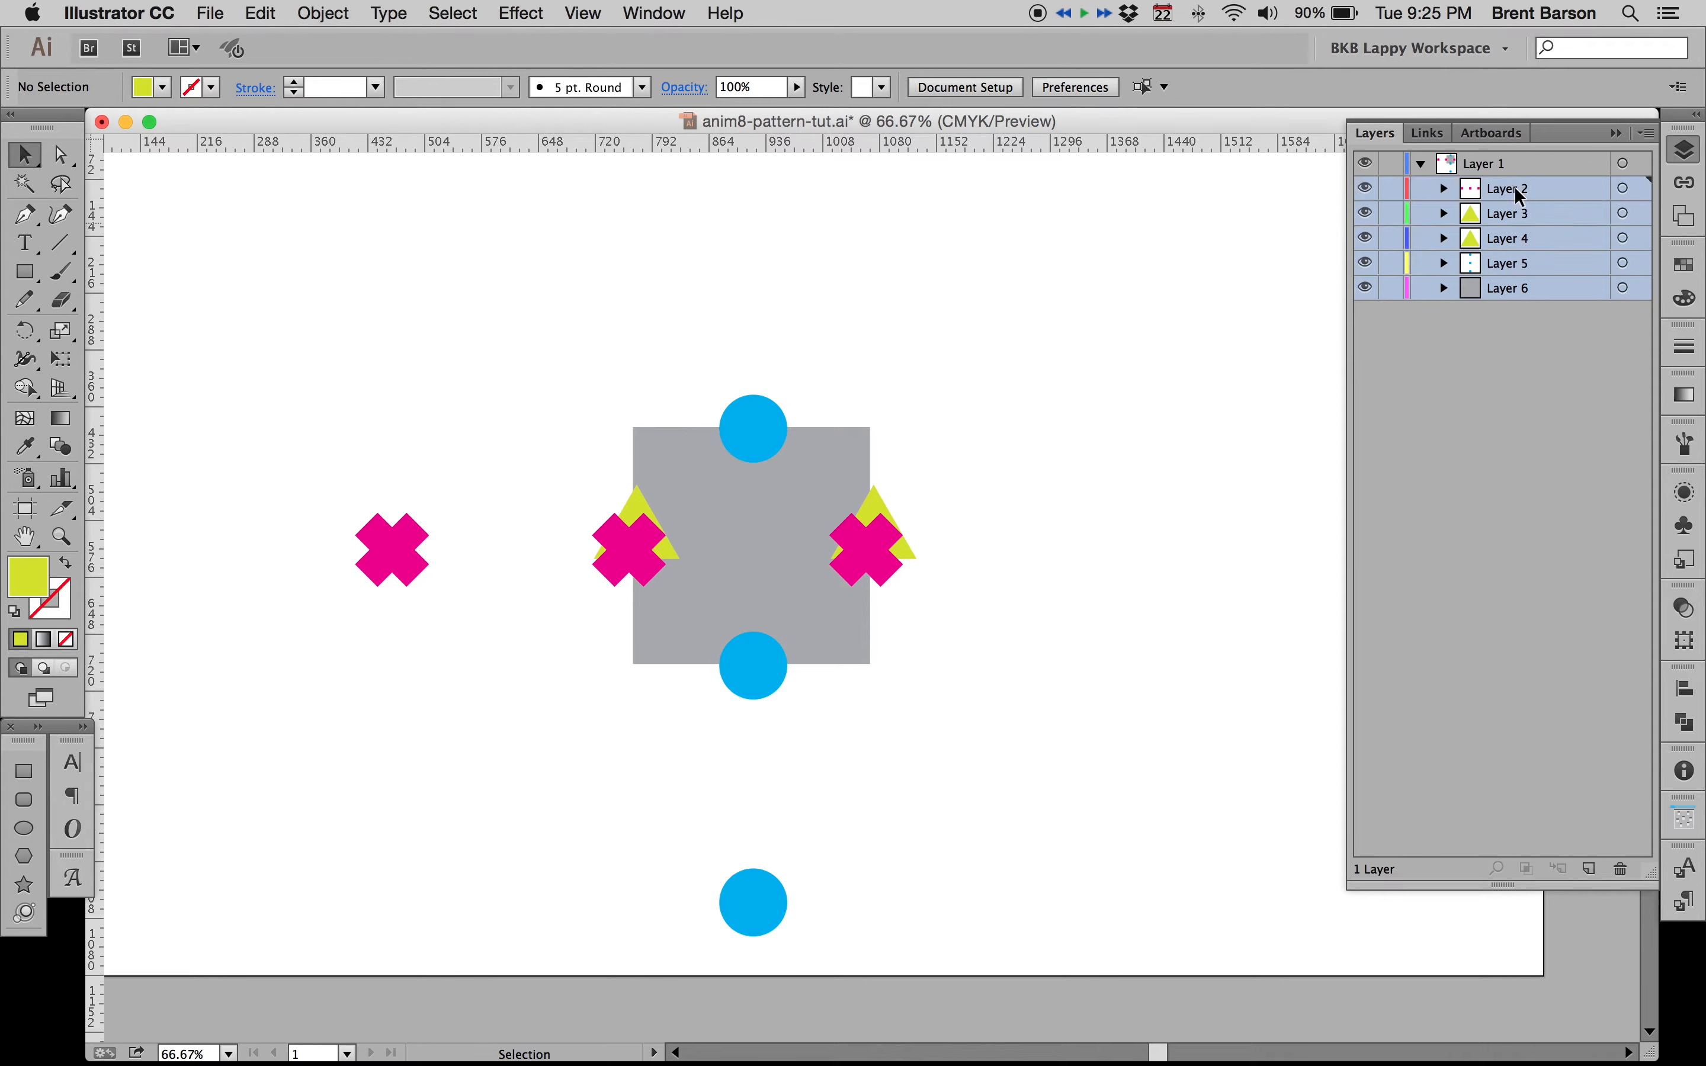
left_click_drag(1521, 196, 1508, 158)
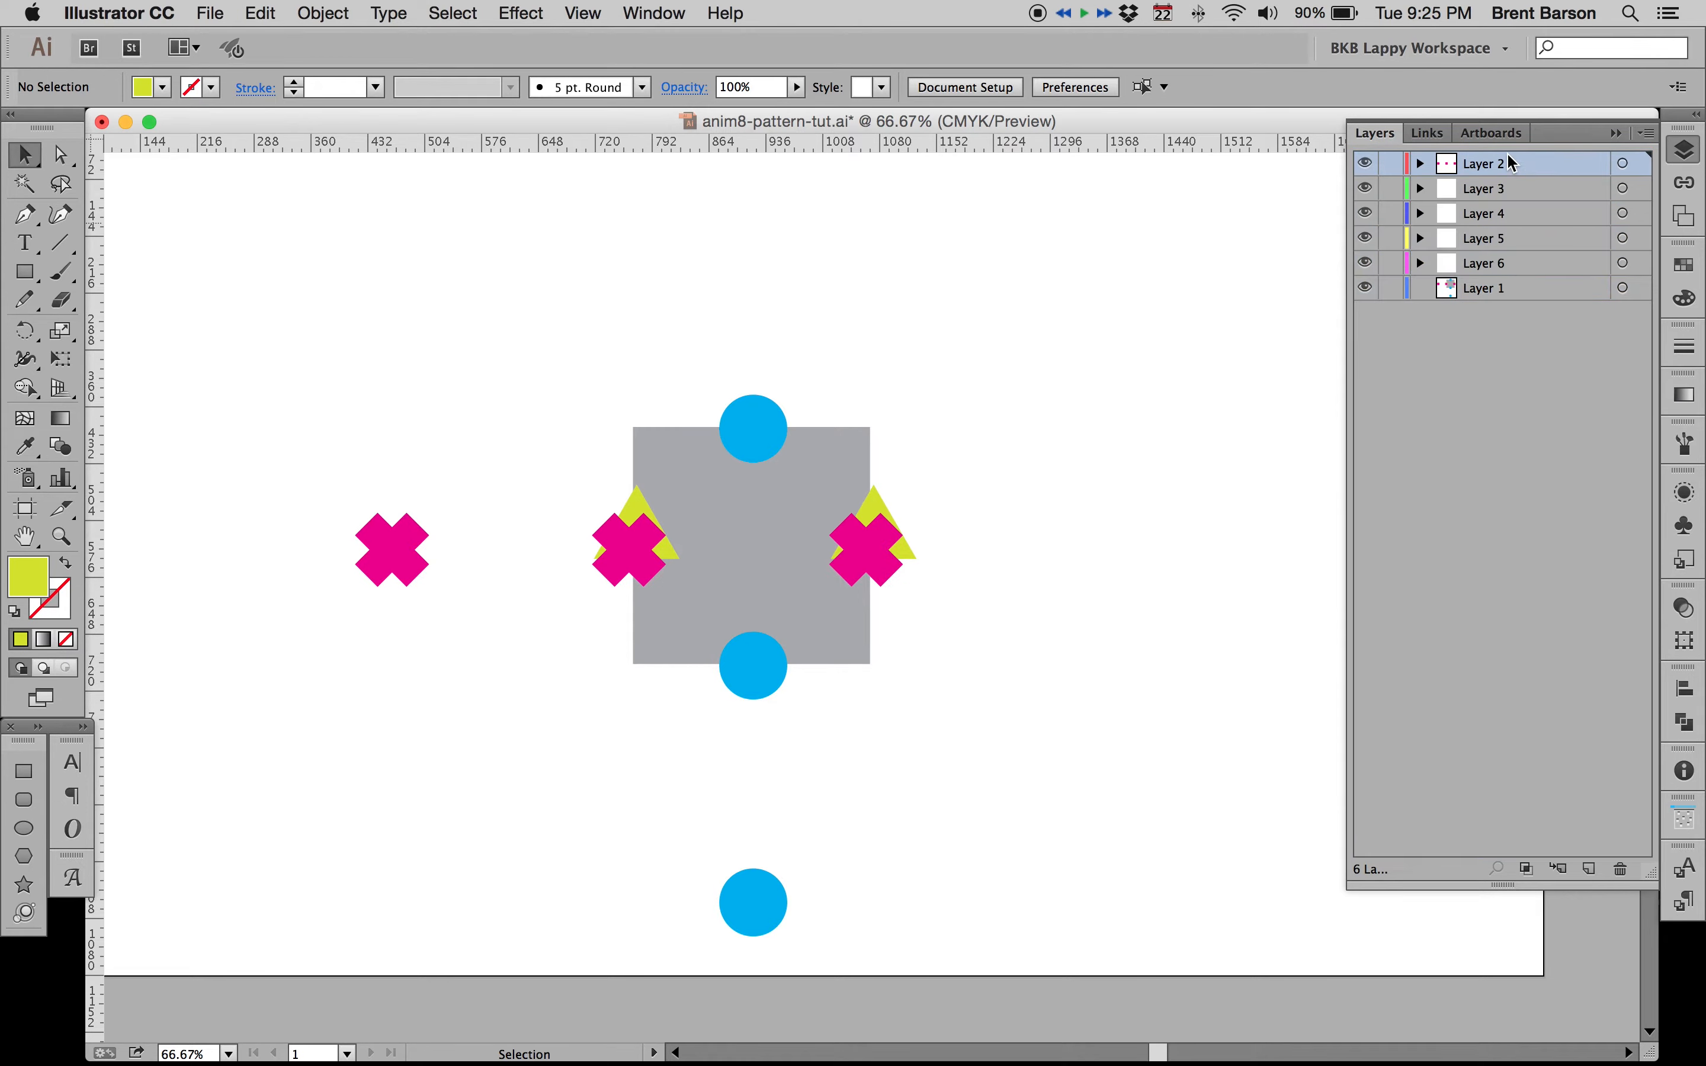
Step: Delete the emptied Layer 1 and save the document
left_click(1624, 288)
left_click_drag(1498, 289, 1620, 870)
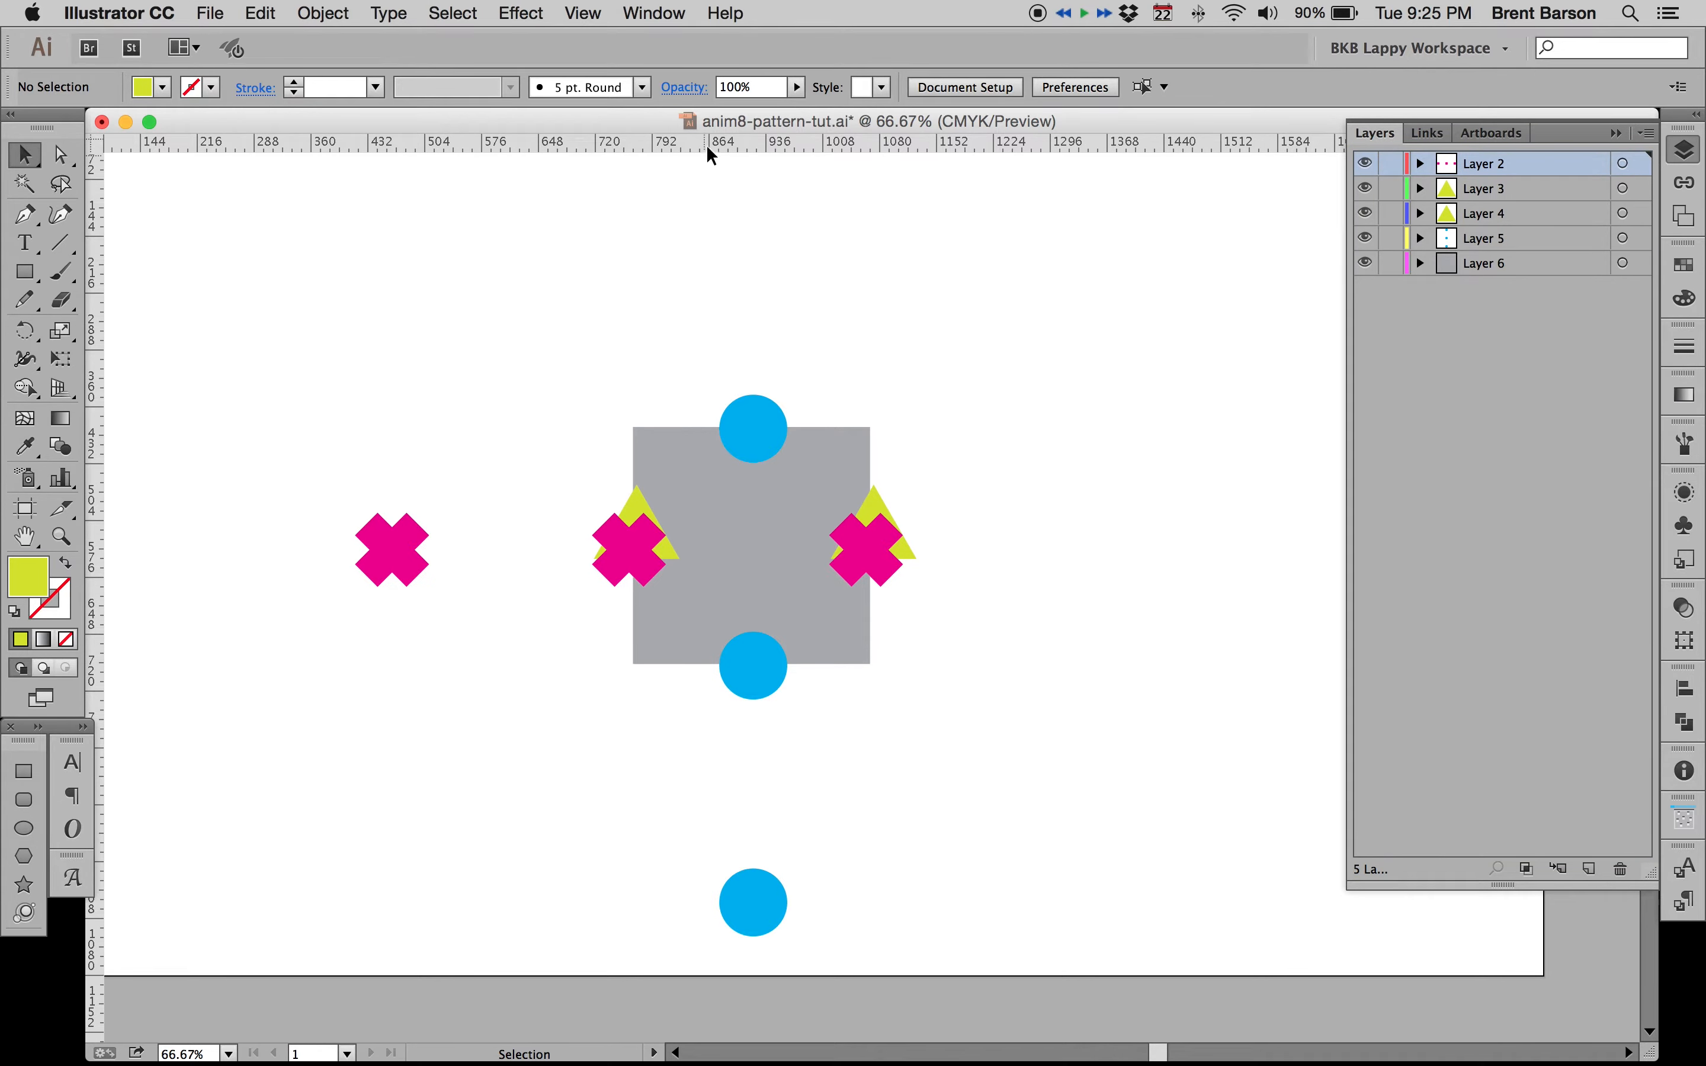
key("super+s")
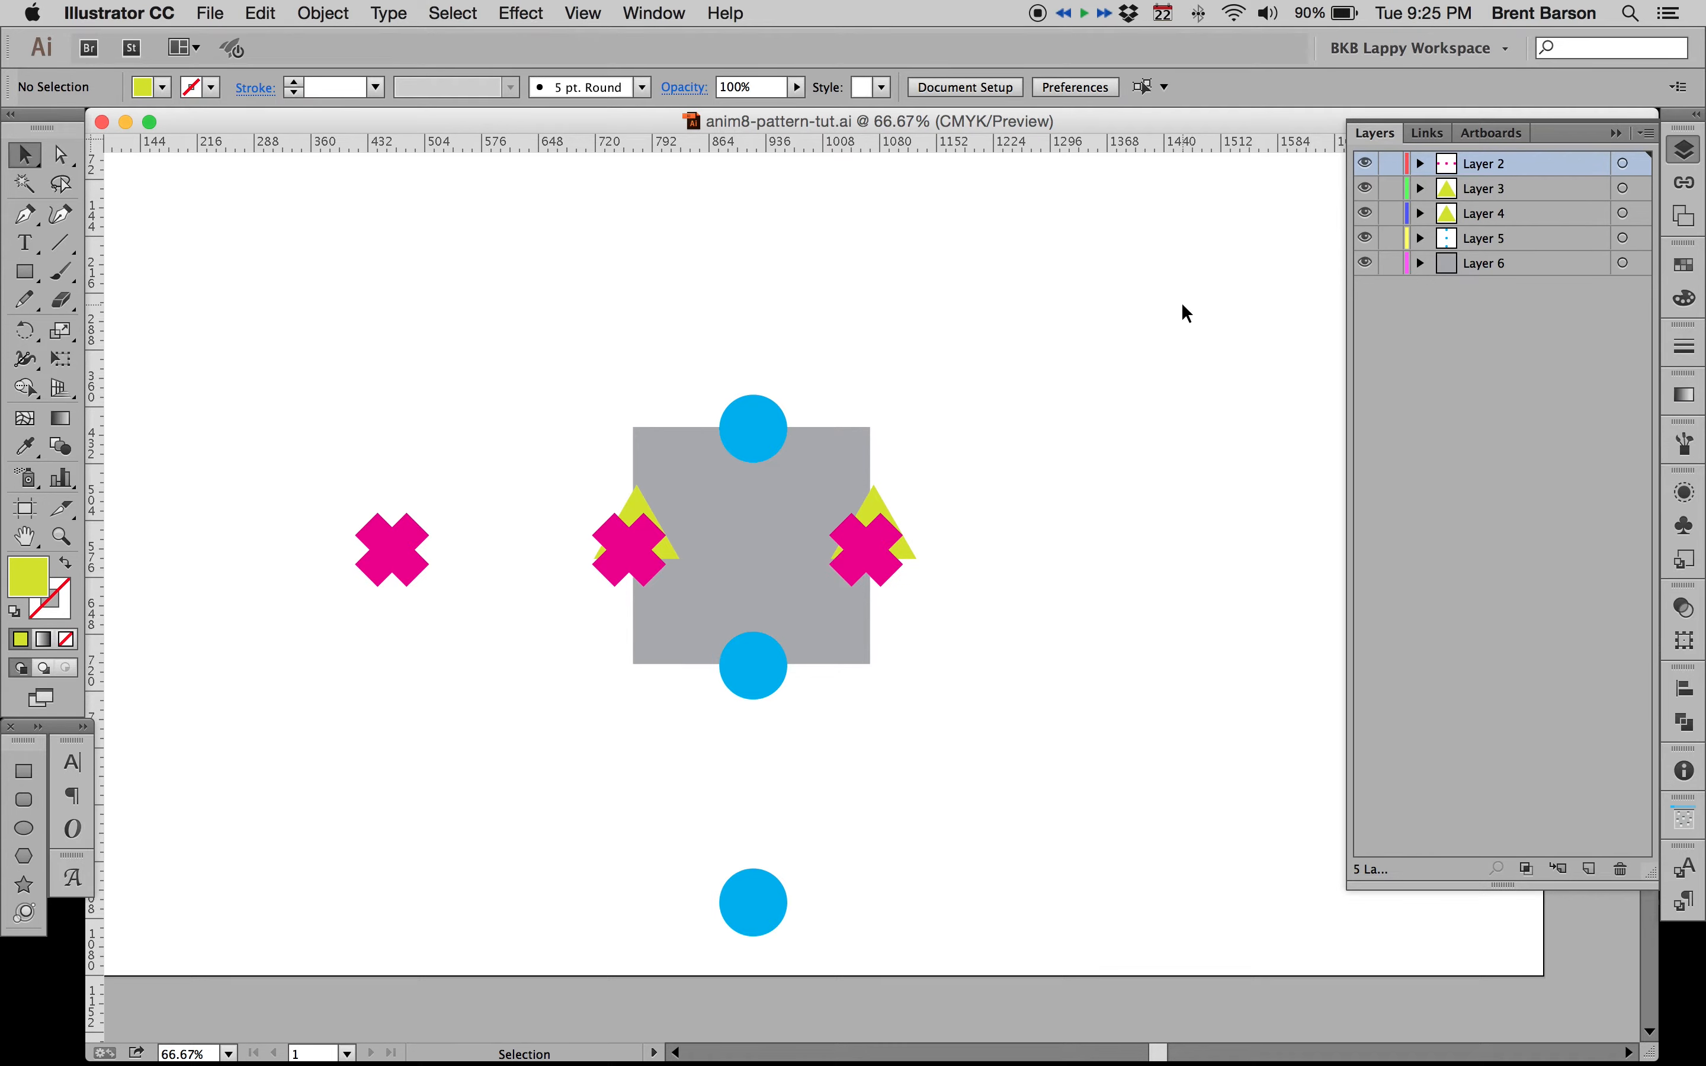
key("super+minus")
key("space")
left_click_drag(1102, 334, 1037, 392)
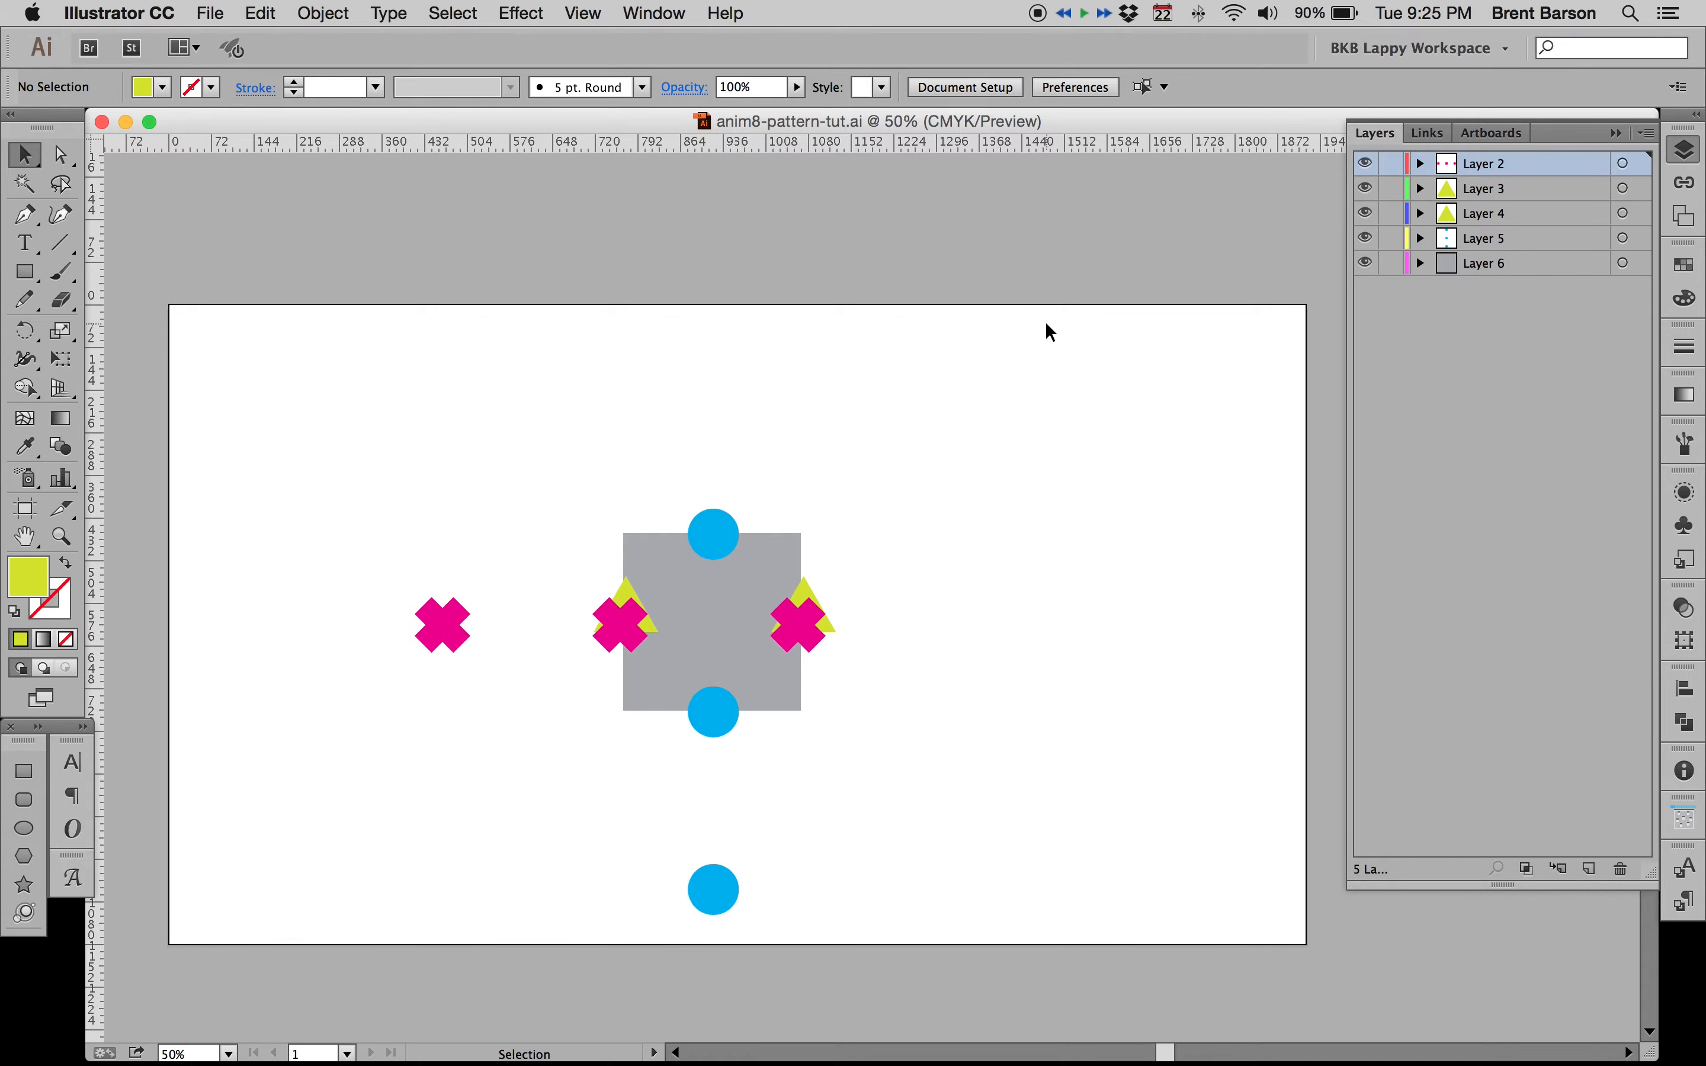
key("space")
left_click_drag(1026, 349, 1050, 312)
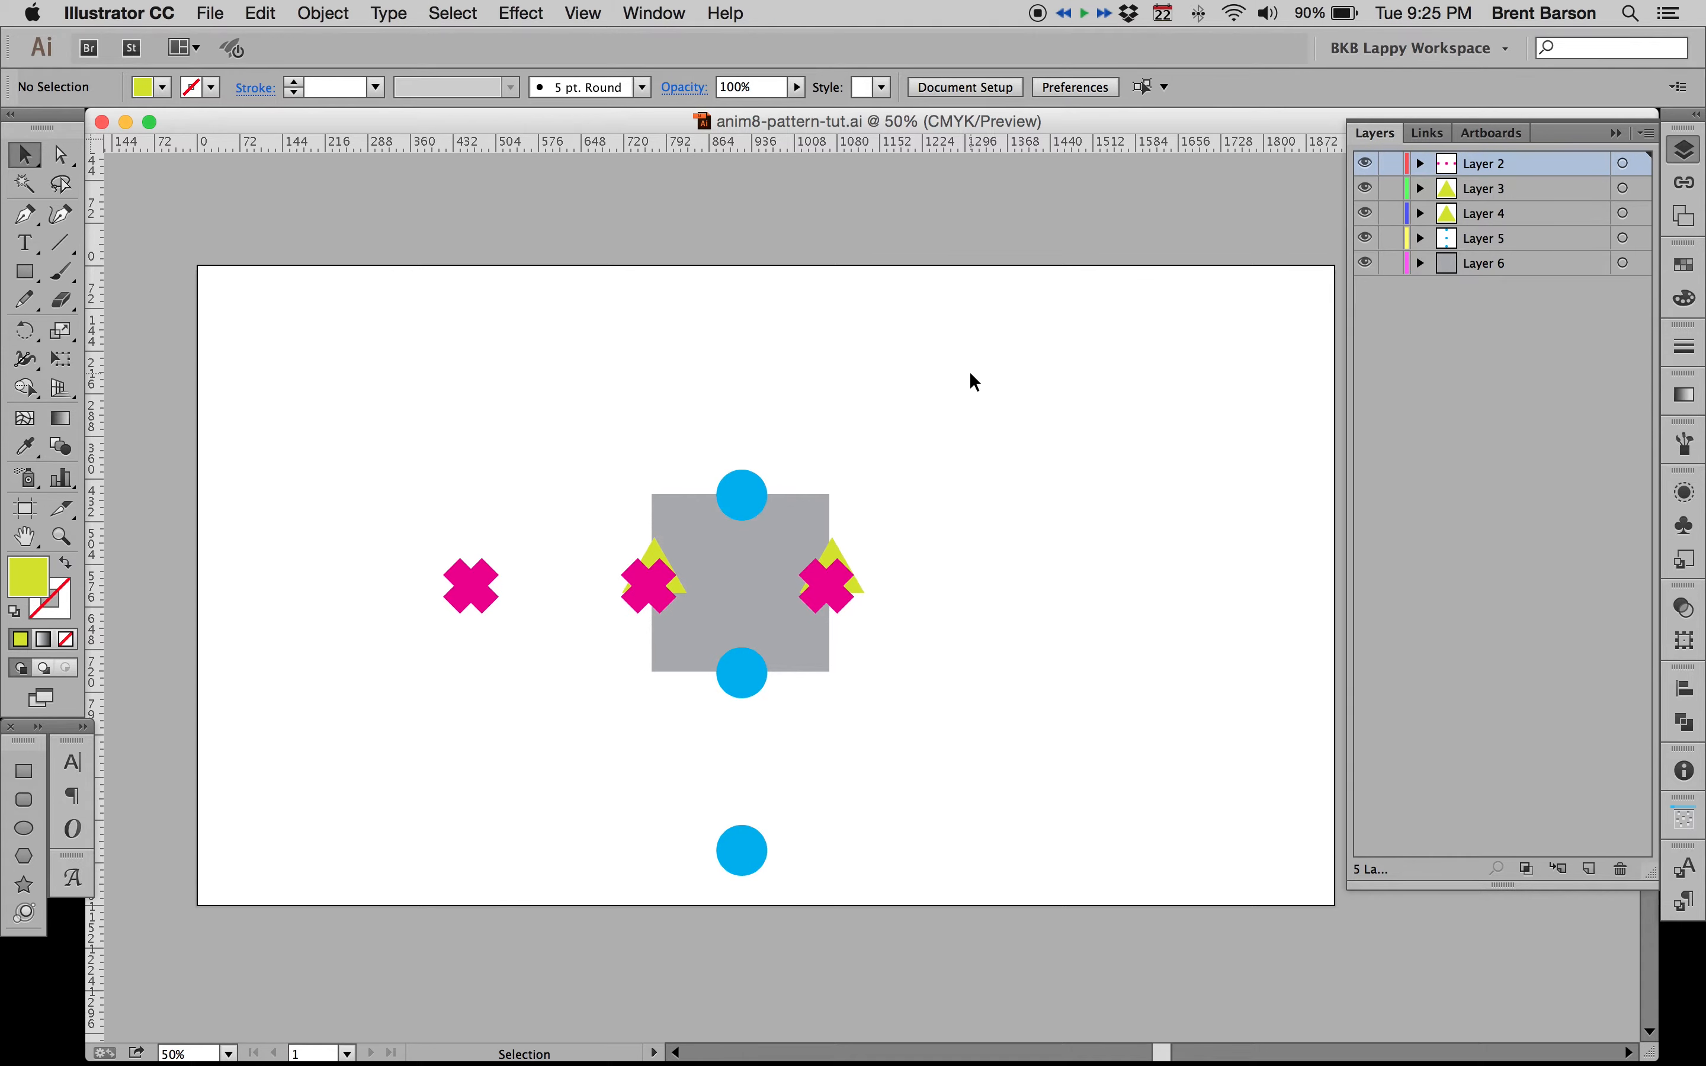
key("space")
left_click_drag(971, 377, 949, 381)
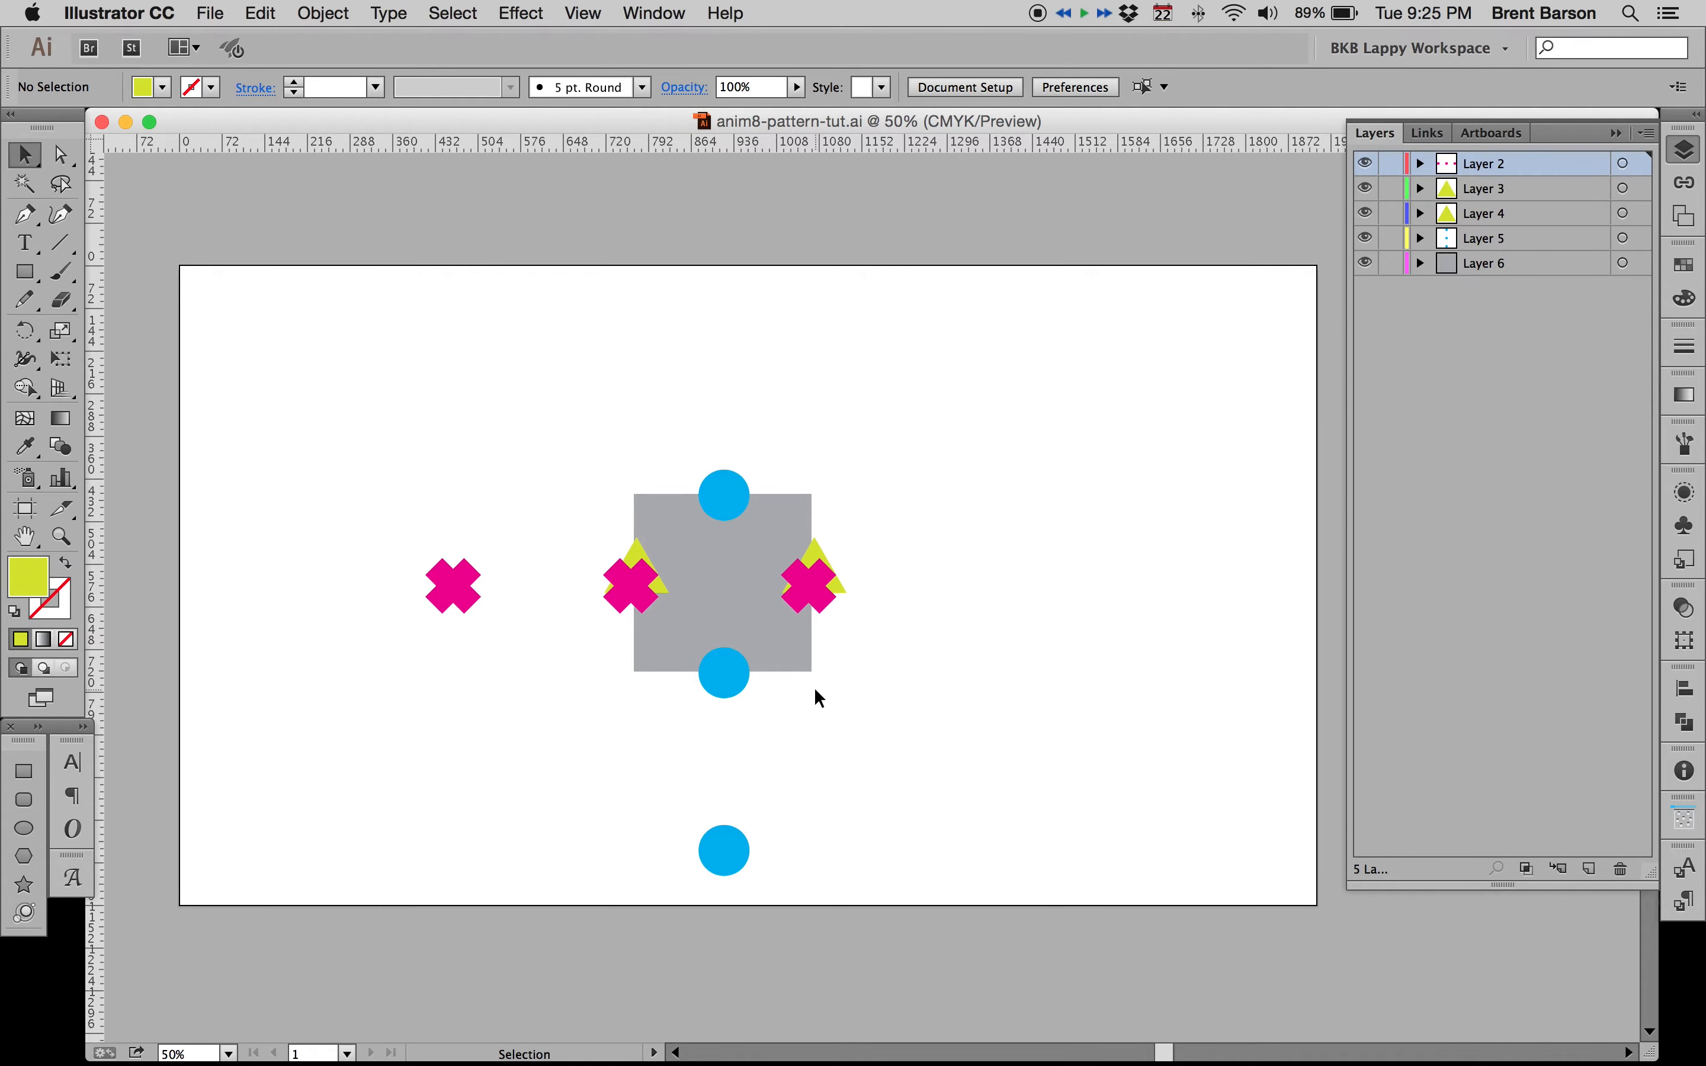
Step: Switch to After Effects and open the file import dialog for the untitled project
mouse_move(805, 1038)
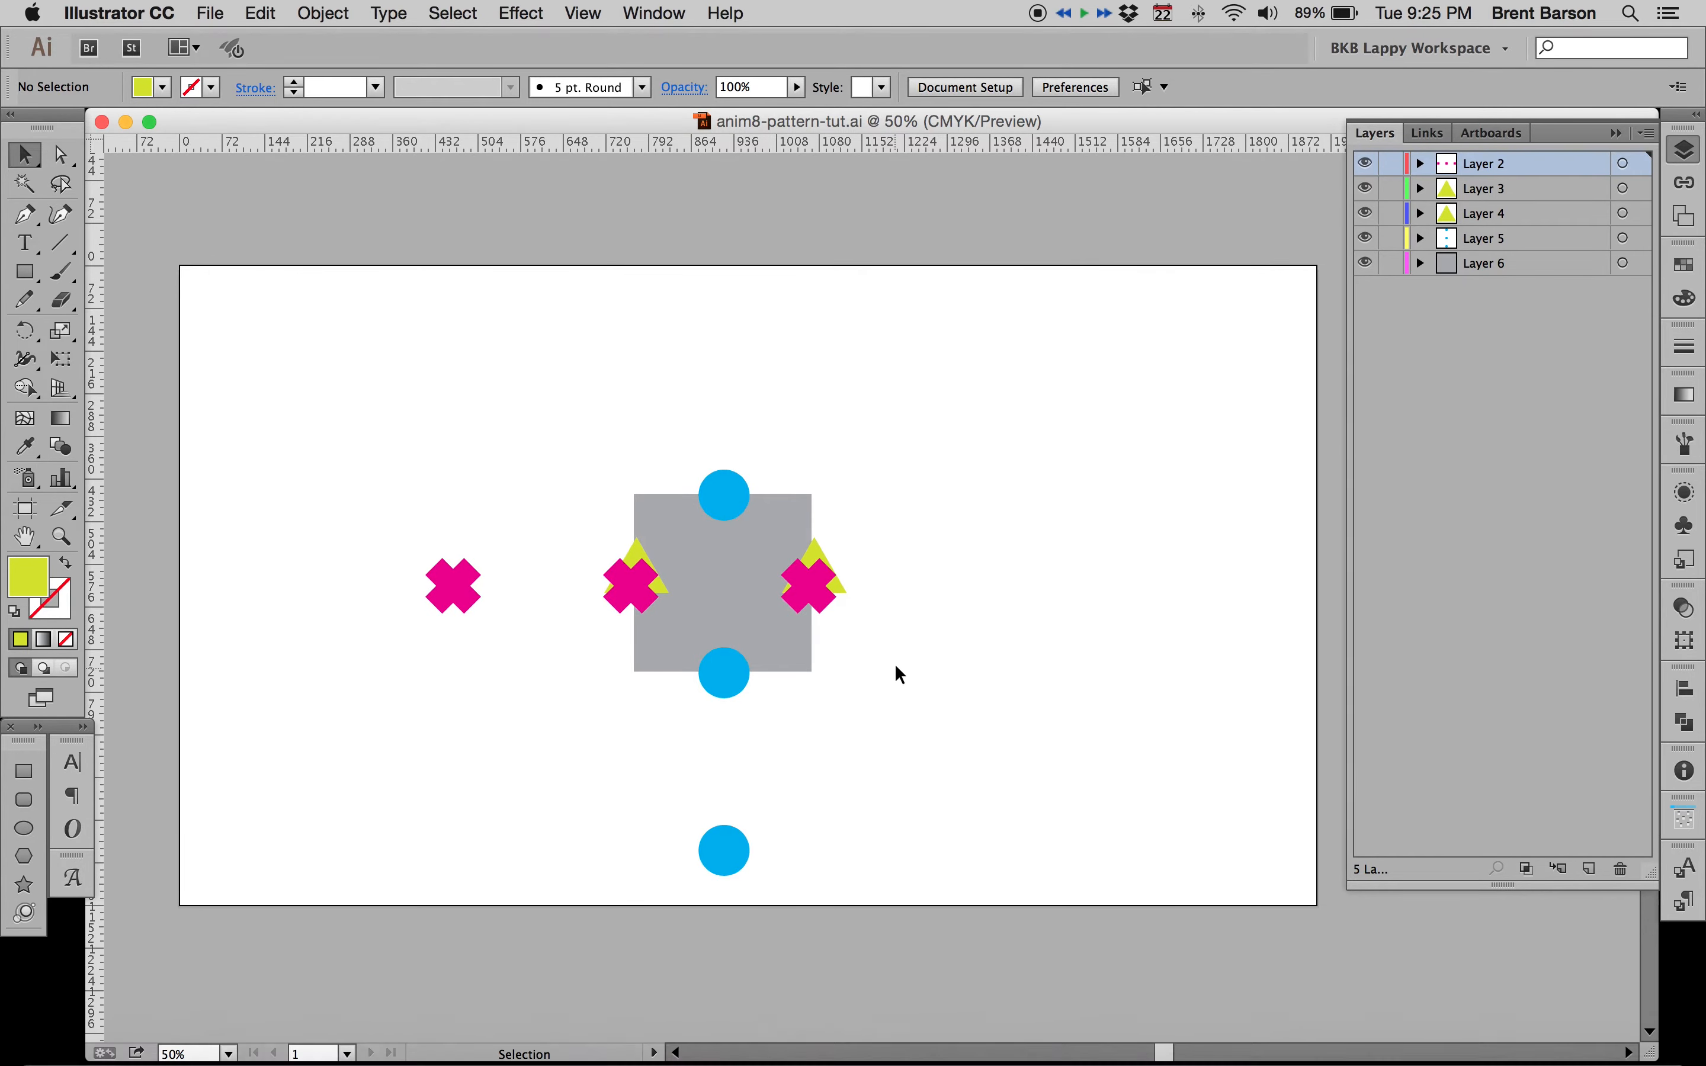
key("Tab")
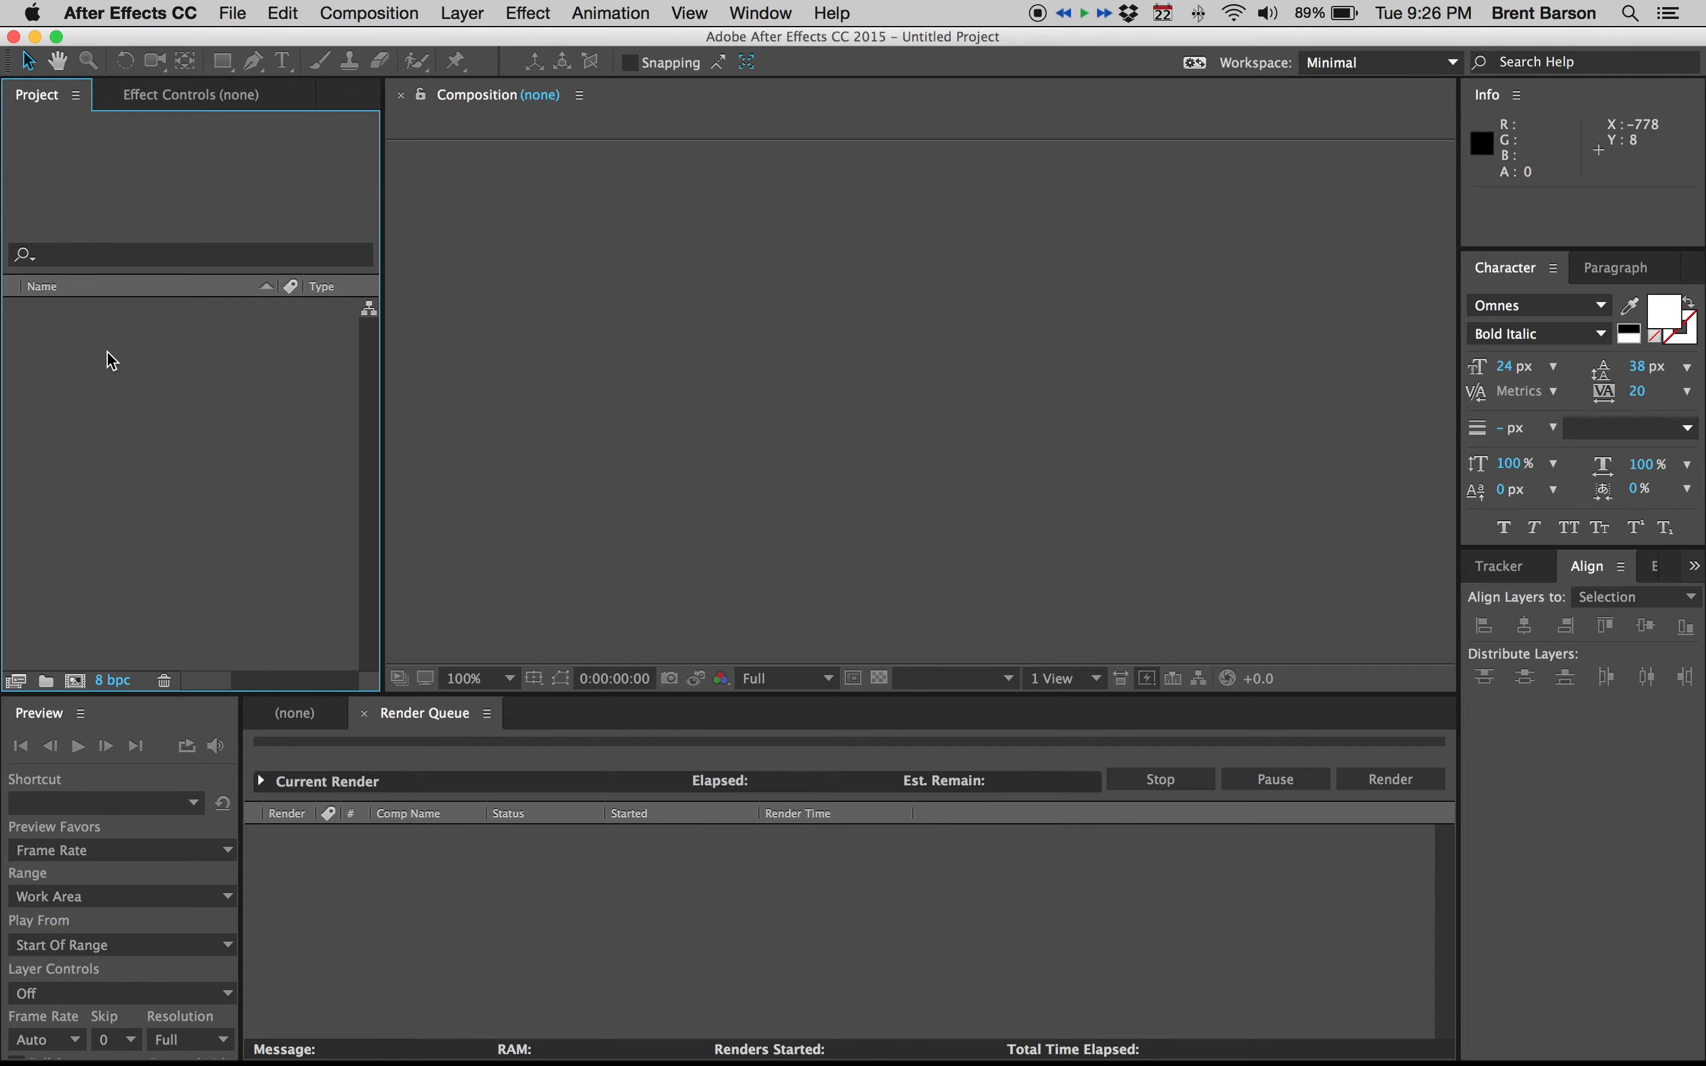
left_click(234, 13)
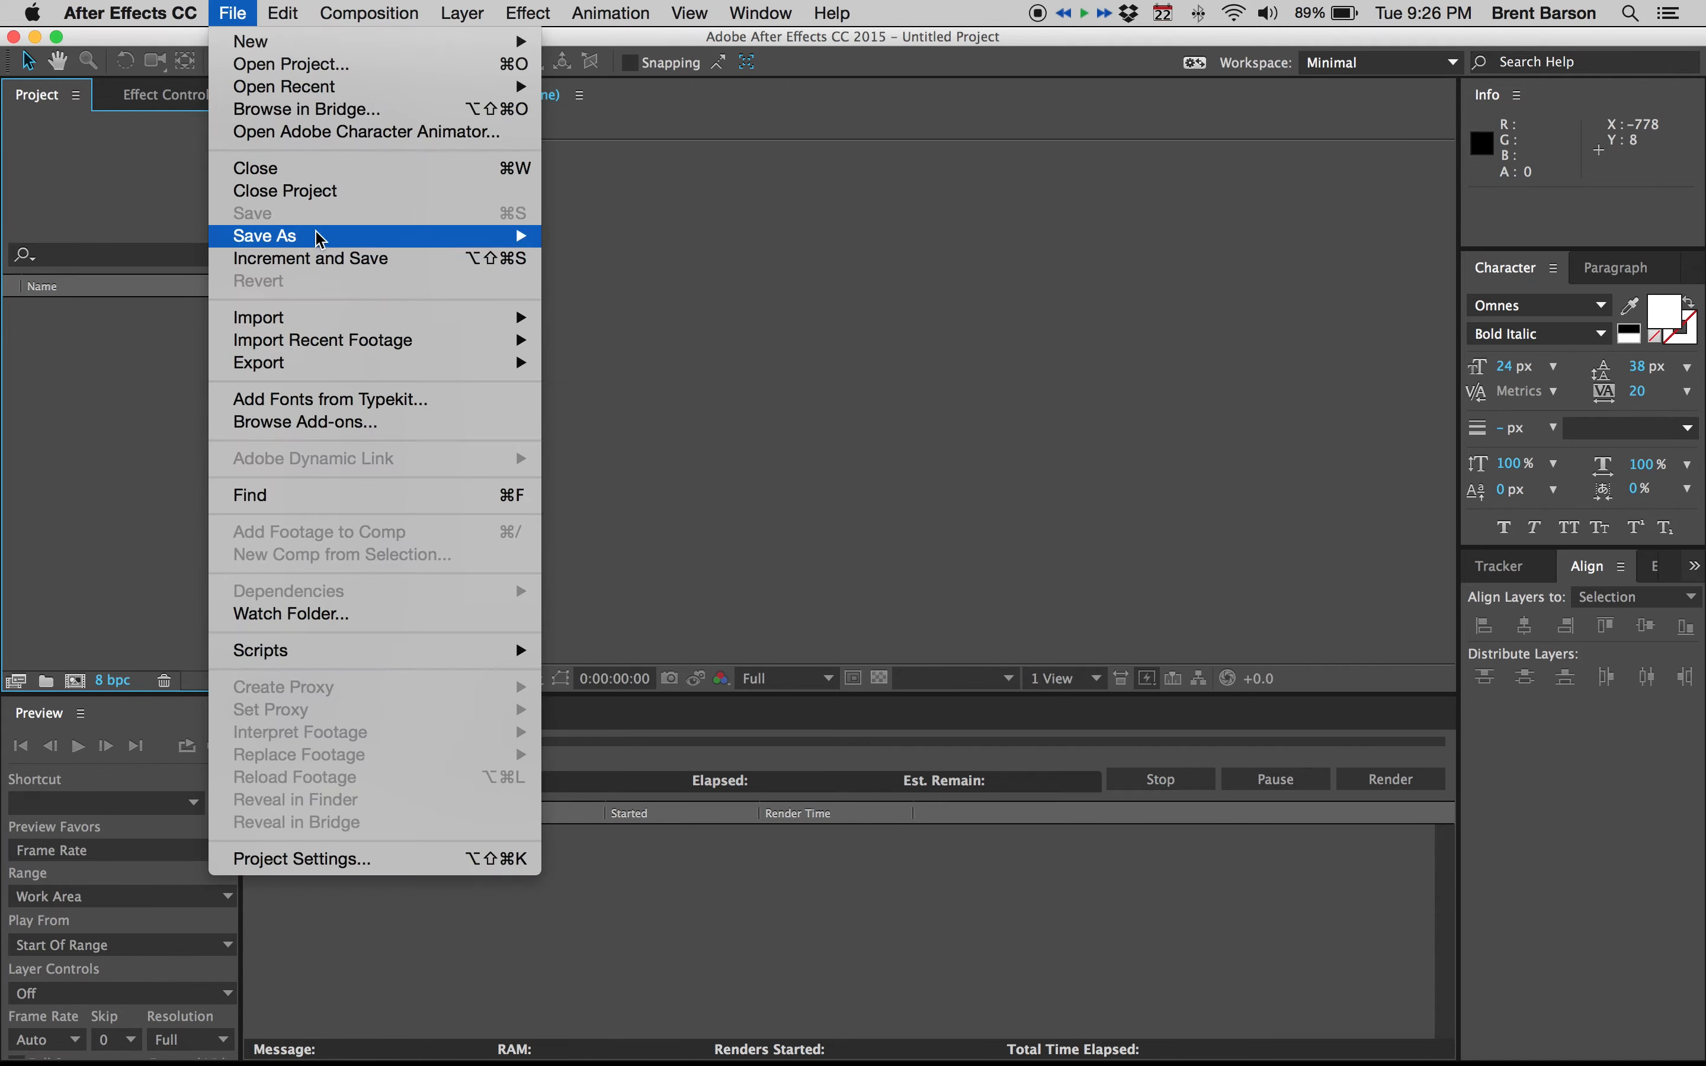
mouse_move(353, 318)
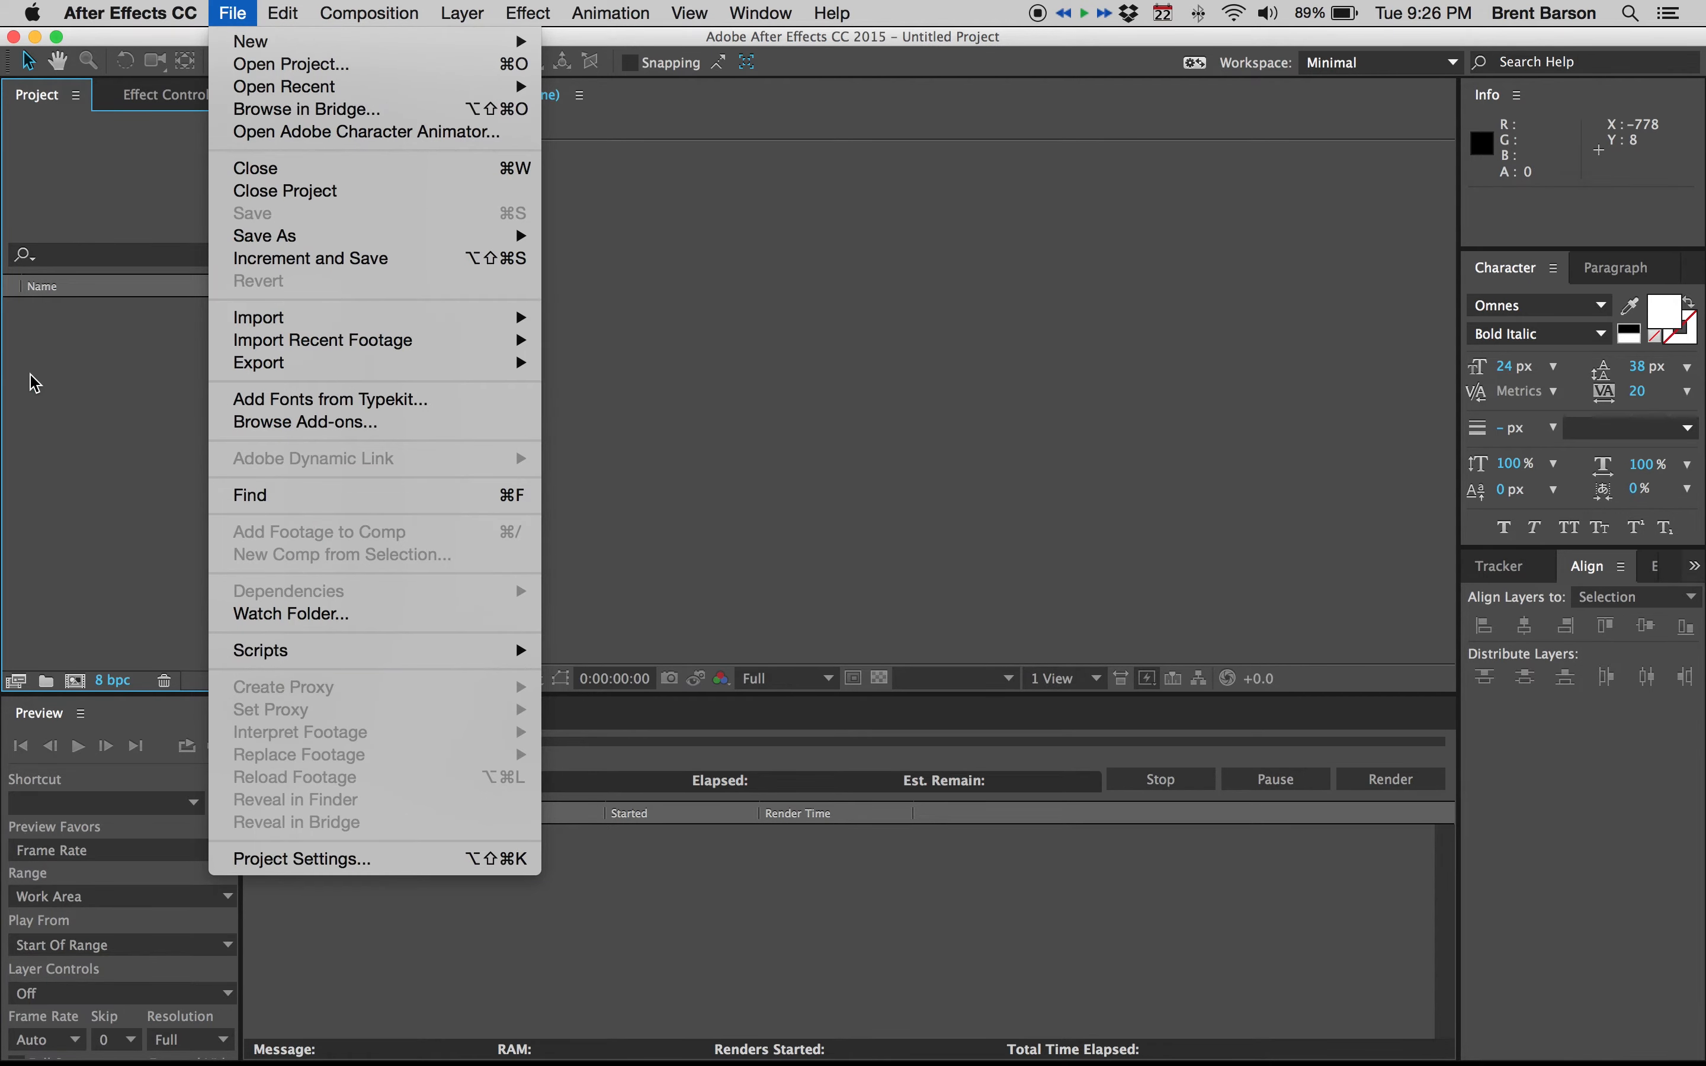
left_click(58, 376)
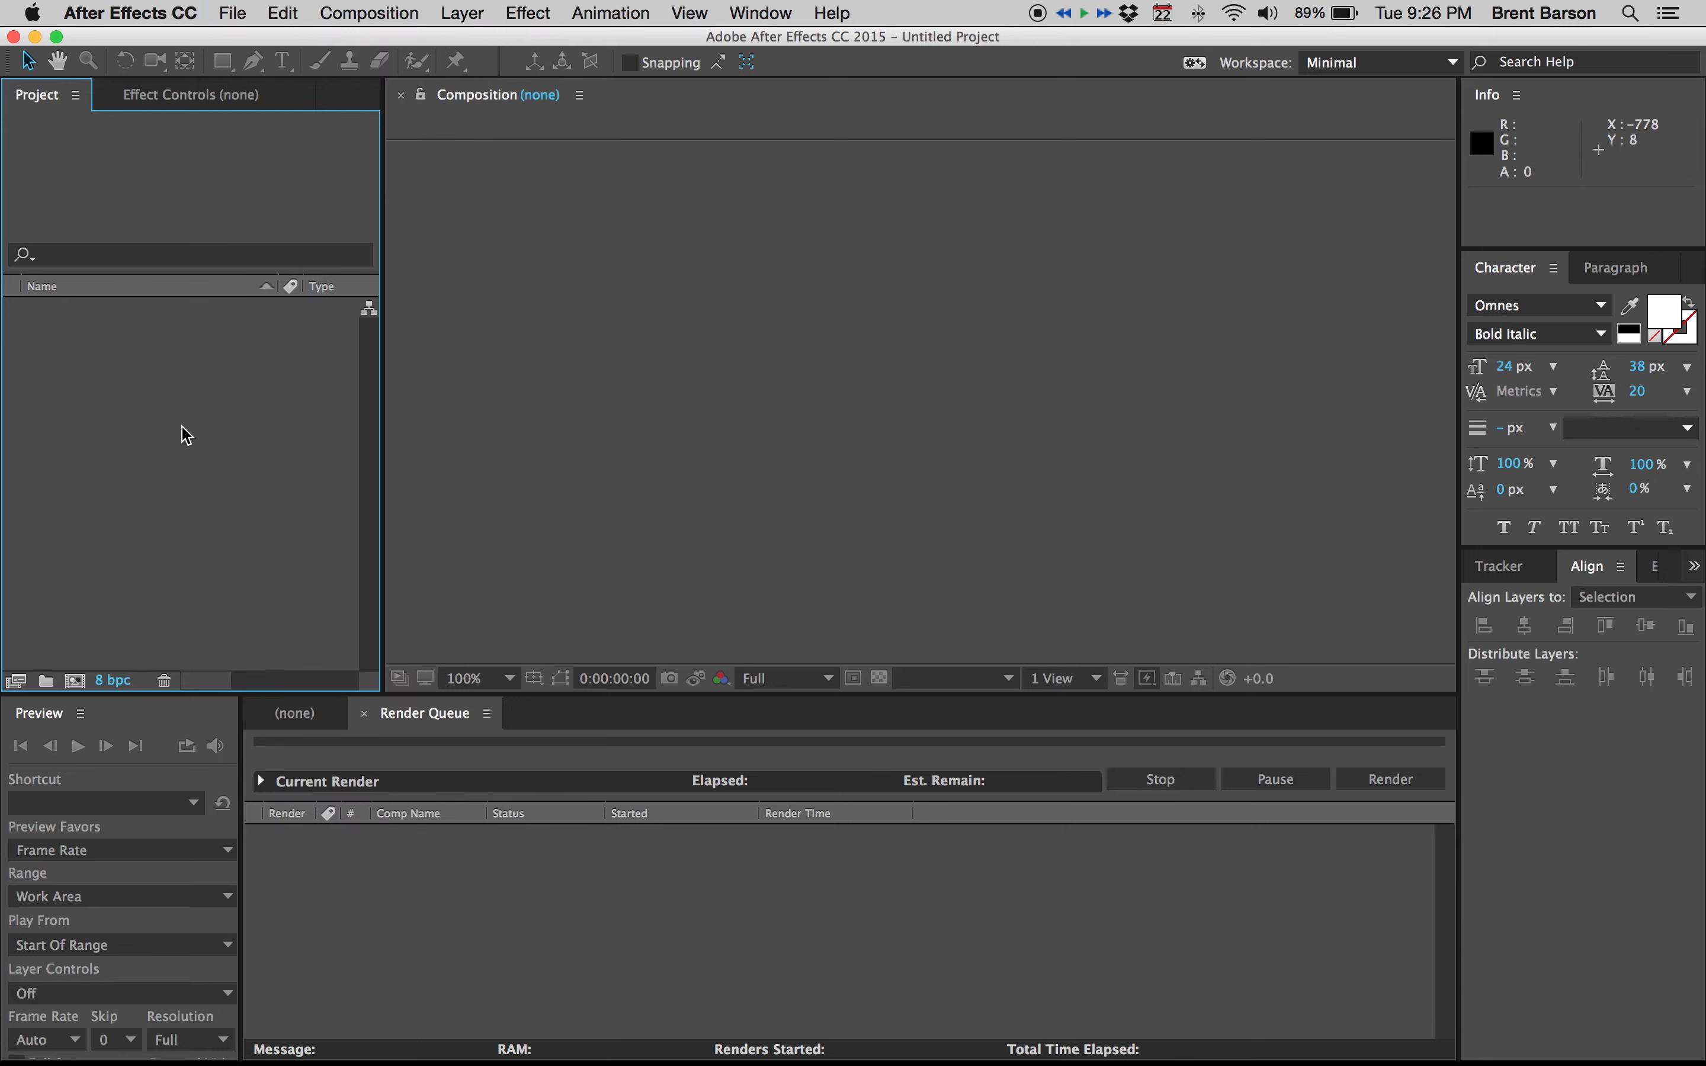
double_click(160, 462)
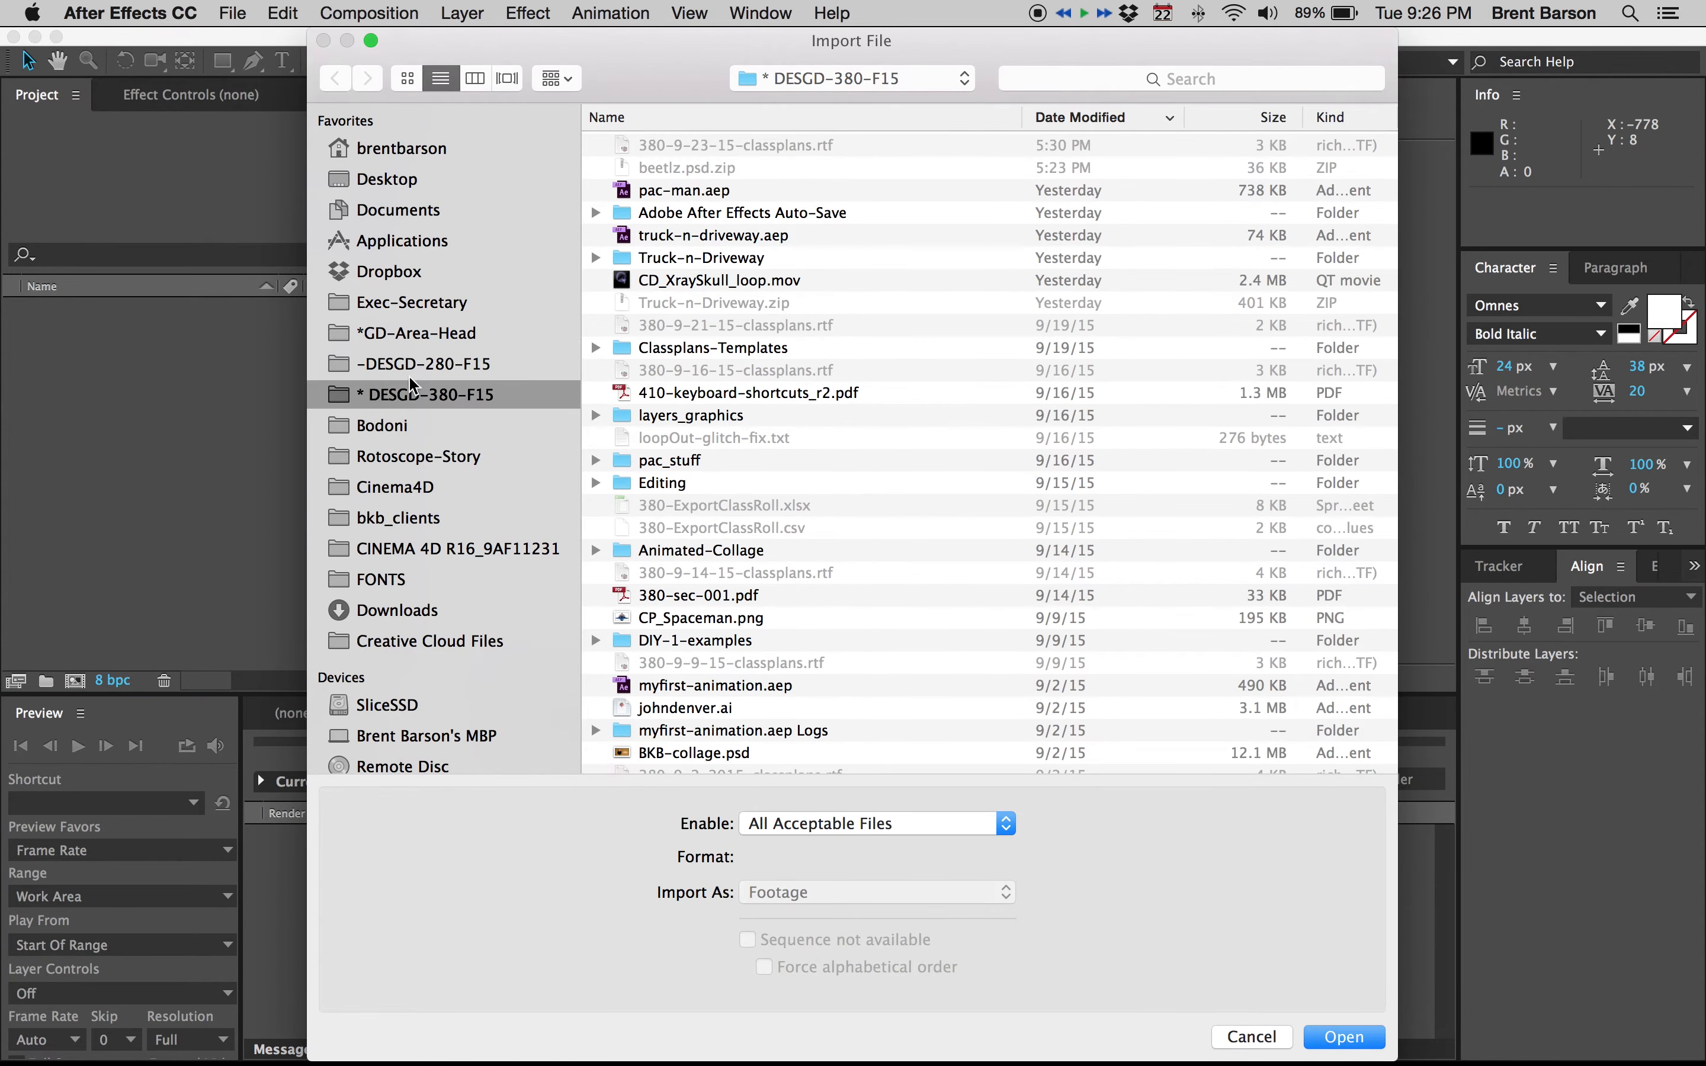
Step: Import anim8-pattern-tut.ai from the -DESGD-280-F15 folder as Composition – Retain Layer Sizes
left_click(429, 363)
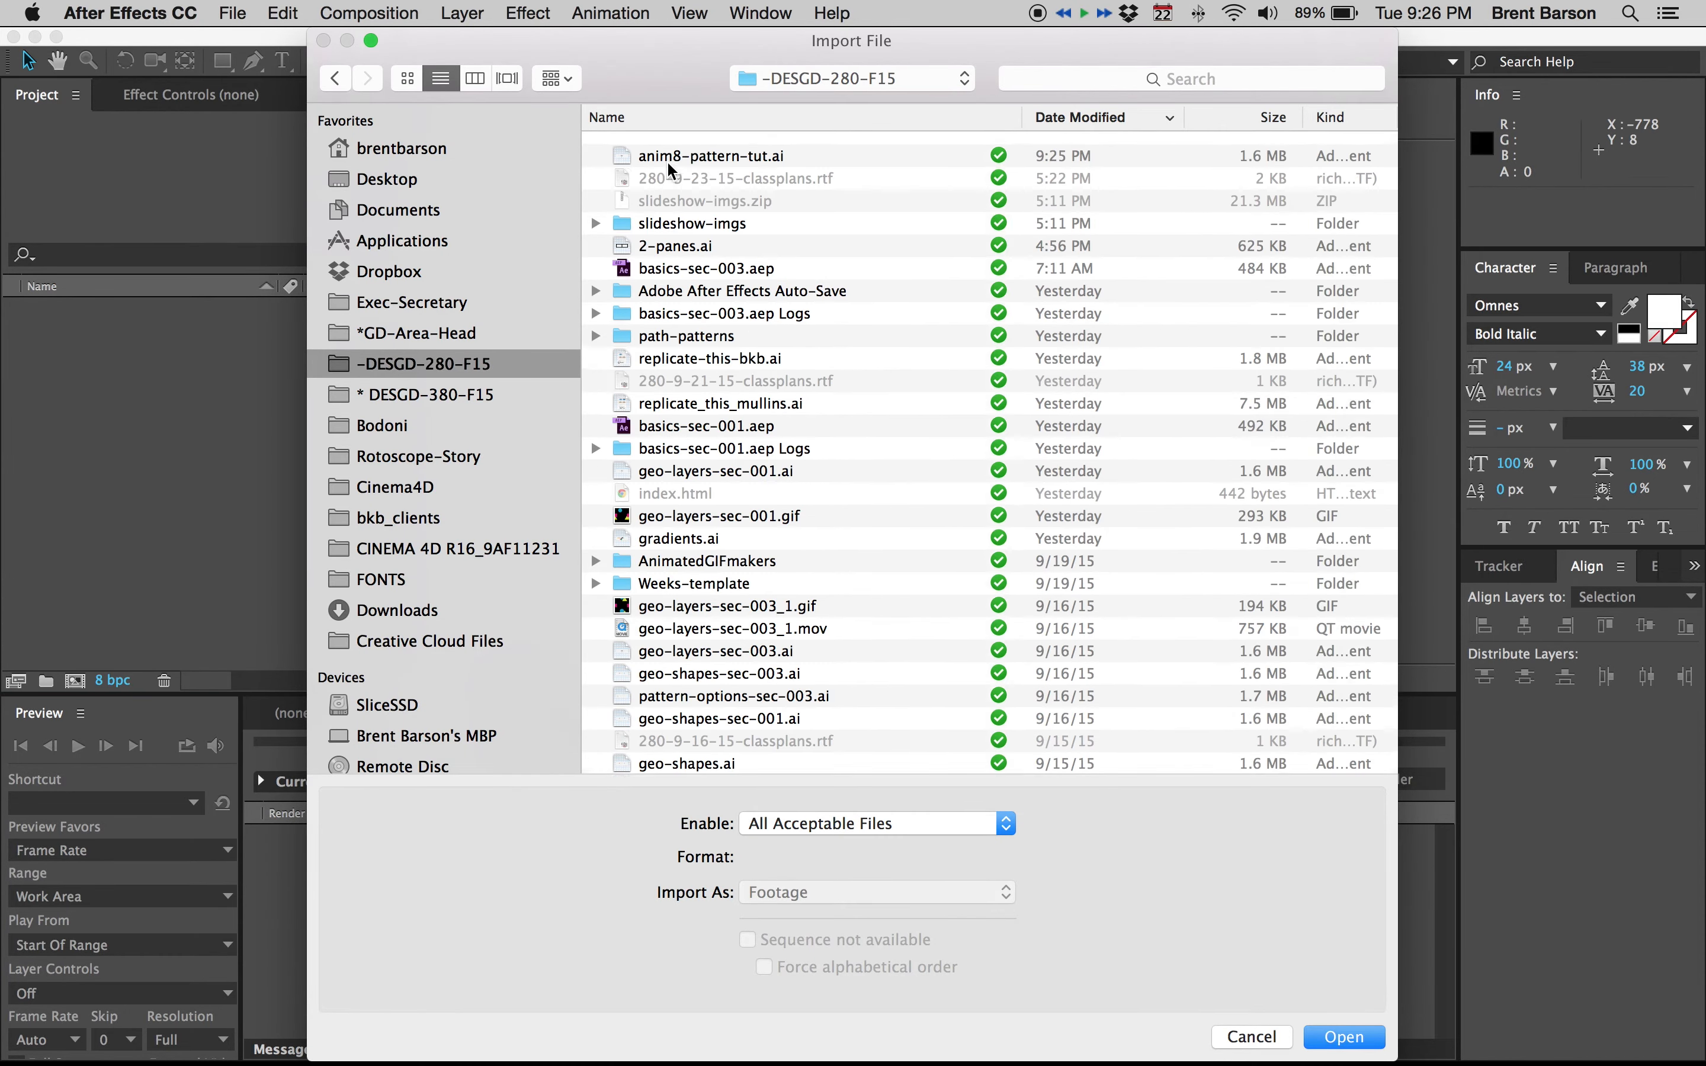
left_click(693, 144)
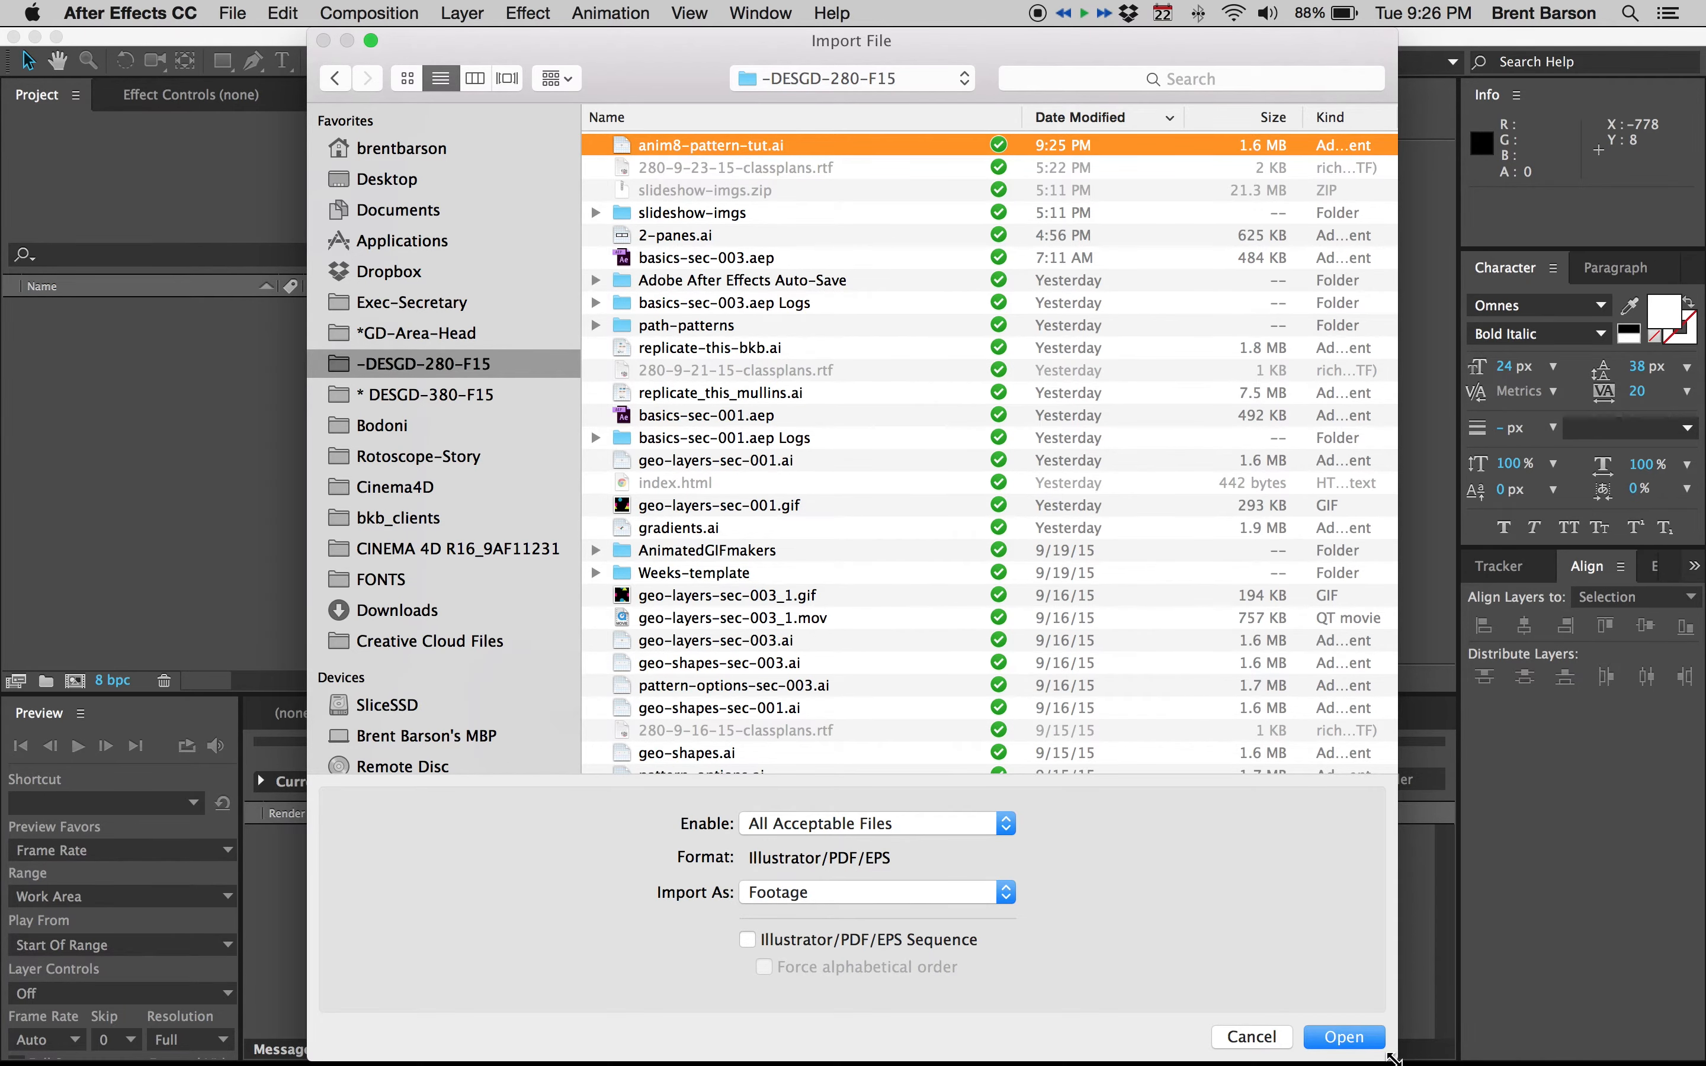
left_click_drag(1392, 1058, 1304, 966)
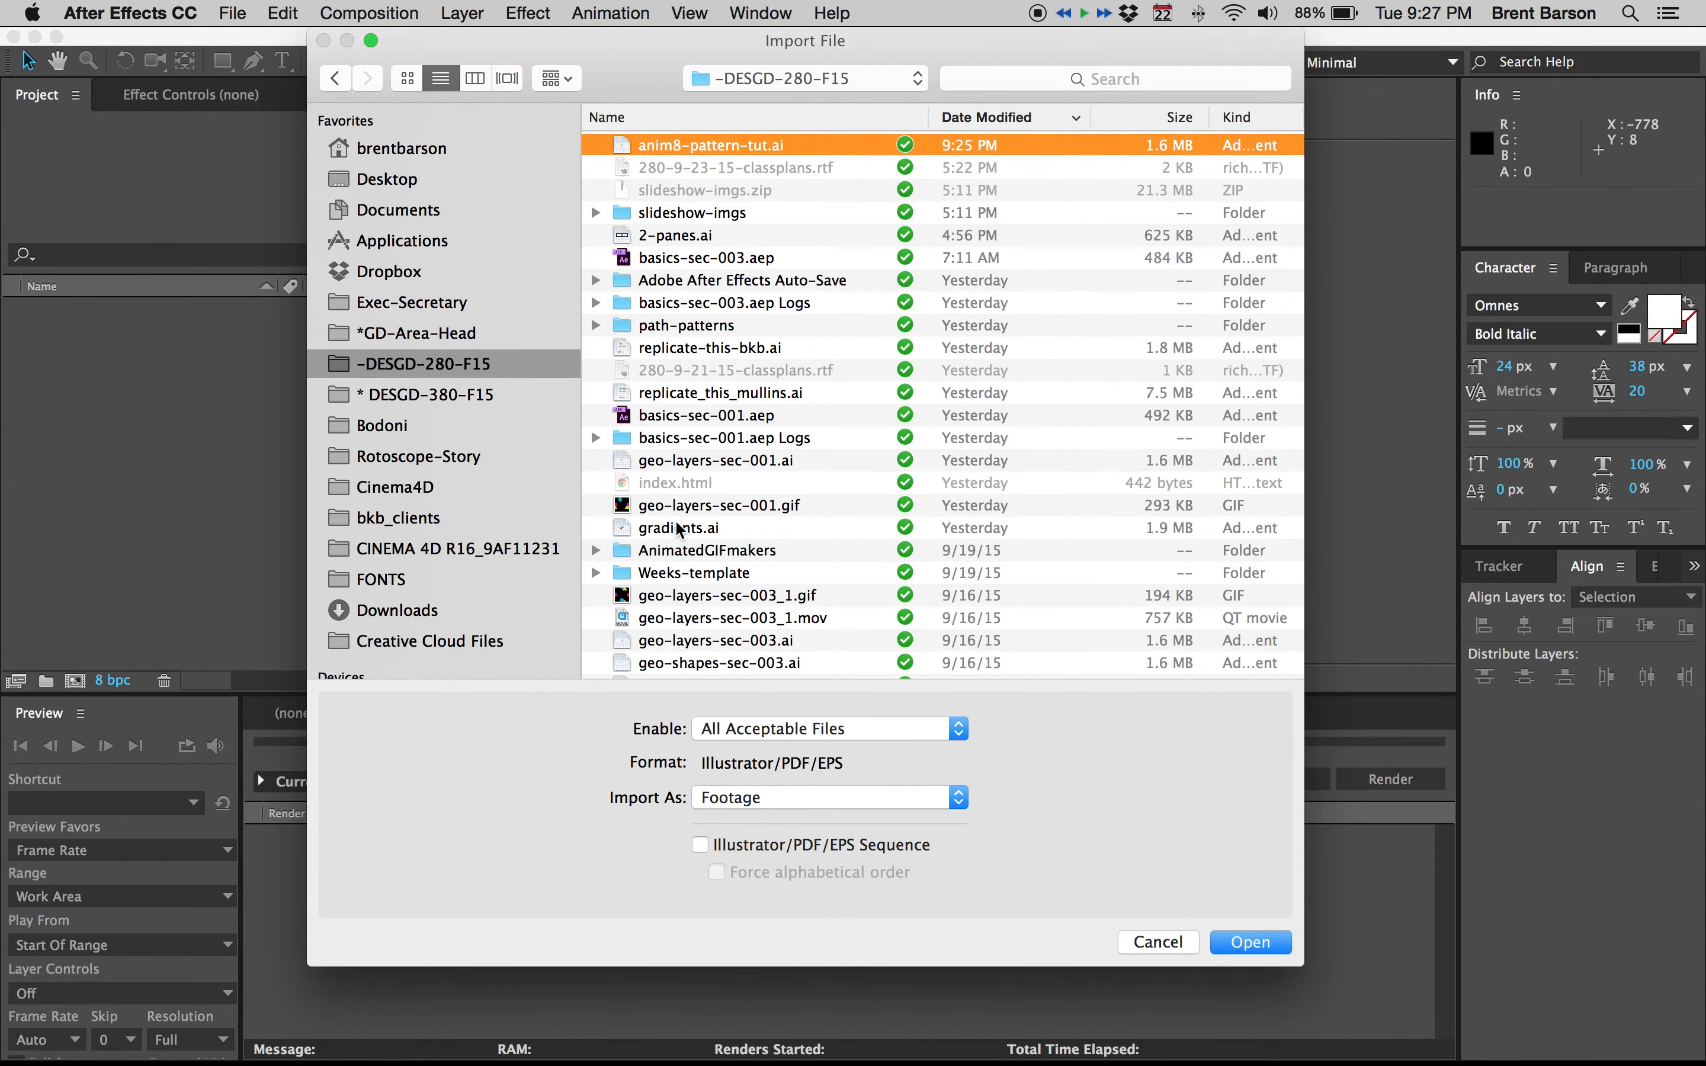
left_click(749, 796)
left_click(768, 843)
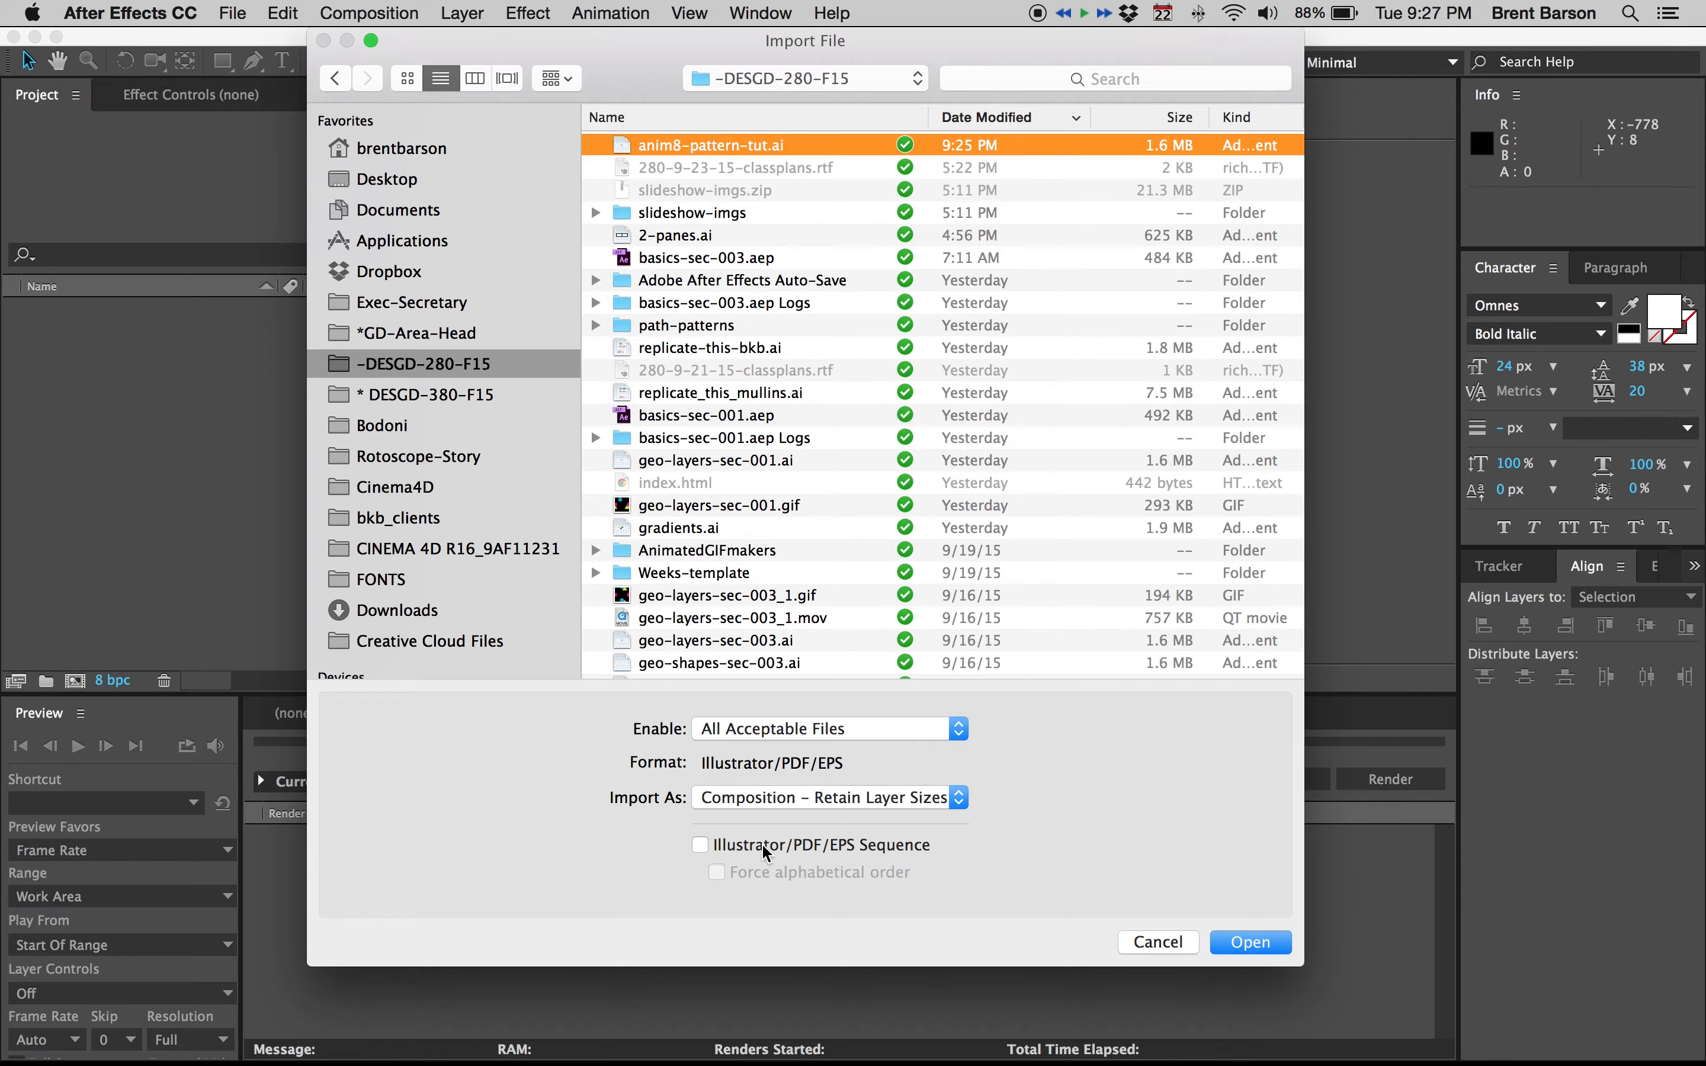
left_click(1251, 942)
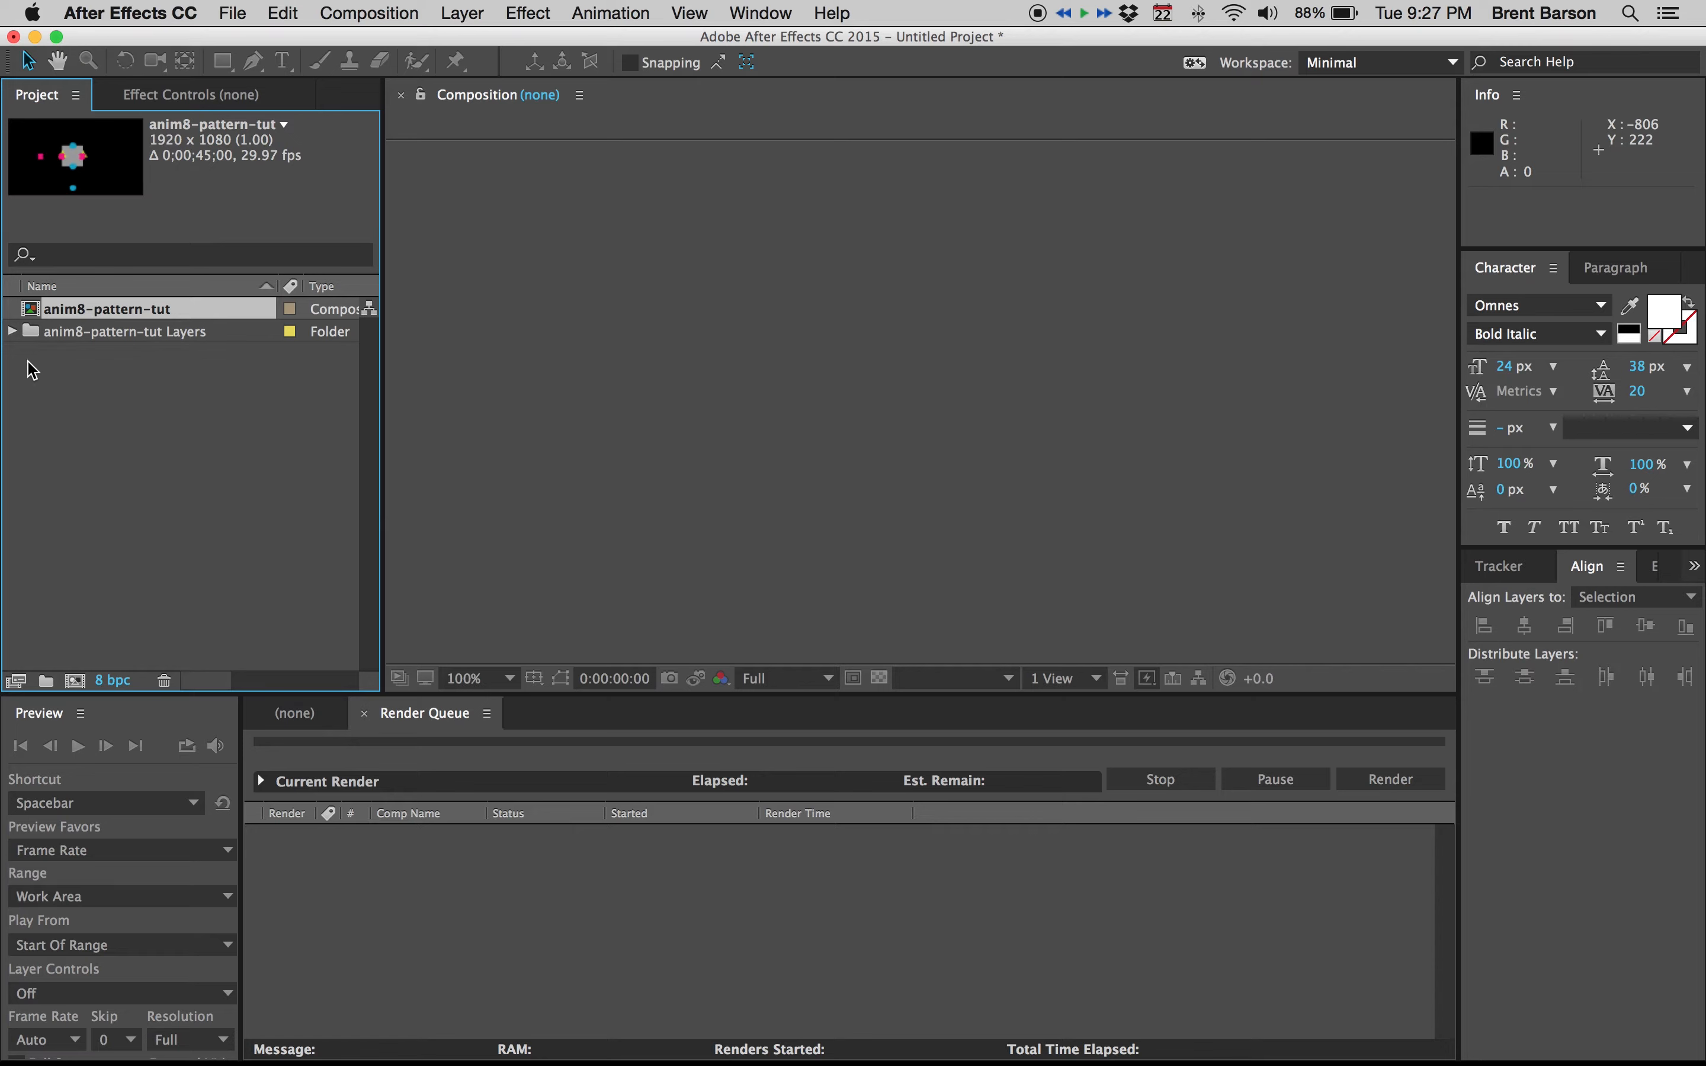
Step: Look through the imported layer files in the anim8-pattern-tut Layers folder, and collapse it again
left_click(13, 332)
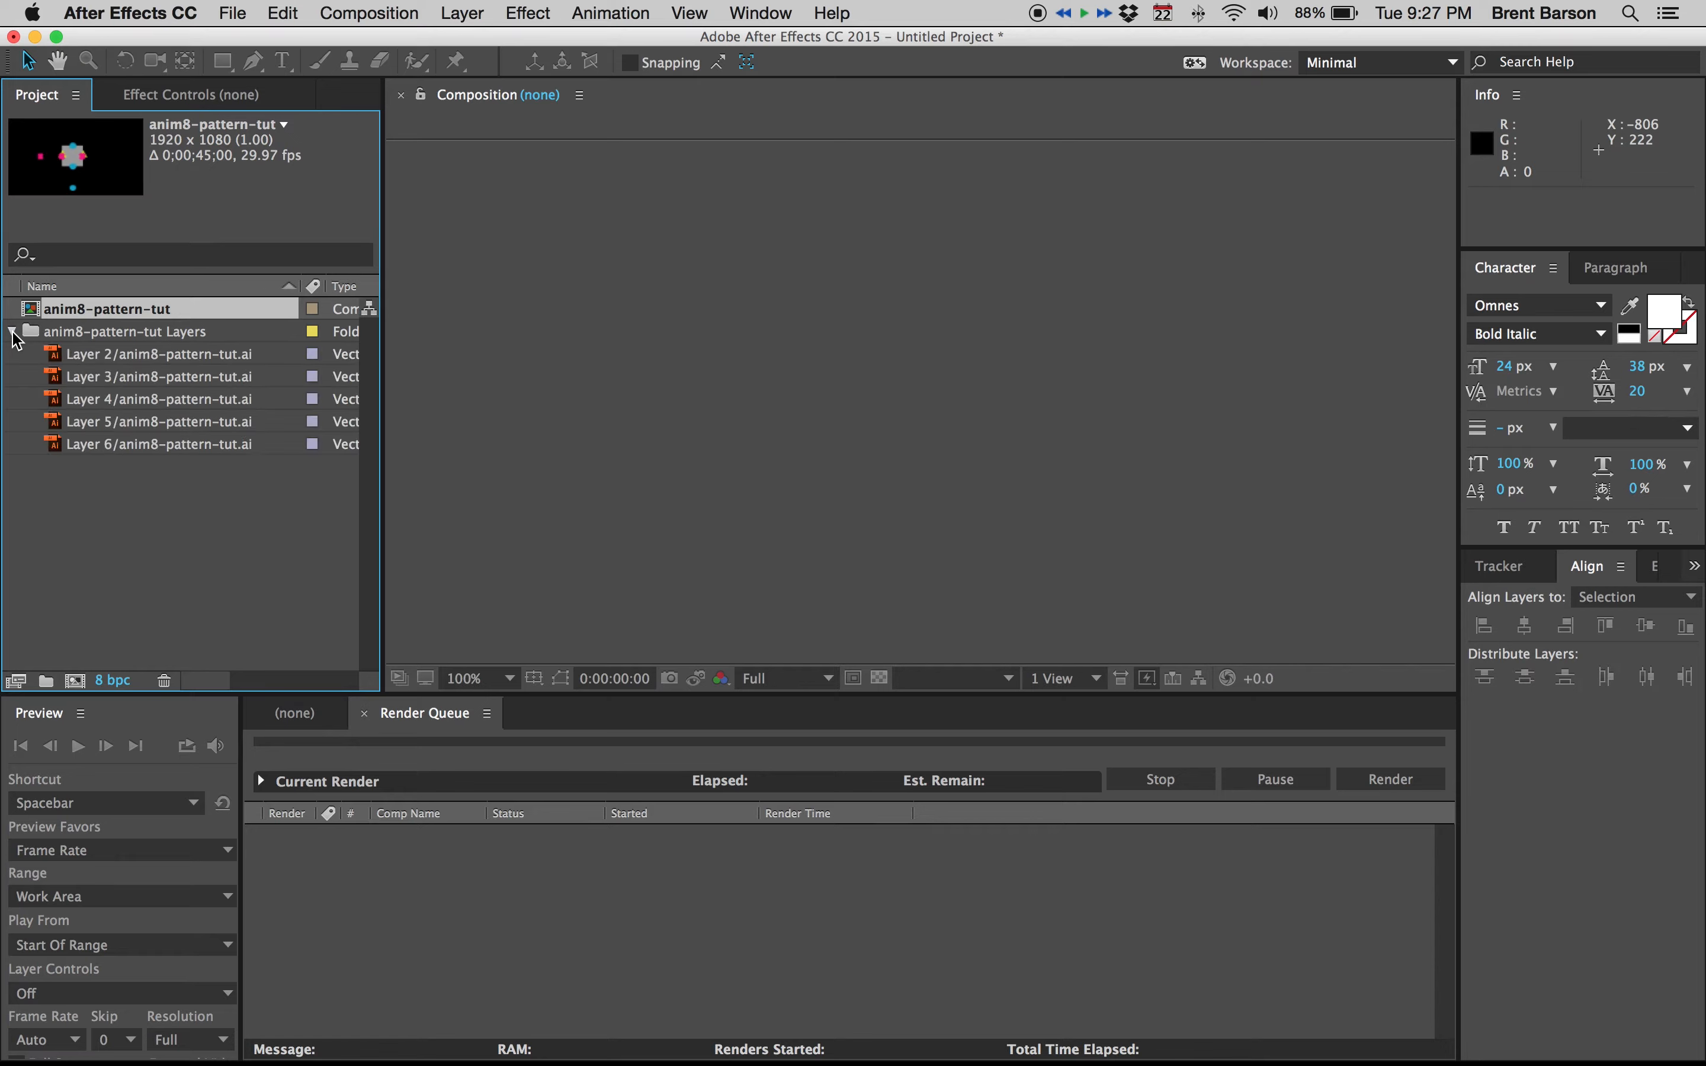
left_click(115, 357)
left_click(118, 377)
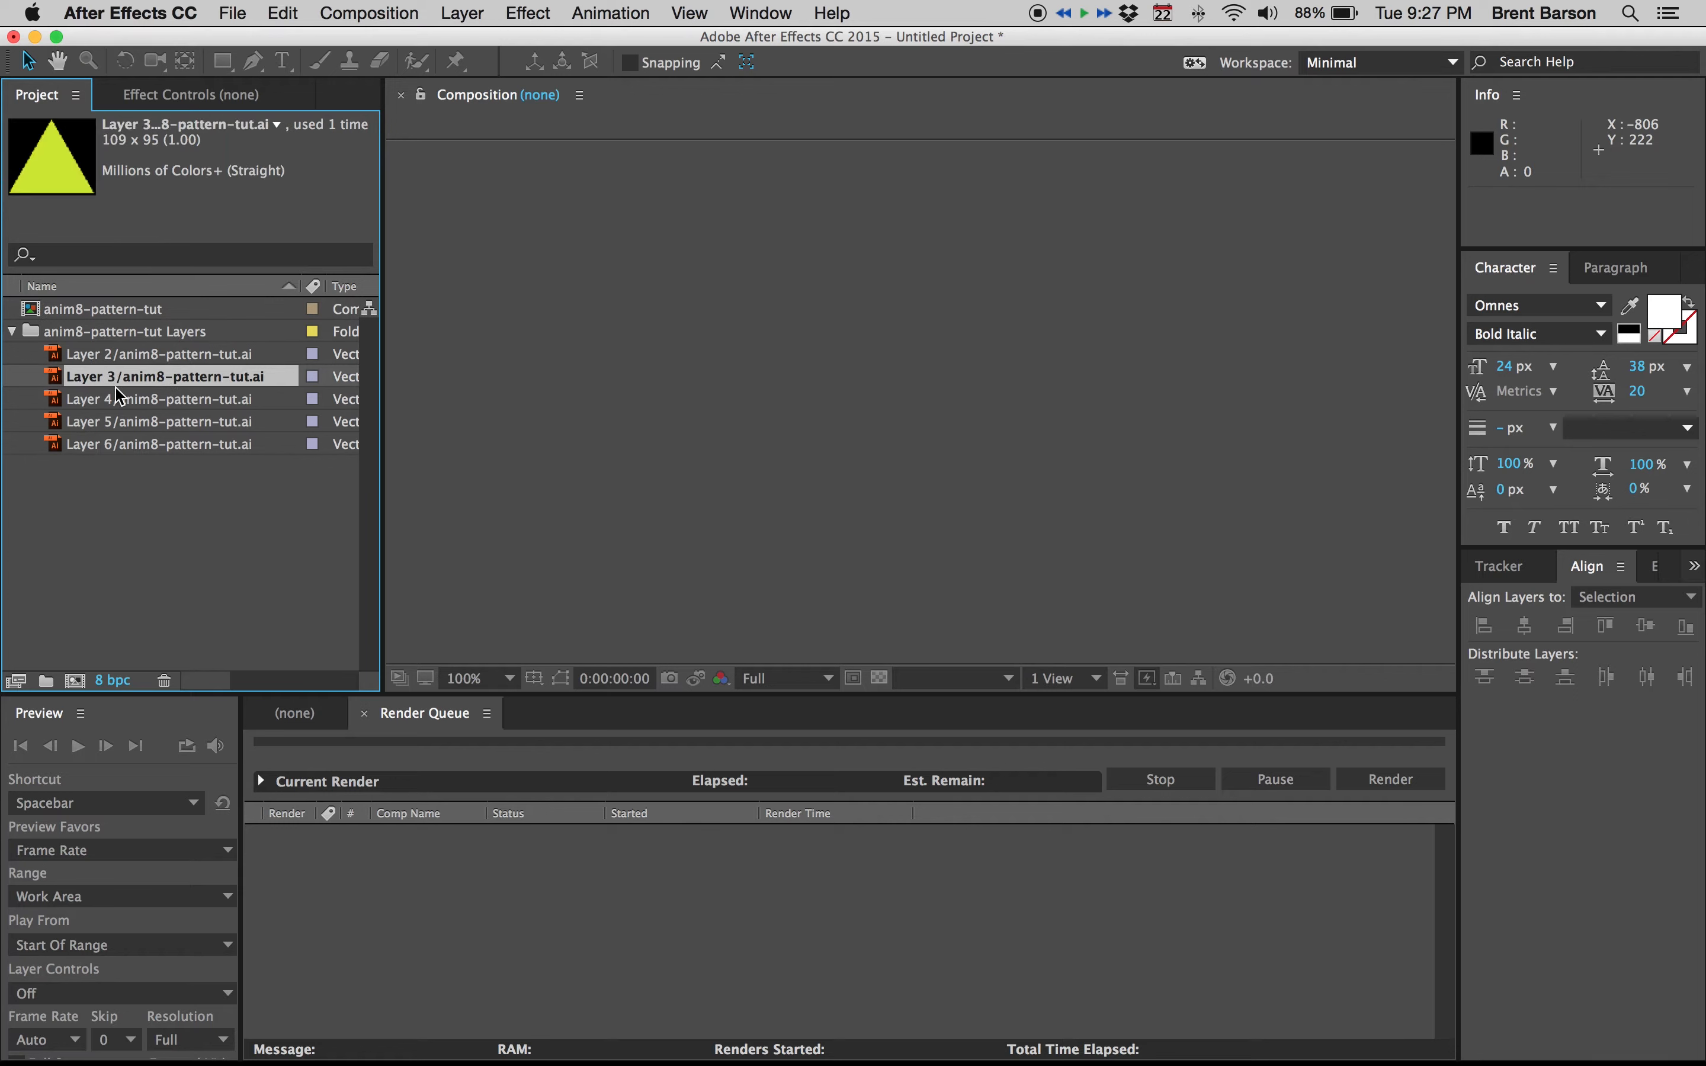
left_click(12, 331)
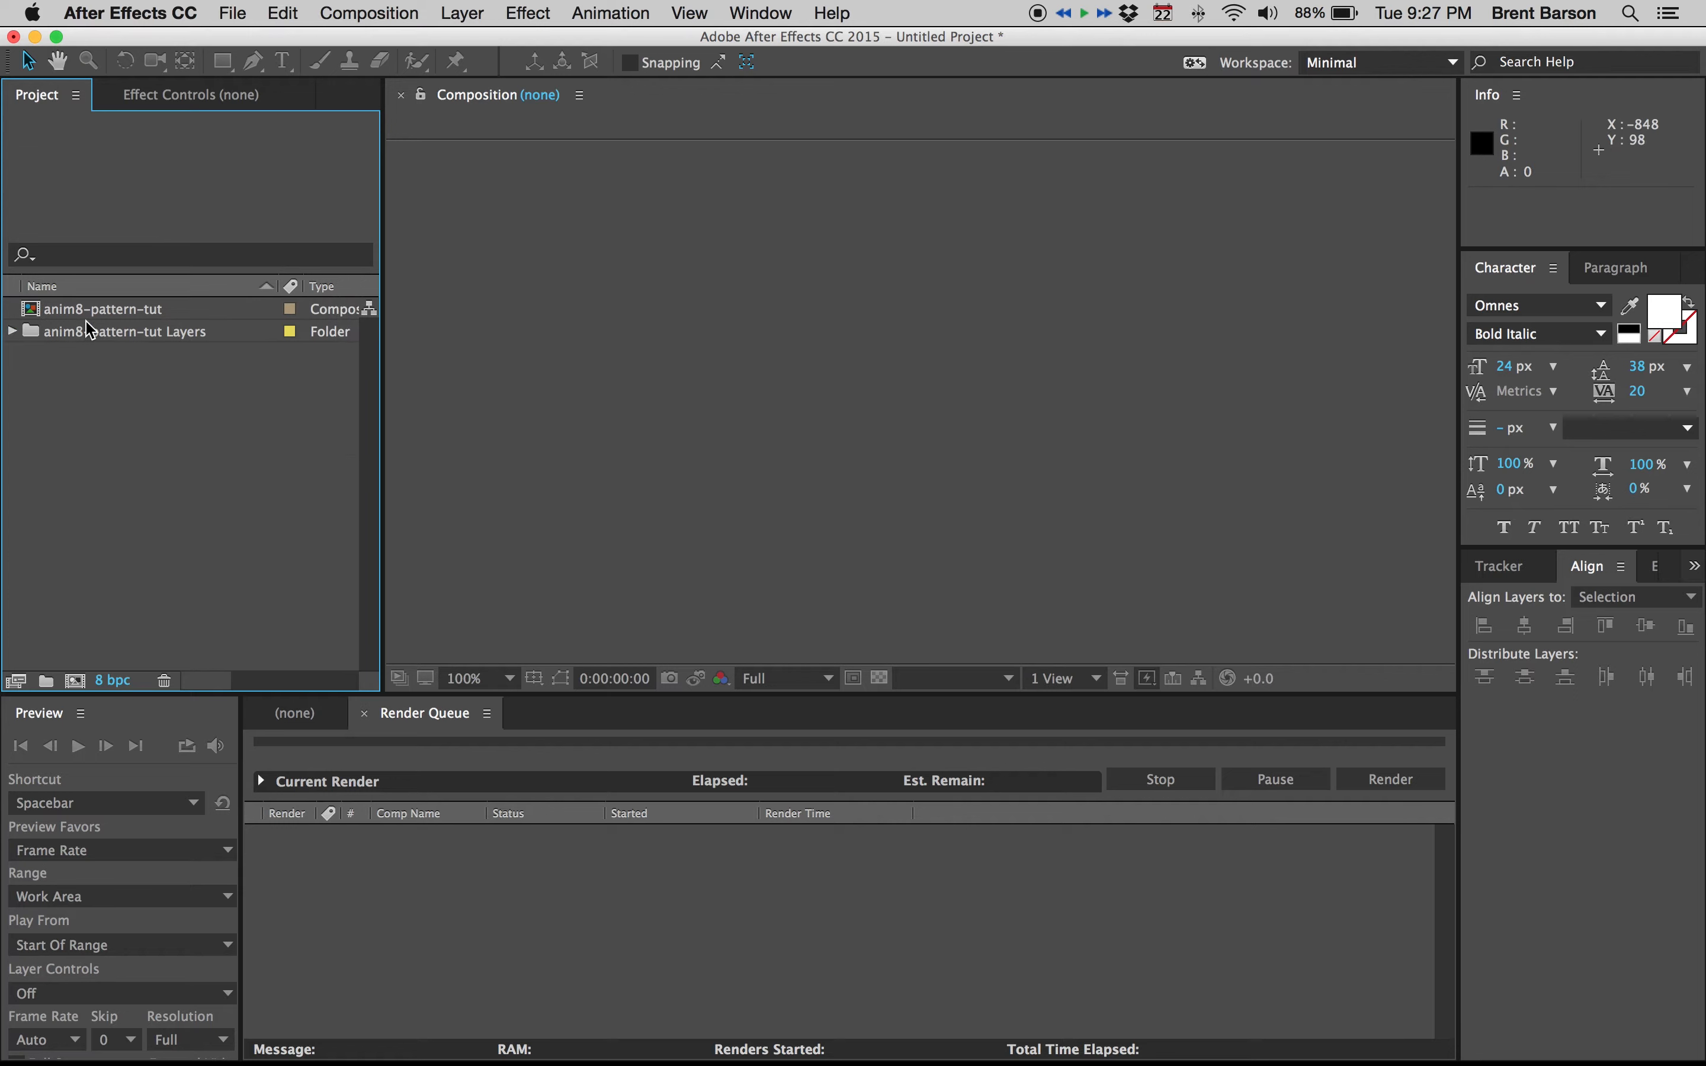
Step: Open the anim8-pattern-tut composition, enlarge its viewer area and fit the whole frame in it
double_click(31, 310)
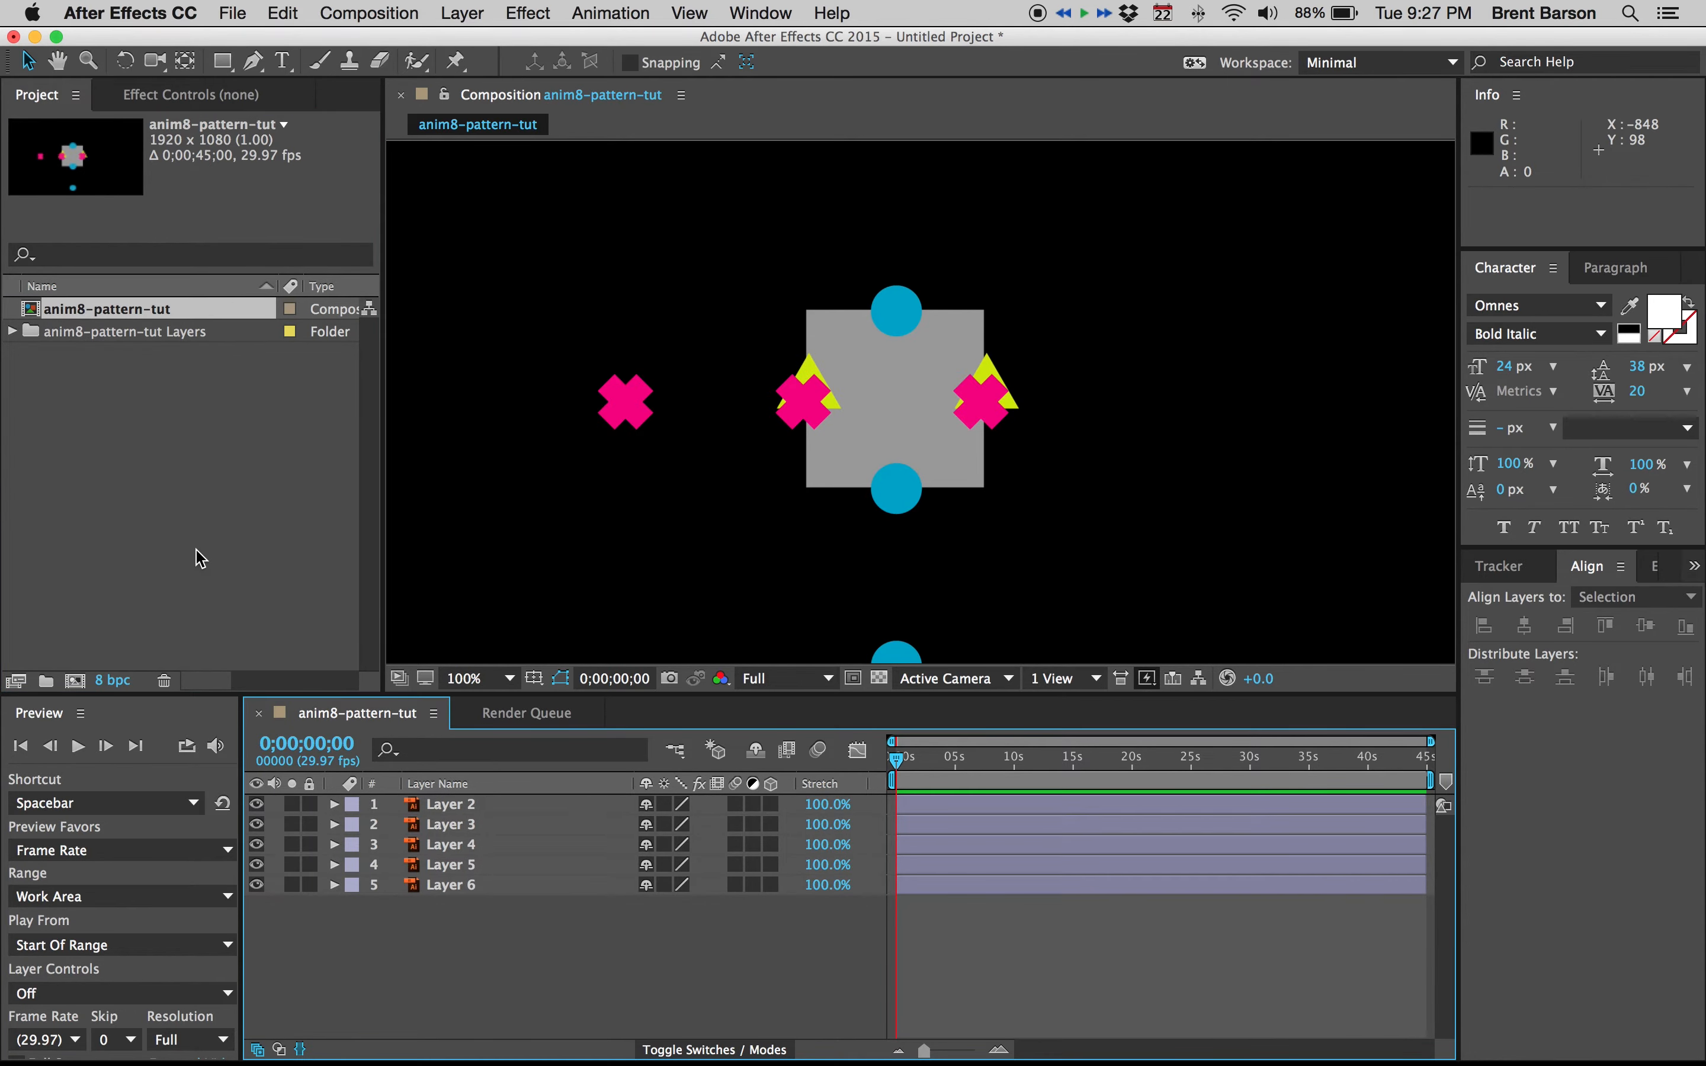
left_click_drag(486, 698, 489, 789)
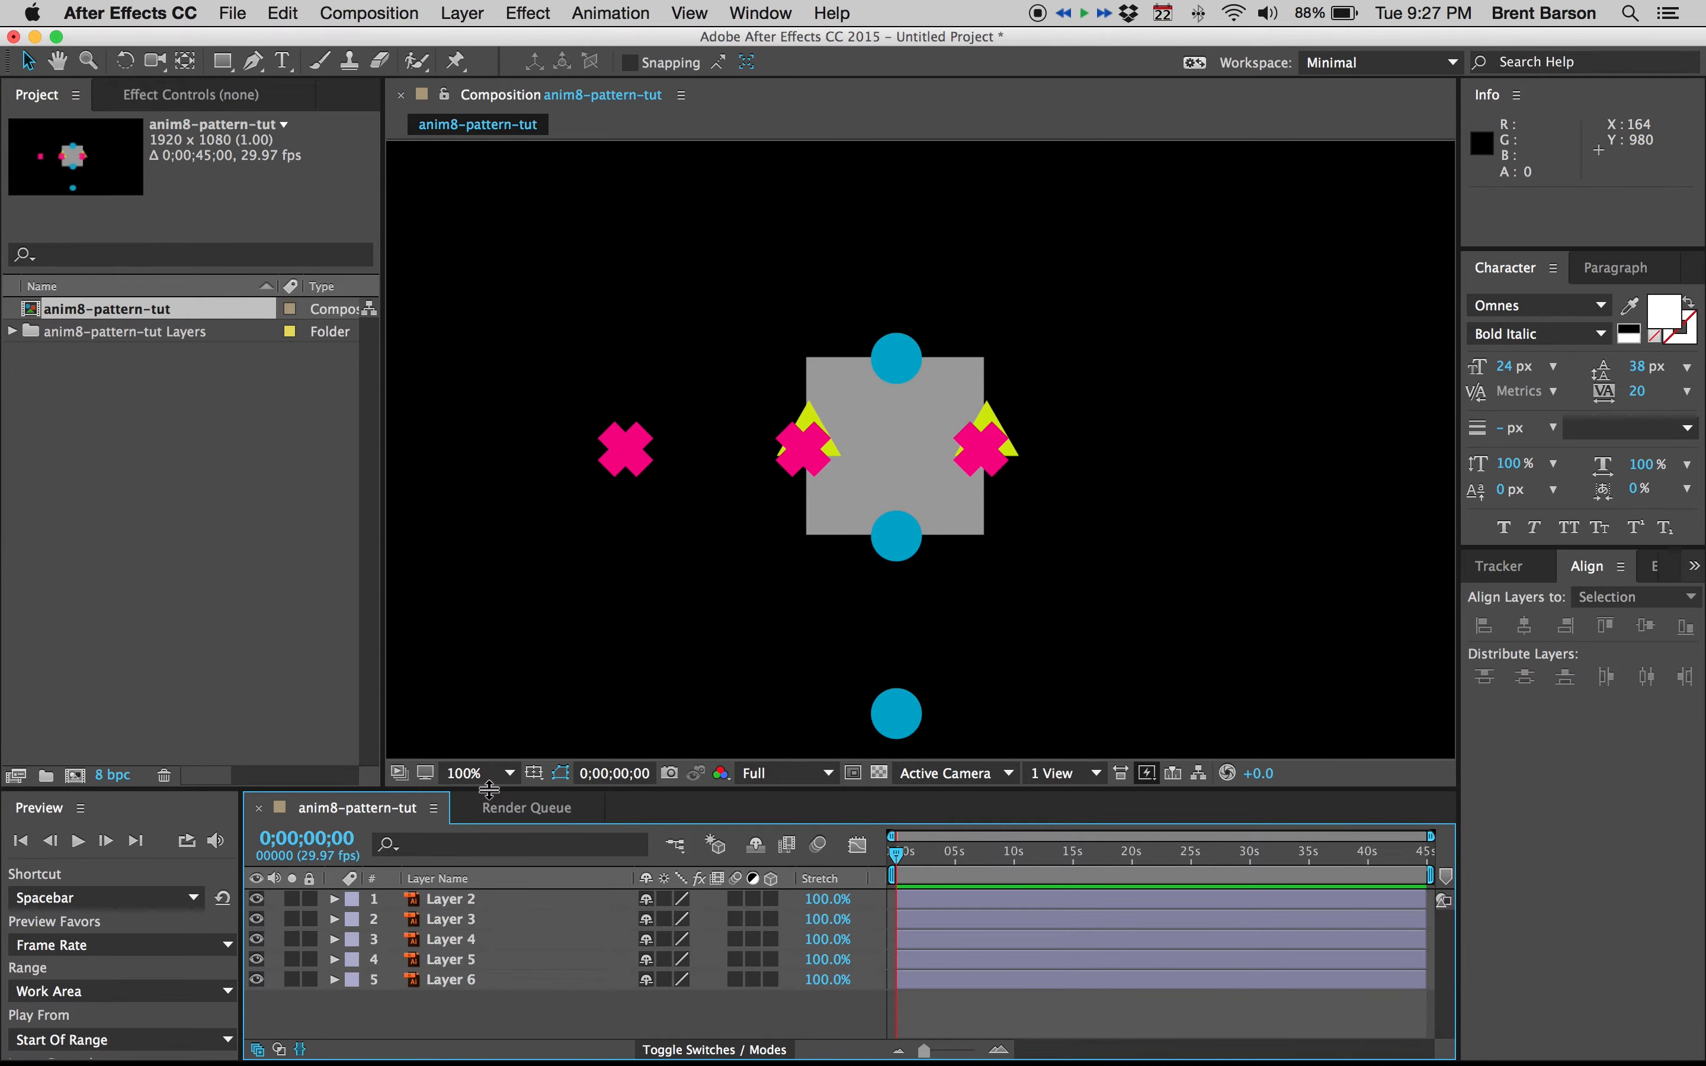
key("comma")
key("shift+slash")
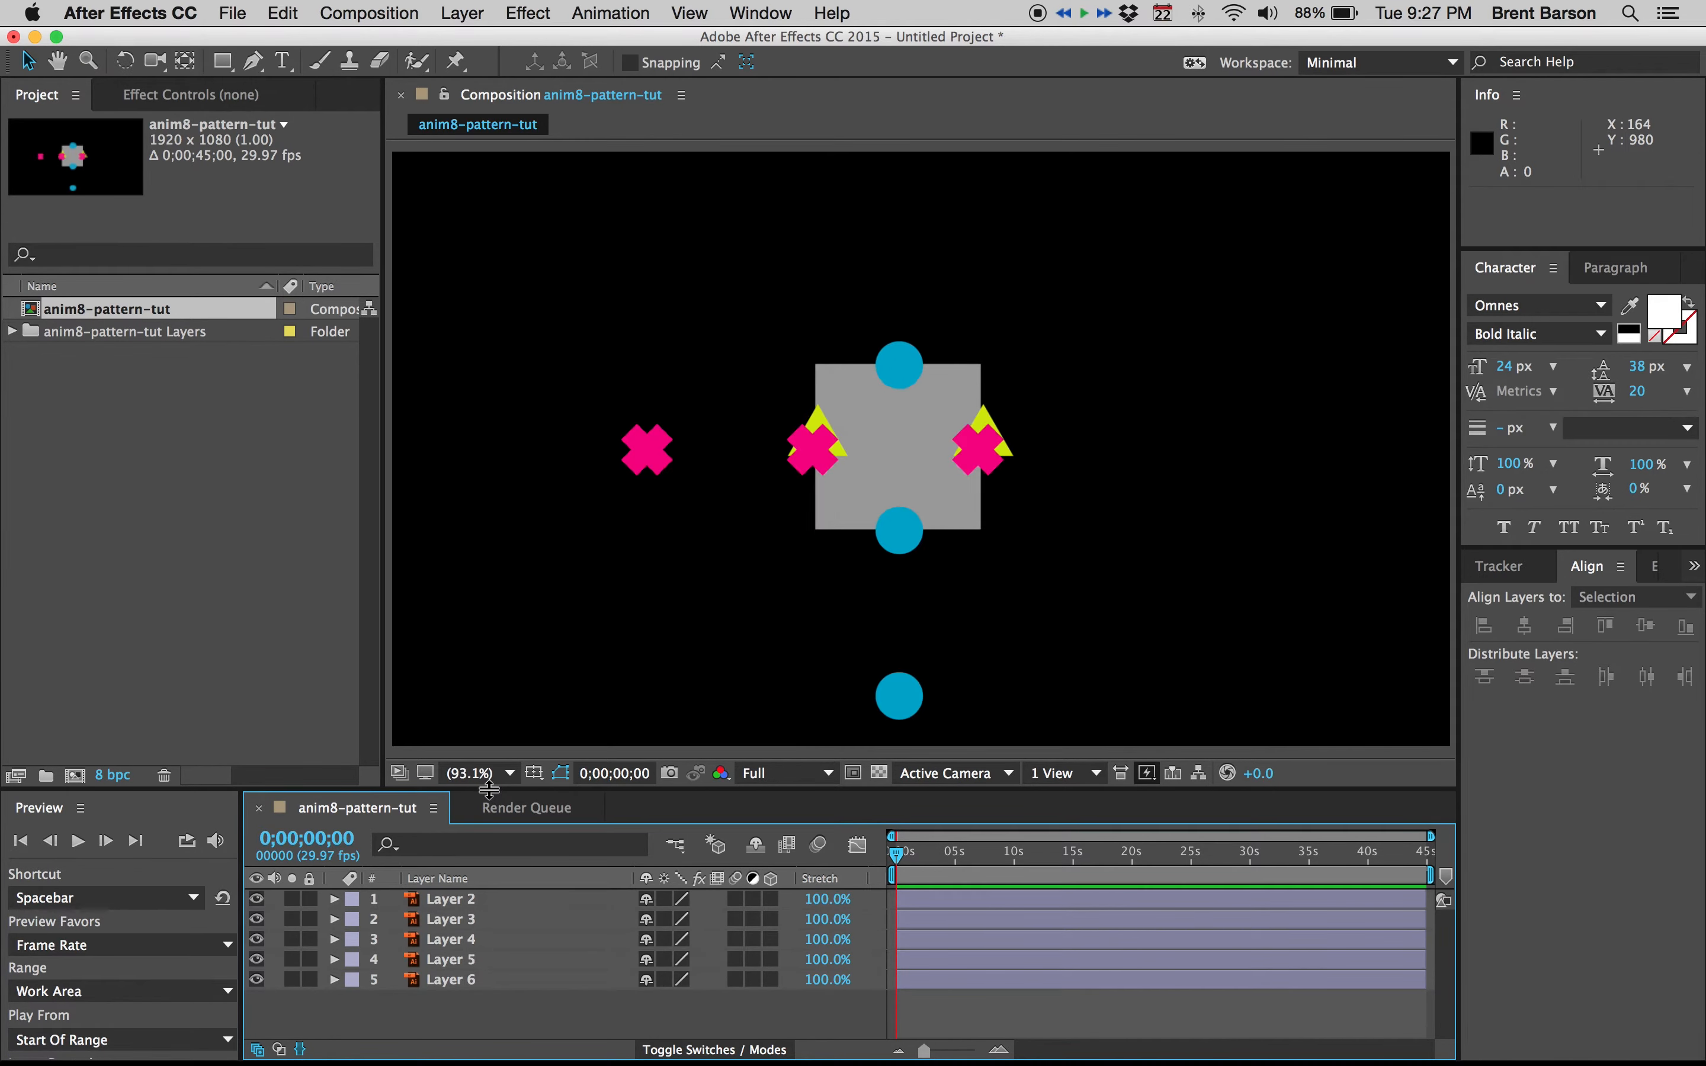
Step: Rename Layer 6, which holds the grey square, as guide
left_click(204, 402)
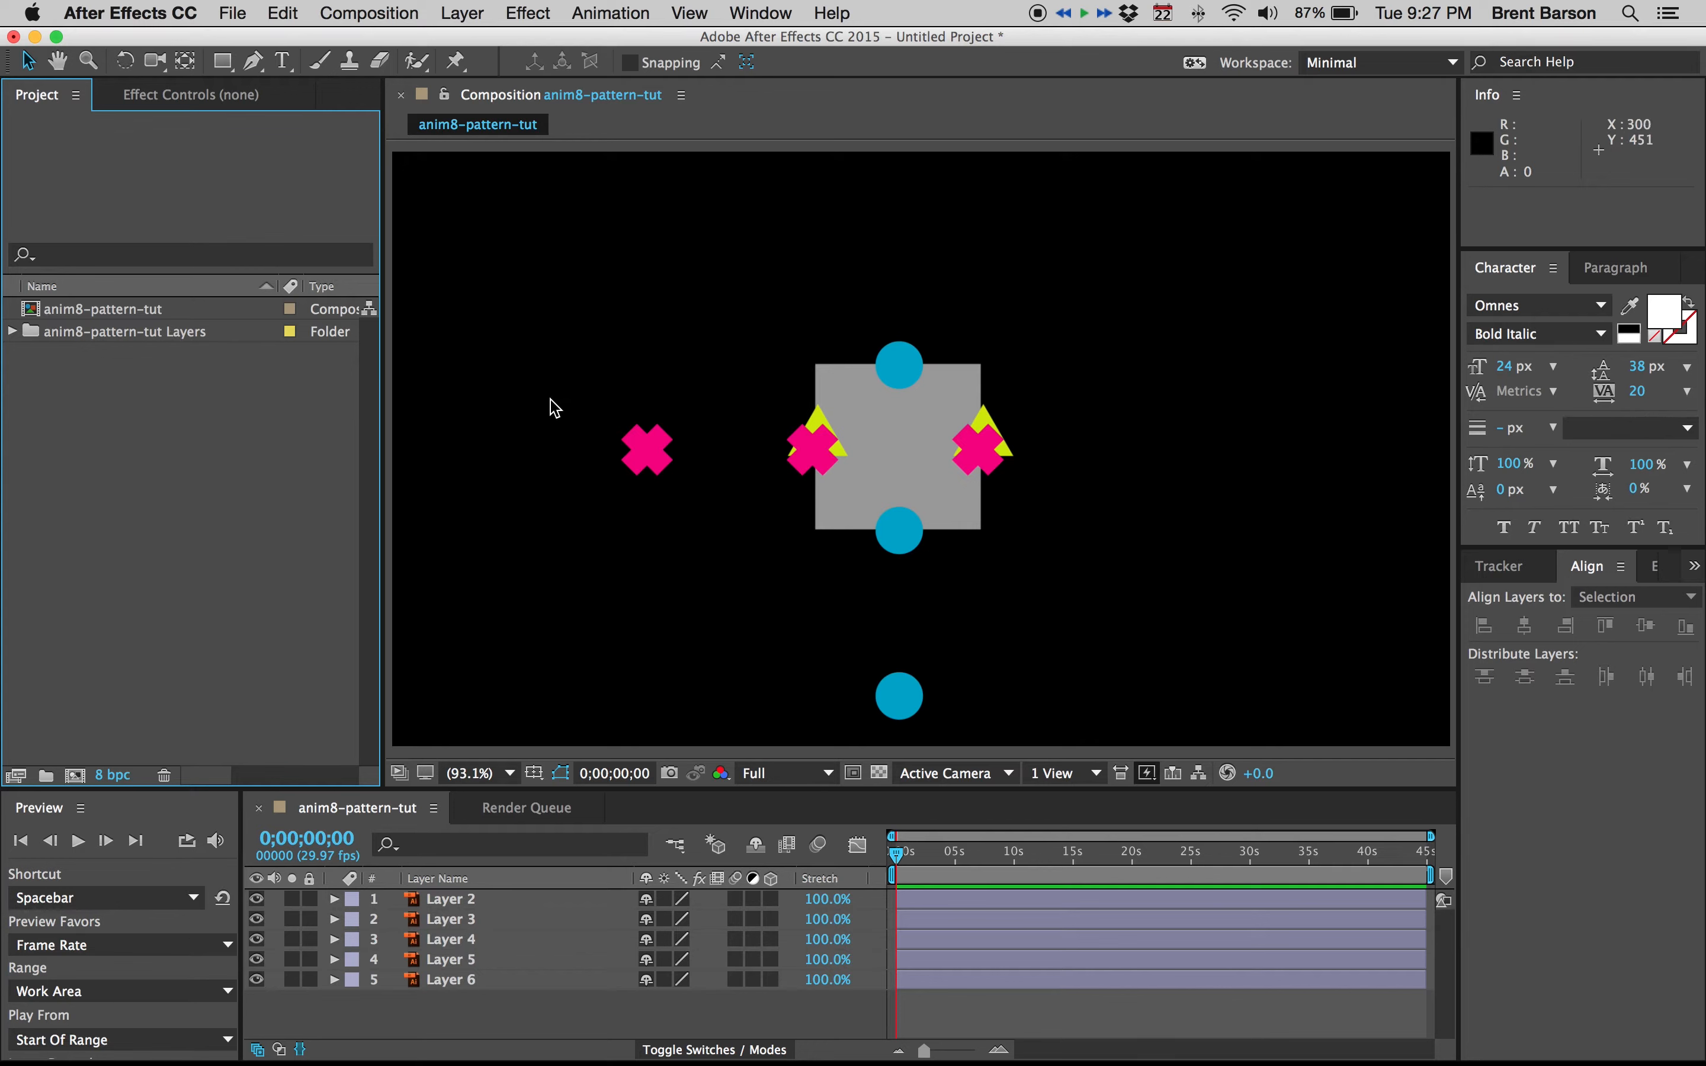
left_click(449, 982)
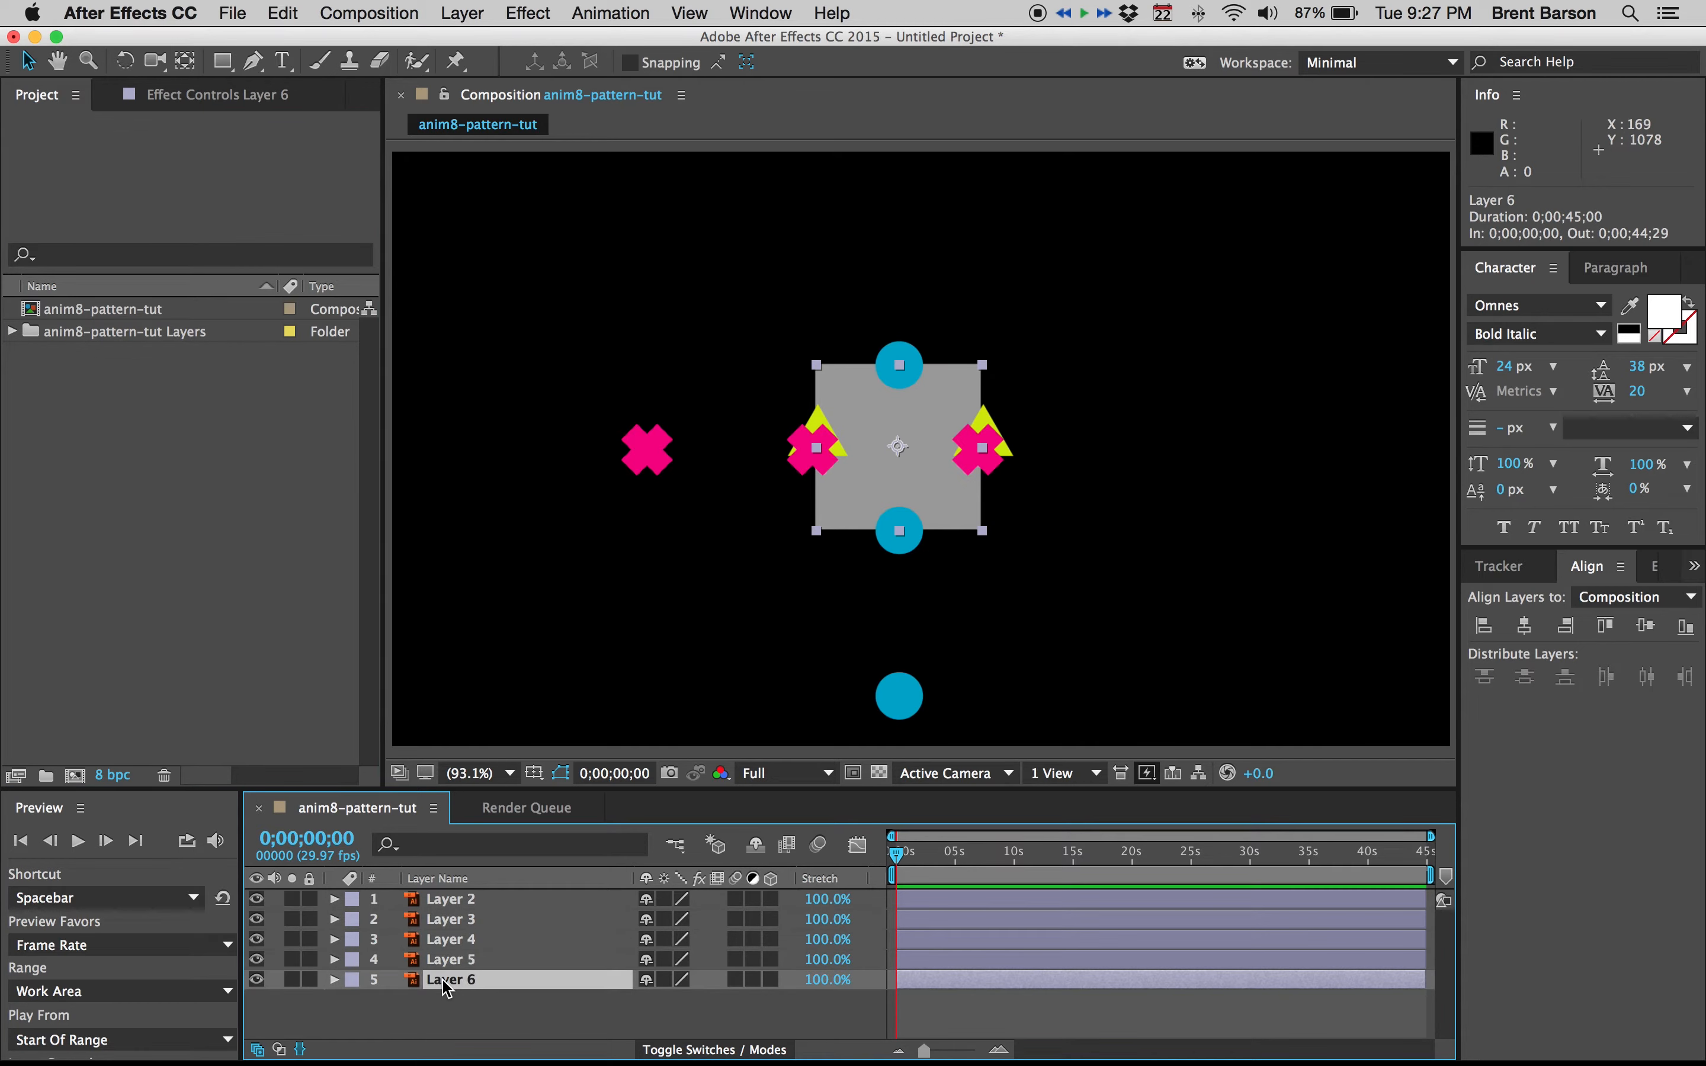
key("Return")
type("guide")
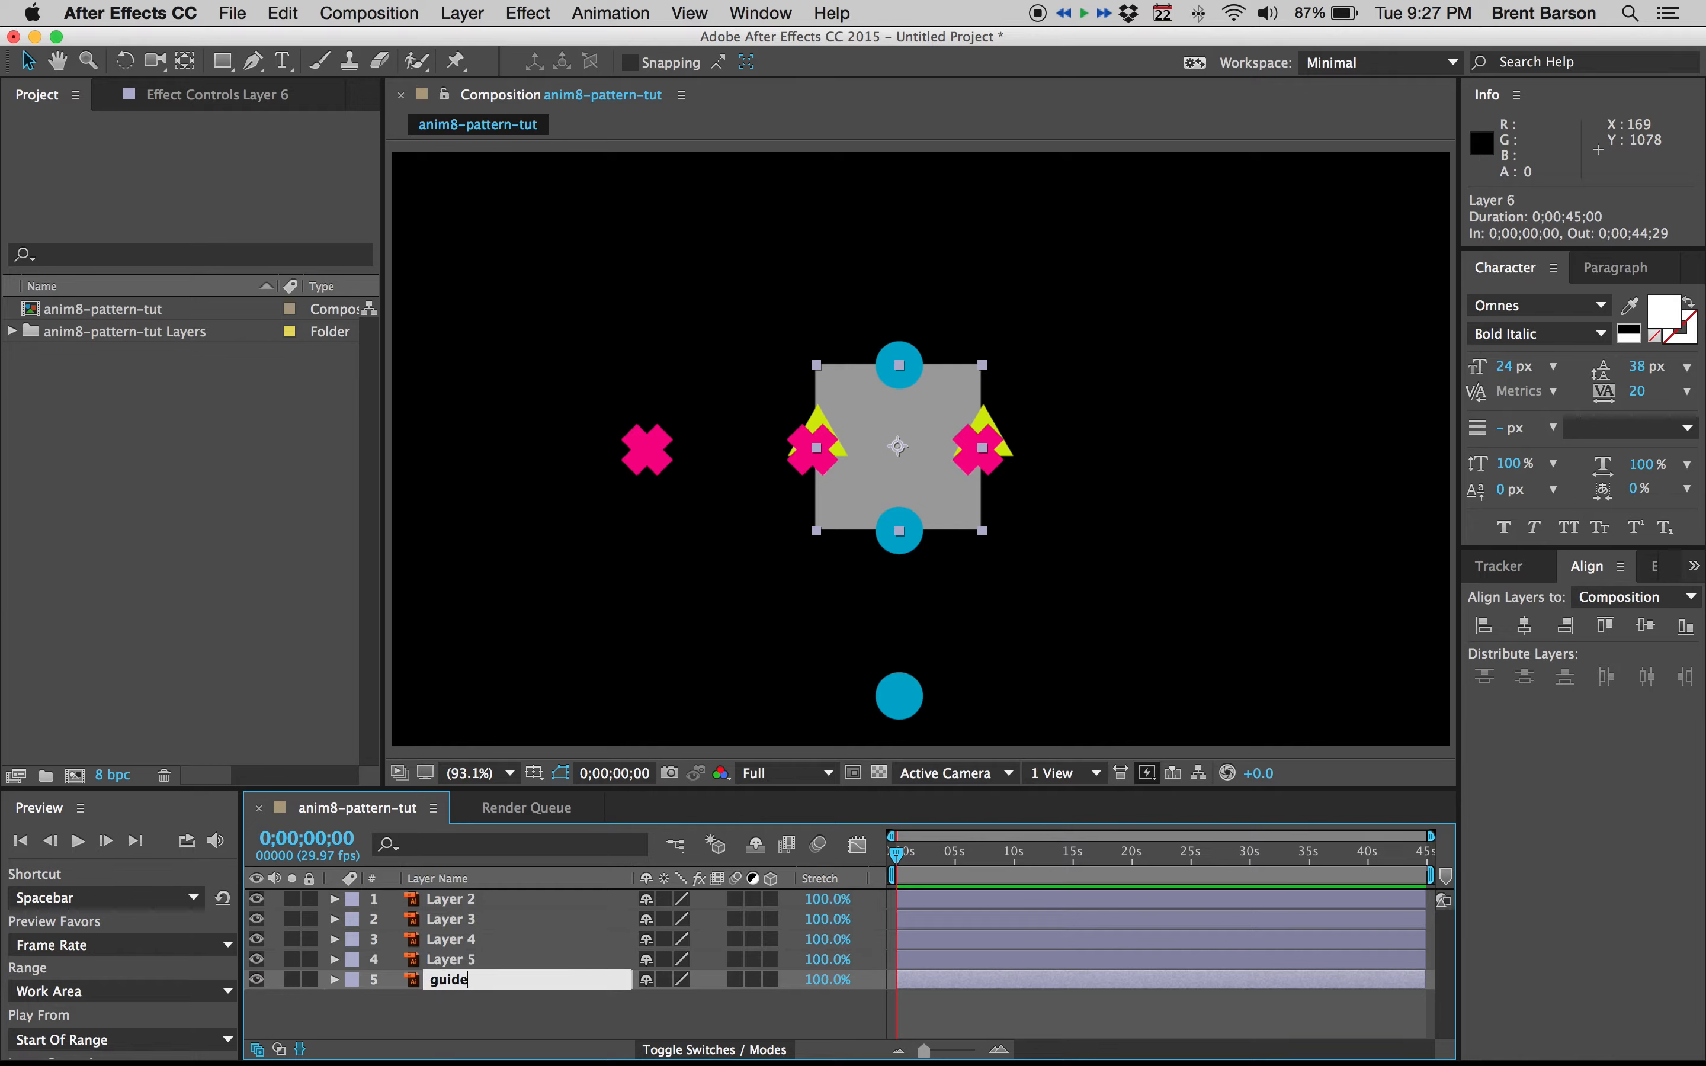
key("Return")
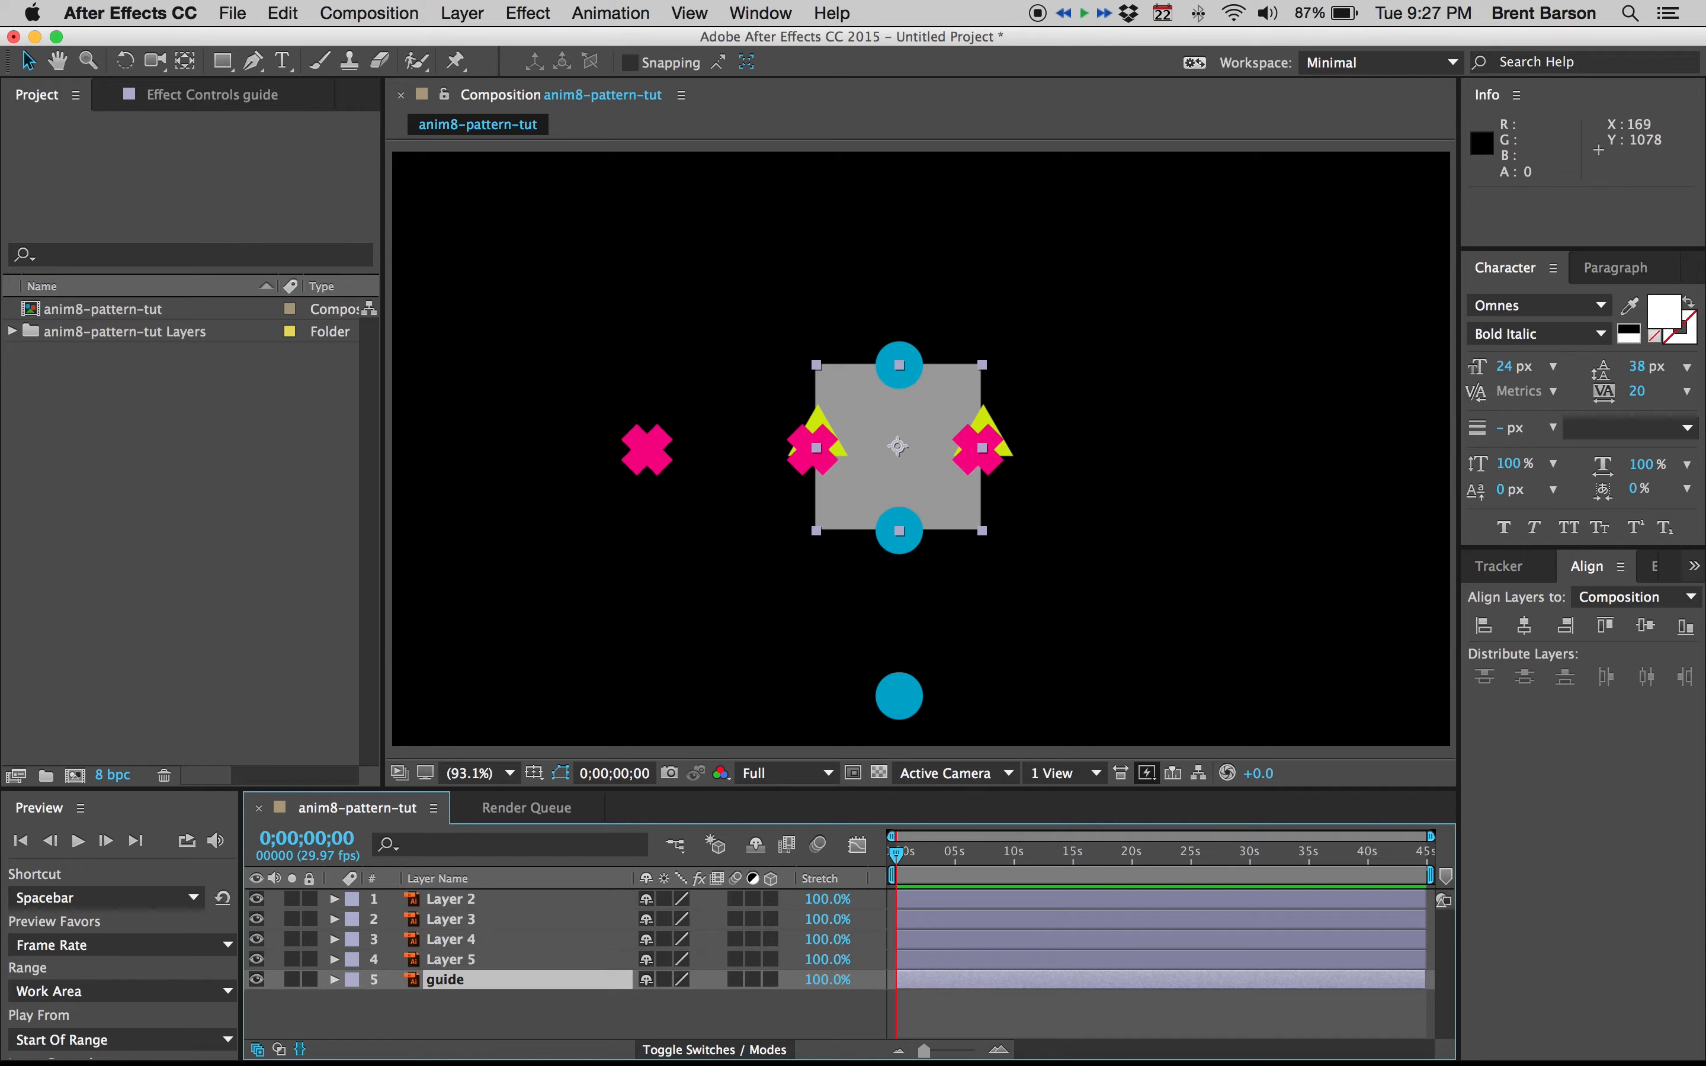
Step: Rename Layer 5, which holds the blue circles, as circles
left_click(452, 961)
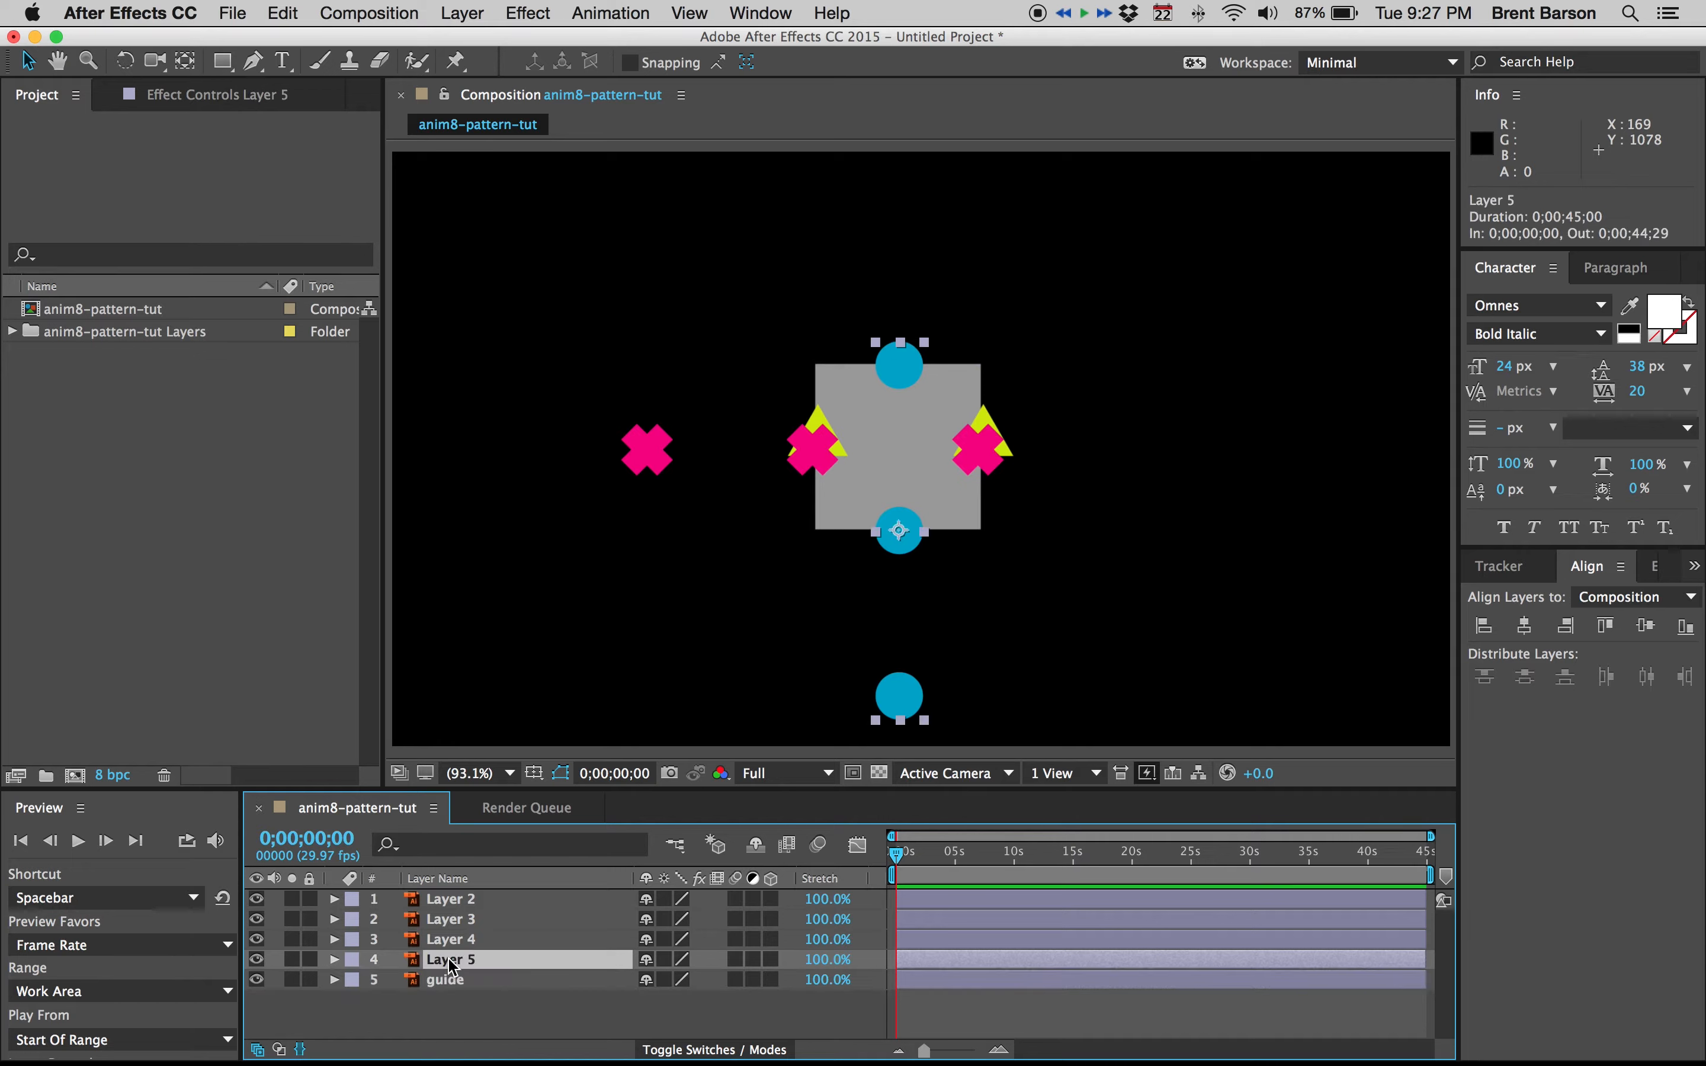
key("Return")
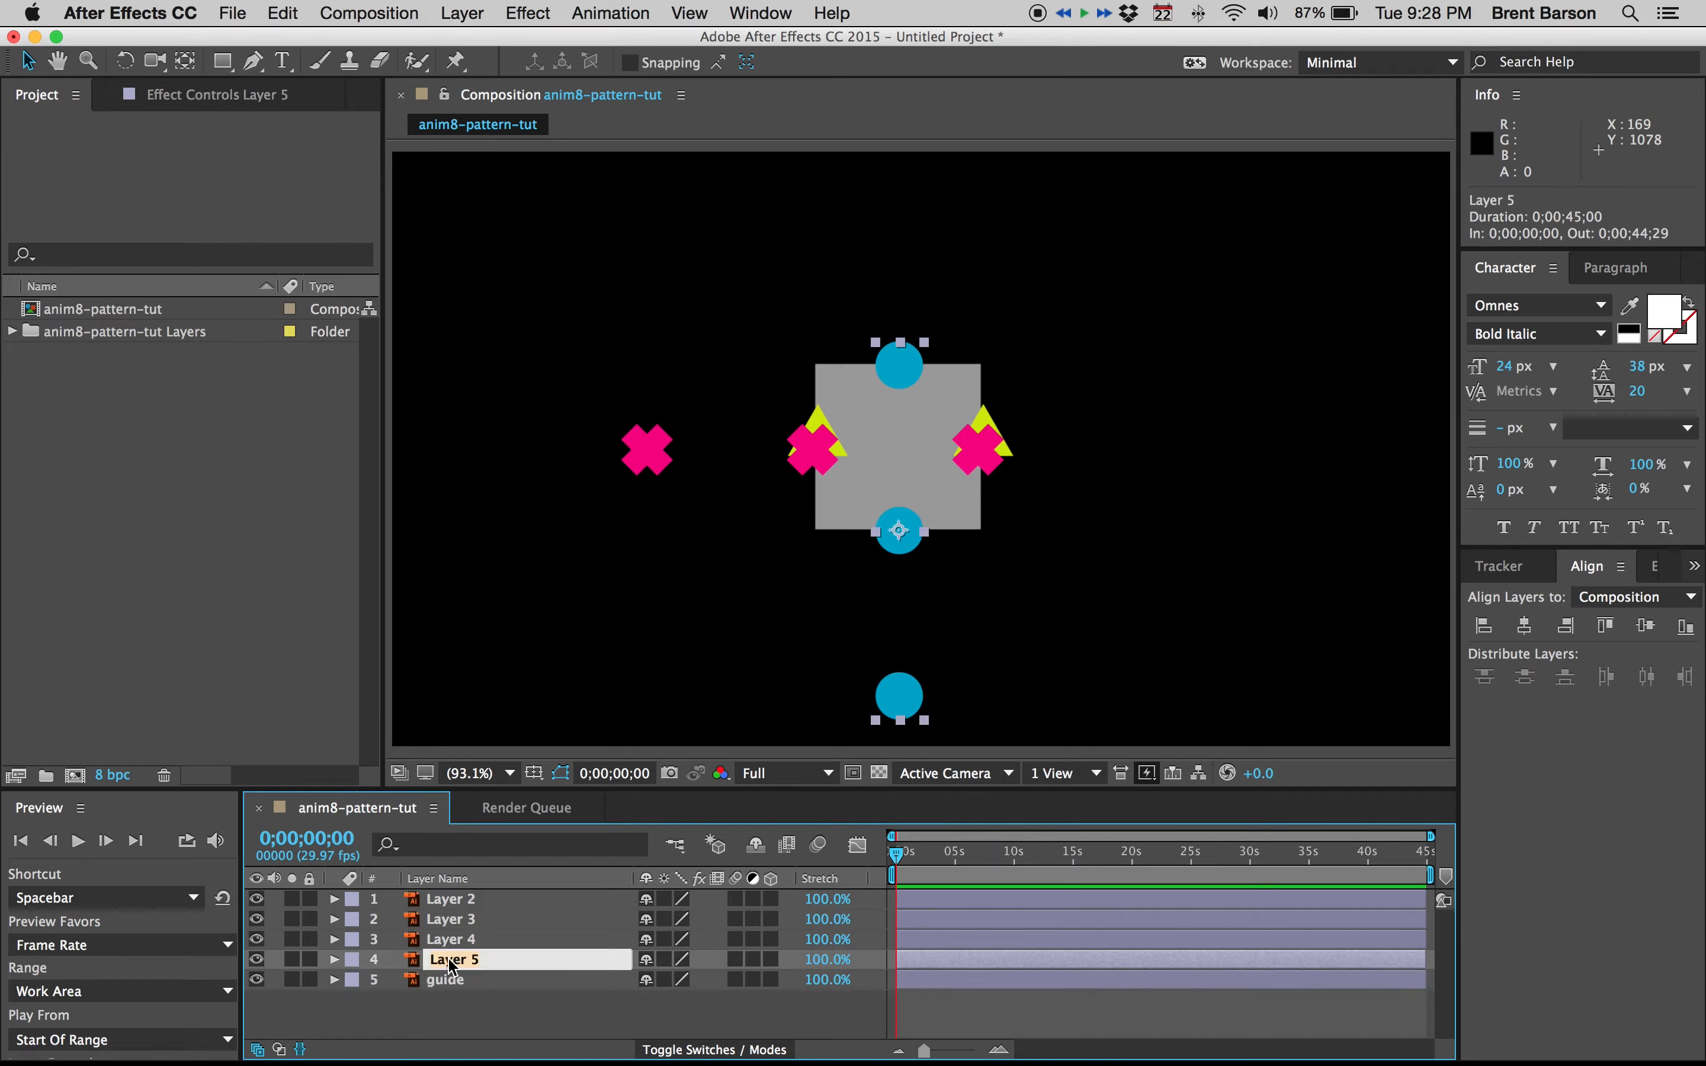
type("circles")
key("Return")
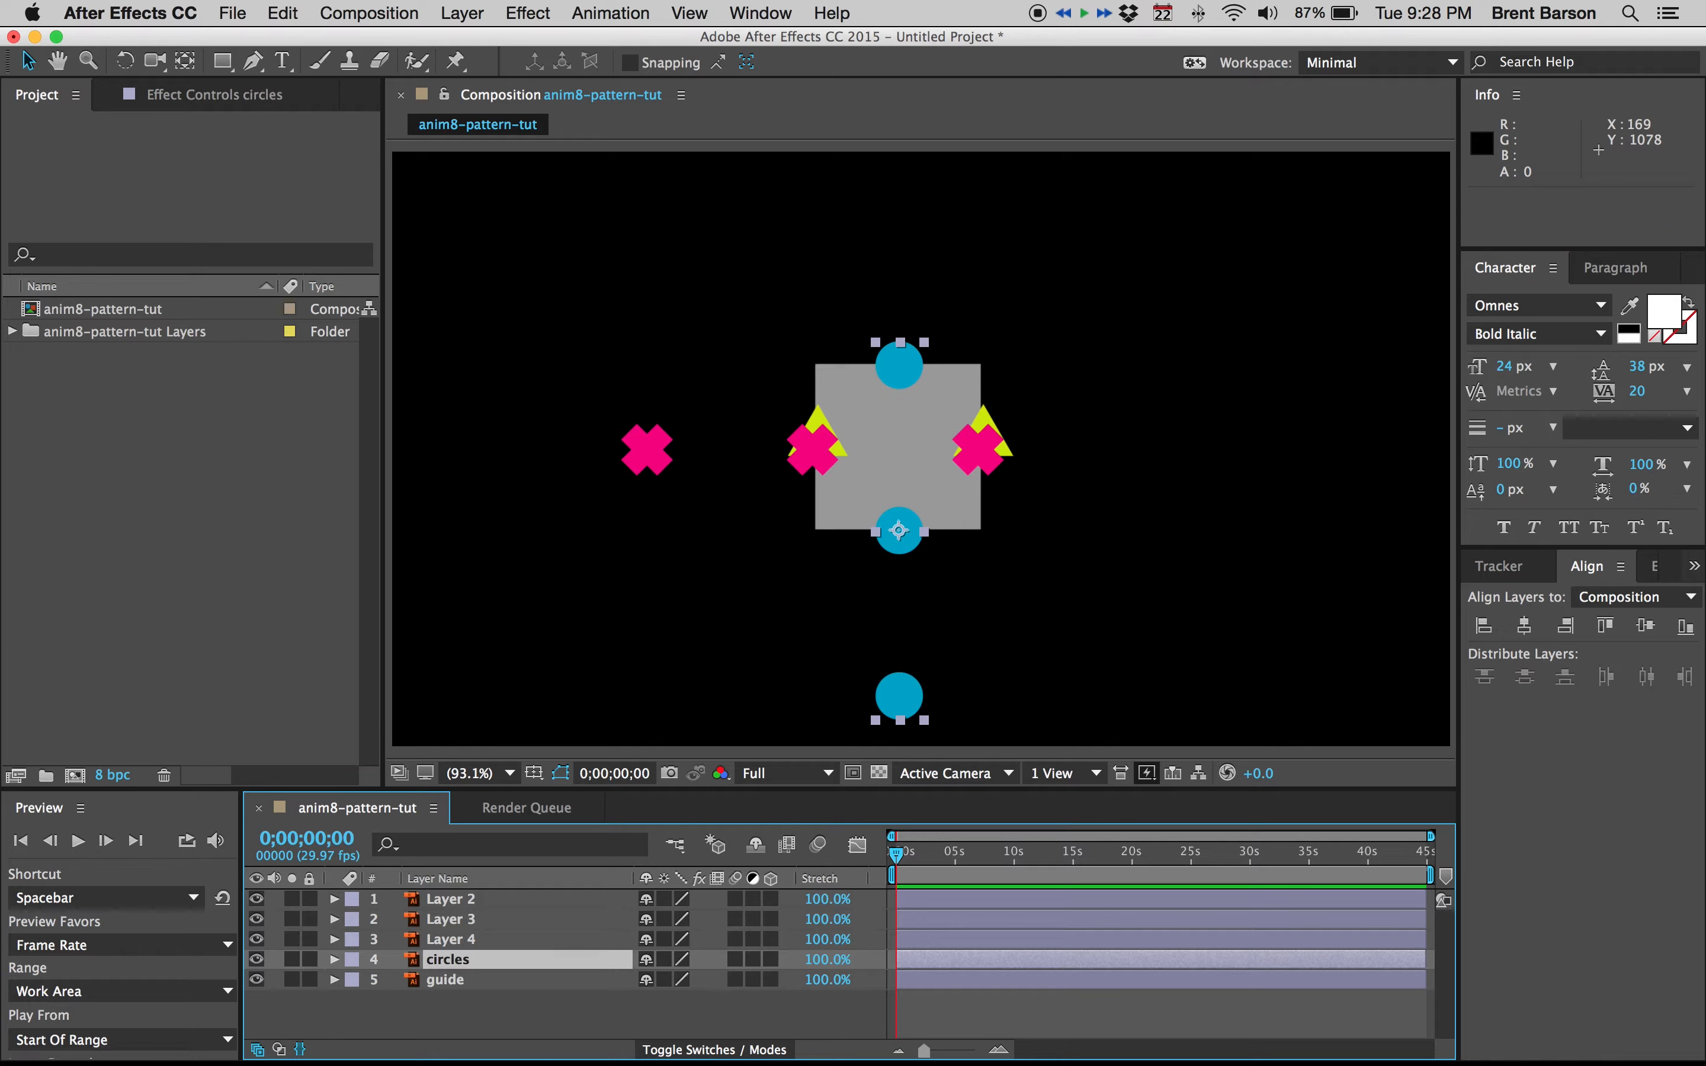
Step: Rename Layer 4, the triangle on the square's right edge, as rt triangle
key("super+Up")
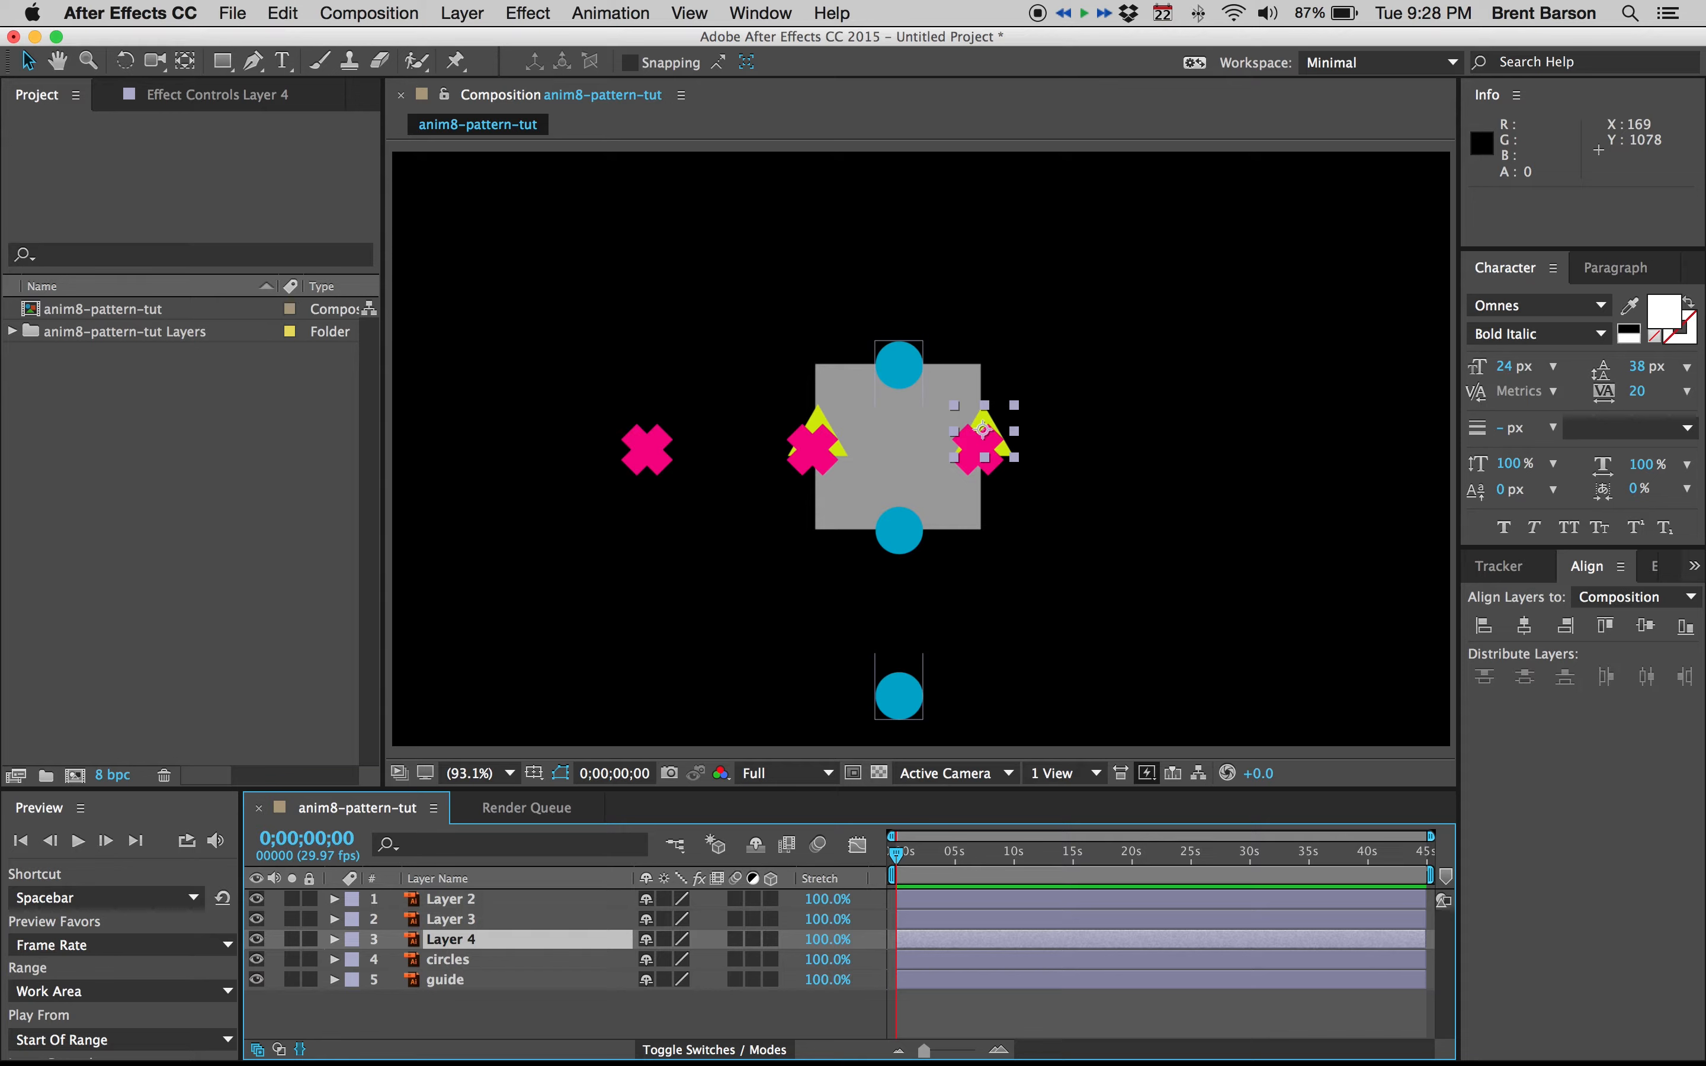
key("Return")
type("rt t")
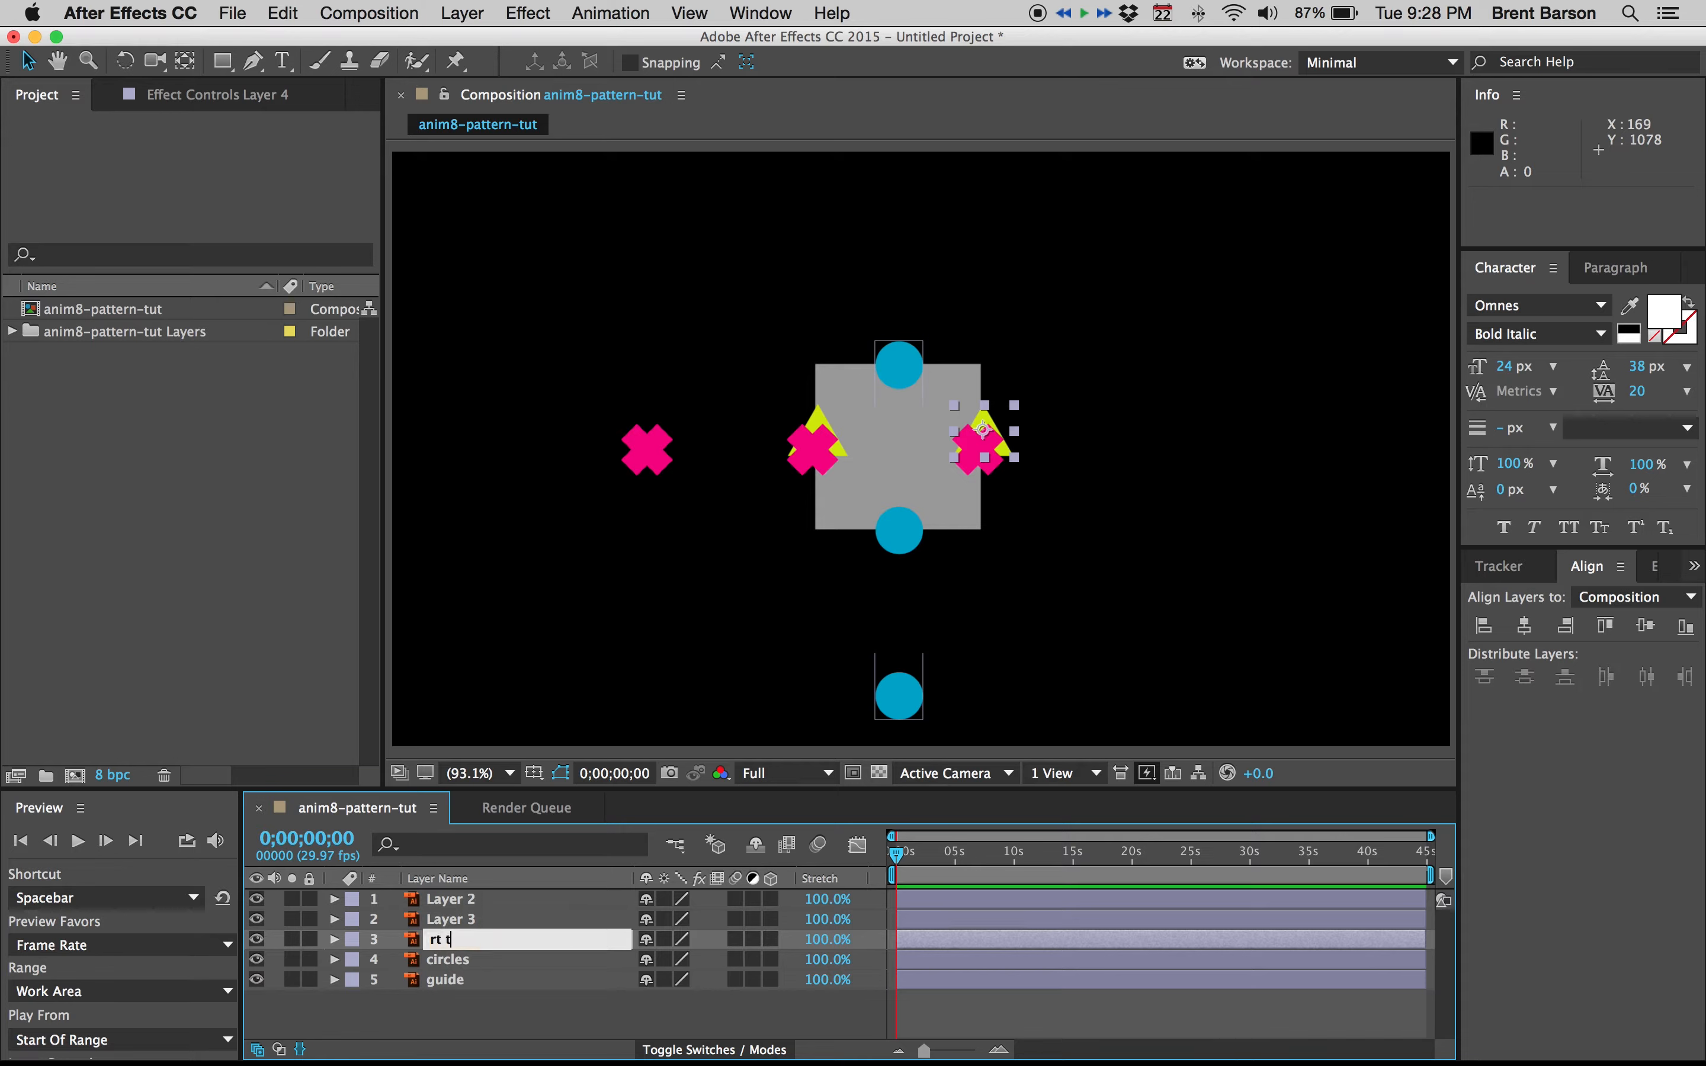
type("riangle")
key("Return")
Step: Rename Layer 3, the triangle on the square's left edge, as left triangle
key("super+Up")
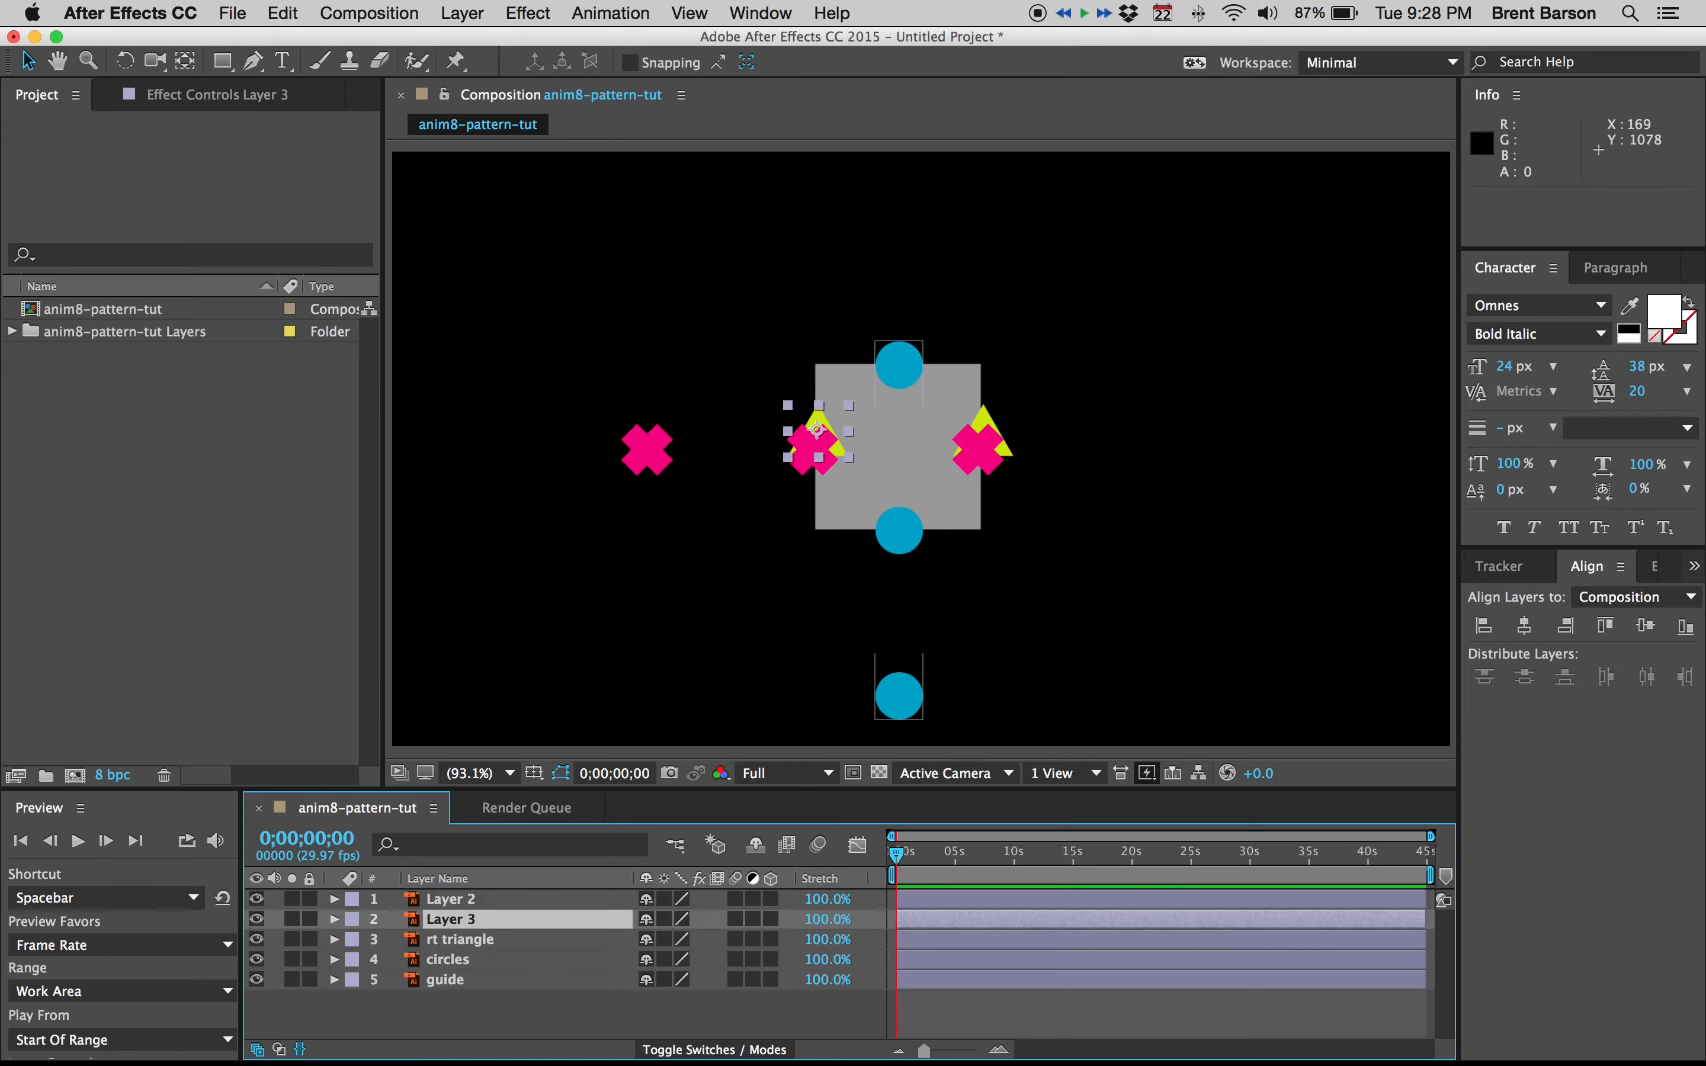
key("Return")
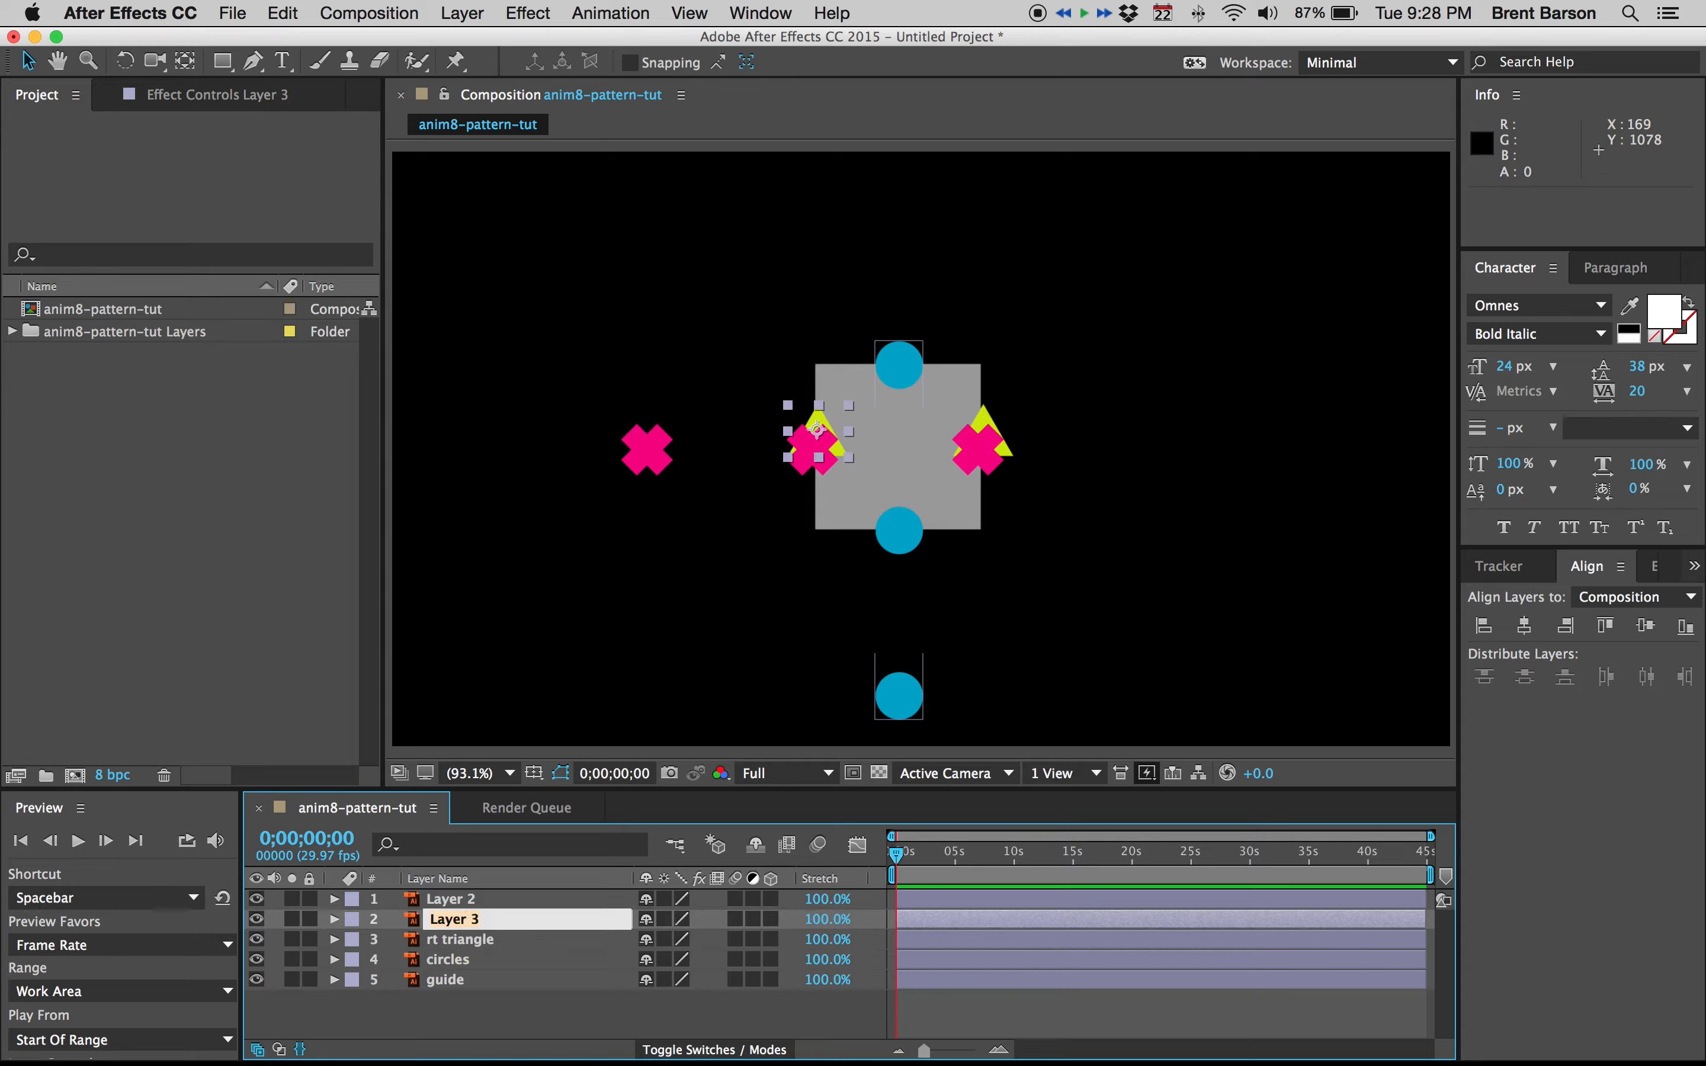
type("lwft triangle")
key("Delete")
key("Delete")
type("le")
key("End")
key("Return")
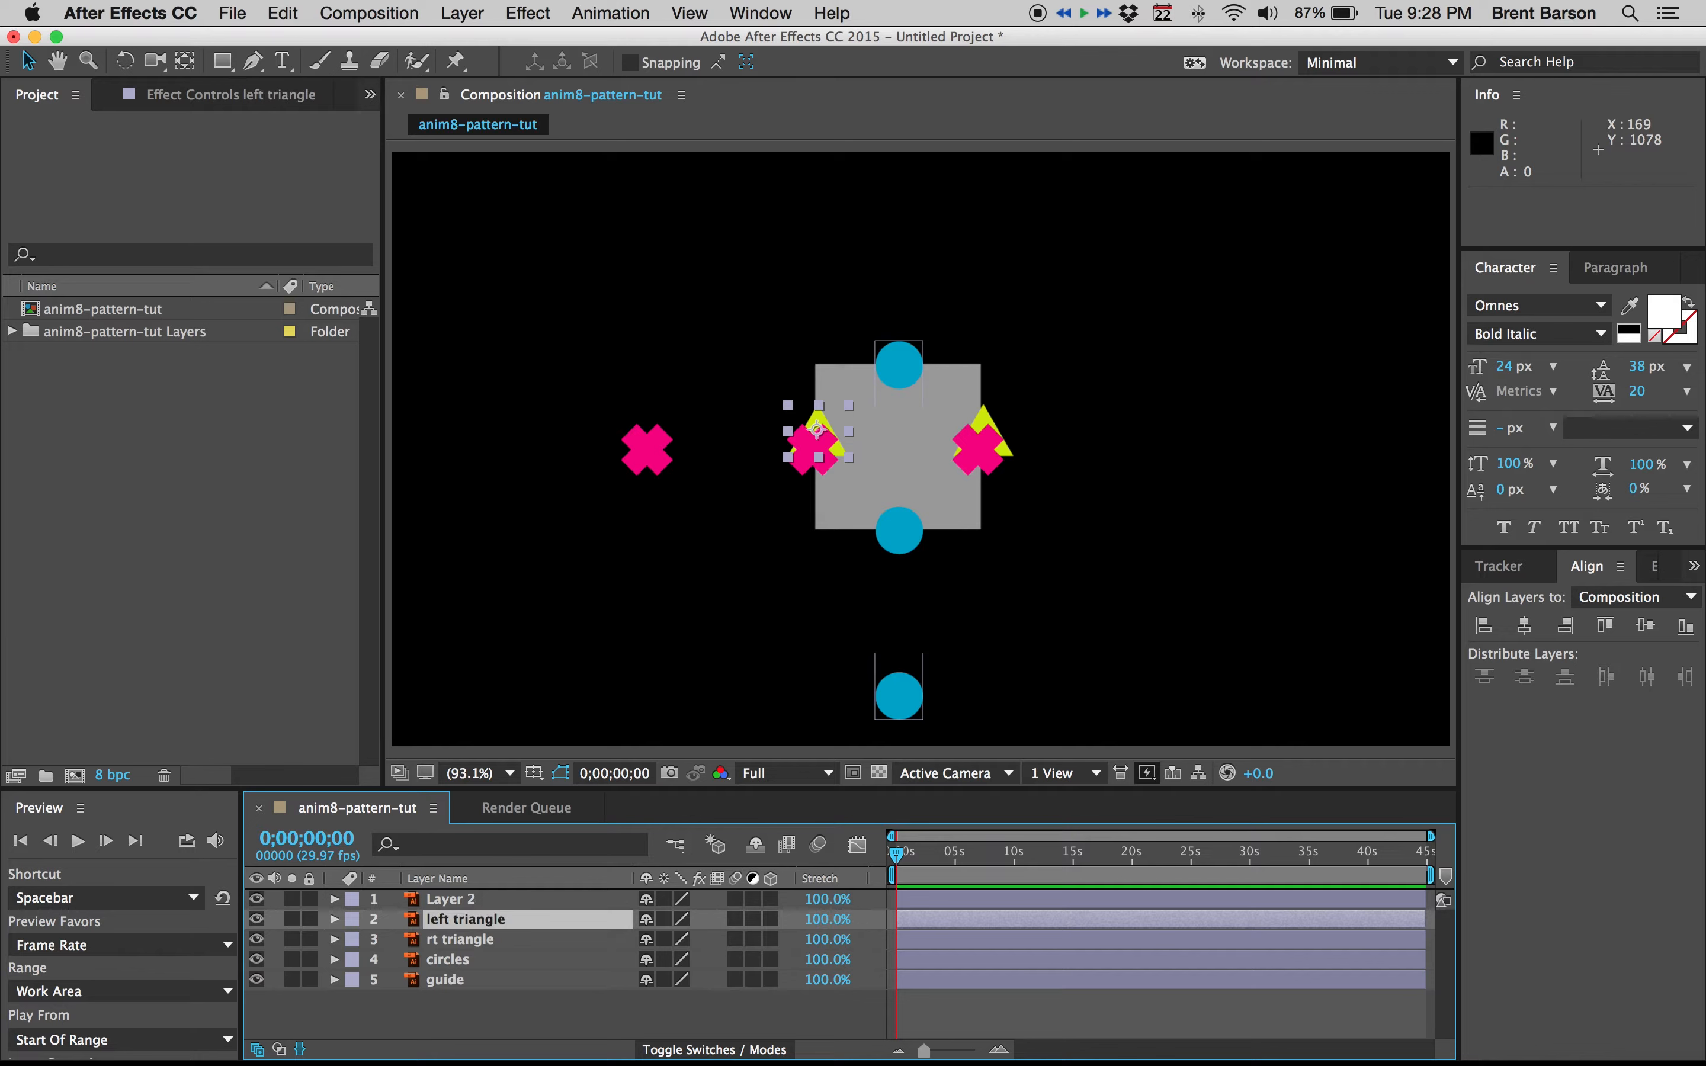
Step: Rename Layer 2, which holds the pink X shapes, as Xs
key("super+Up")
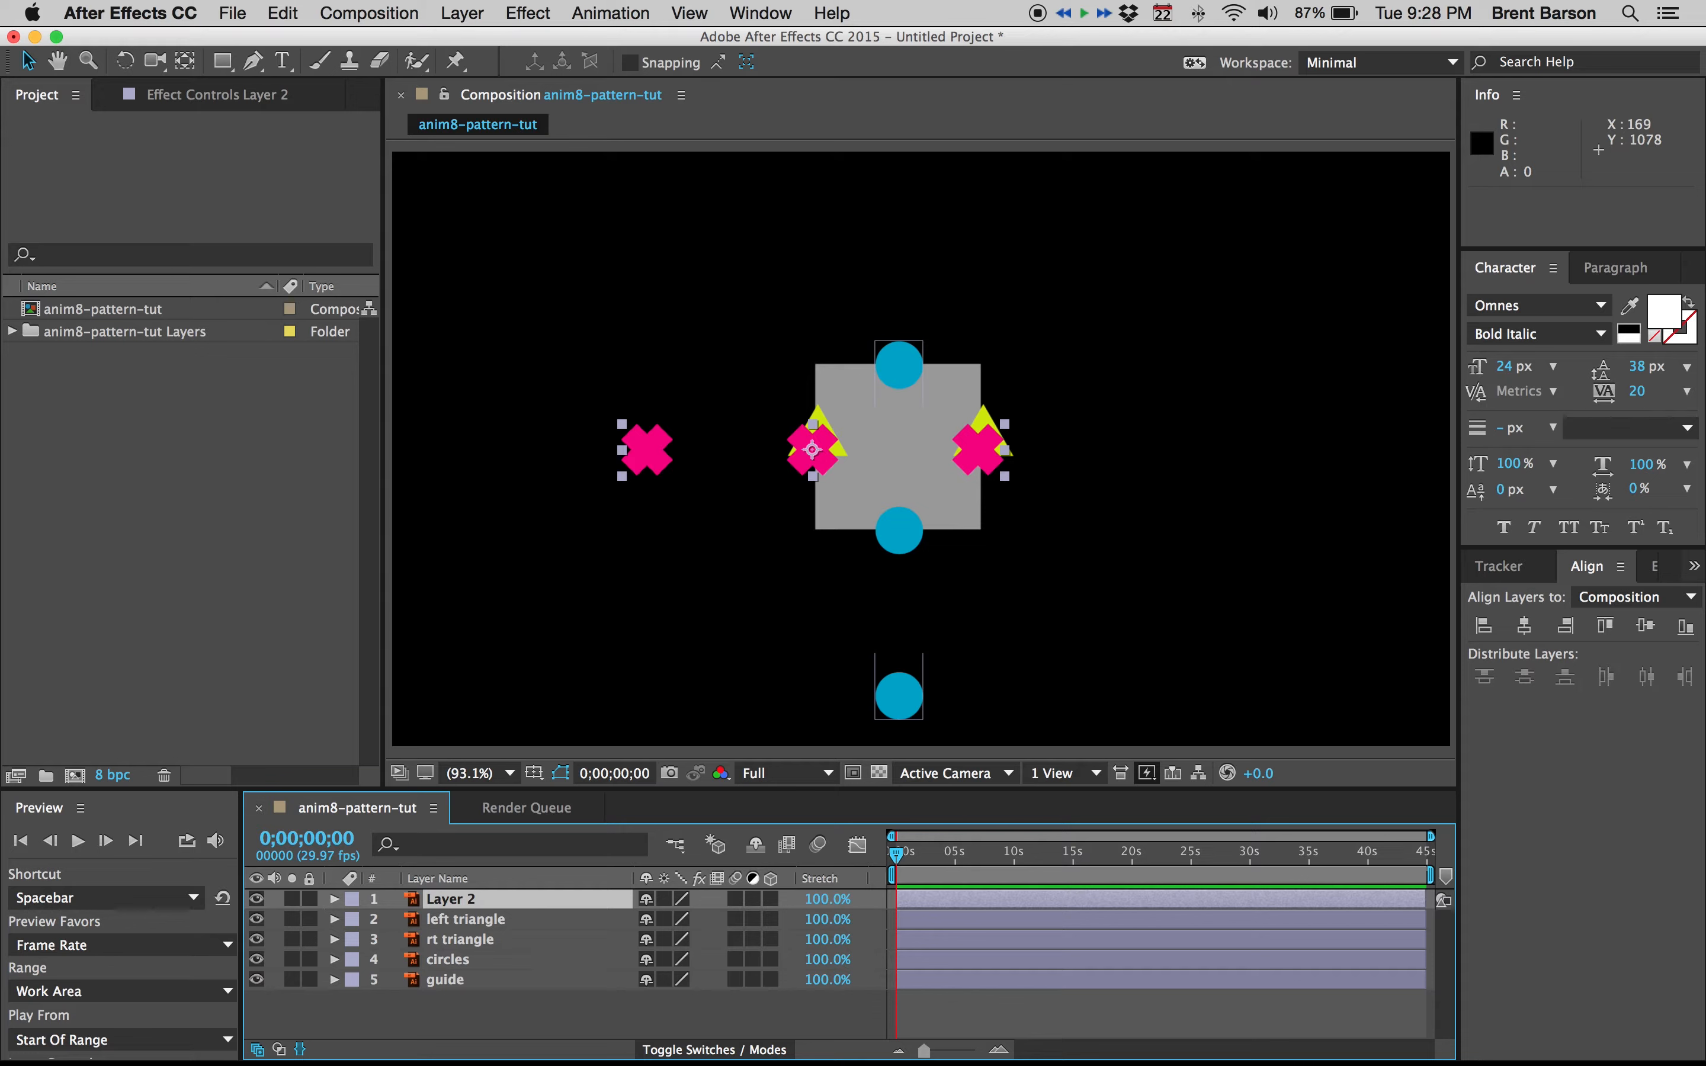
key("Return")
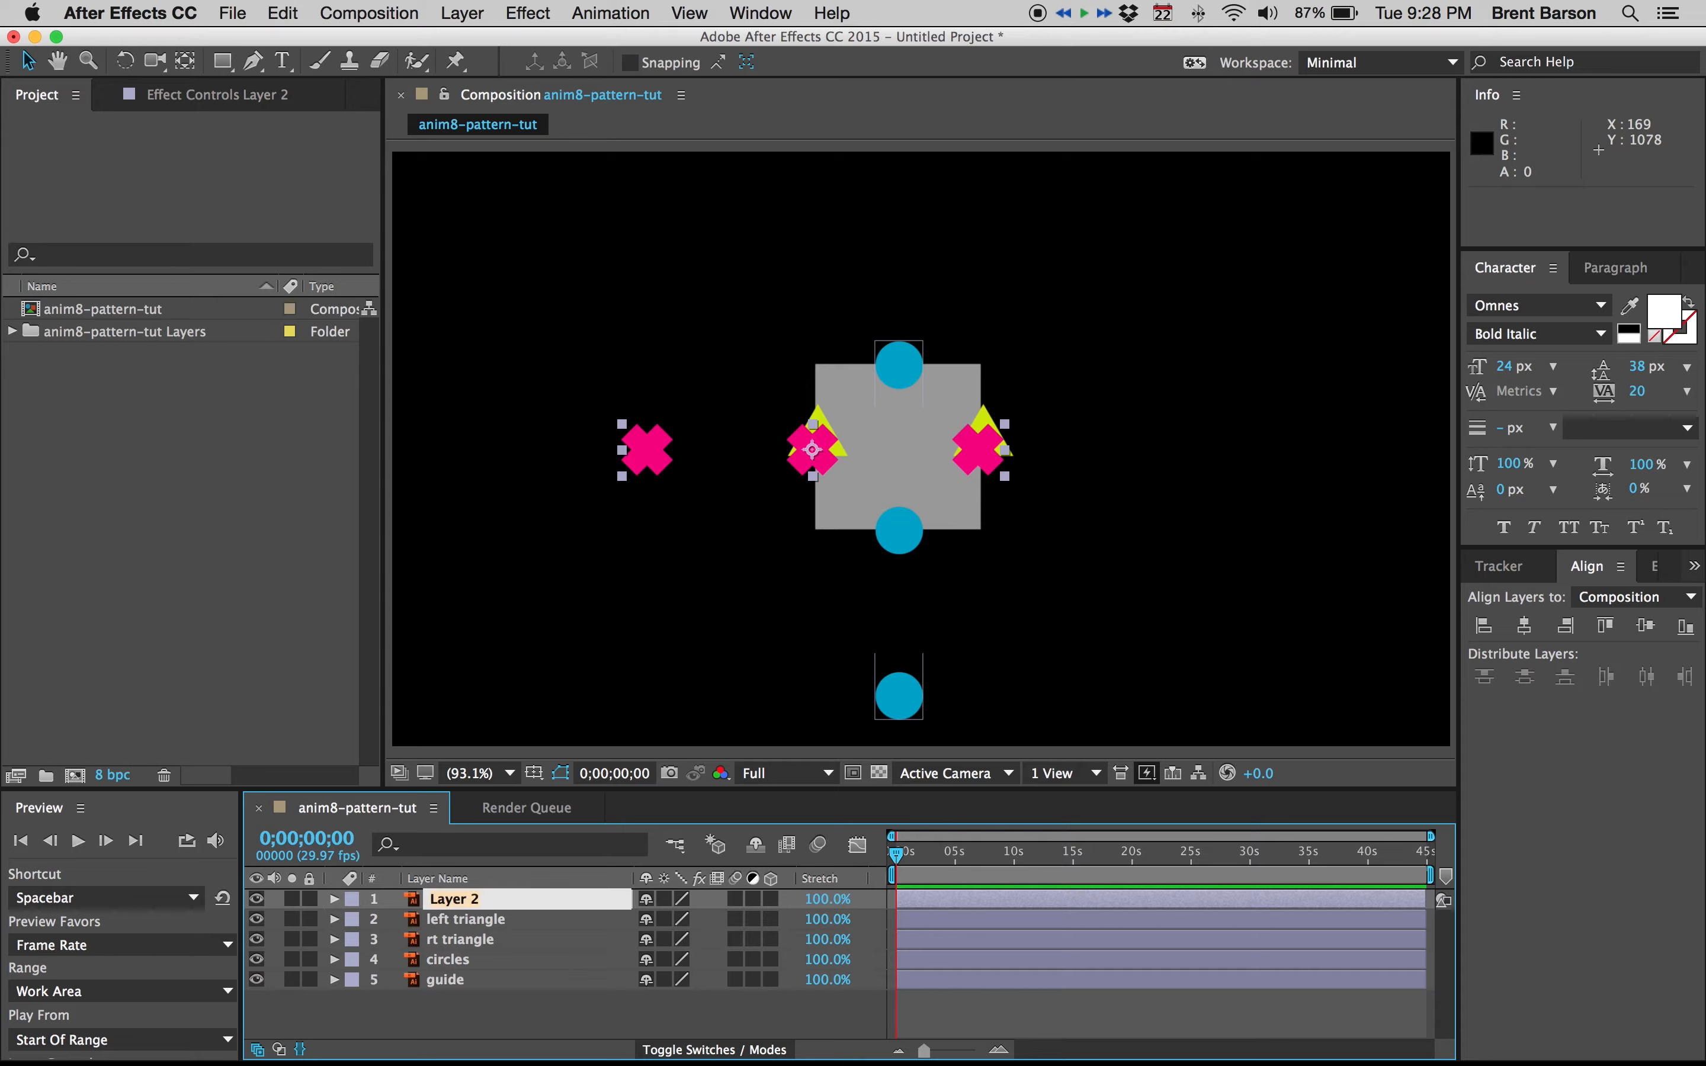
type("Xs")
key("Return")
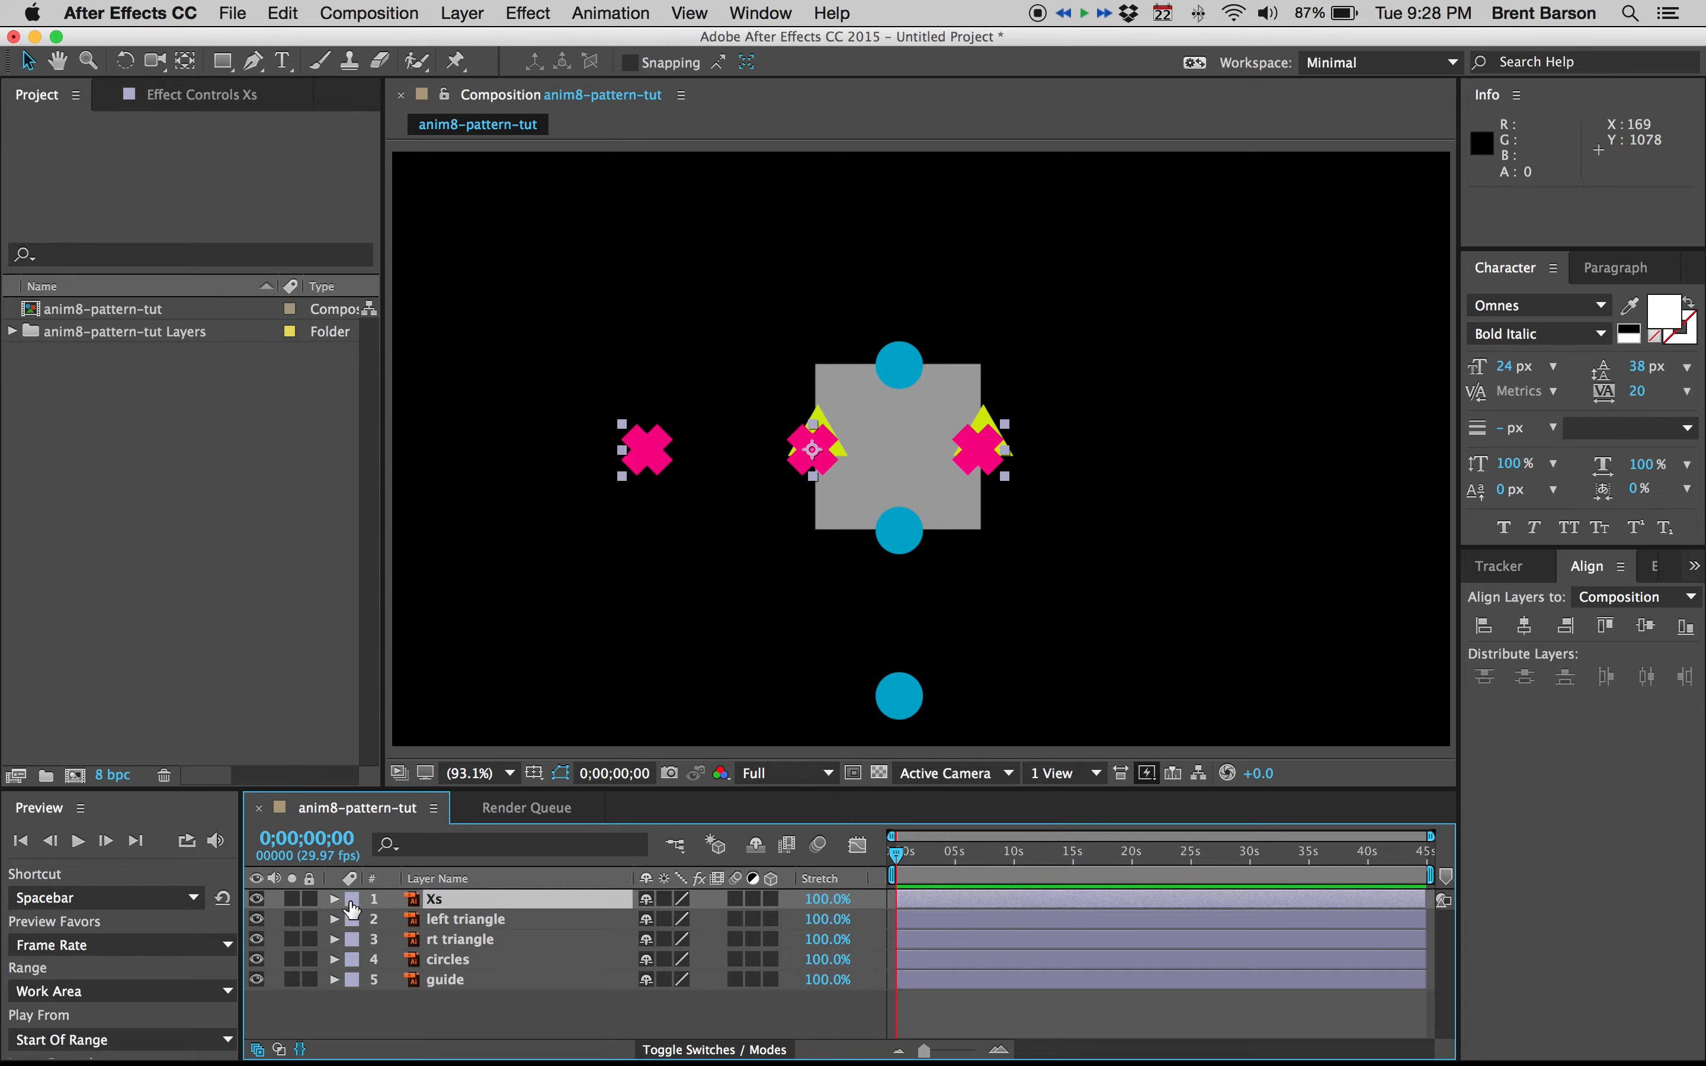
Step: Set the label color of the Xs layer to Fuchsia
left_click(351, 900)
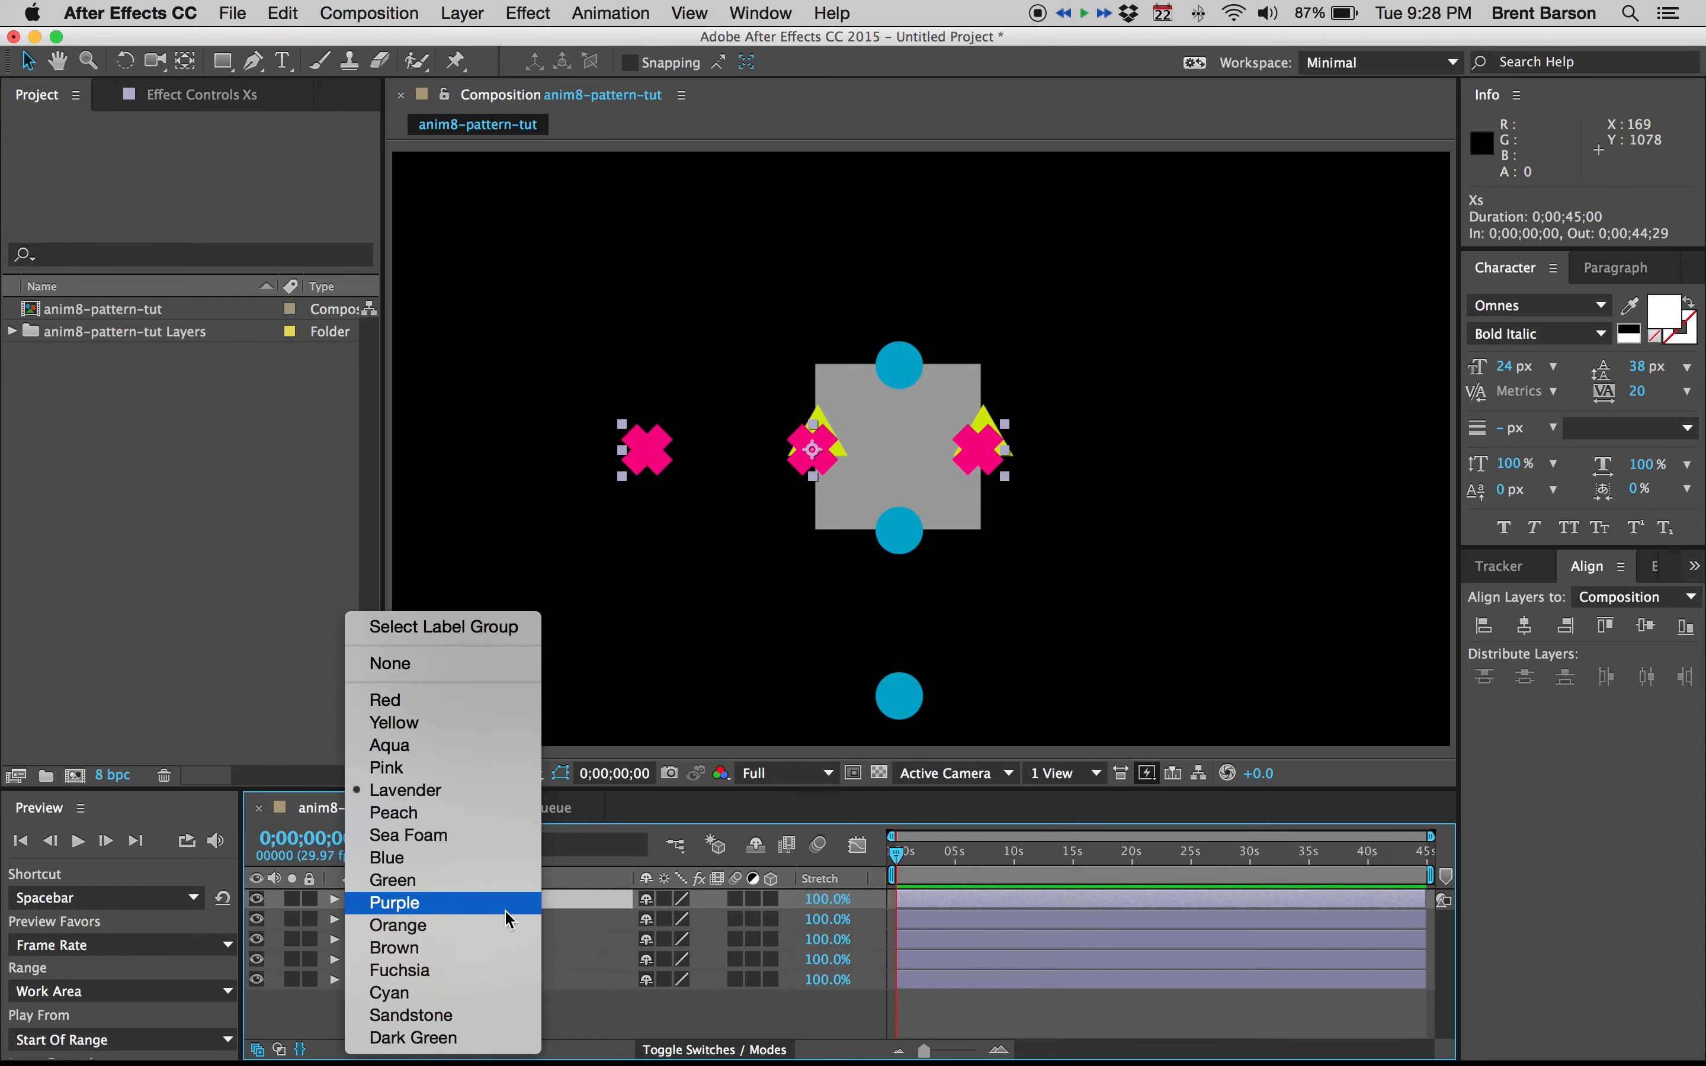
left_click(590, 1004)
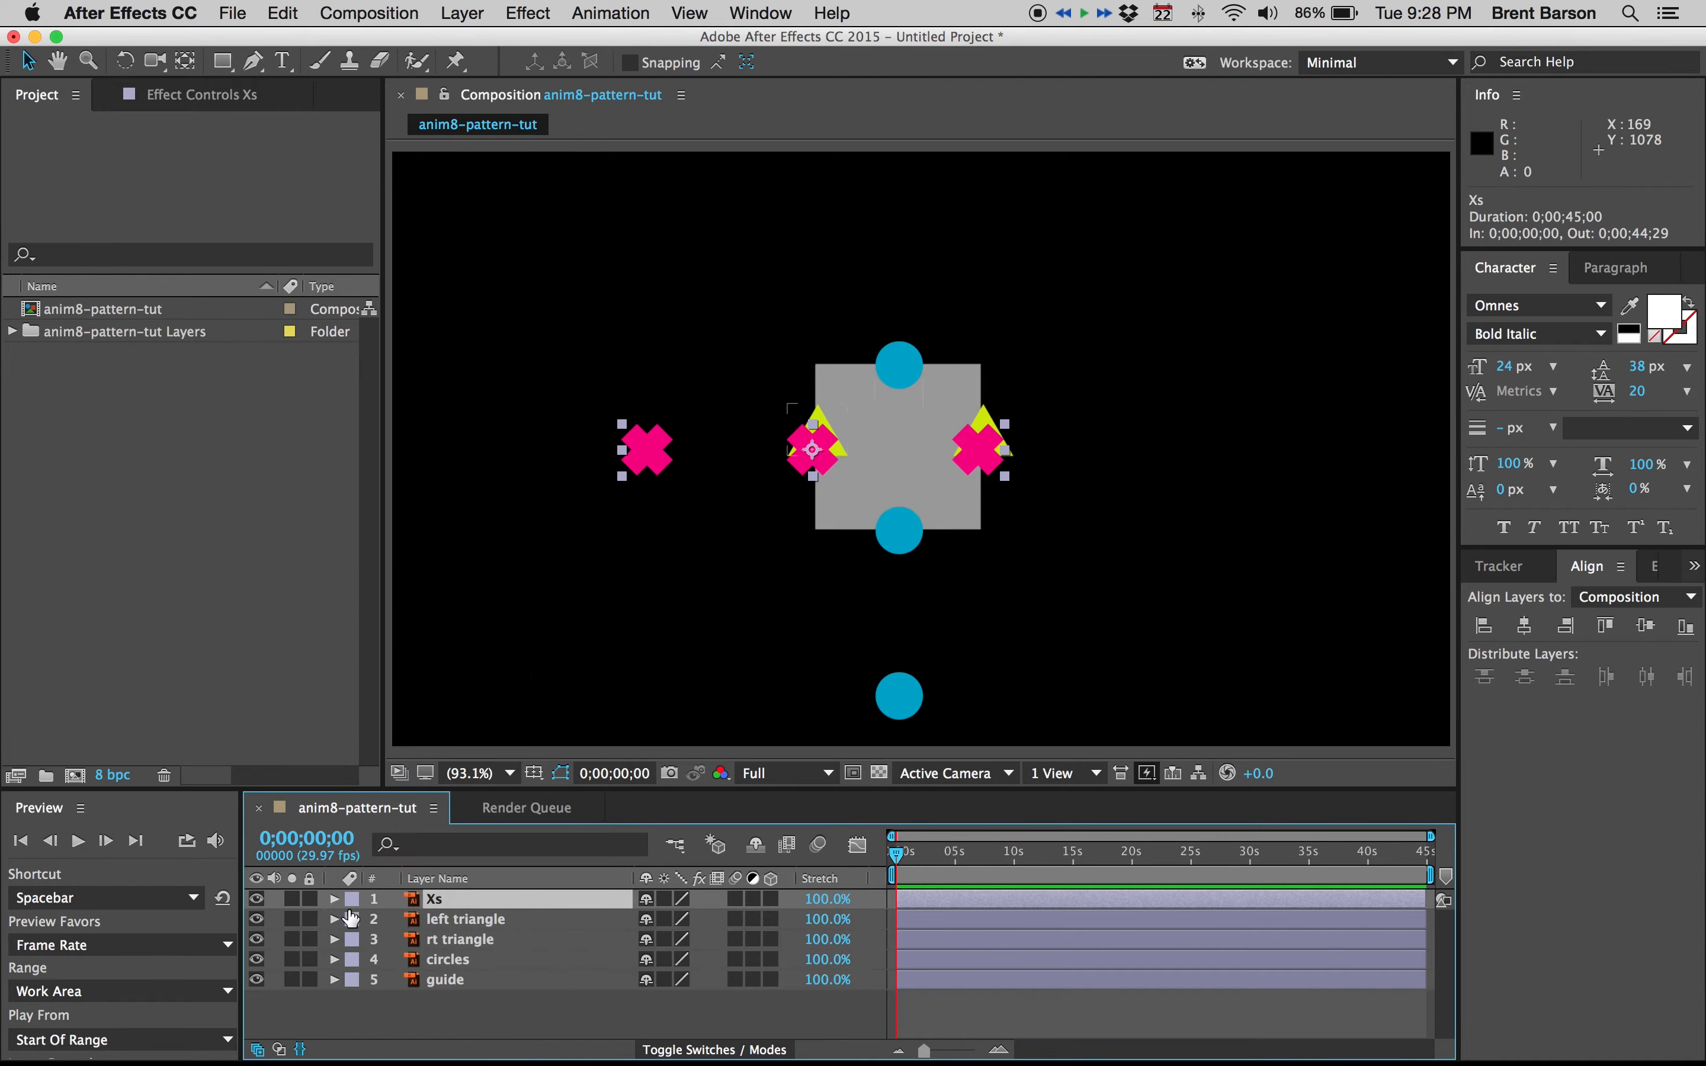
left_click(353, 907)
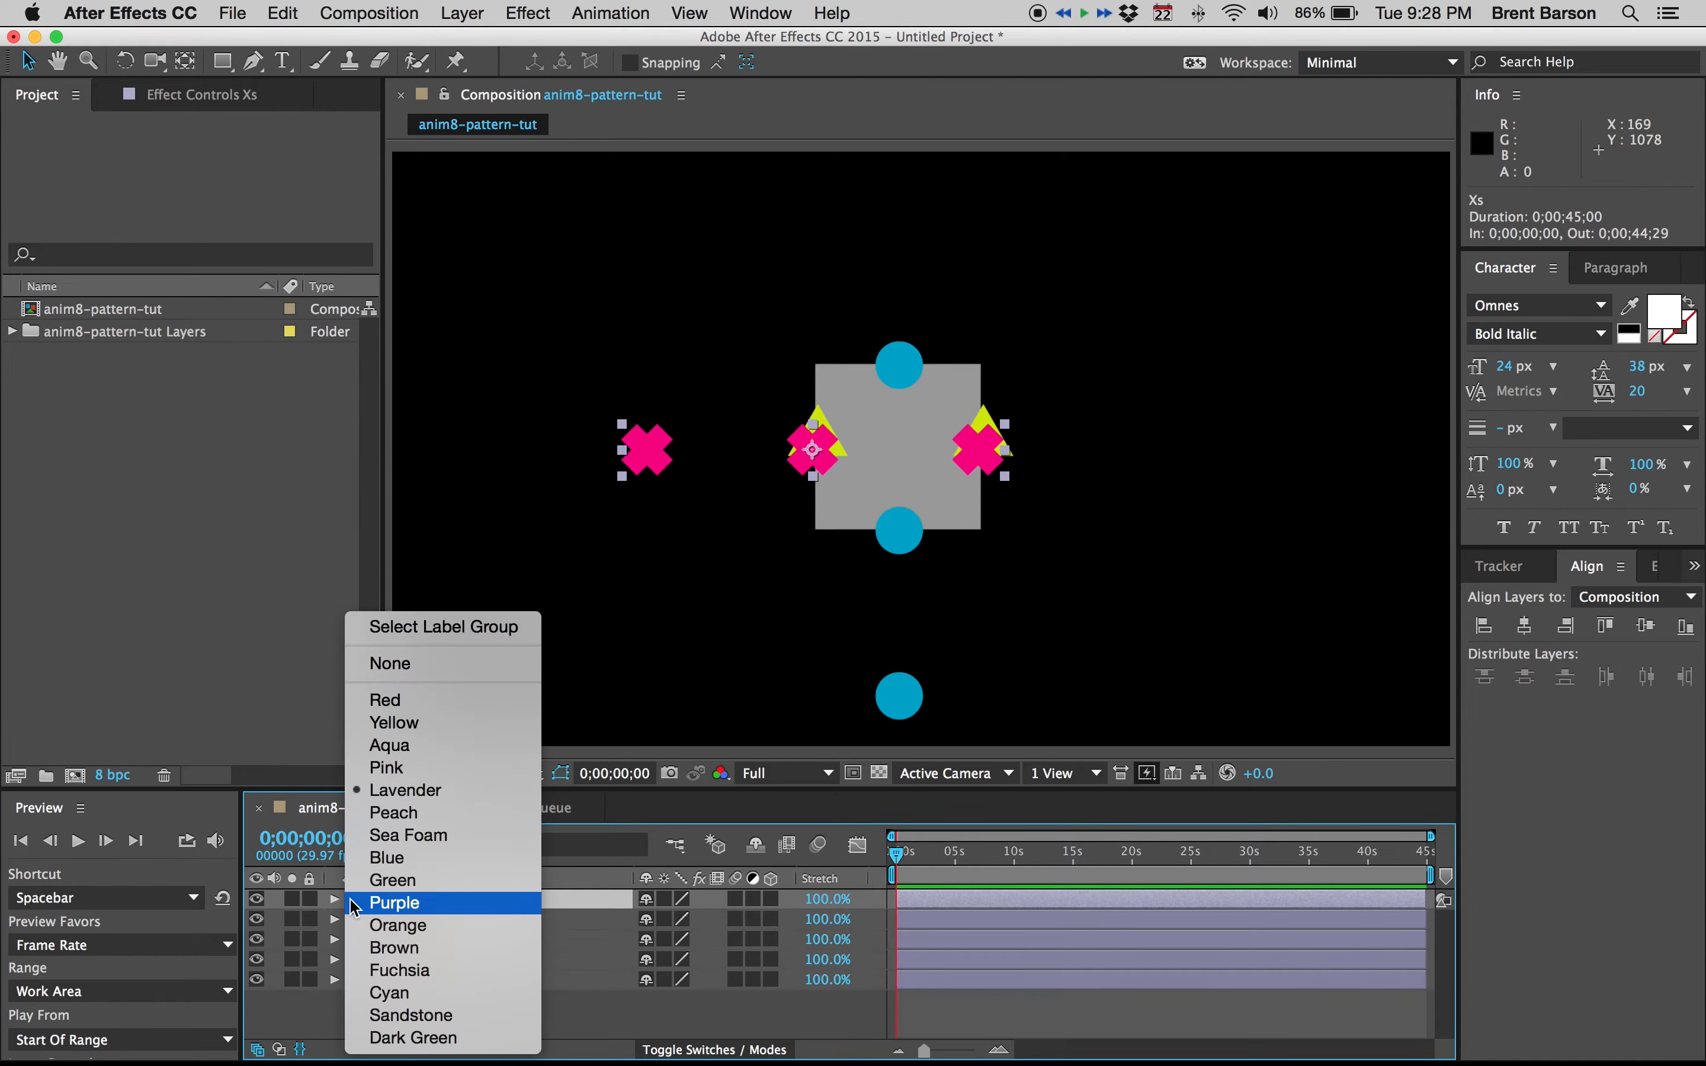
left_click(401, 967)
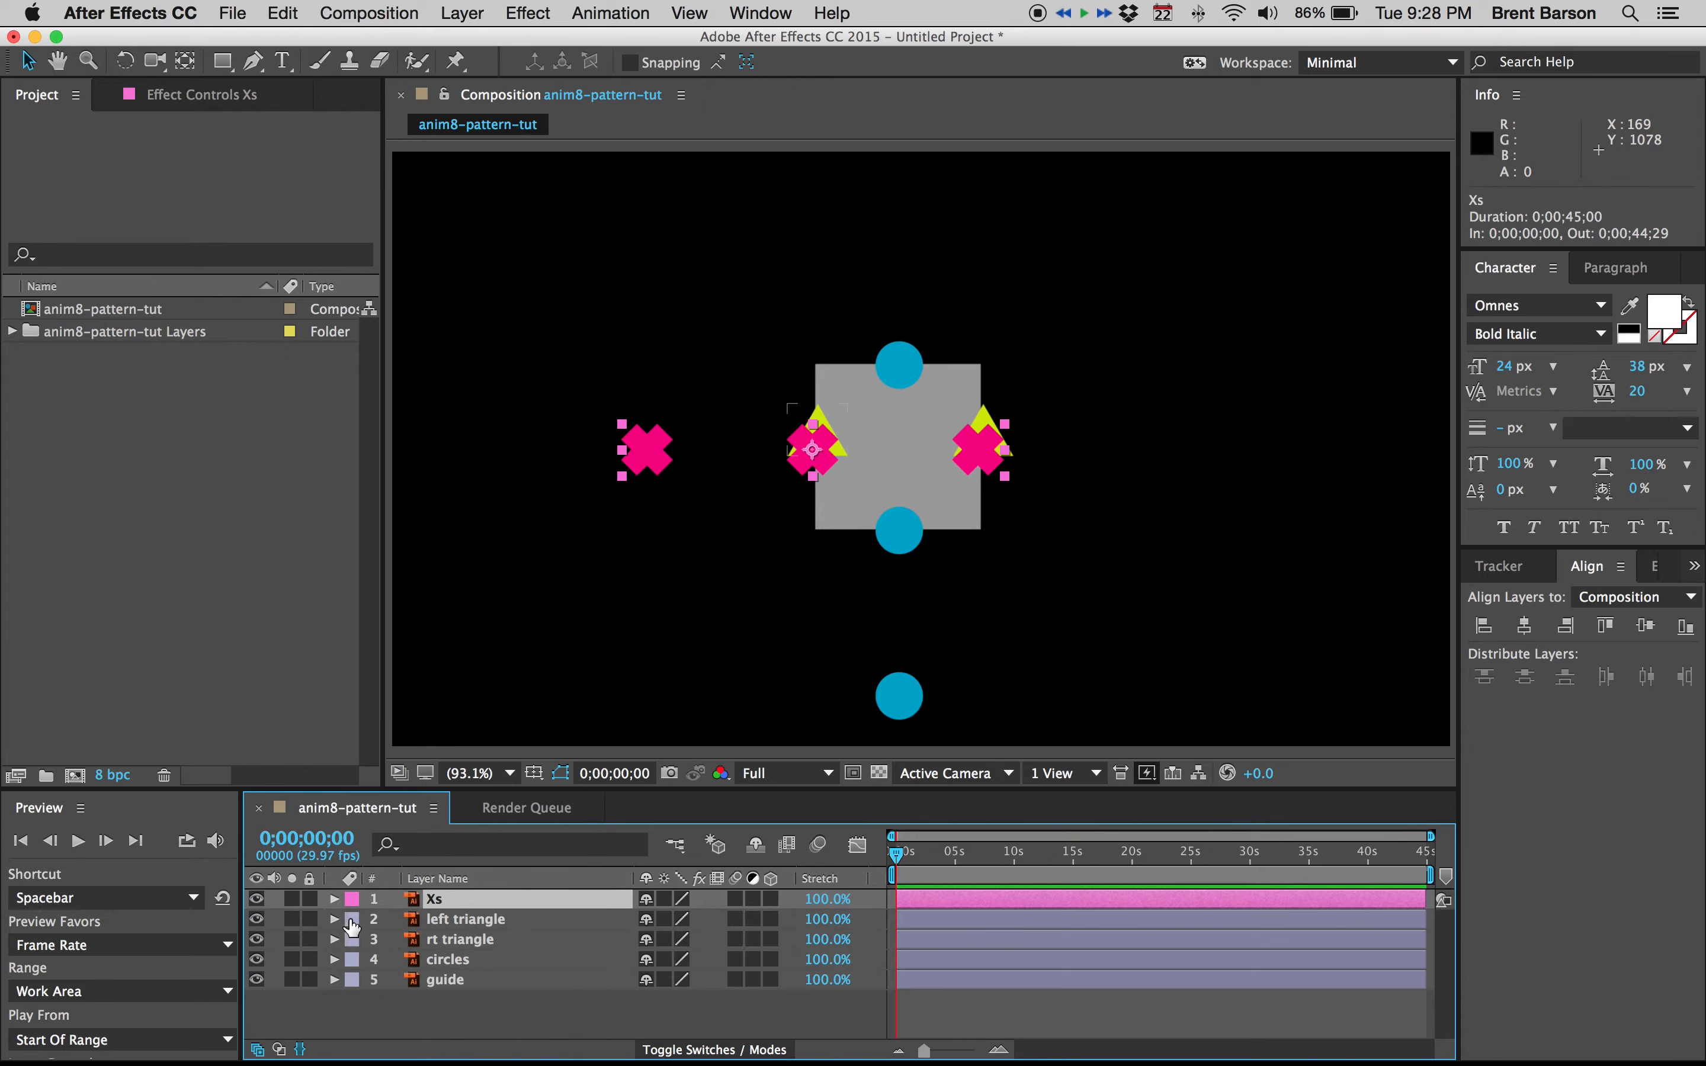
Step: Set the label color of both the left triangle and rt triangle layers to Yellow
left_click(446, 942)
left_click(433, 921, "shift")
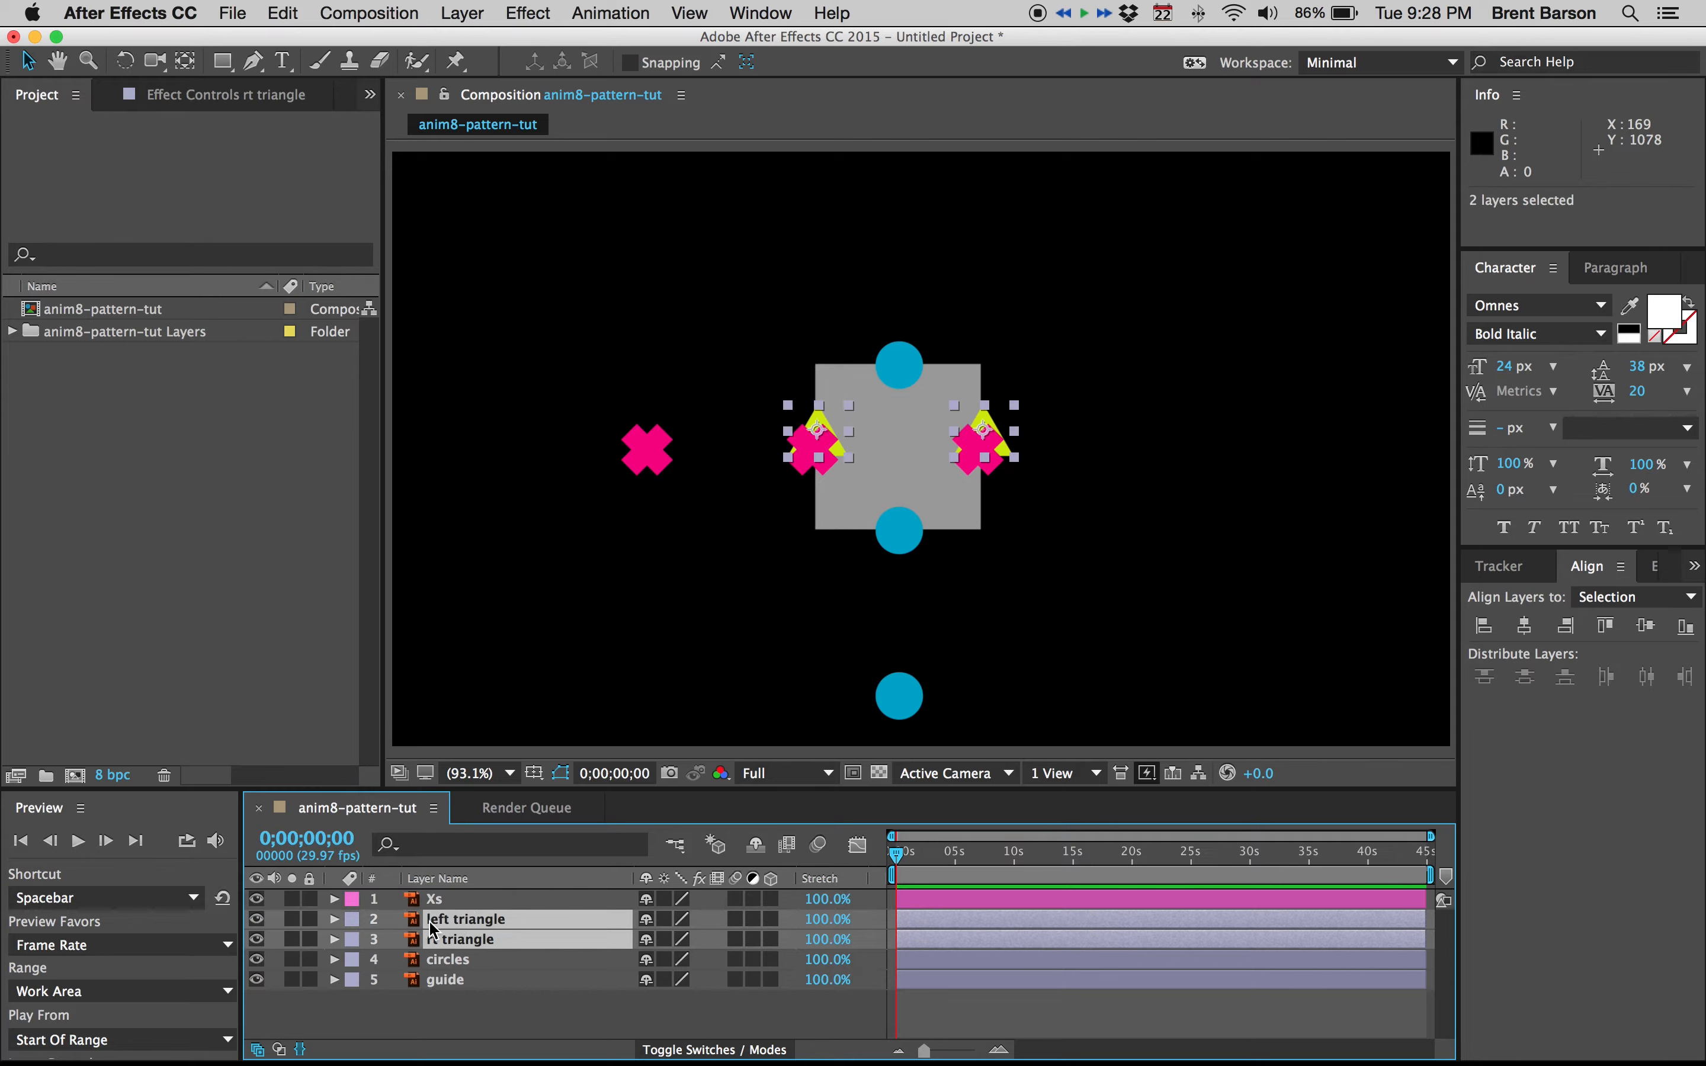
left_click(352, 919)
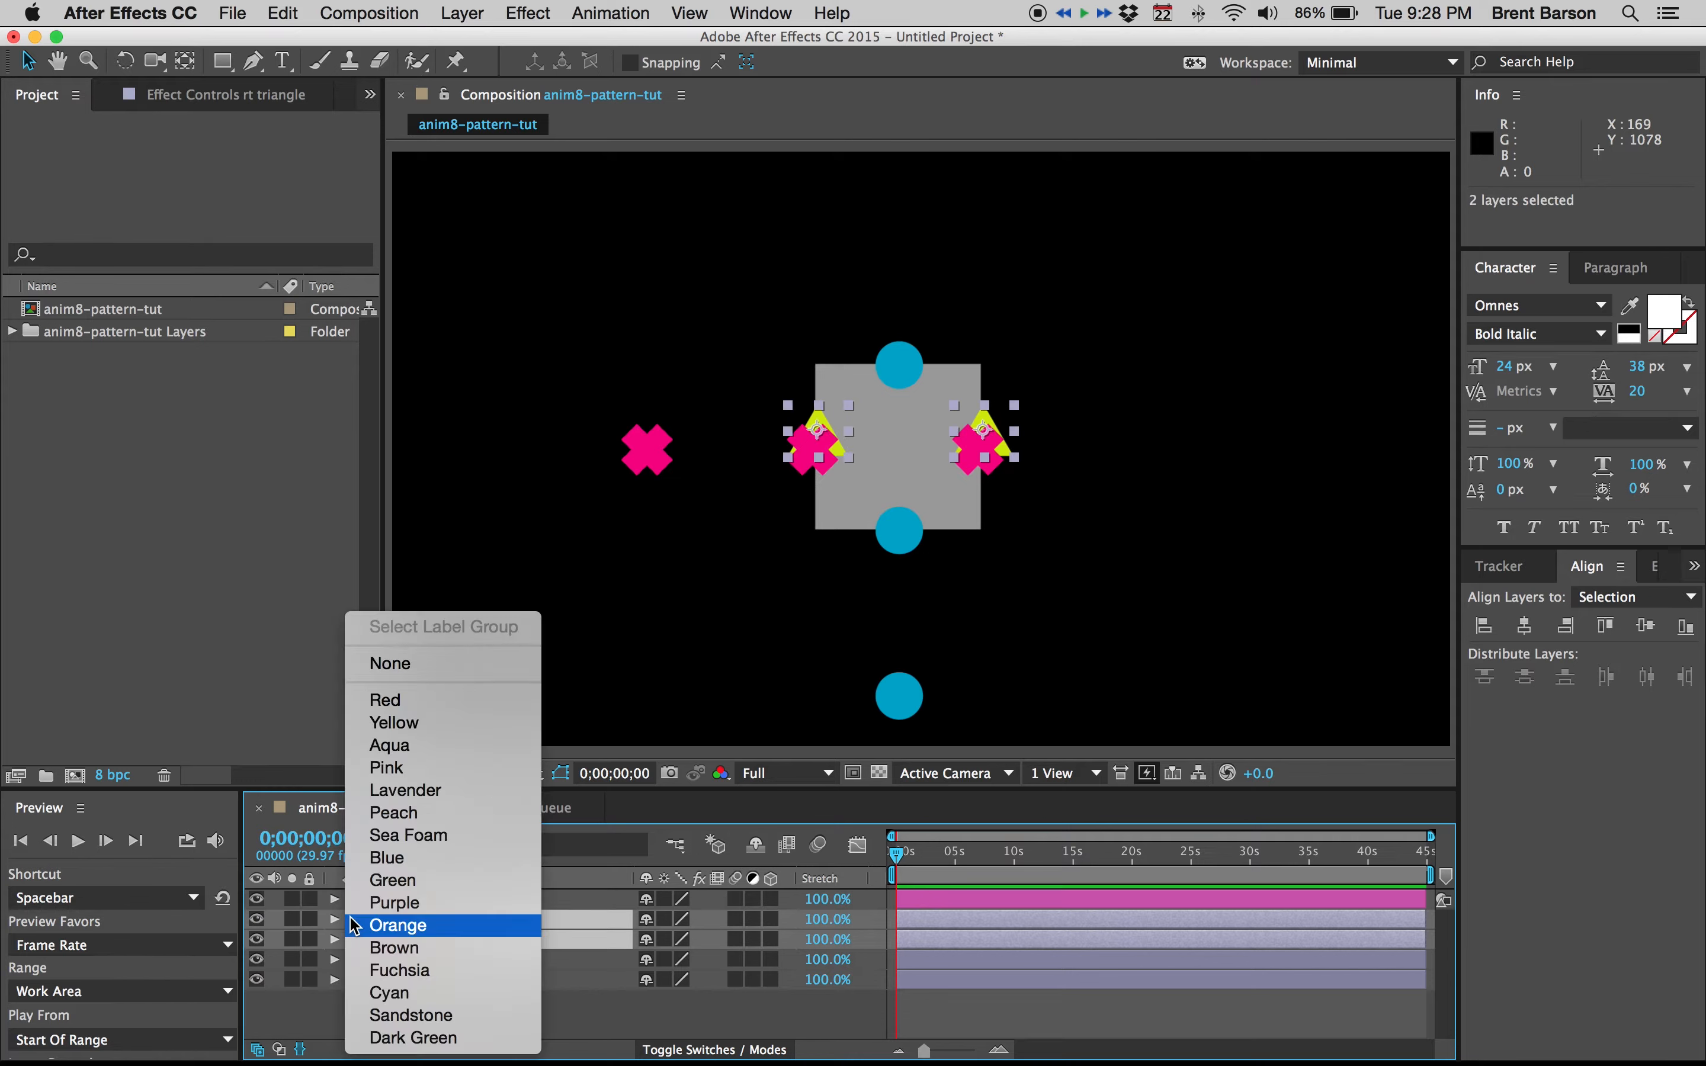
left_click(395, 723)
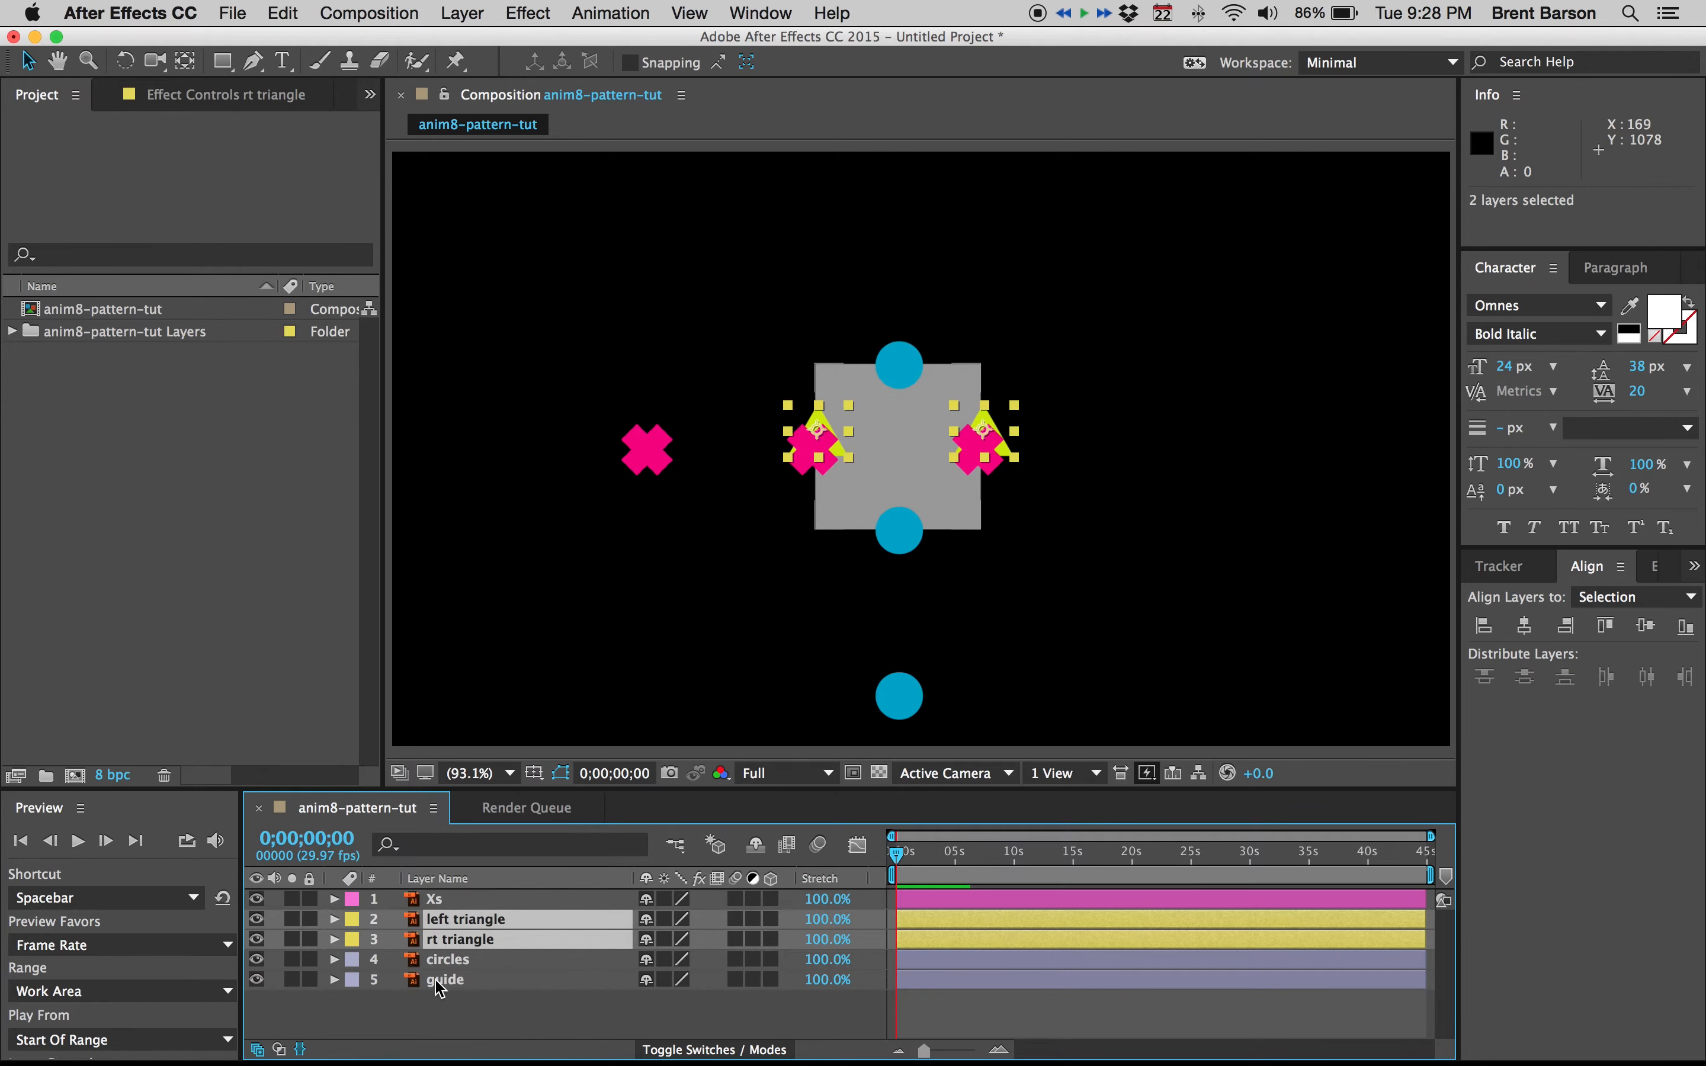
Step: Set the label color of the circles layer to Cyan
left_click(455, 960)
left_click(352, 960)
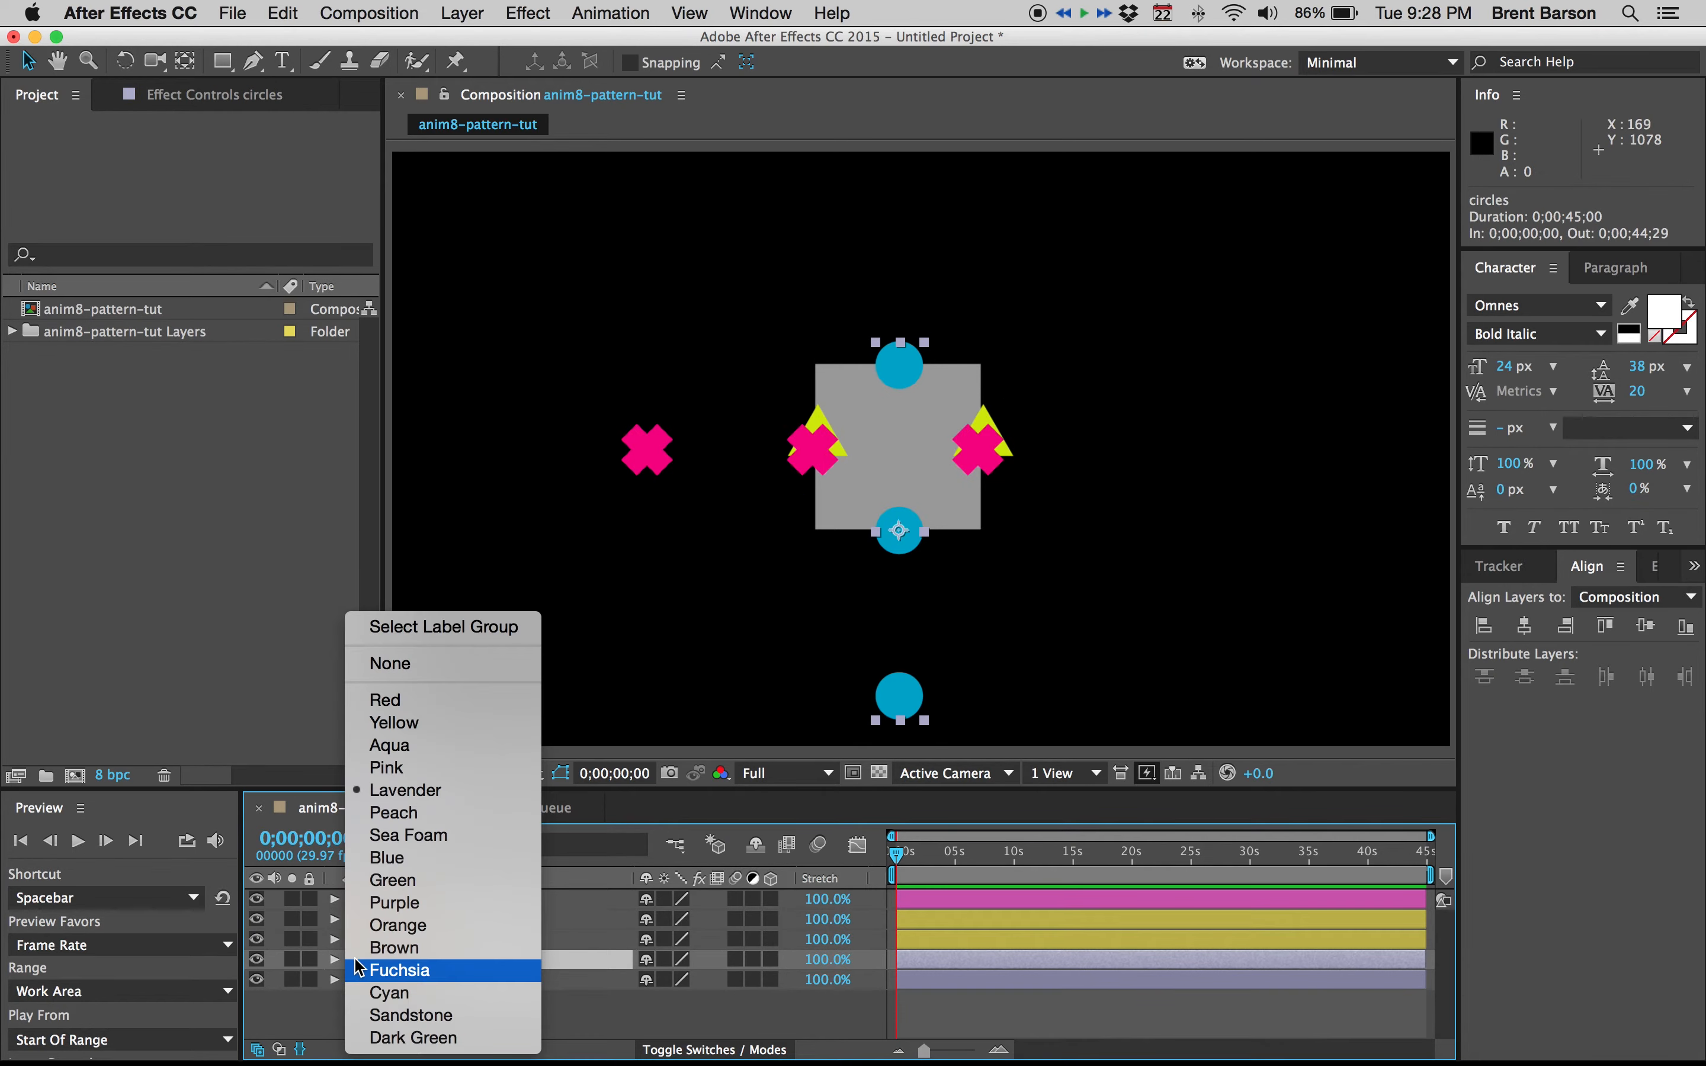
left_click(405, 992)
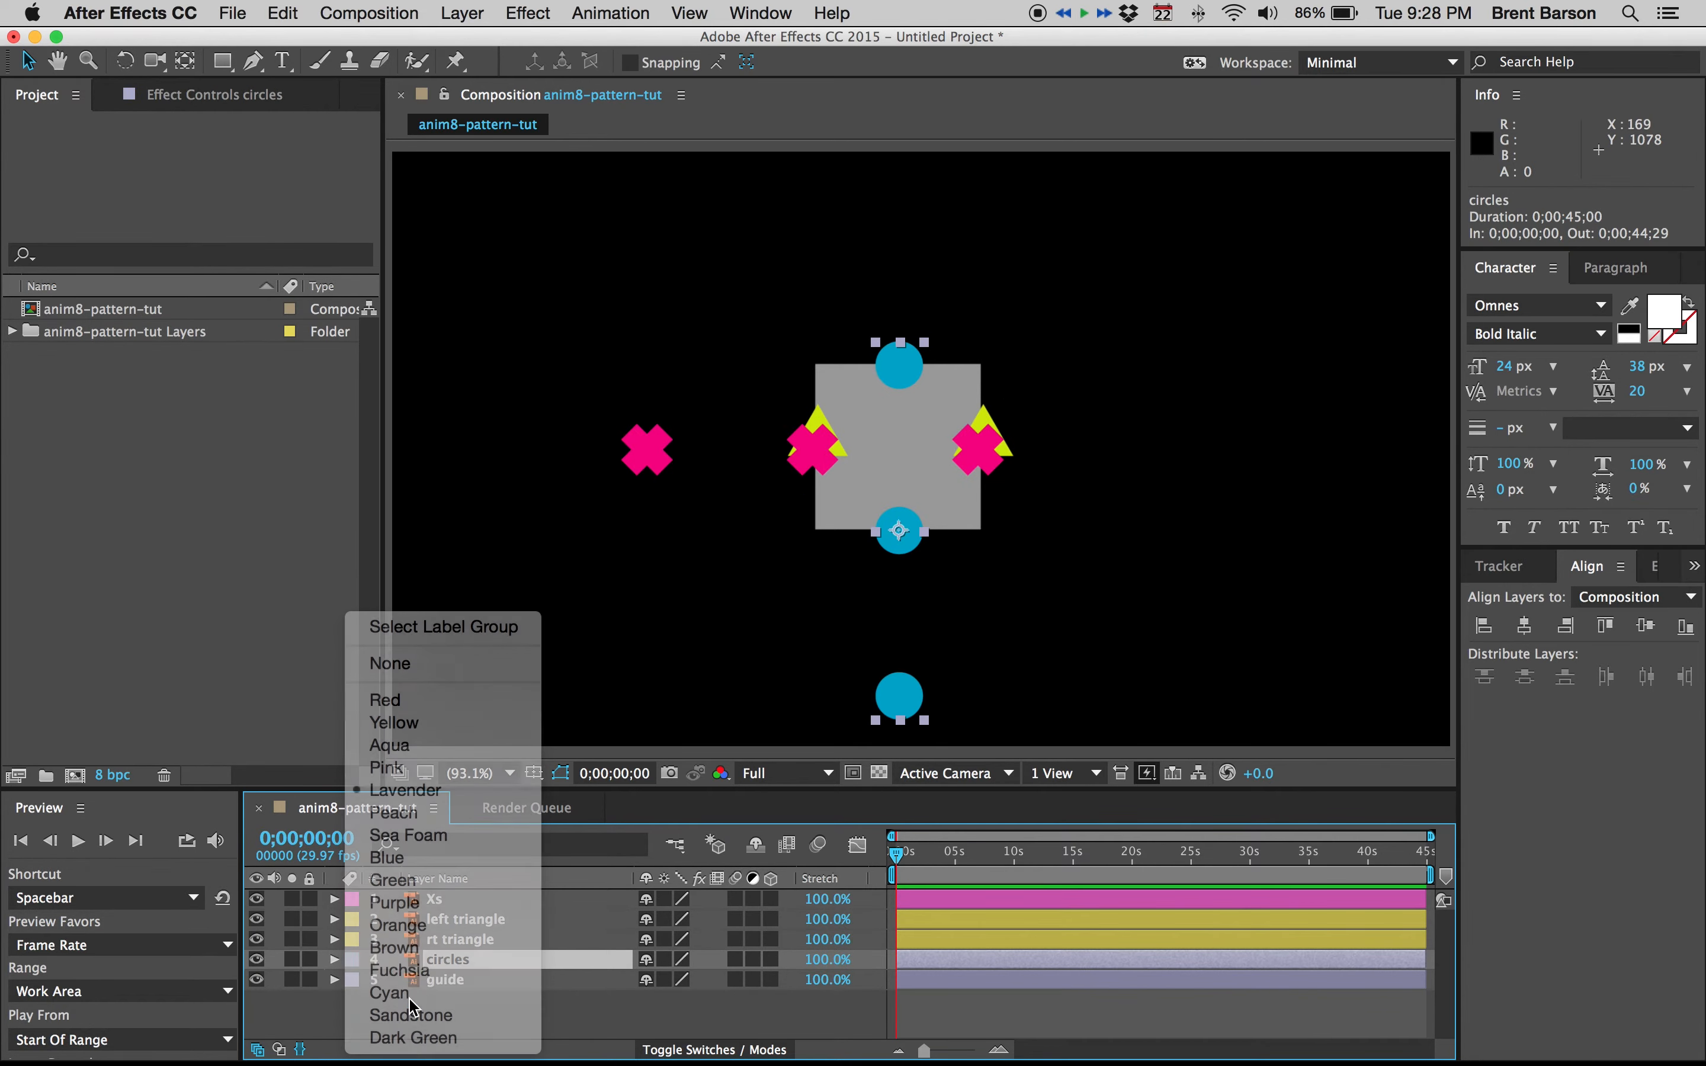
Step: Deselect all layers and hide the Stretch column in the timeline
left_click(457, 985)
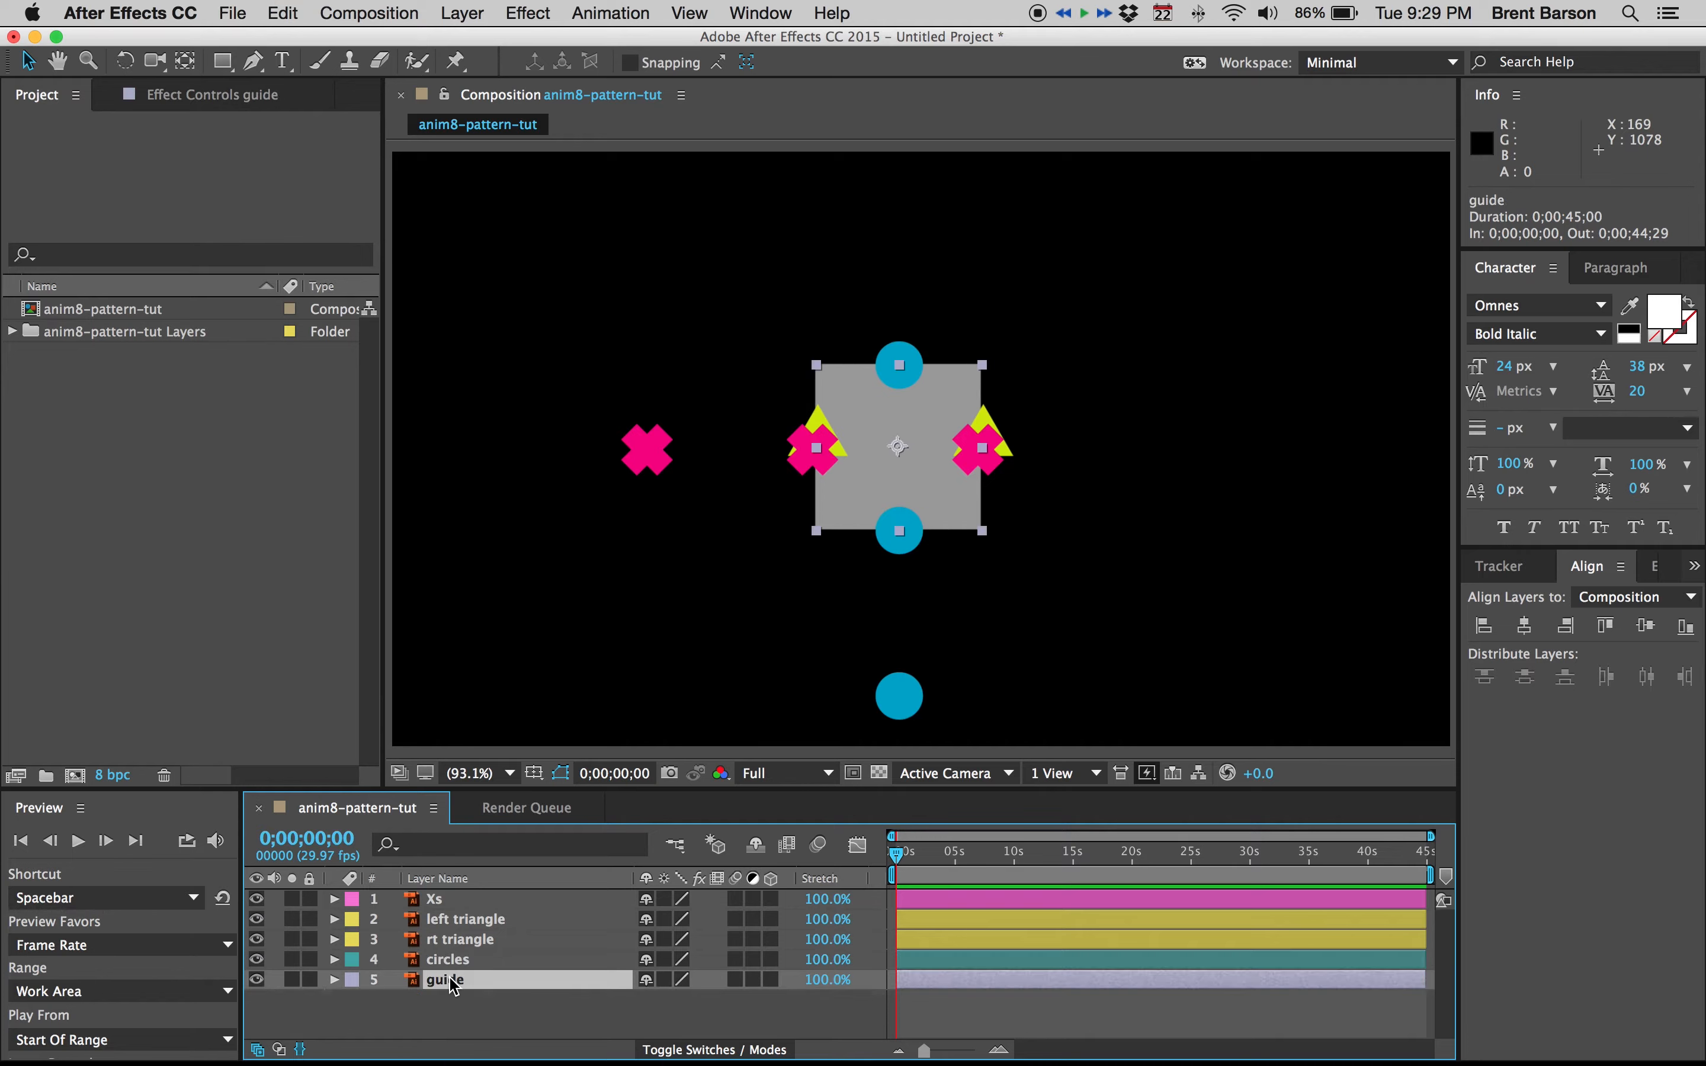
left_click(462, 1004)
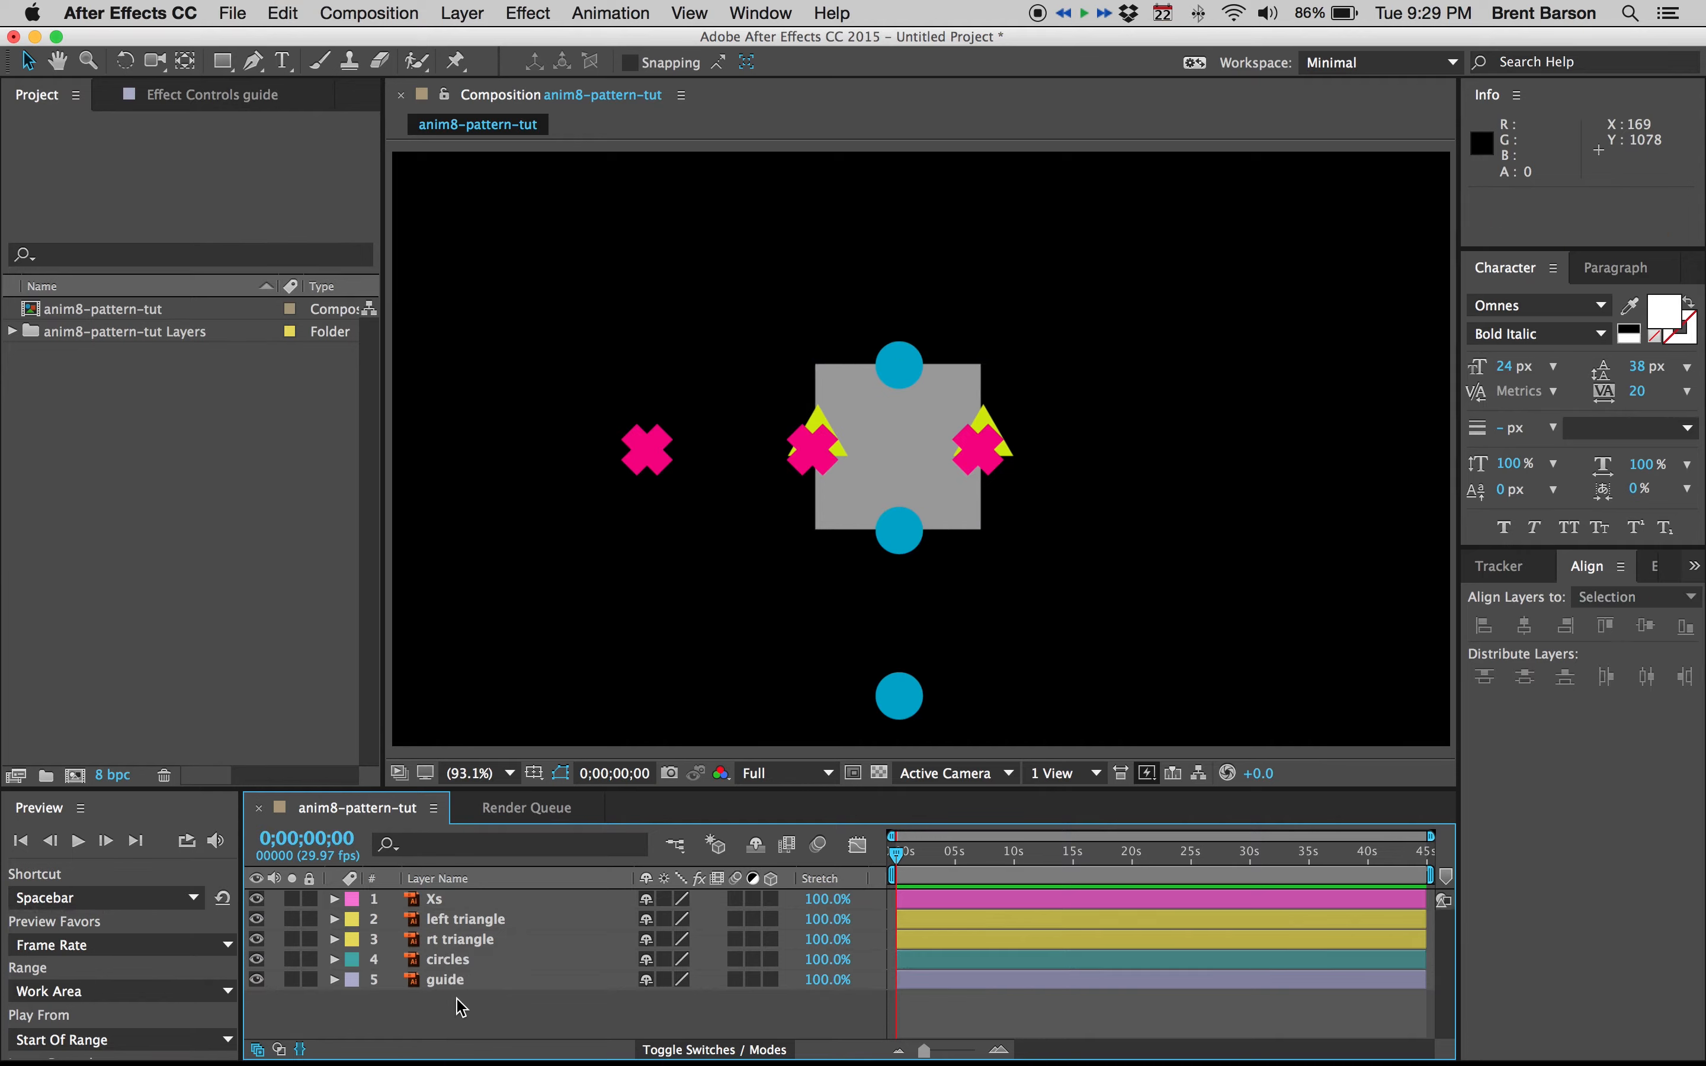
right_click(838, 883)
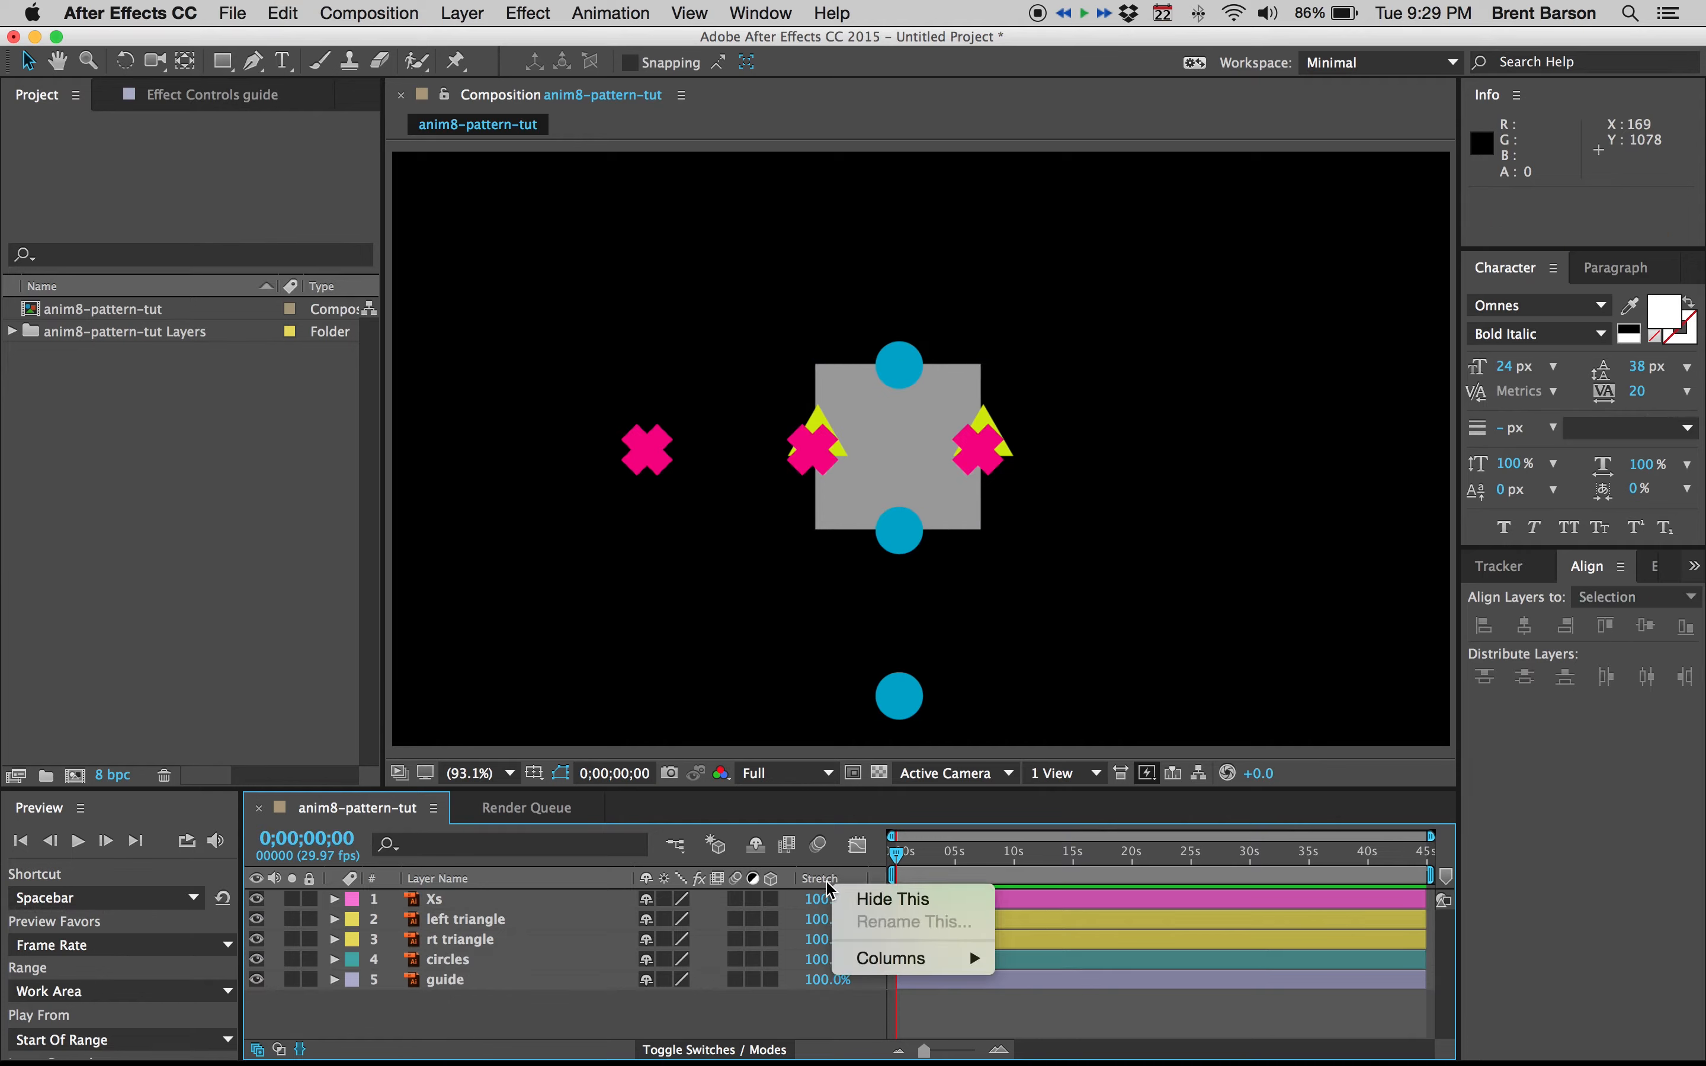
left_click(864, 905)
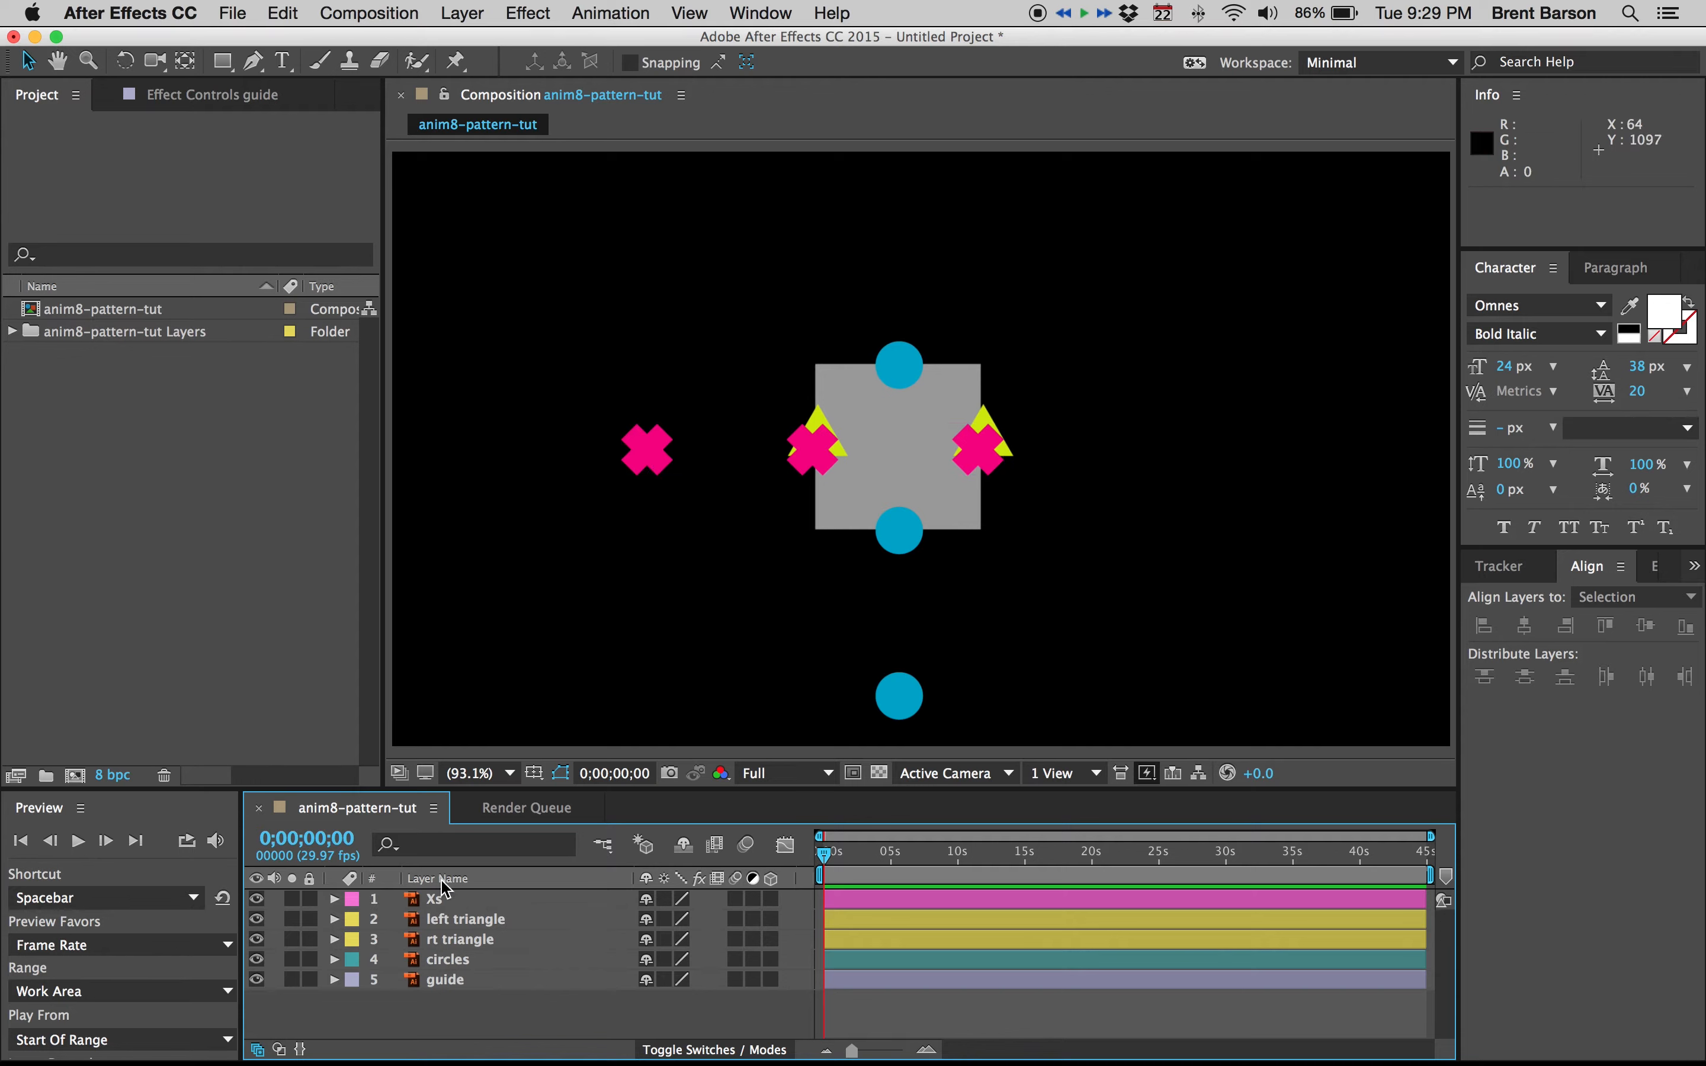
Step: Reveal the Position property of the Xs layer and set its first keyframe at 0;00;00;00
left_click(452, 898)
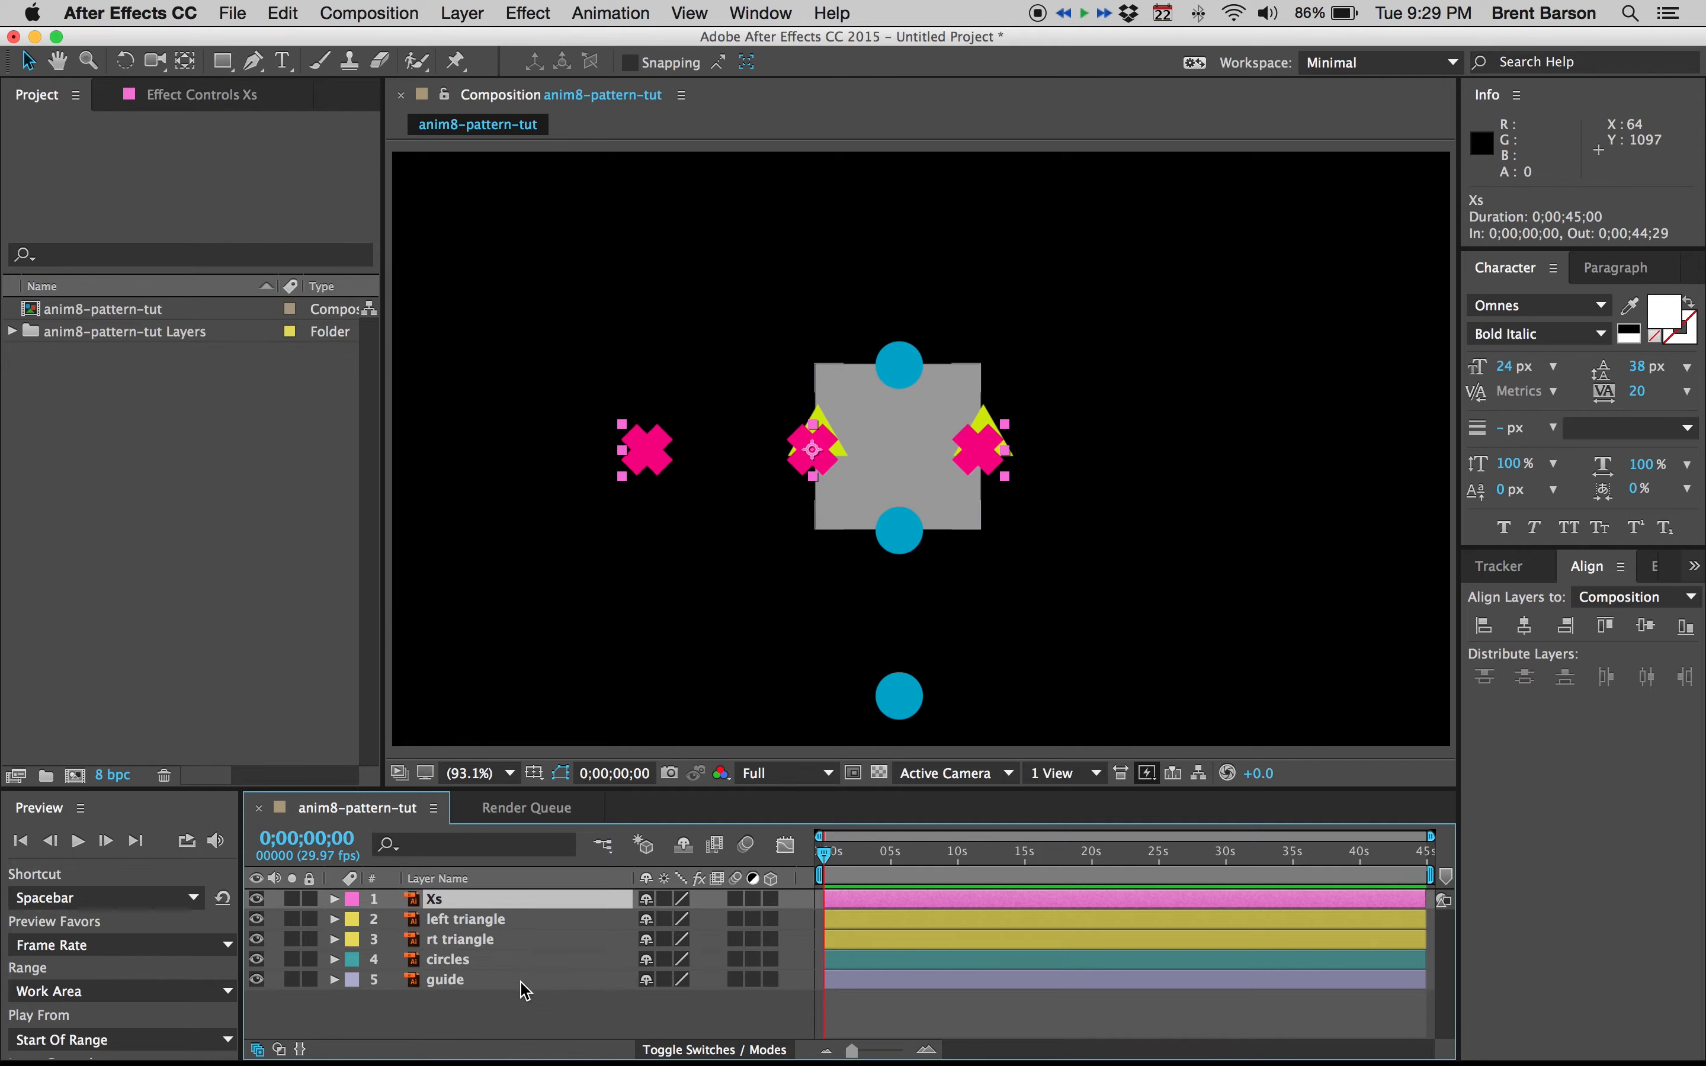
key("p")
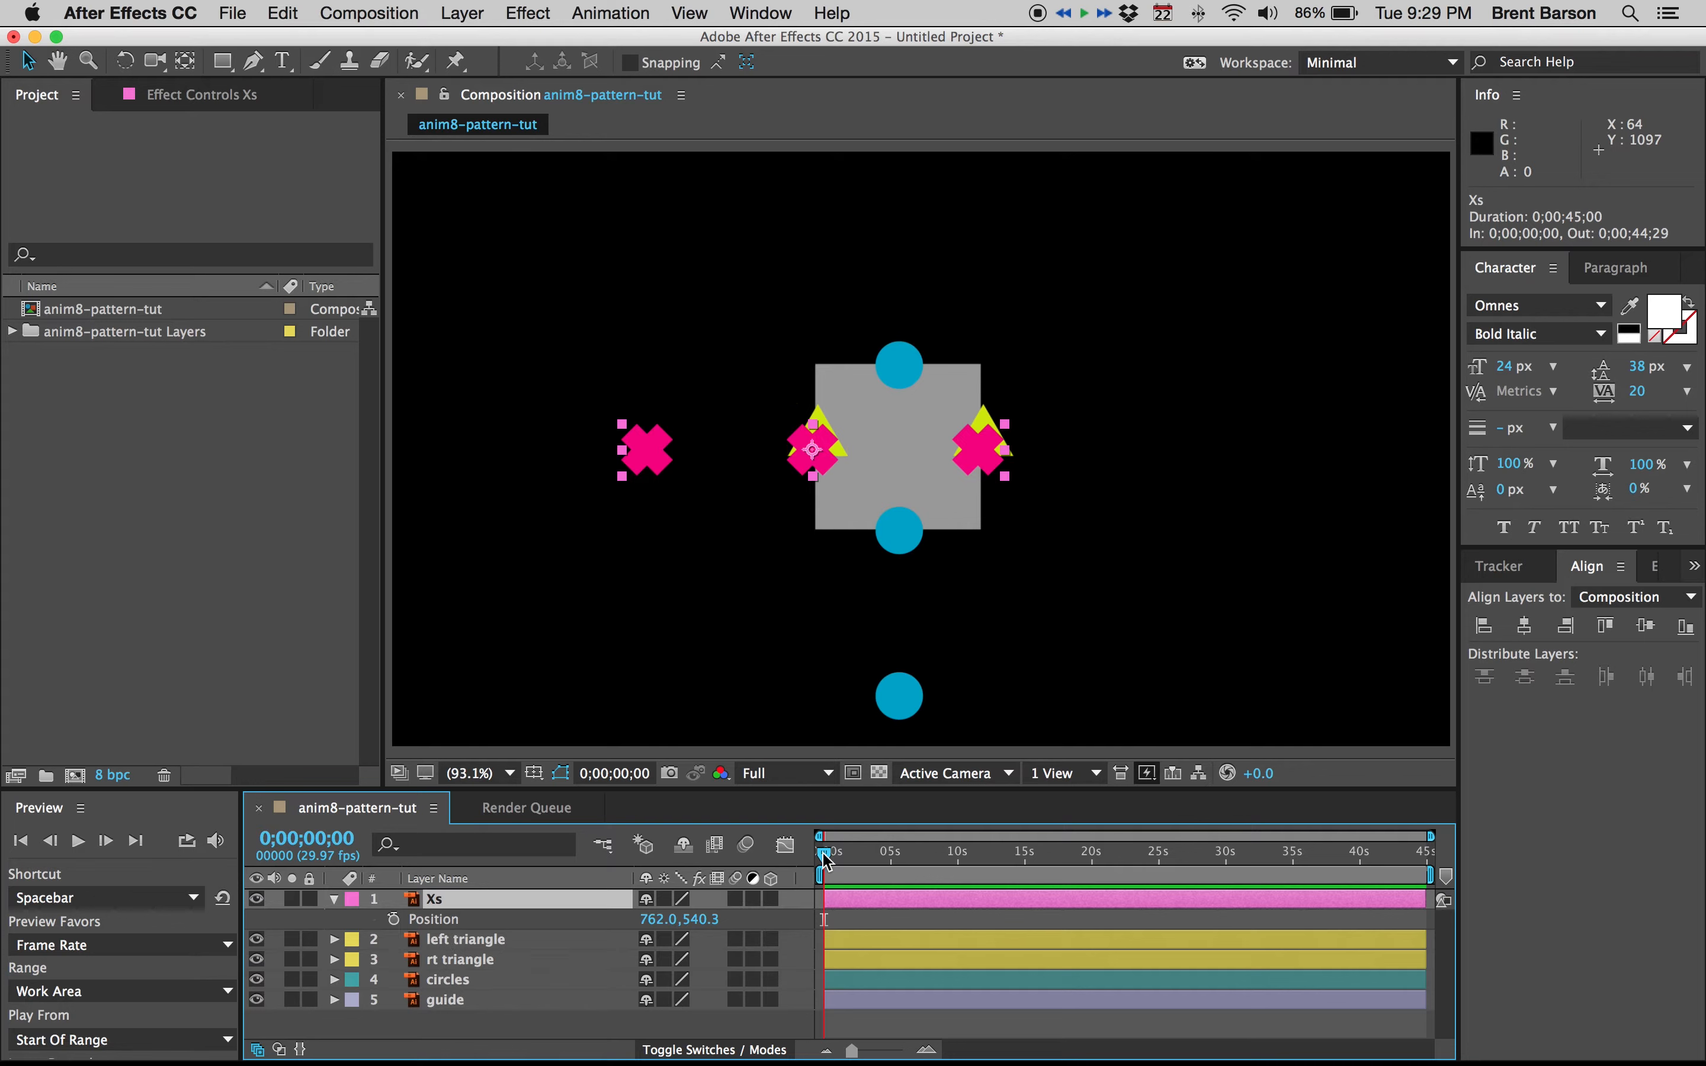
left_click(394, 918)
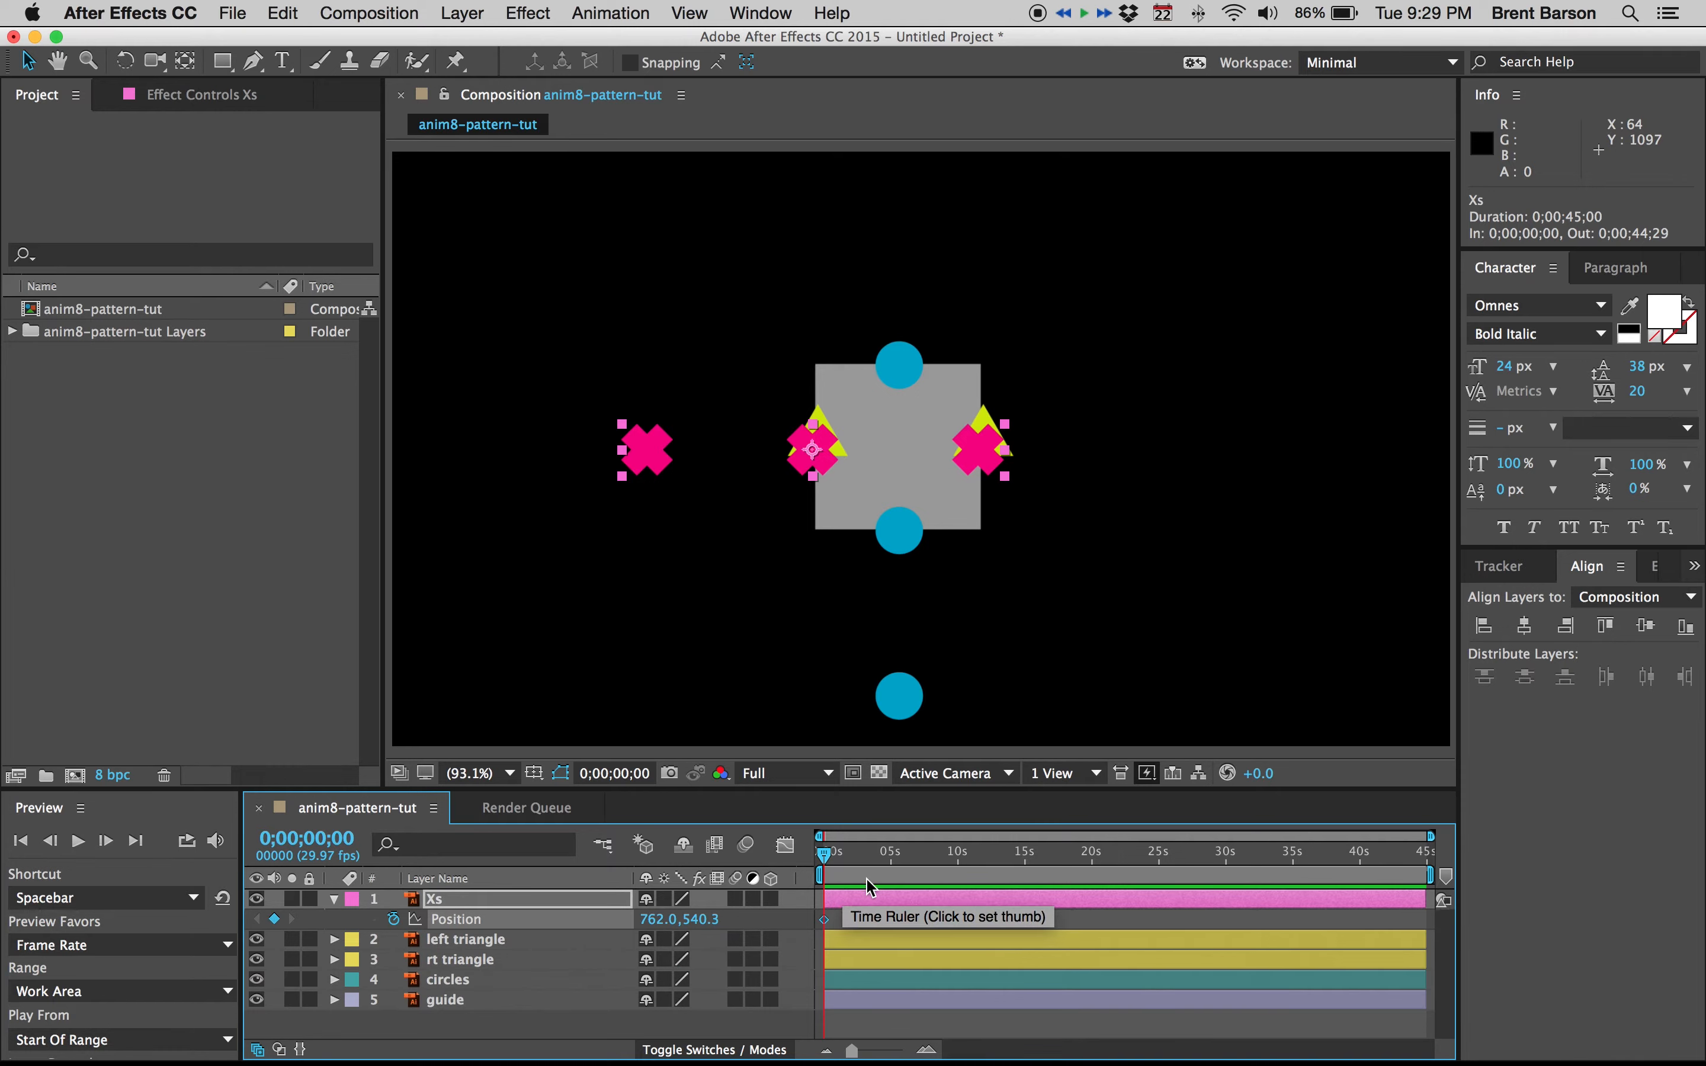
Step: Move the current time to 0;00;03;00 in the timeline
key("equal")
key("equal")
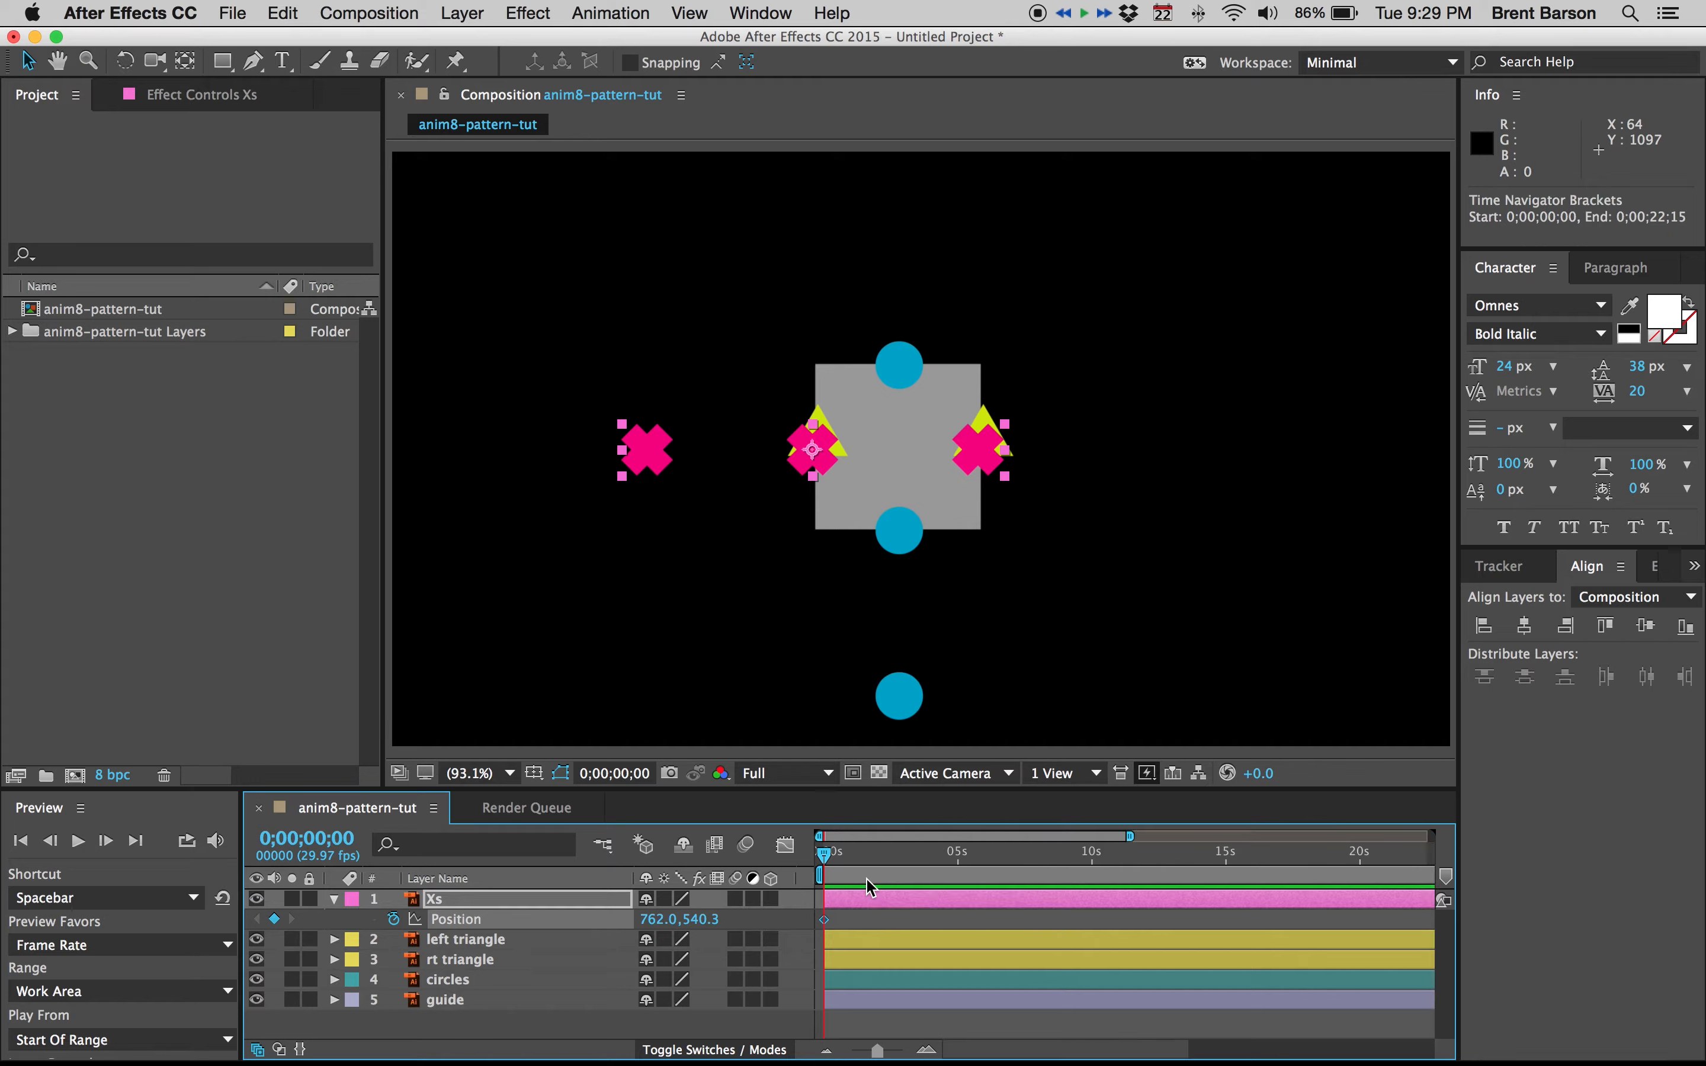
key("equal")
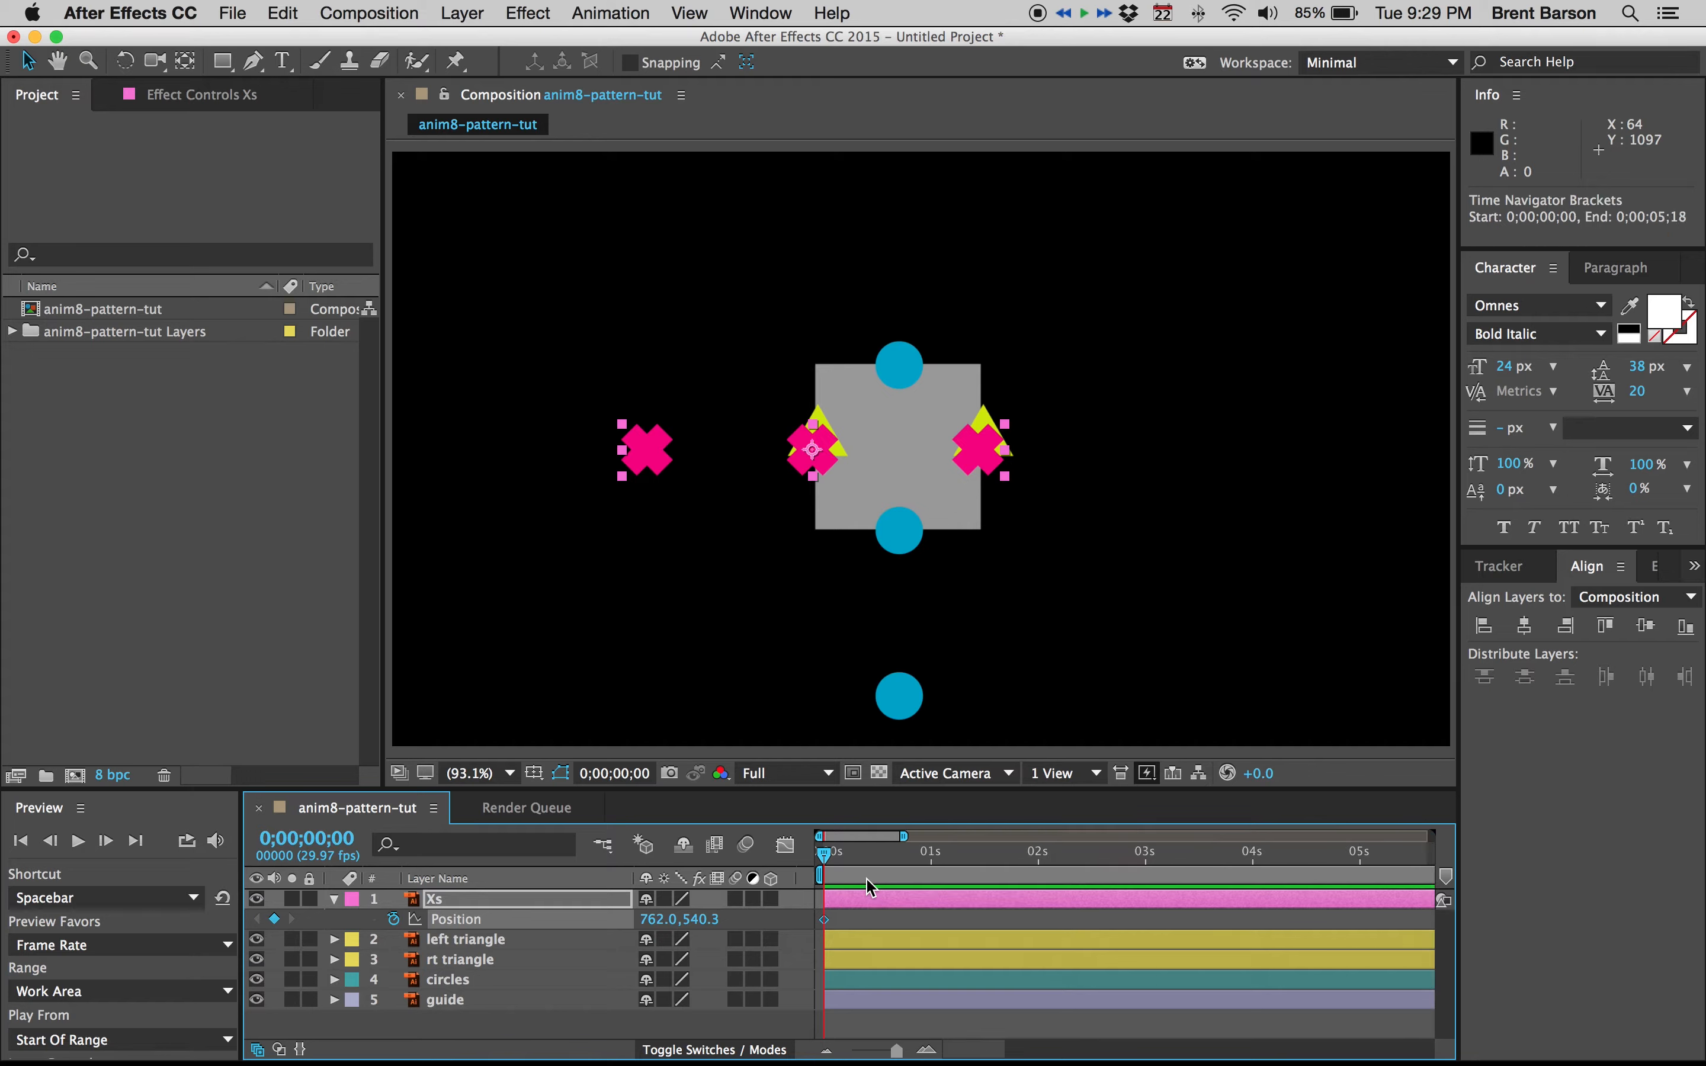
left_click(1147, 855)
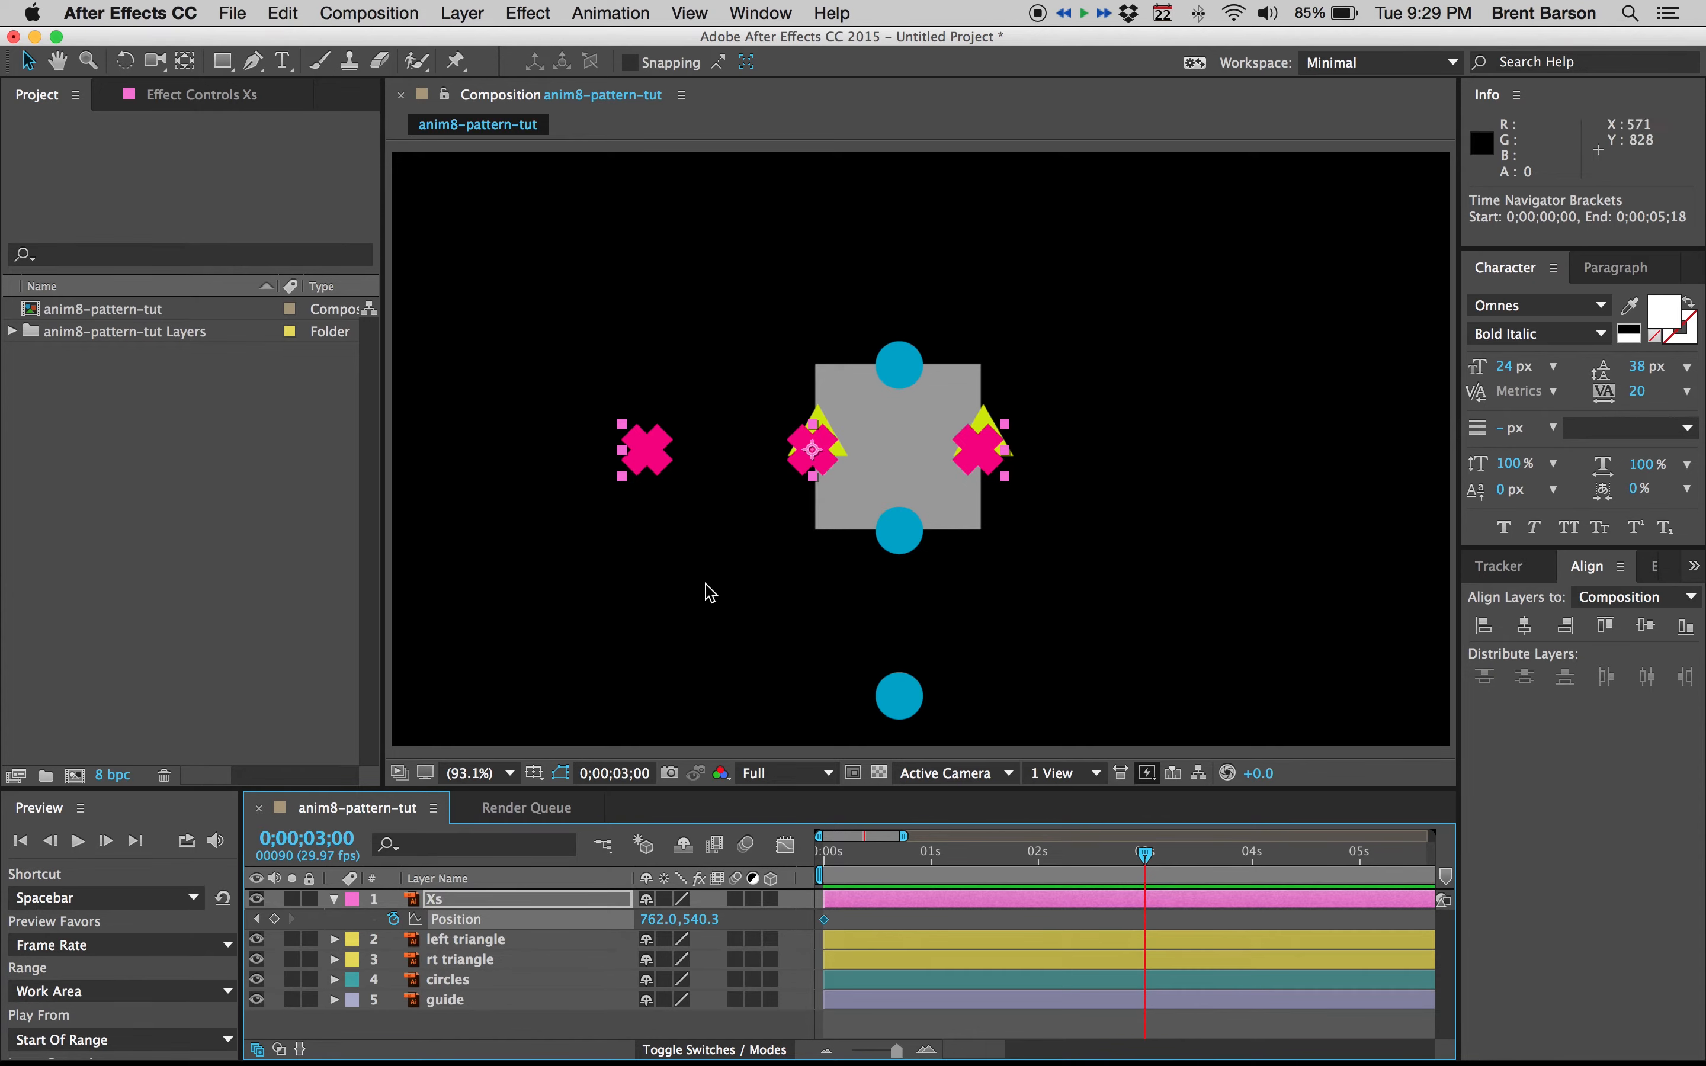
Step: Try to move the Xs layer horizontally one tile width by eye in the composition, and undo the move
key("slash")
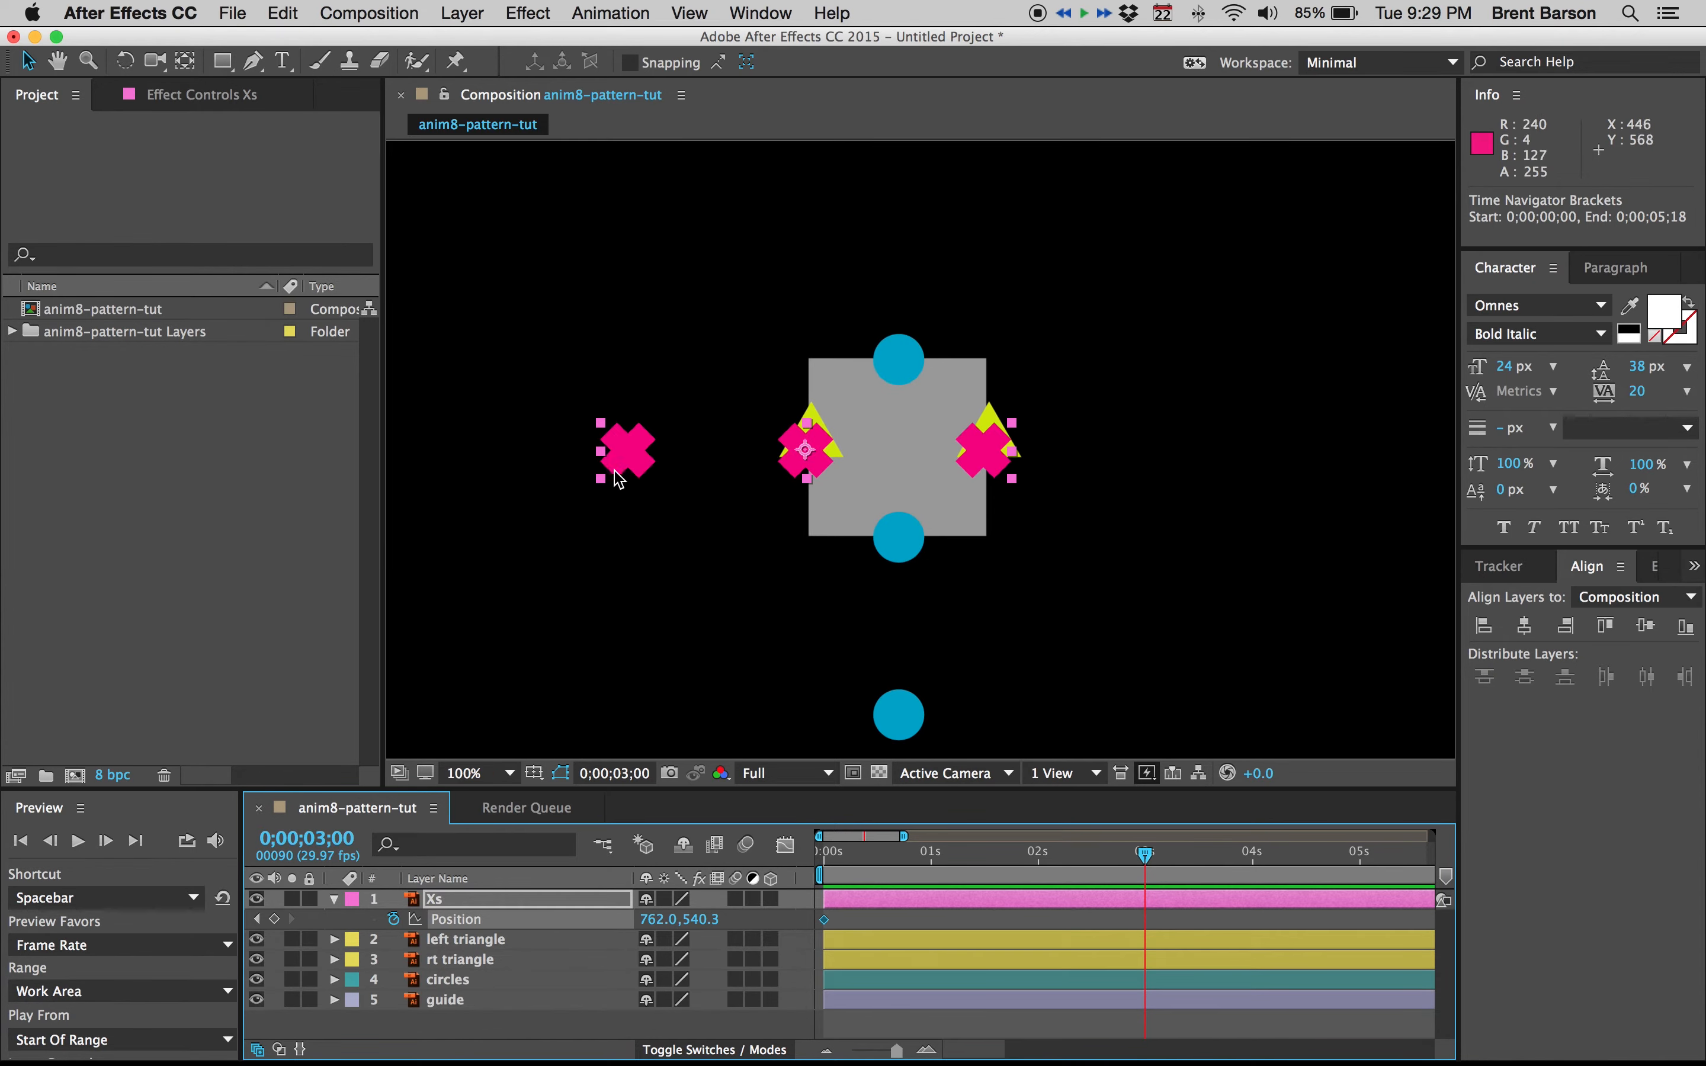
left_click_drag(571, 544, 671, 538)
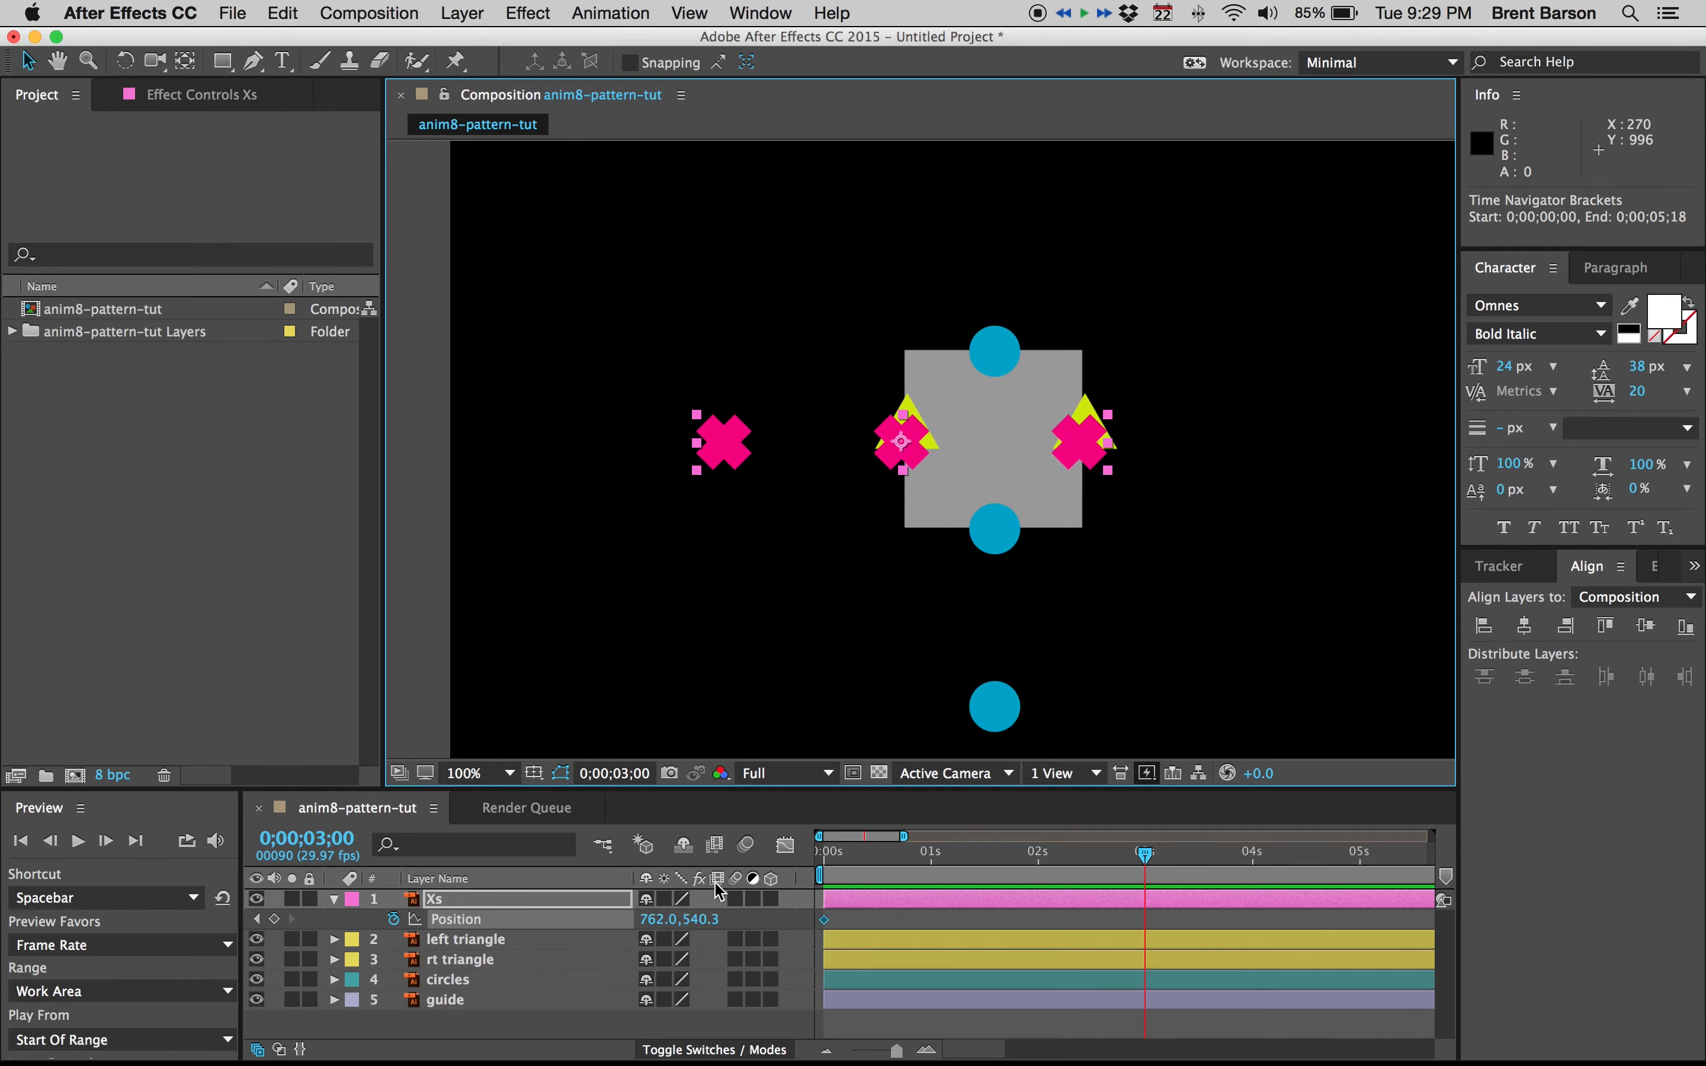
left_click_drag(724, 444, 904, 428)
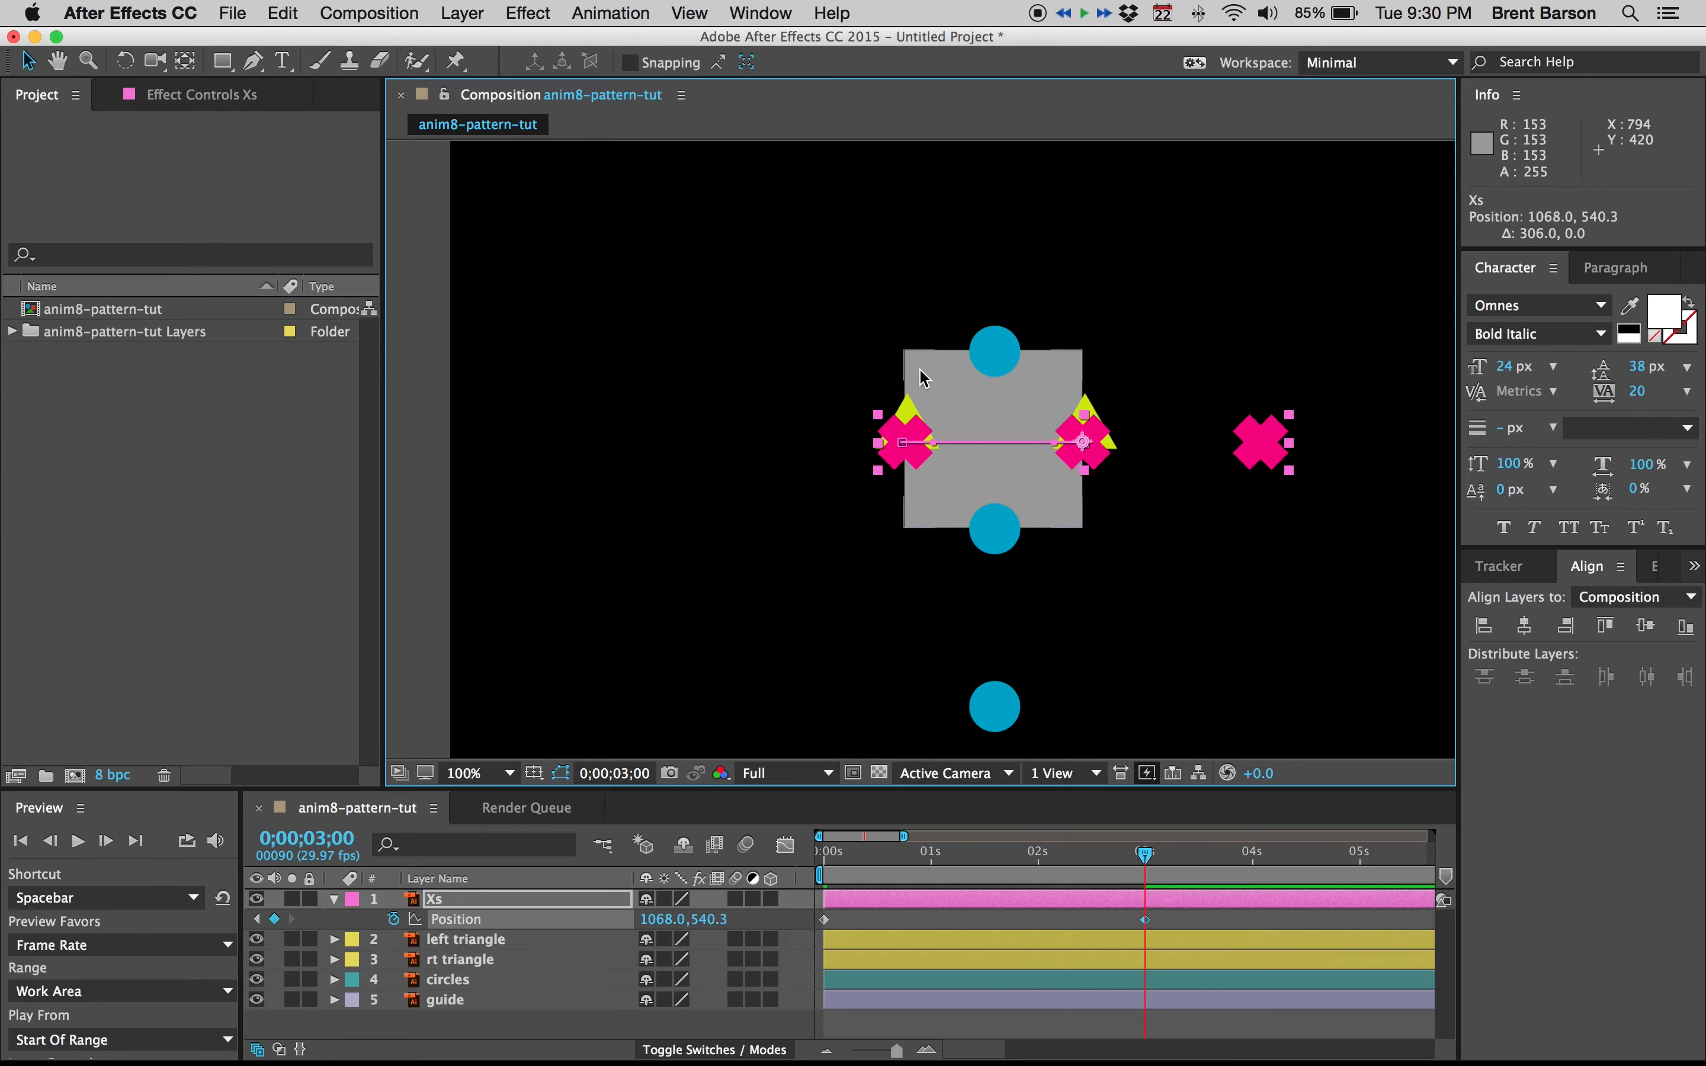
key("super+z")
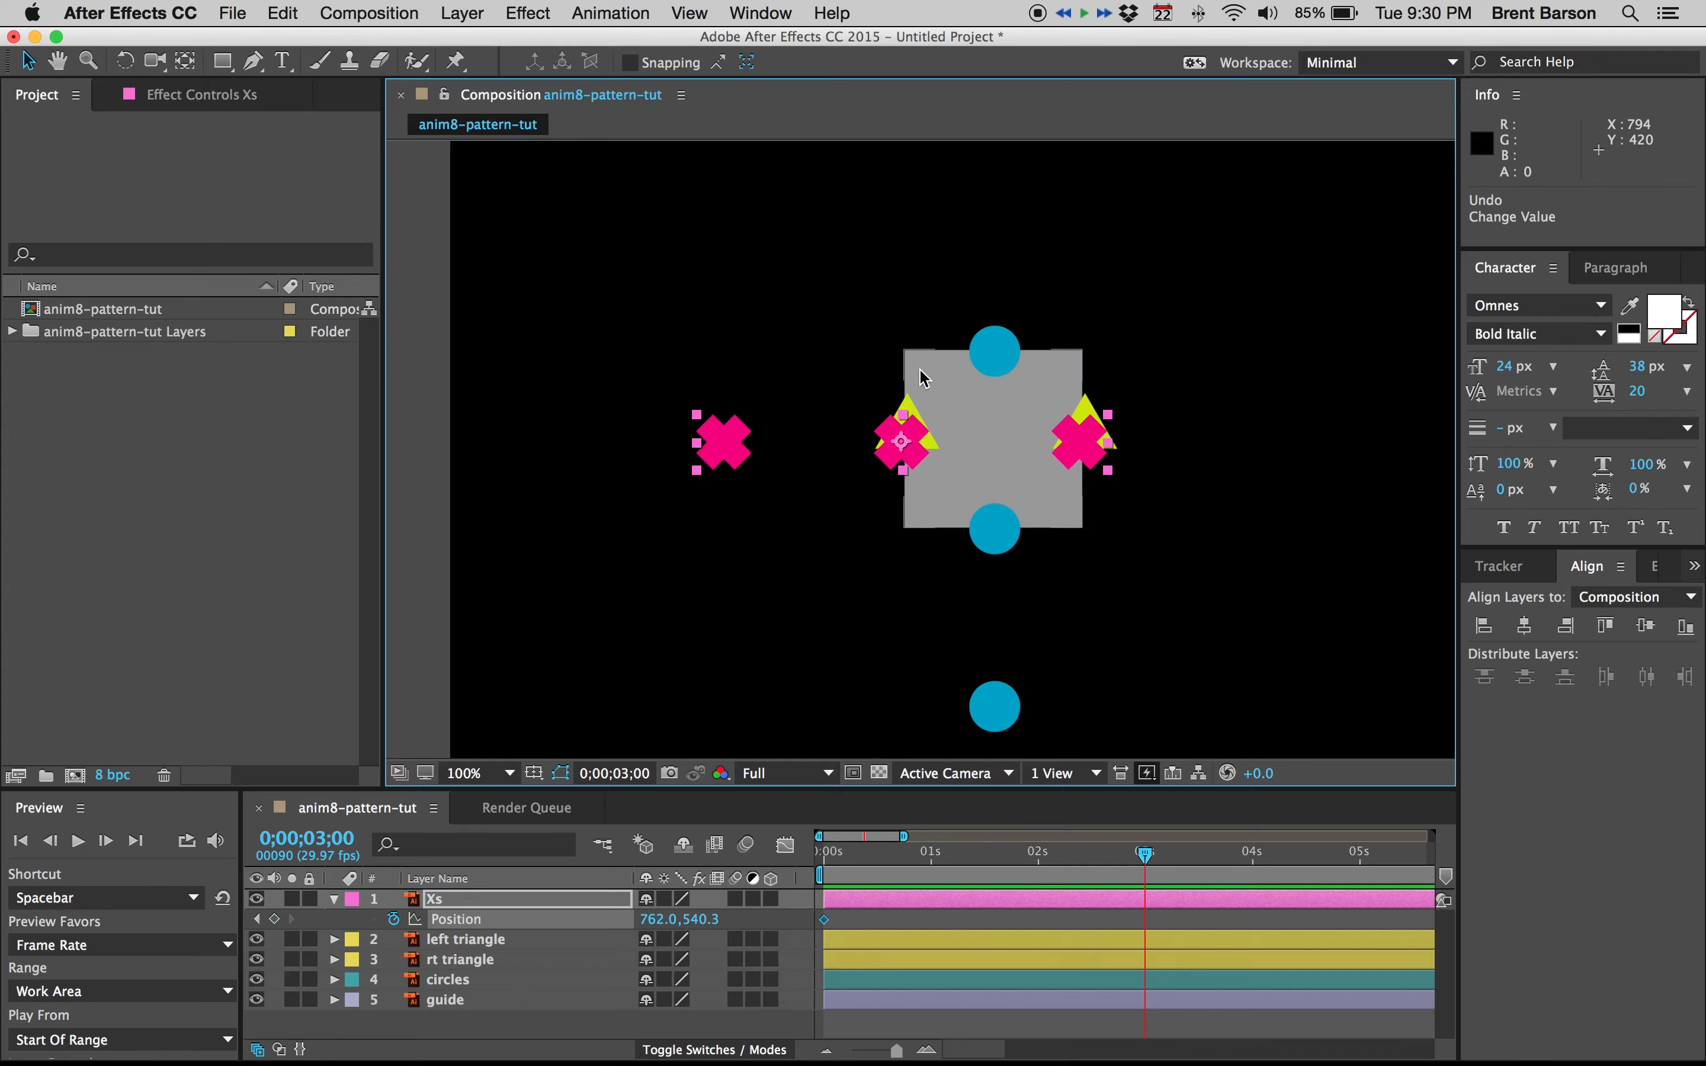
Step: Add 300 to the Xs layer's X position at 0;00;03;00 and end the work area at that time
left_click(654, 919)
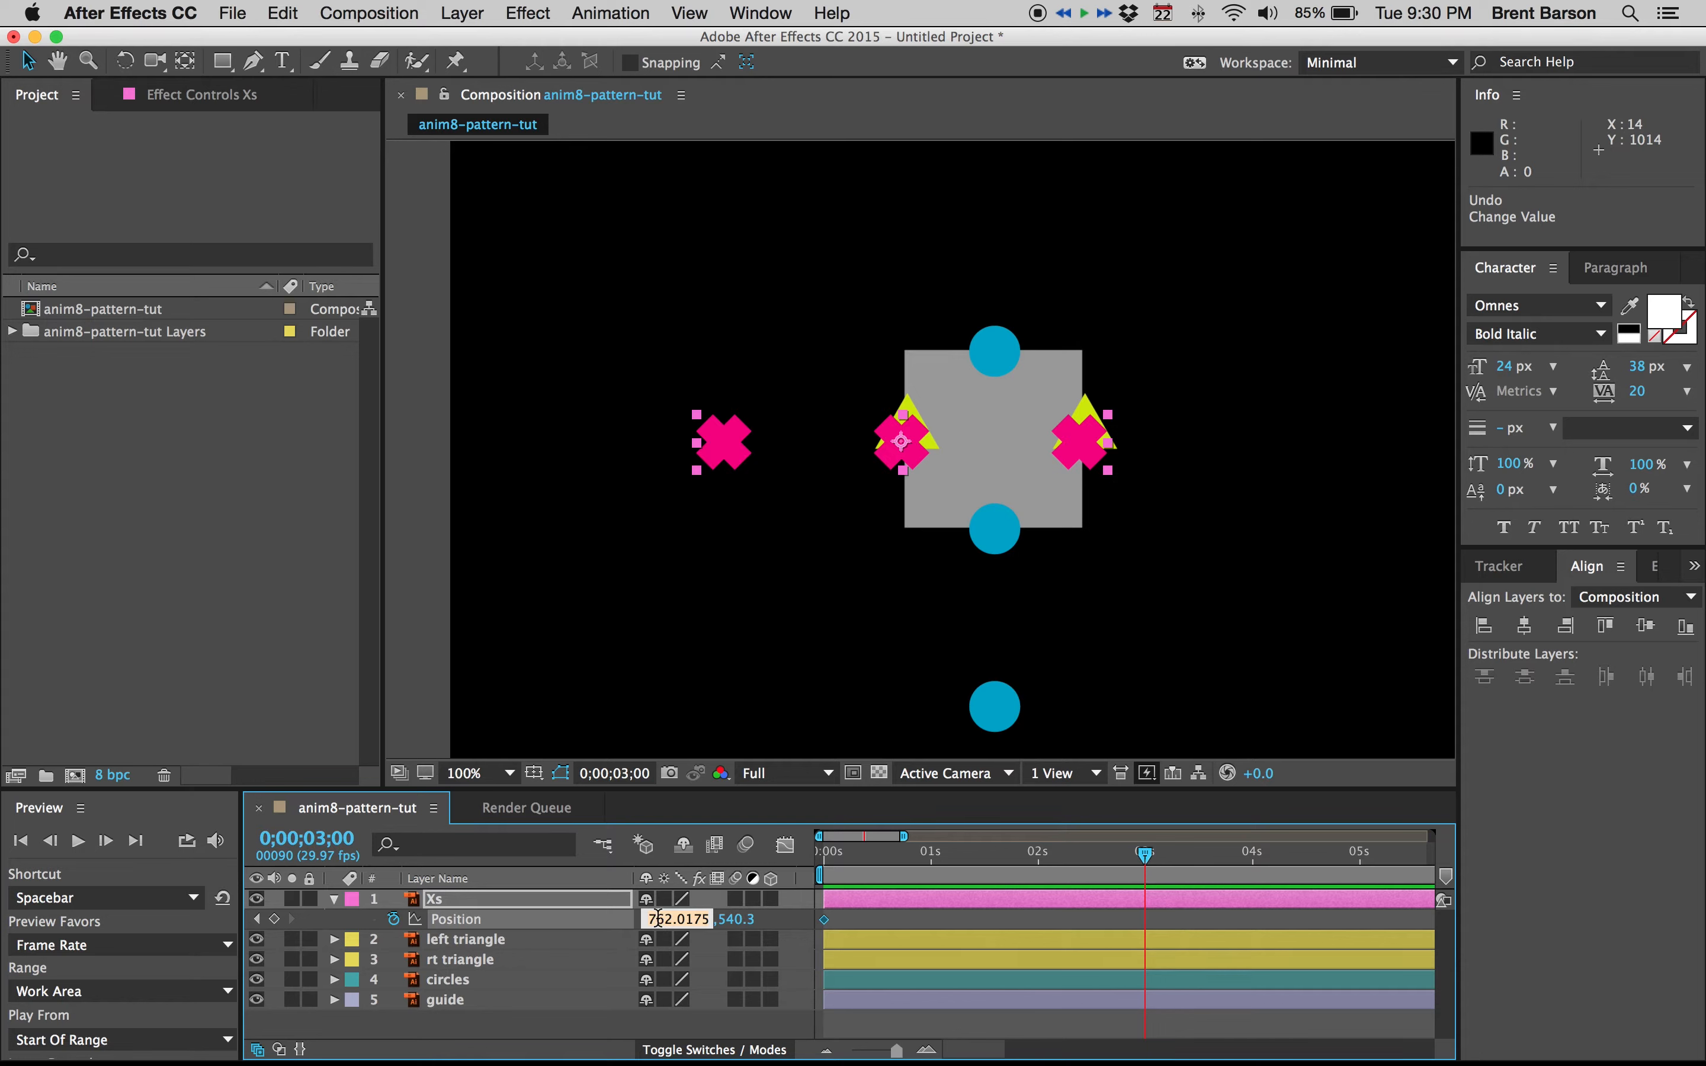
key("Right")
type("+300")
key("Return")
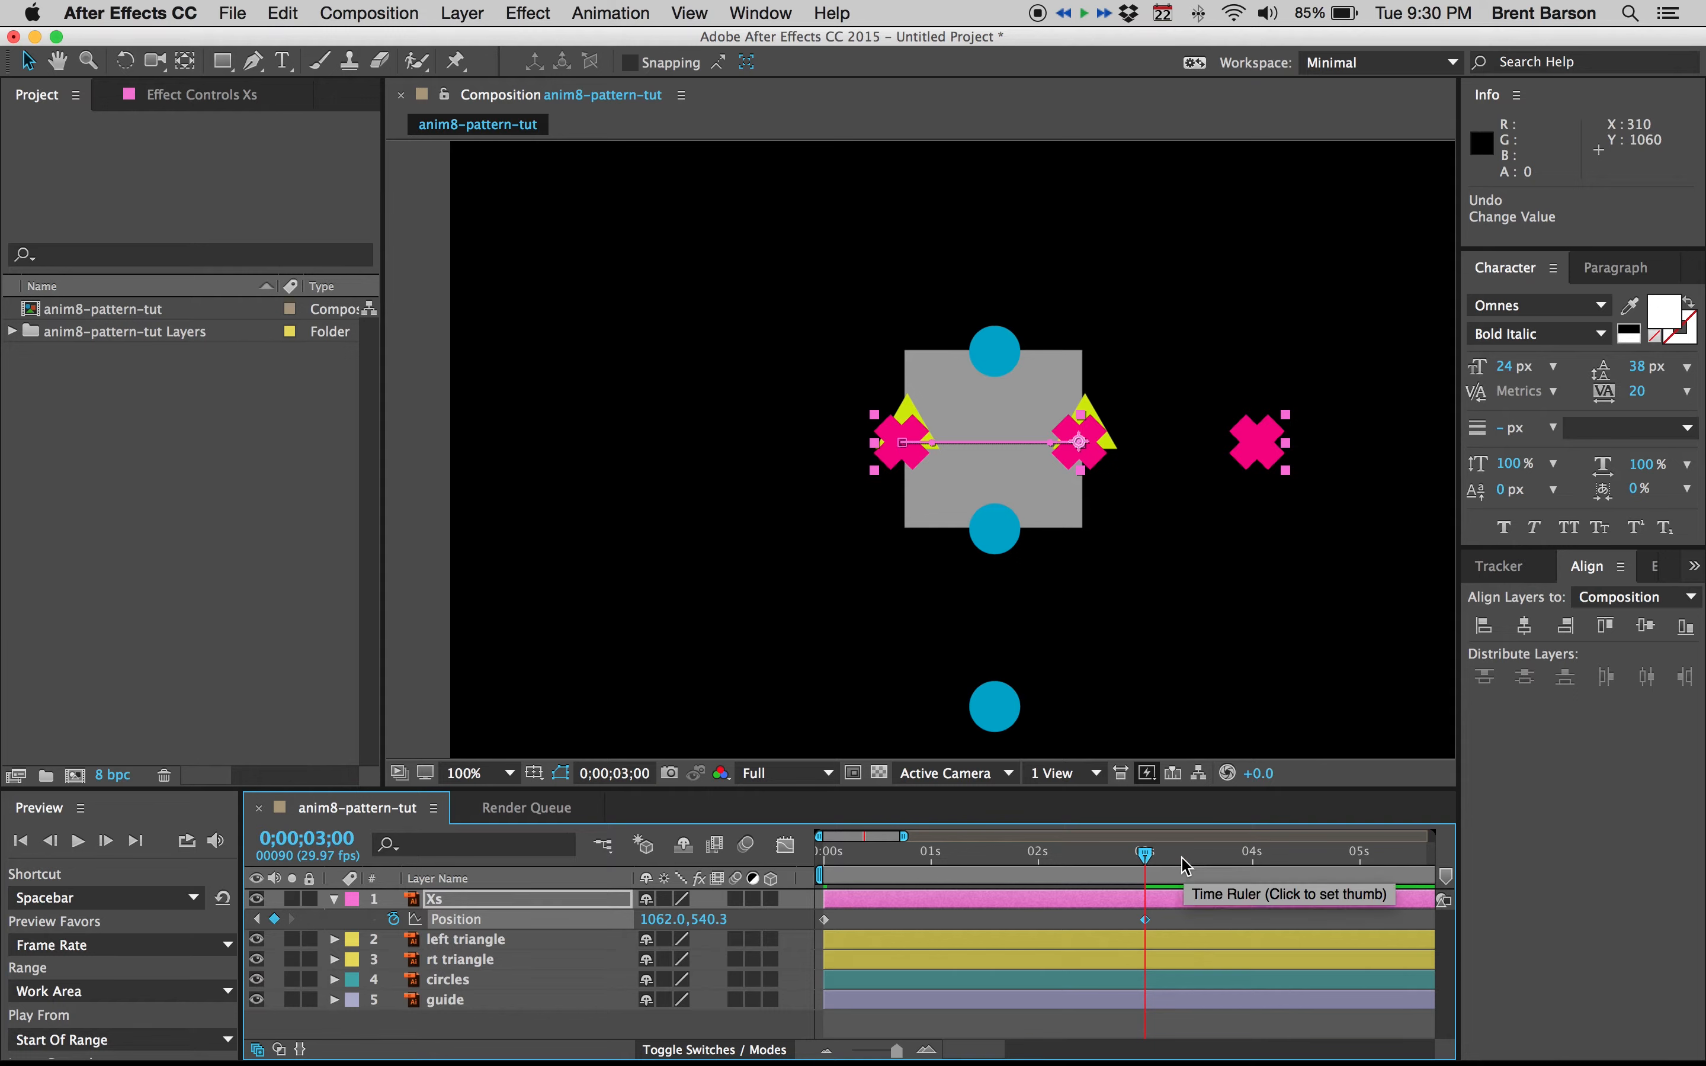
key("n")
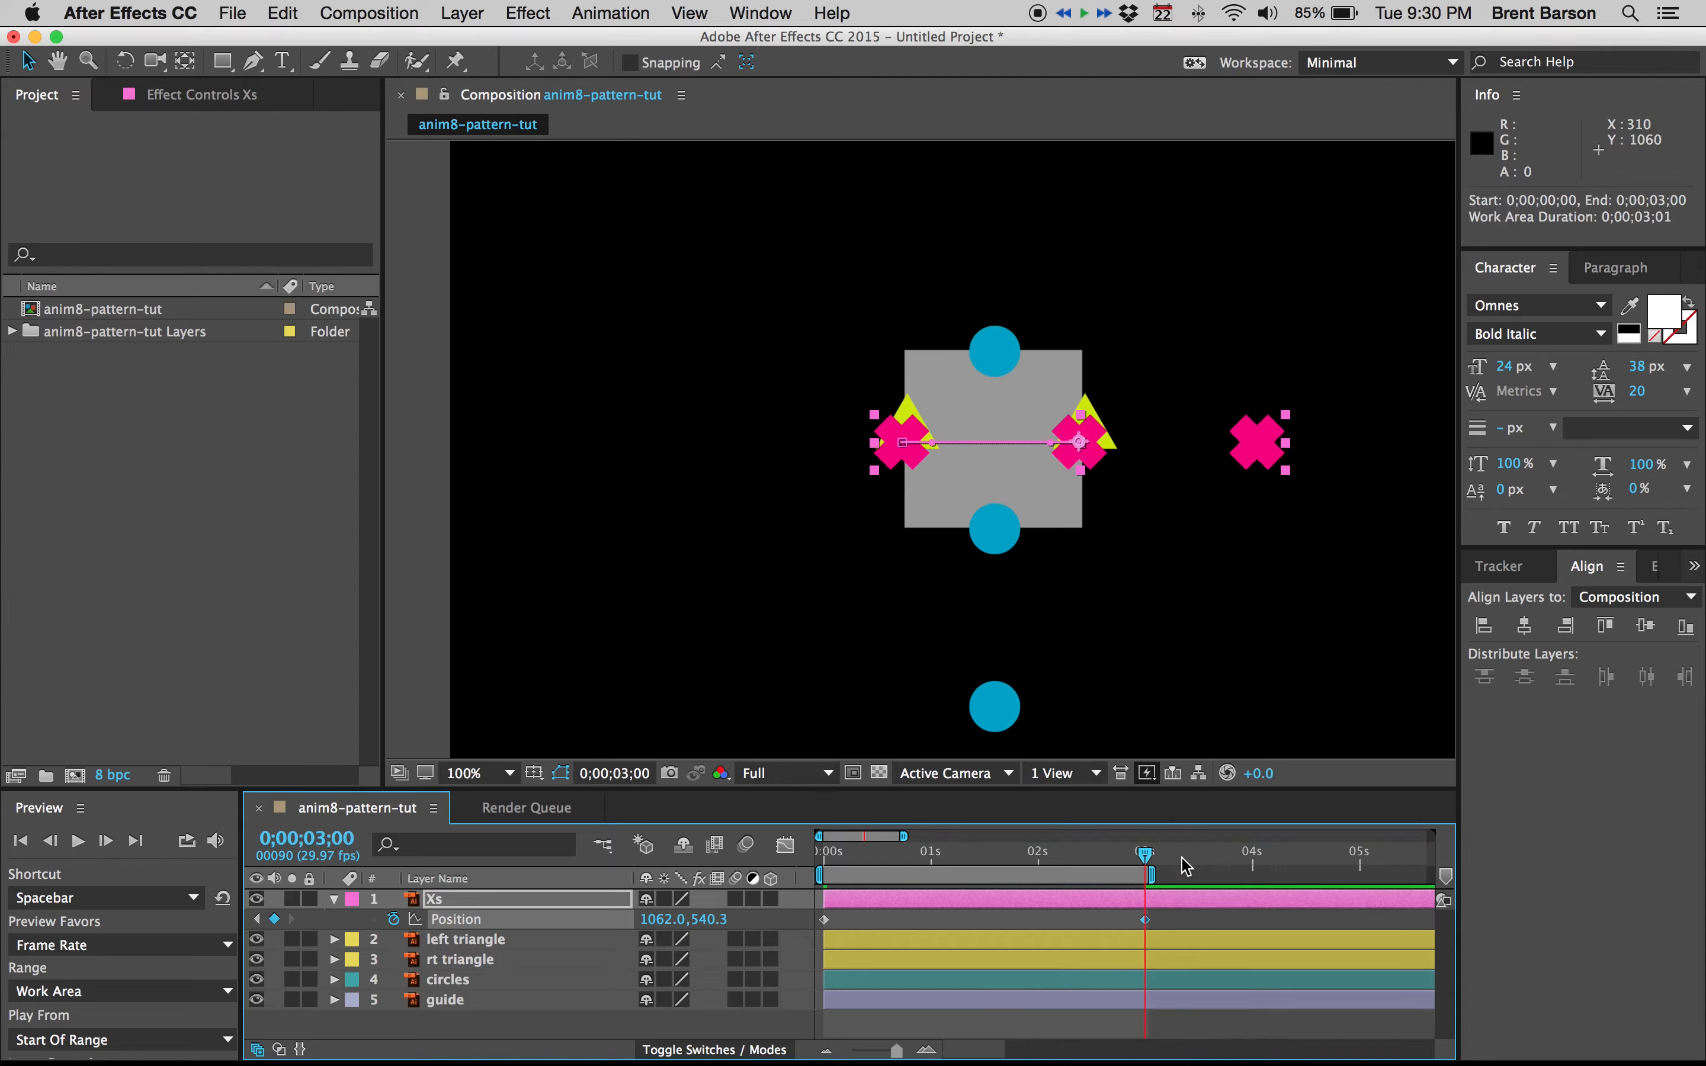
Step: Set the circles layer's first Position keyframe at 0;00;00;00 and move the current time to the second Xs keyframe at 0;00;03;00
left_click(453, 983)
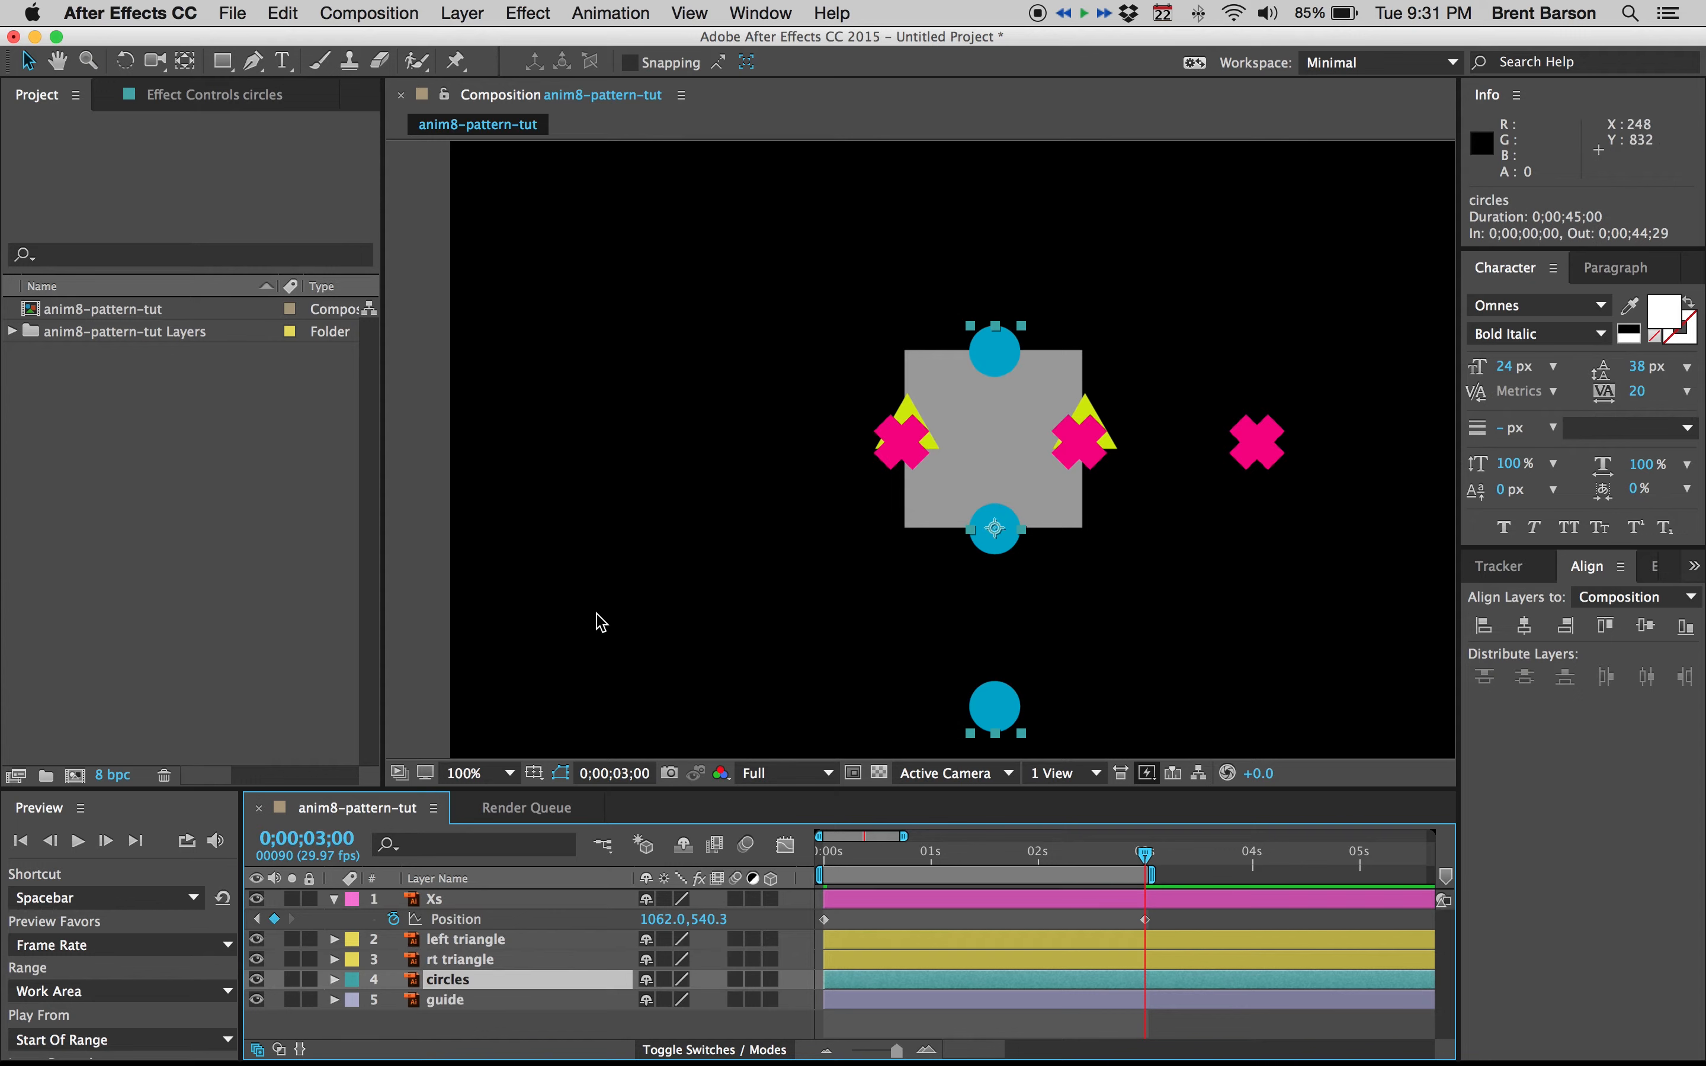
key("p")
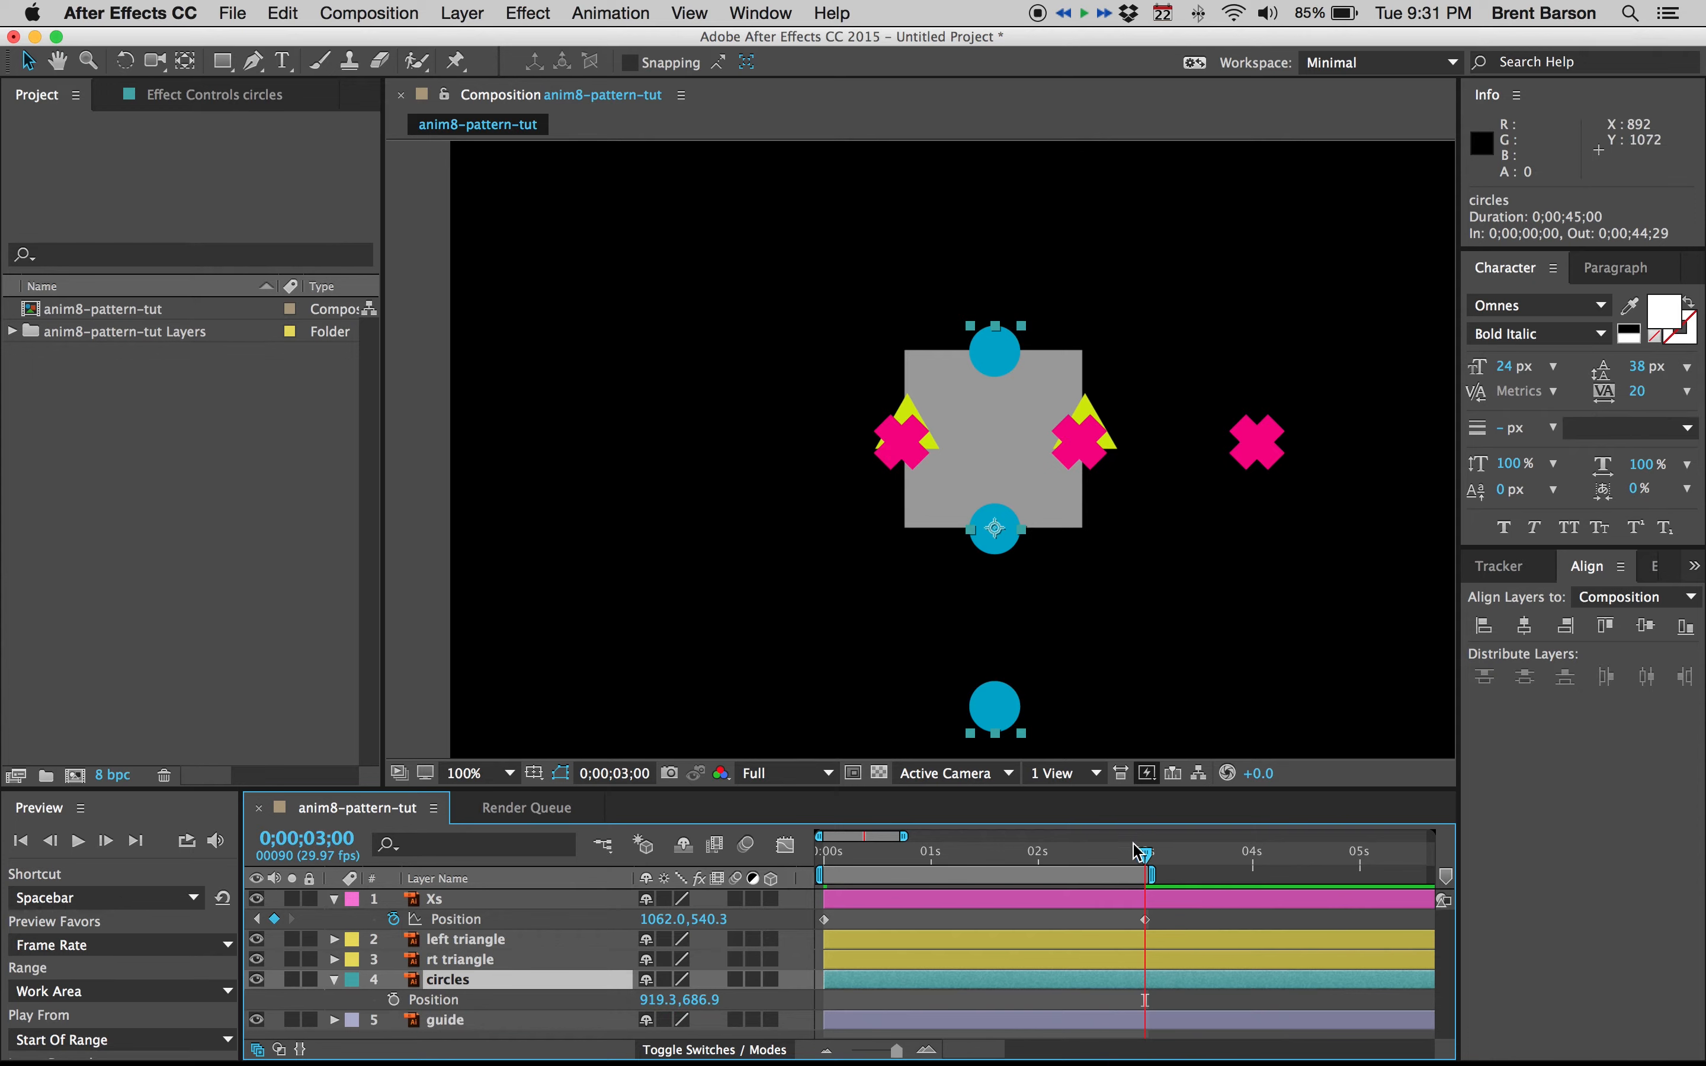
left_click_drag(1142, 853, 747, 853)
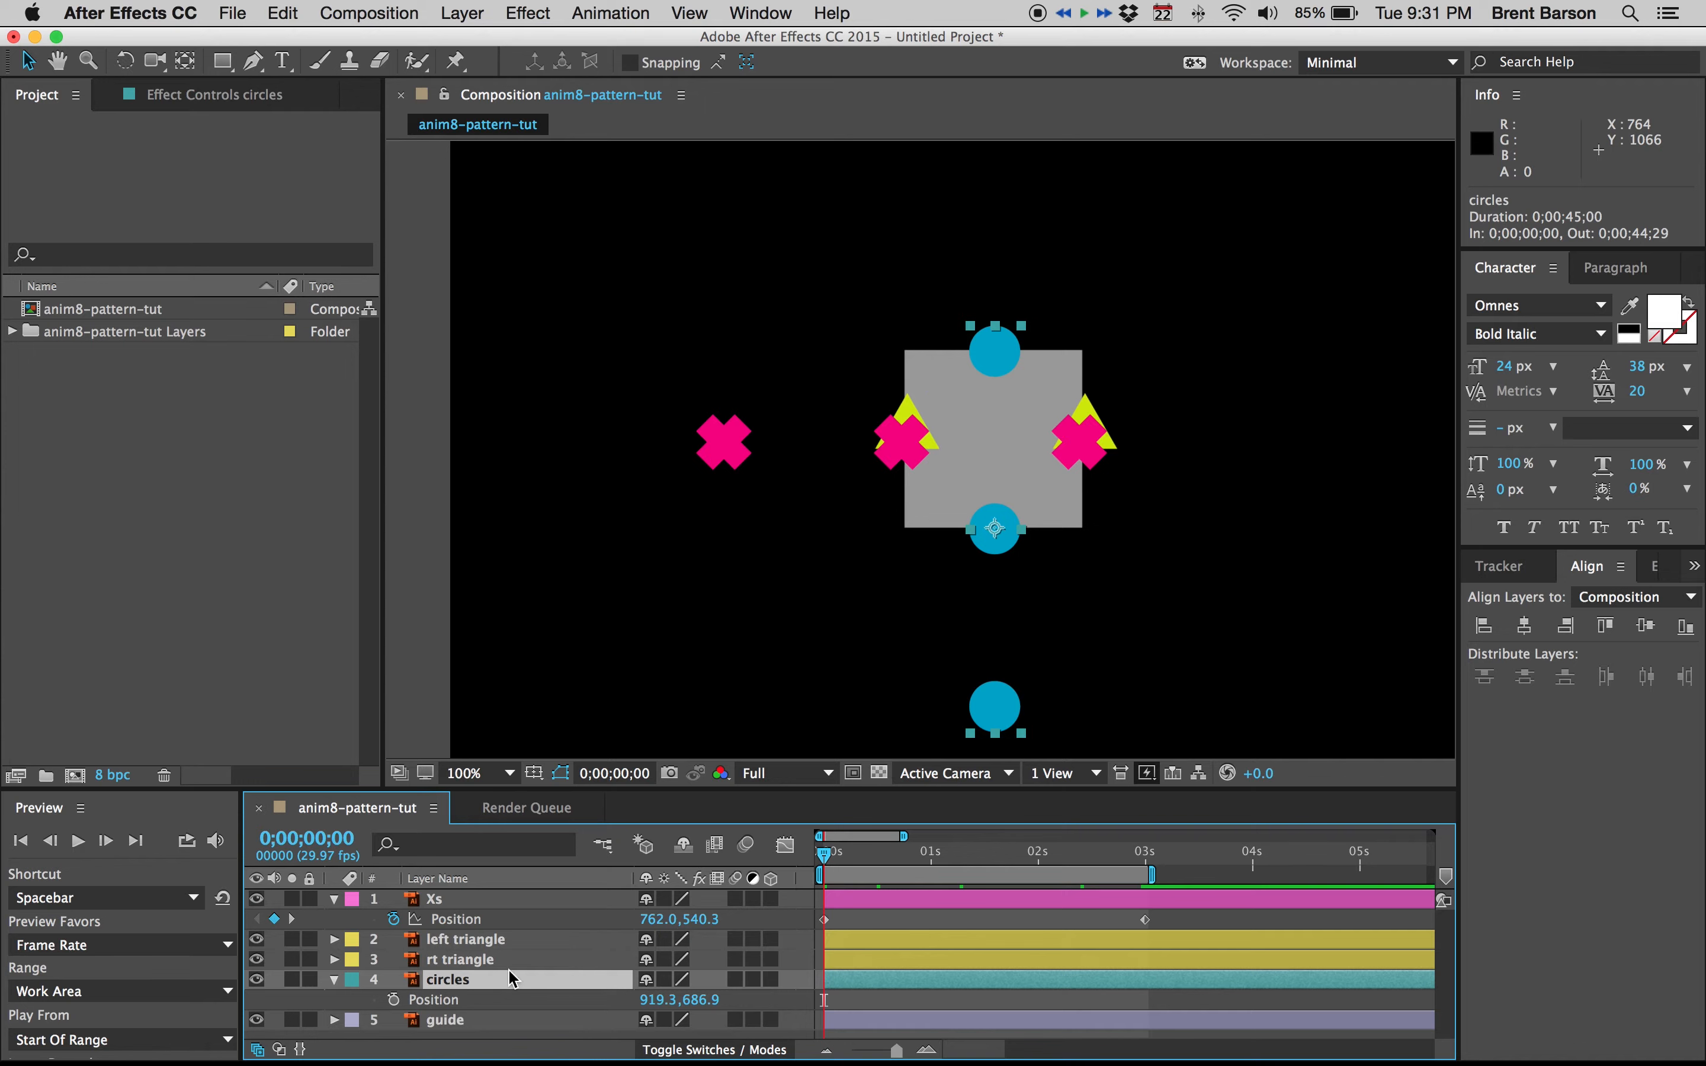
left_click(394, 1000)
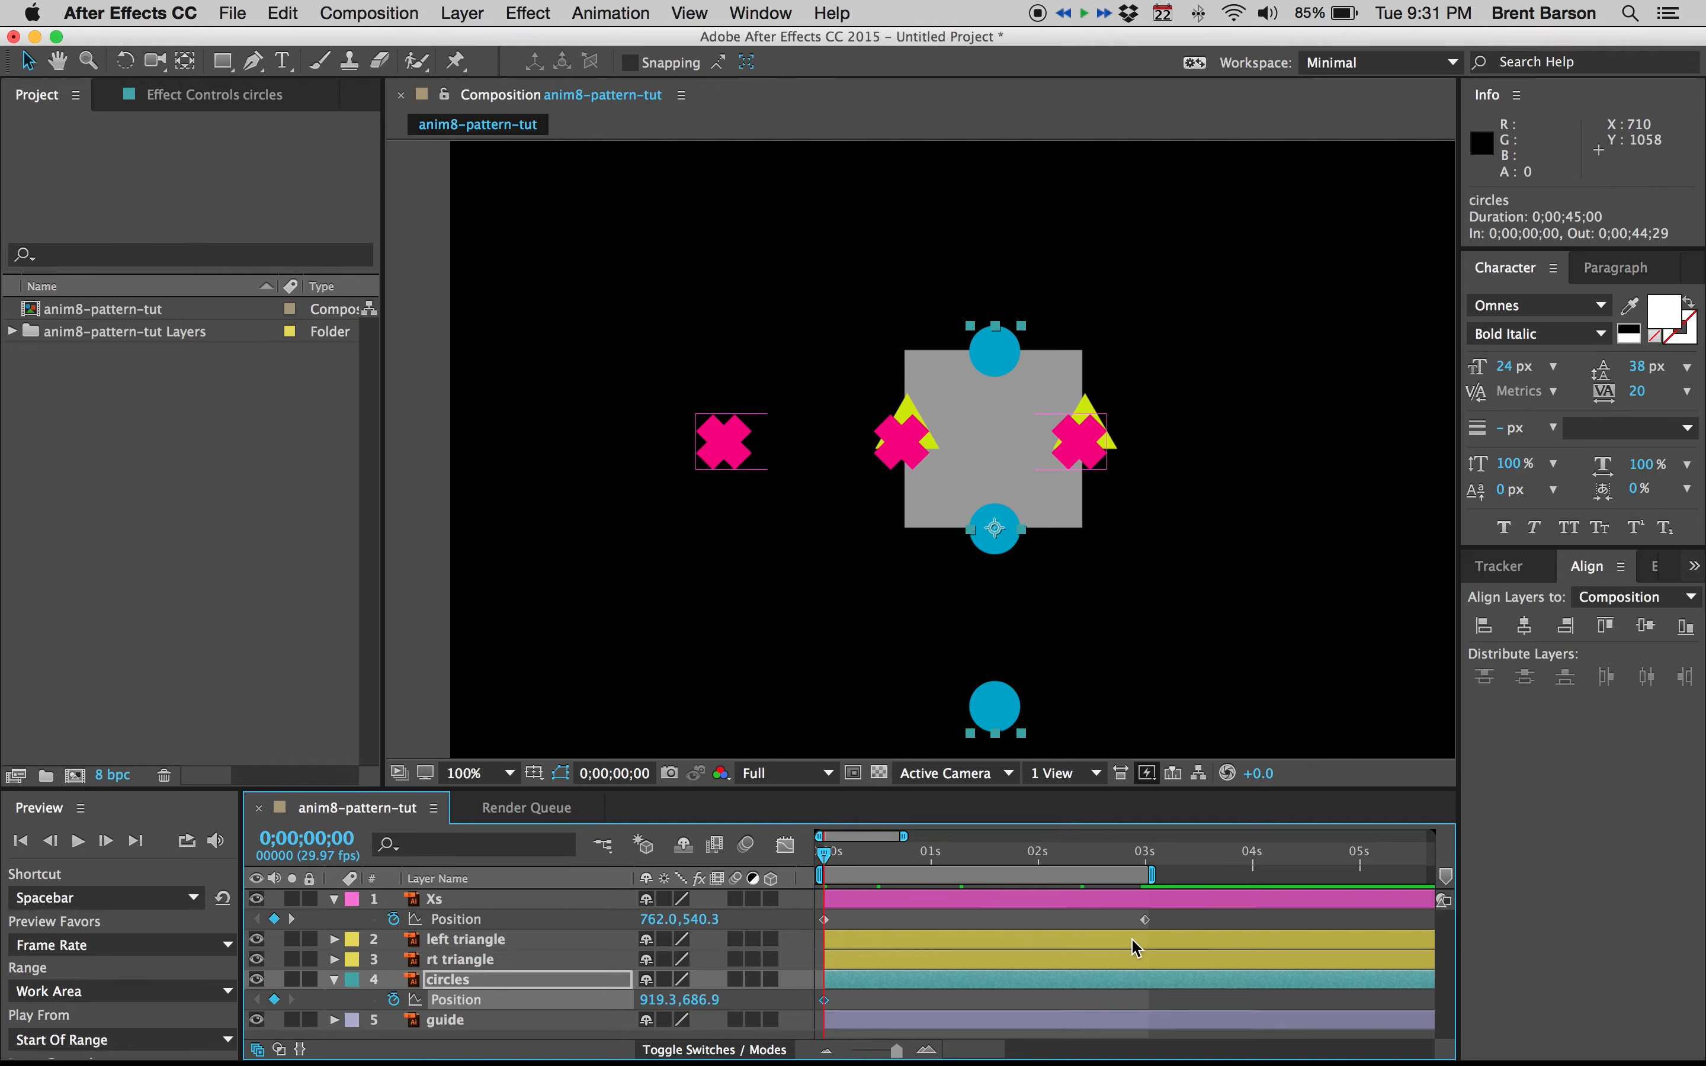
left_click(293, 920)
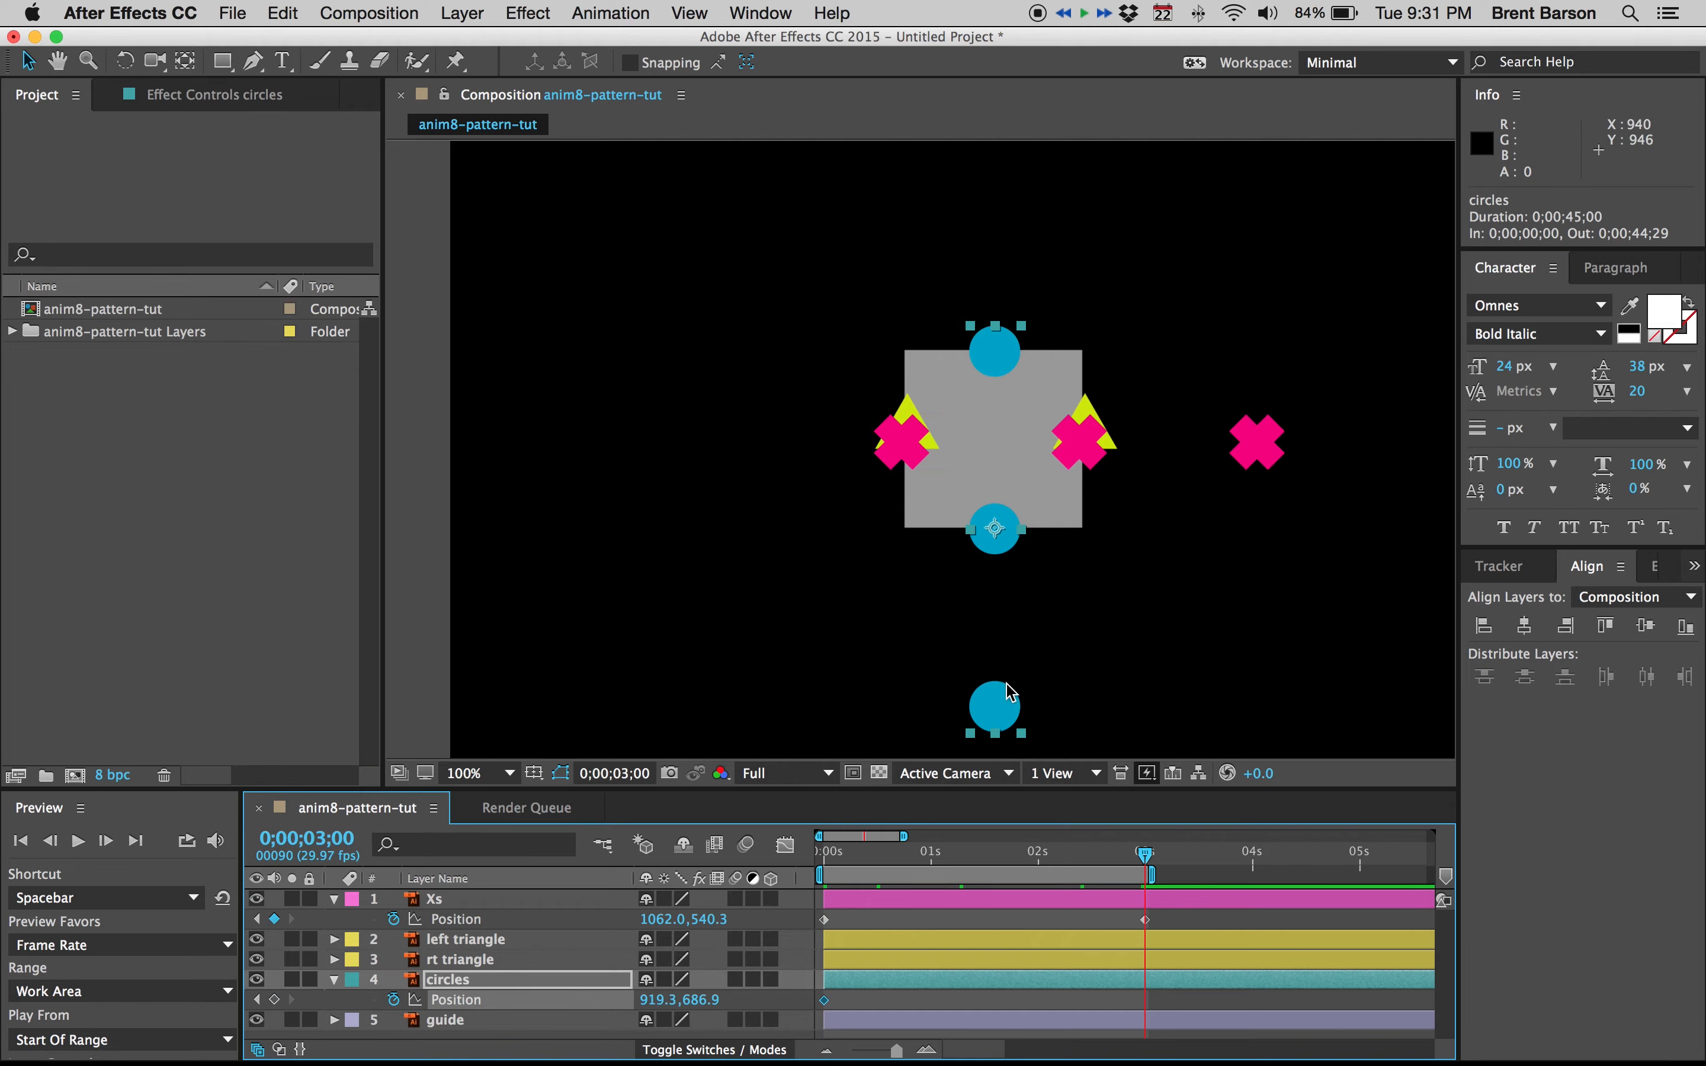
Step: Try to move the circles layer up one tile height by eye in the composition, and undo the move
left_click(999, 705)
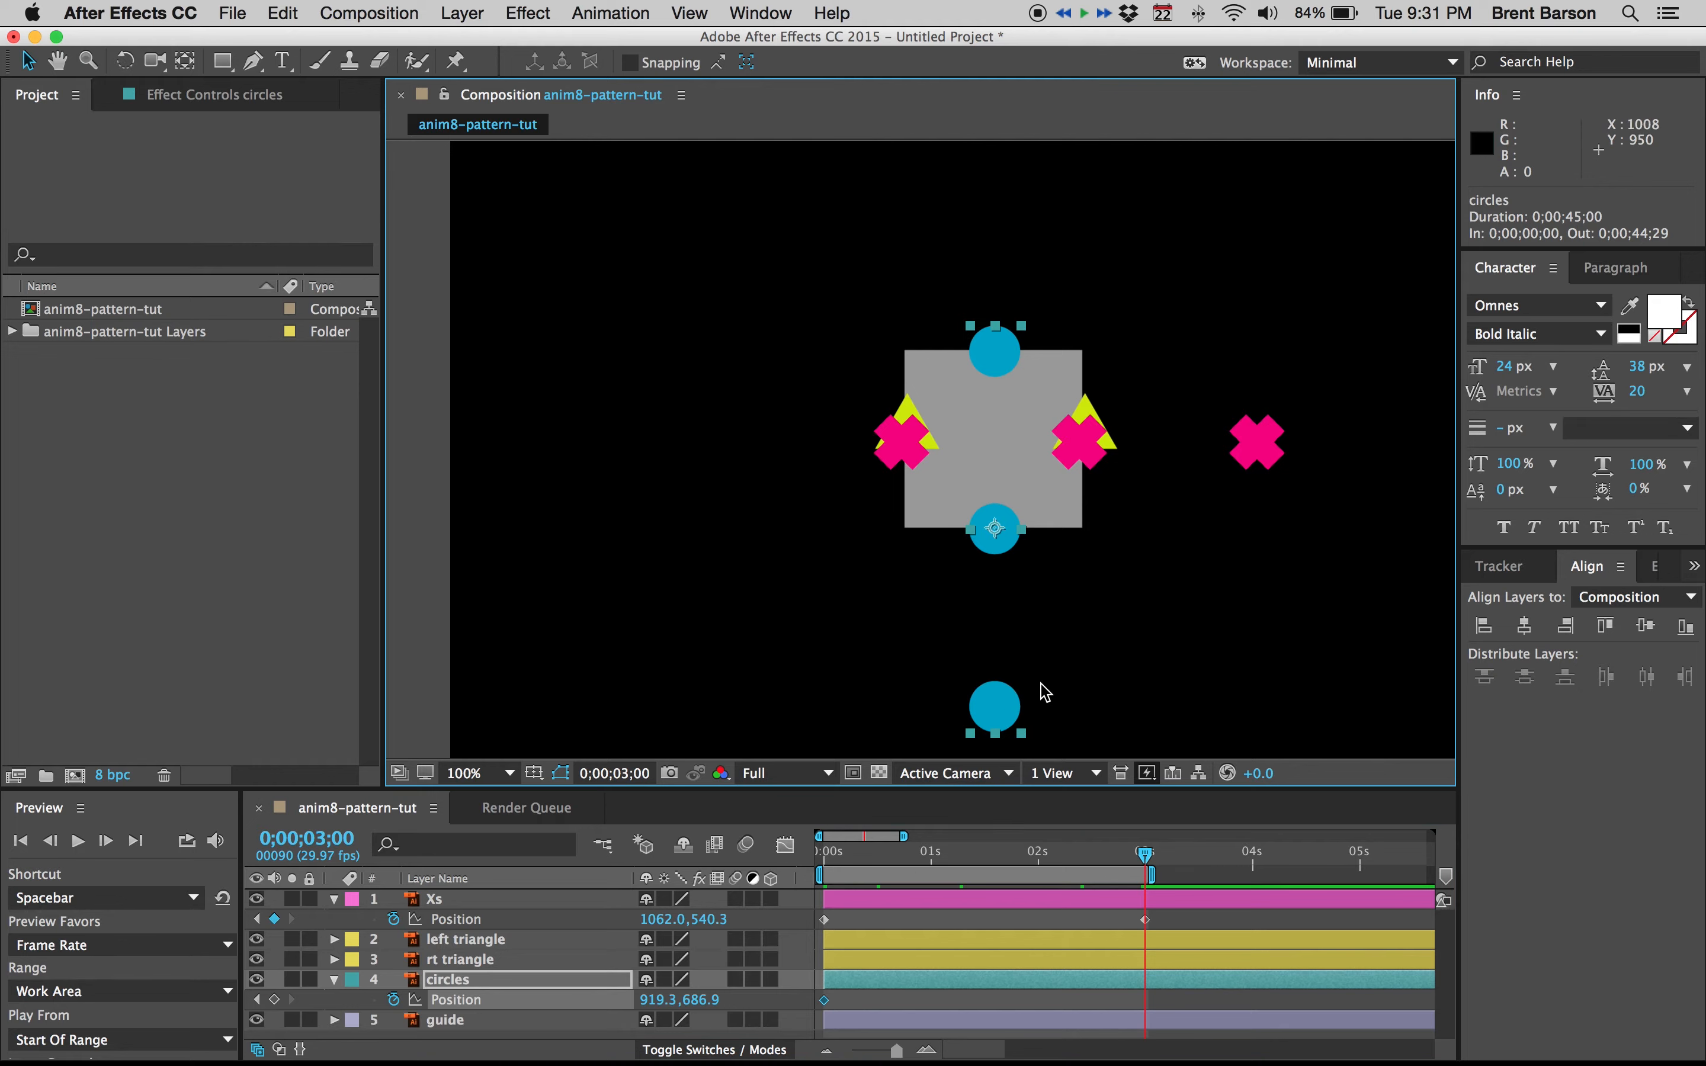
left_click_drag(991, 709, 991, 531)
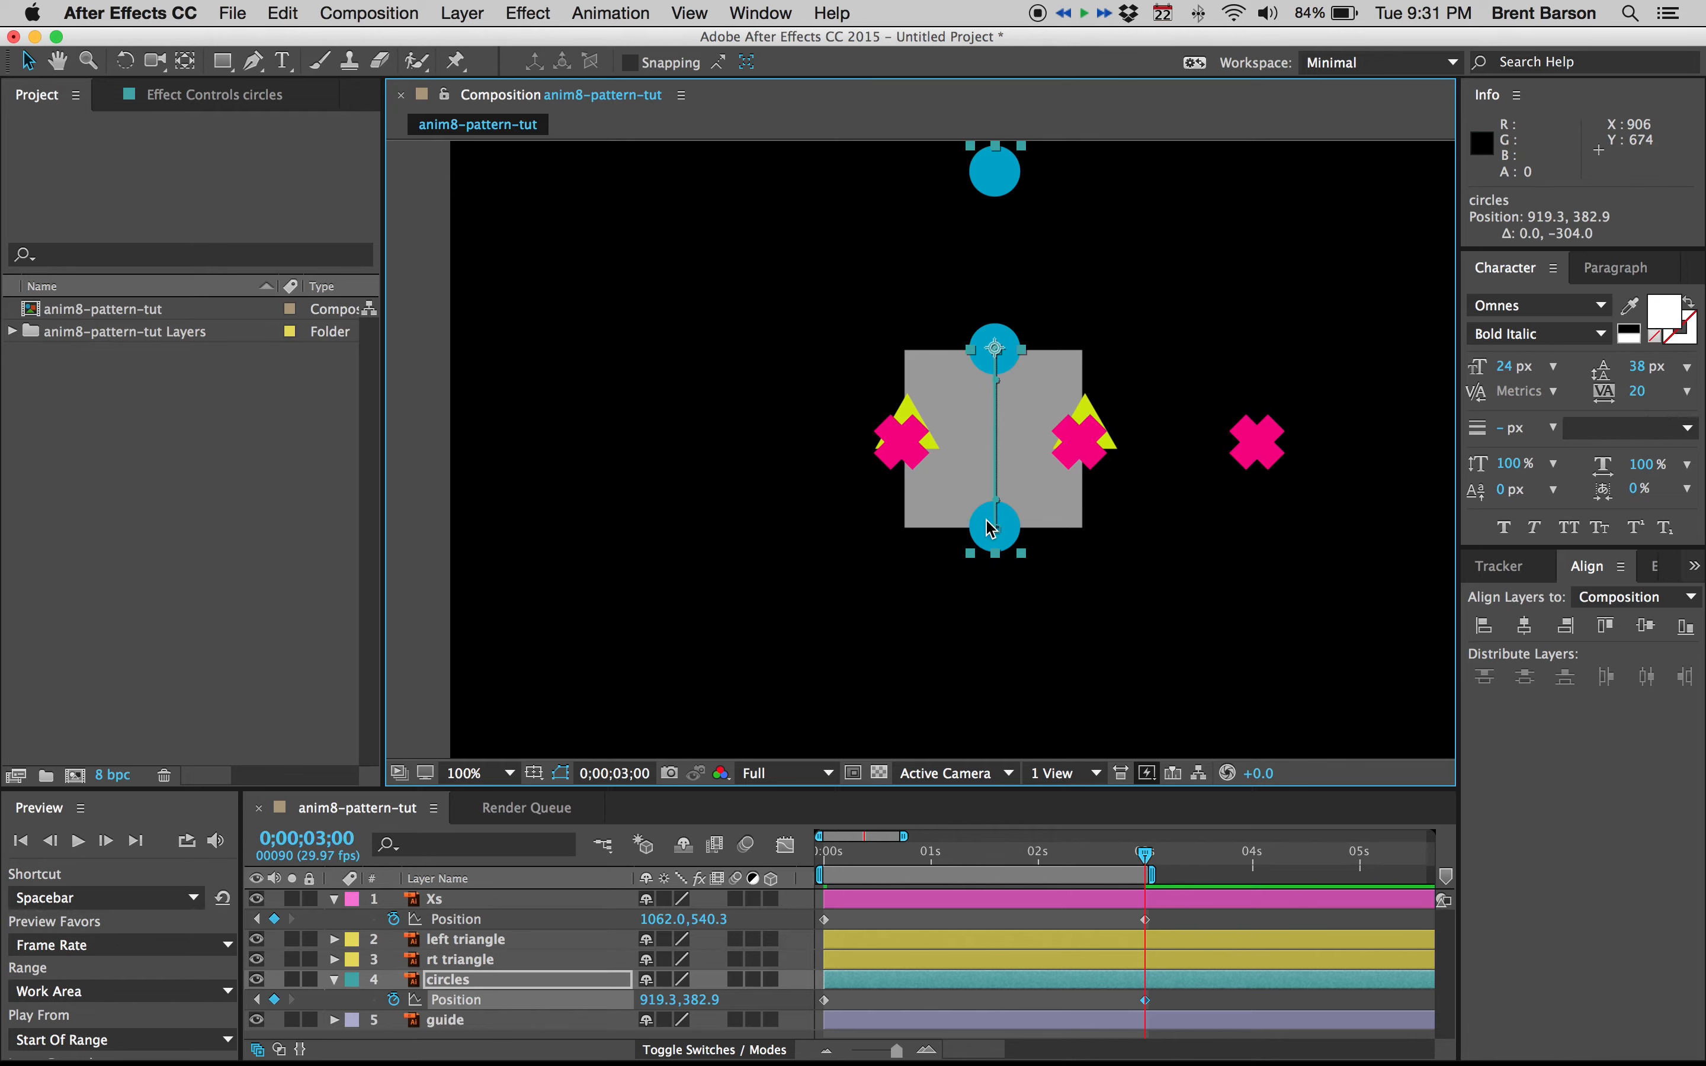
key("super+z")
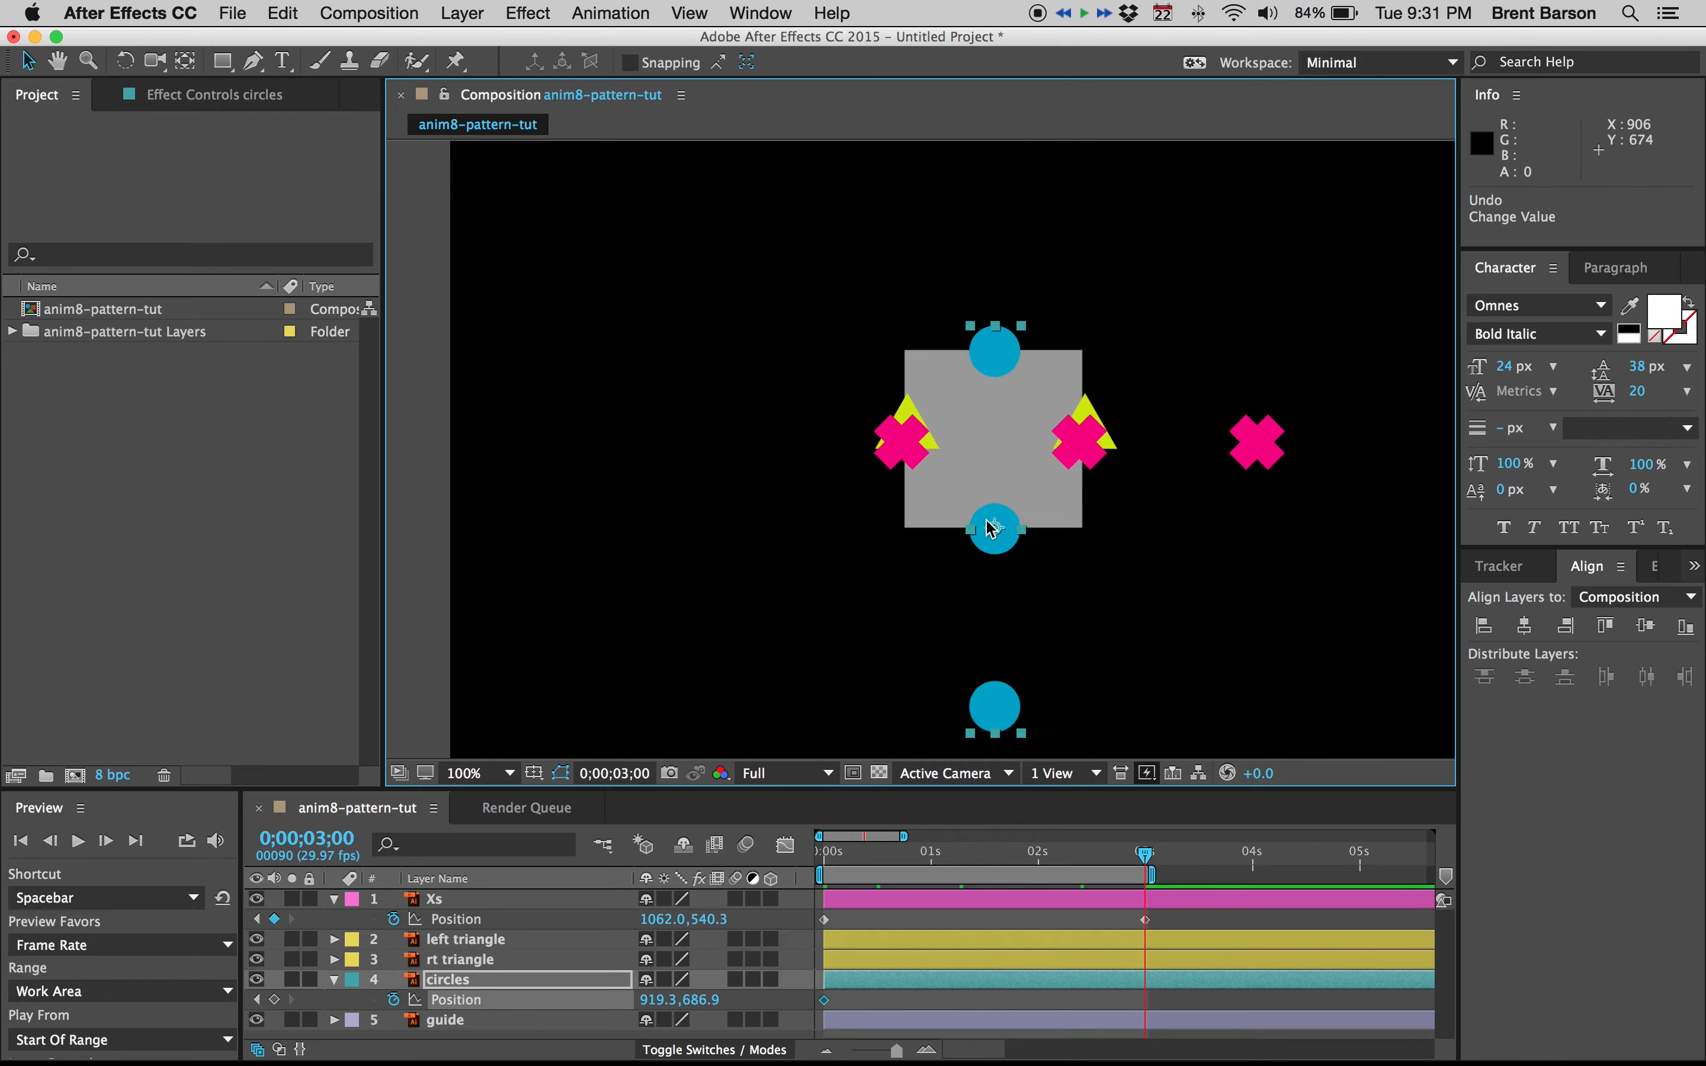
Step: Subtract 300 from the circles layer's Y position at 0;00;03;00
left_click(716, 1000)
key("Right")
type("-300")
key("Return")
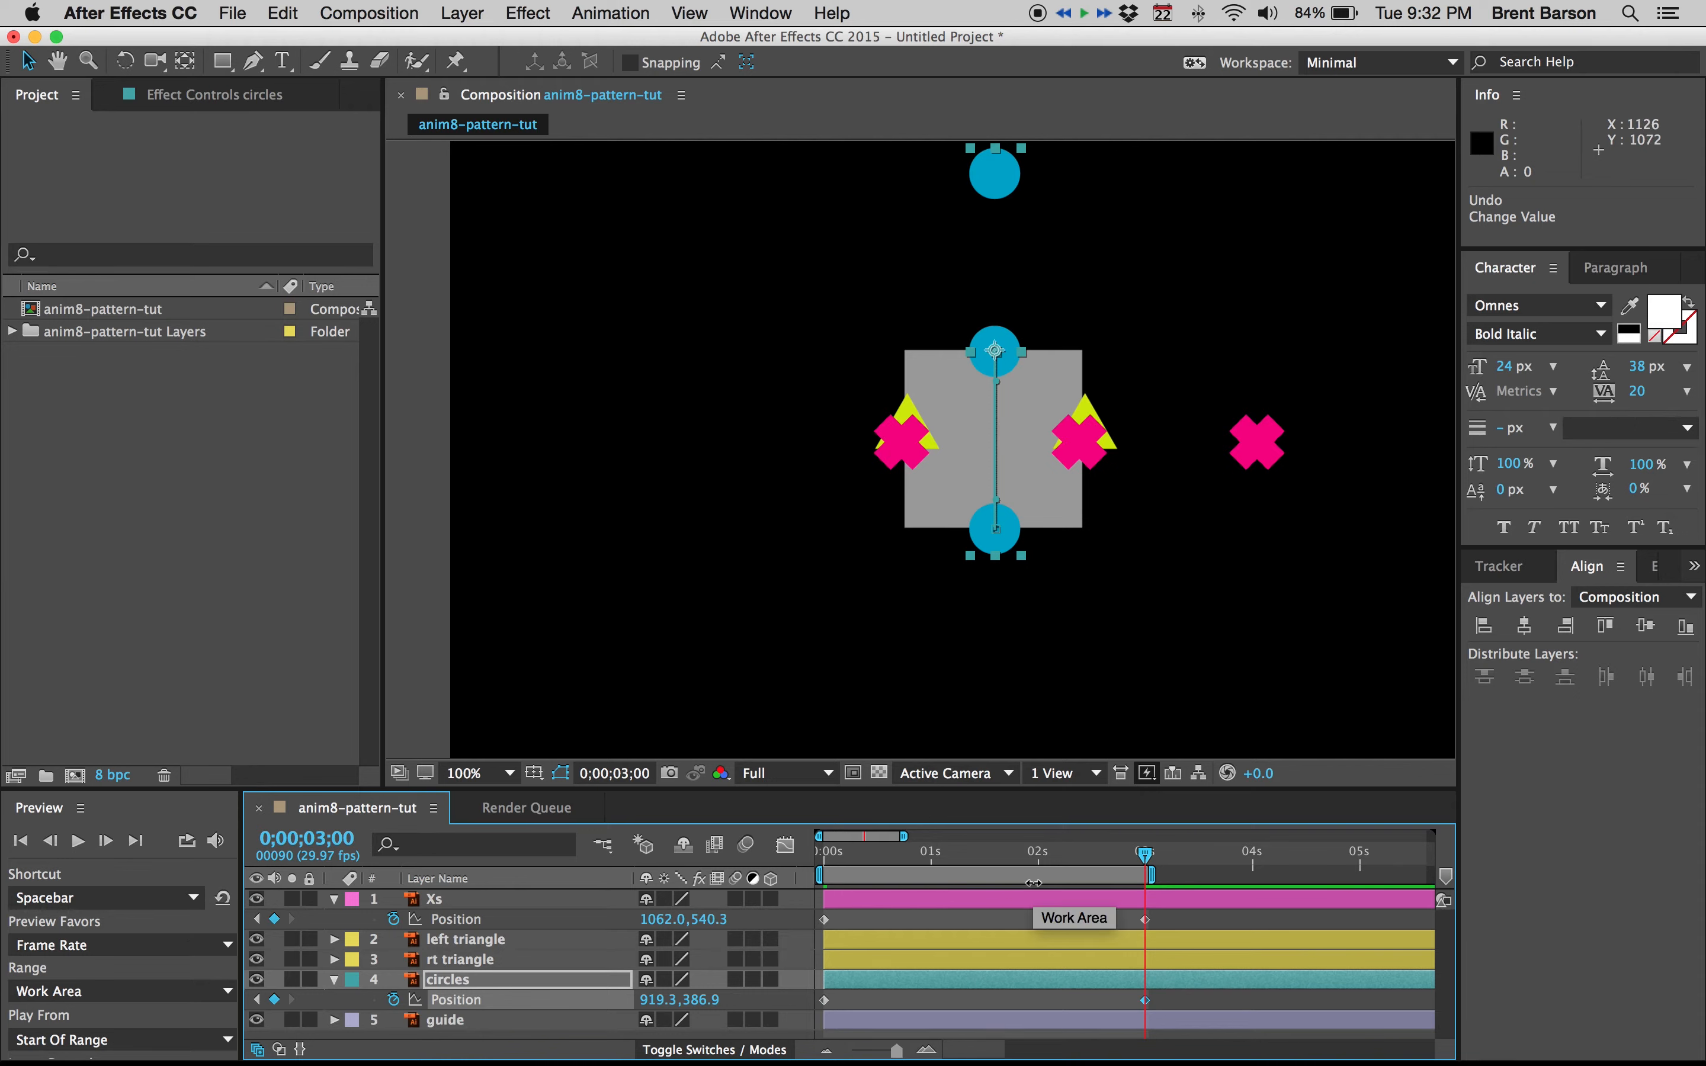
Step: Preview the Xs and circles animation from the start of the composition
key("Home")
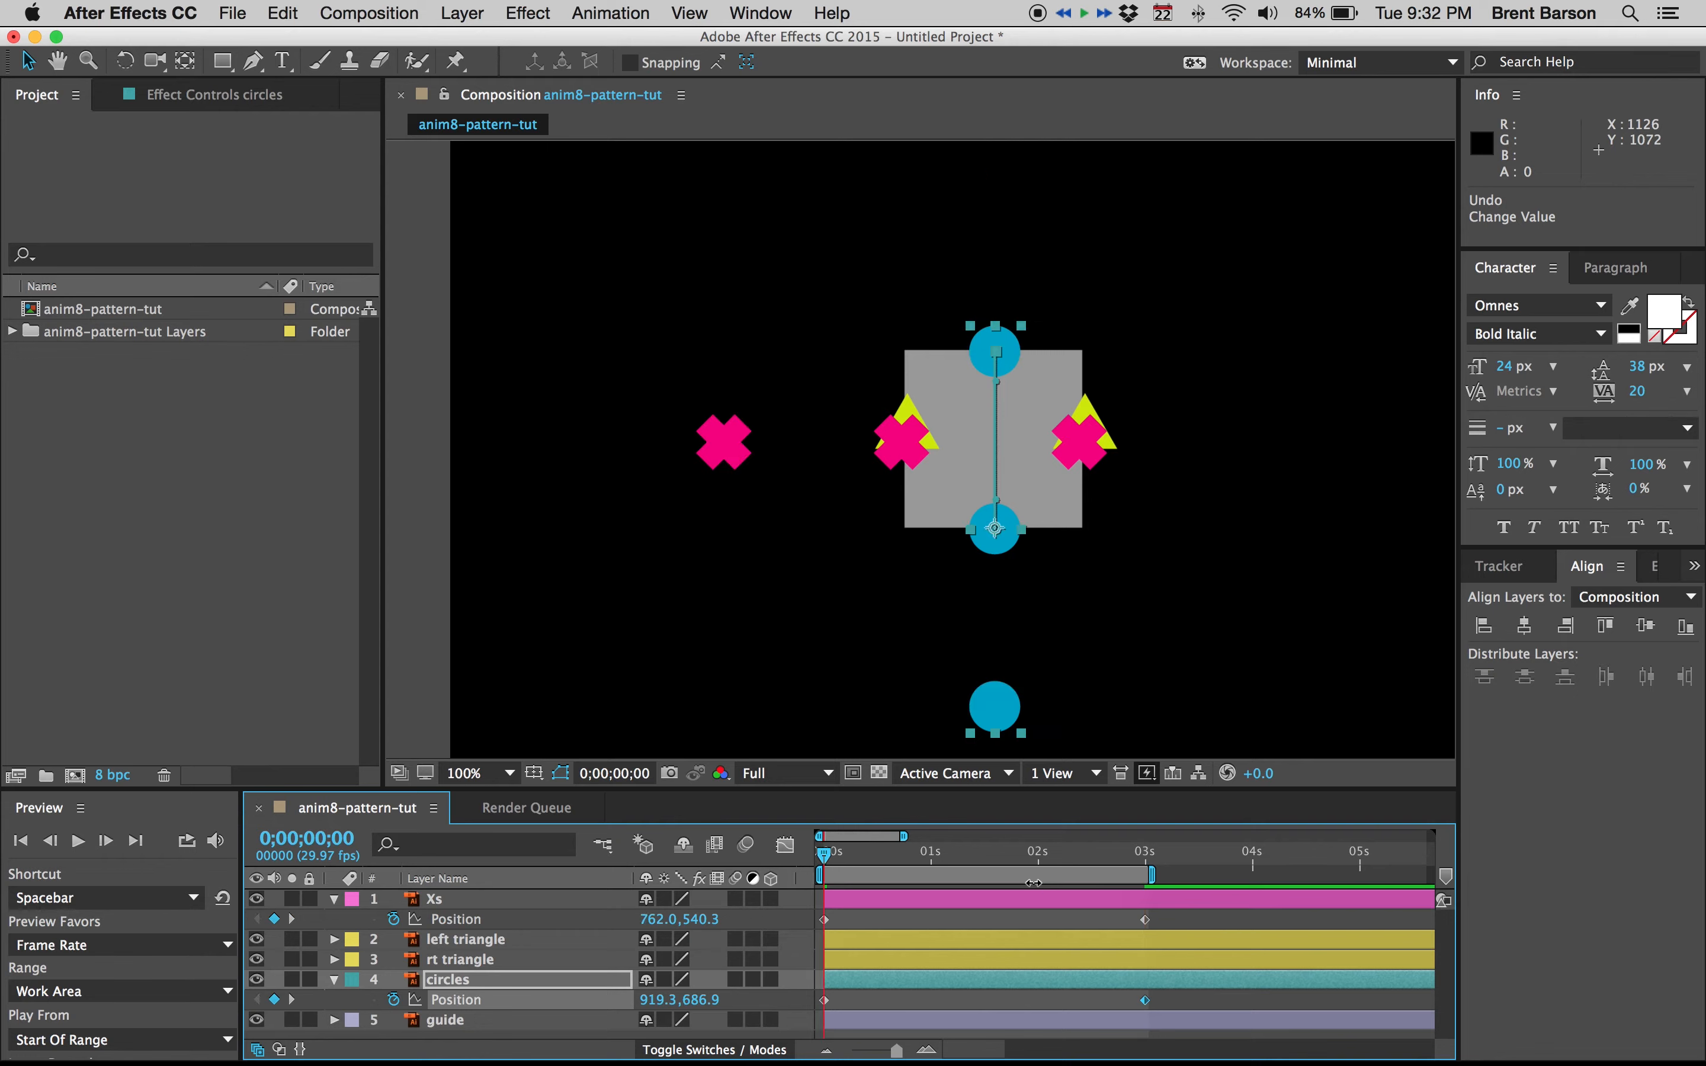
key("space")
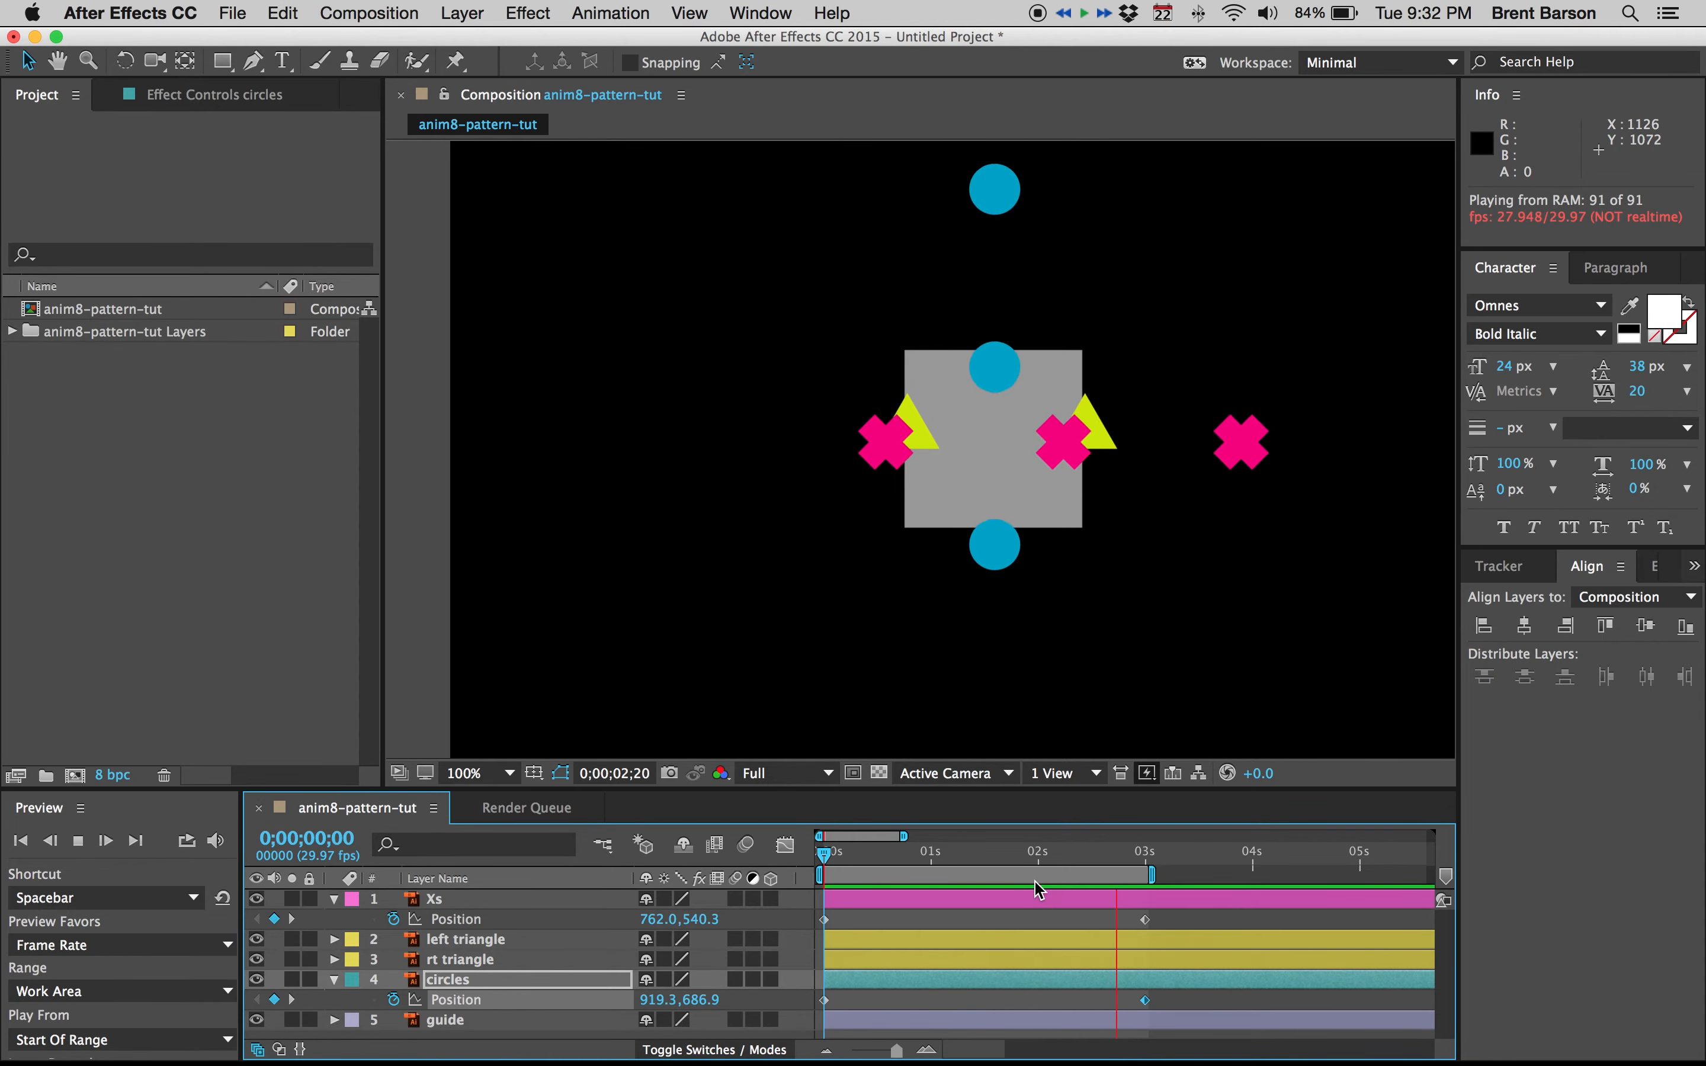
key("space")
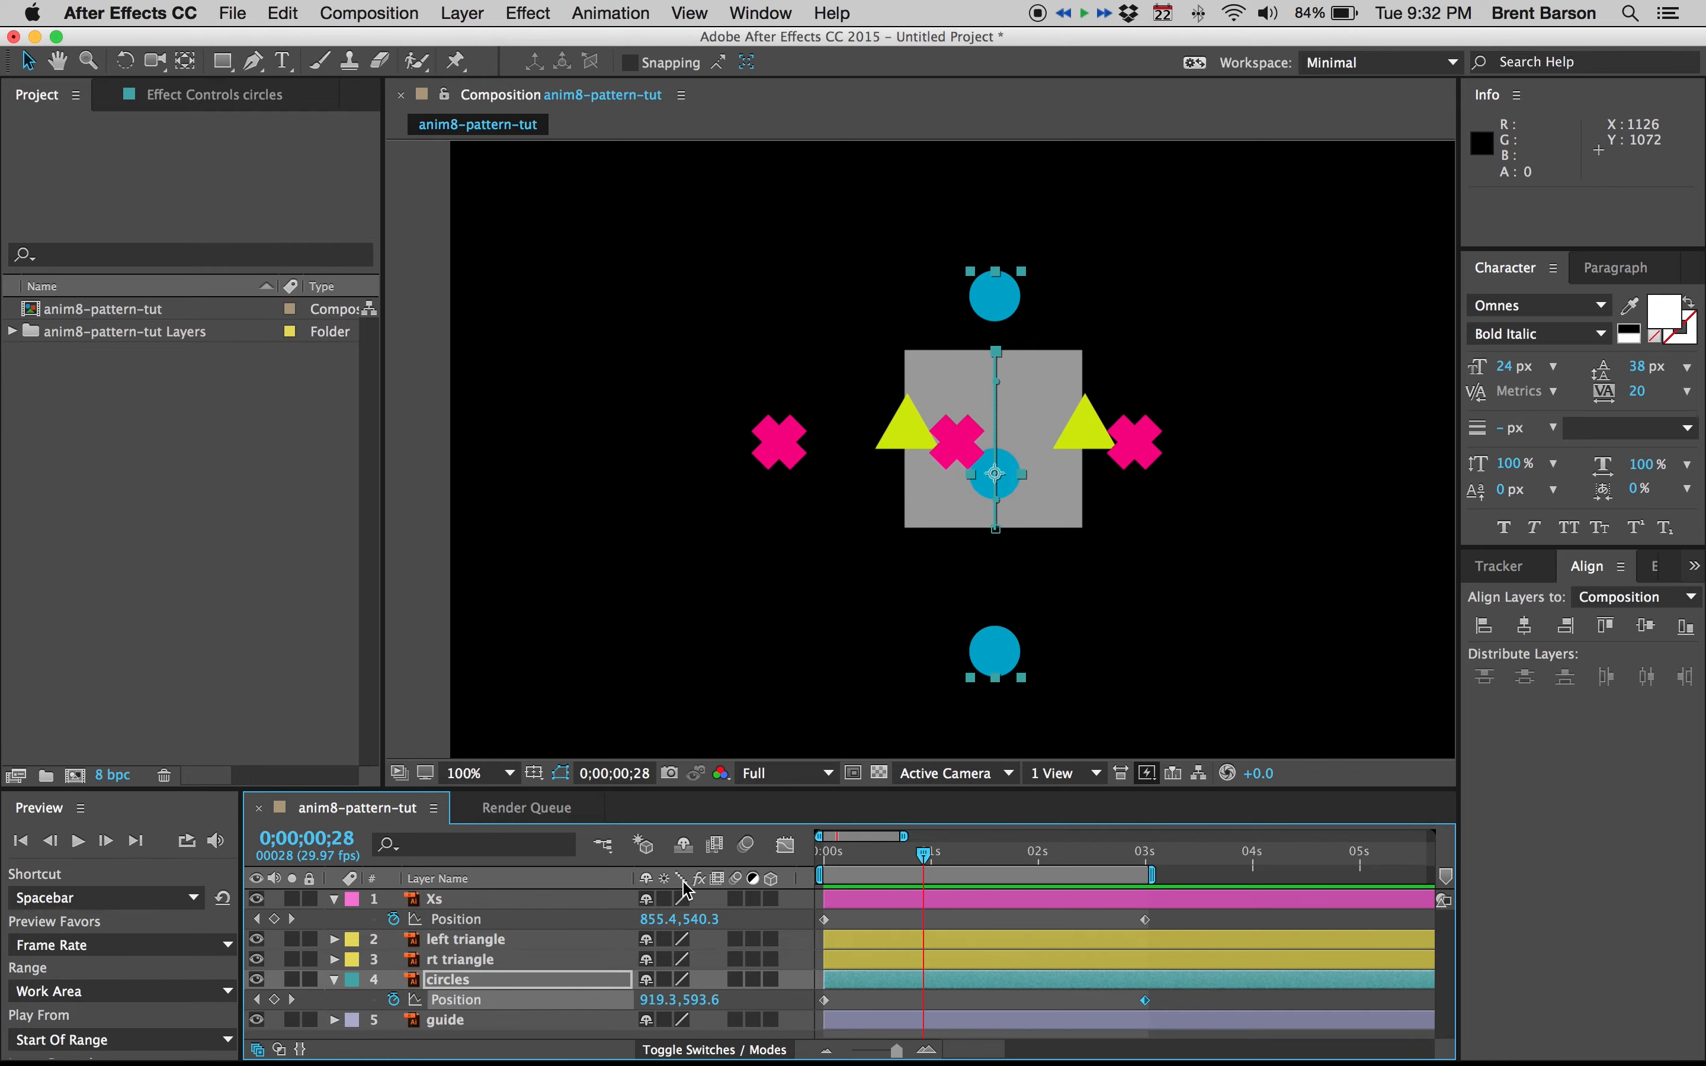
Step: Reveal Rotation for the left triangle and rt triangle layers and set their first Rotation keyframes at 0;00;00;00
key("Home")
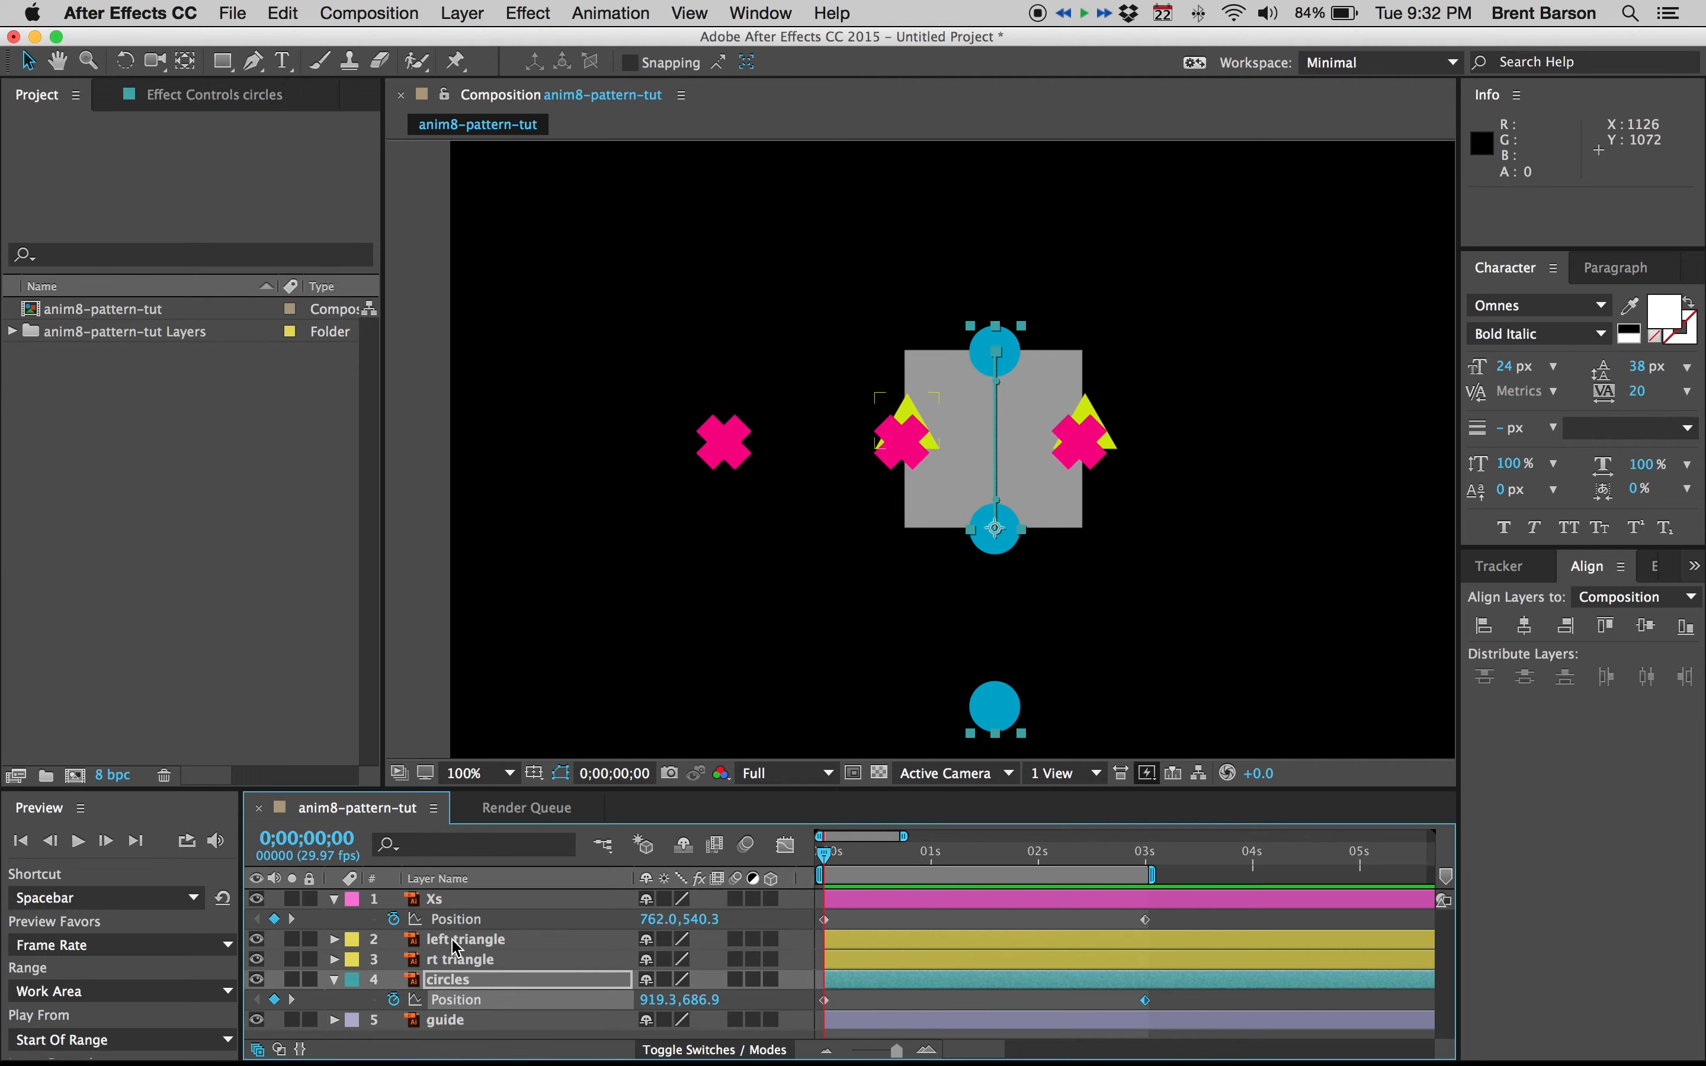
left_click(455, 942)
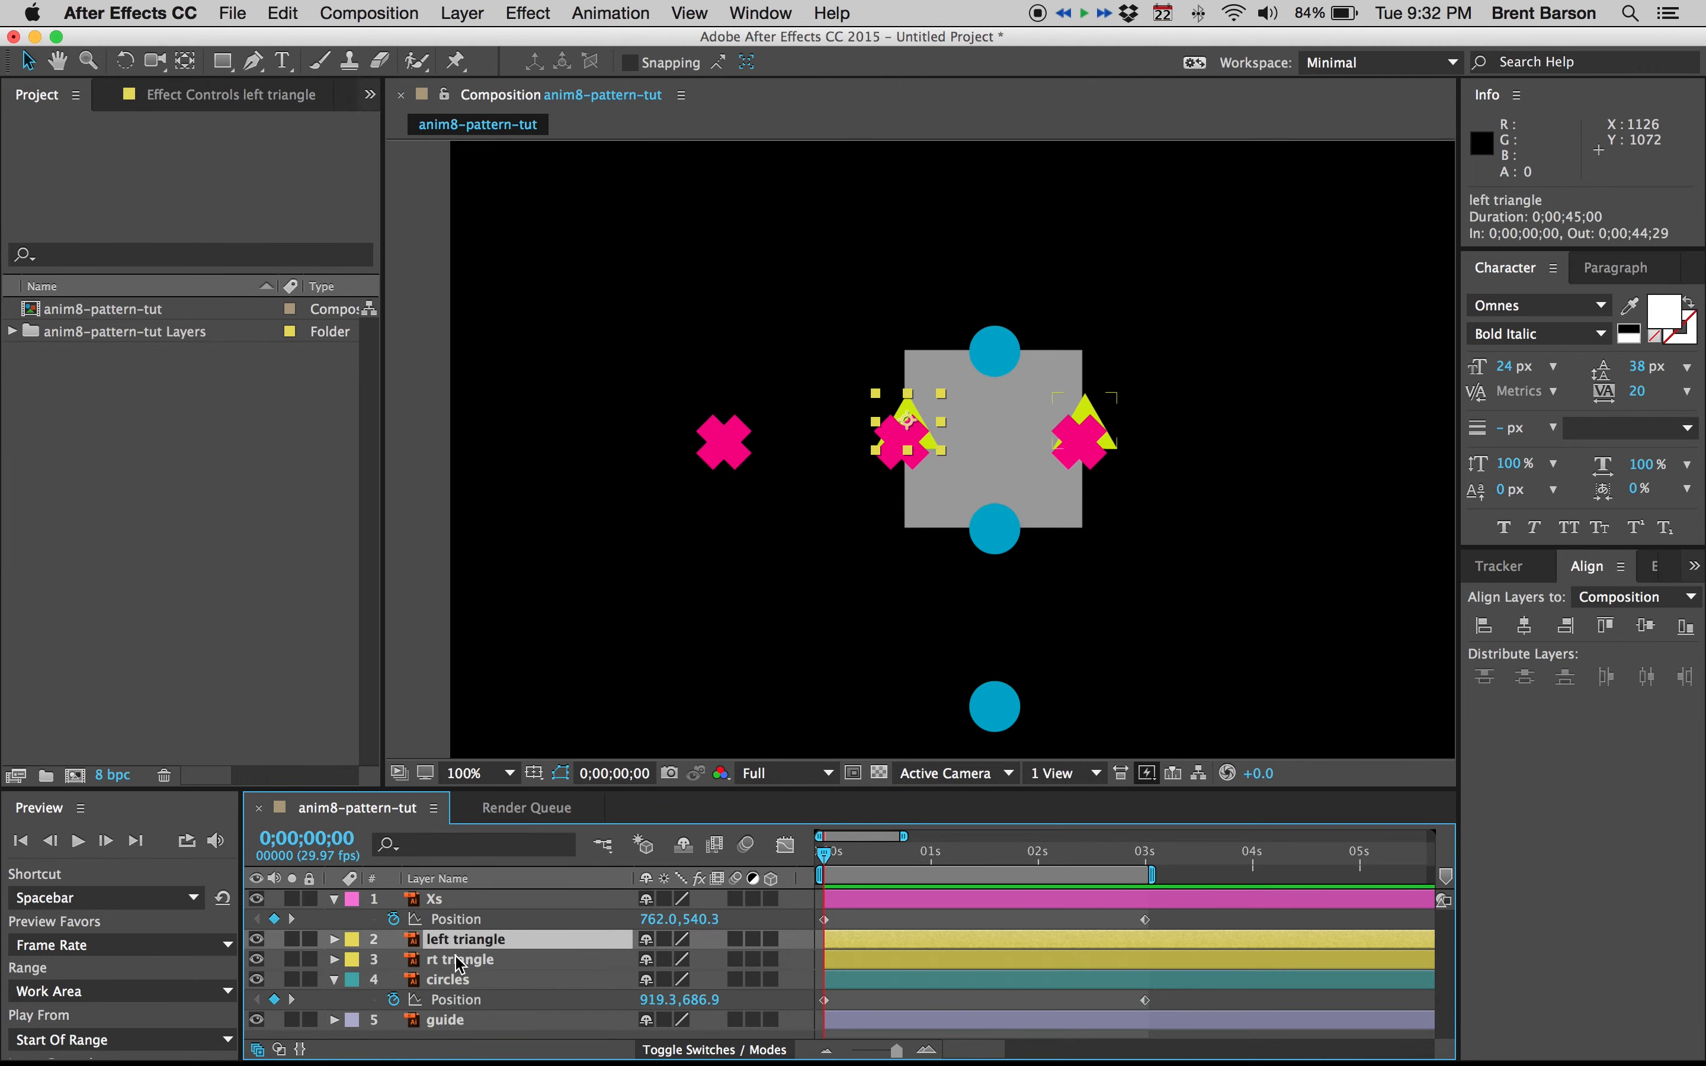
left_click(459, 961, "shift")
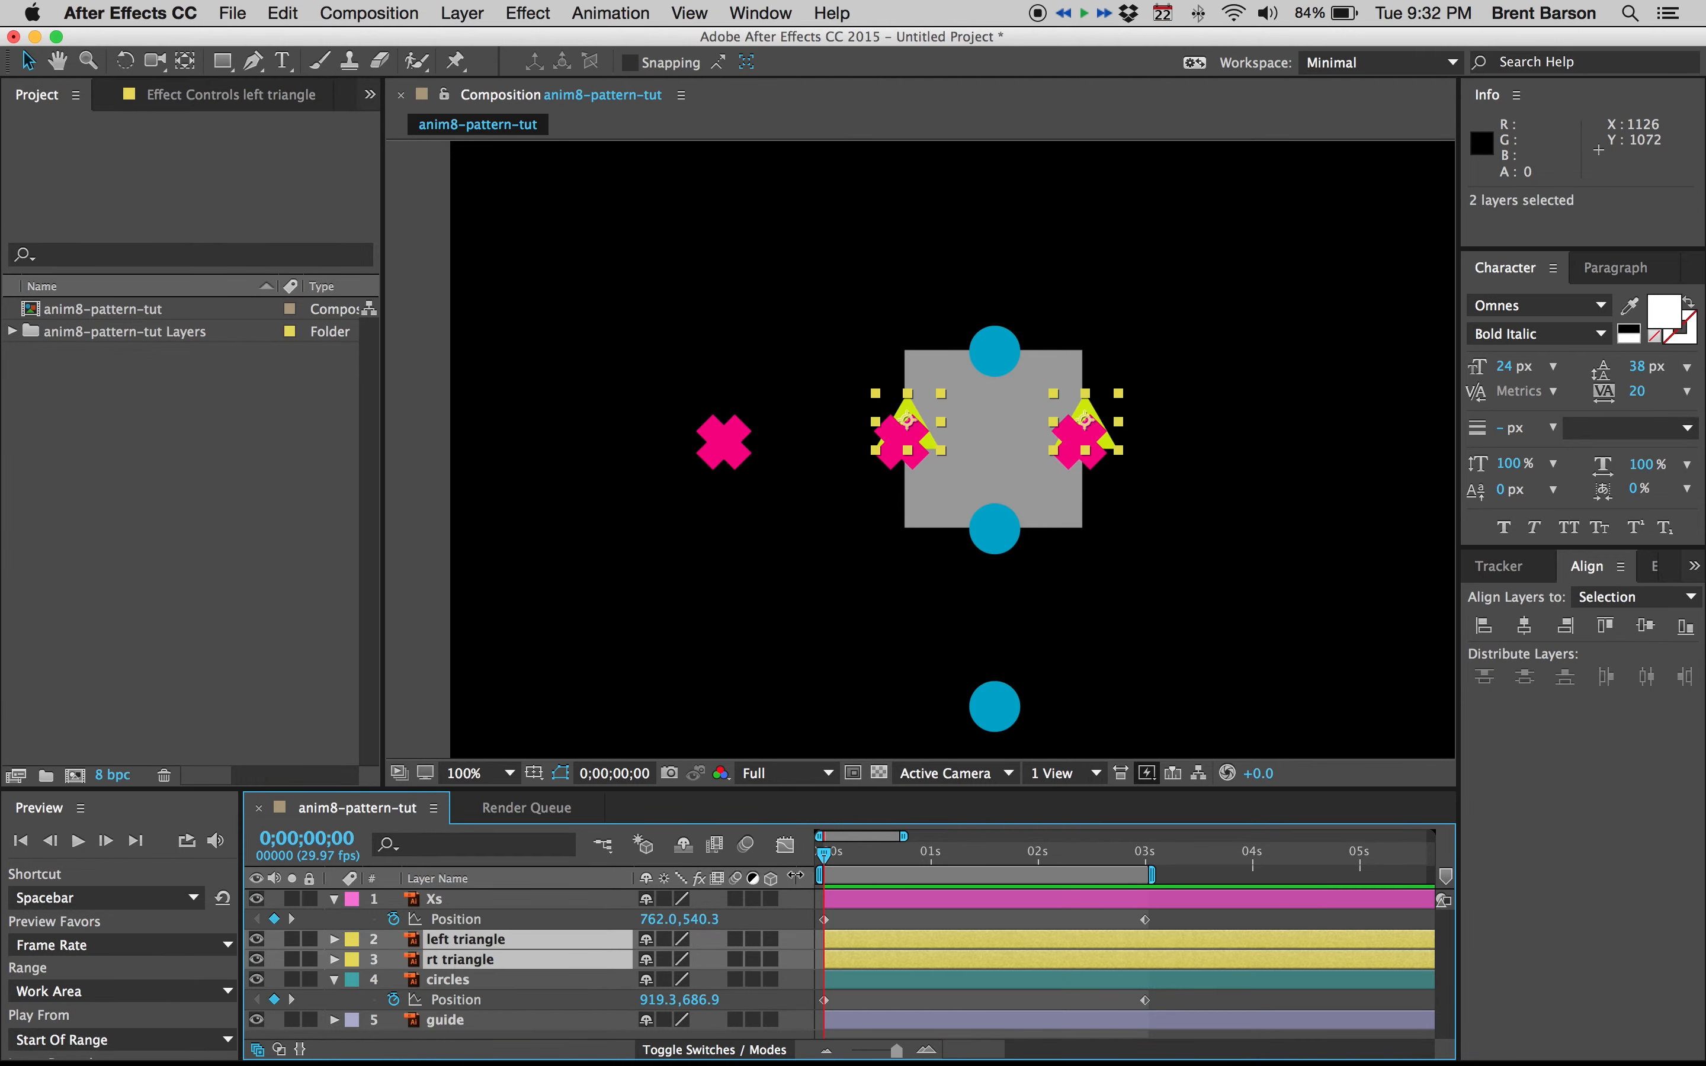
key("r")
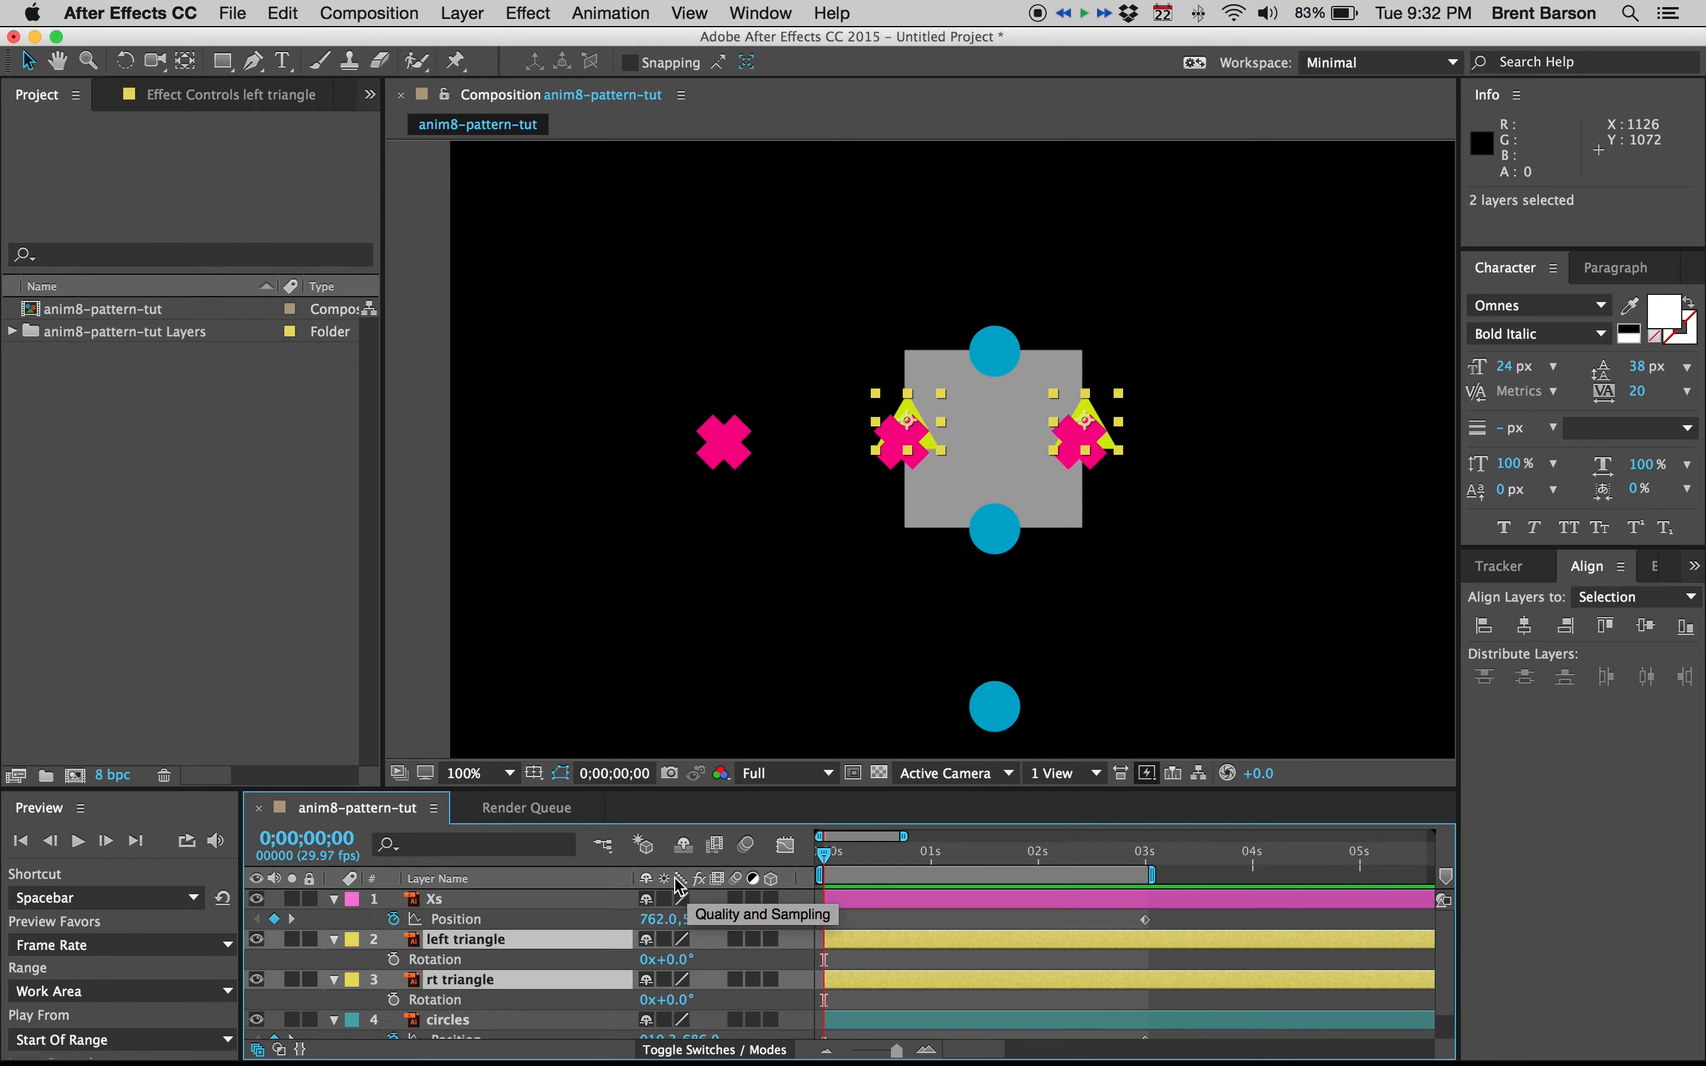
left_click(393, 959)
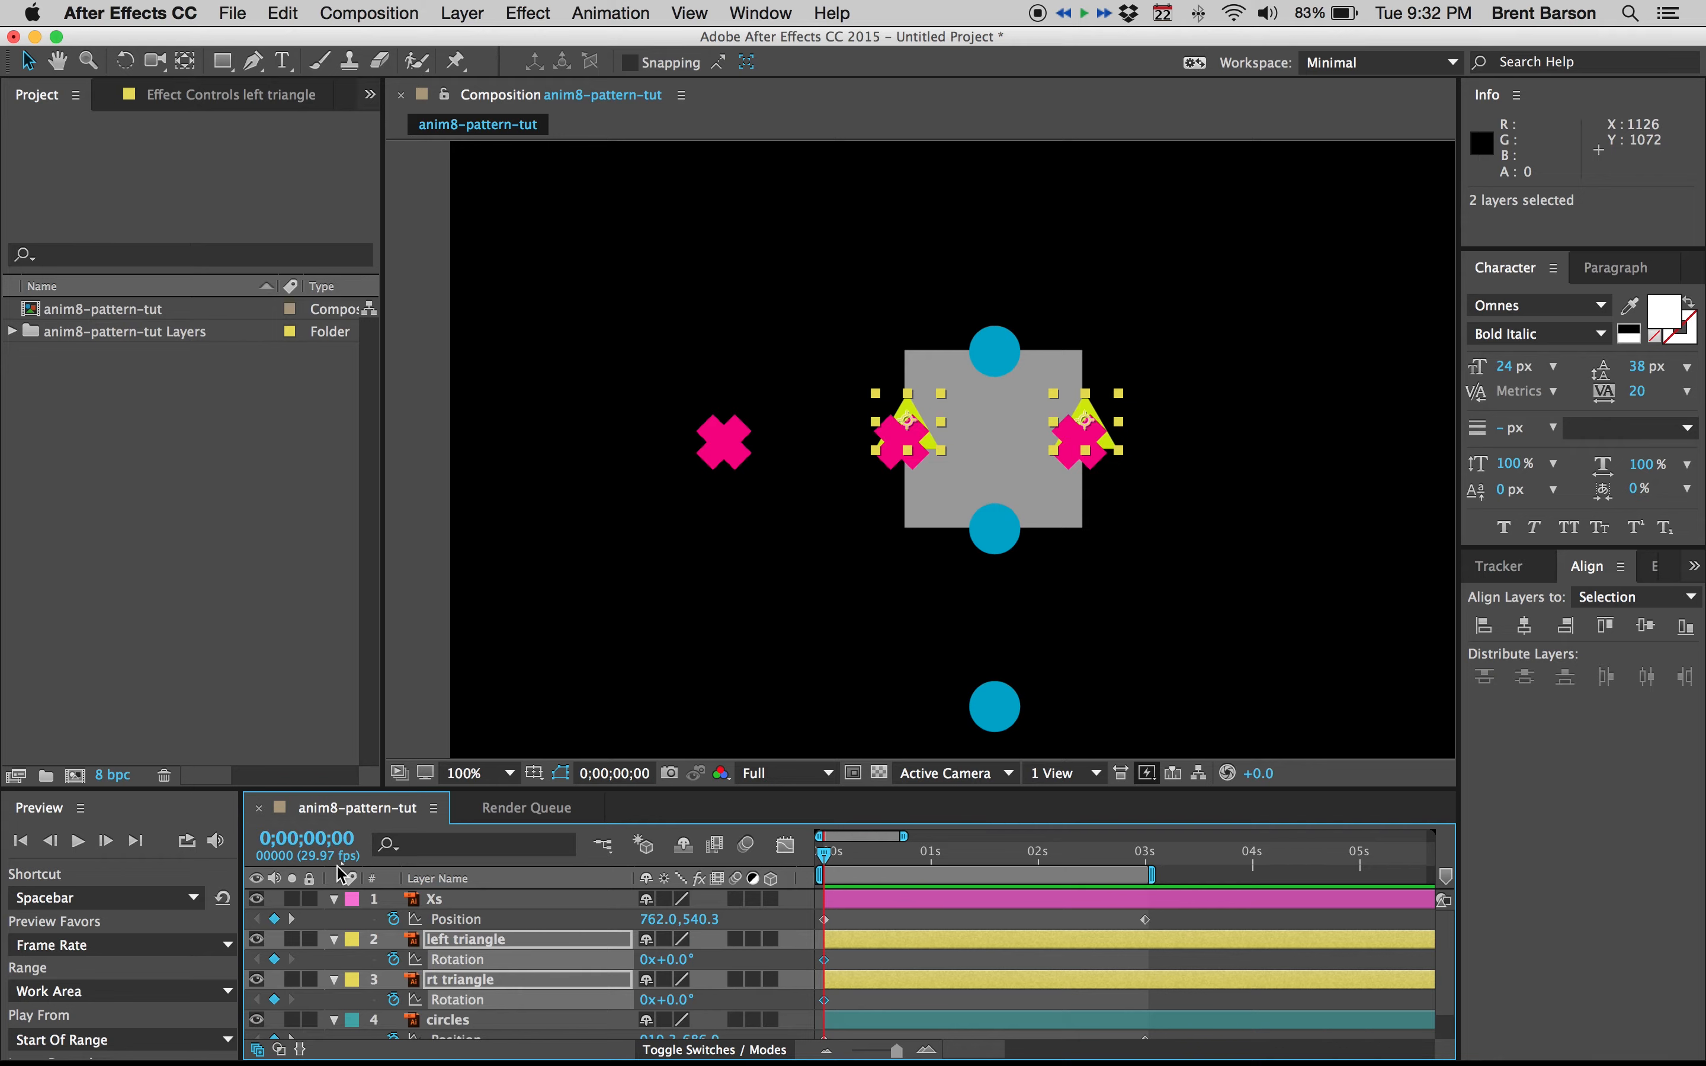
Step: Set the Rotation of both triangle layers to one full revolution (1x) at 0;00;03;00
left_click(293, 919)
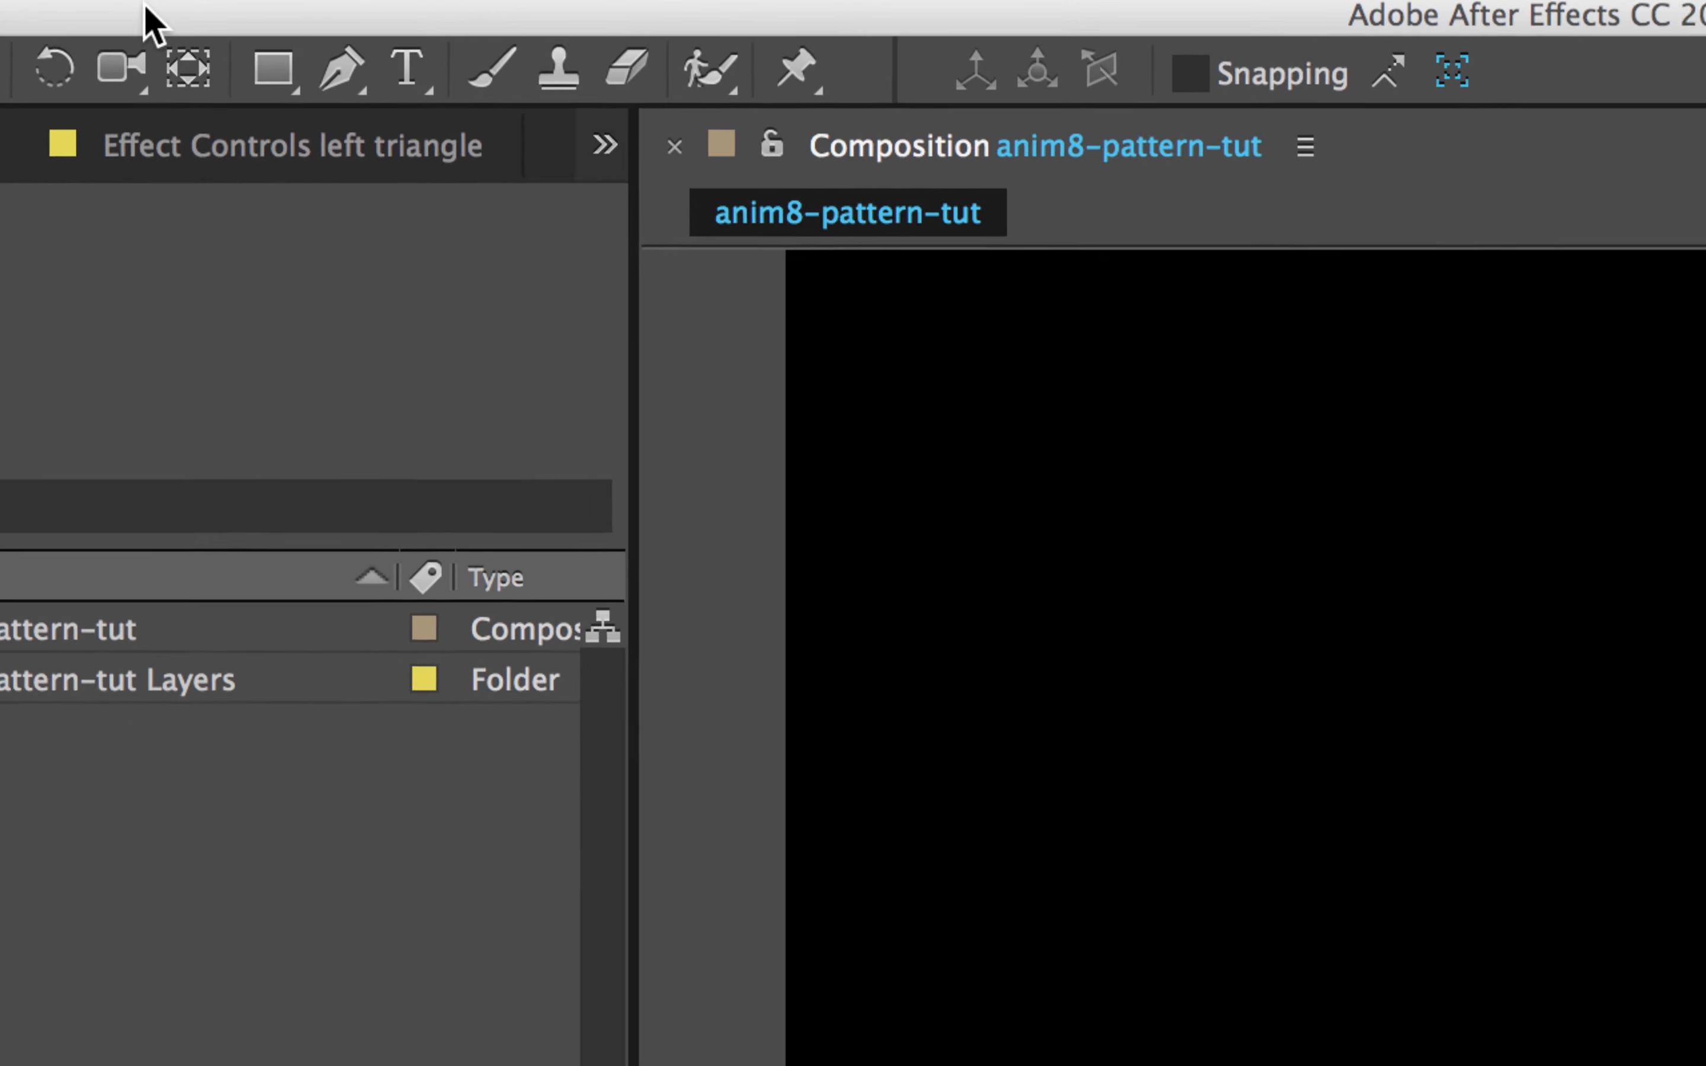
left_click(186, 64)
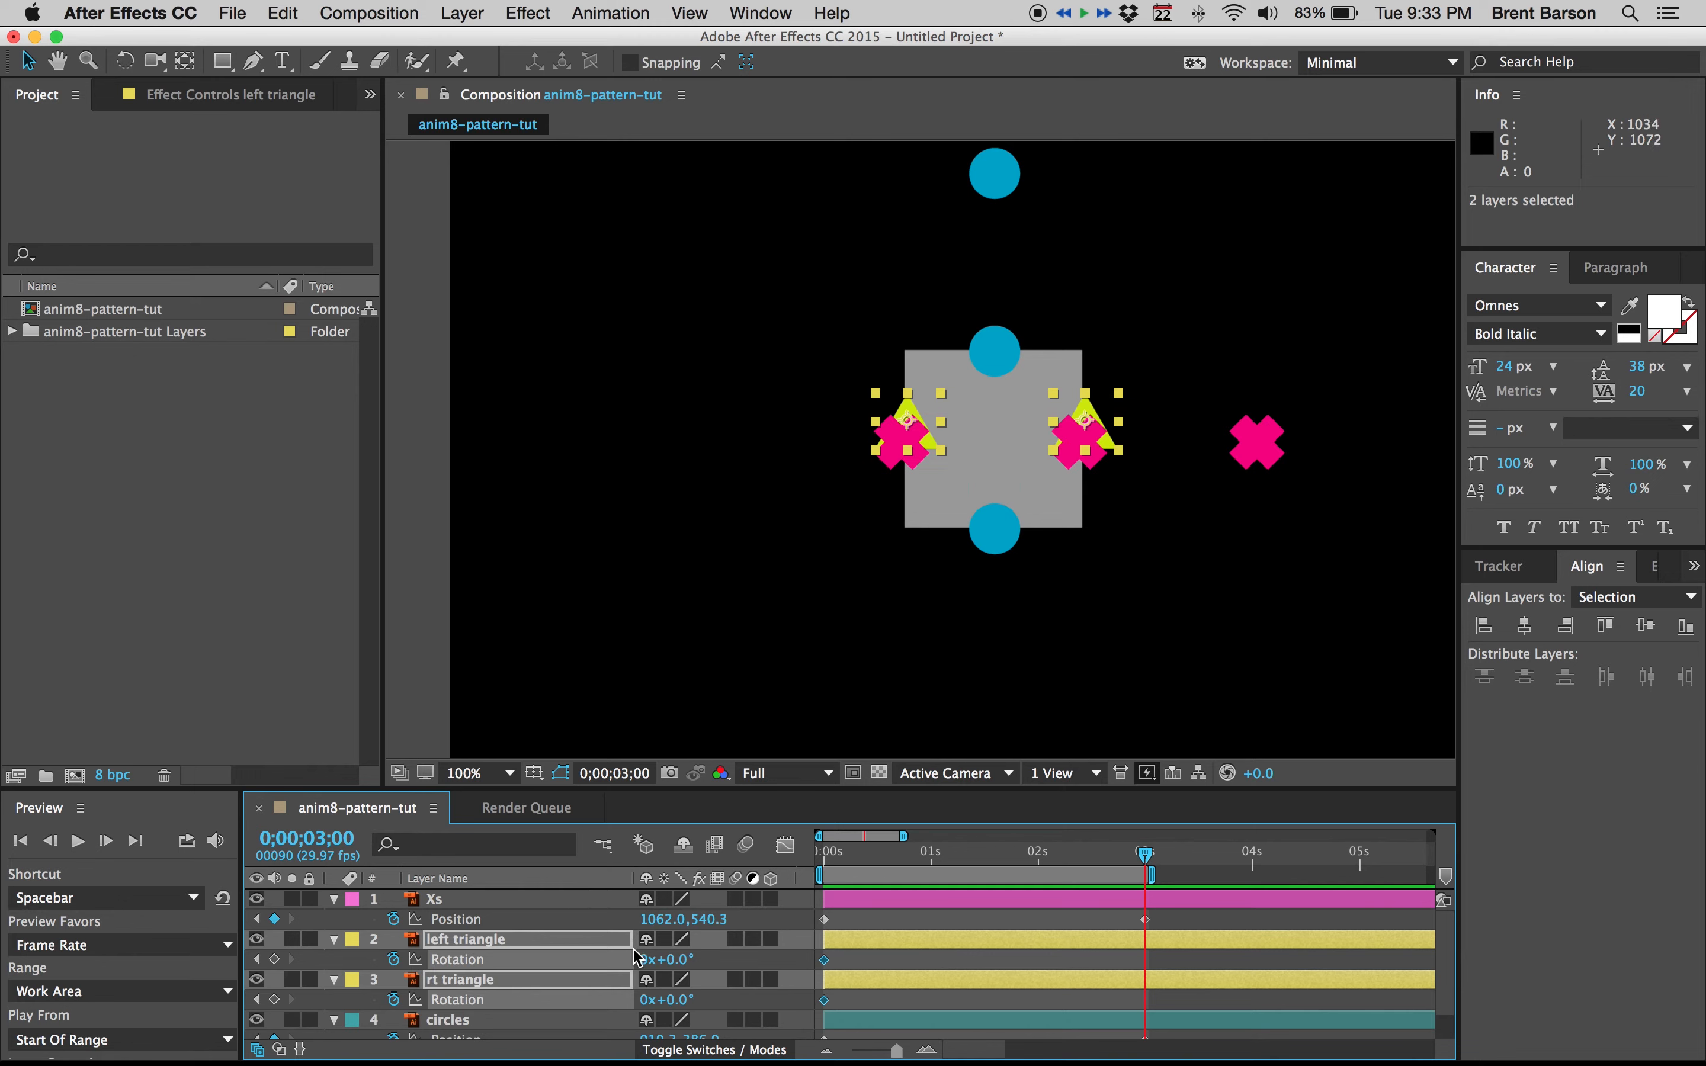
left_click(646, 960)
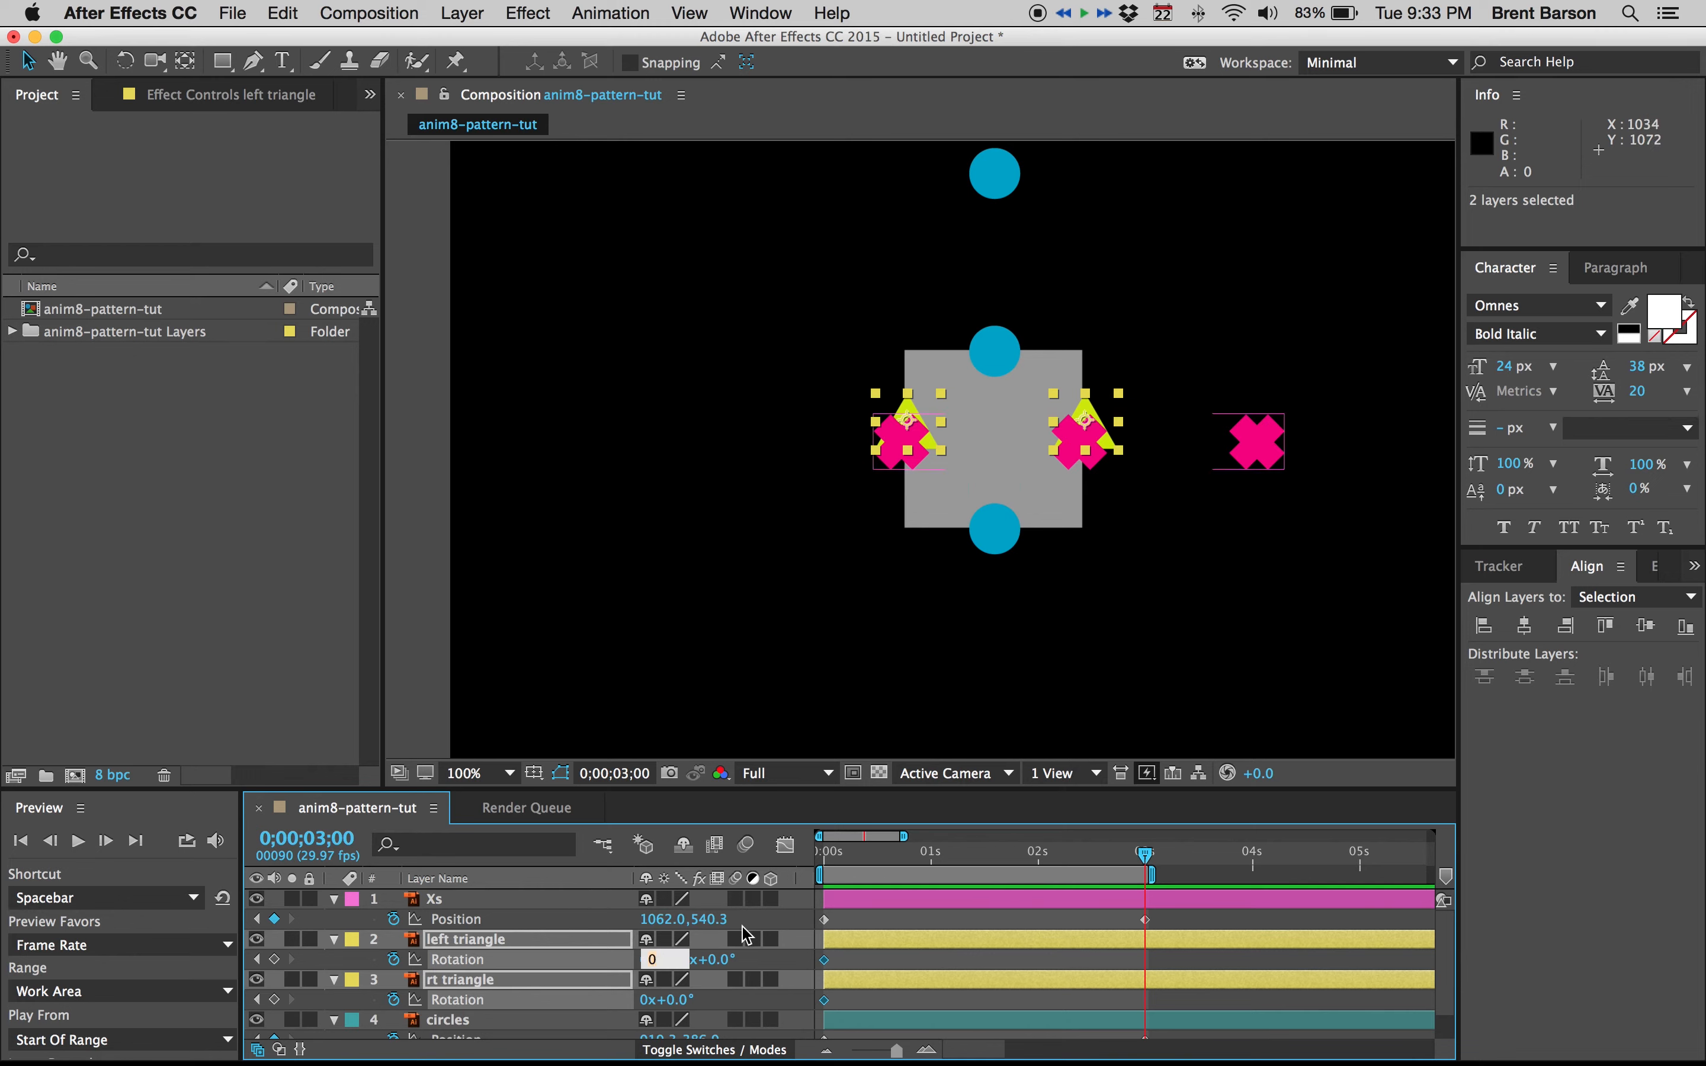
type("1")
key("Return")
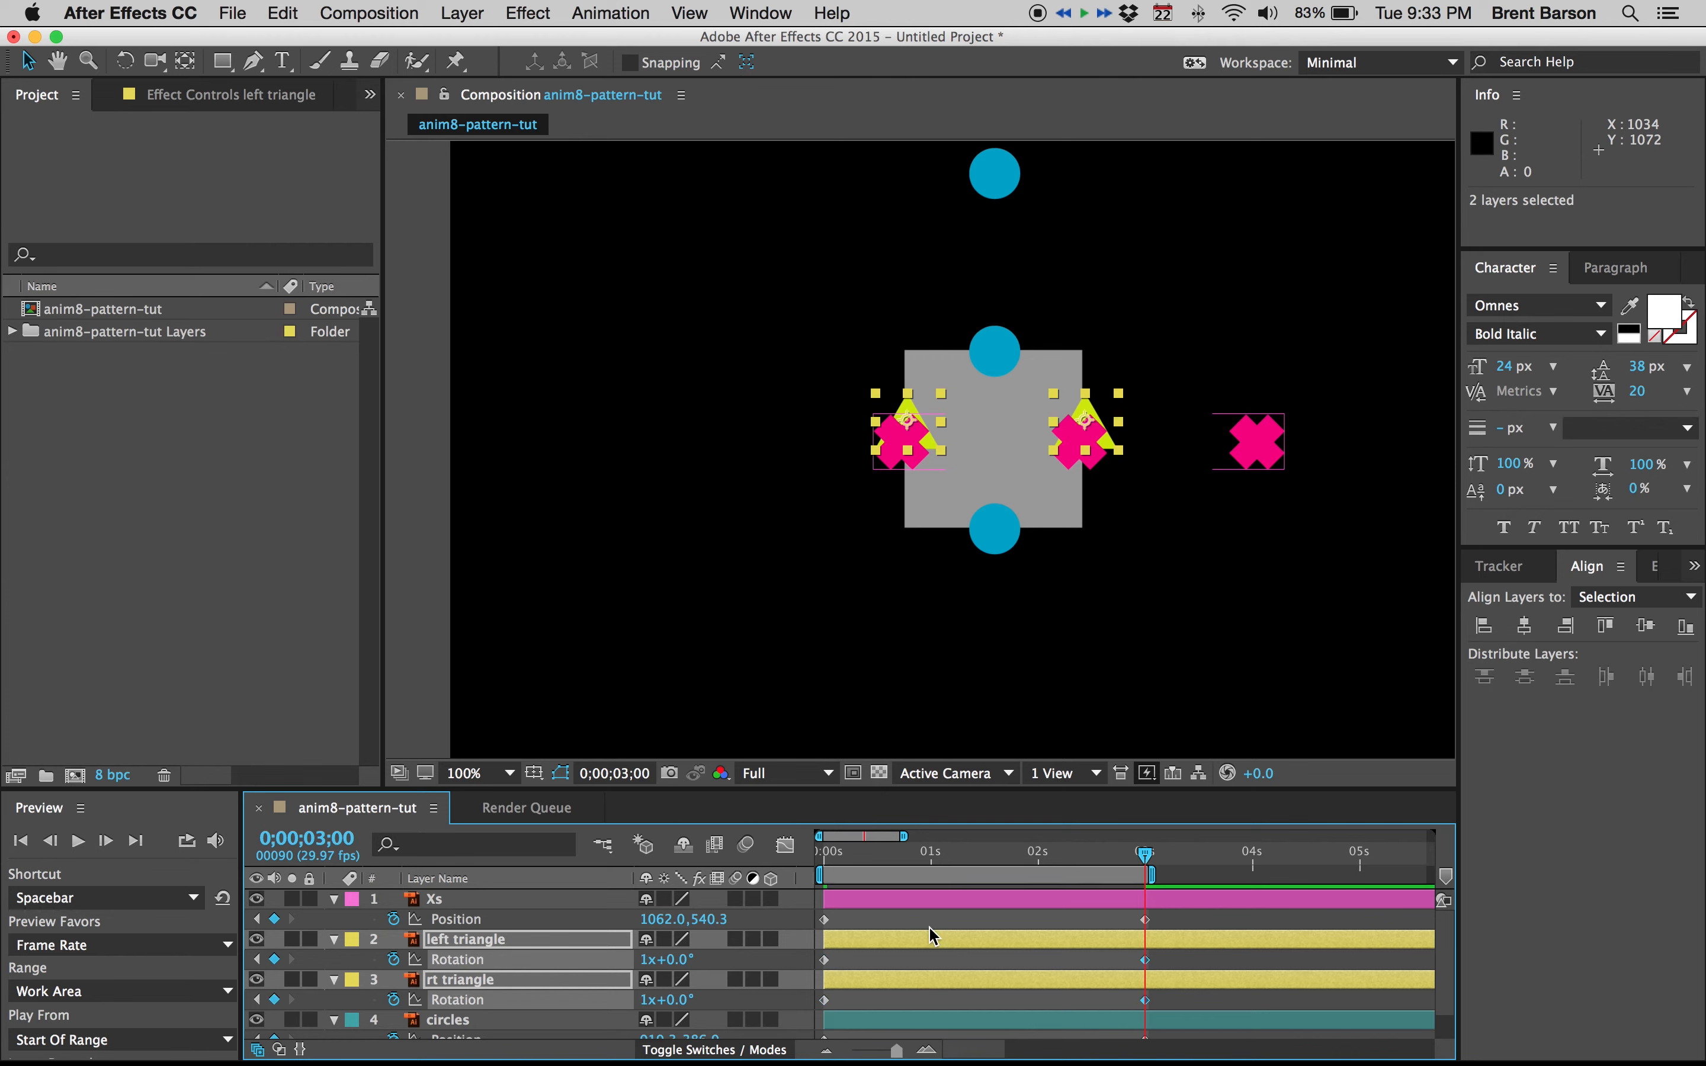
Step: Preview the animation of all shapes and compare the frames at 0;00;00;00 and 0;00;03;00
scroll(944, 930, "down", 2)
scroll(944, 929, "up", 2)
key("space")
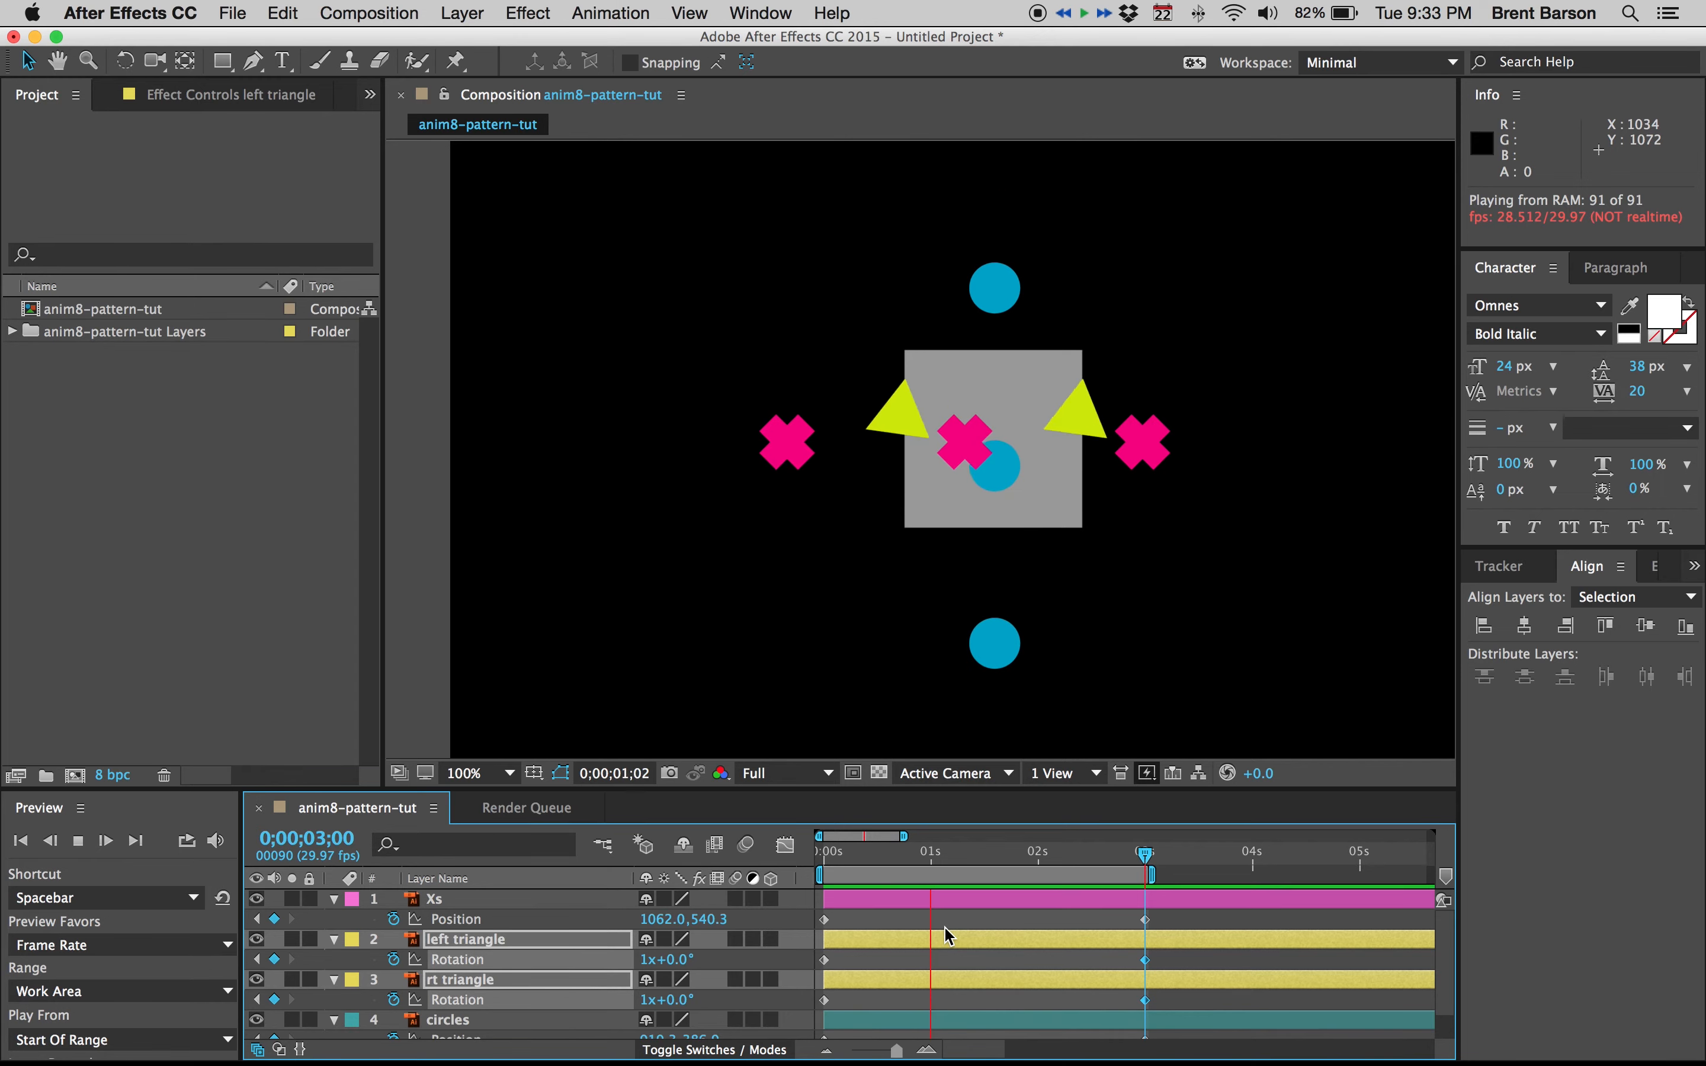
key("space")
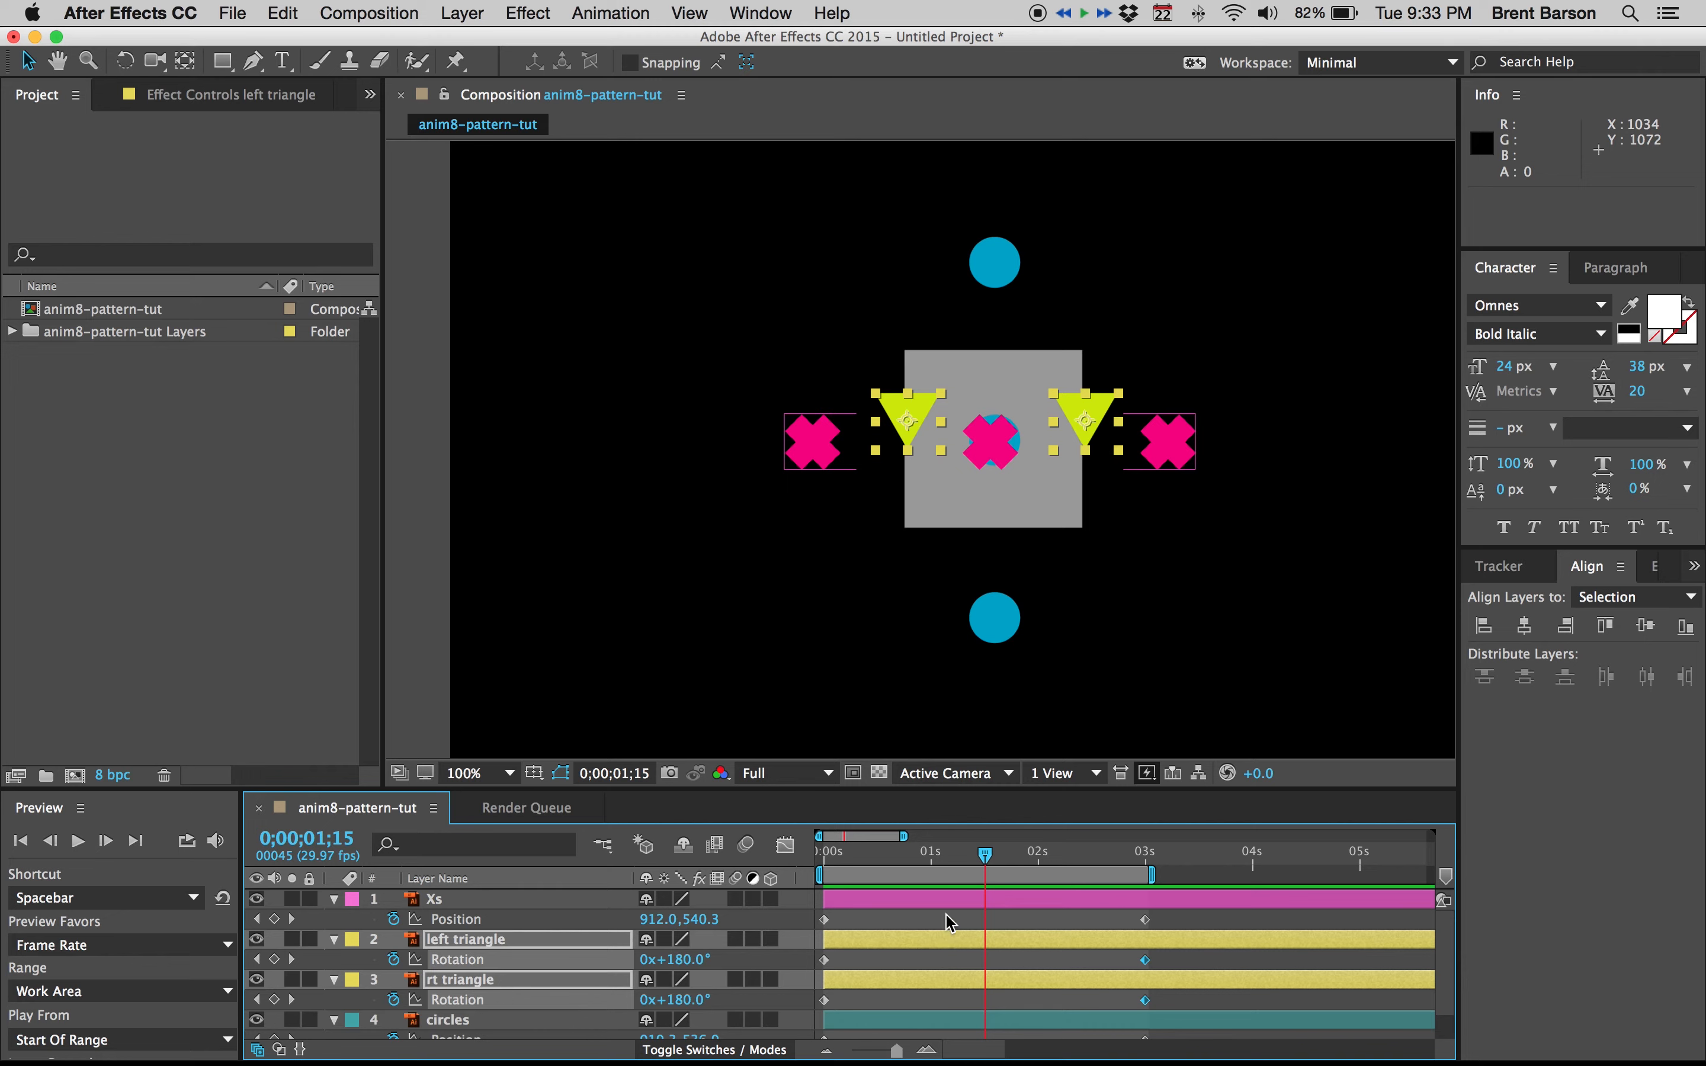
left_click_drag(913, 859, 834, 856)
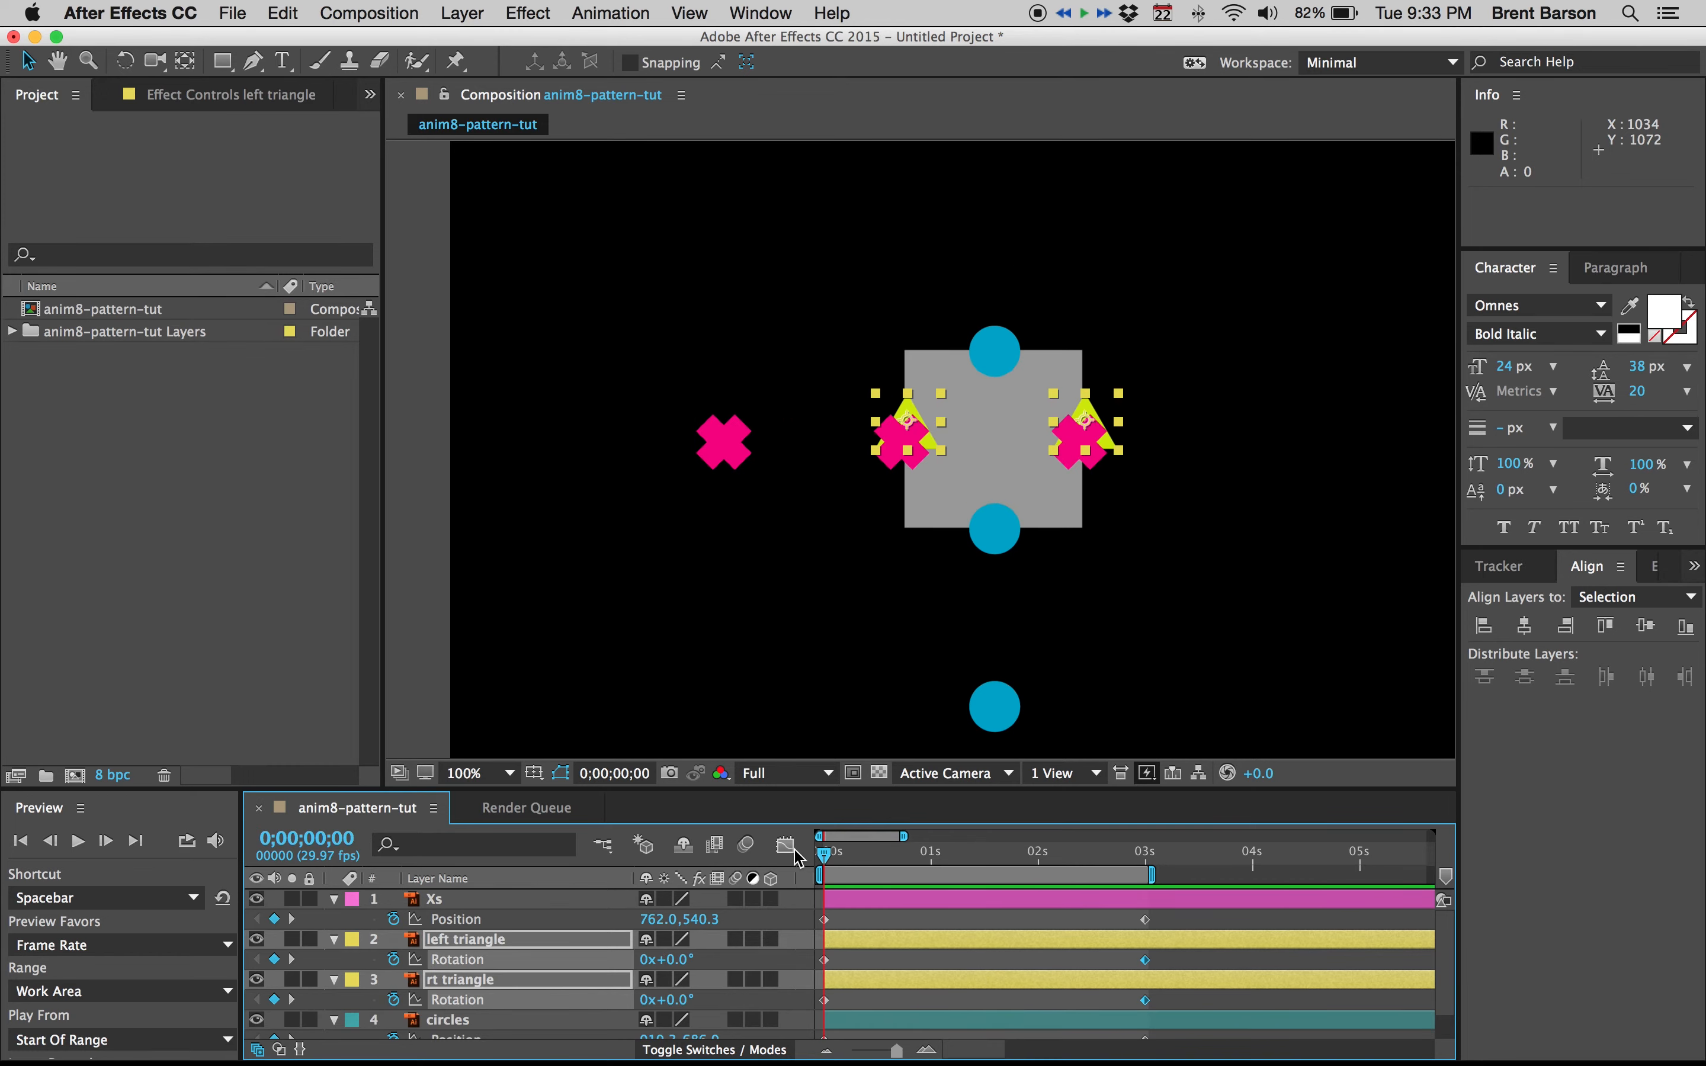
left_click_drag(969, 858, 1150, 852)
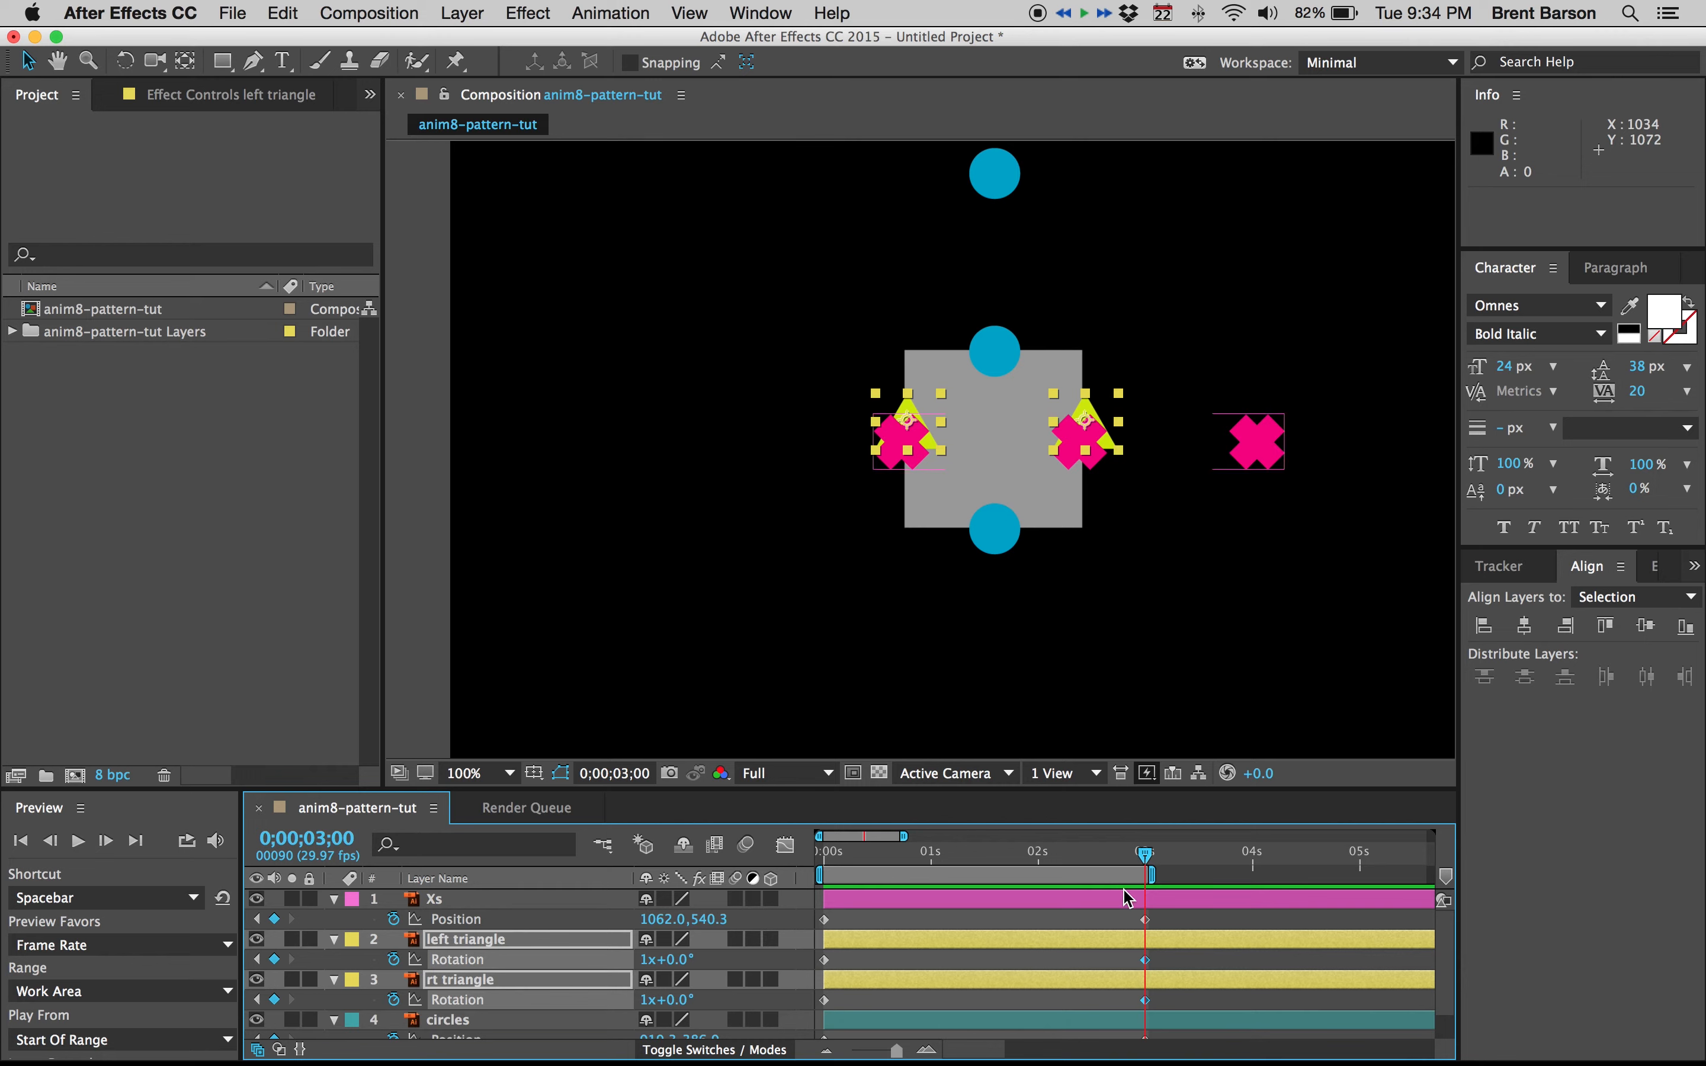
Step: Trim the end of the work area to 0;00;02;29 so that the final keyframe's duplicate frame is excluded
key("equal")
key("equal")
key("equal")
key("equal")
key("equal")
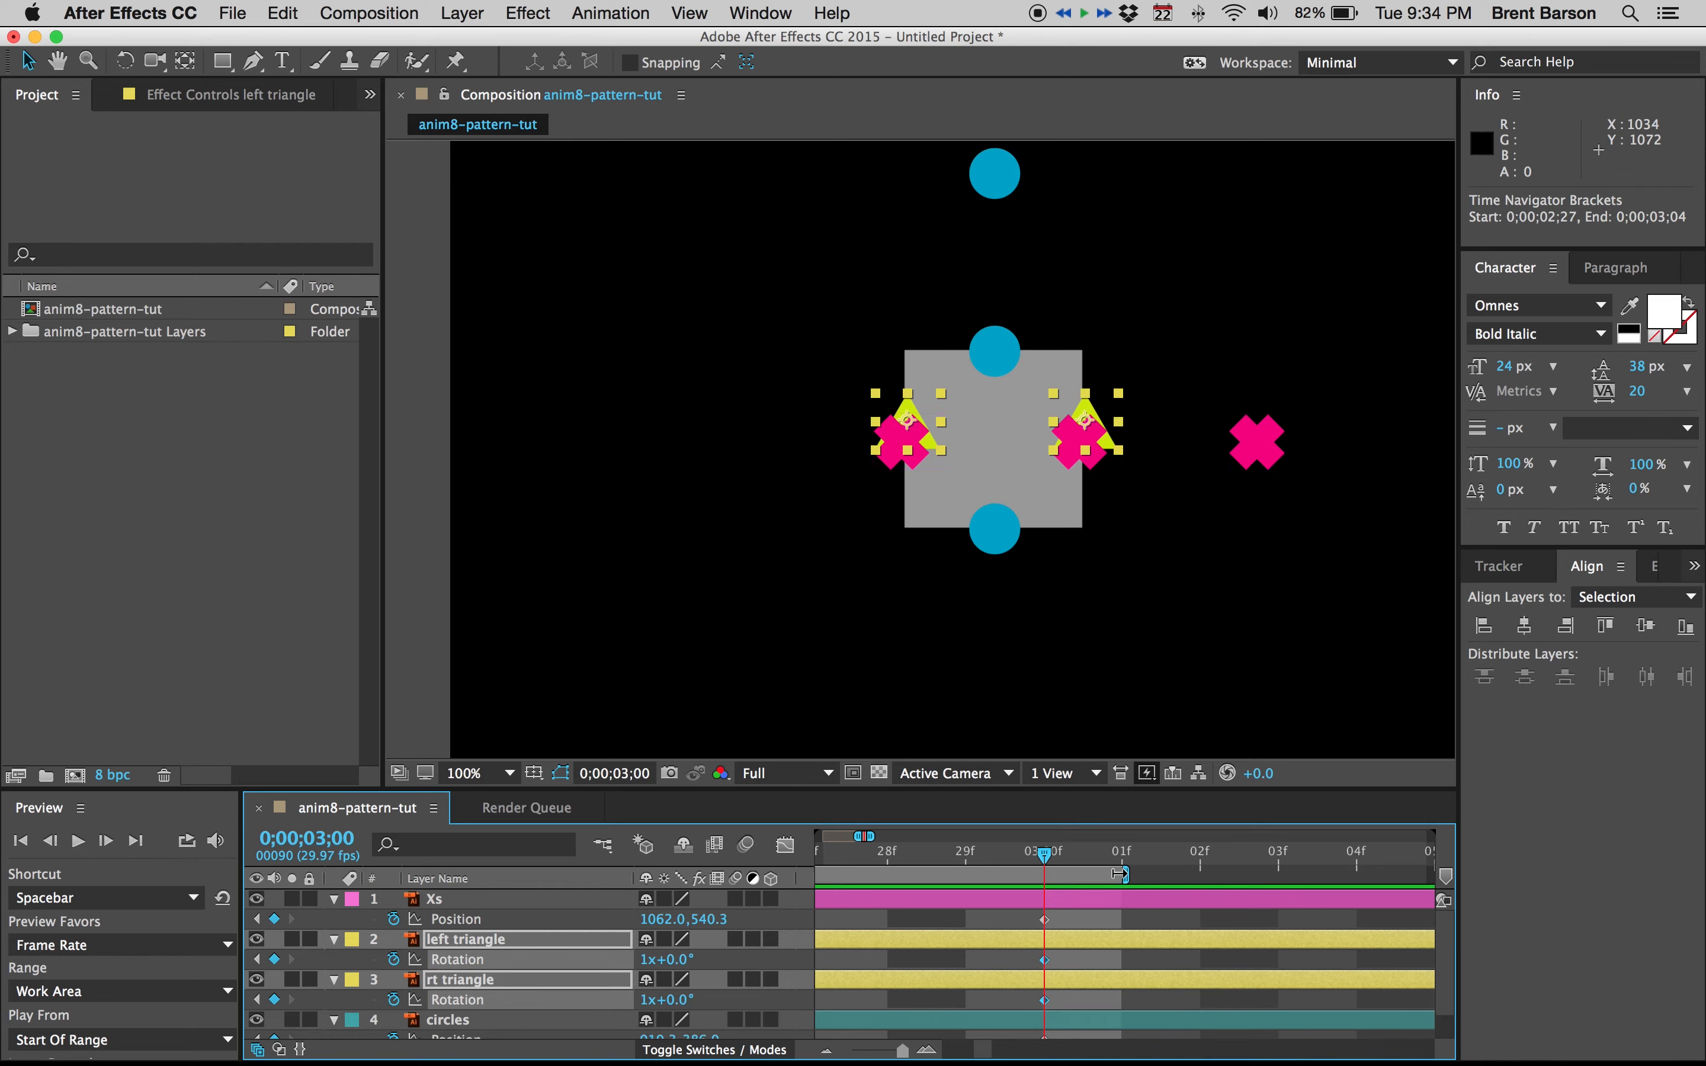
left_click_drag(1112, 873, 1061, 873)
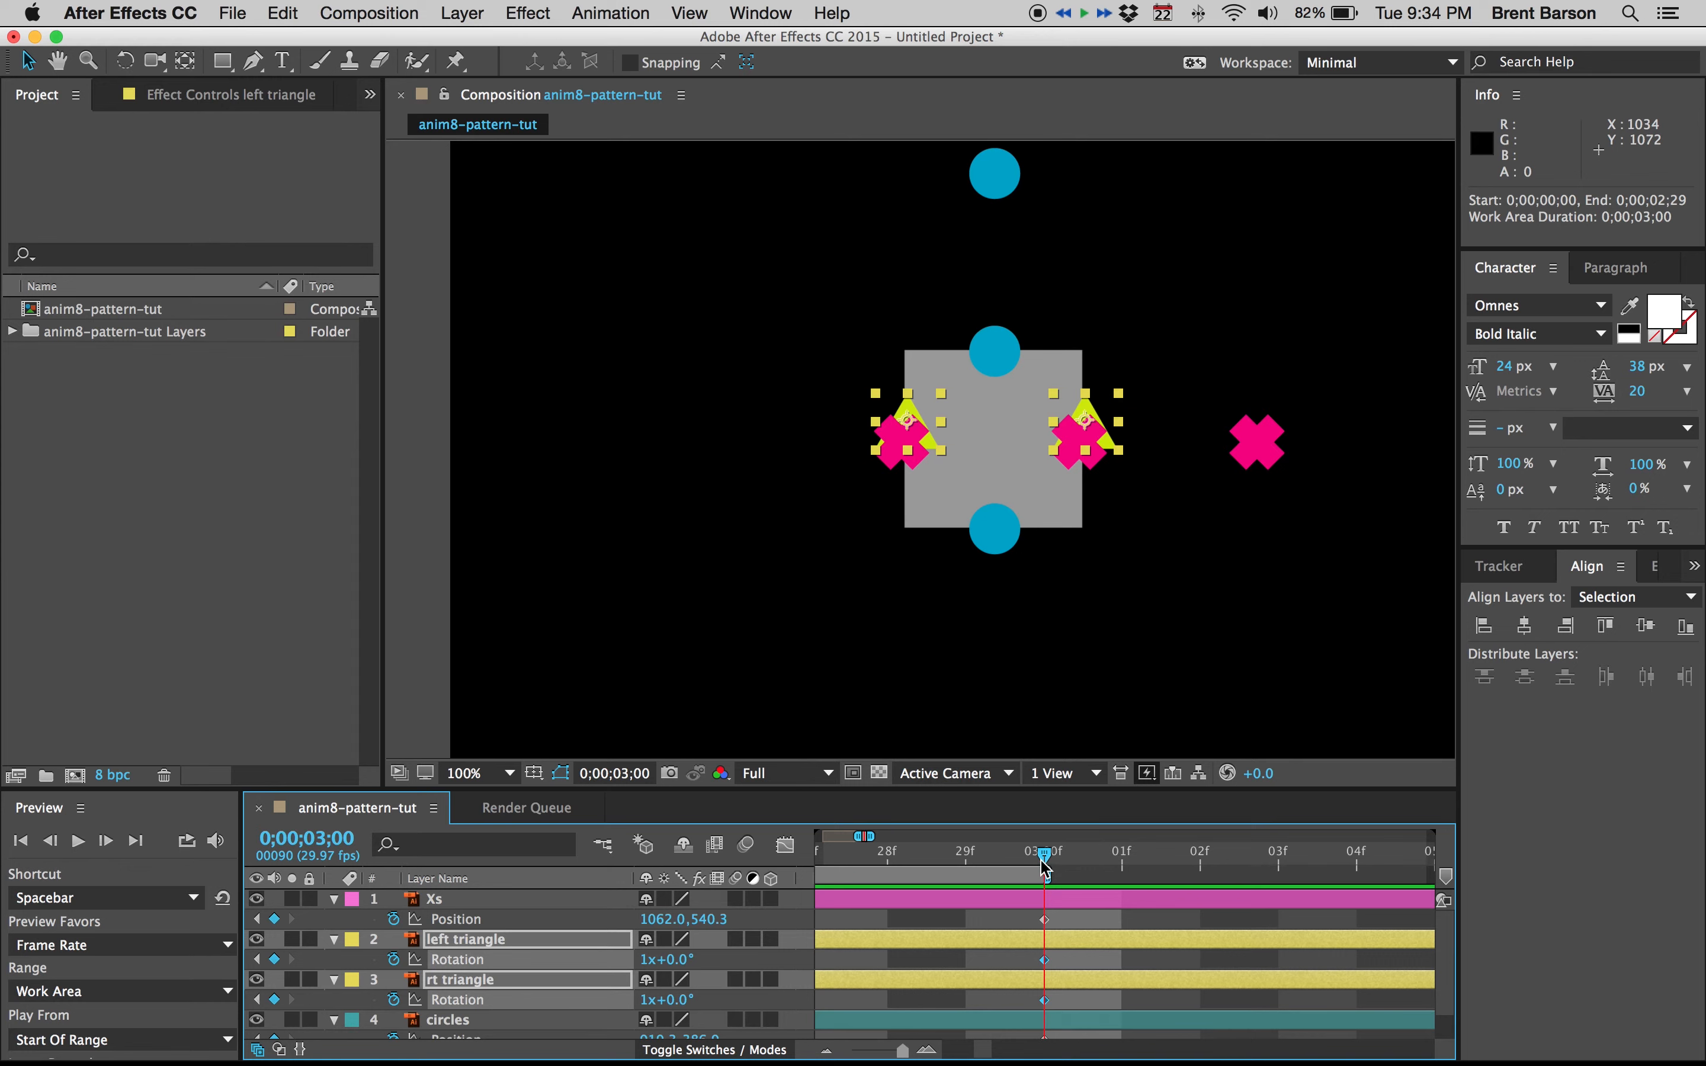
key("minus")
key("minus")
key("minus")
key("minus")
key("minus")
key("minus")
key("minus")
key("minus")
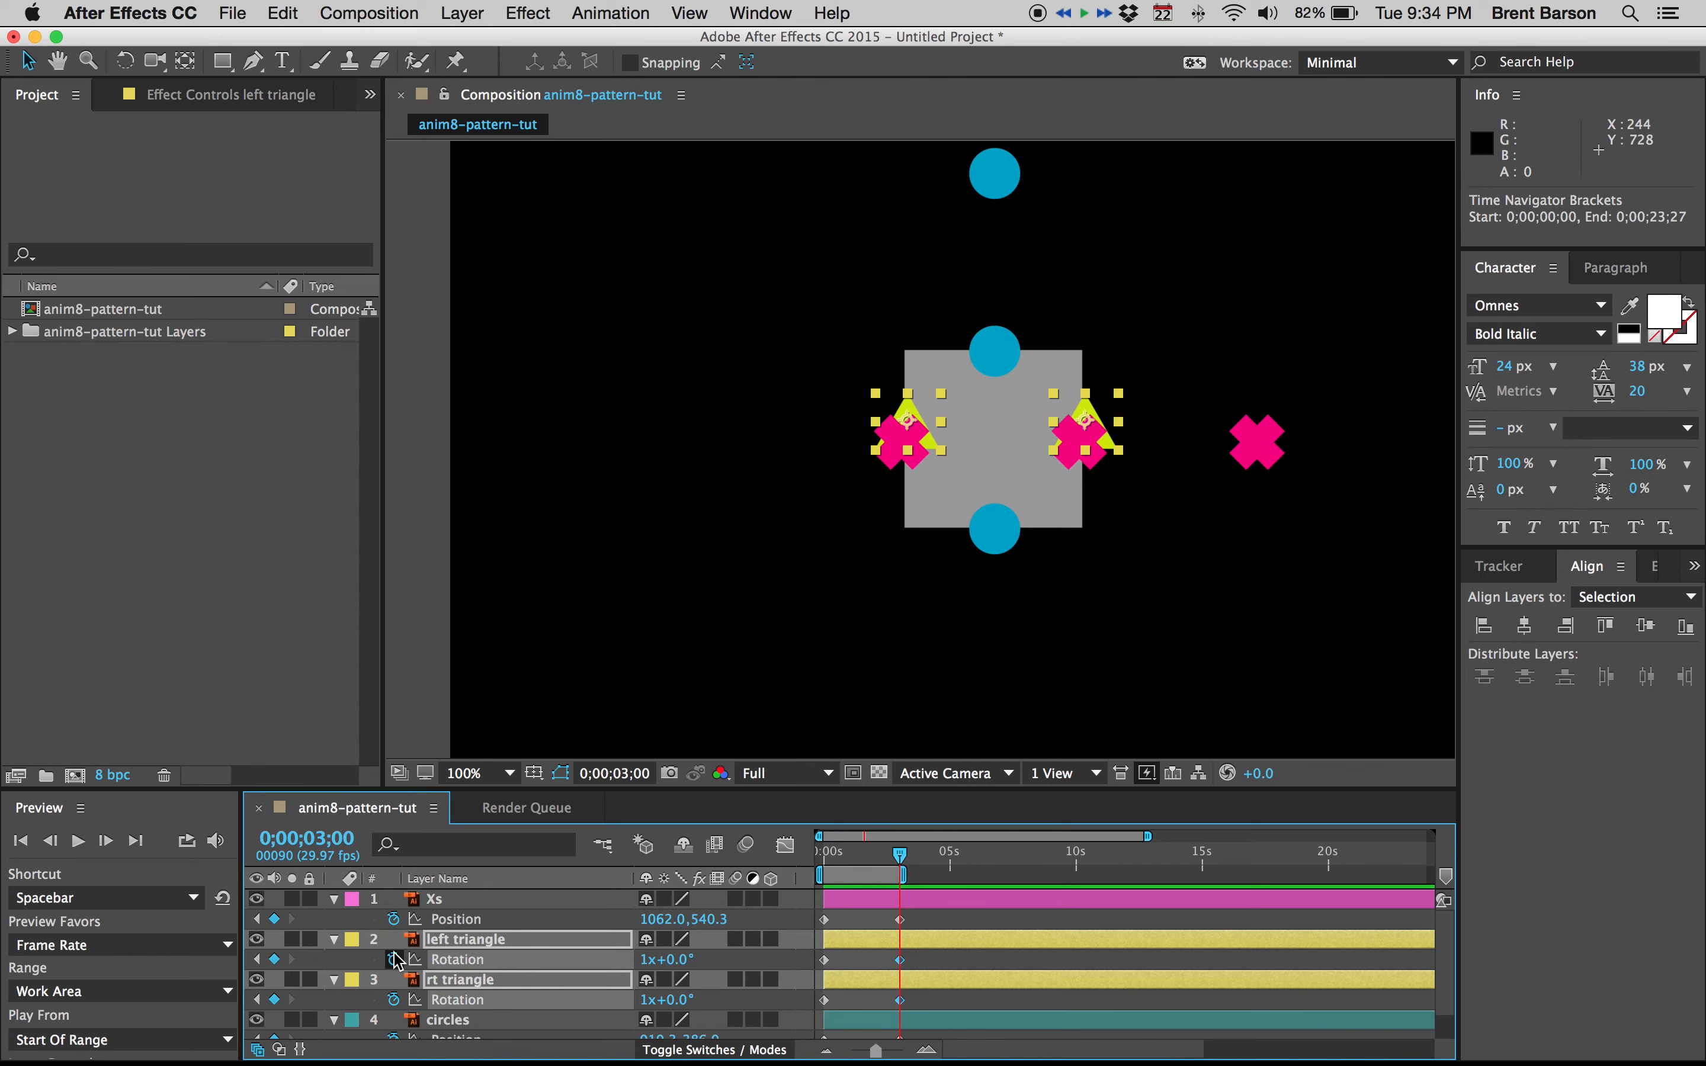
Step: Hide the guide layer, return to the first frame and show the guide layer again
scroll(398, 960, "down", 1)
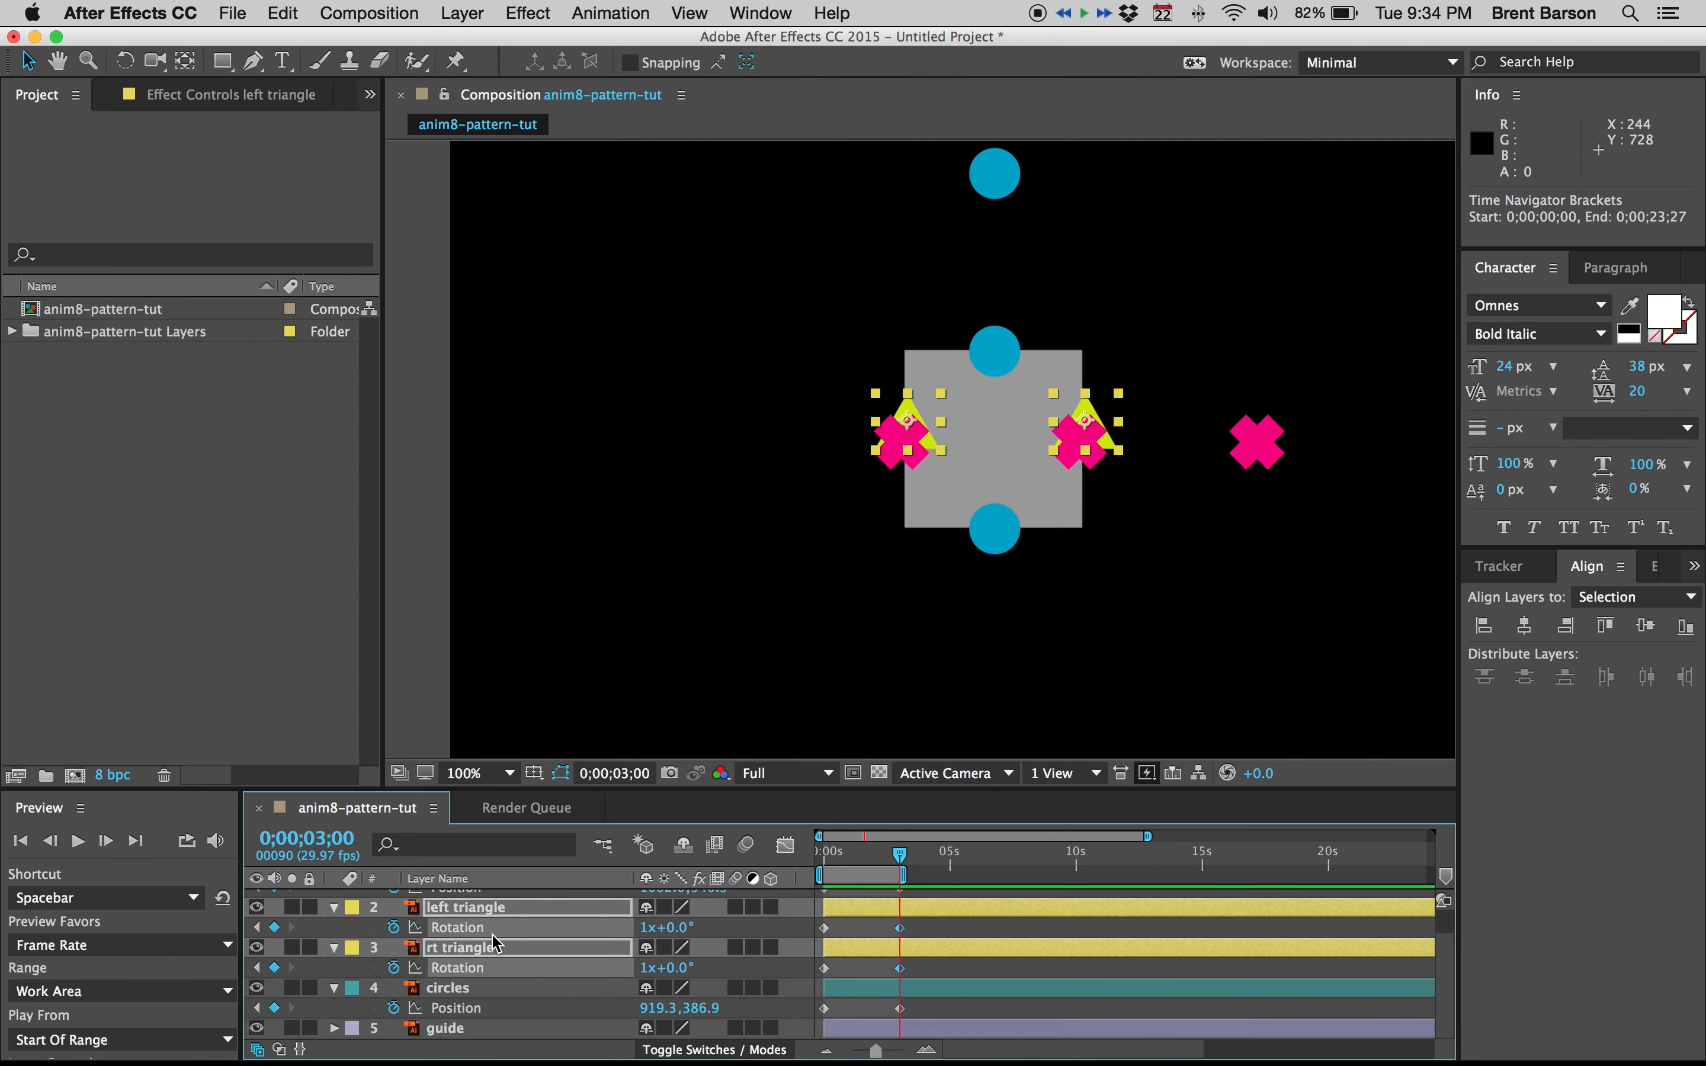
left_click(256, 1029)
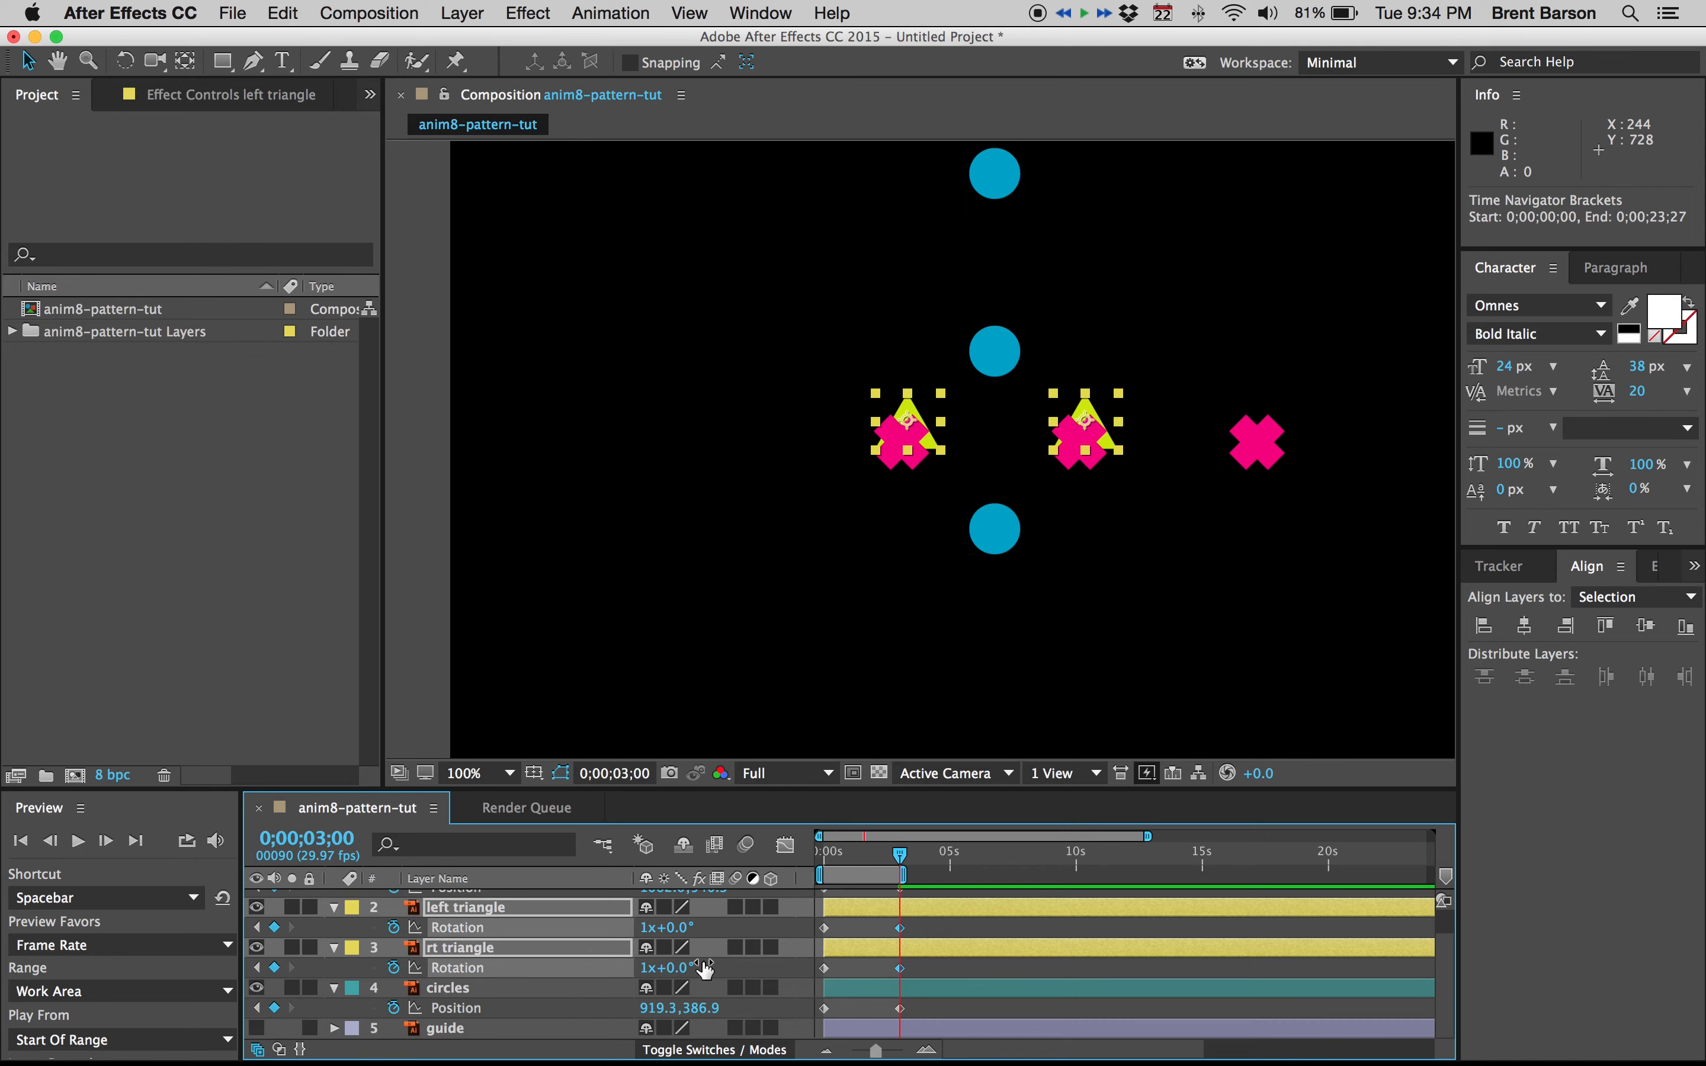
key("equal")
key("equal")
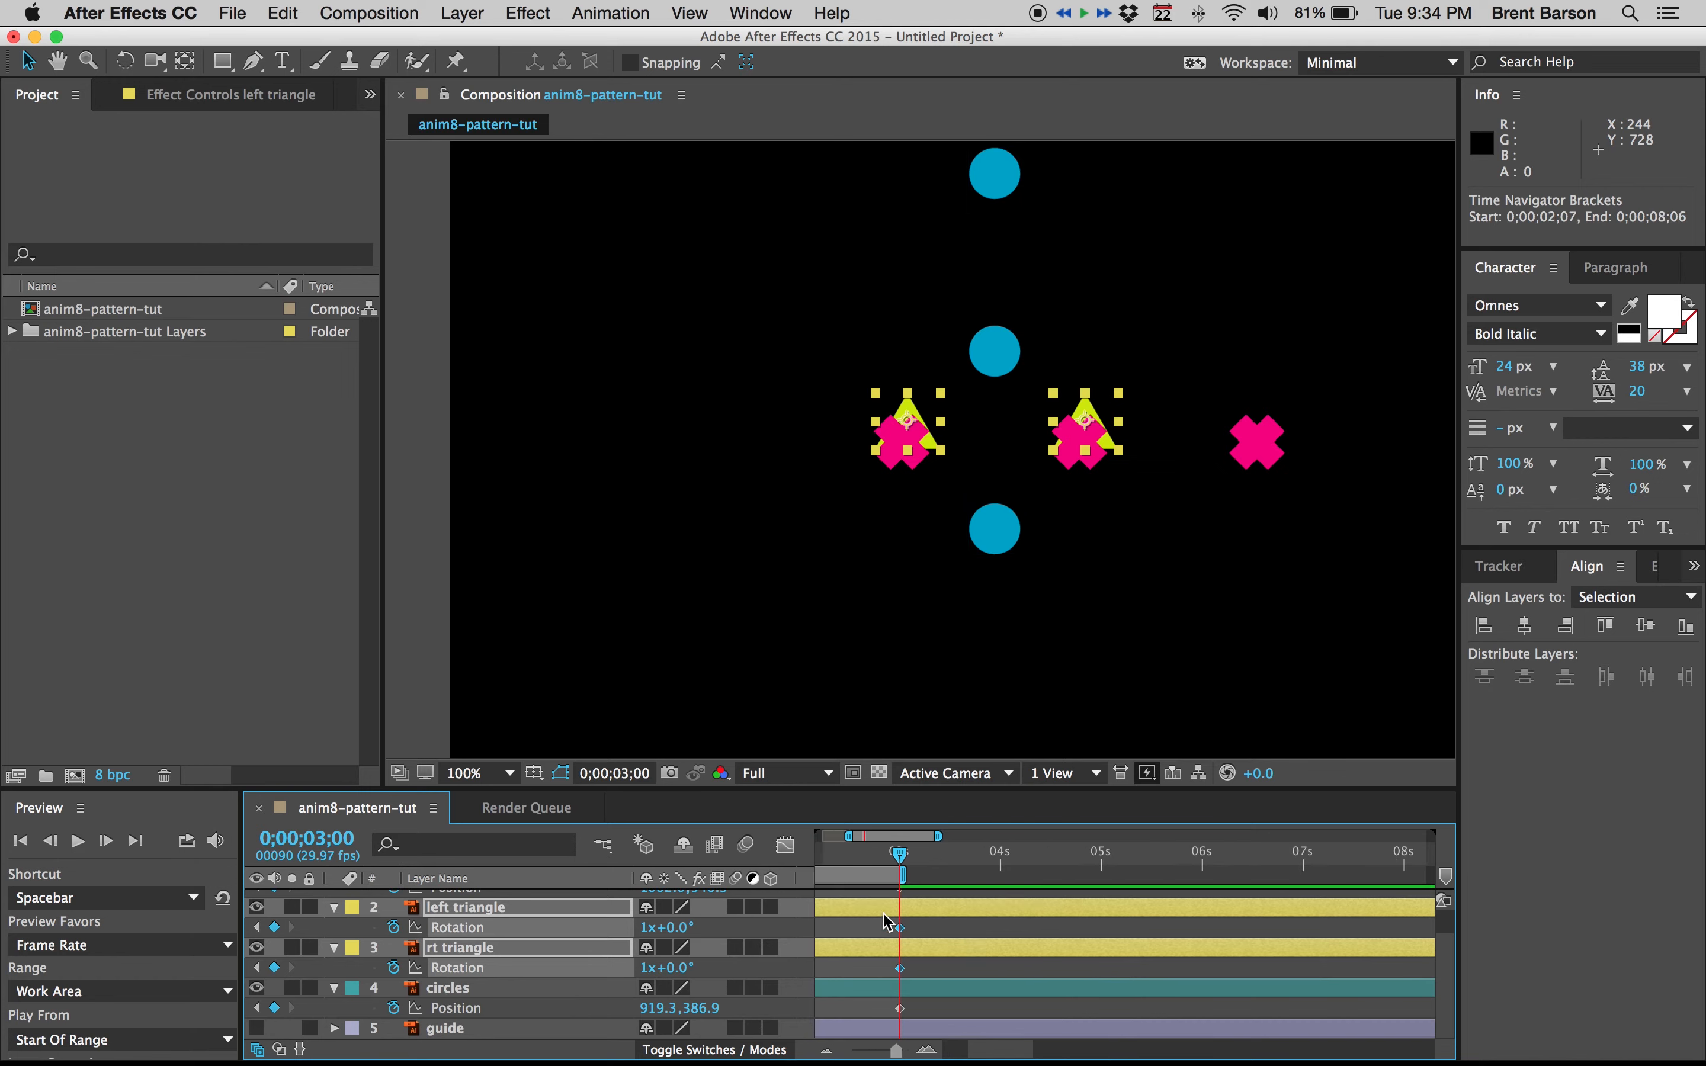
key("Home")
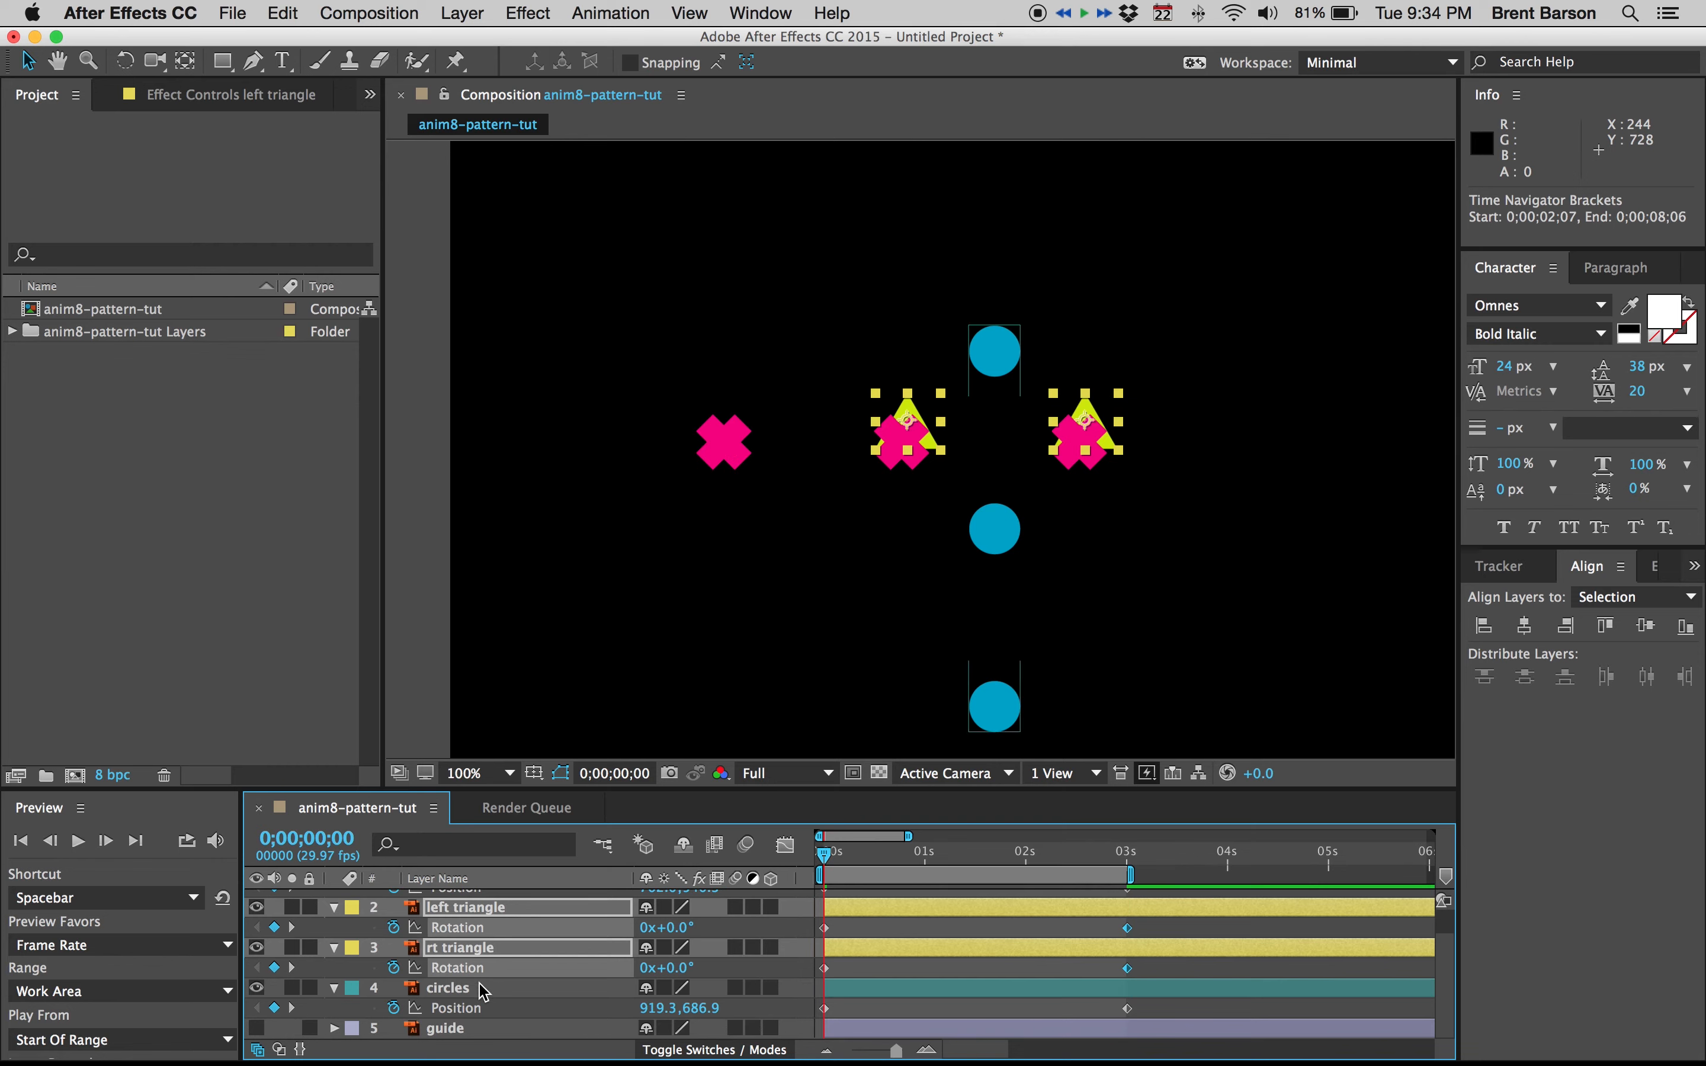
left_click(259, 1028)
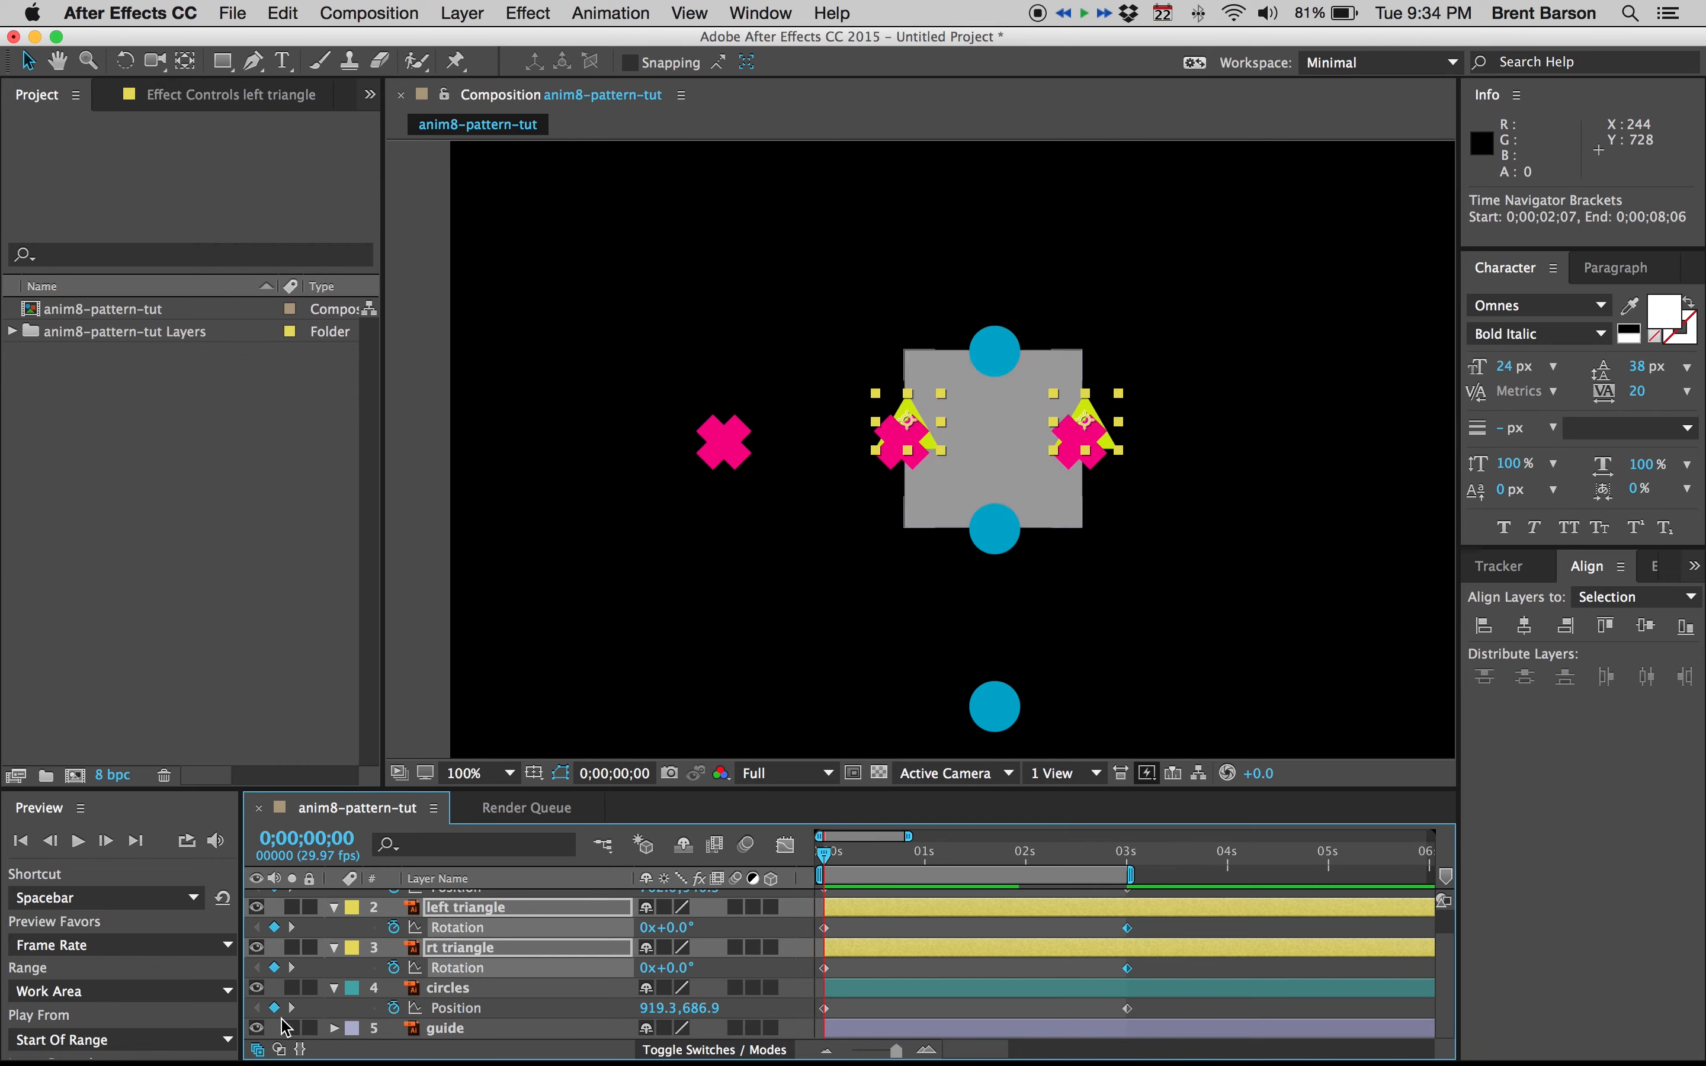
Step: Draw a 300 x 300 px region of interest matching the gray guide square and hide the guide layer
left_click(854, 774)
left_click(852, 715)
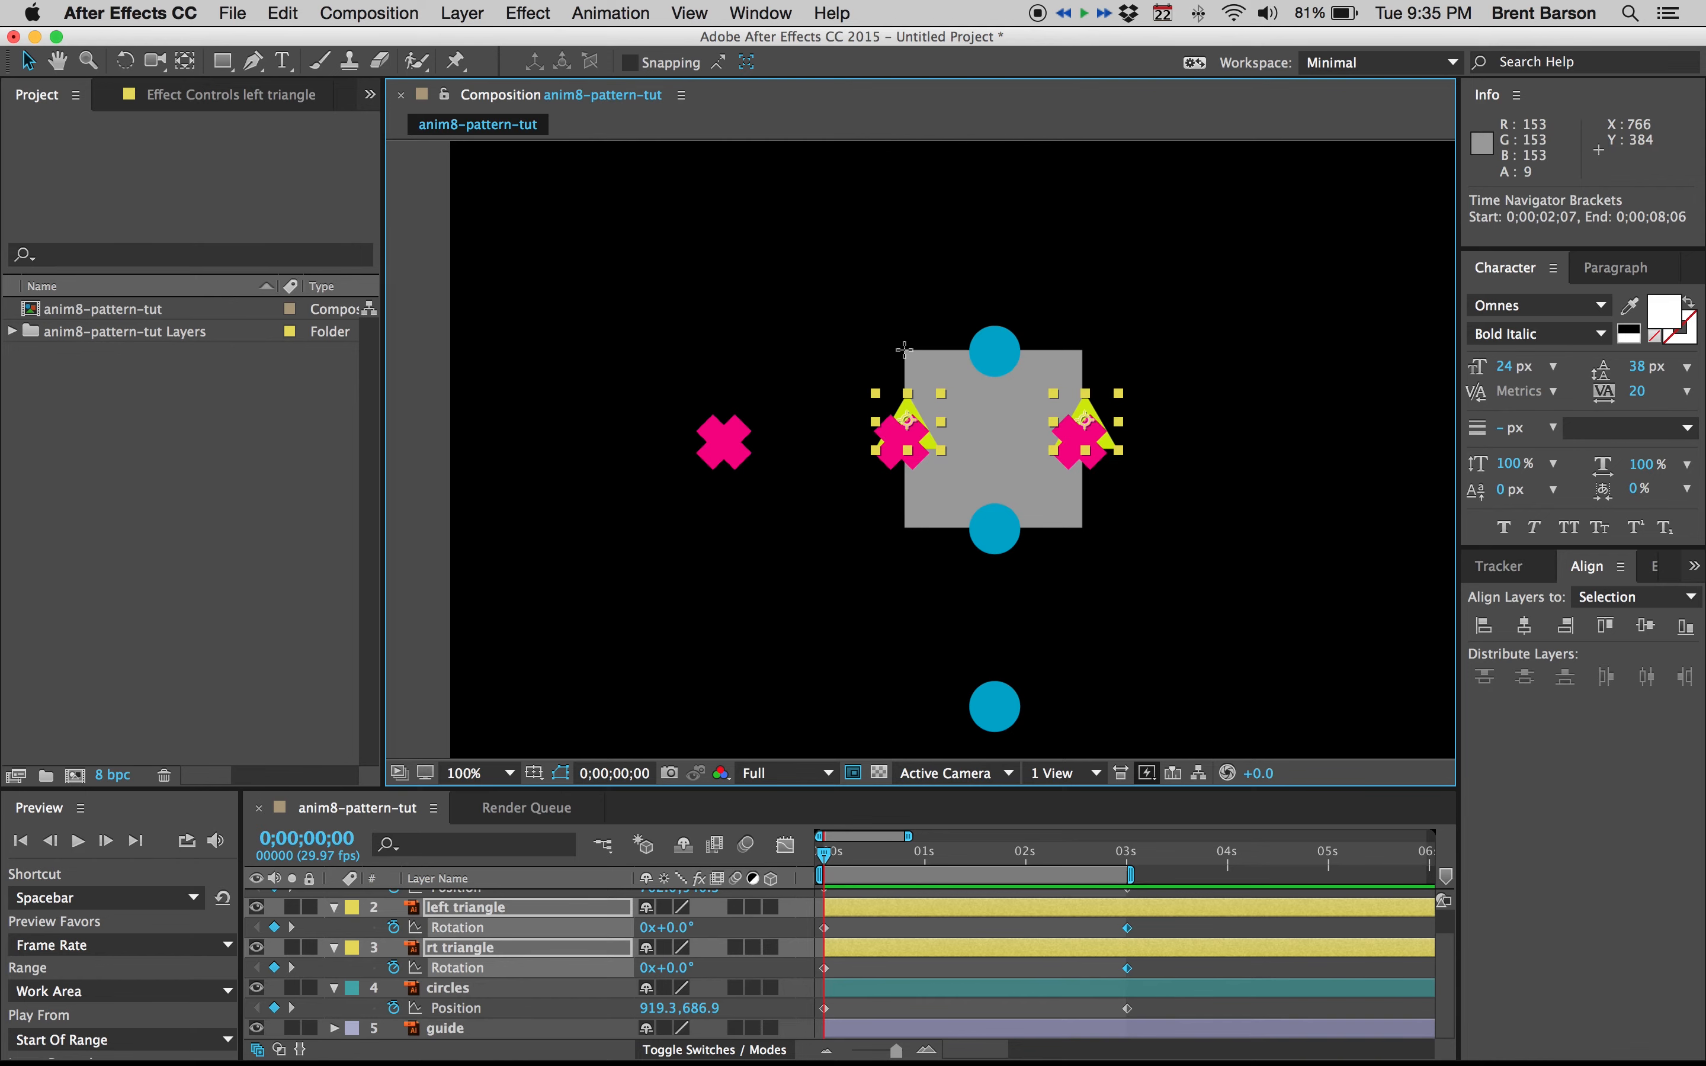
left_click_drag(904, 349, 1024, 480)
left_click_drag(1060, 499, 1093, 537)
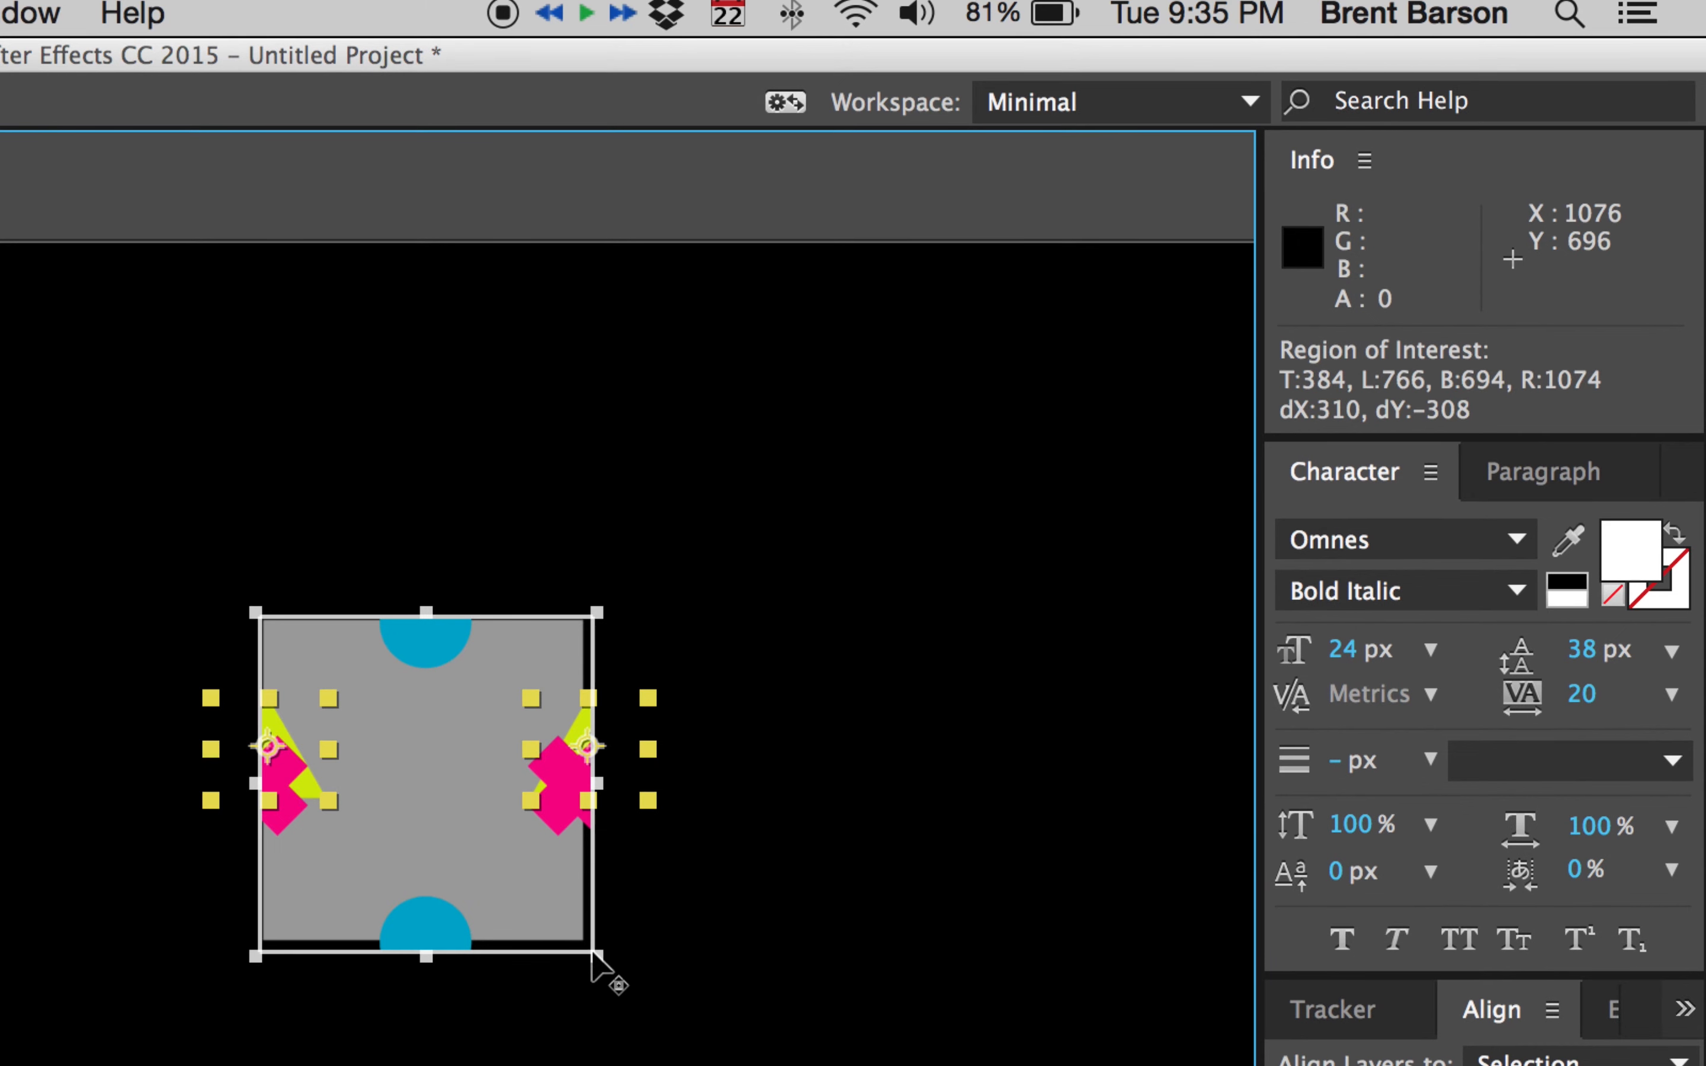
left_click_drag(591, 953, 585, 947)
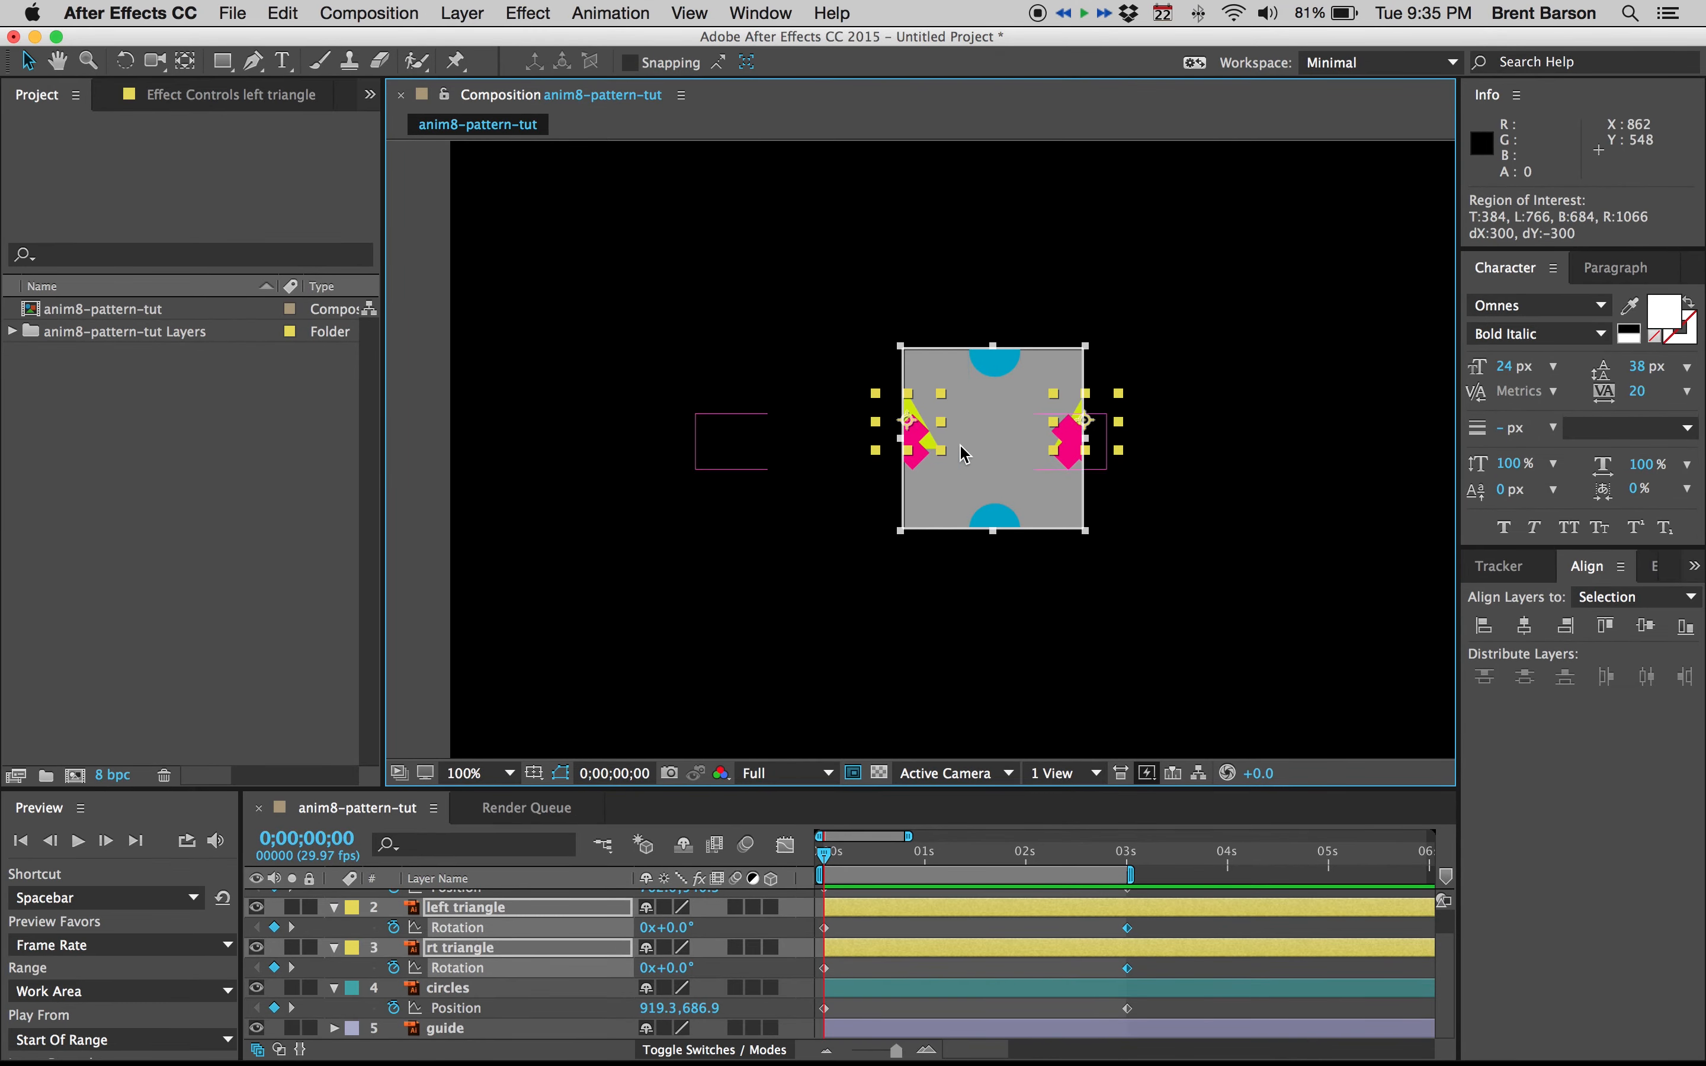
mouse_move(323, 1042)
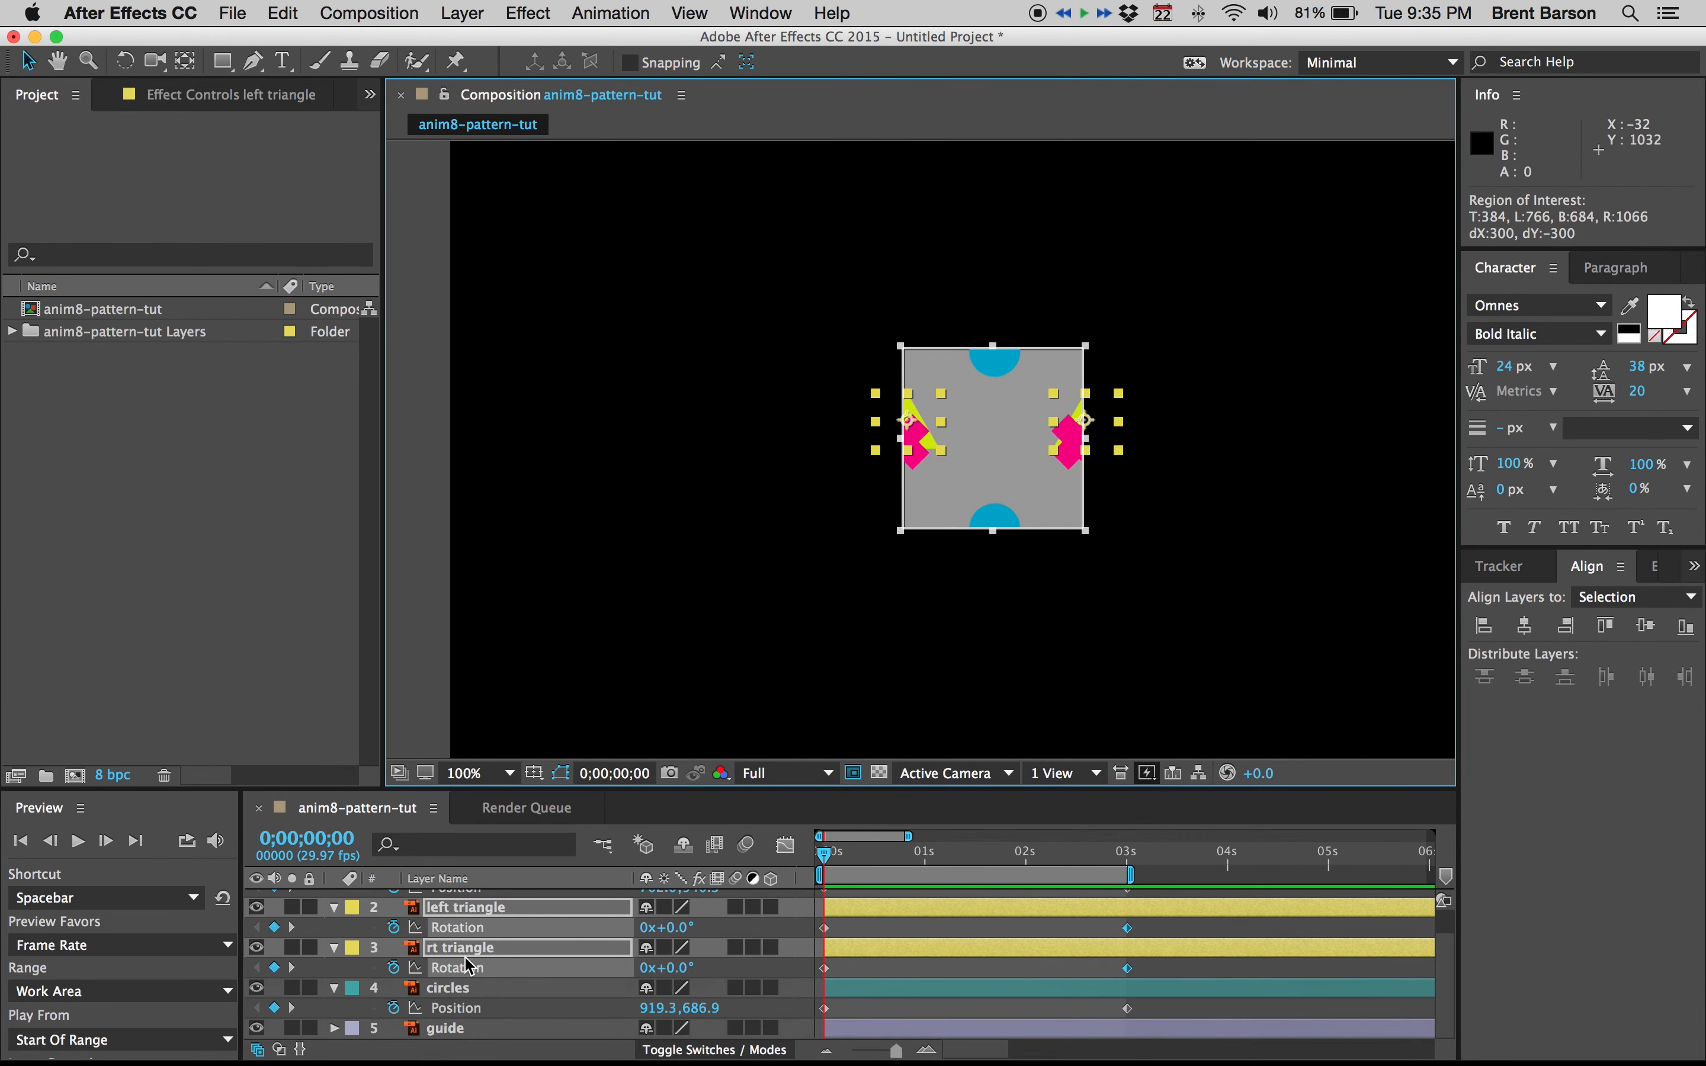
left_click(256, 1028)
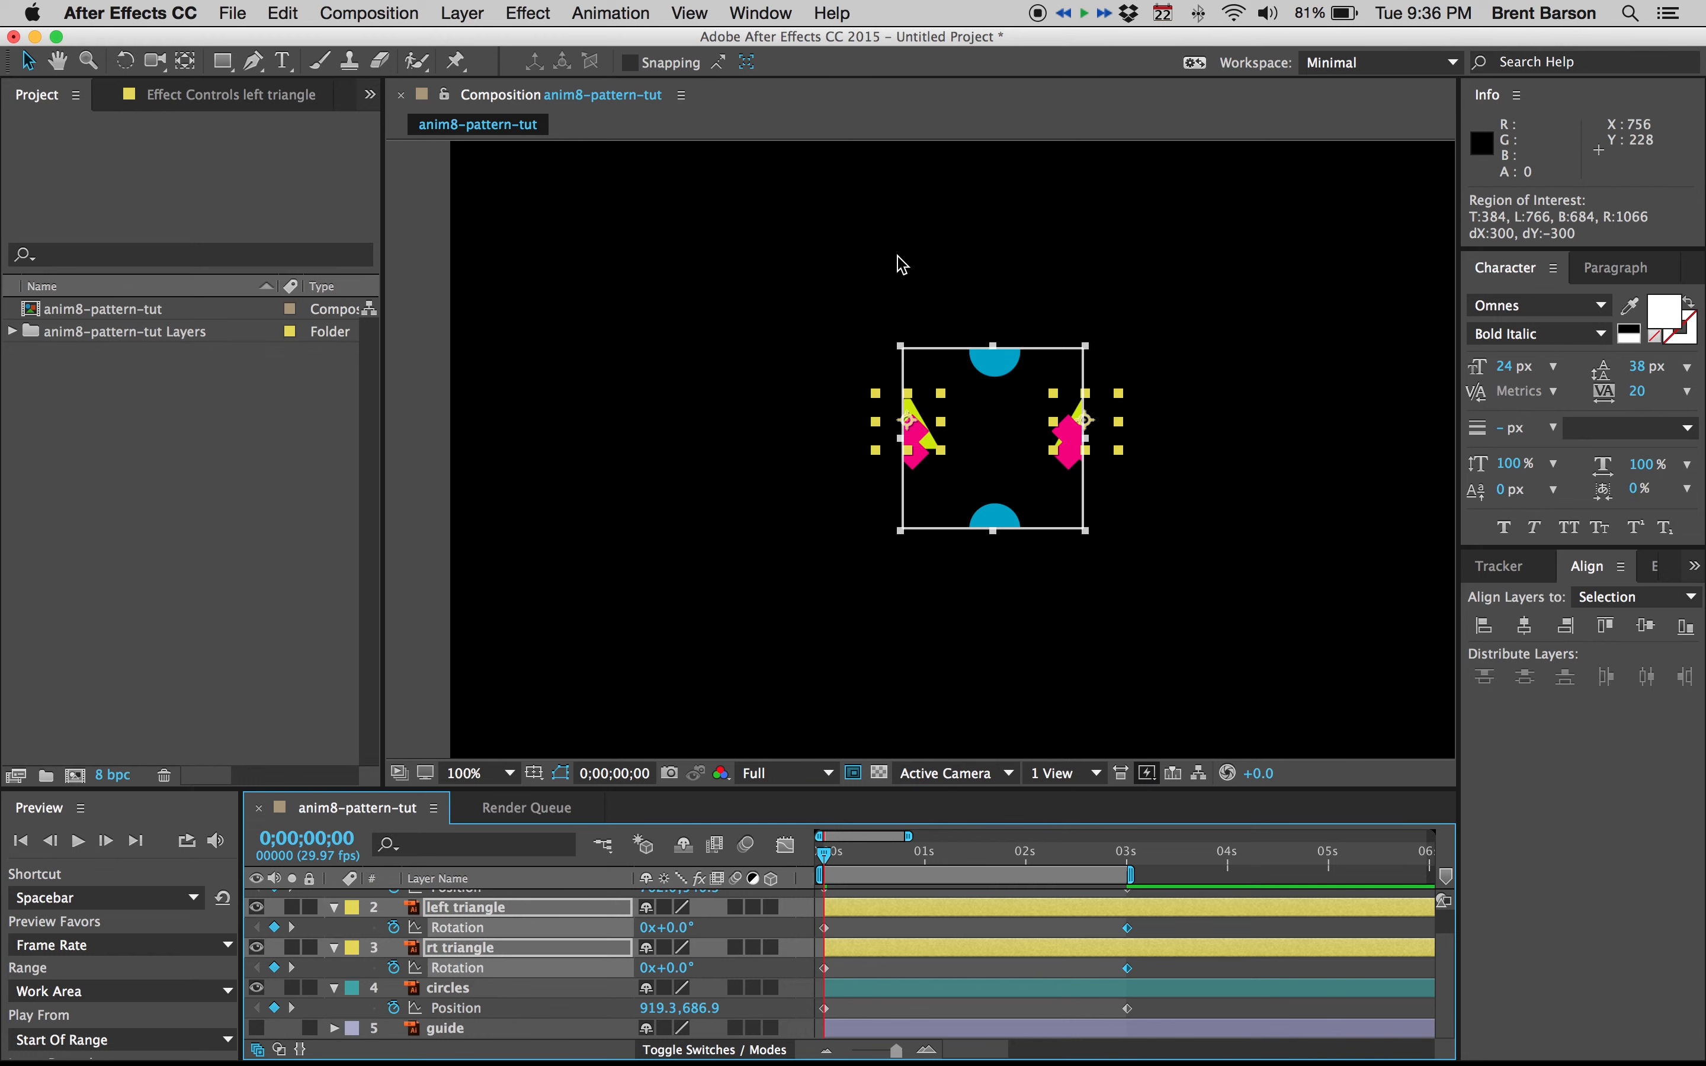
Step: Save the project as anim8-pattern.aep in the -DESGD-280-F15 folder
key("super+s")
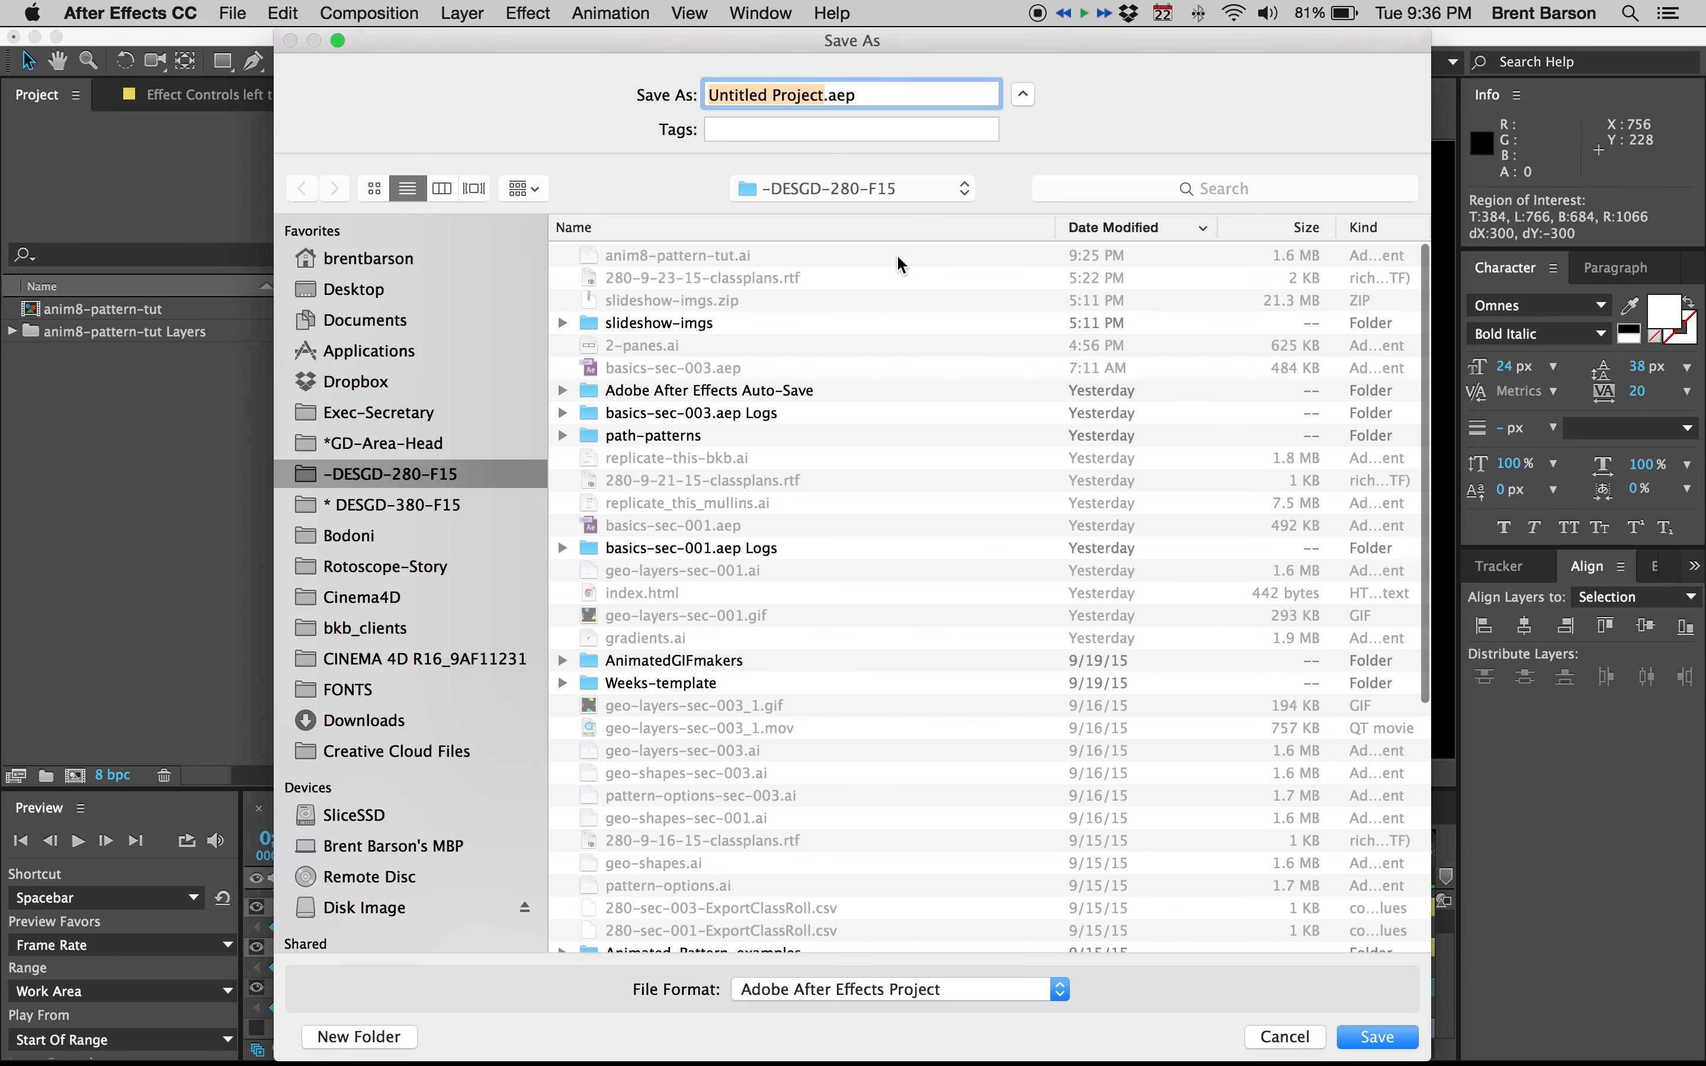
type("anim8i-")
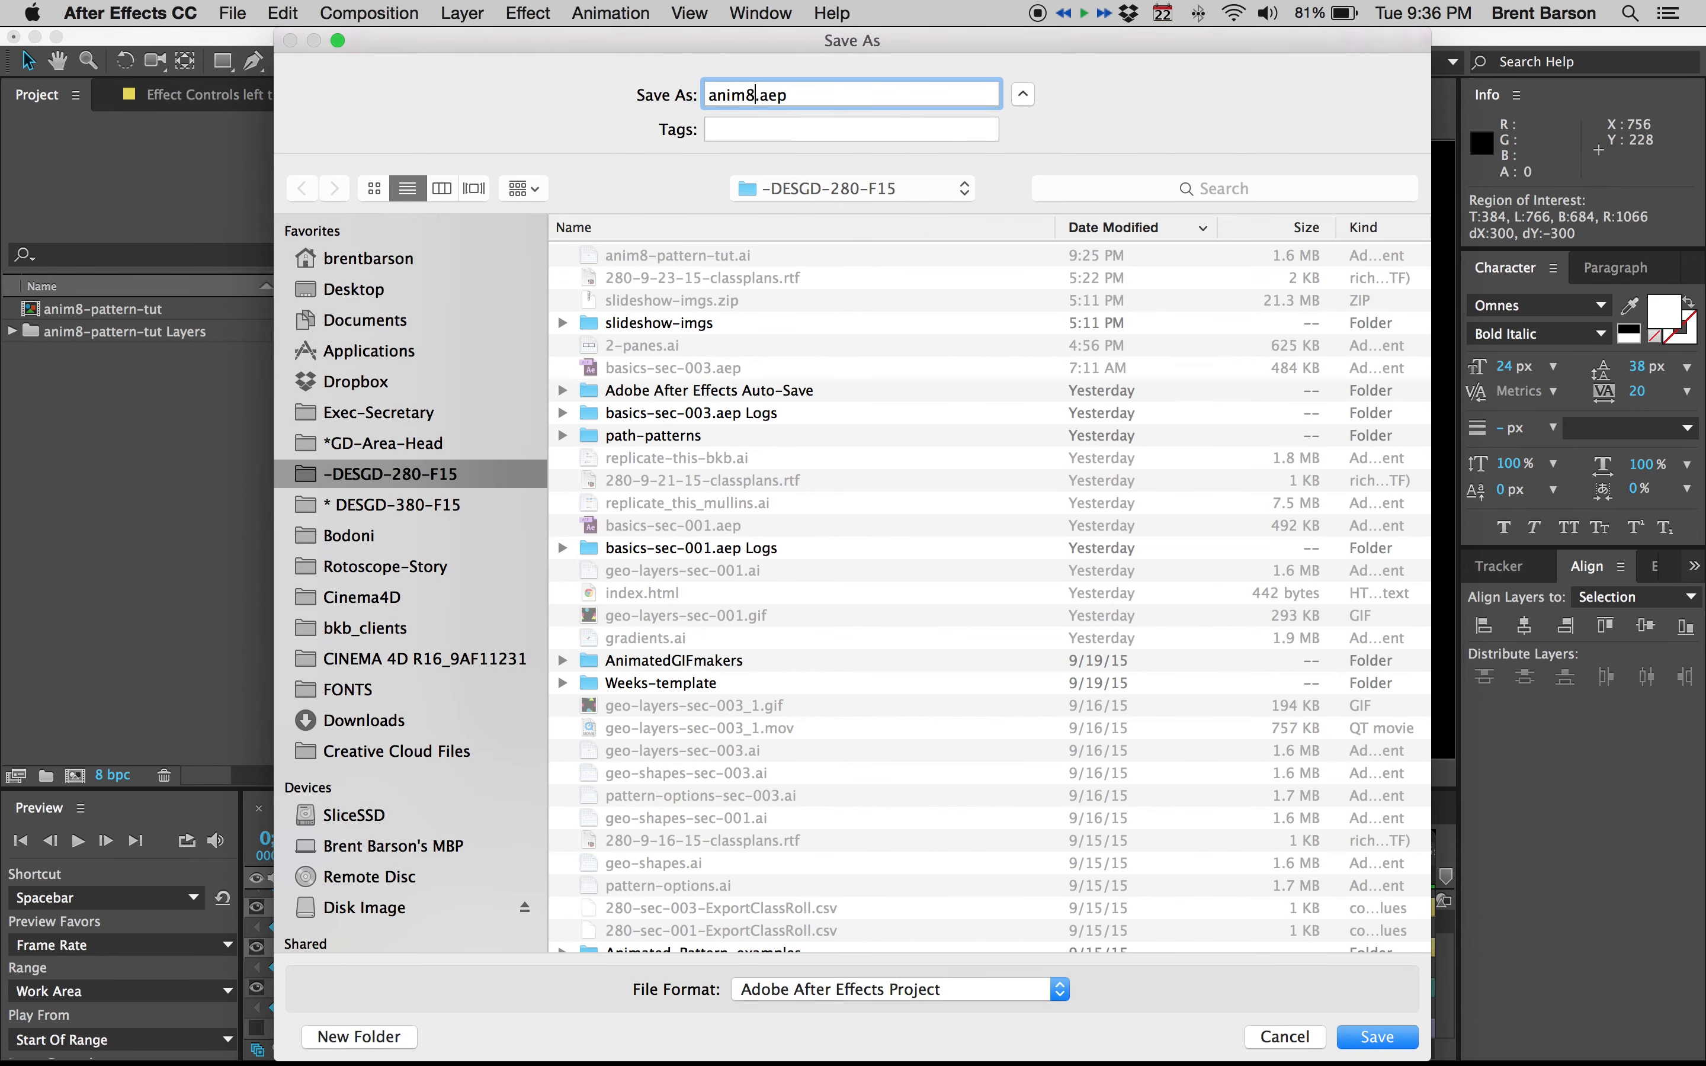
type("pattern")
key("BackSpace")
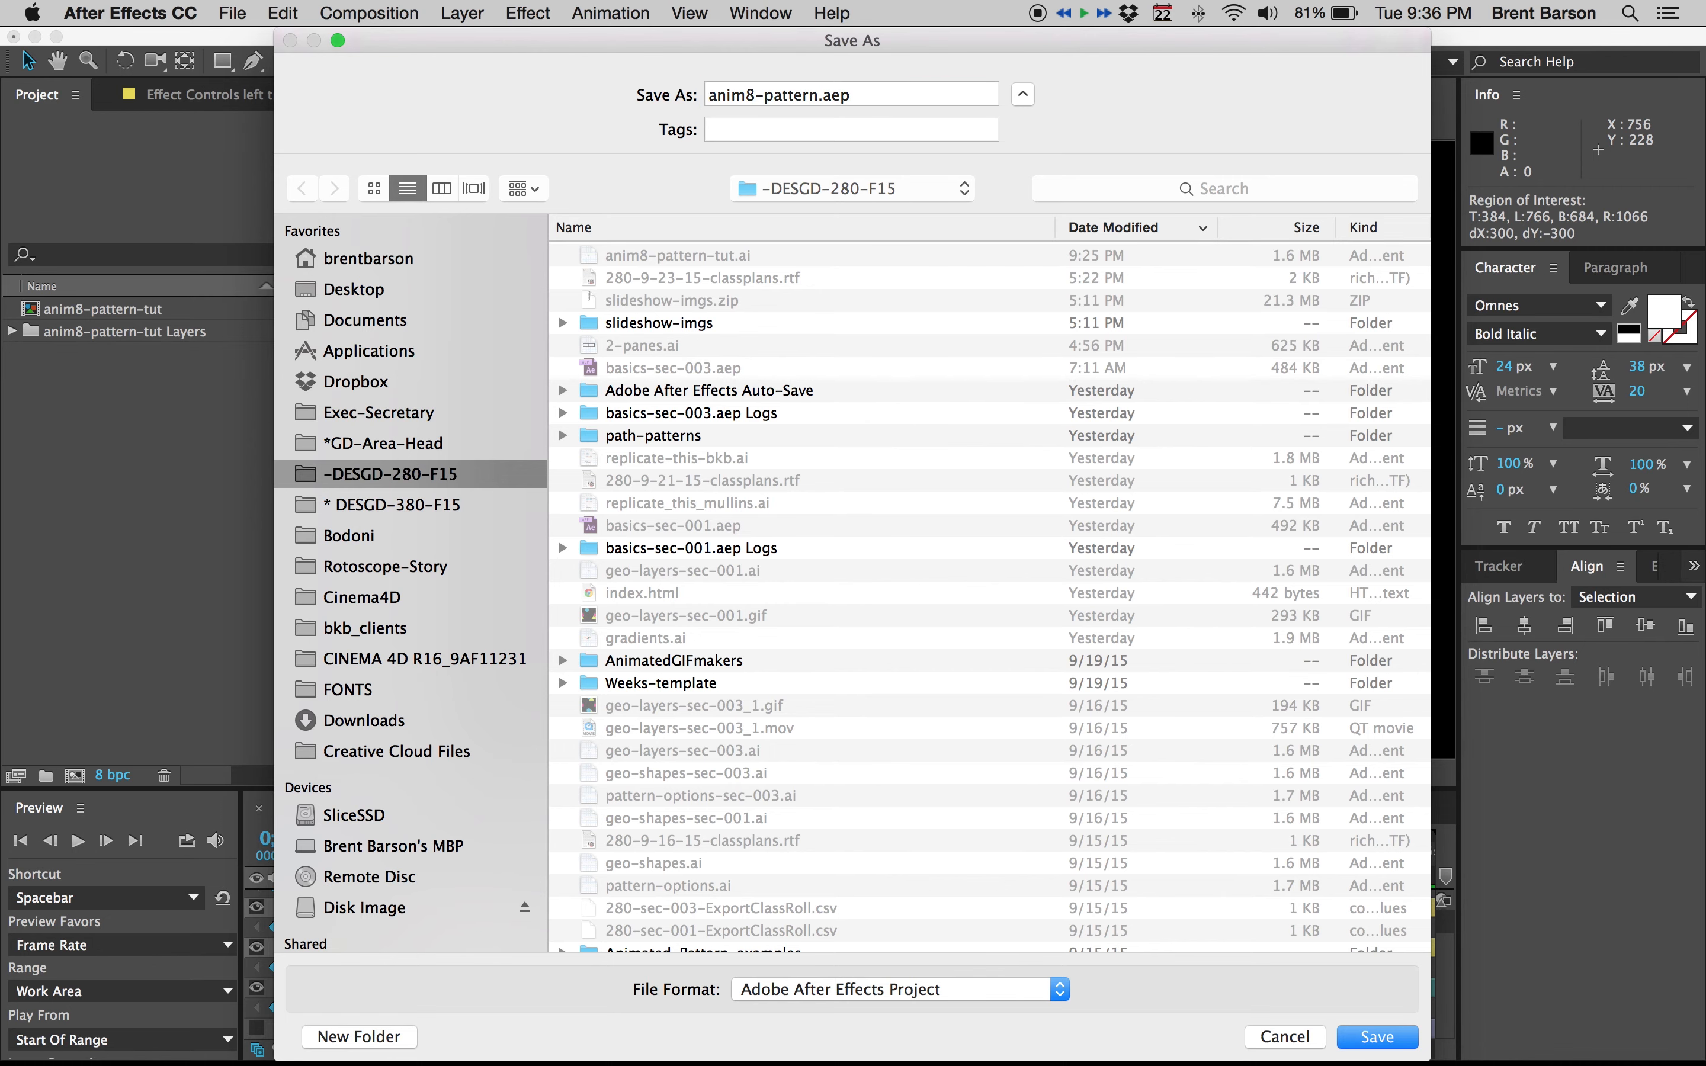
key("Return")
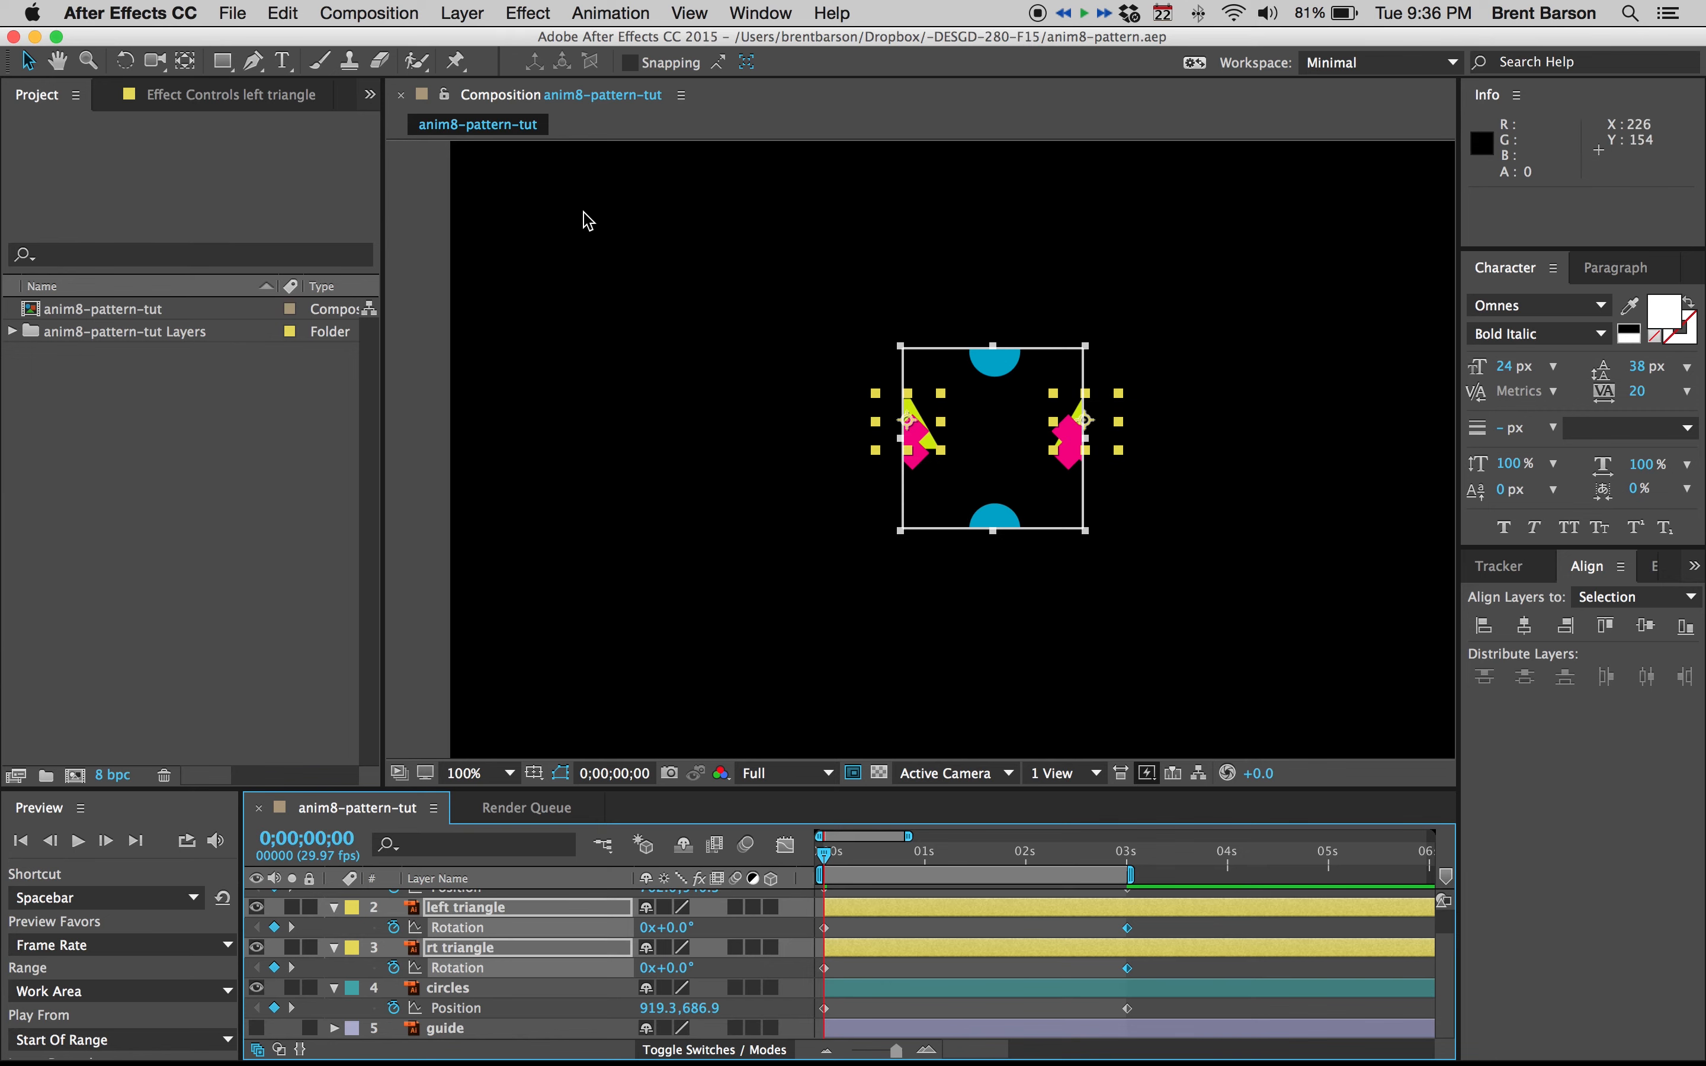
Step: Add the composition to the render queue and set its output to anim8-pattern-tut.mov on the Desktop
left_click(370, 12)
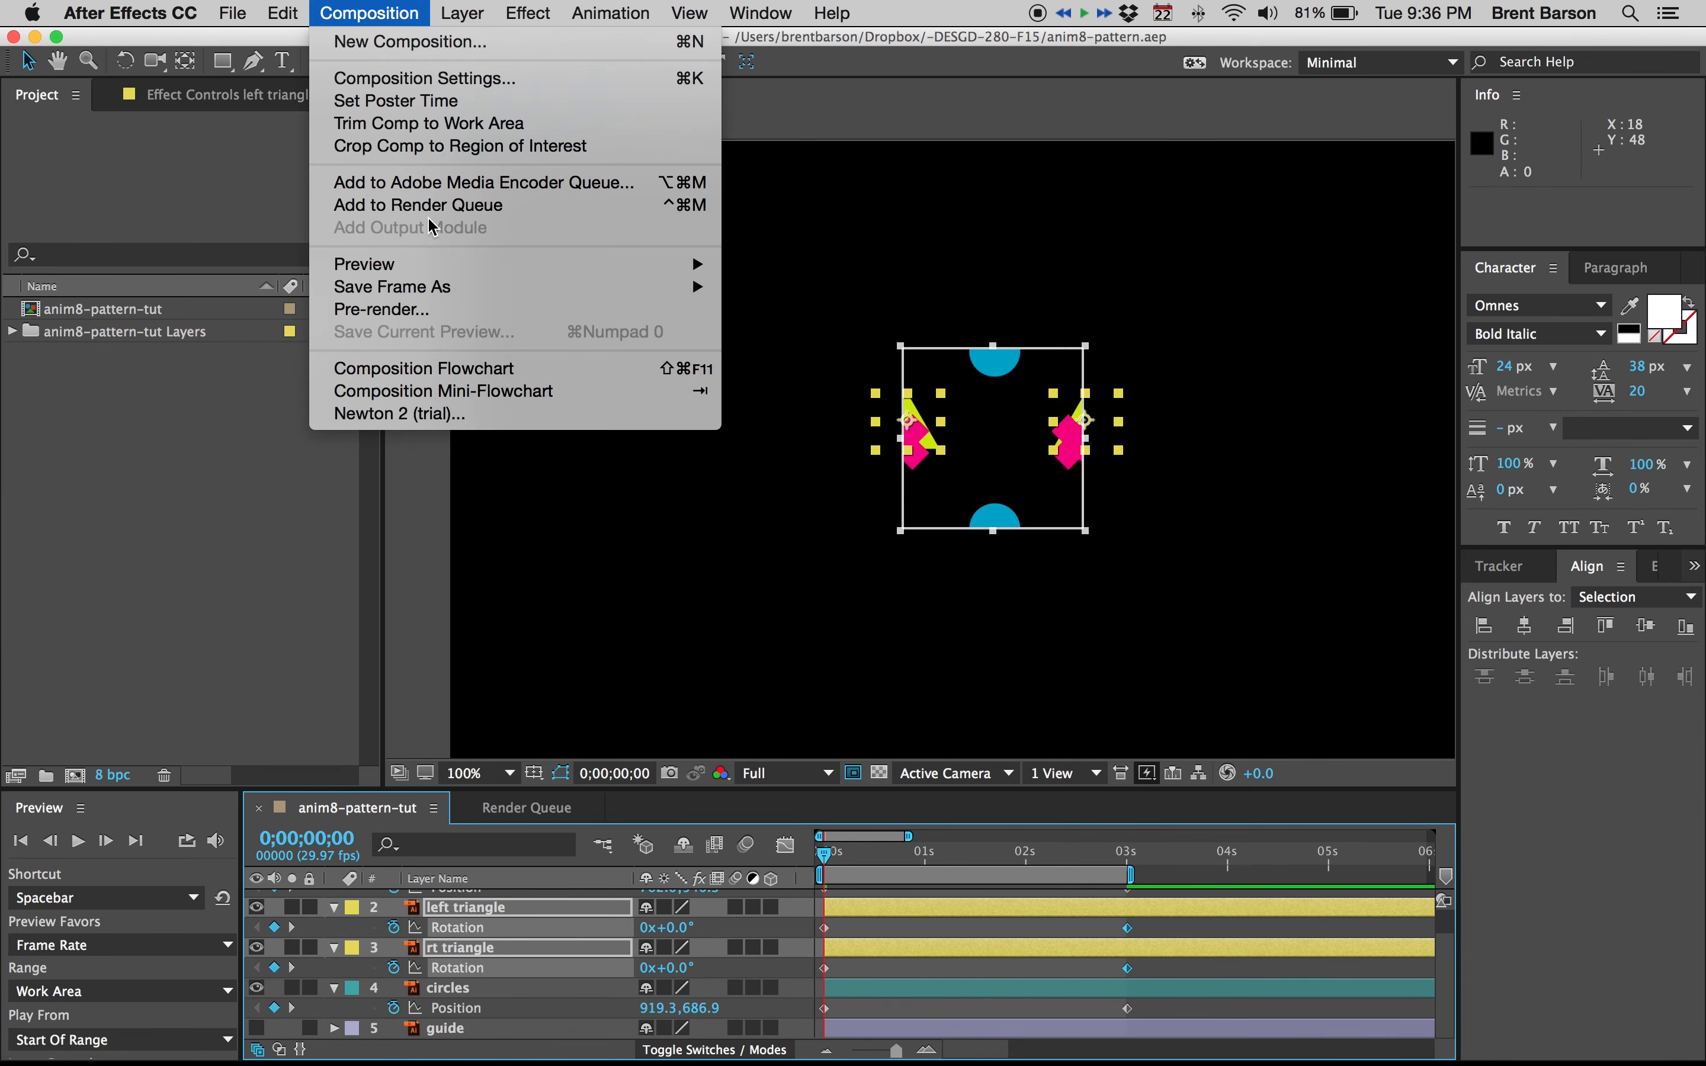
left_click(461, 206)
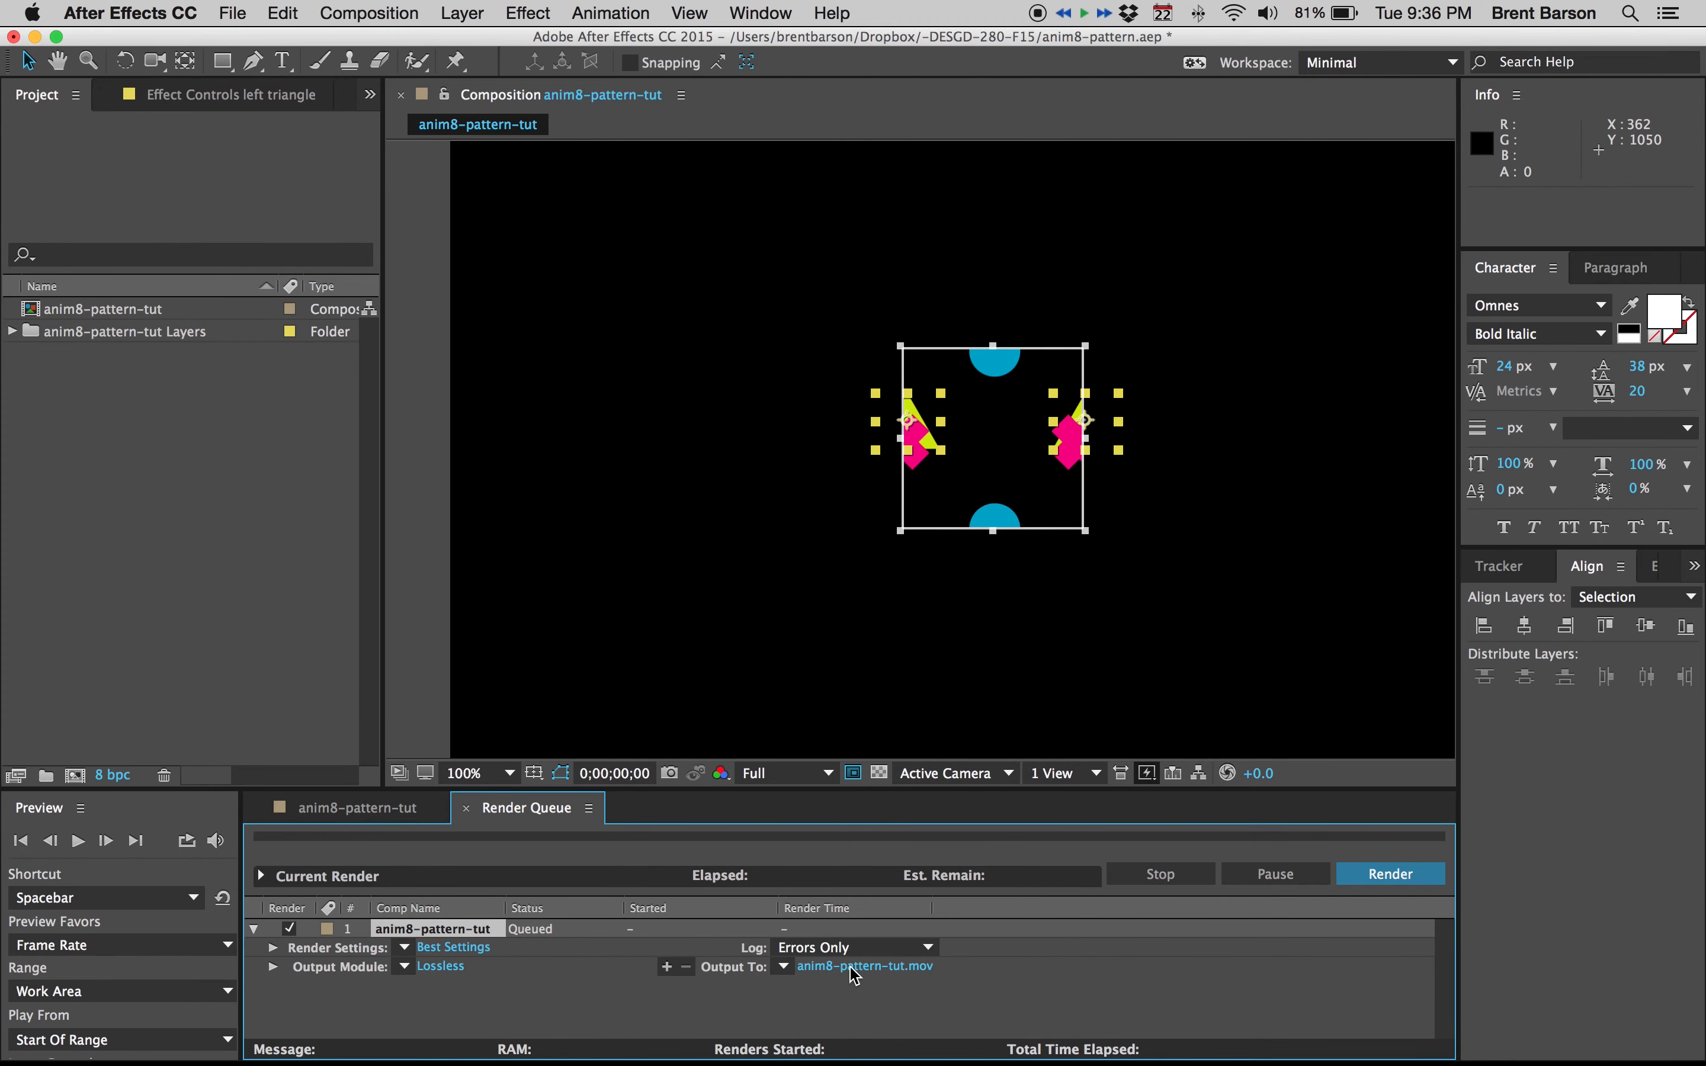
left_click(855, 971)
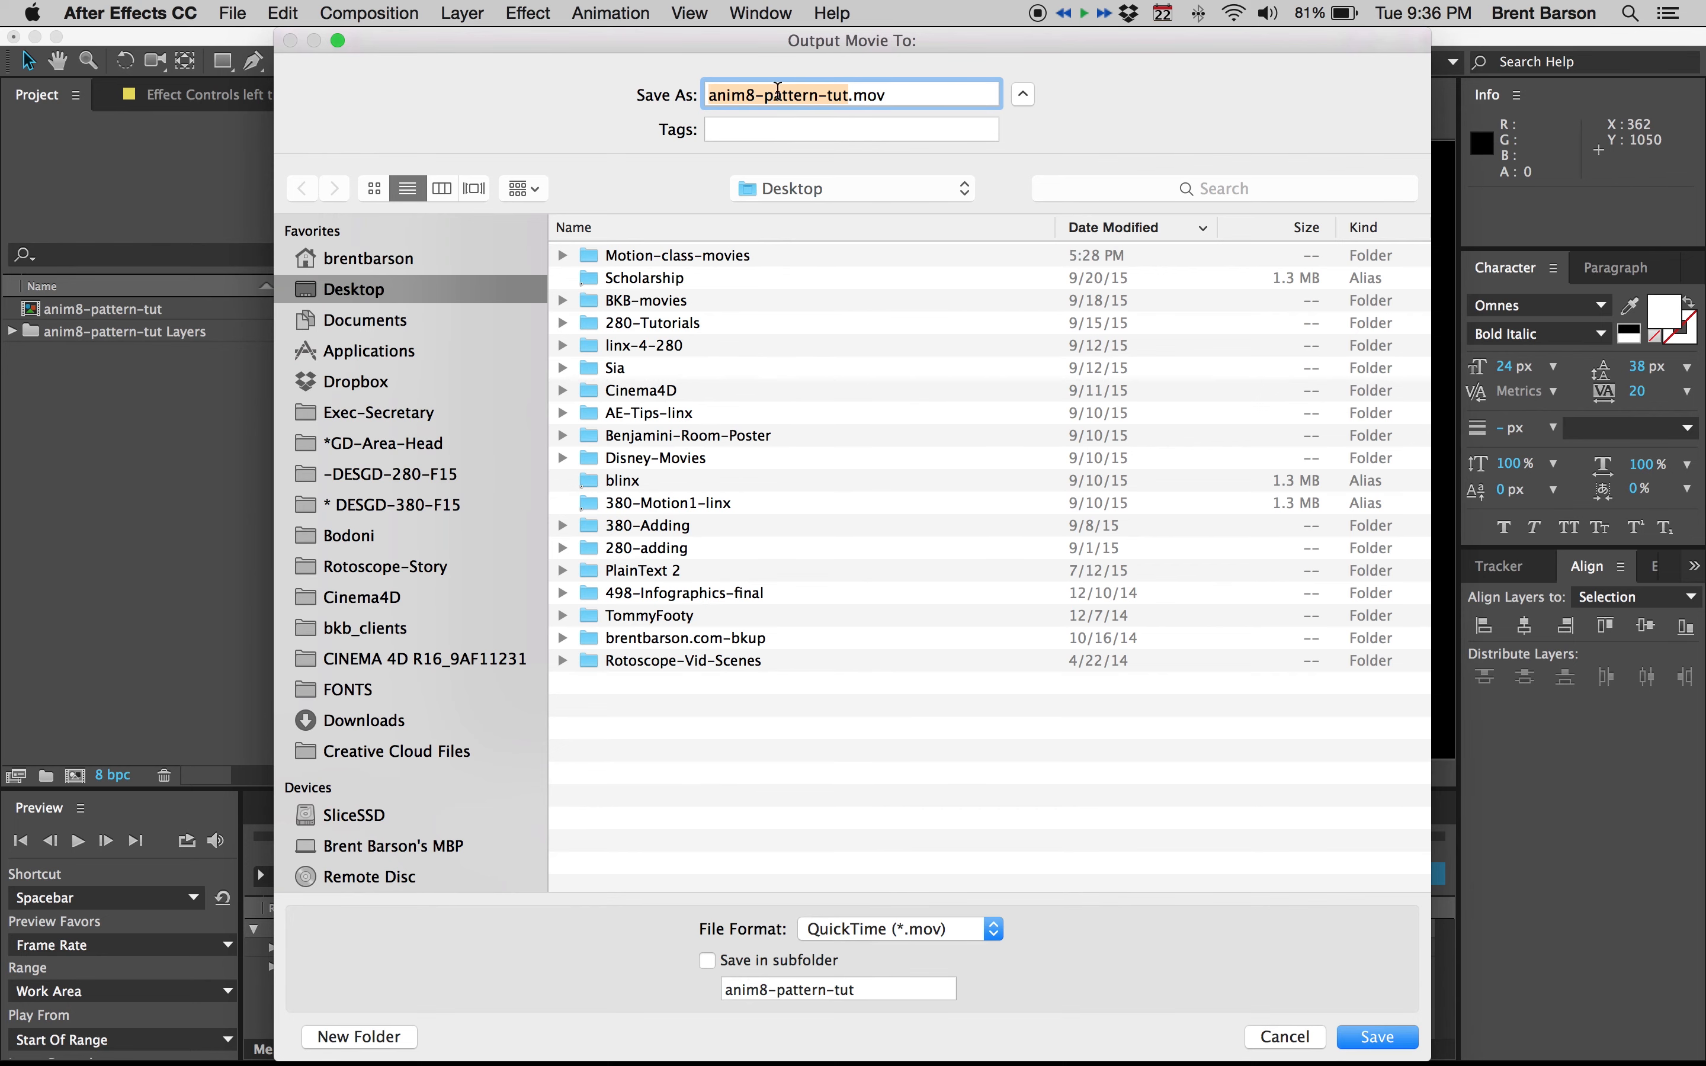
left_click(1381, 1037)
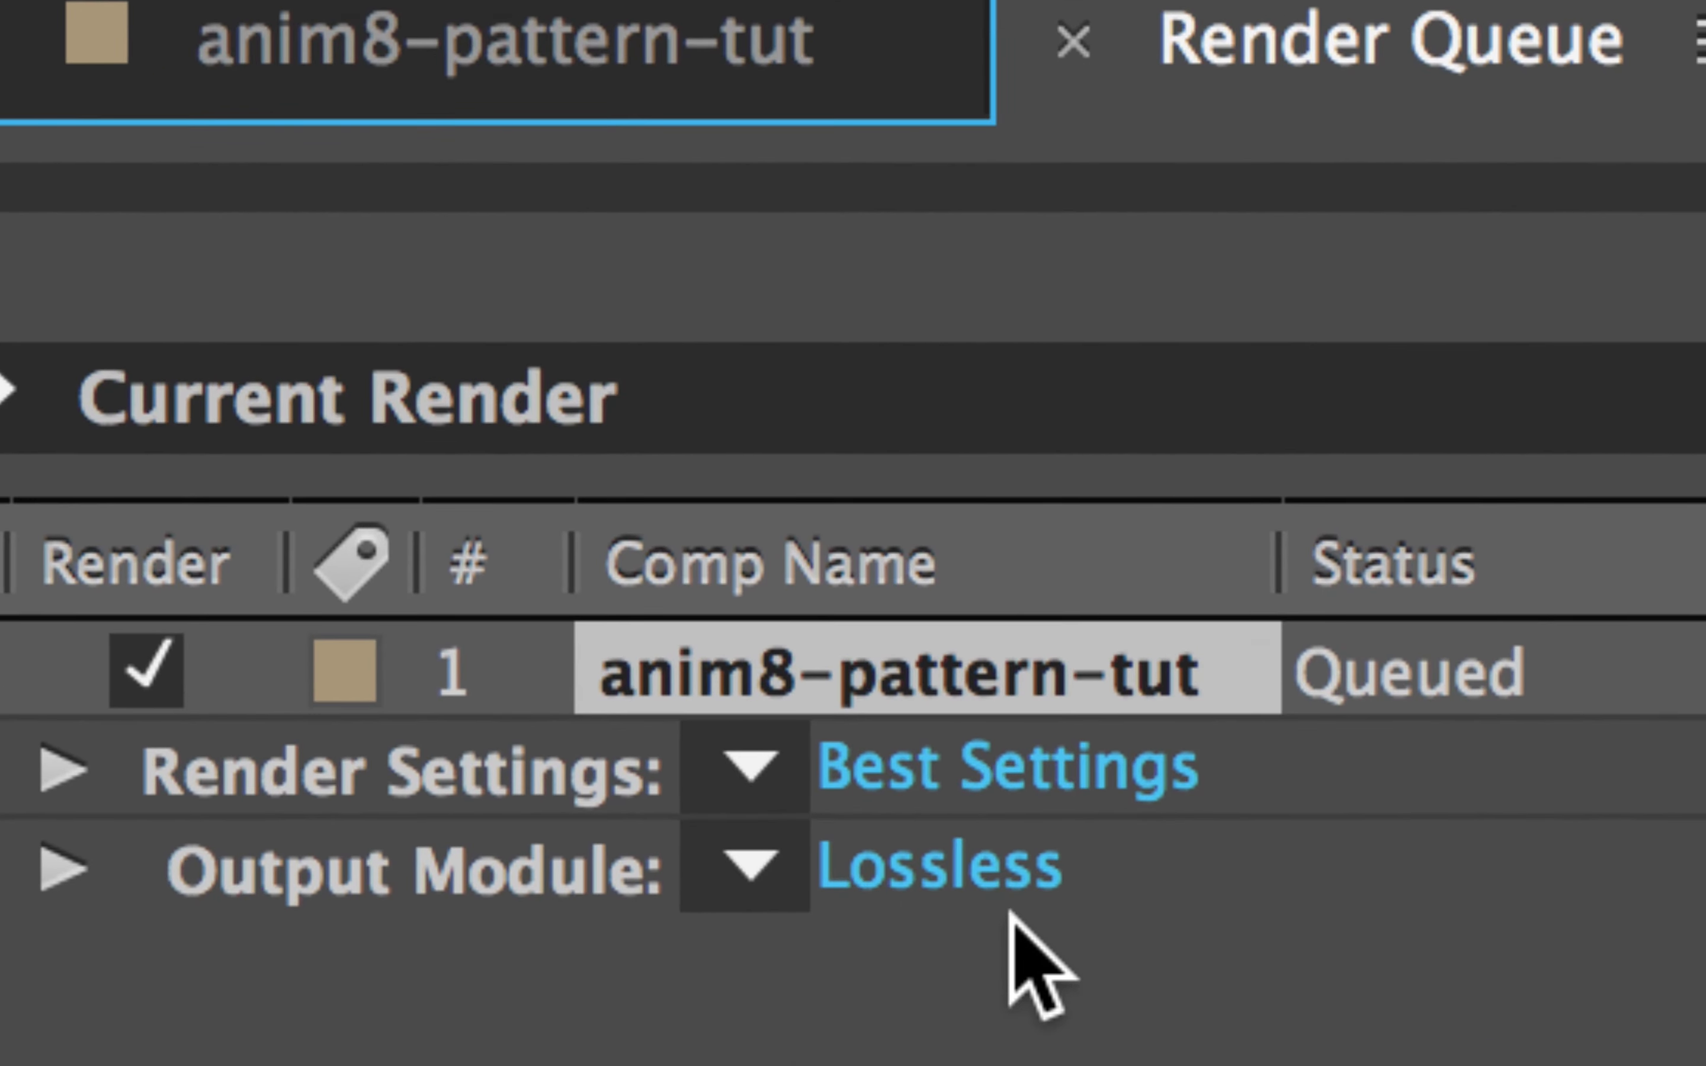
Step: Crop the QuickTime output to the region of interest in the output module settings
left_click(962, 873)
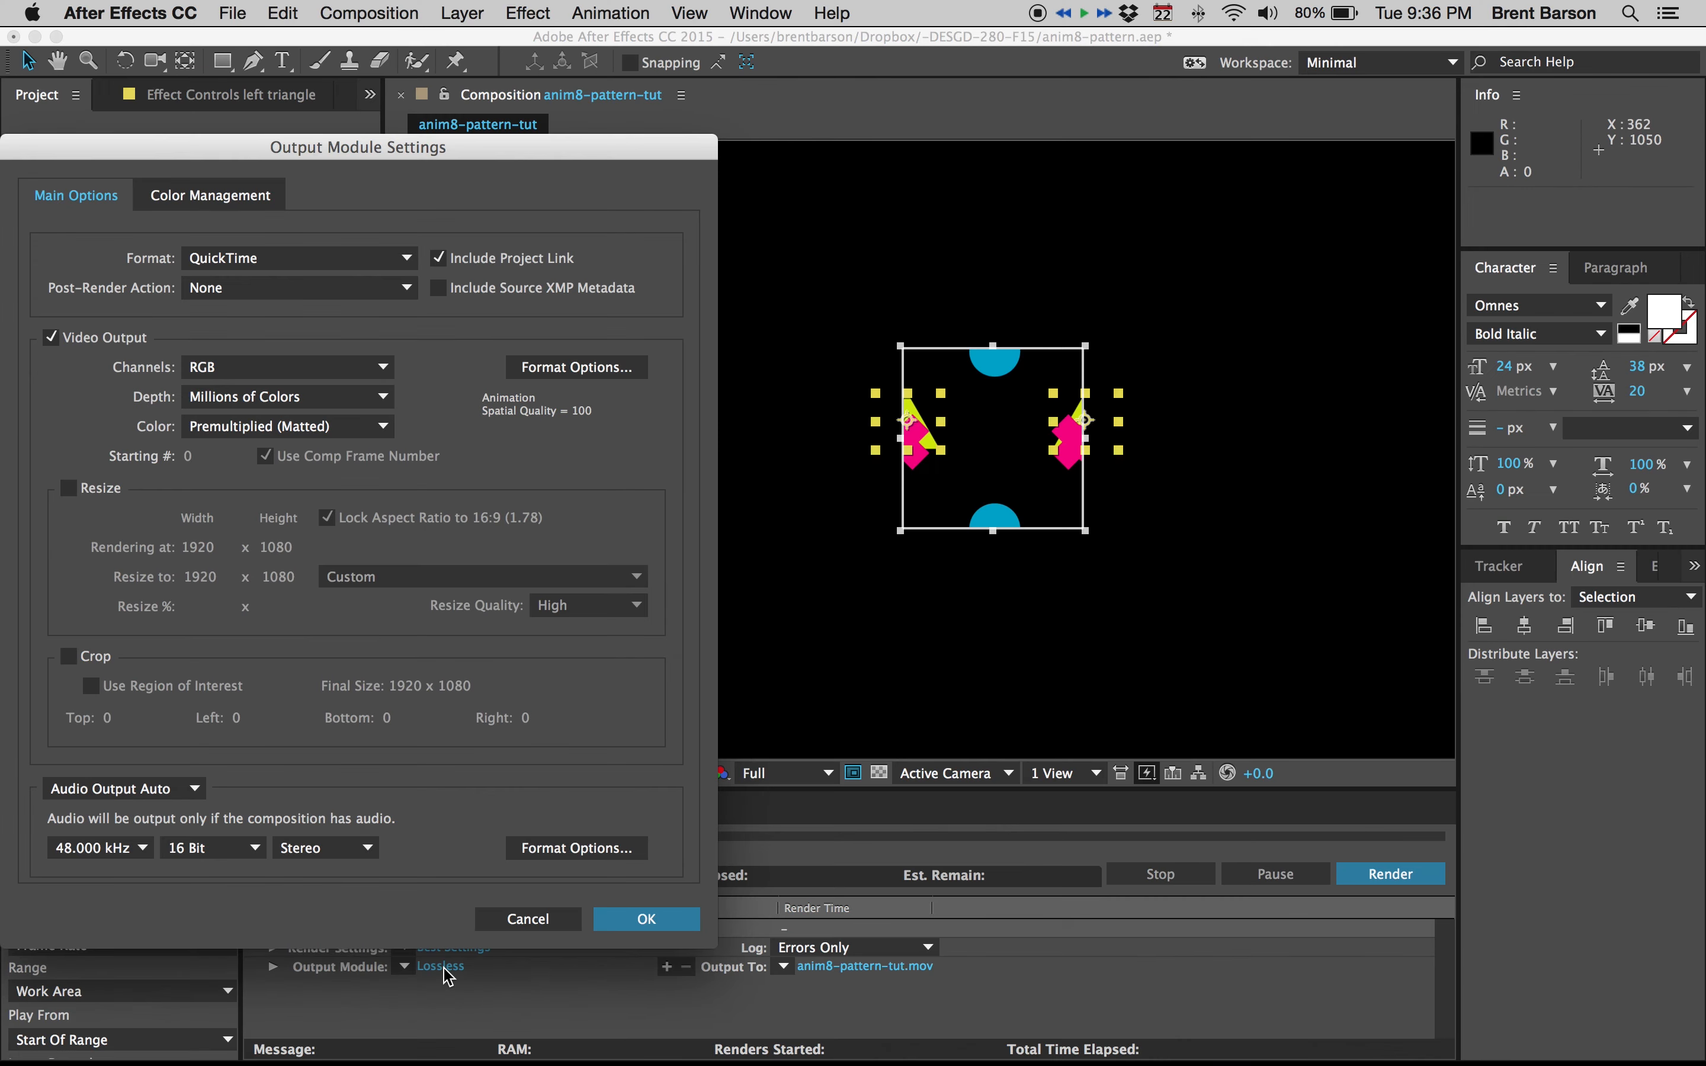
left_click_drag(349, 156, 851, 148)
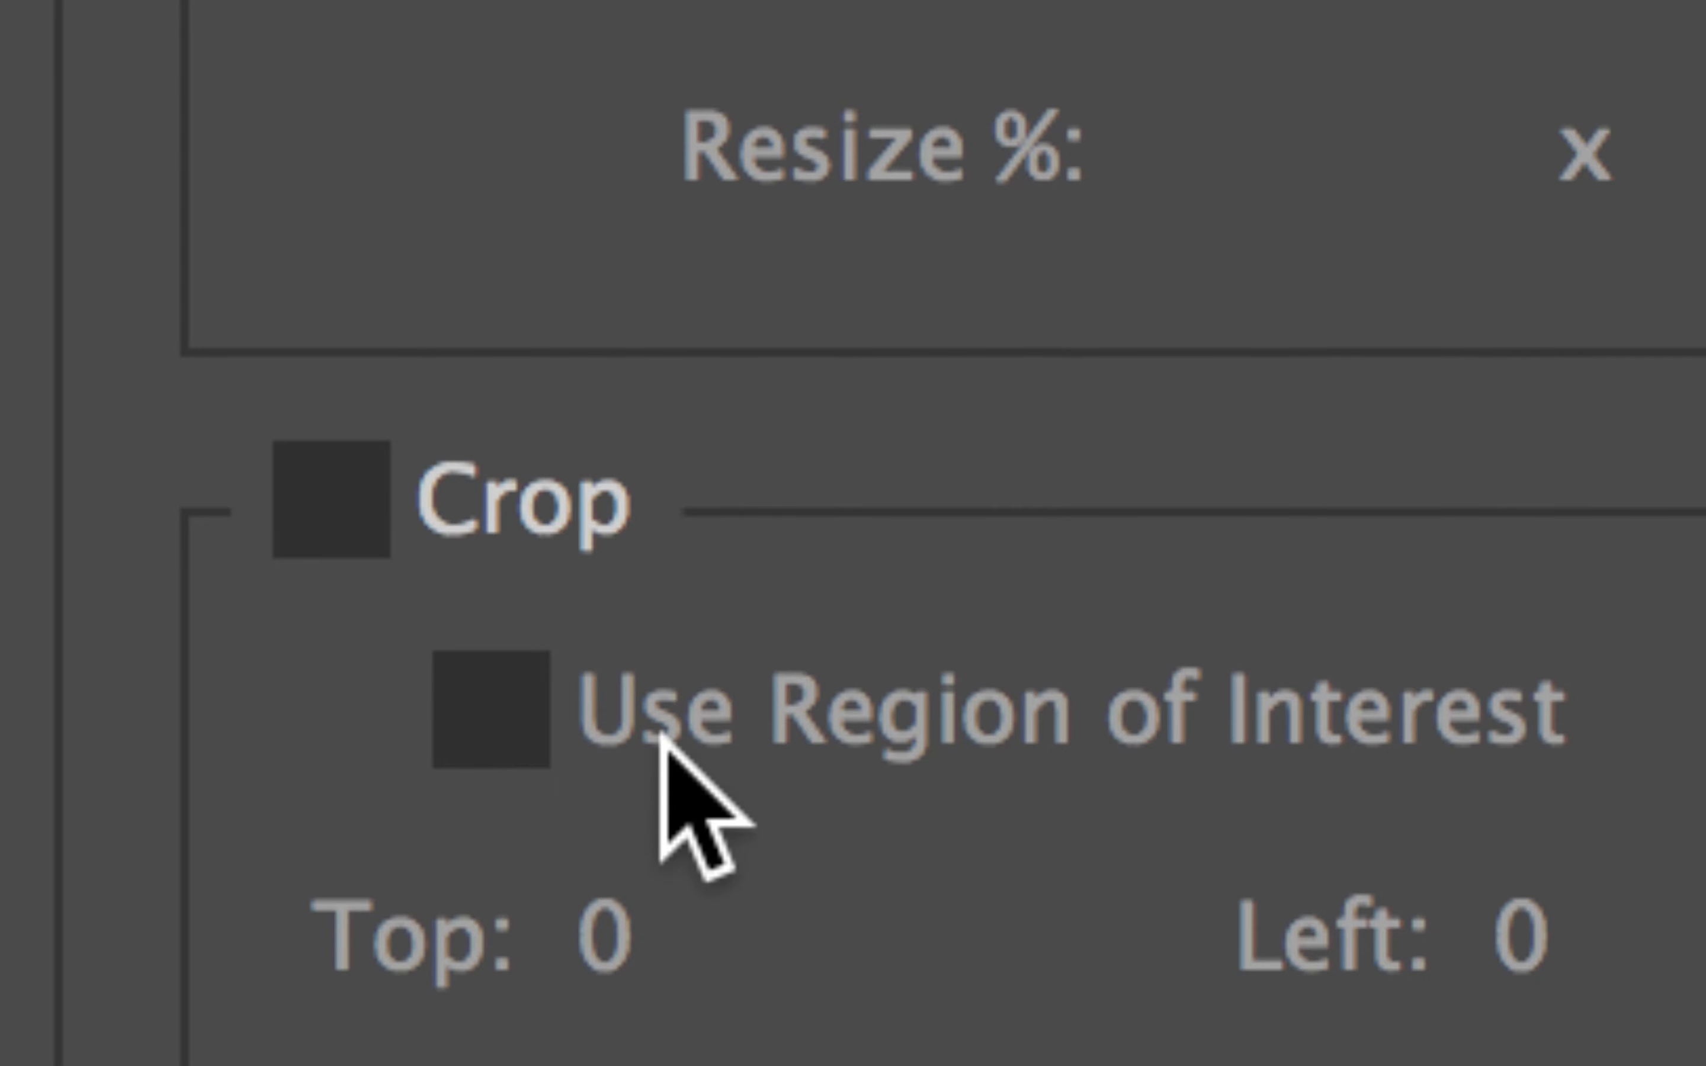
left_click(350, 487)
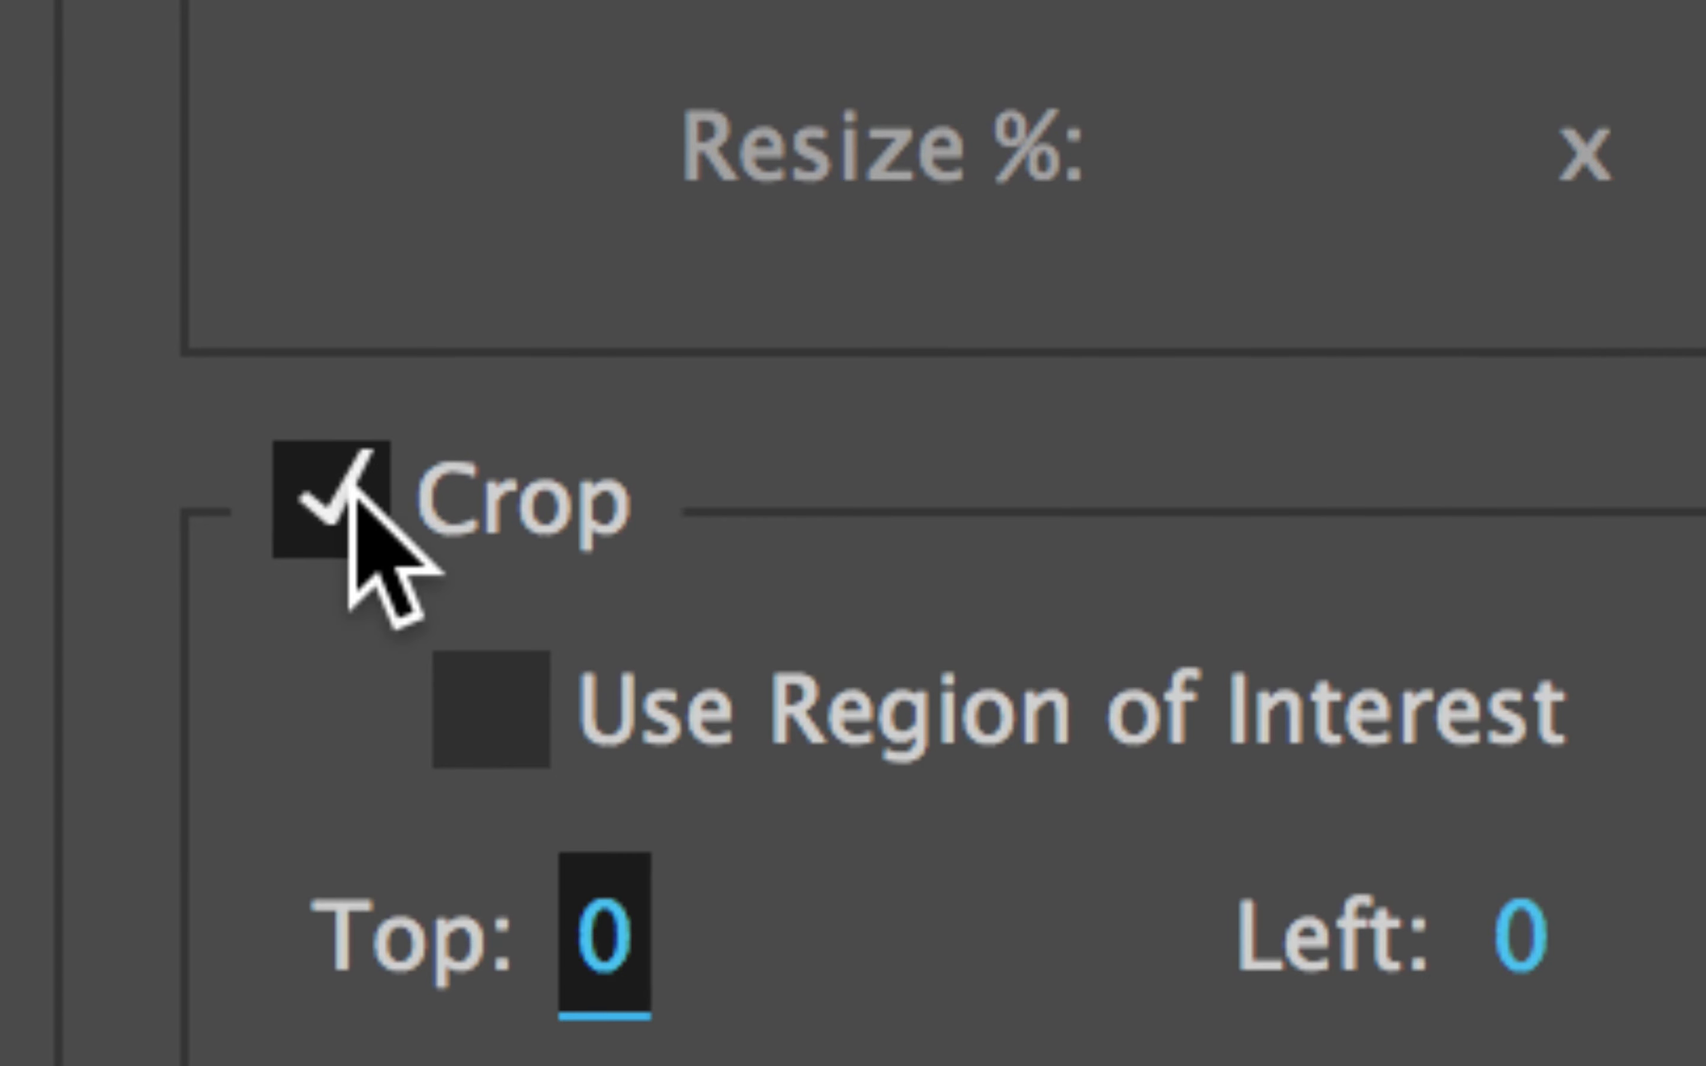
left_click(486, 687)
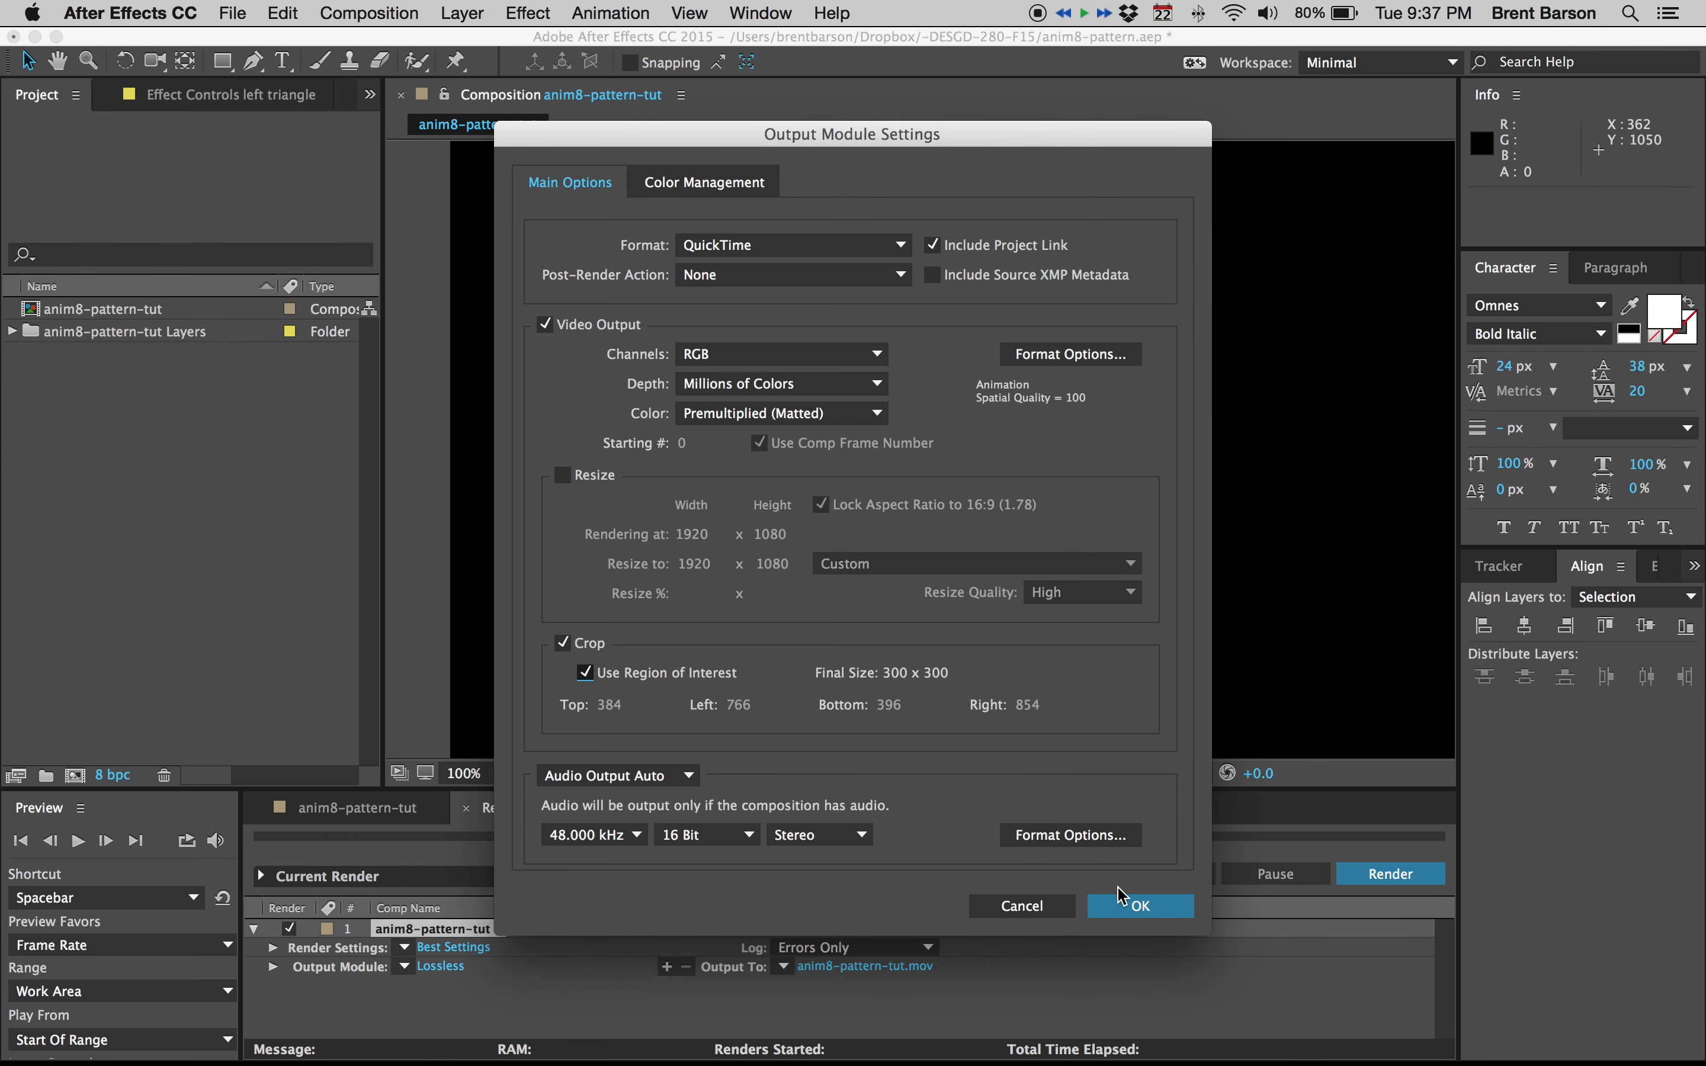
left_click(1143, 906)
Step: Render the queued composition and save the project
left_click(1383, 882)
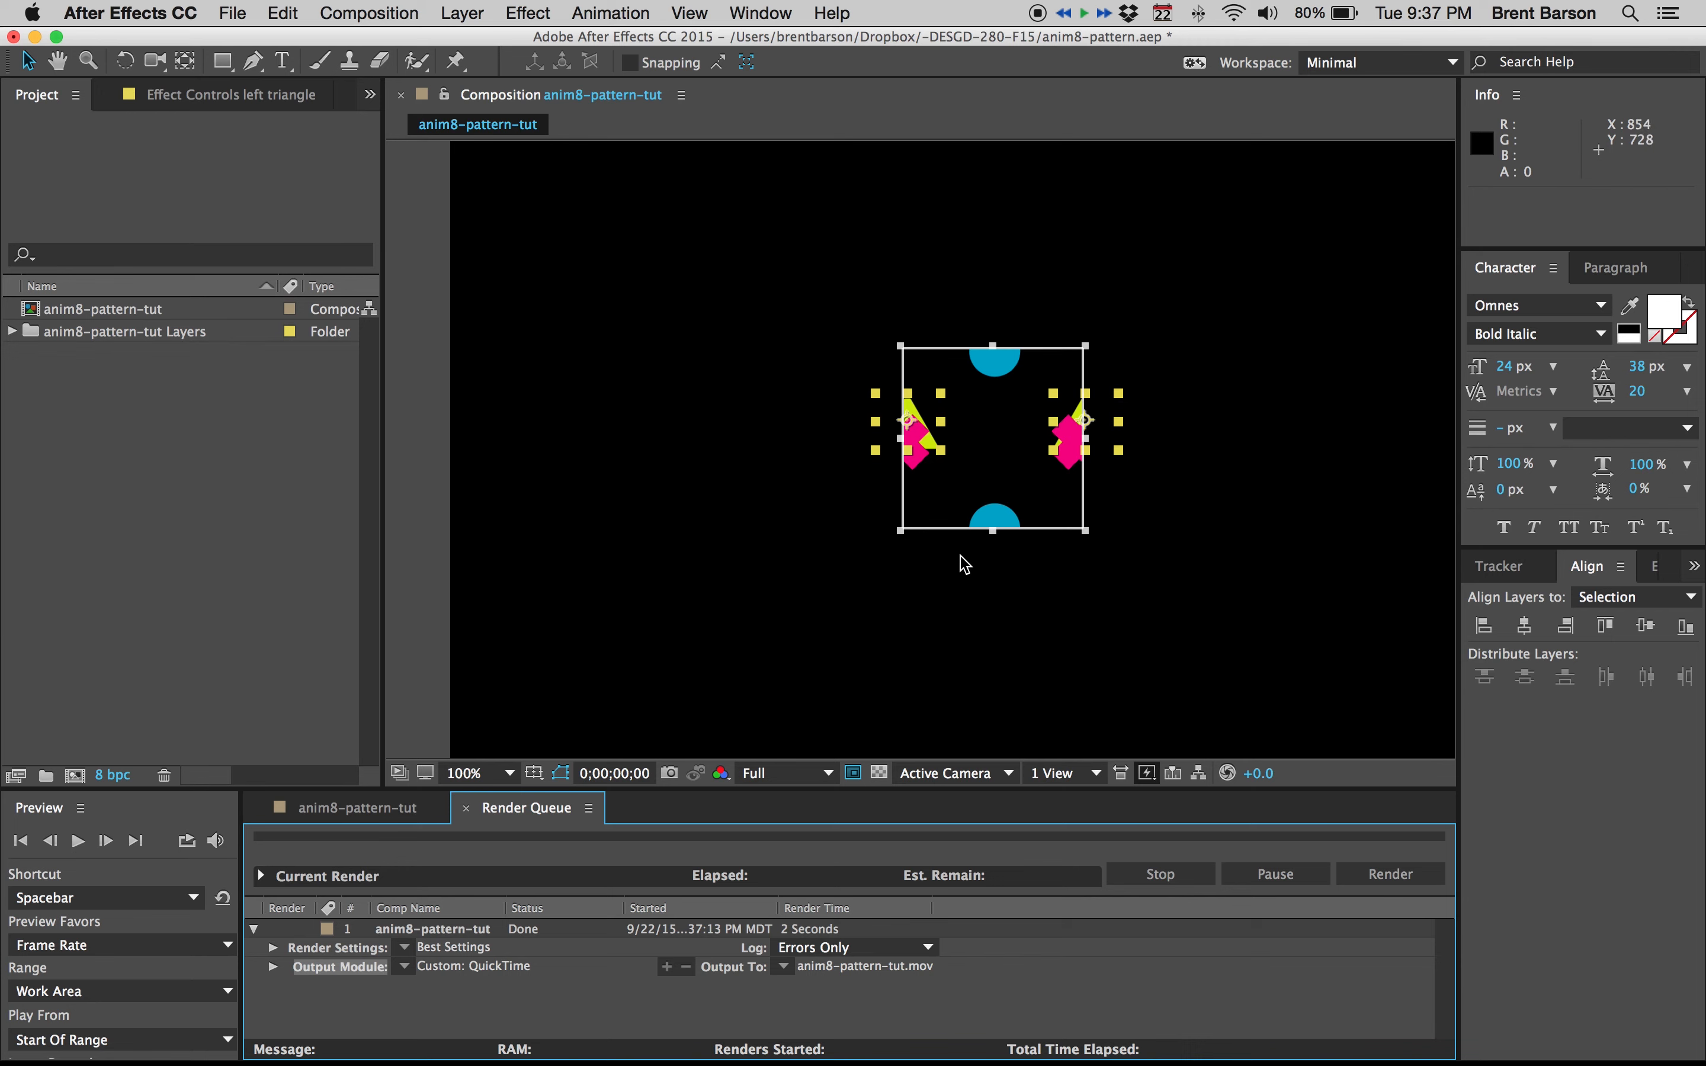
key("super+s")
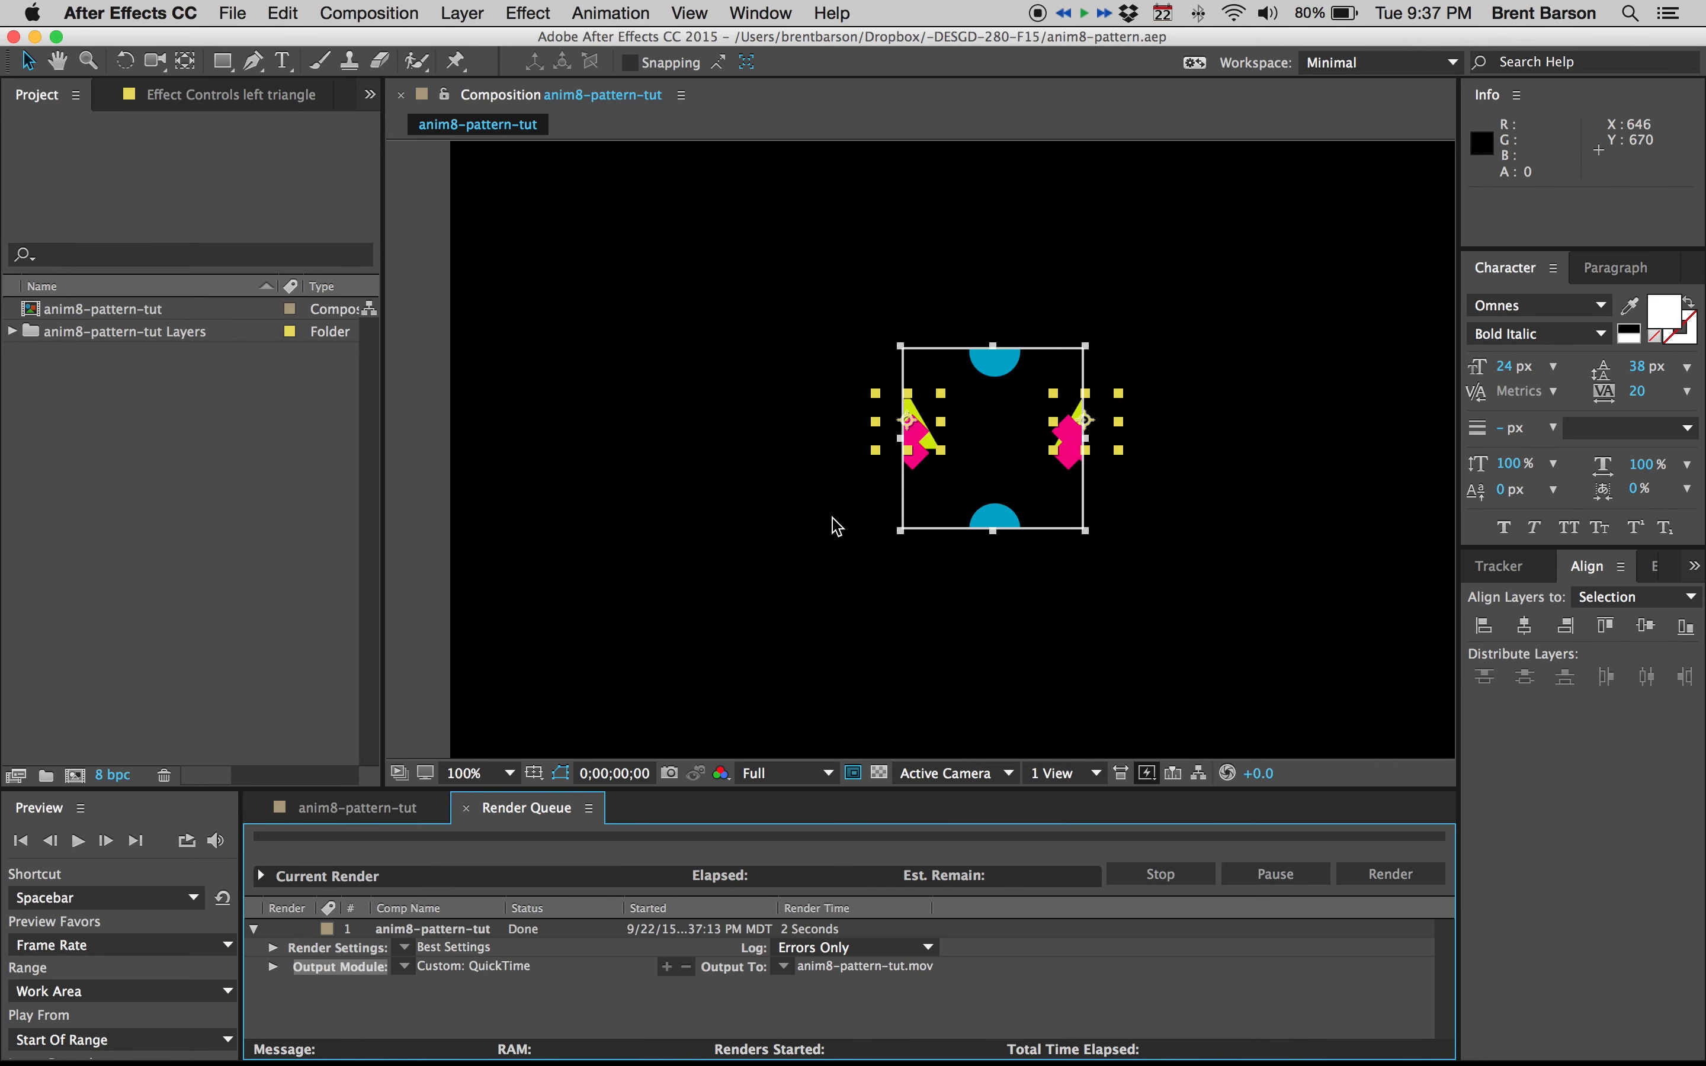
Step: Open the rendered anim8-pattern-tut.mov in QuickTime Player 7, play it with looping enabled and close it
mouse_move(1705, 1065)
double_click(1517, 149)
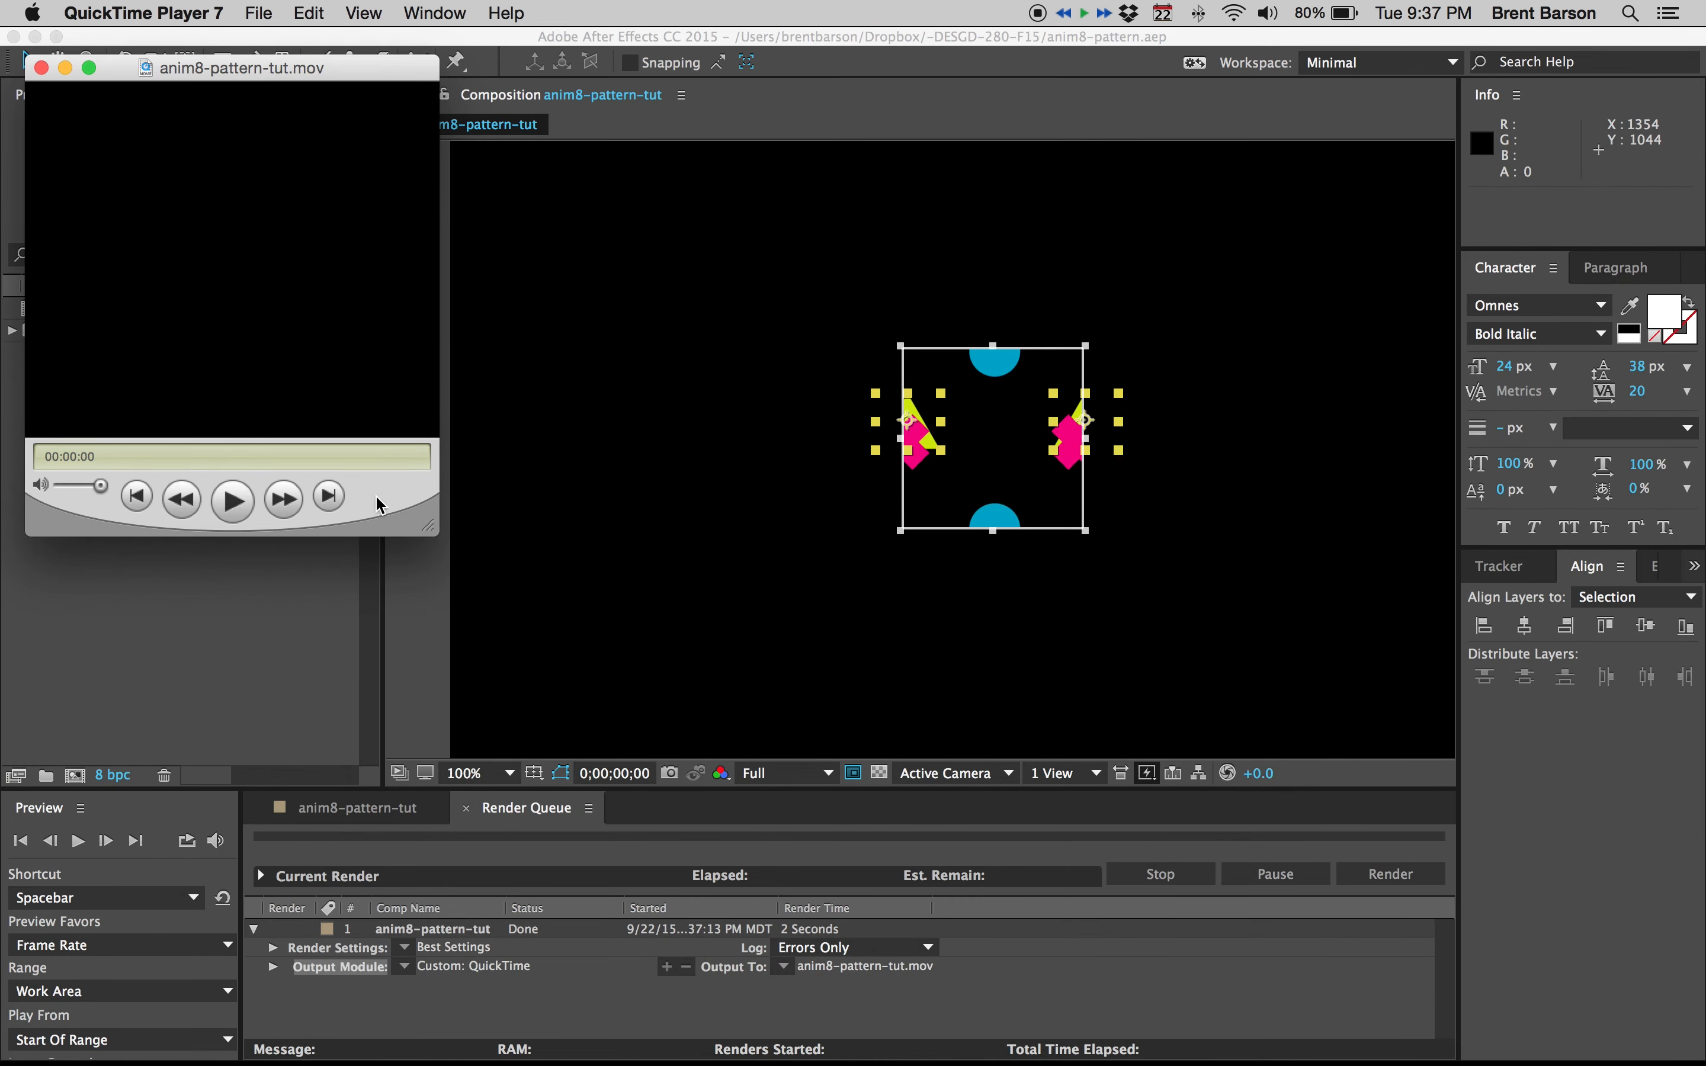
left_click_drag(260, 71, 808, 215)
key("space")
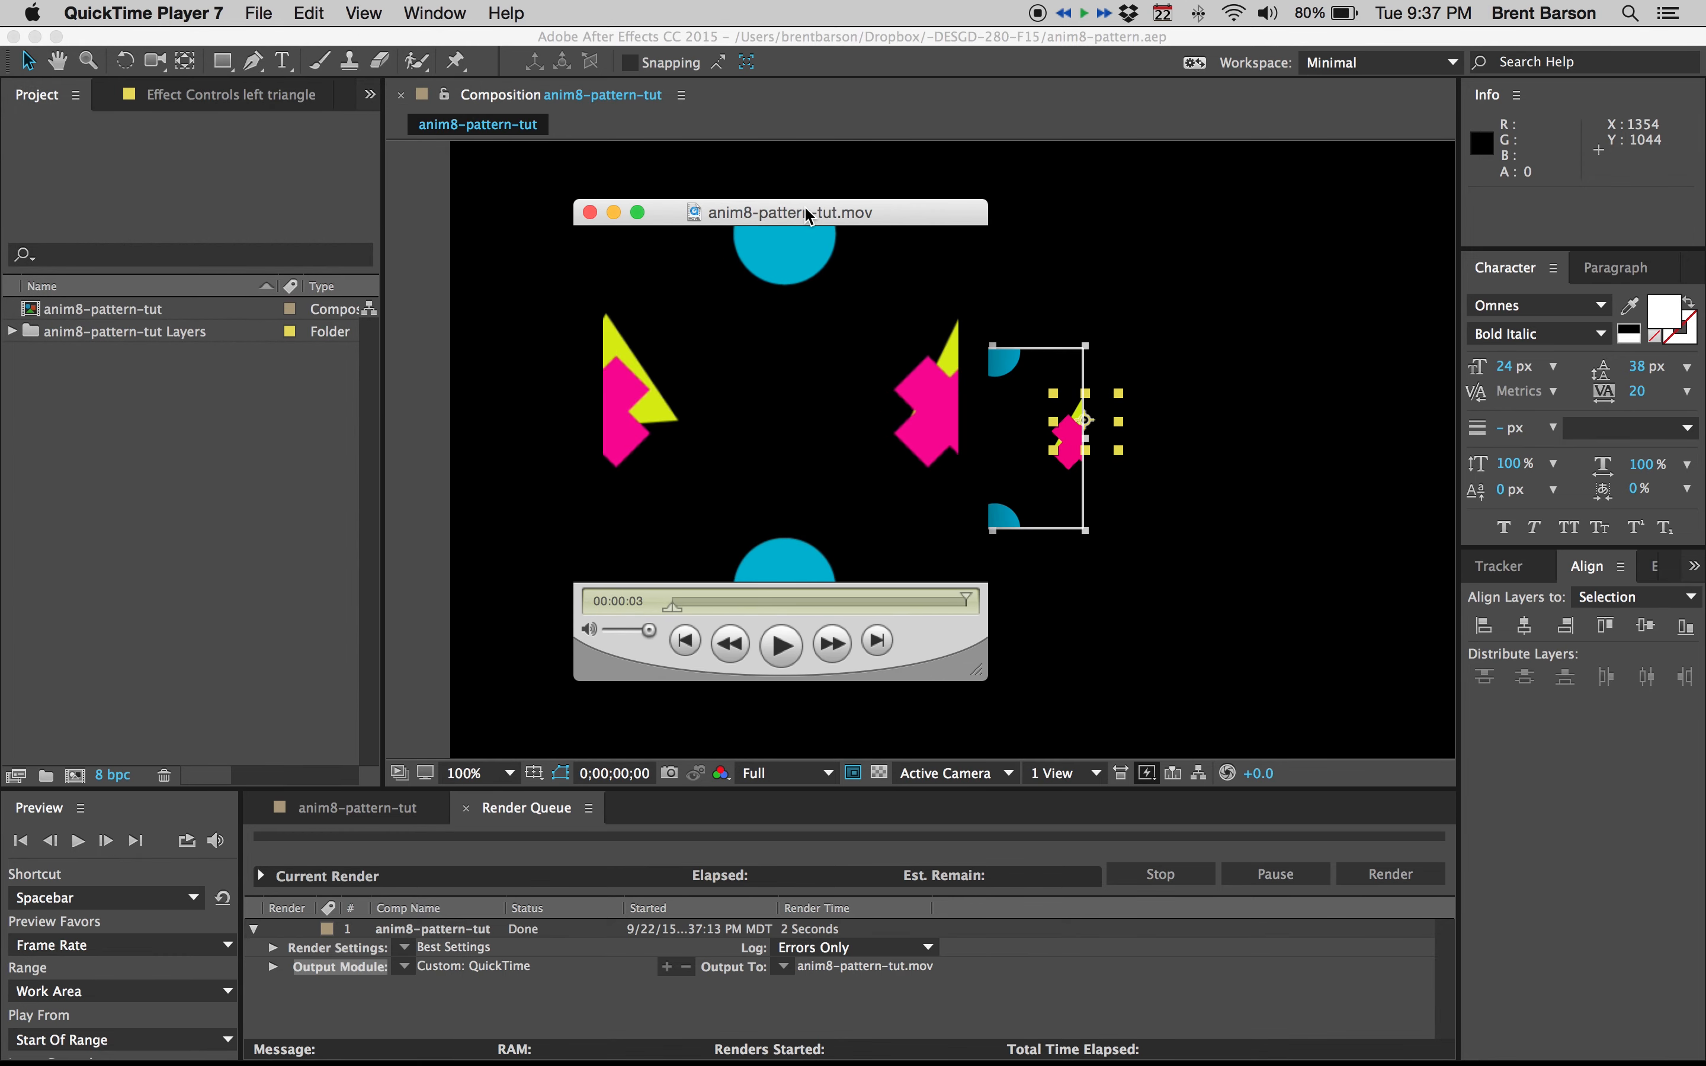
left_click(346, 11)
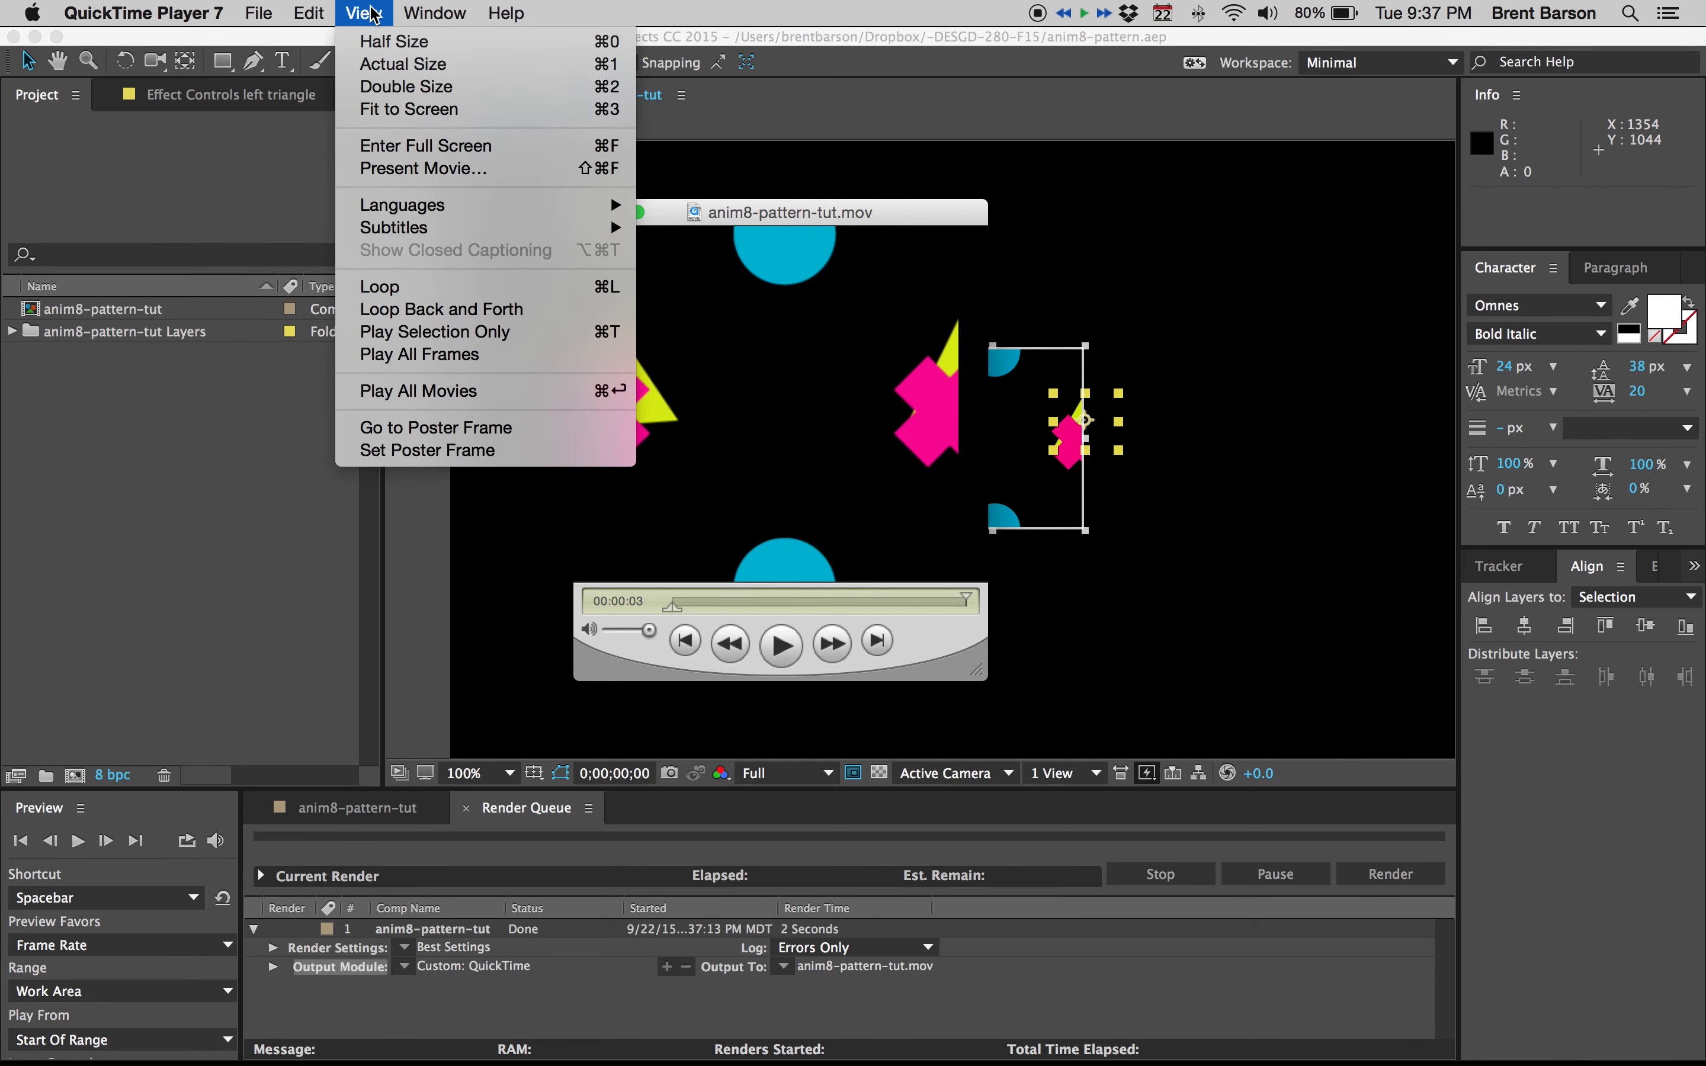
left_click(552, 294)
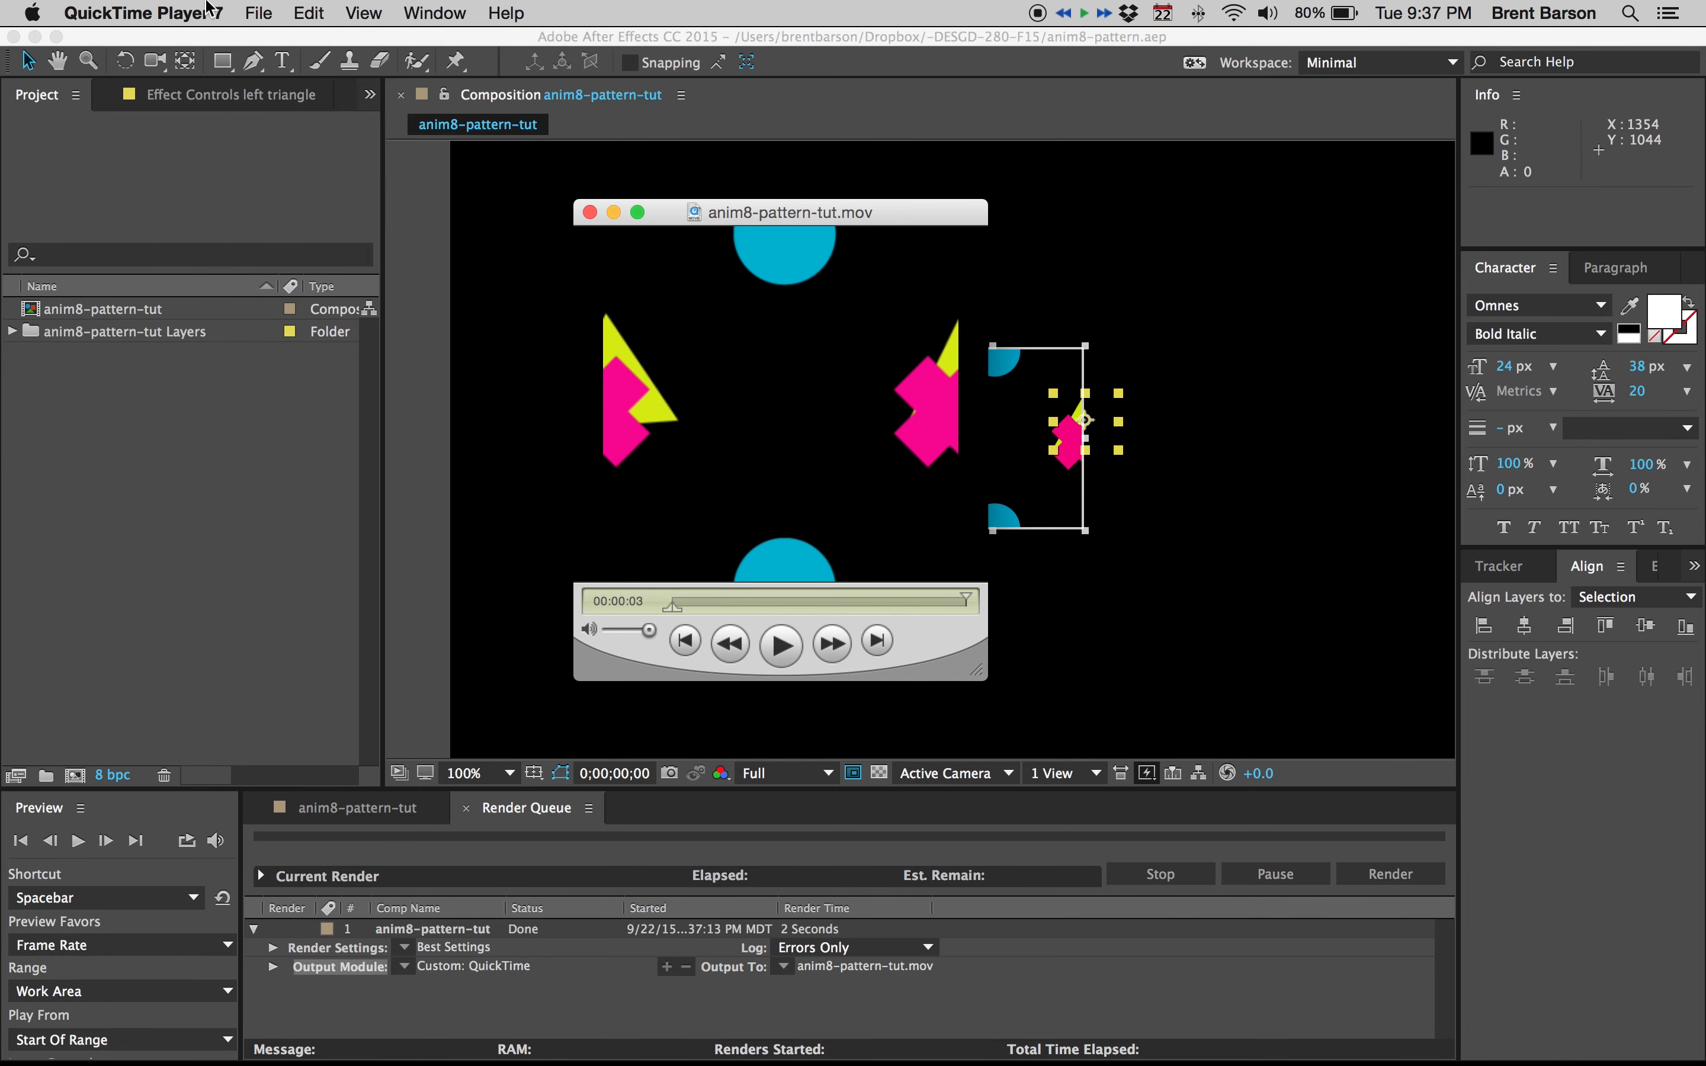
key("space")
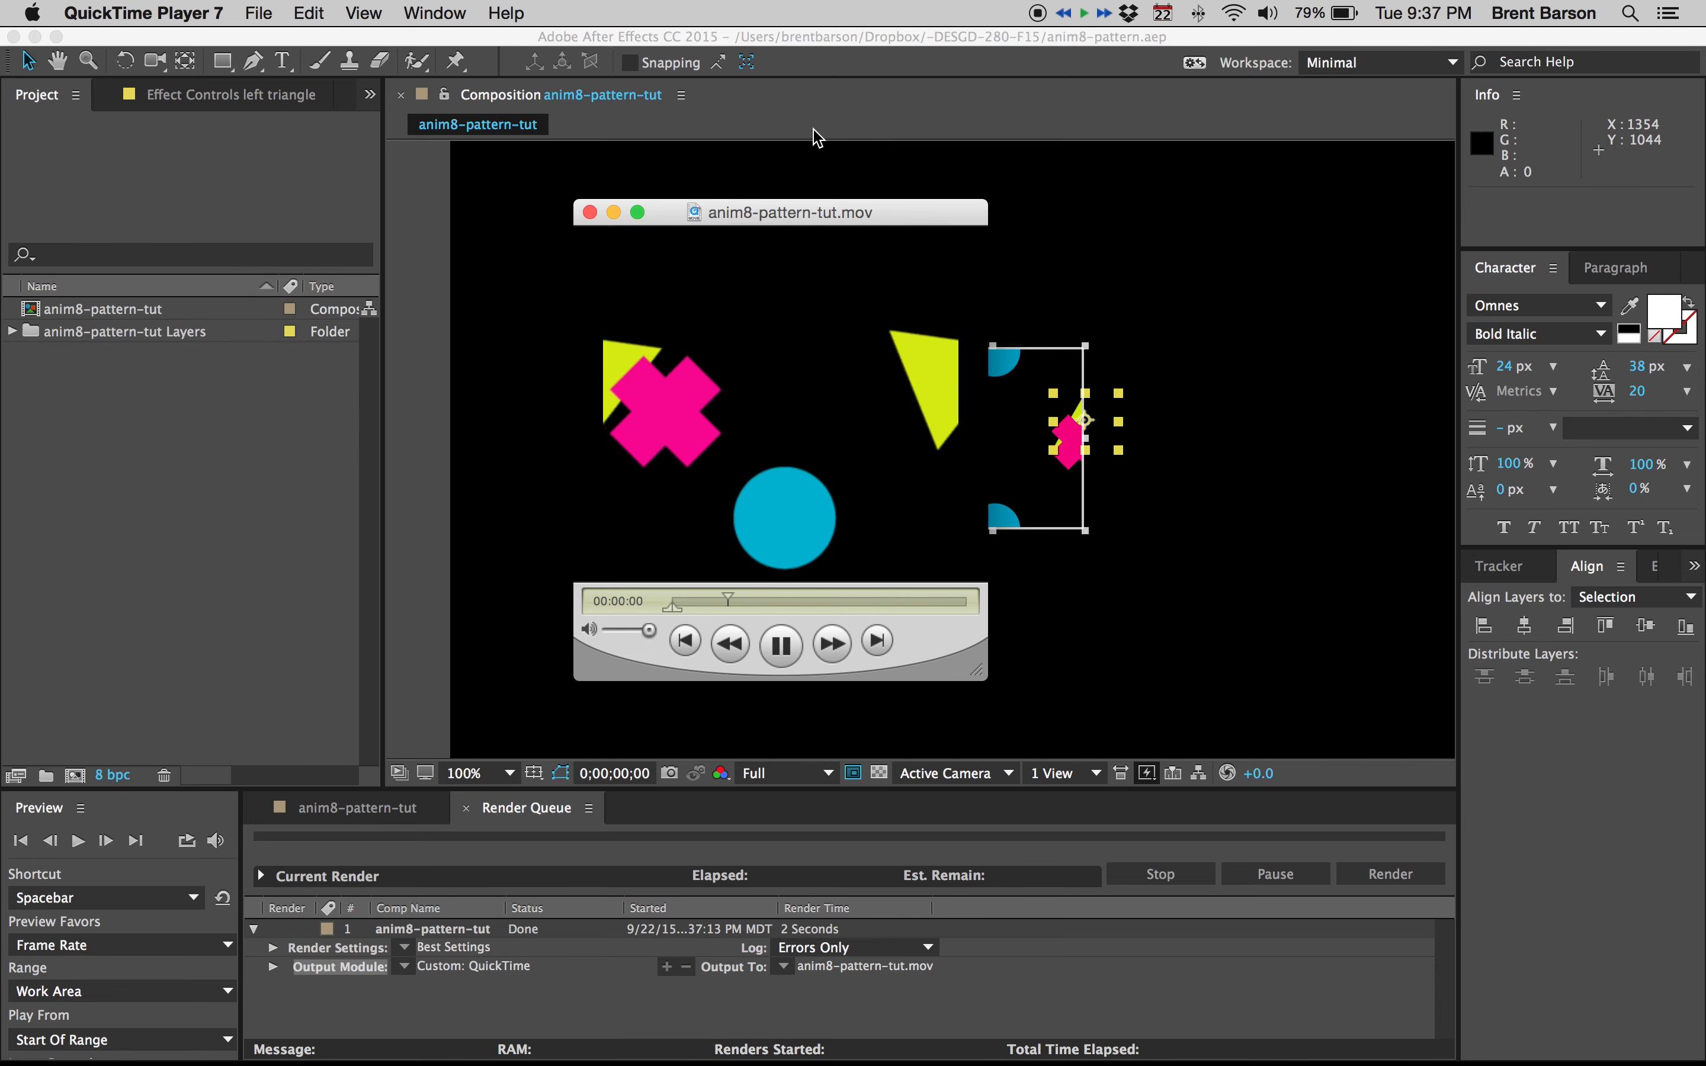
left_click(590, 212)
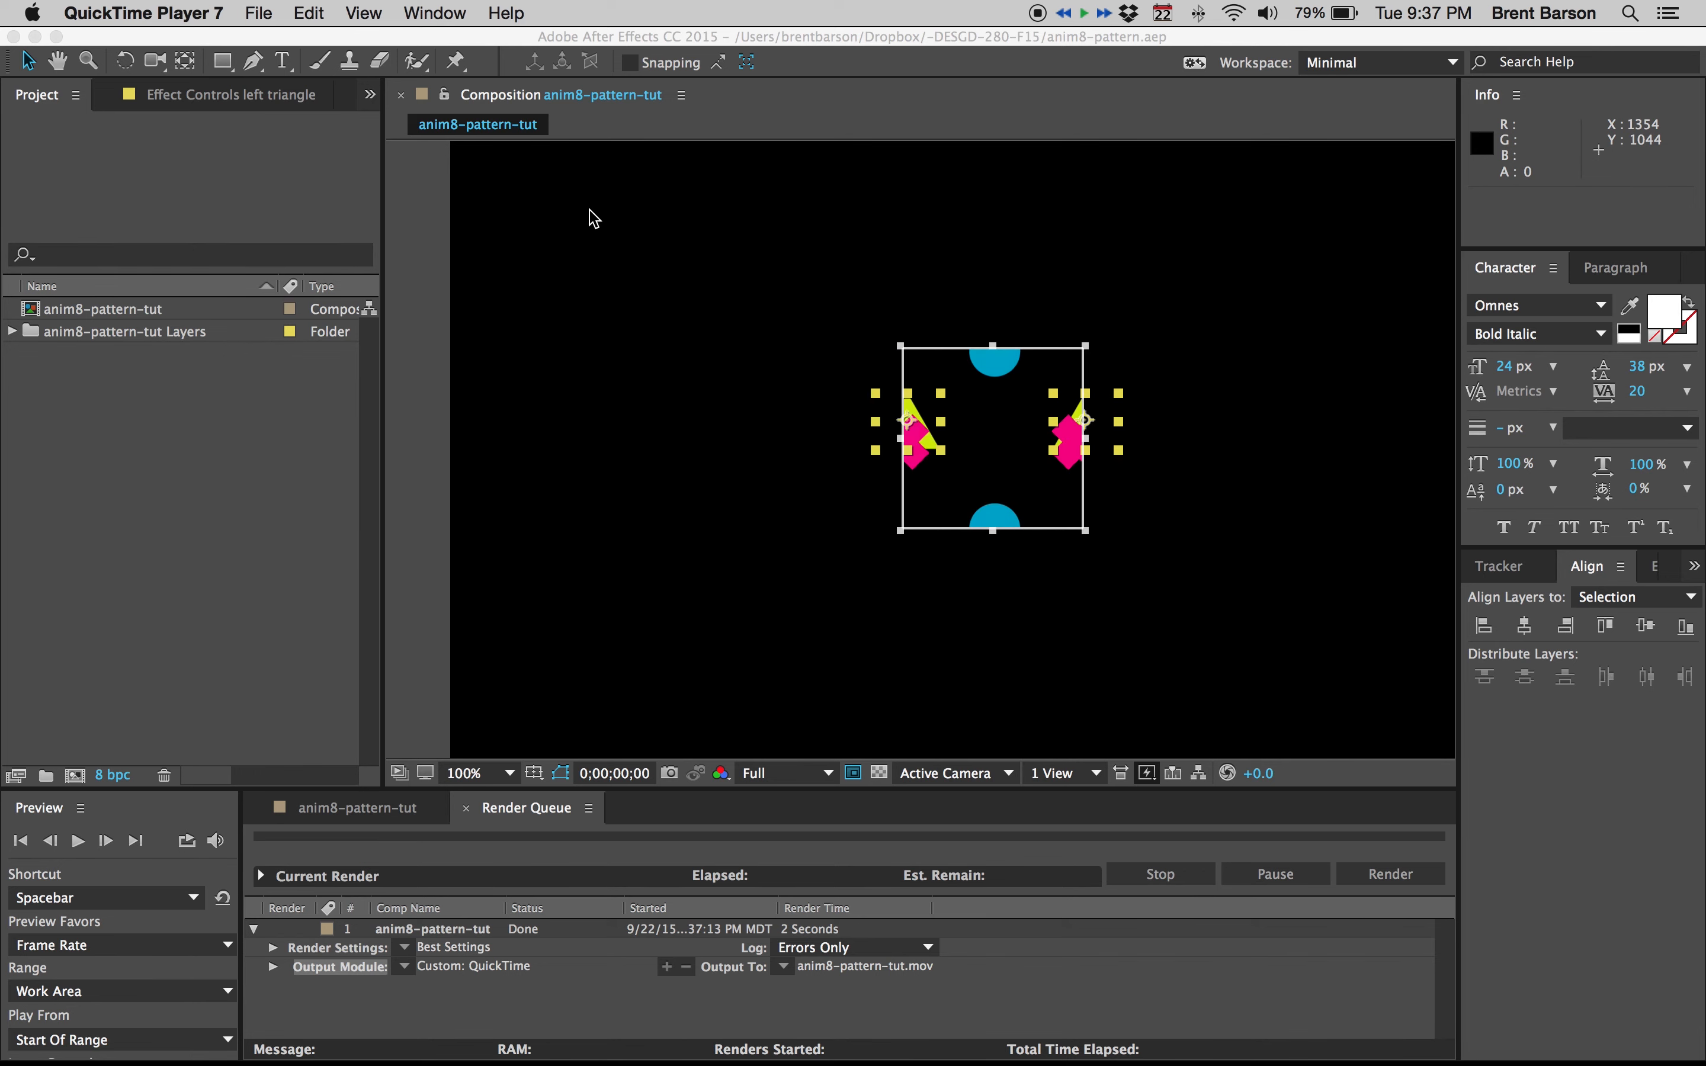
Step: Switch back to After Effects and purge all memory and the disk cache
left_click(282, 44)
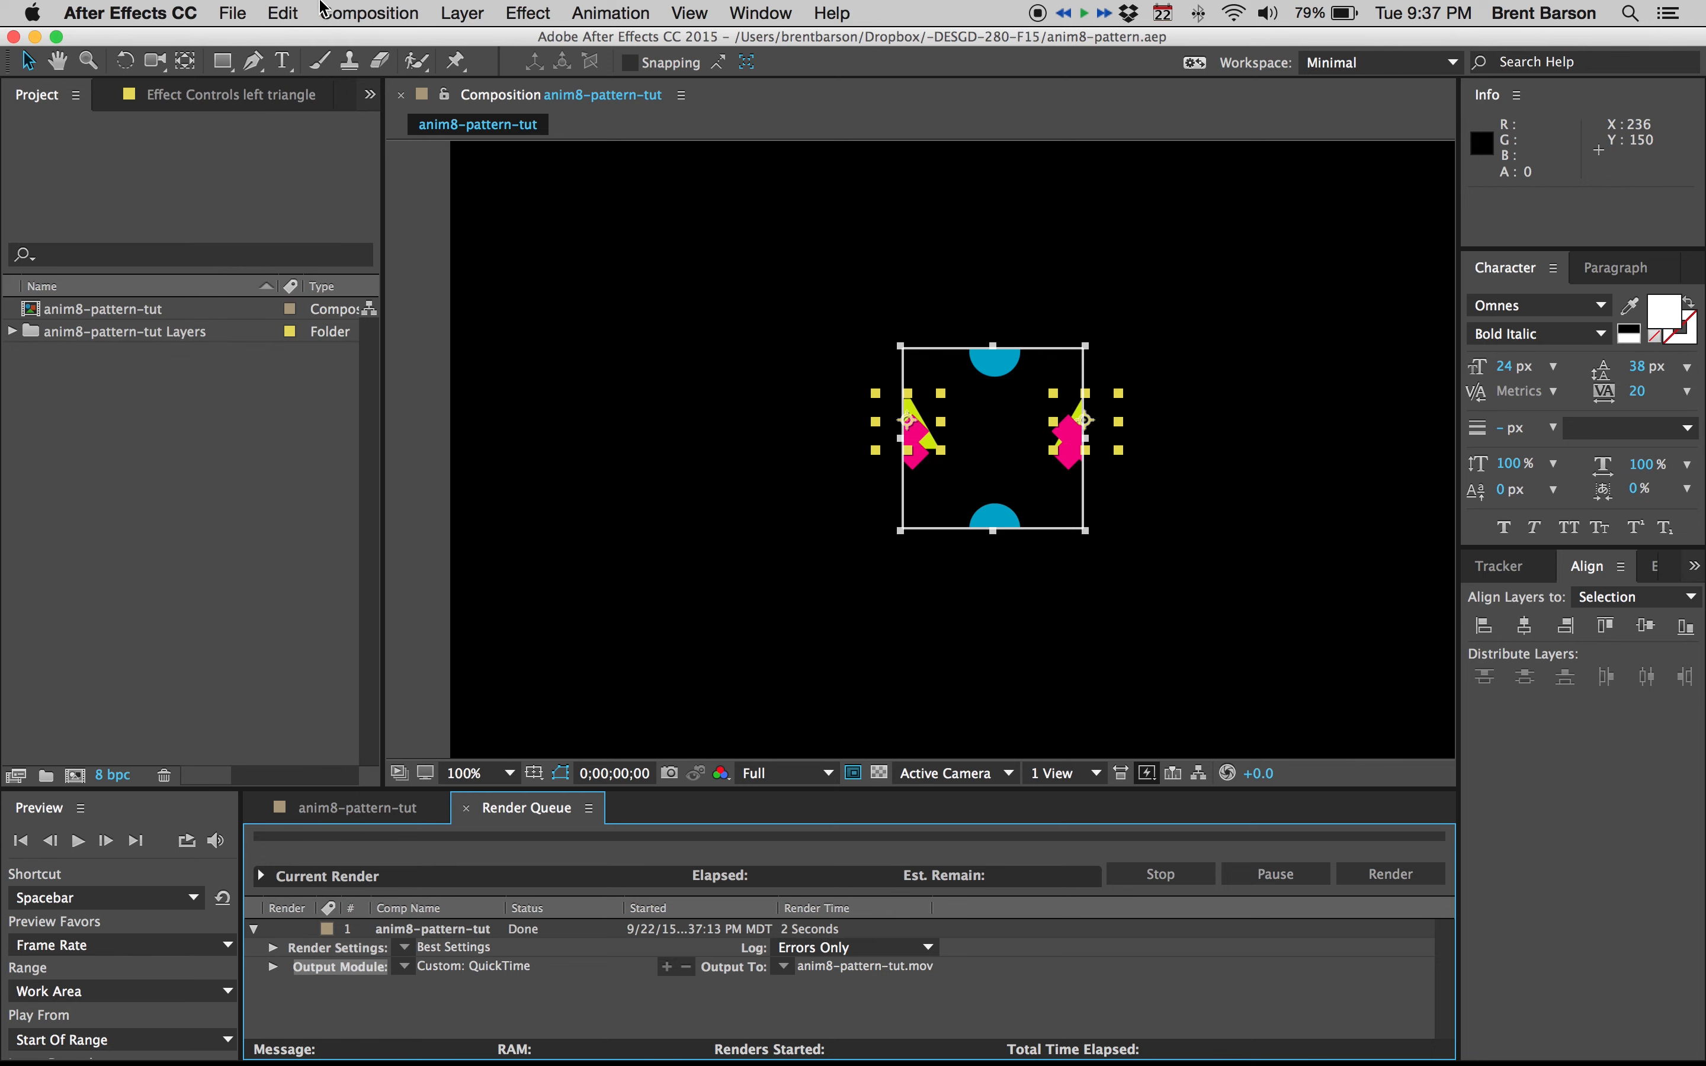
left_click(292, 12)
mouse_move(486, 482)
left_click(634, 482)
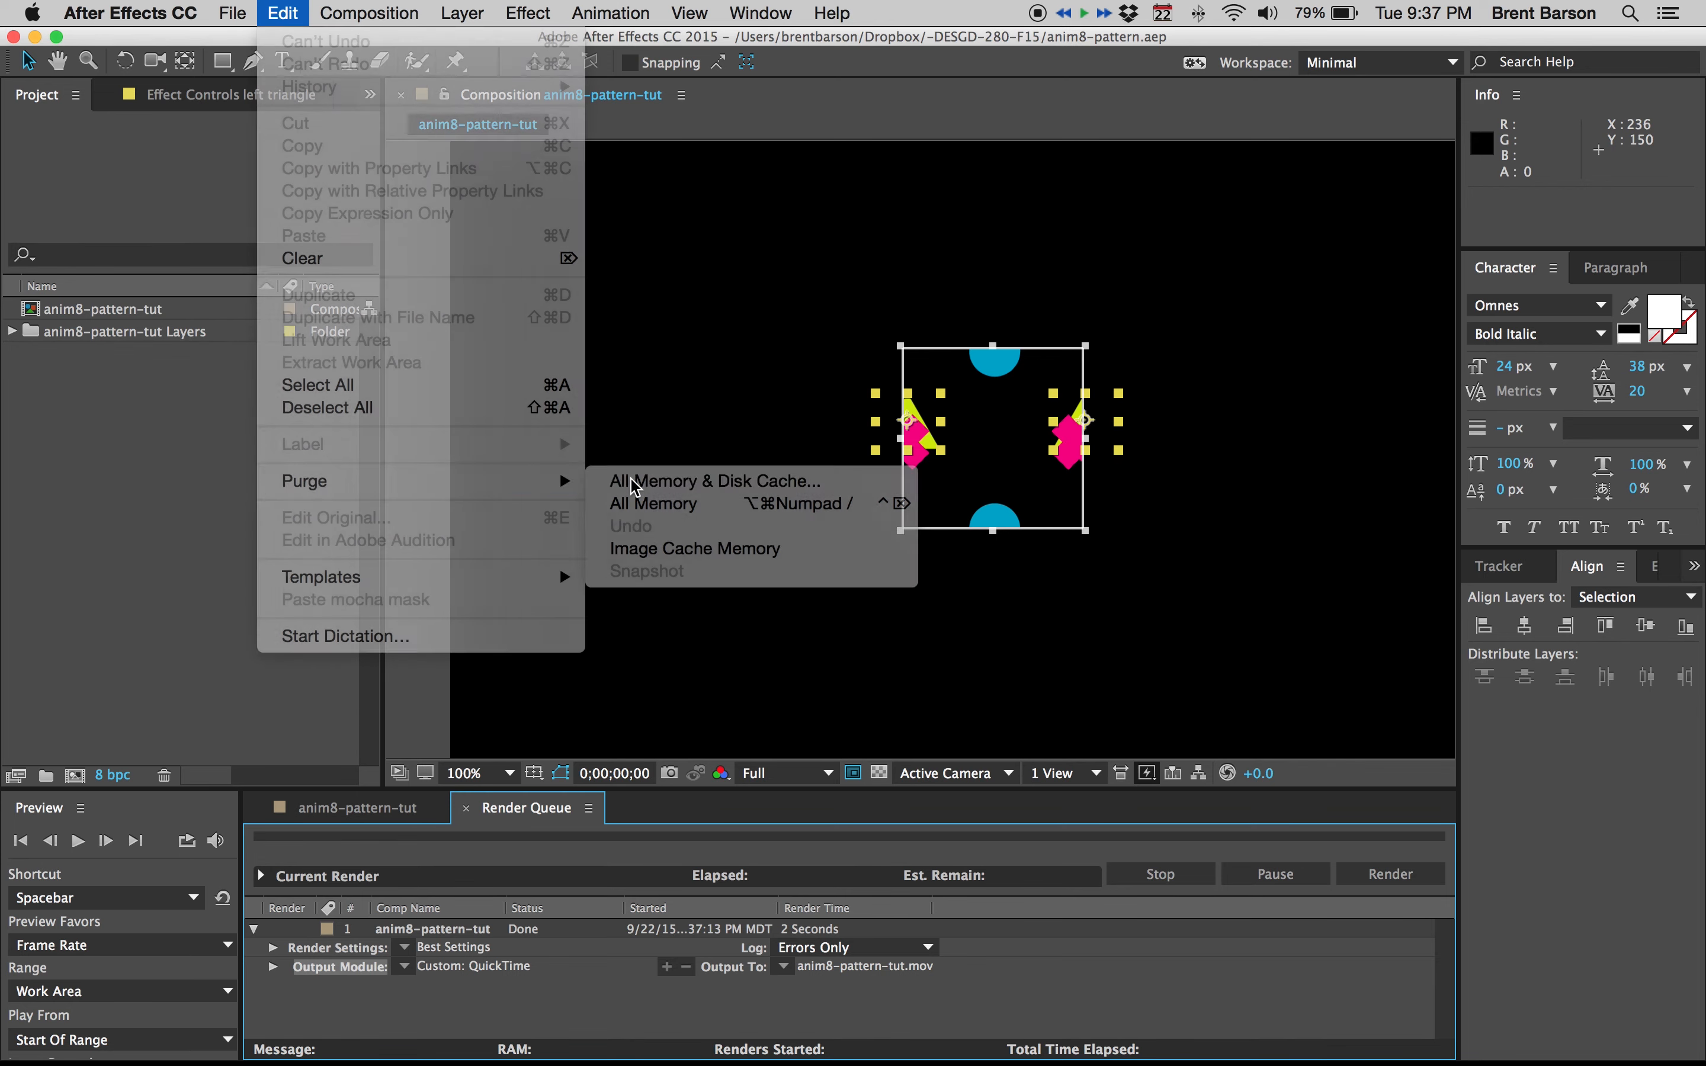
left_click(1058, 588)
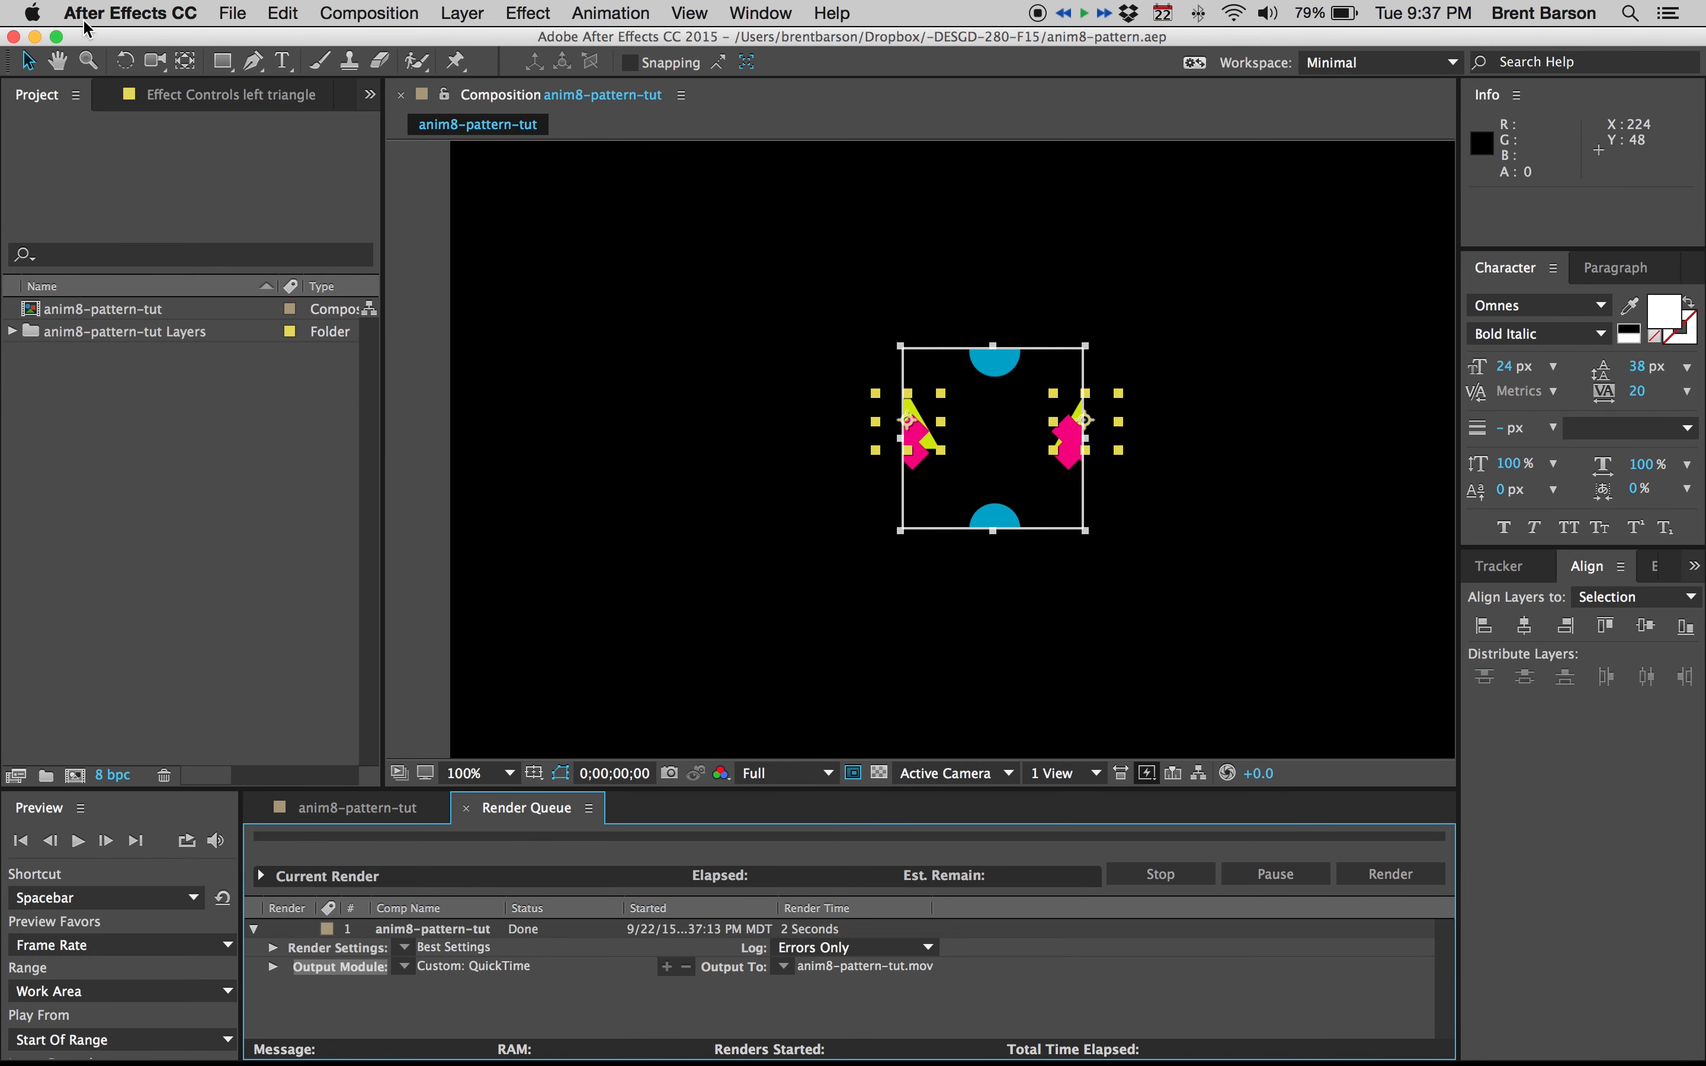
left_click(58, 37)
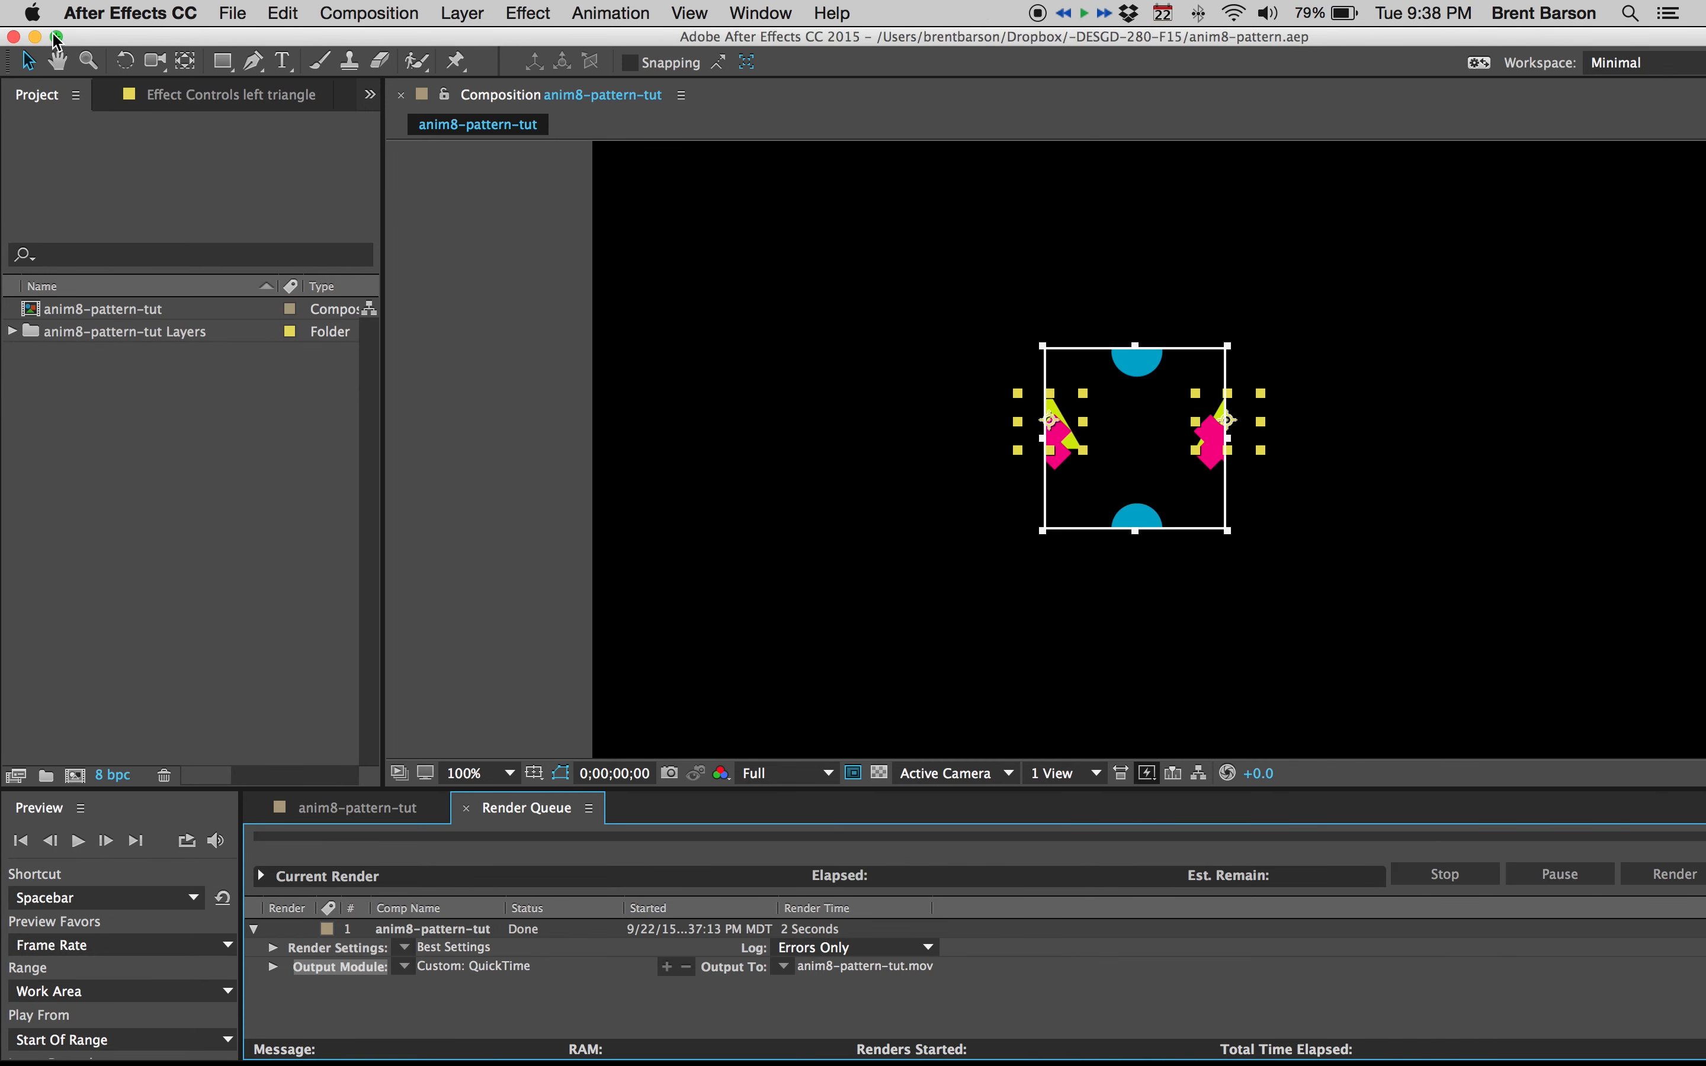
left_click(59, 37)
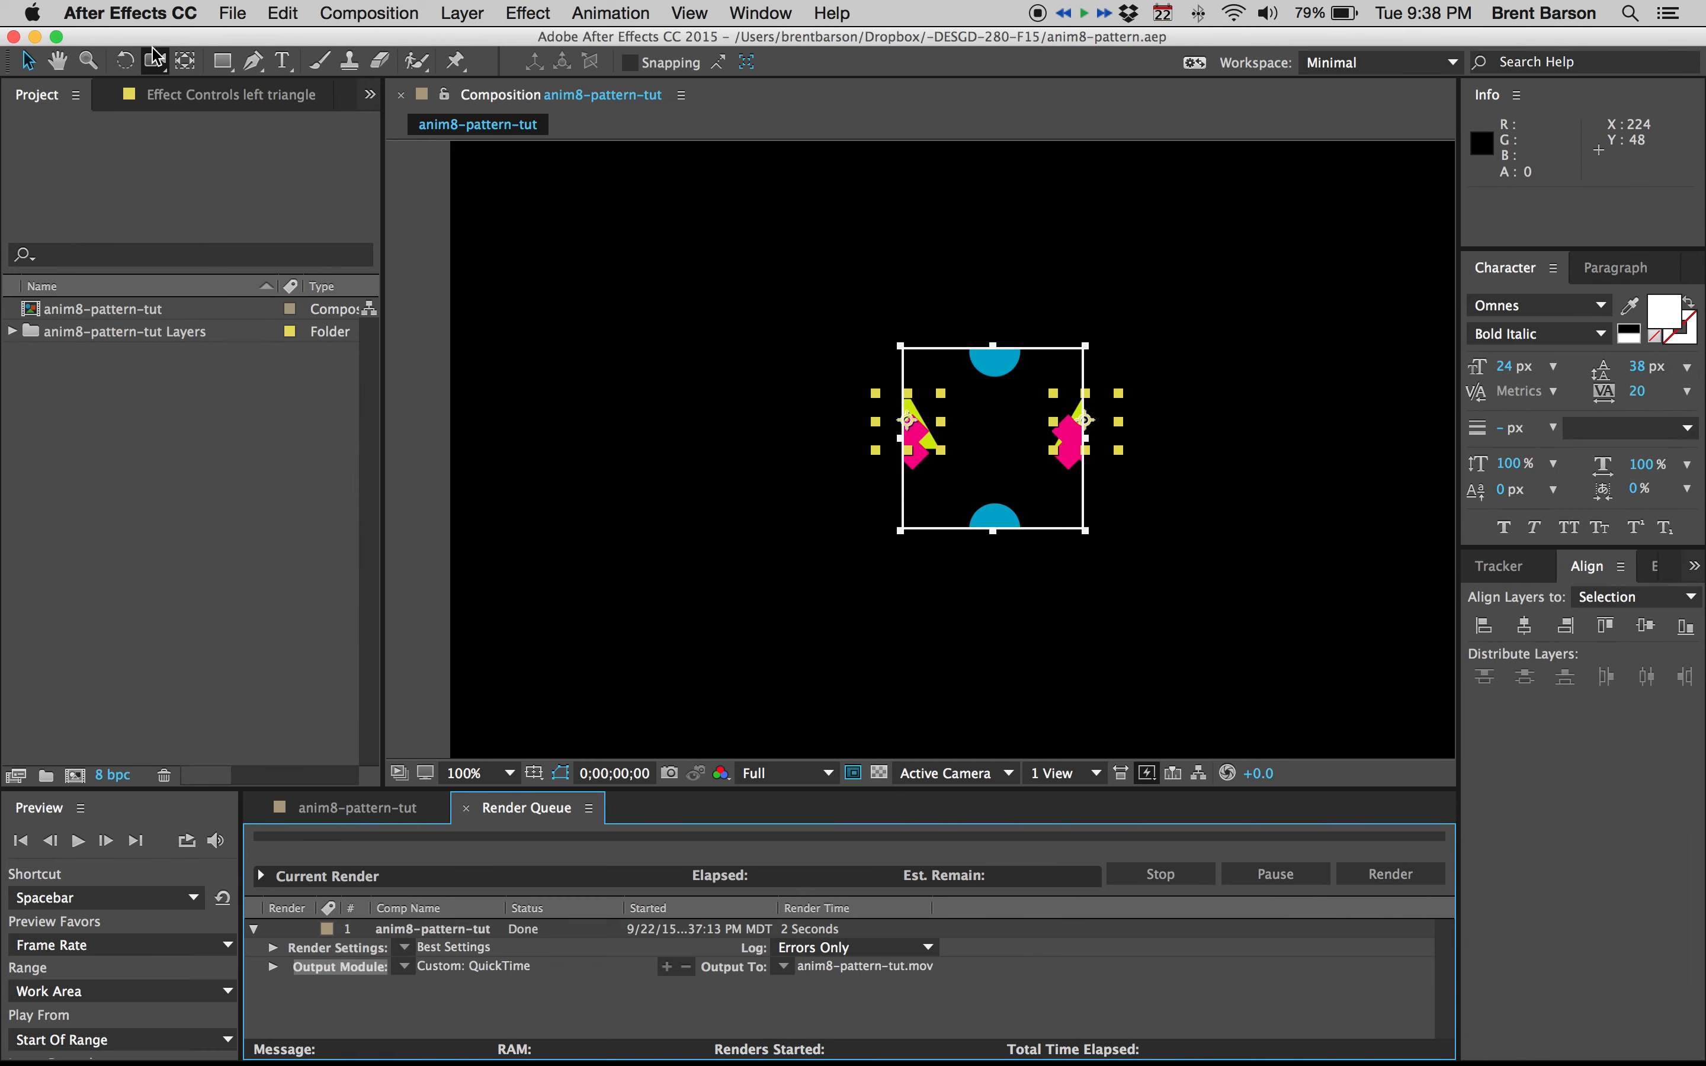
left_click(299, 12)
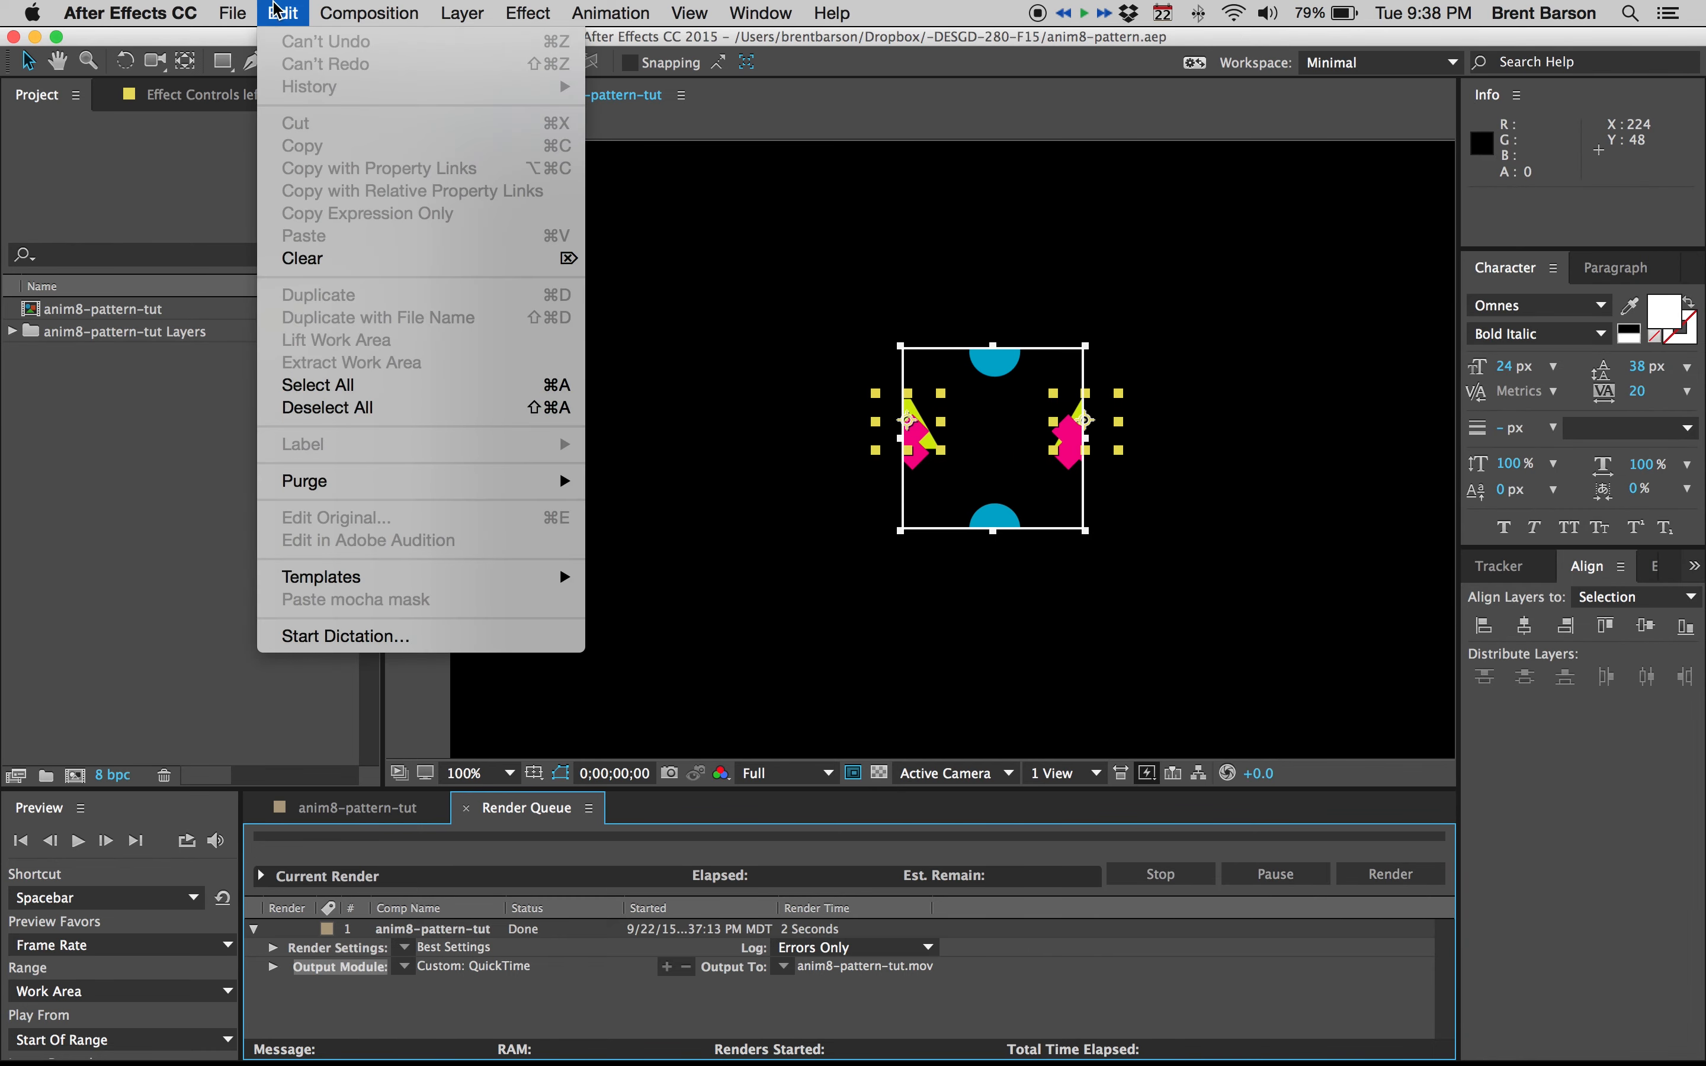
mouse_move(500, 483)
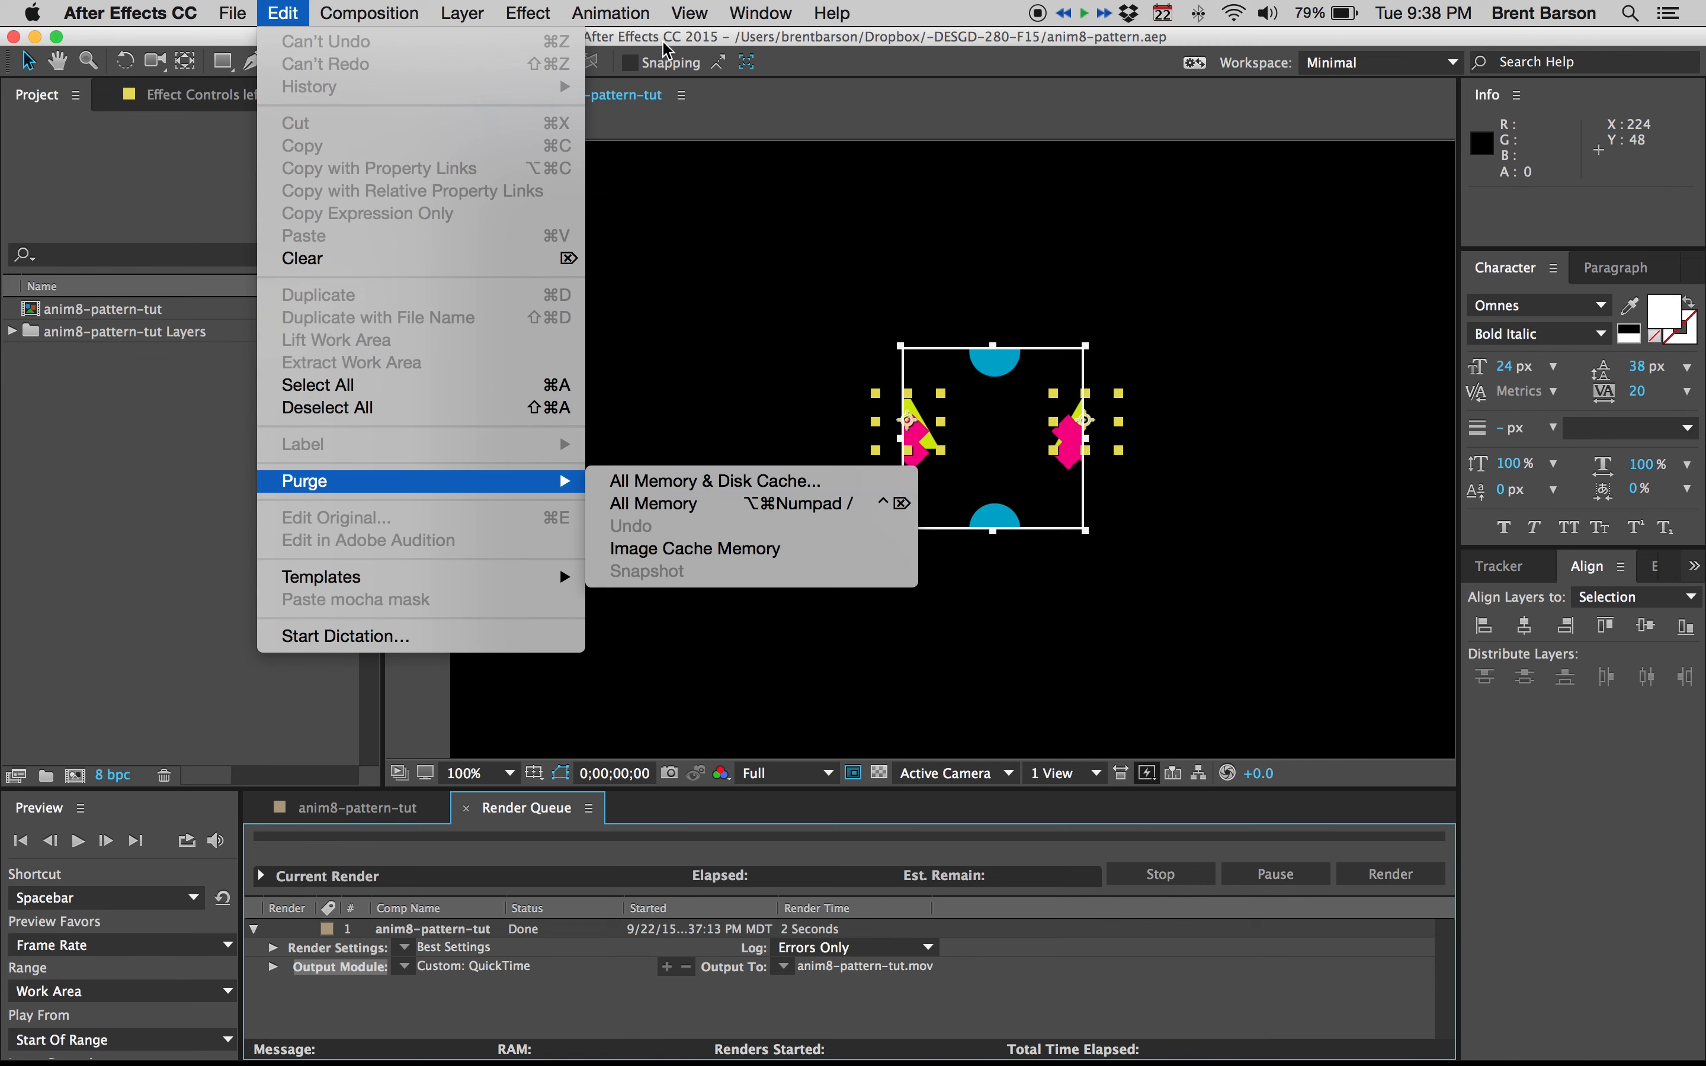
left_click(687, 32)
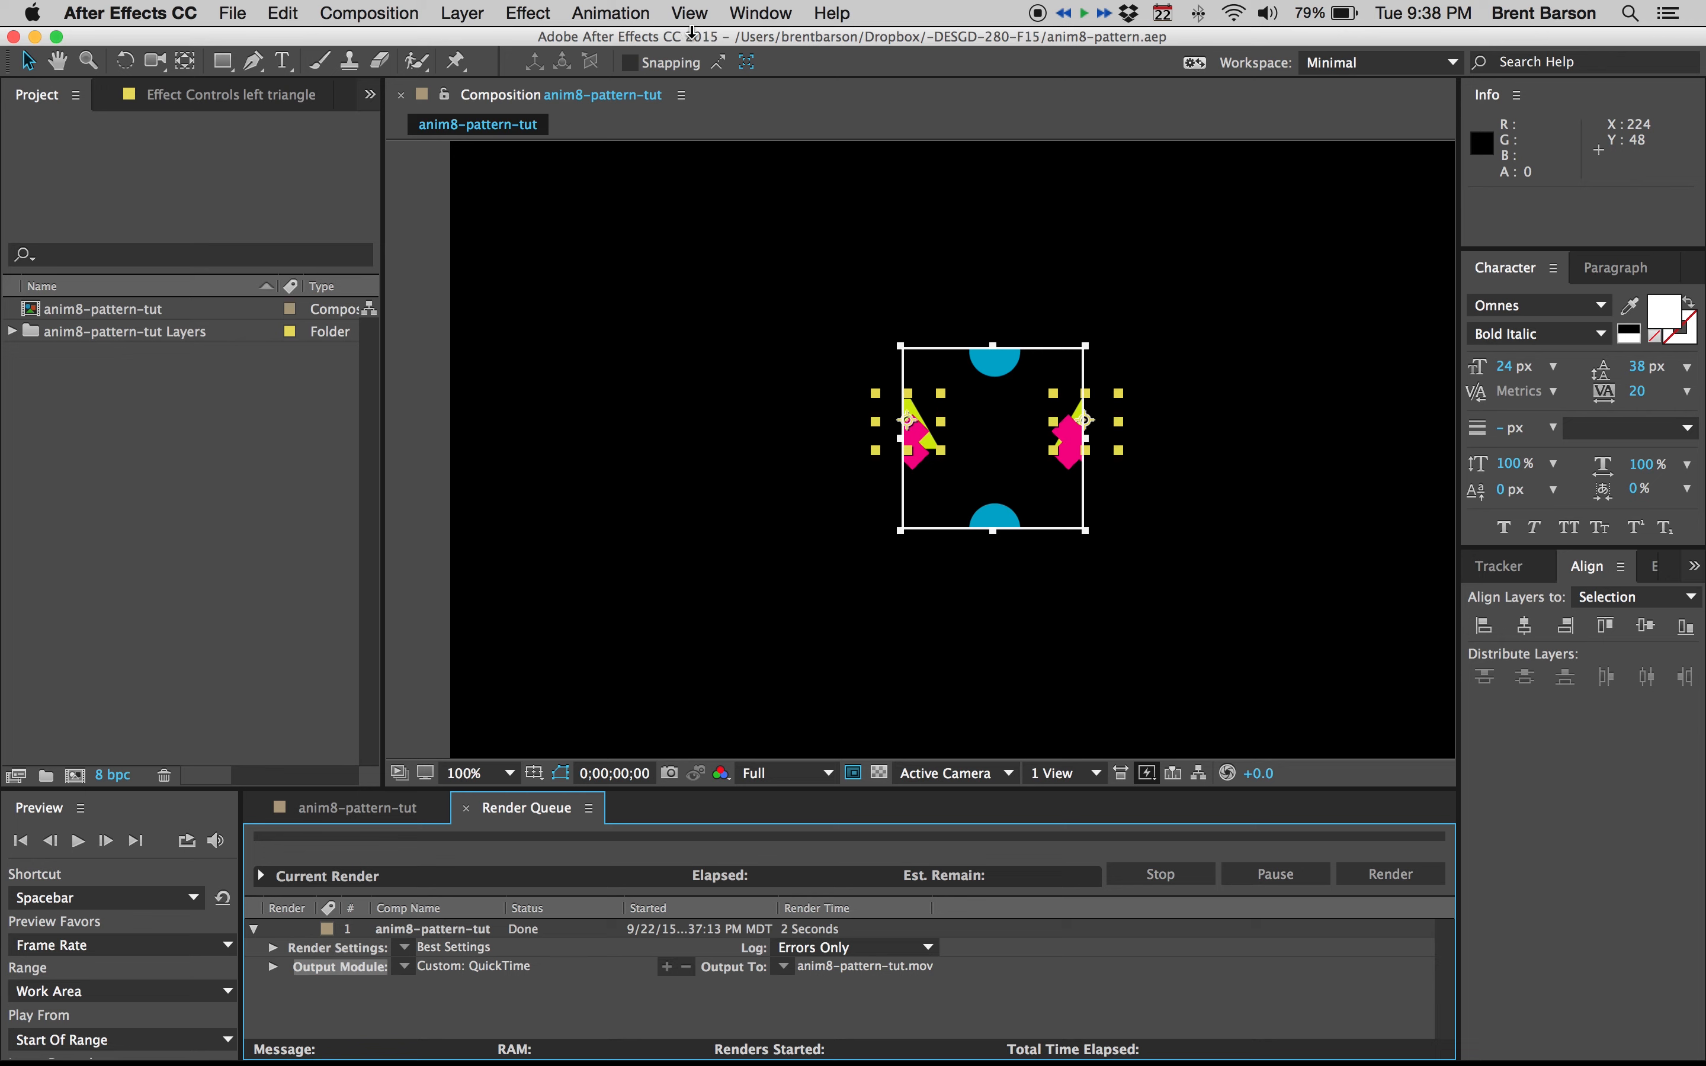
Step: Quit After Effects, and in Illustrator close anim8-pattern-tut.ai and quit the program
left_click(232, 14)
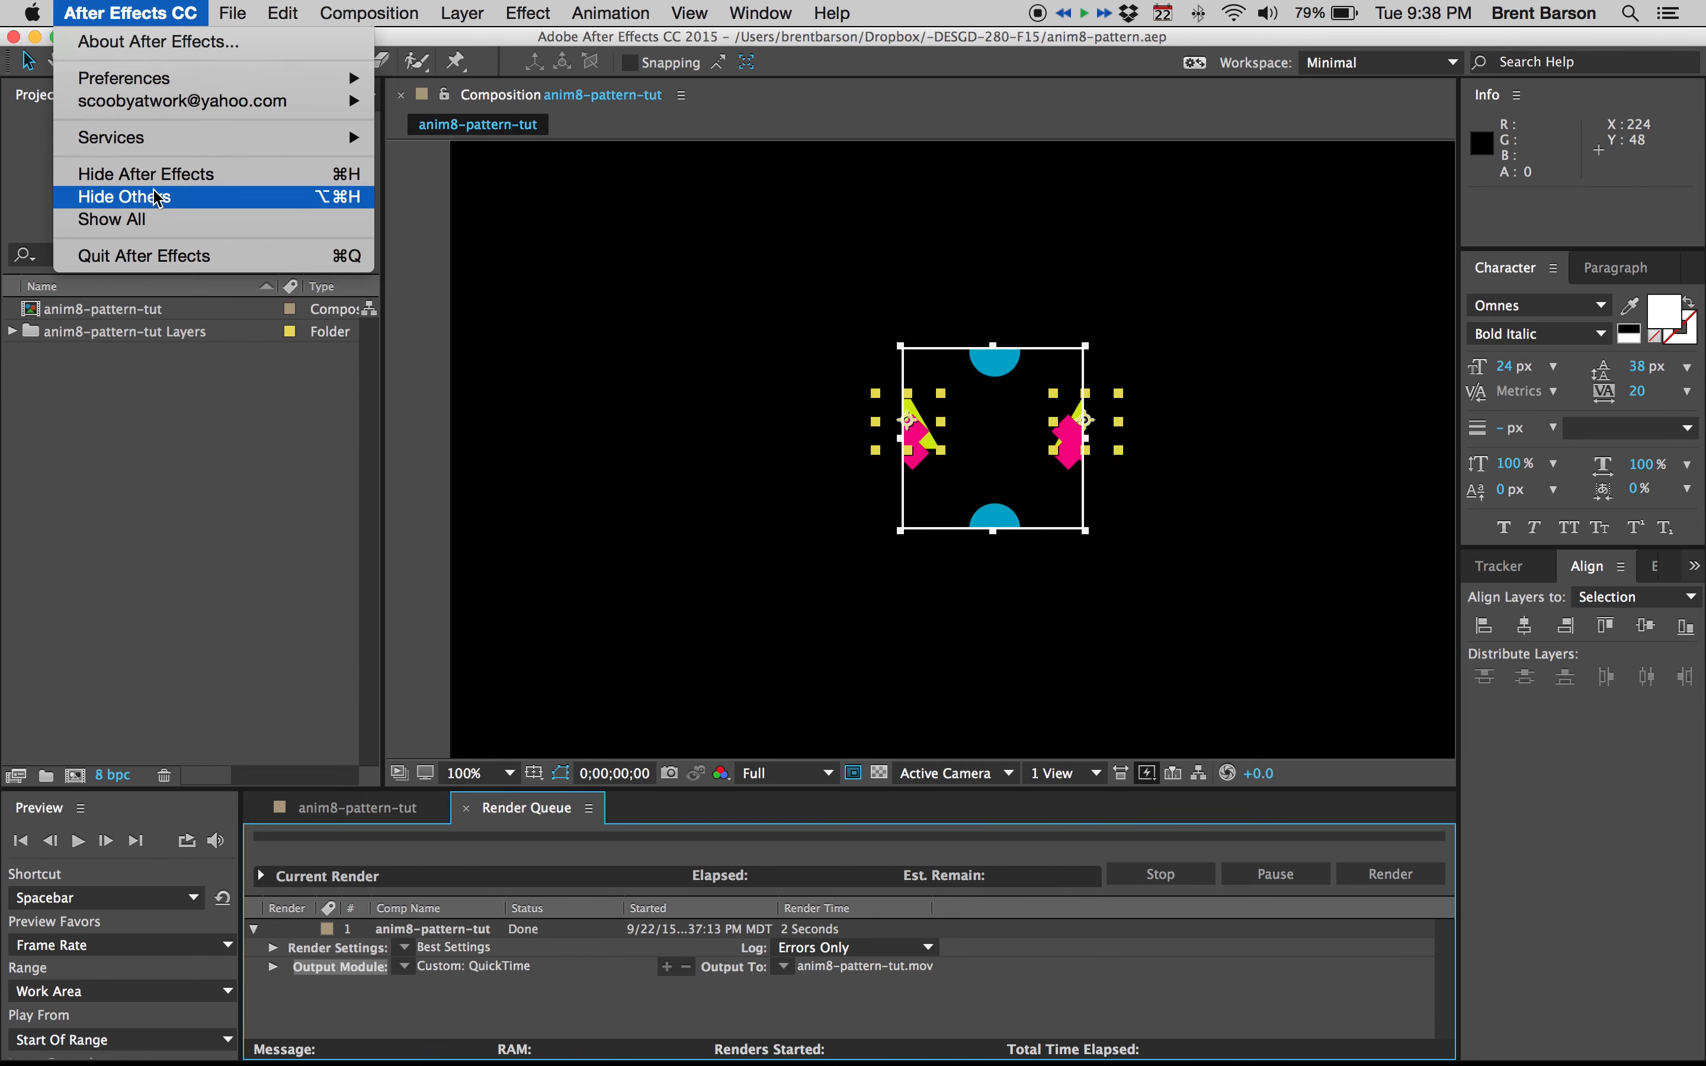
left_click(189, 261)
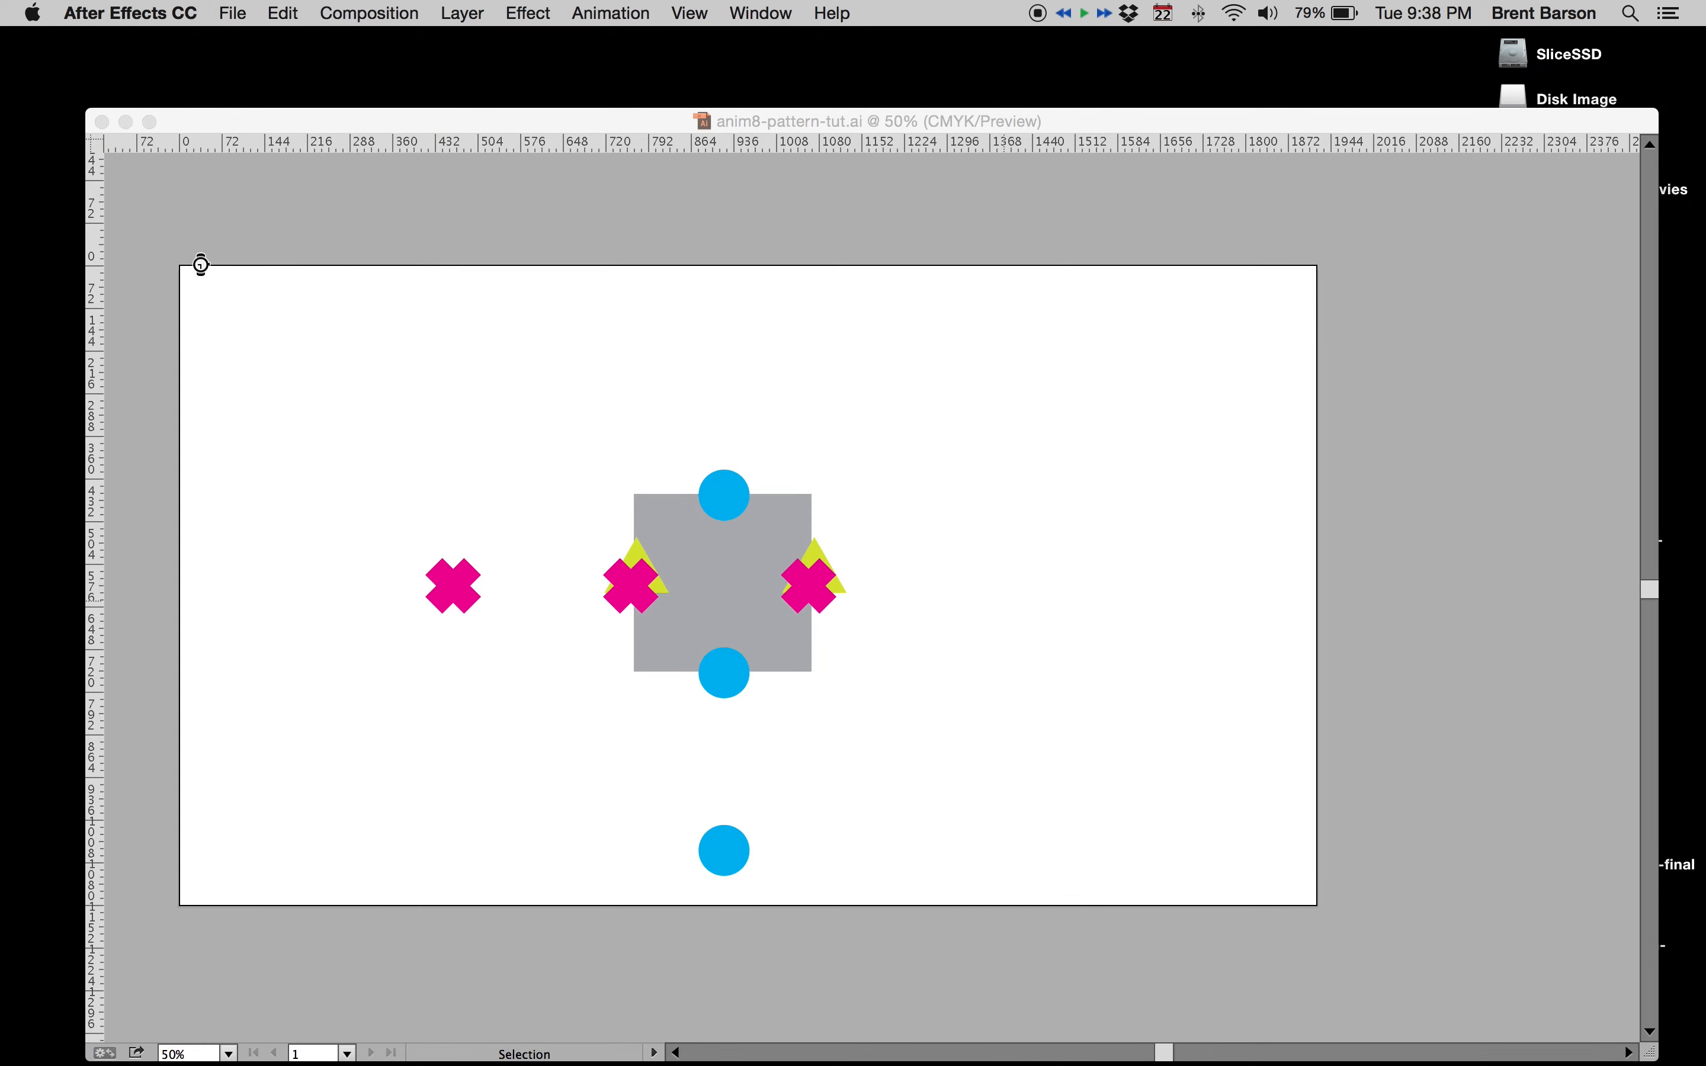
key("super")
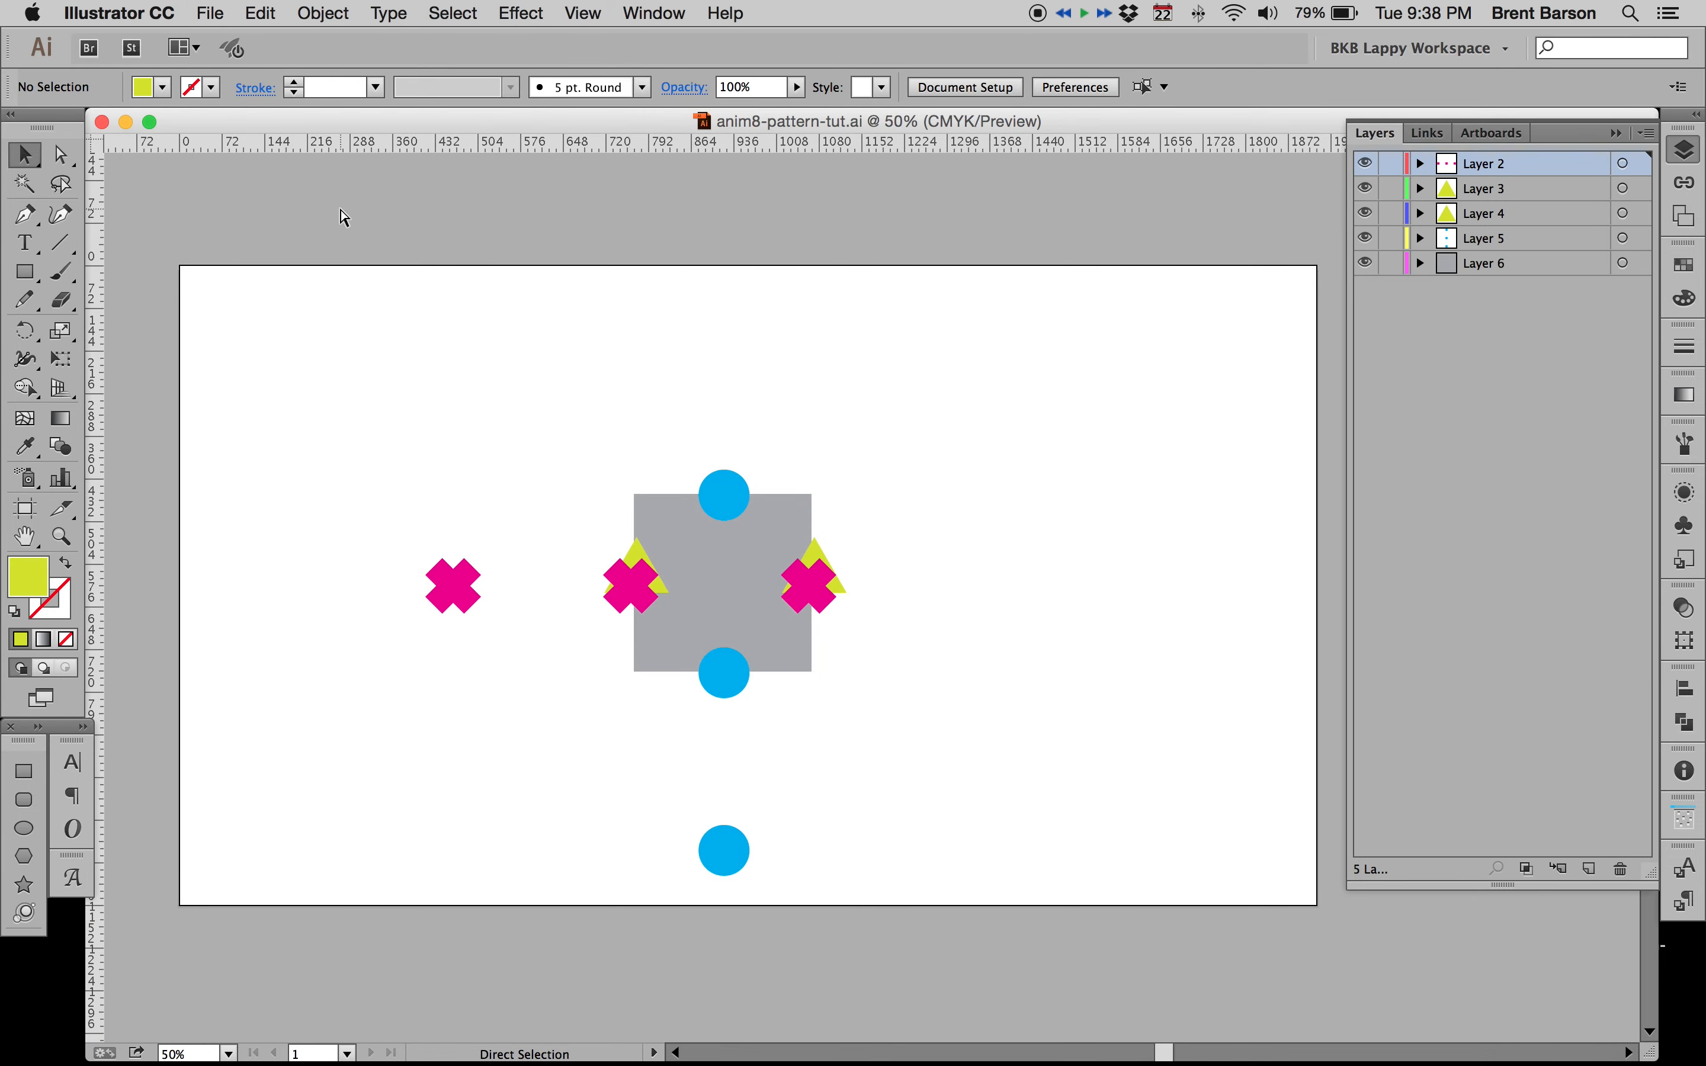
key("super+w")
key("super+q")
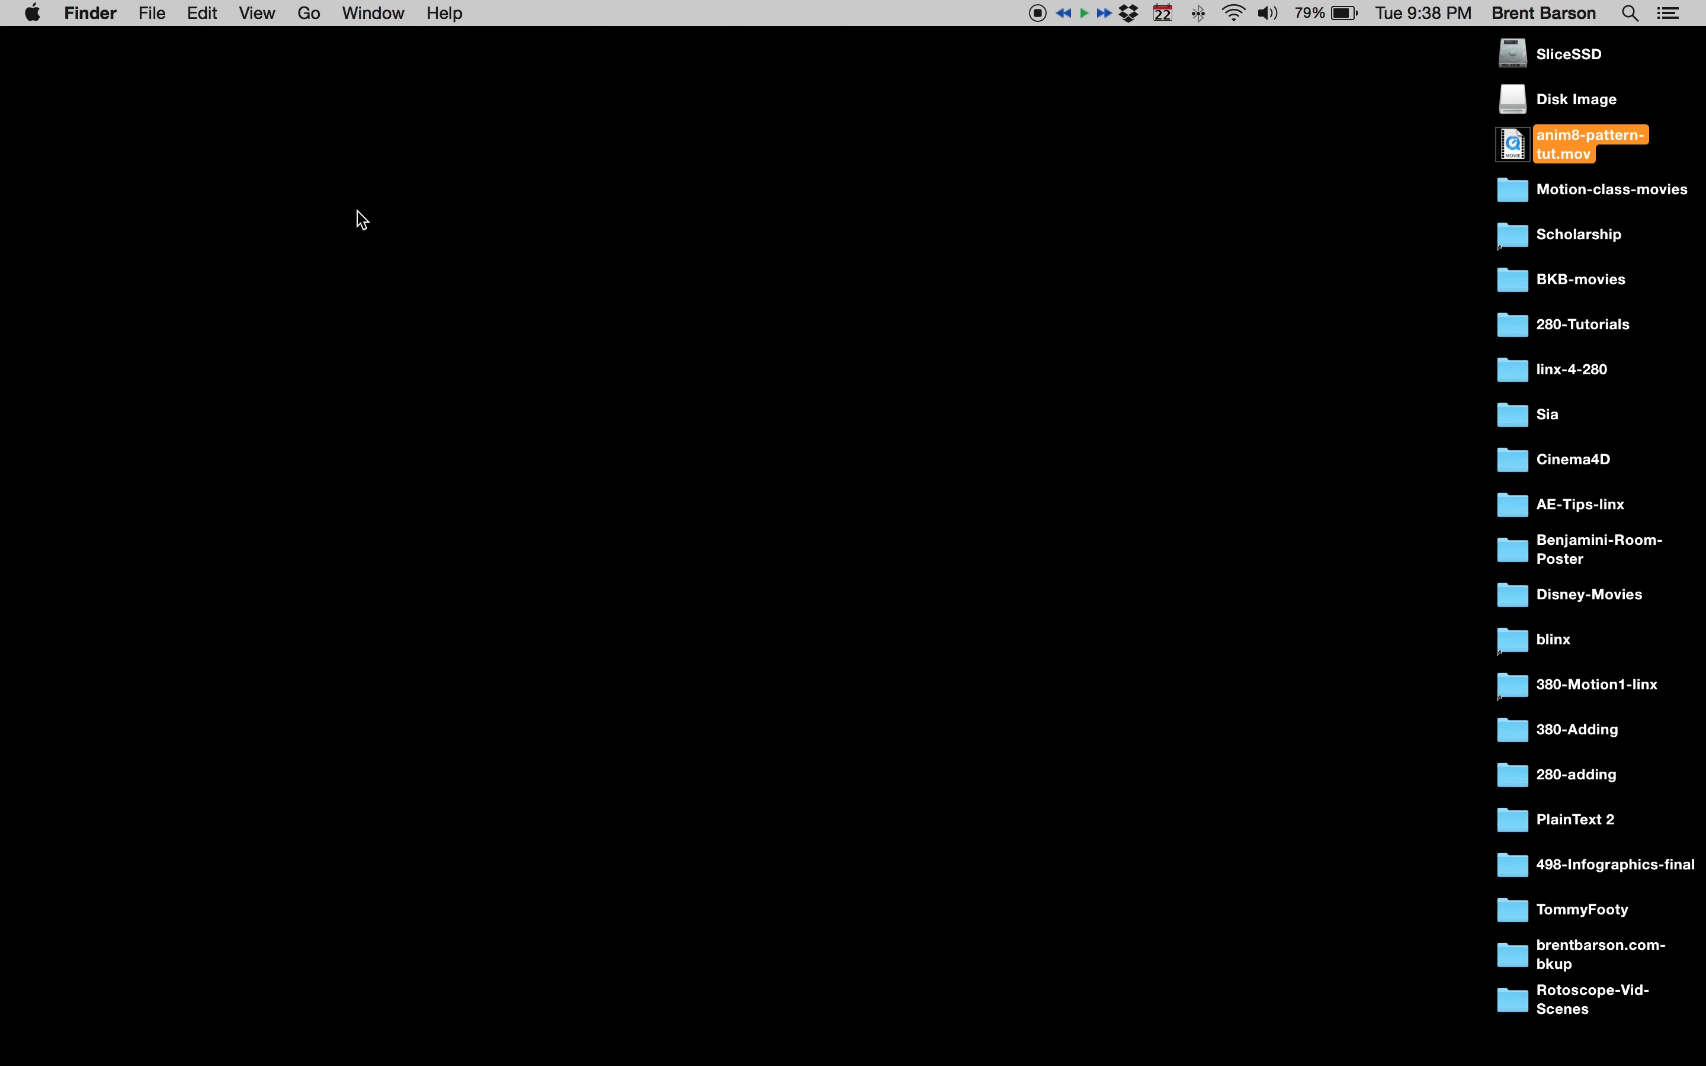
Step: Open the rendered anim8-pattern-tut.mov from the Desktop in Photoshop
left_click(1285, 215)
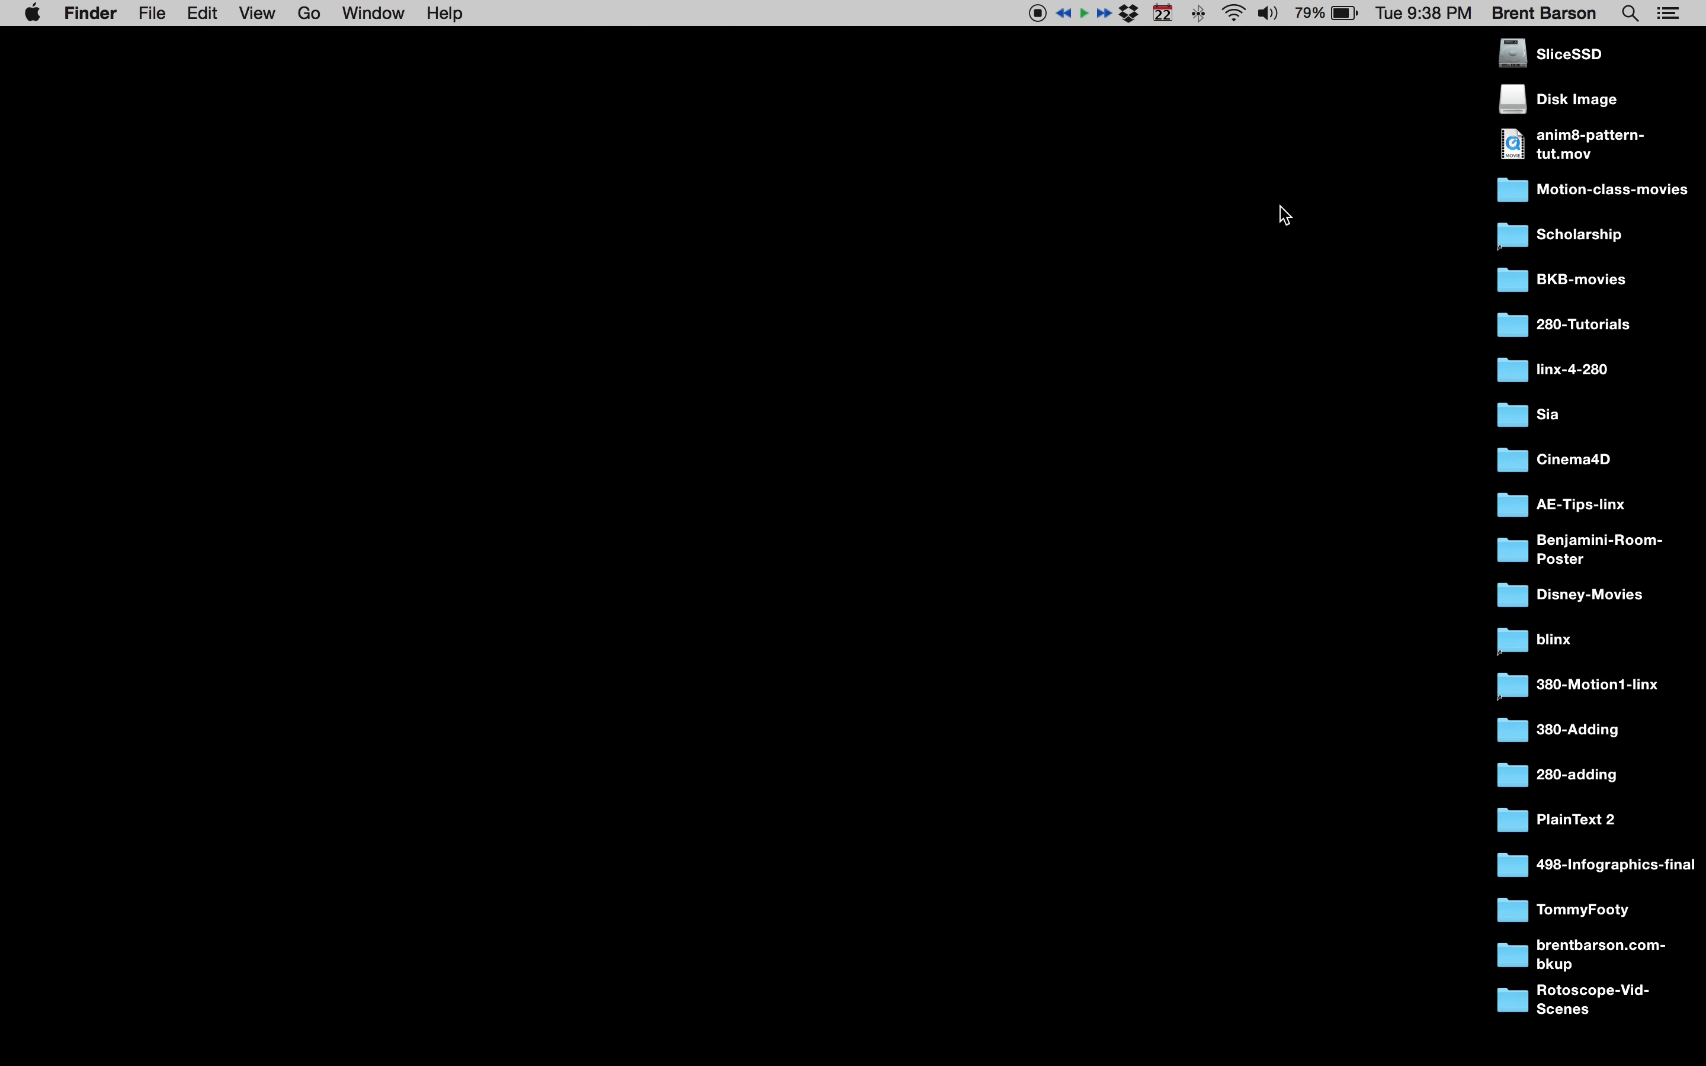
left_click(1517, 146)
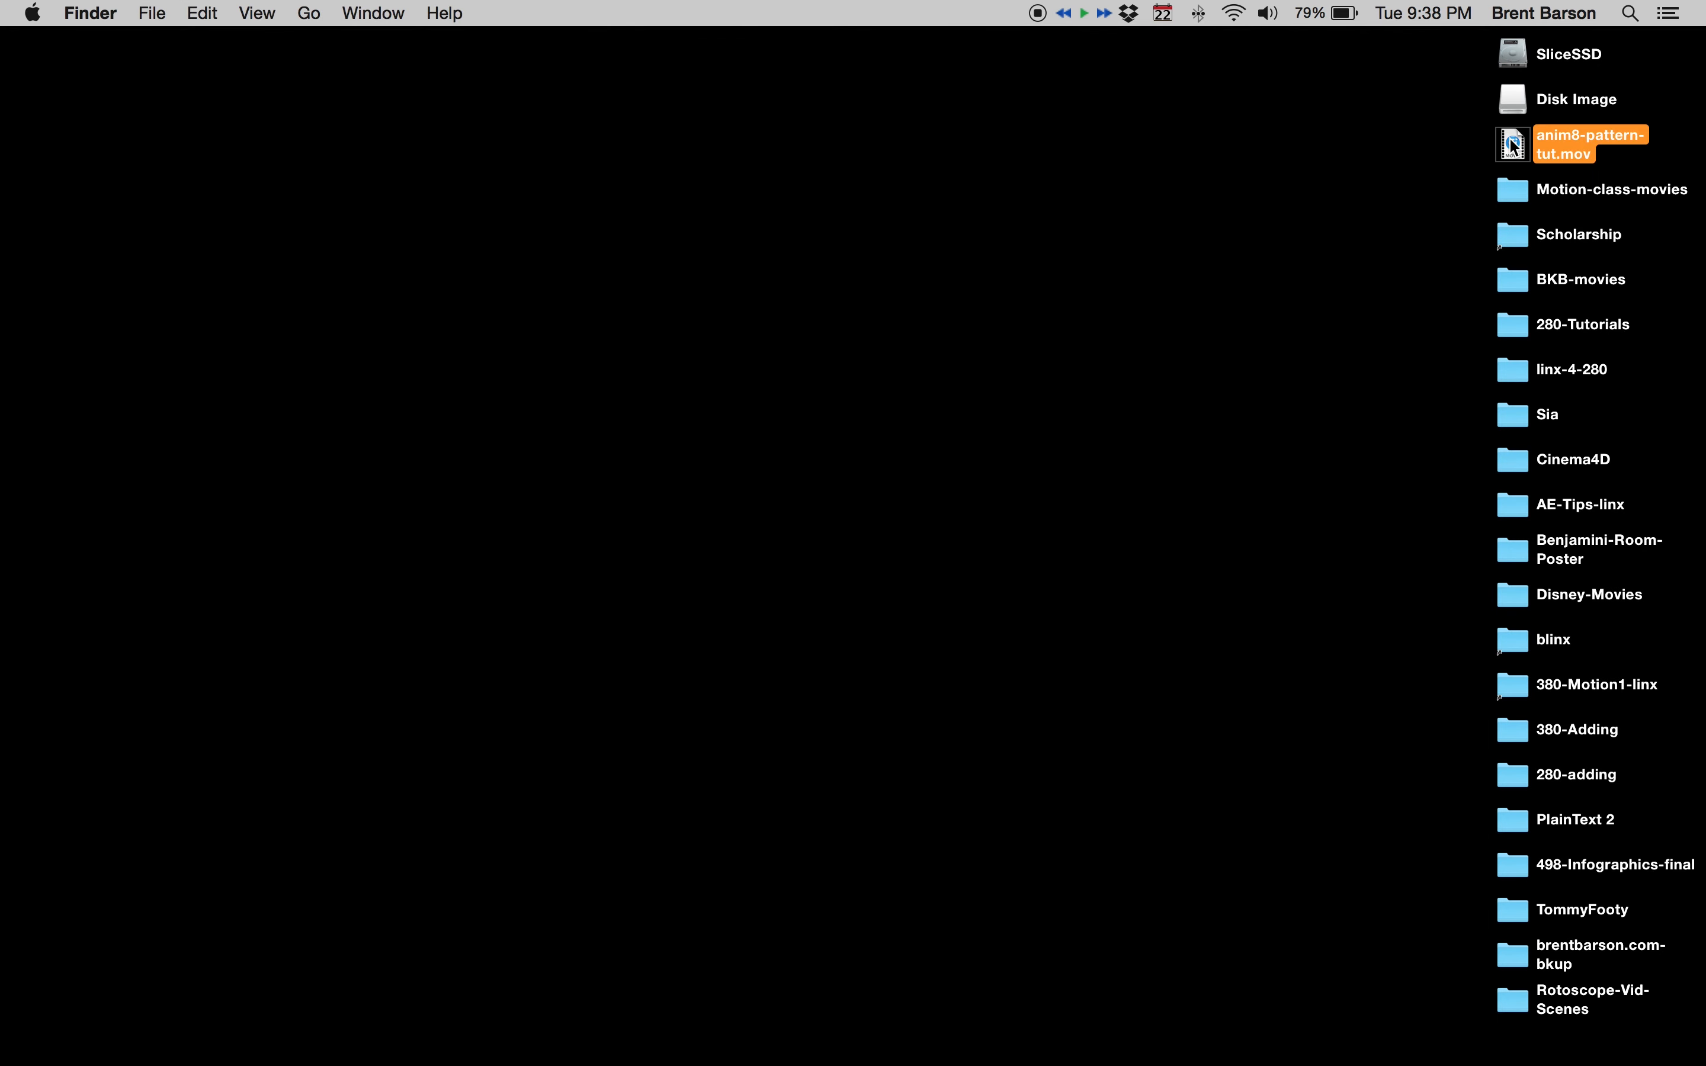
left_click_drag(1513, 146, 765, 1033)
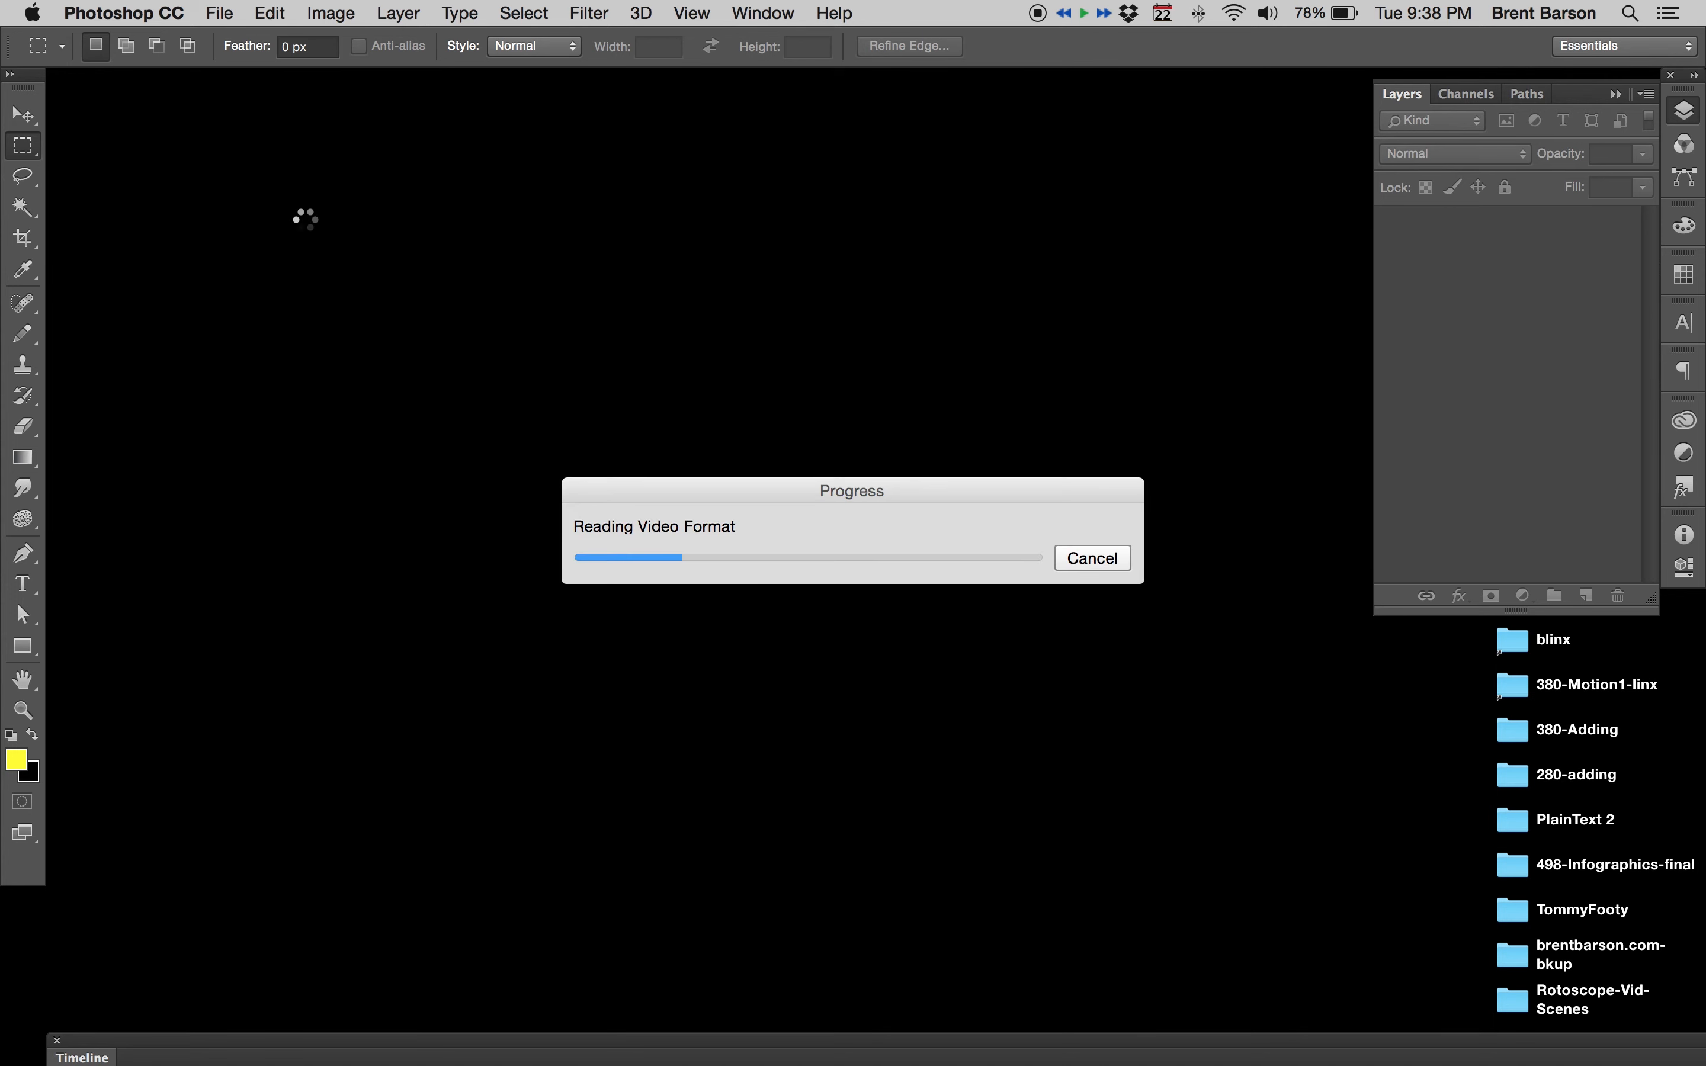
Step: Move and resize the Timeline panel to fit on screen and enlarge the document window around the pattern tile
left_click_drag(304, 1037, 319, 775)
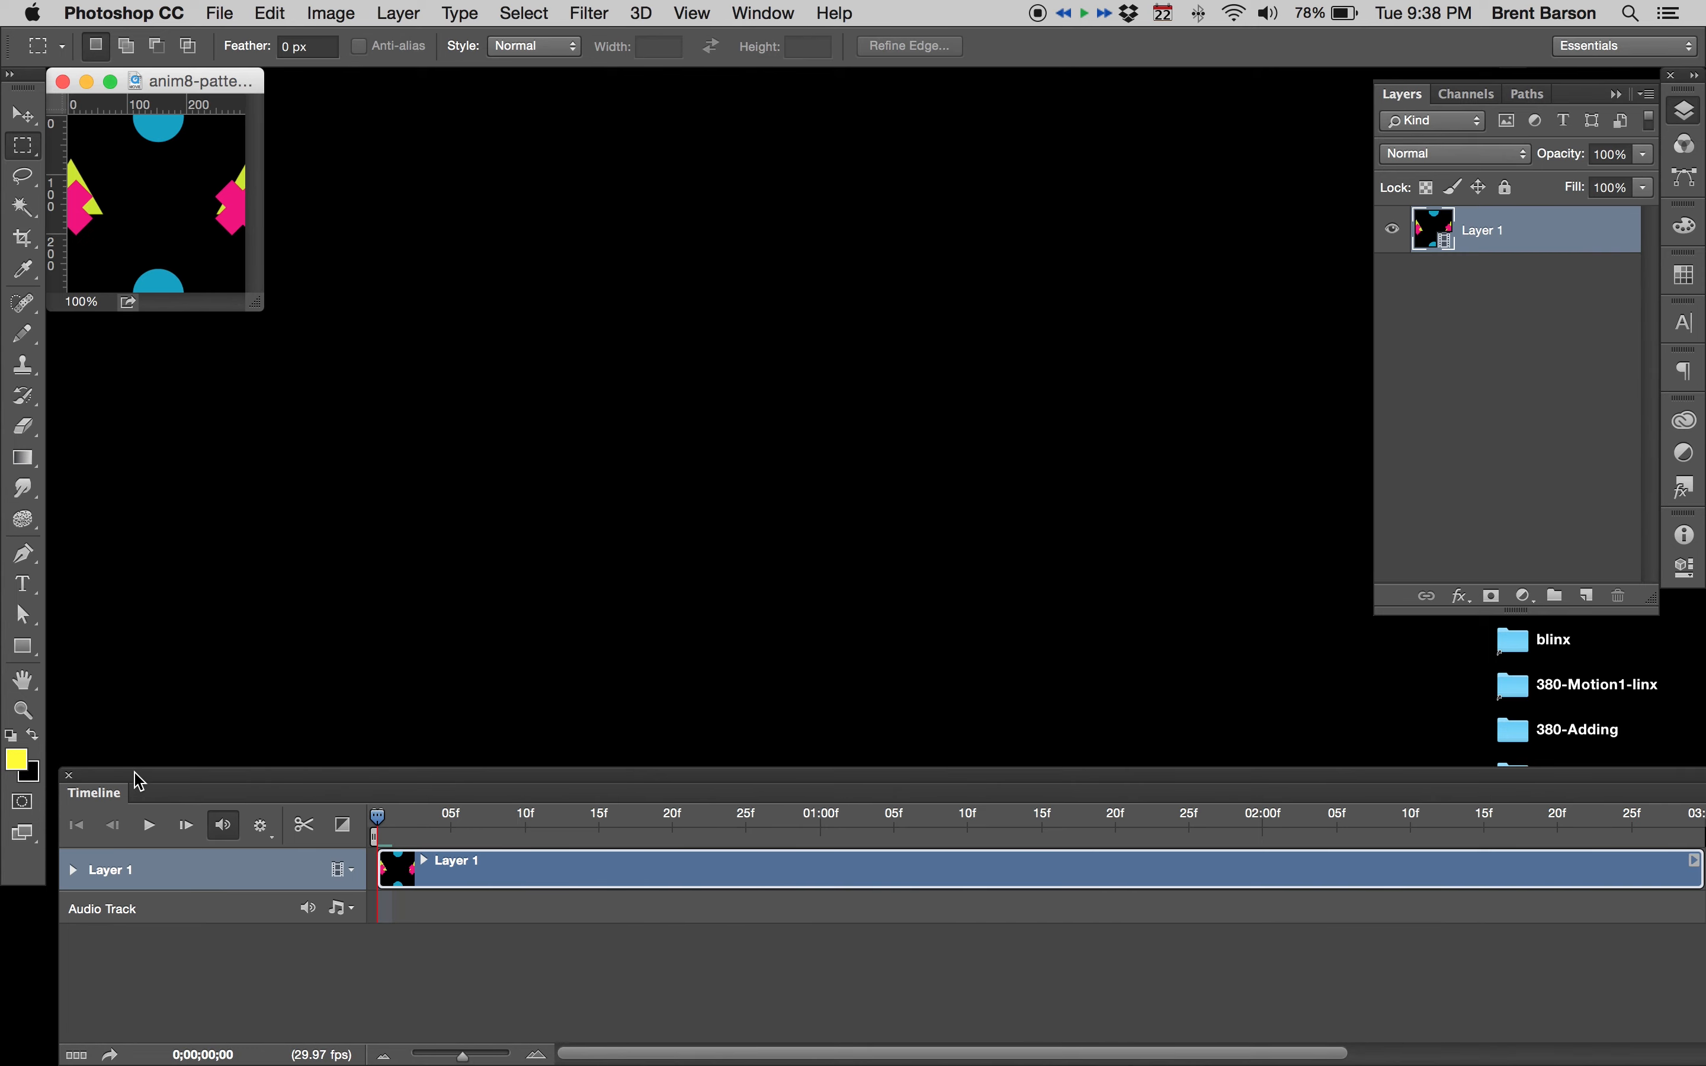
left_click_drag(137, 777, 81, 774)
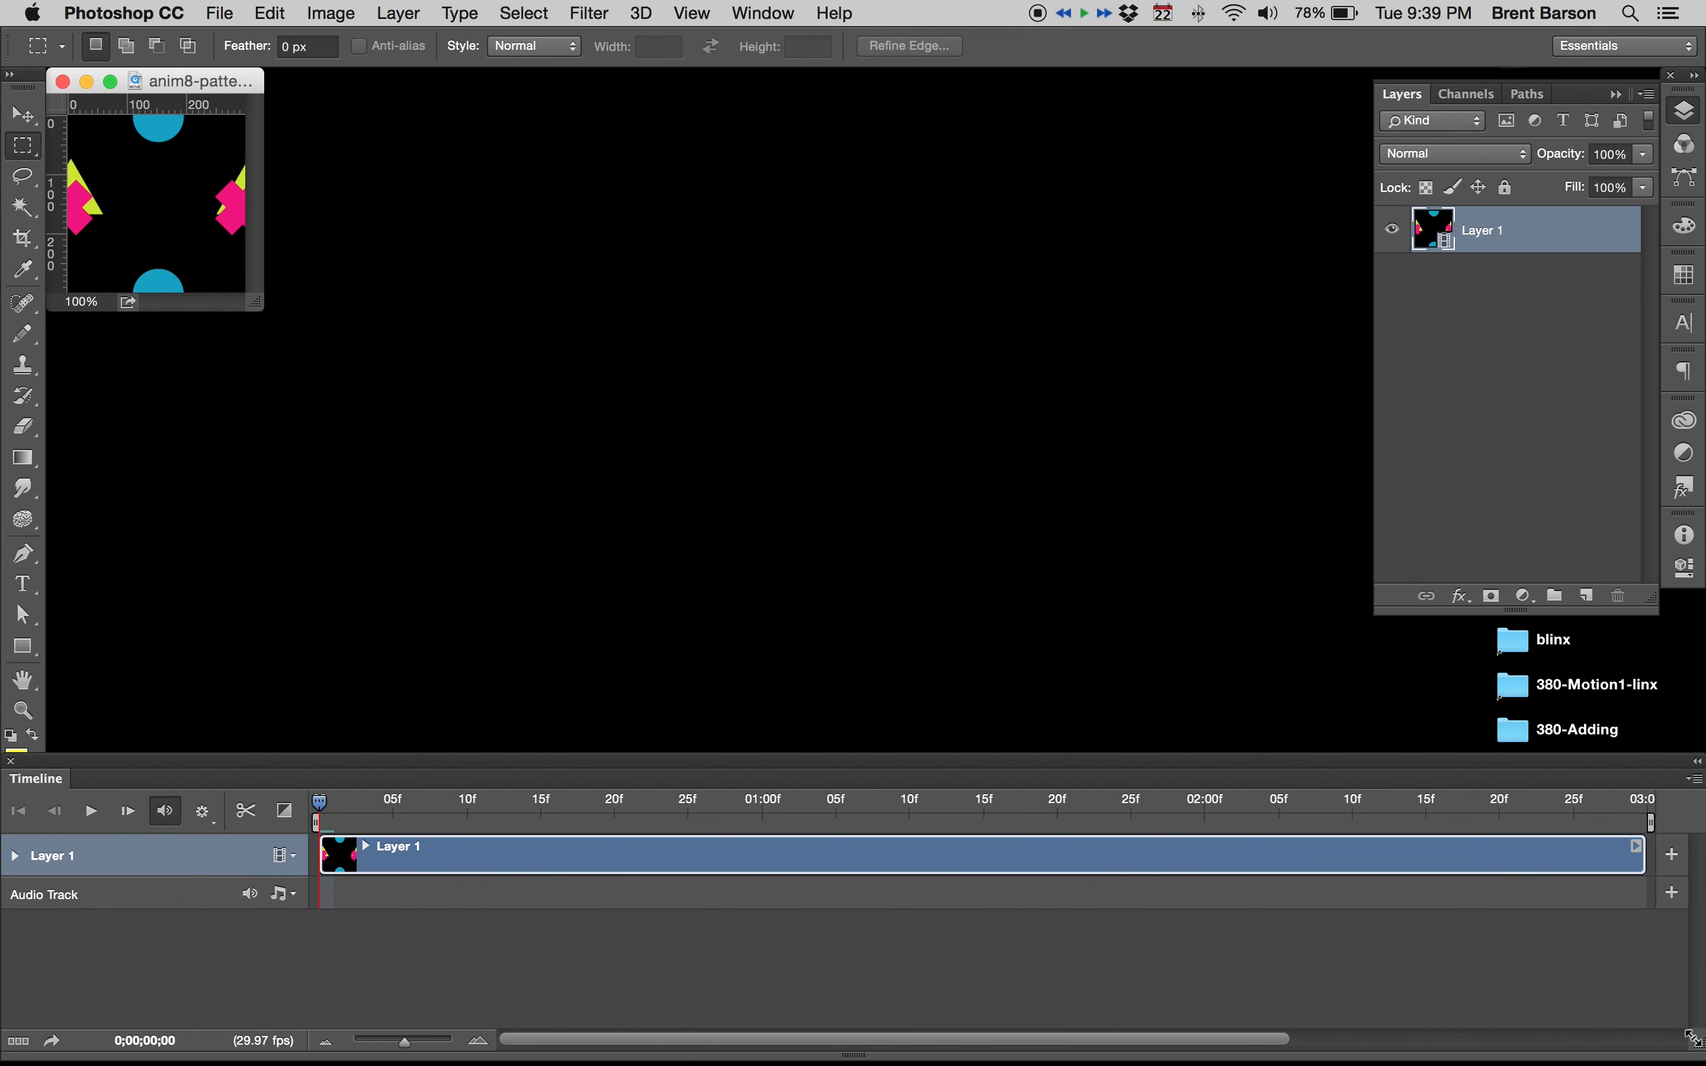
left_click_drag(1692, 1038, 1283, 984)
left_click_drag(916, 767, 988, 795)
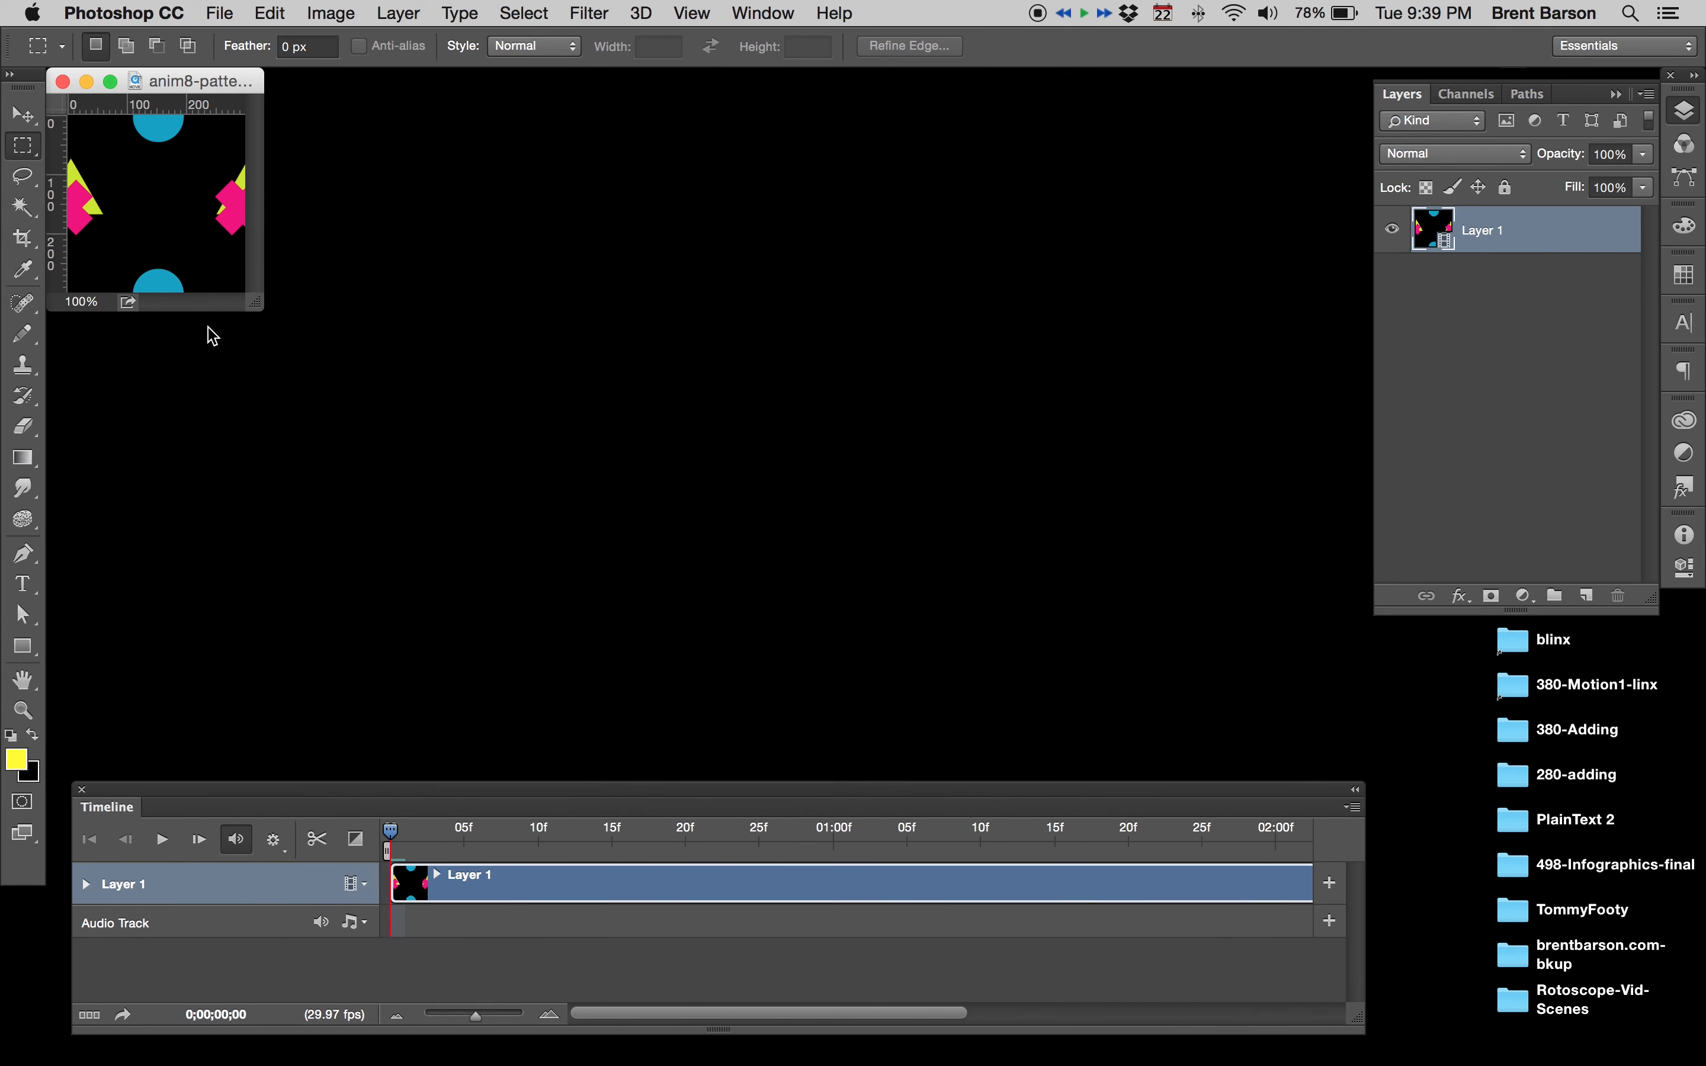
left_click_drag(255, 304, 419, 428)
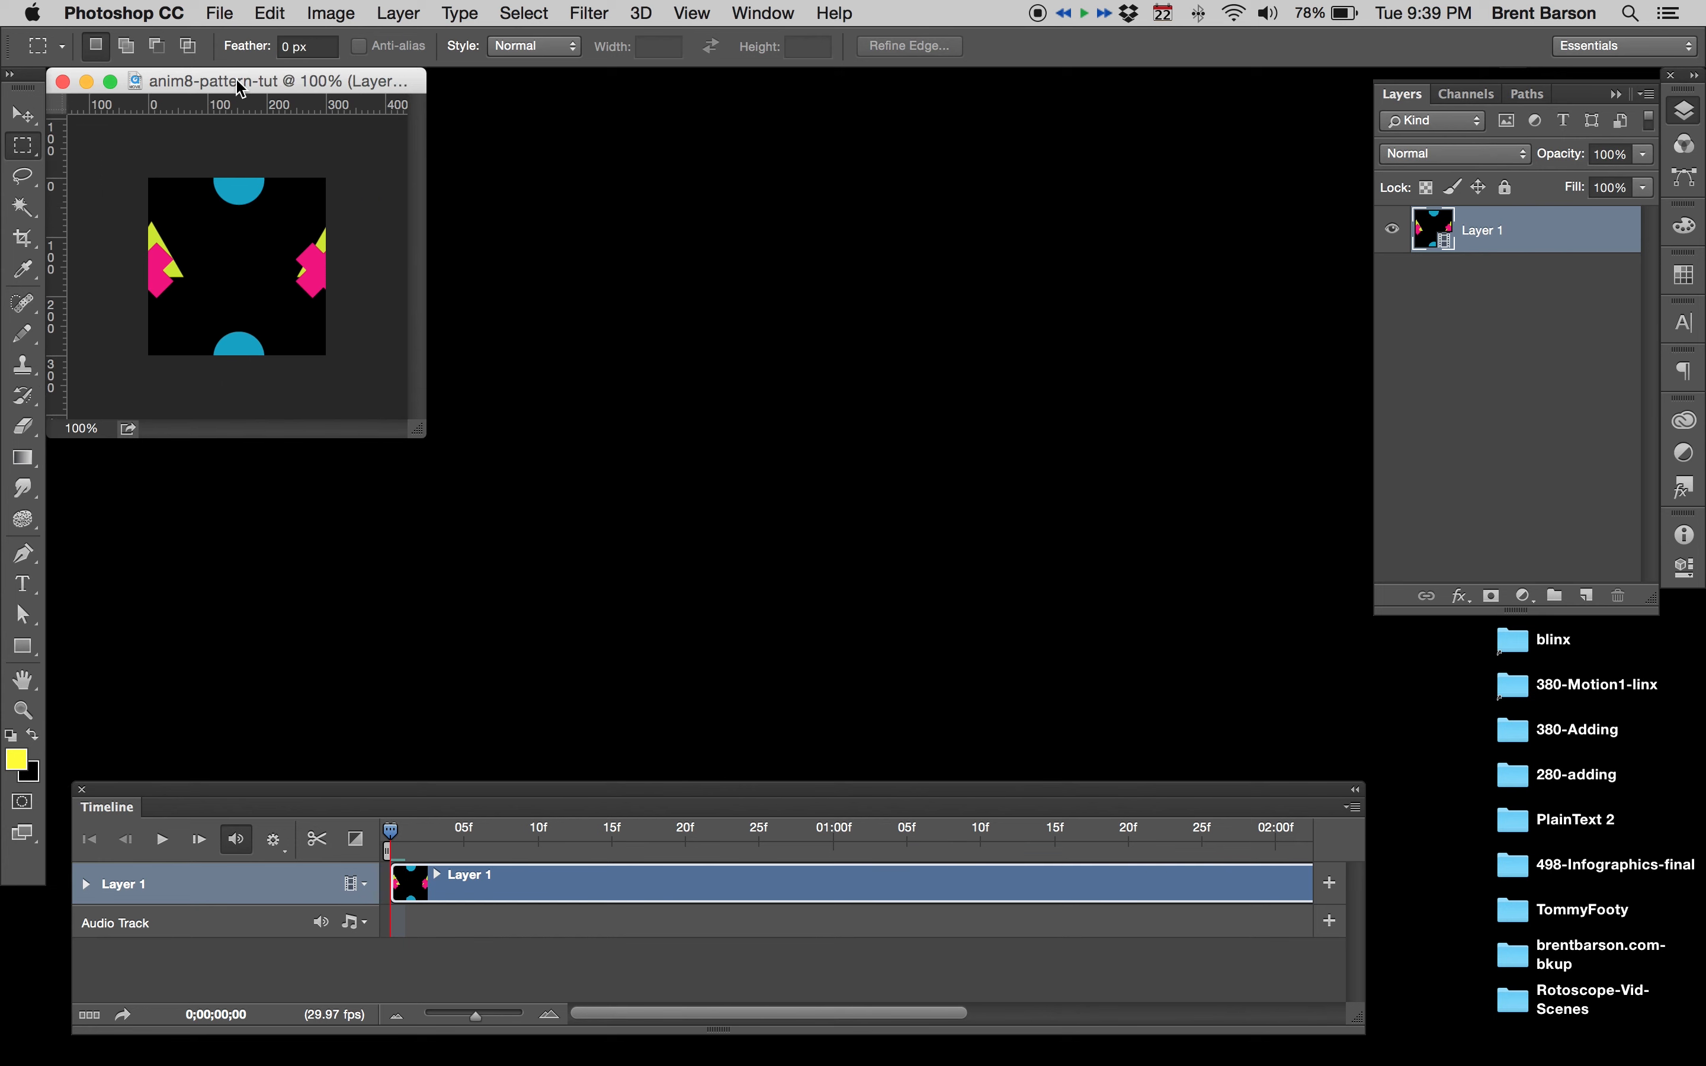
Step: Set up a Save for Web (Legacy) export of the animation as a GIF with looping set to Forever
left_click(219, 12)
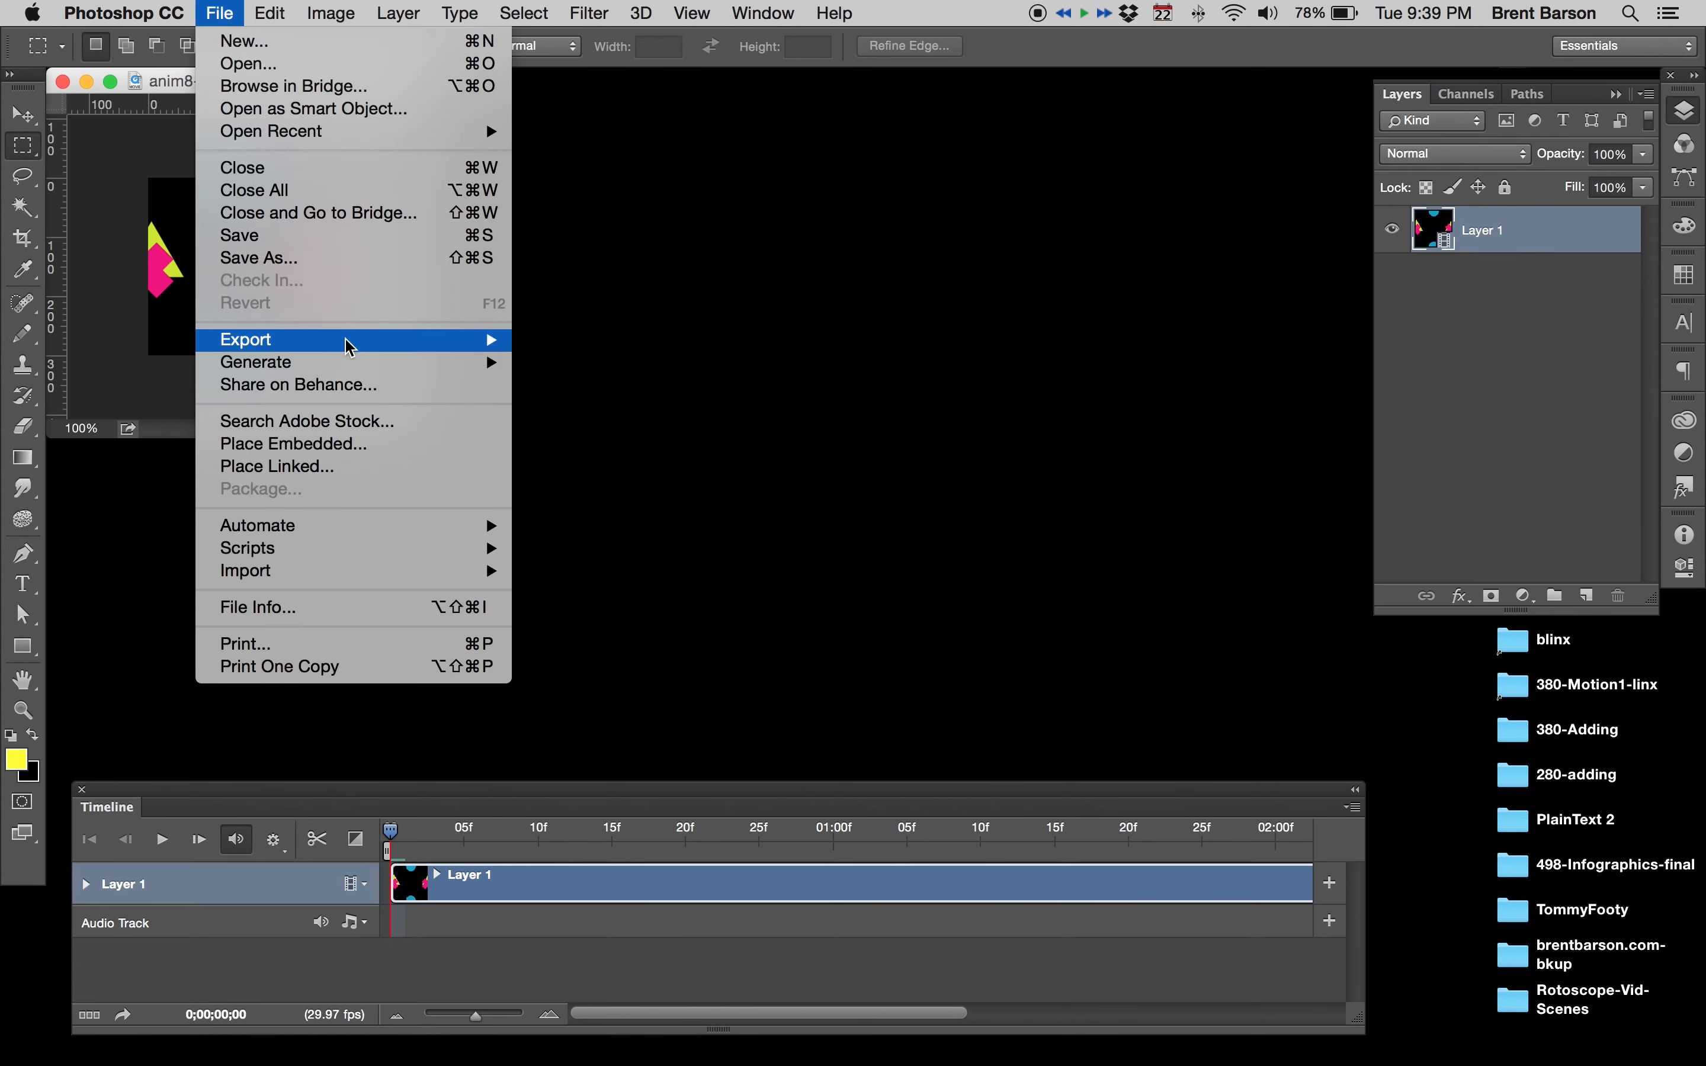
mouse_move(460, 348)
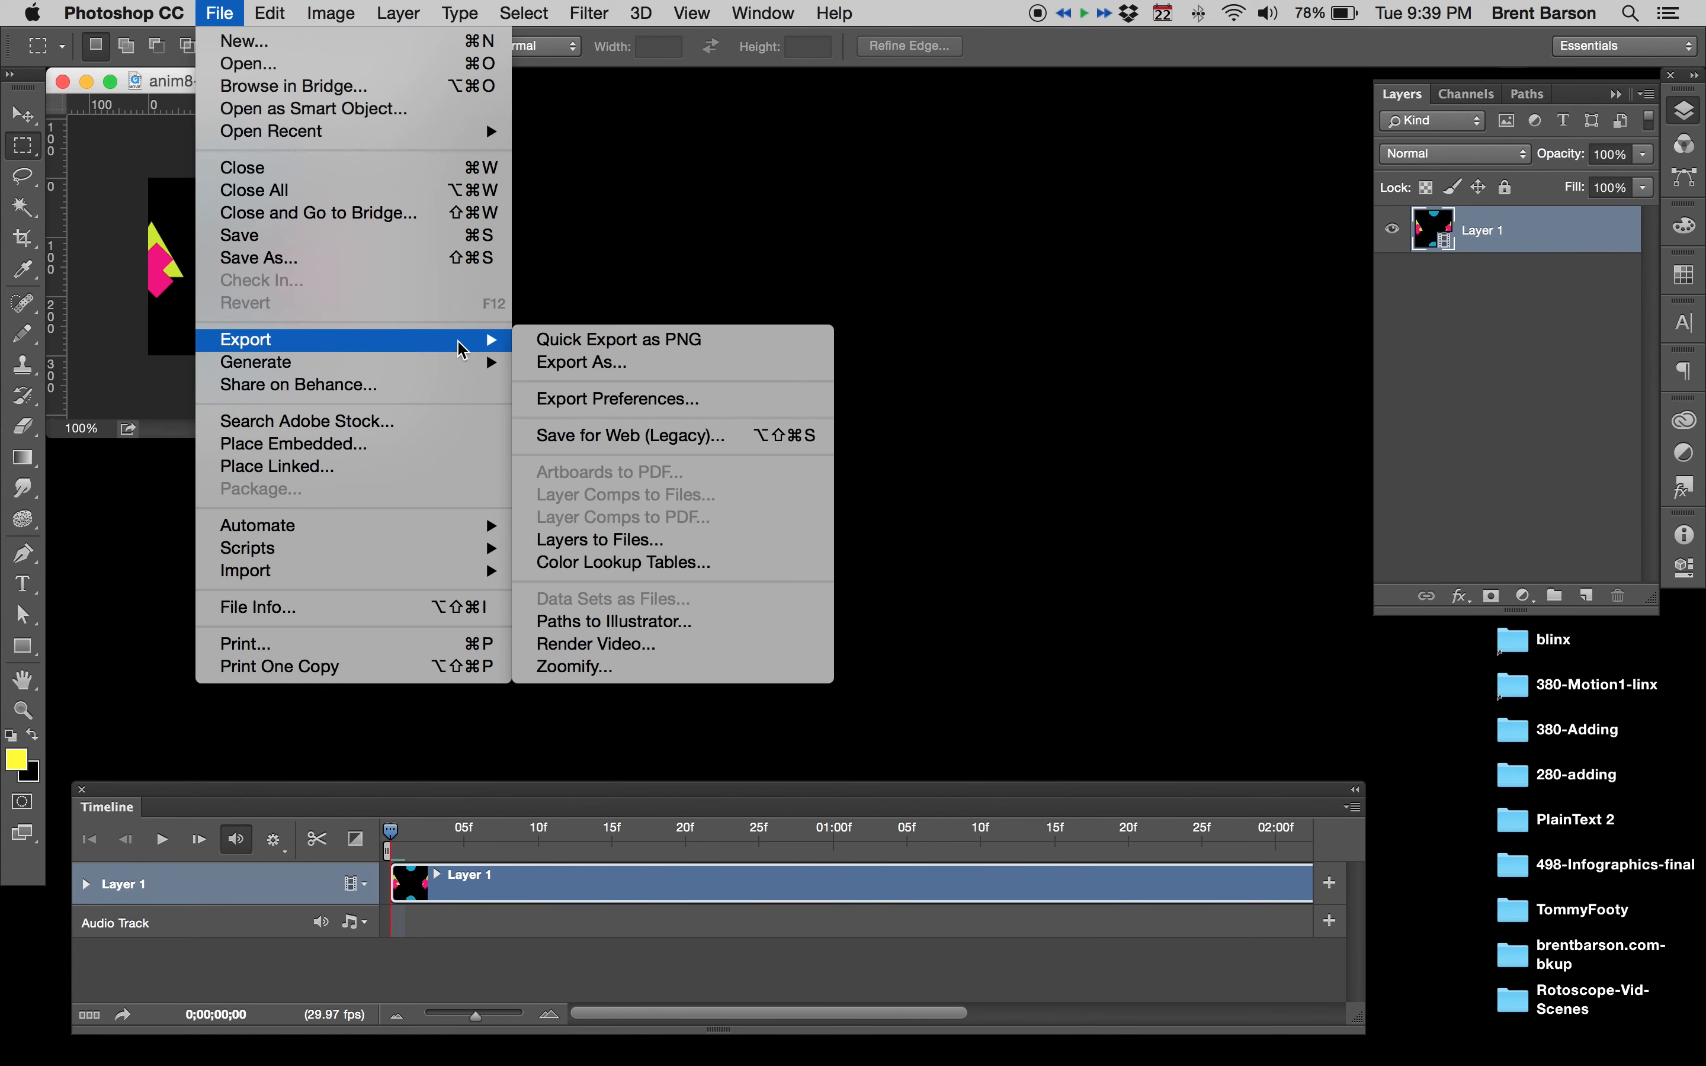
left_click(722, 443)
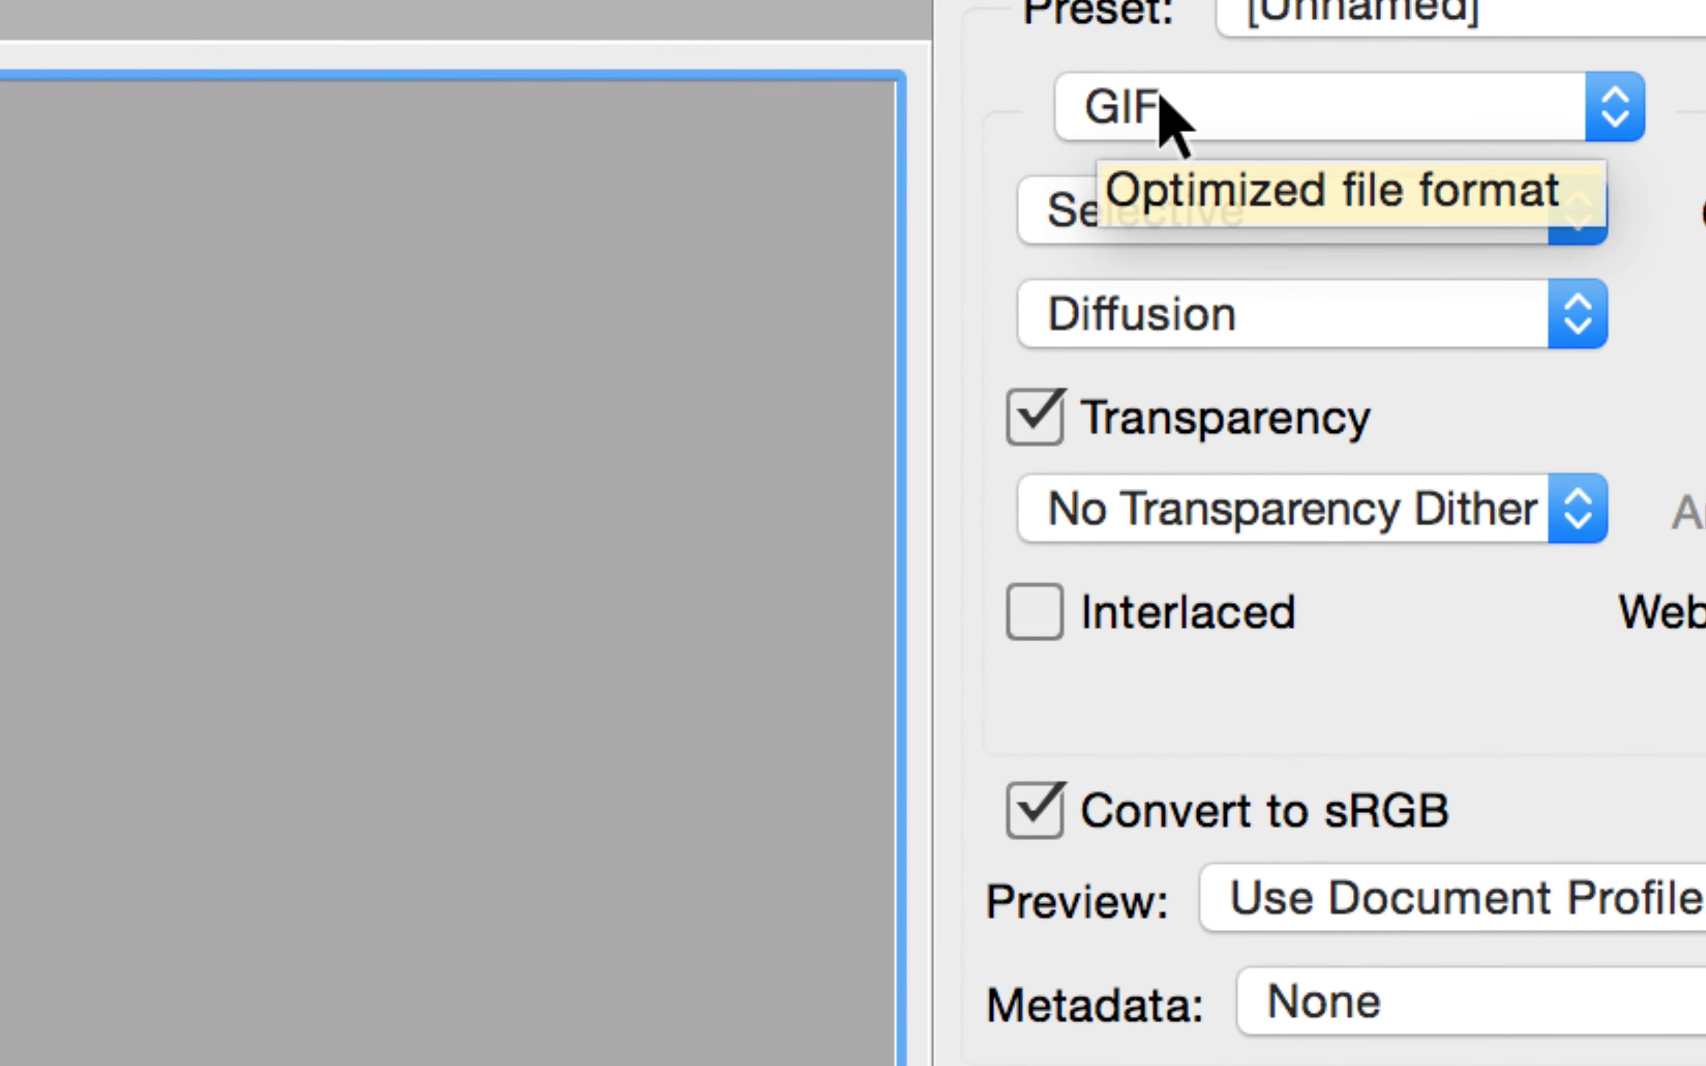
left_click(1153, 107)
left_click(1160, 110)
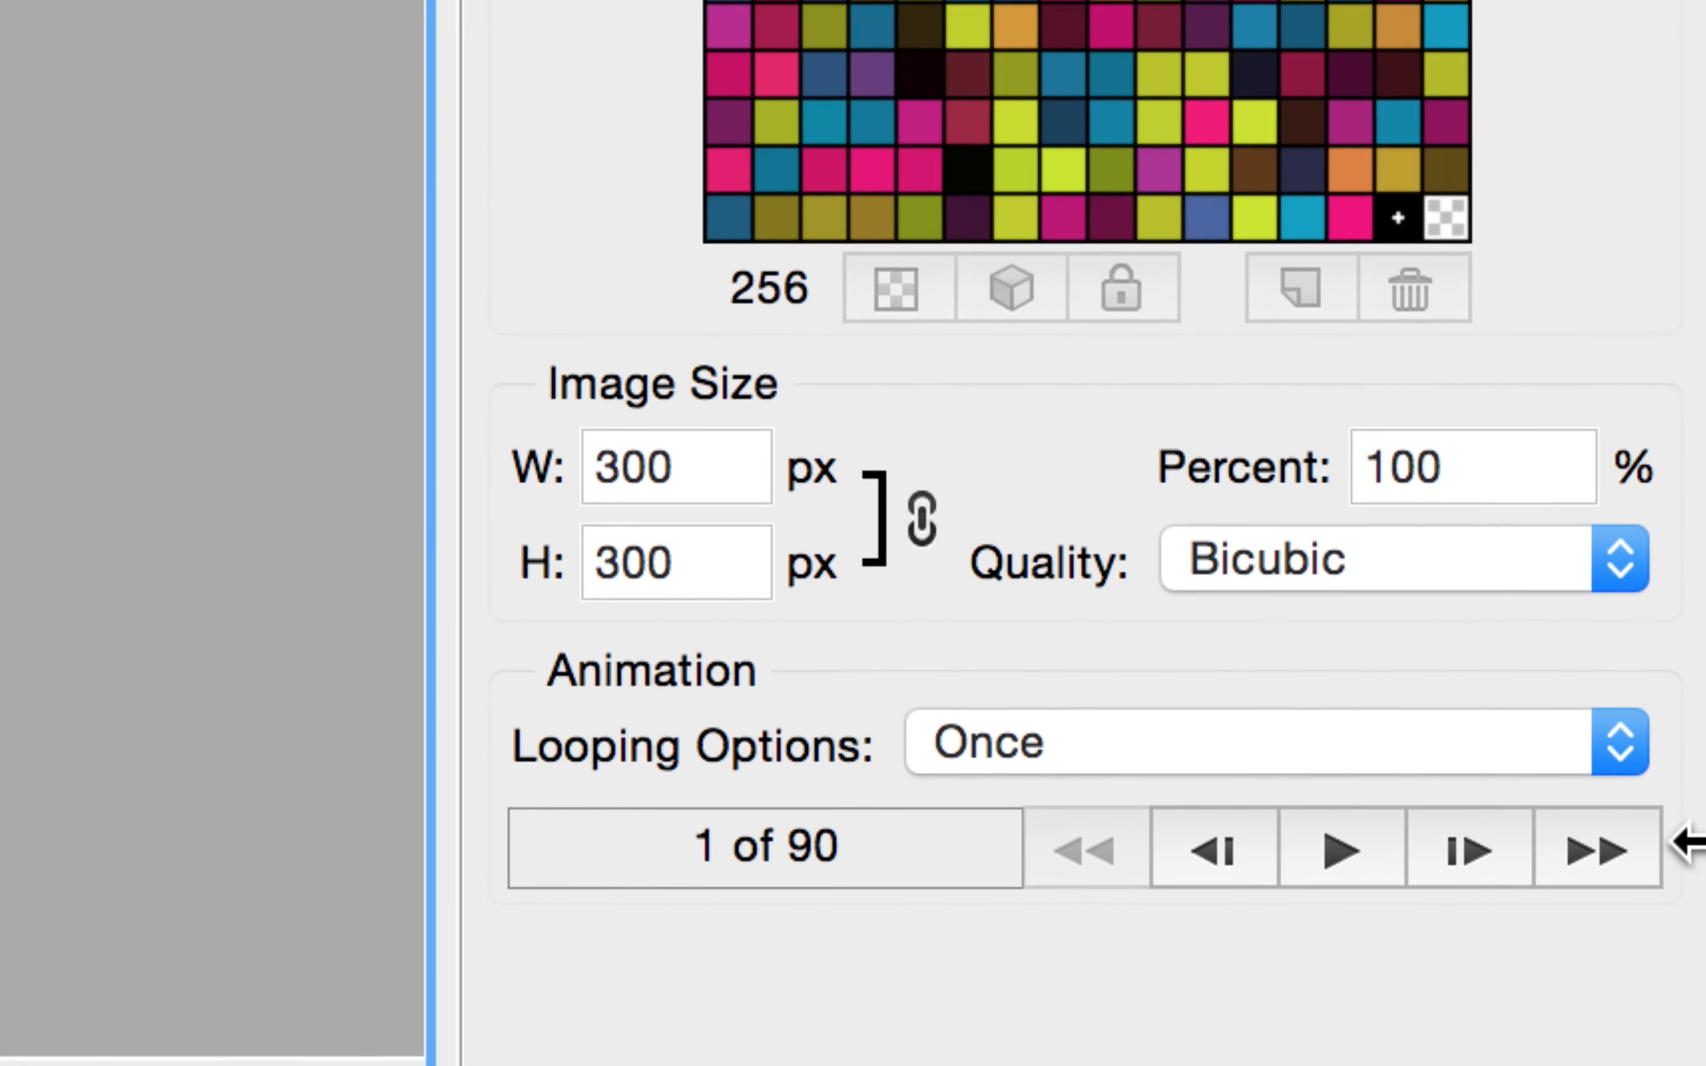
left_click(1089, 744)
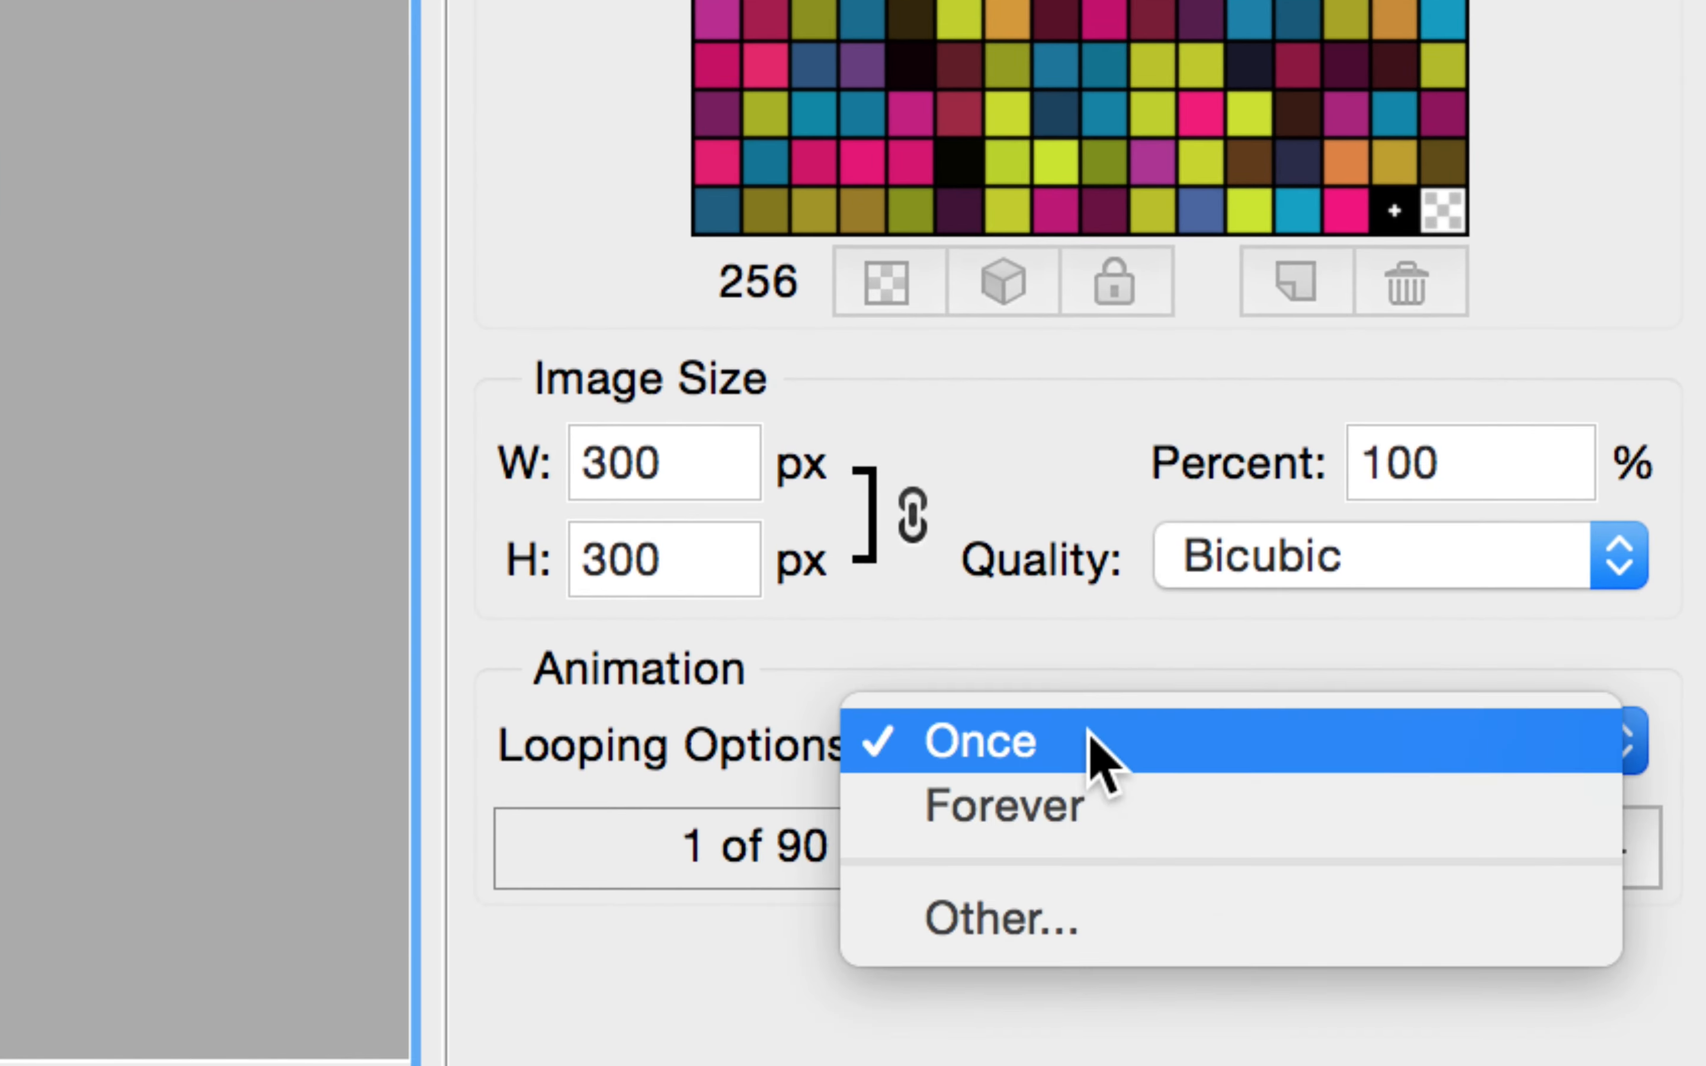
left_click(1039, 826)
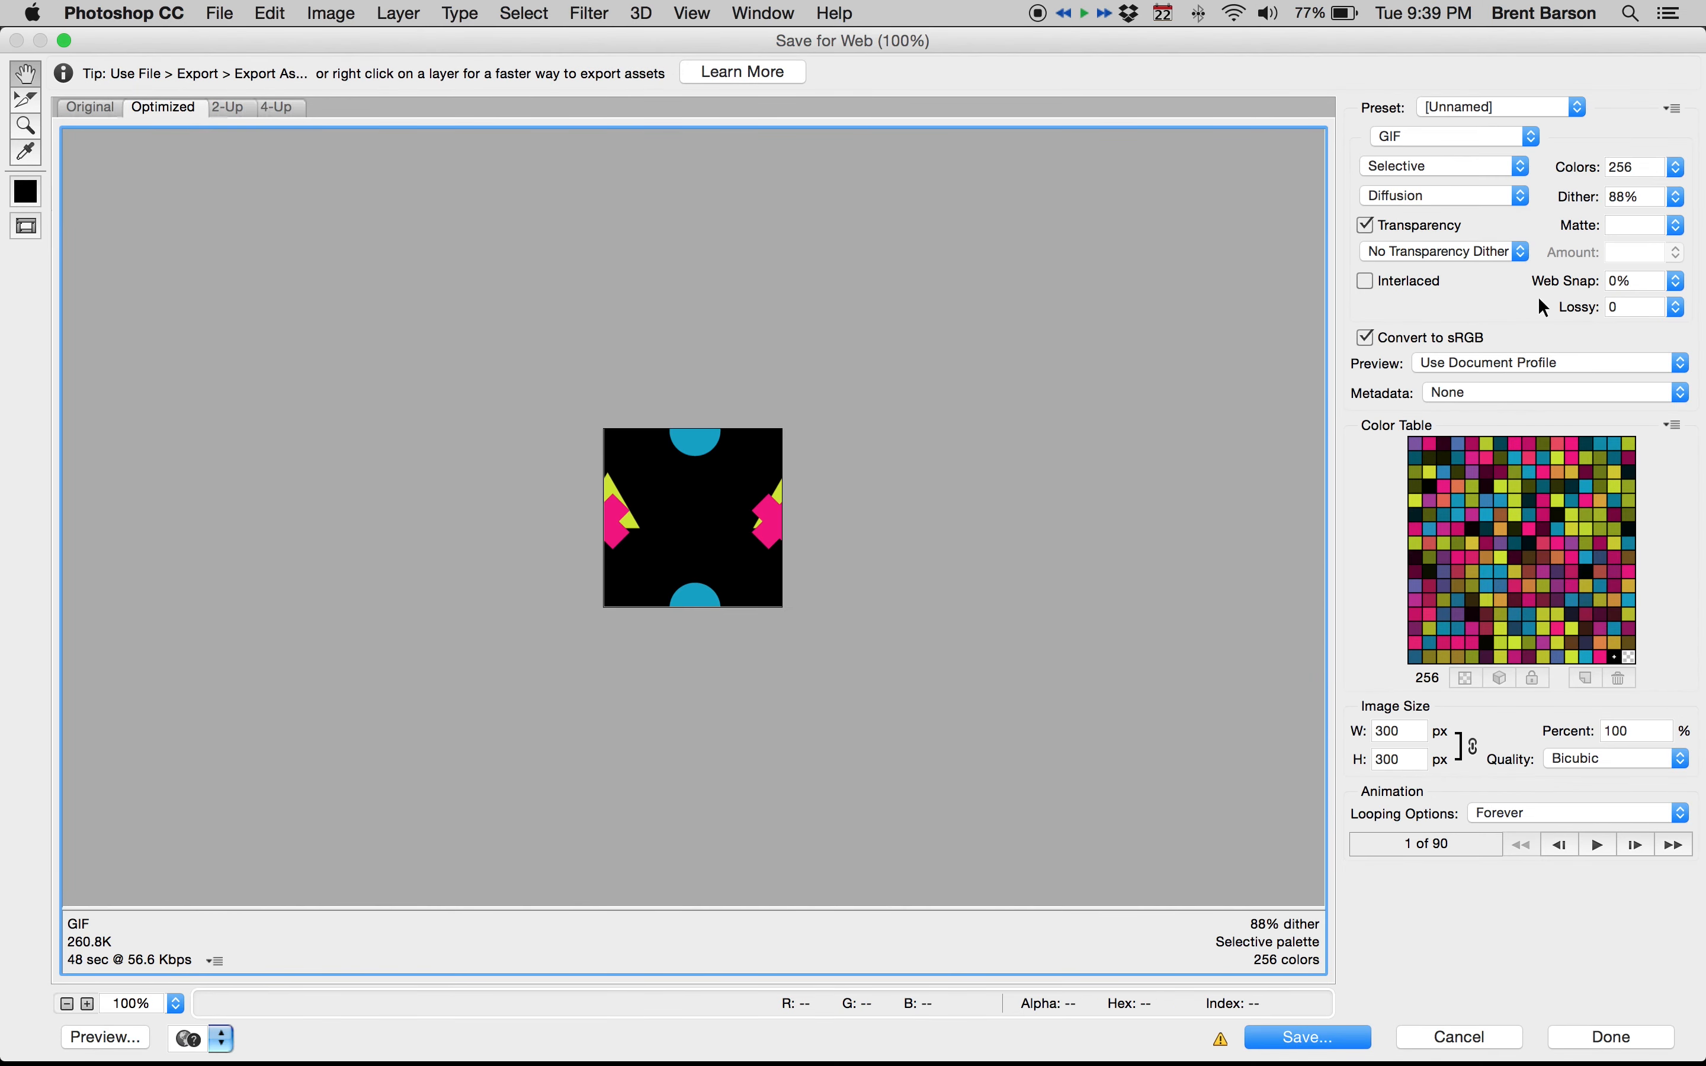
Step: Save the animation as anim8-pattern-tut.gif on the Desktop with Images Only format and quit Photoshop
left_click(1315, 1038)
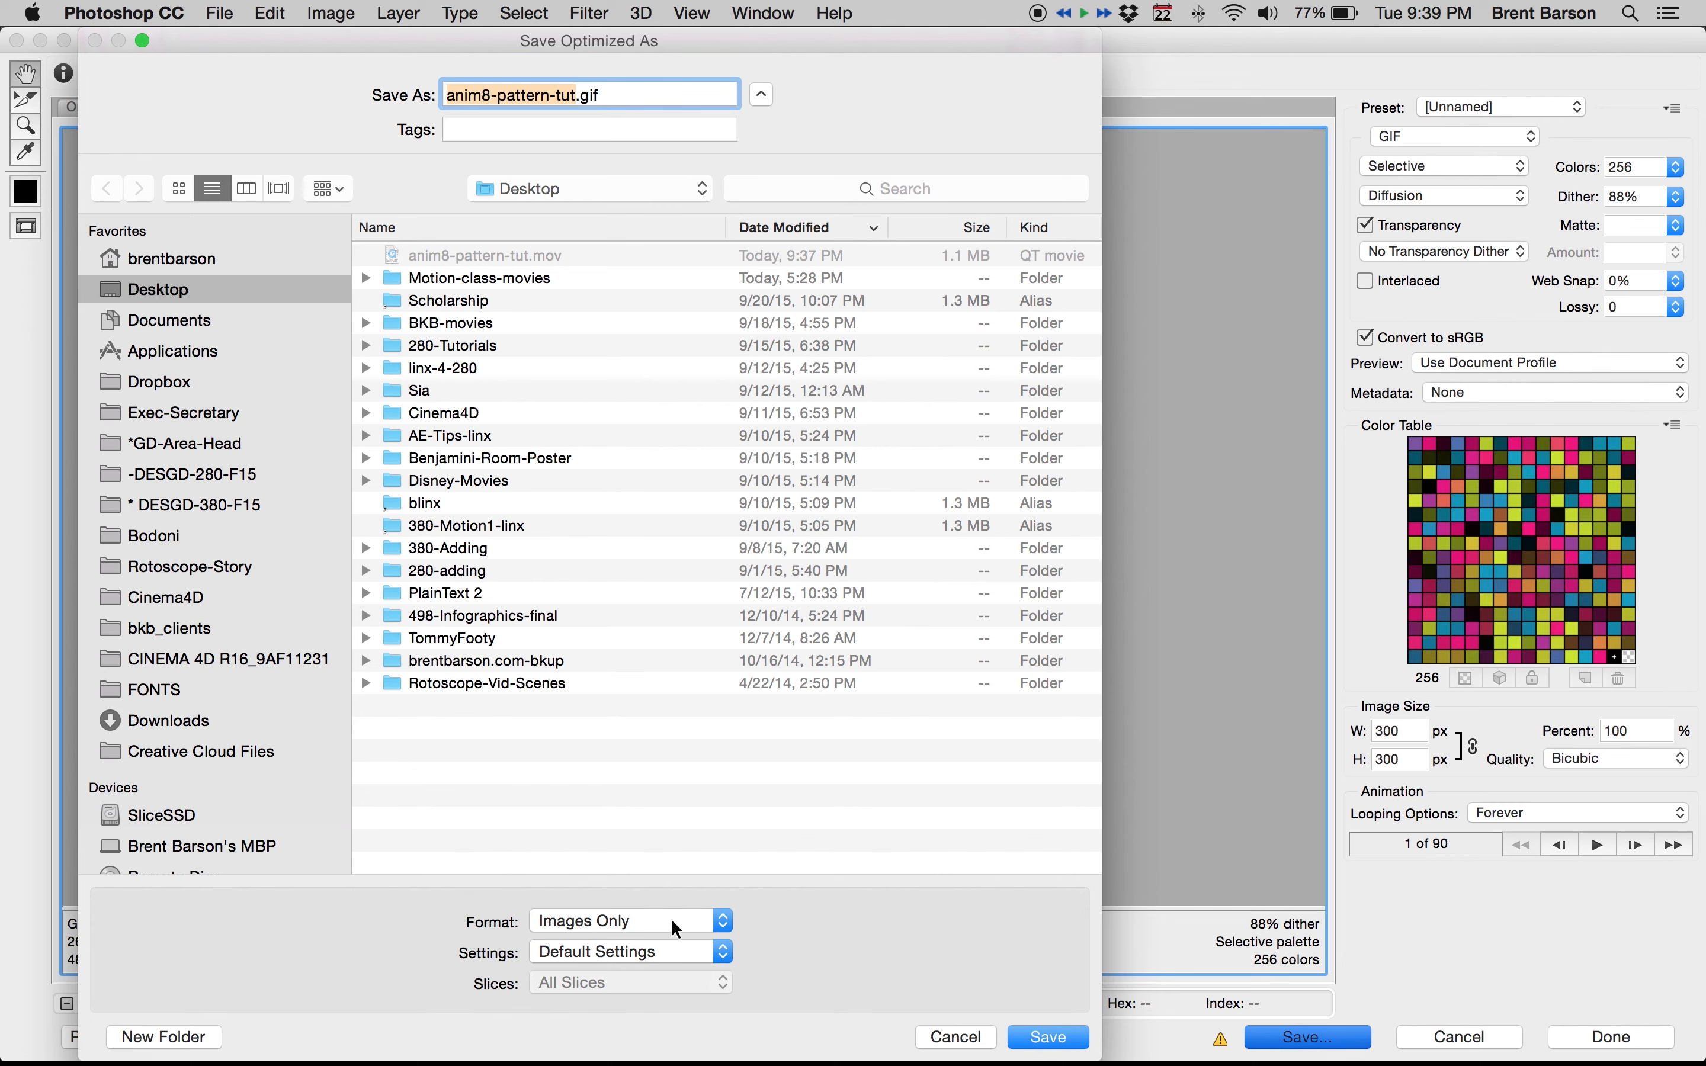
left_click(1049, 1031)
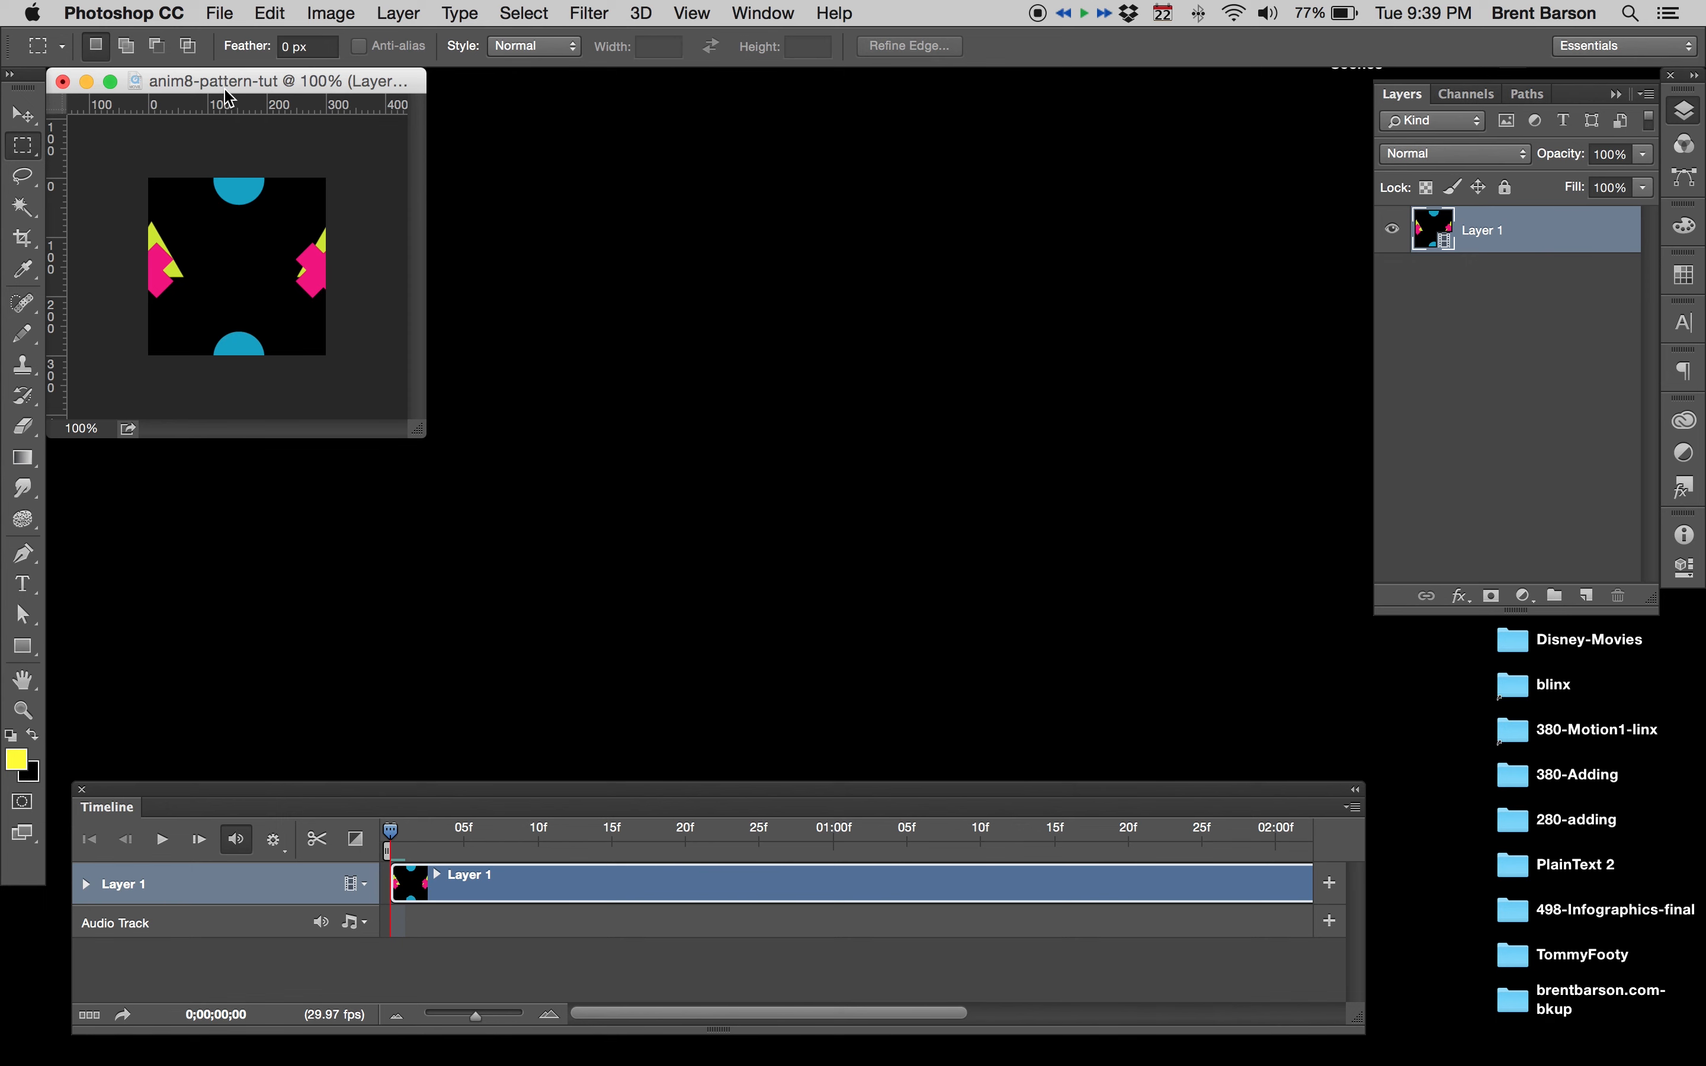
key("super+q")
left_click(790, 390)
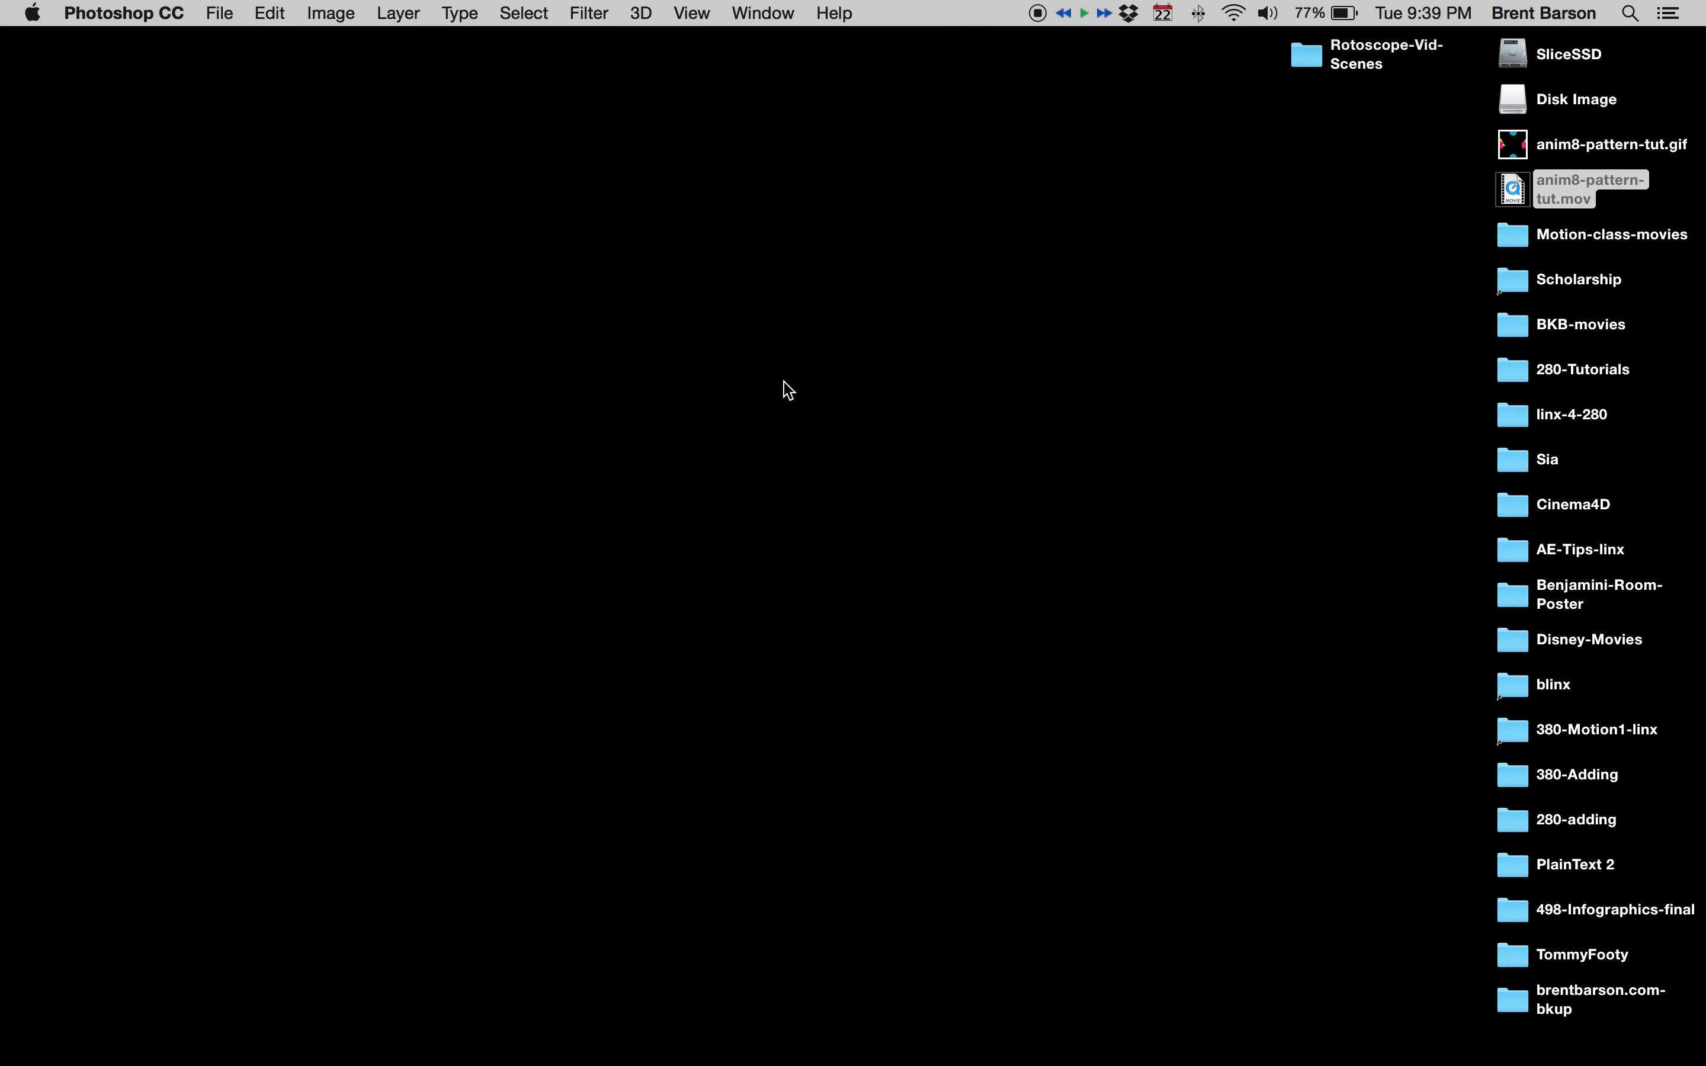
Step: Copy index.html from the -DESGD-280-F15 folder to the Desktop and close the folder window
left_click(1258, 244)
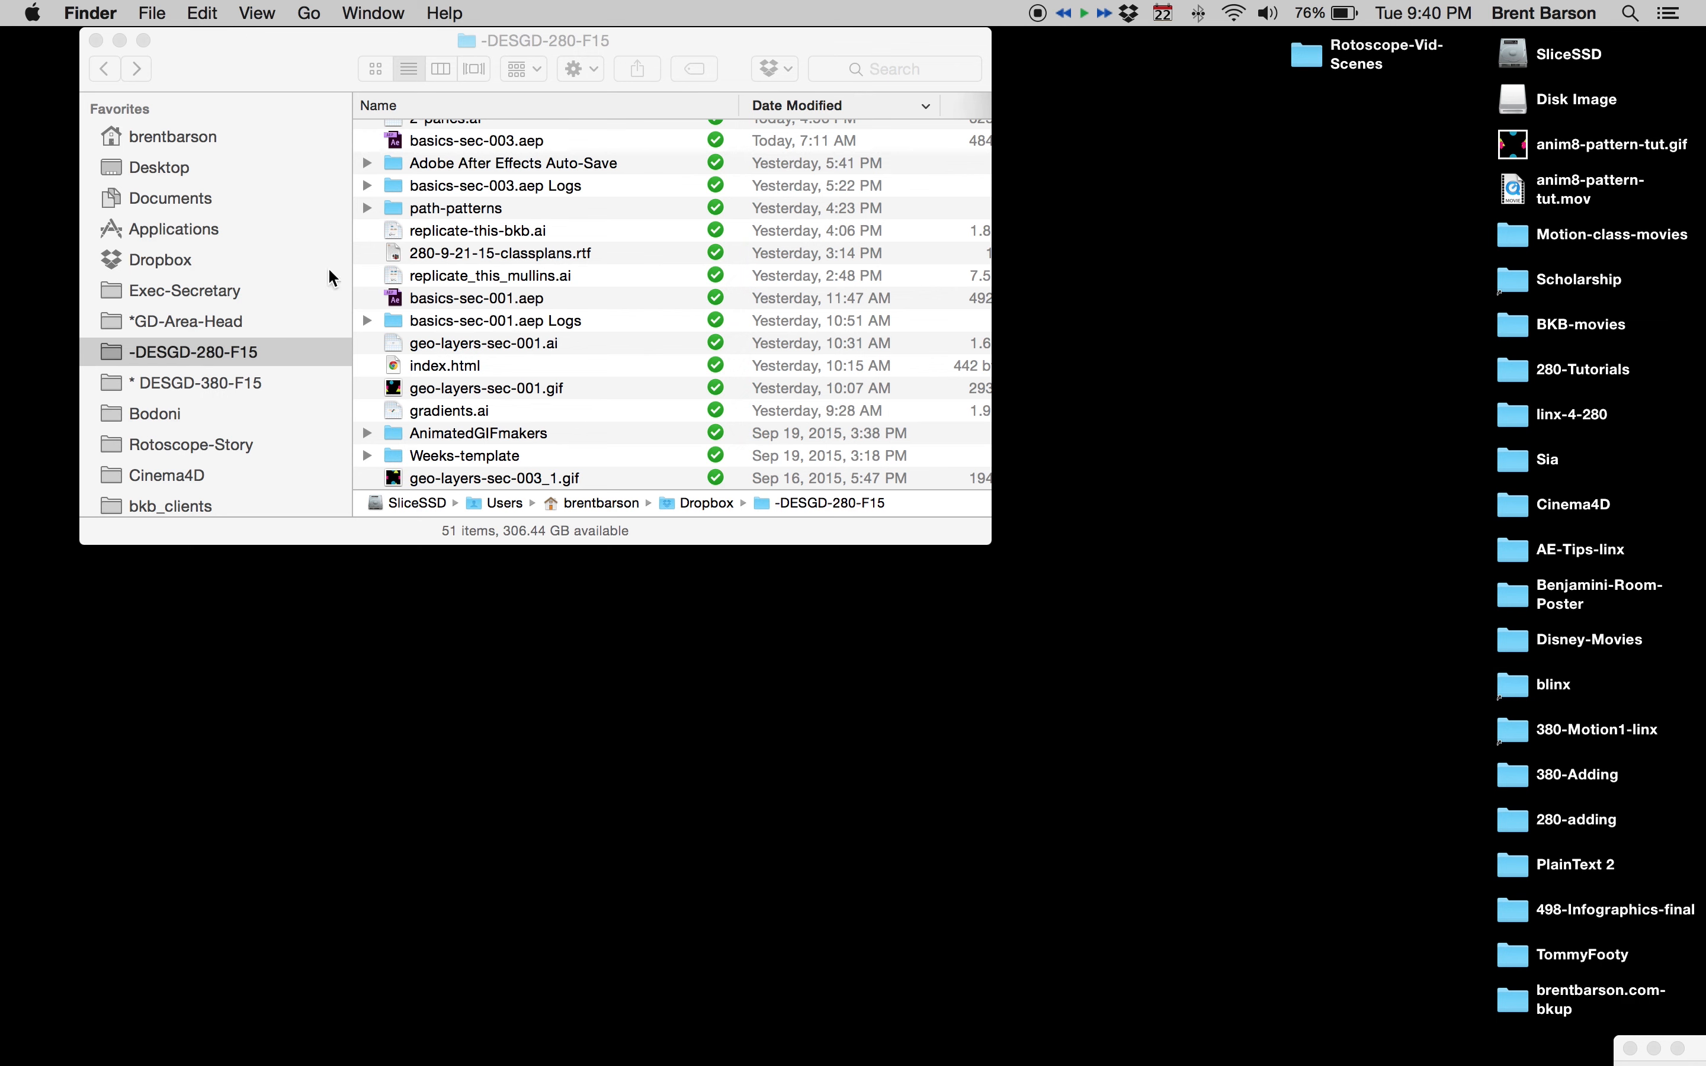
left_click(452, 370)
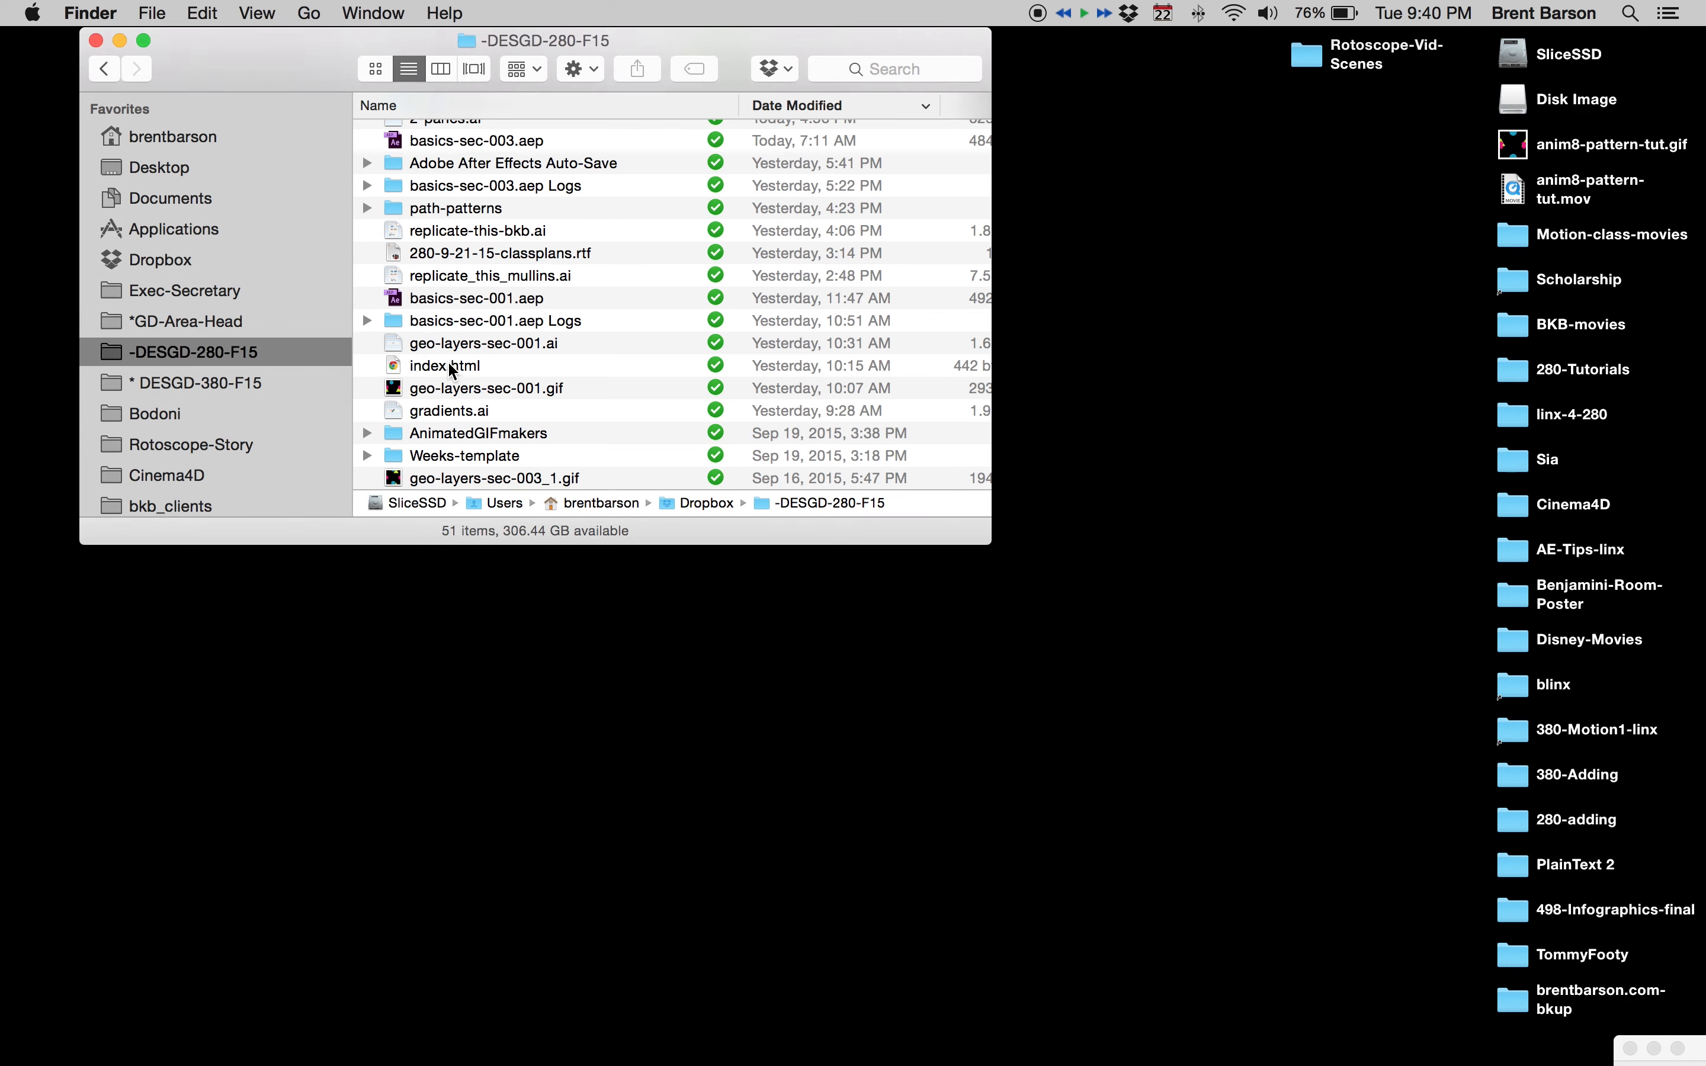
left_click(441, 366)
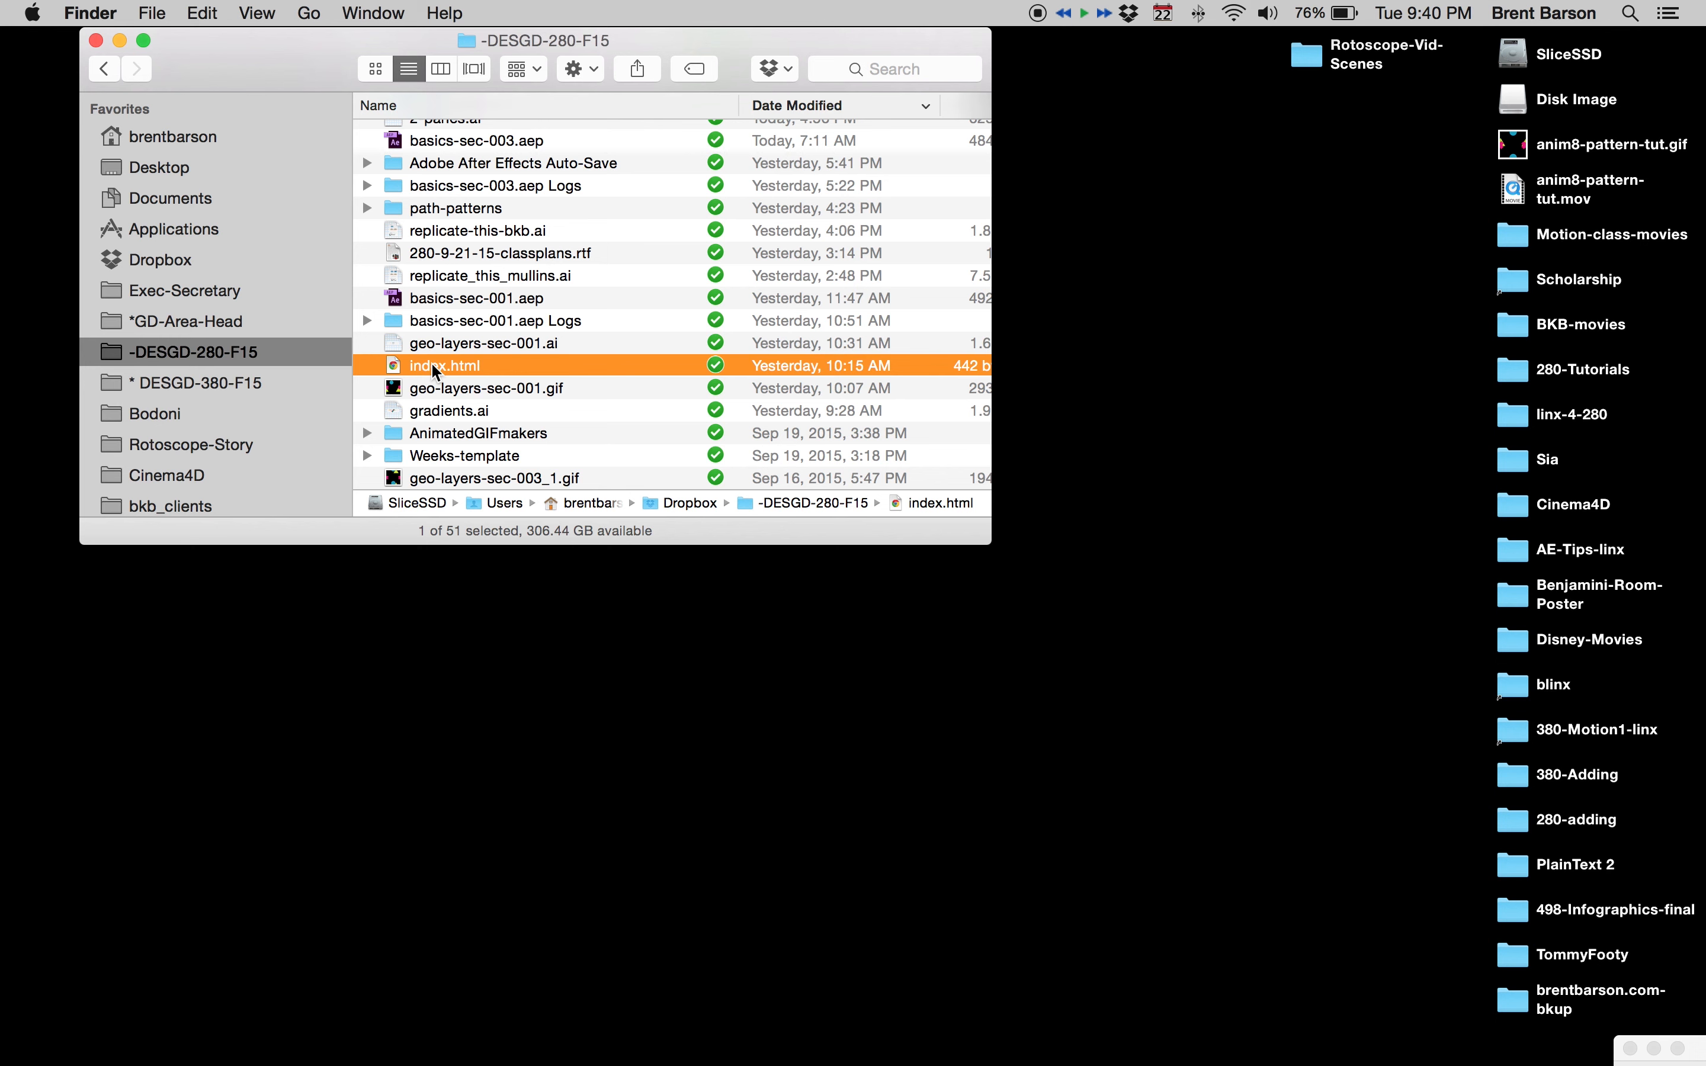
left_click_drag(467, 544, 476, 722)
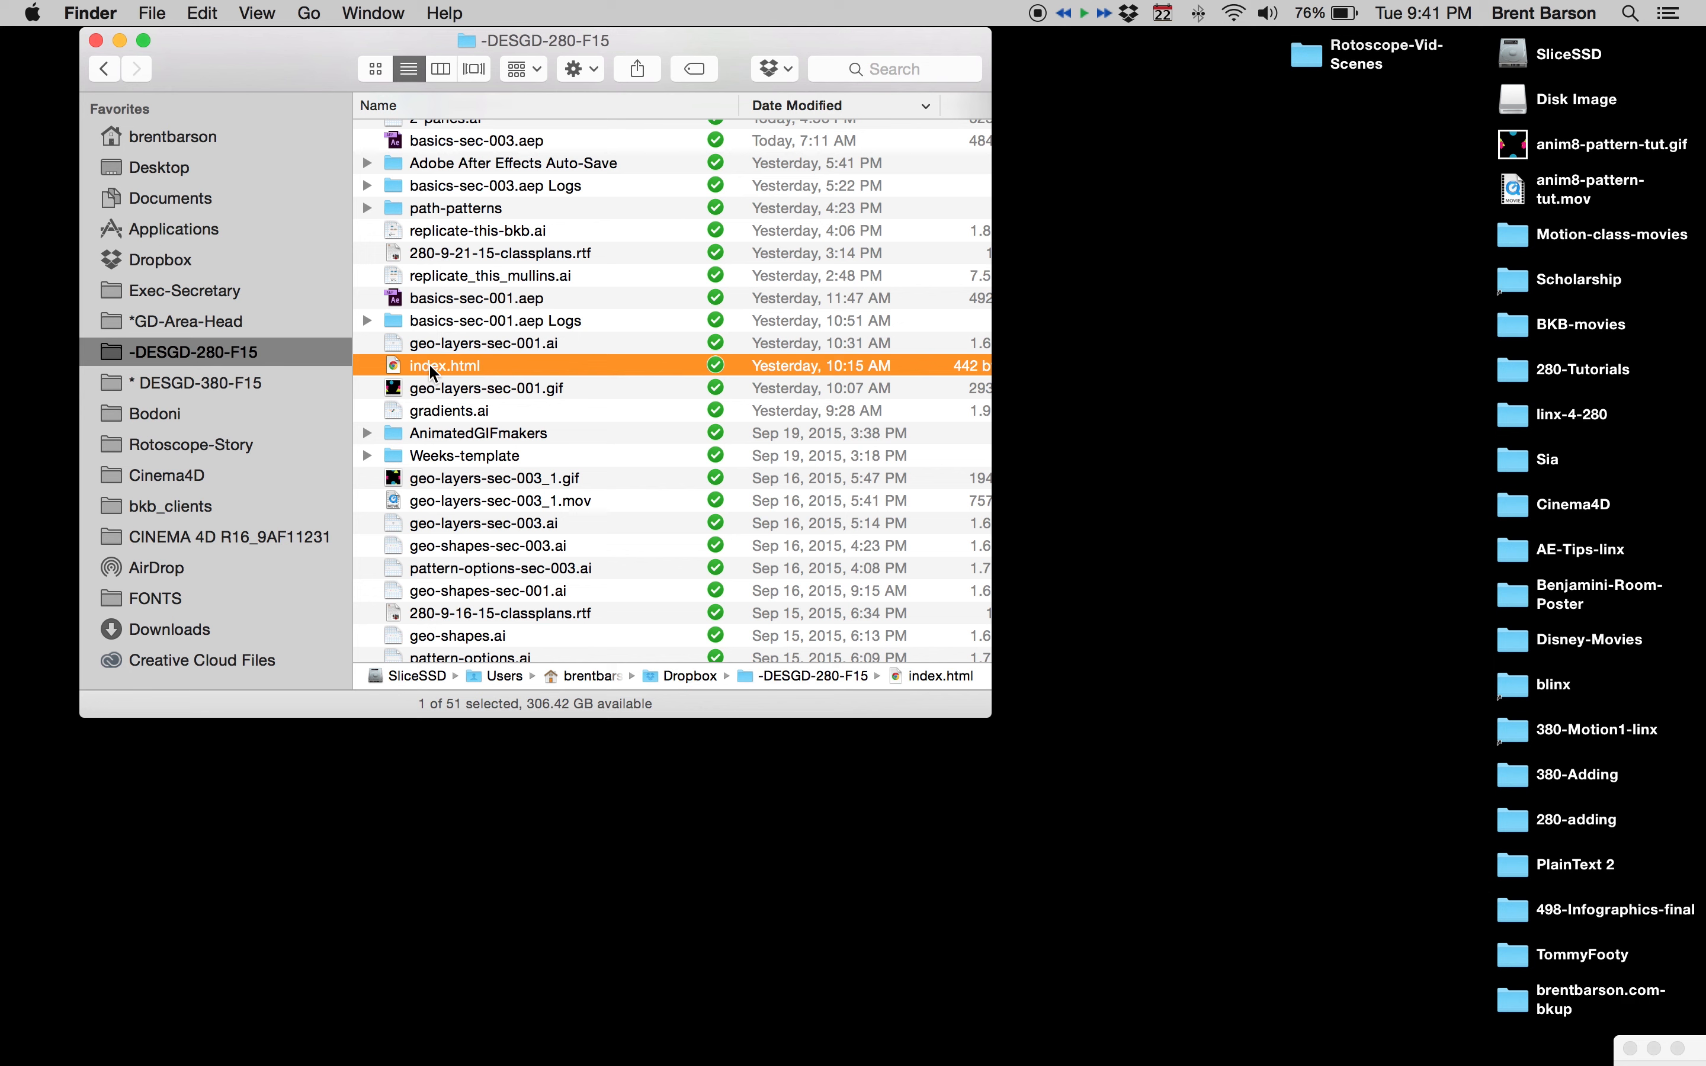
left_click_drag(430, 364, 1421, 157)
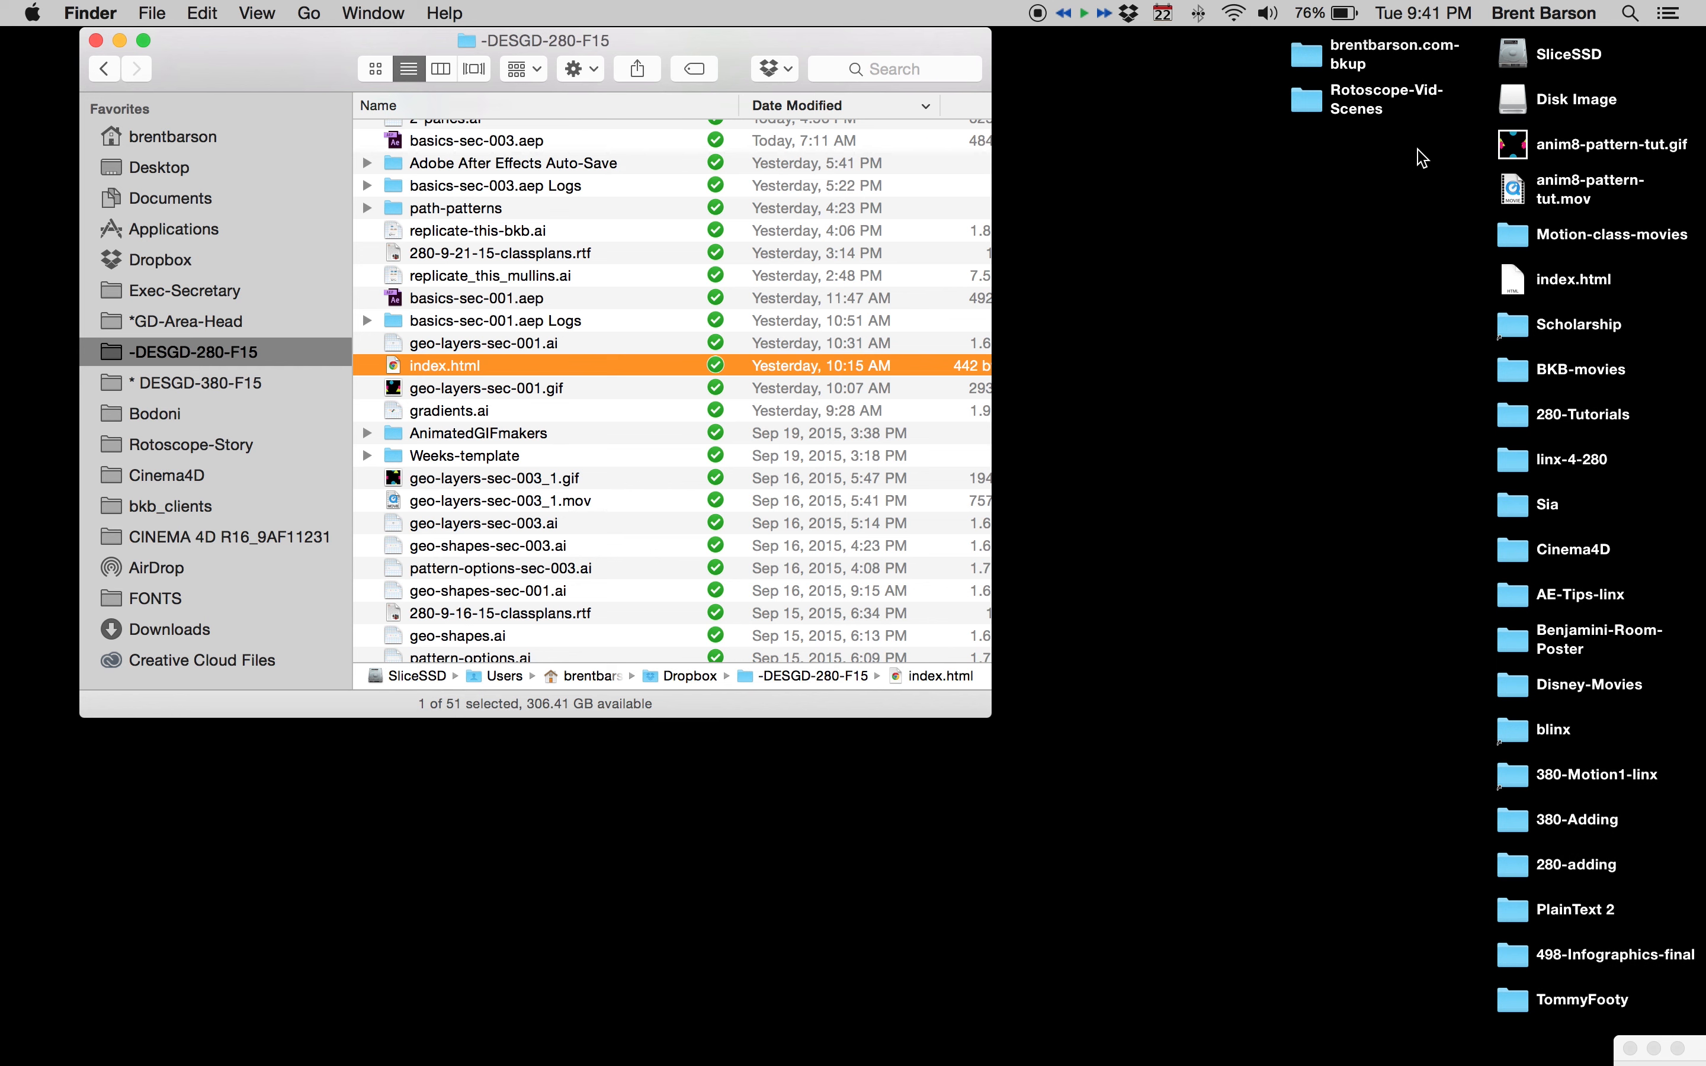
left_click(96, 40)
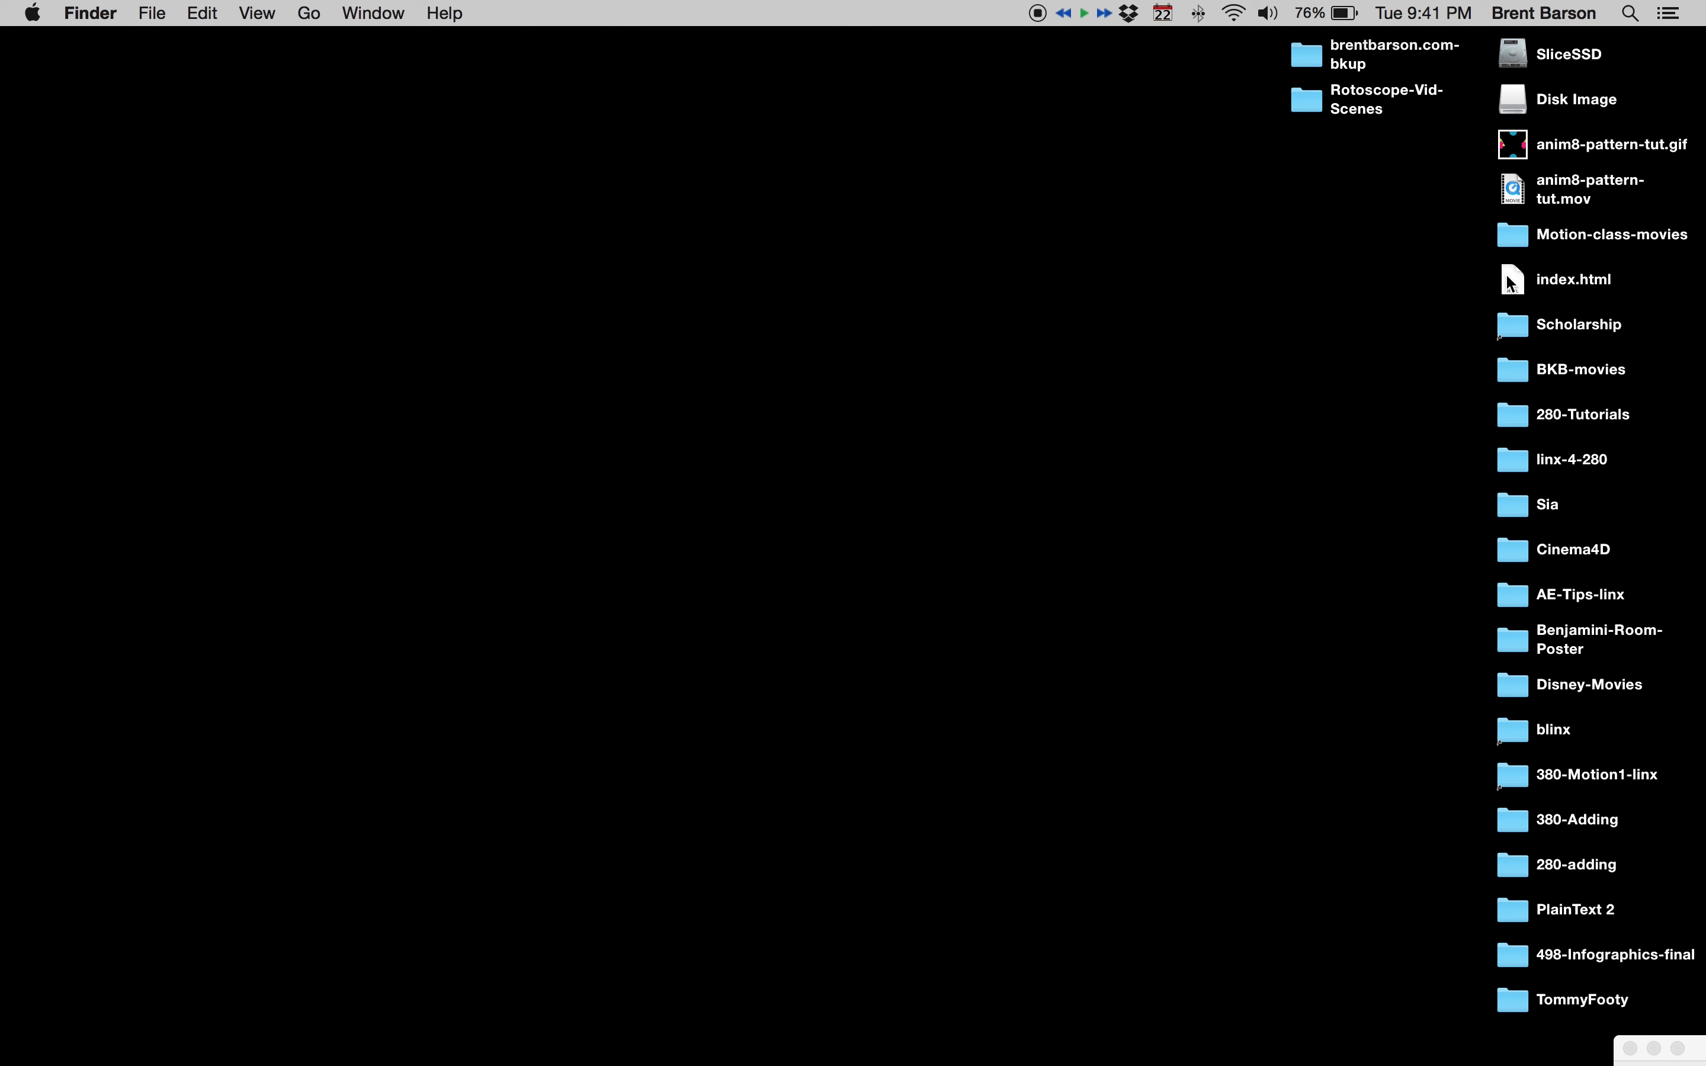
Step: Open the Desktop copy of index.html in Dreamweaver
left_click_drag(1511, 282, 993, 1044)
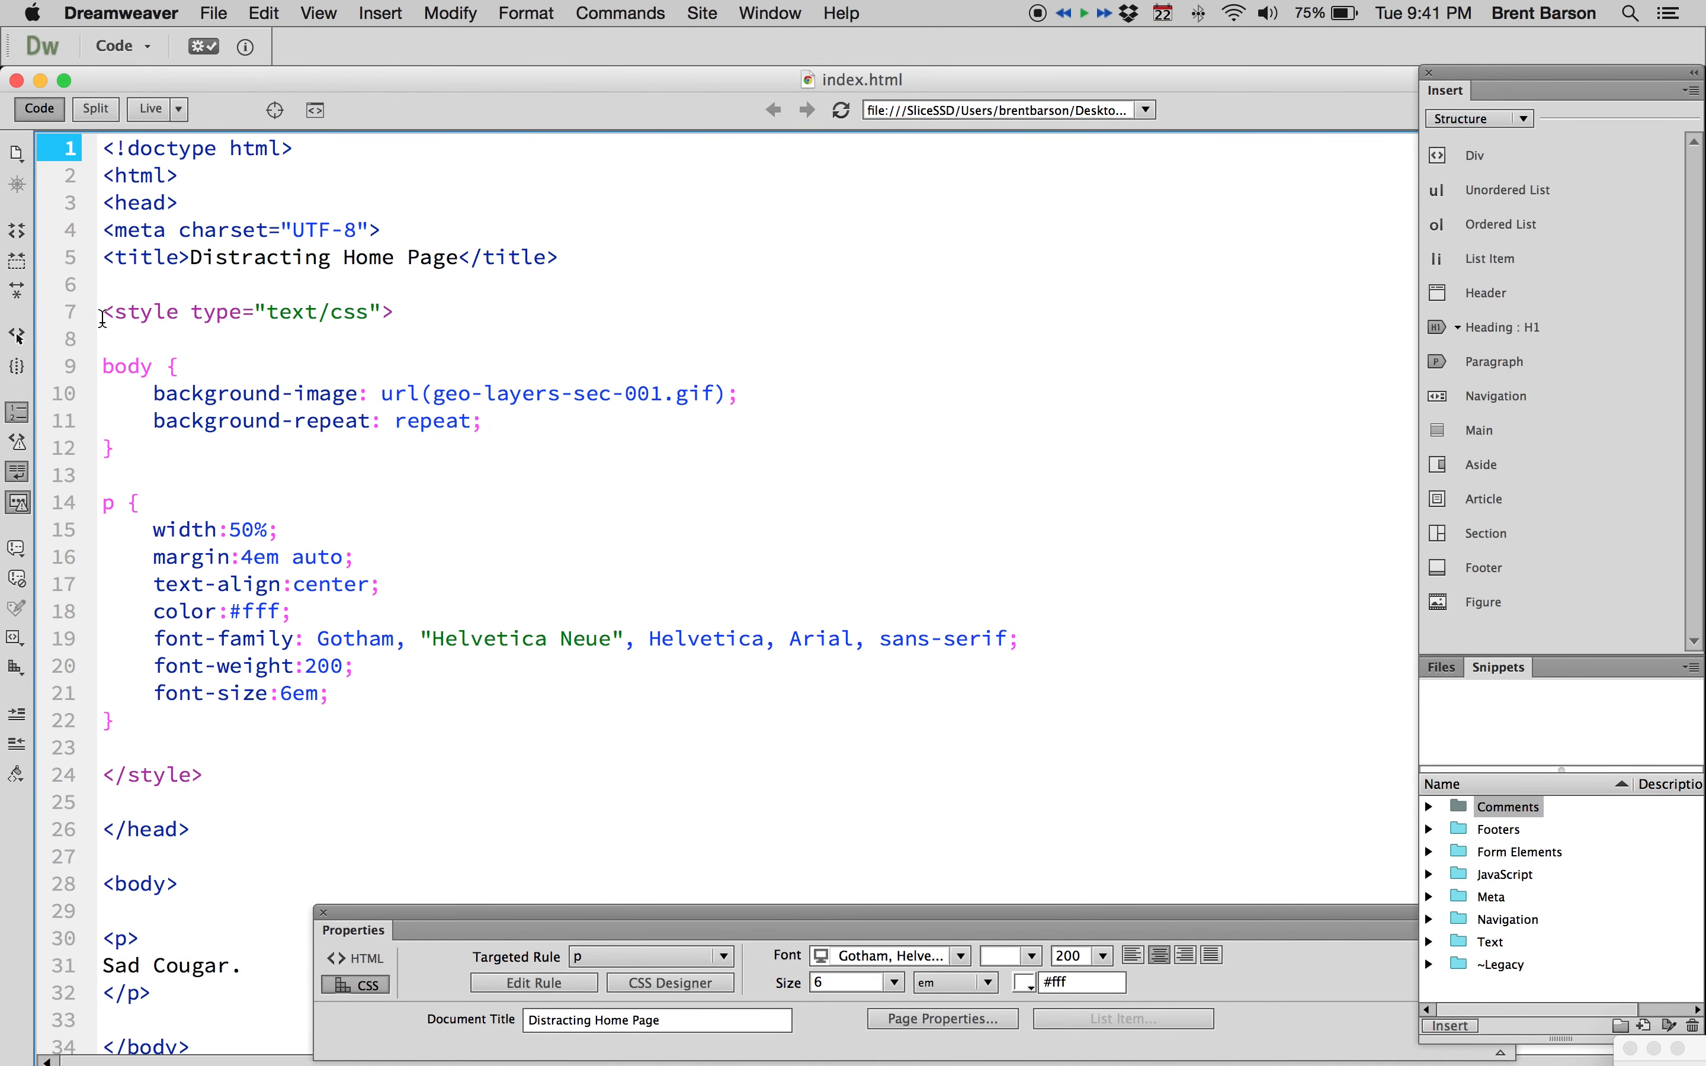
left_click_drag(104, 318, 469, 774)
left_click(613, 263)
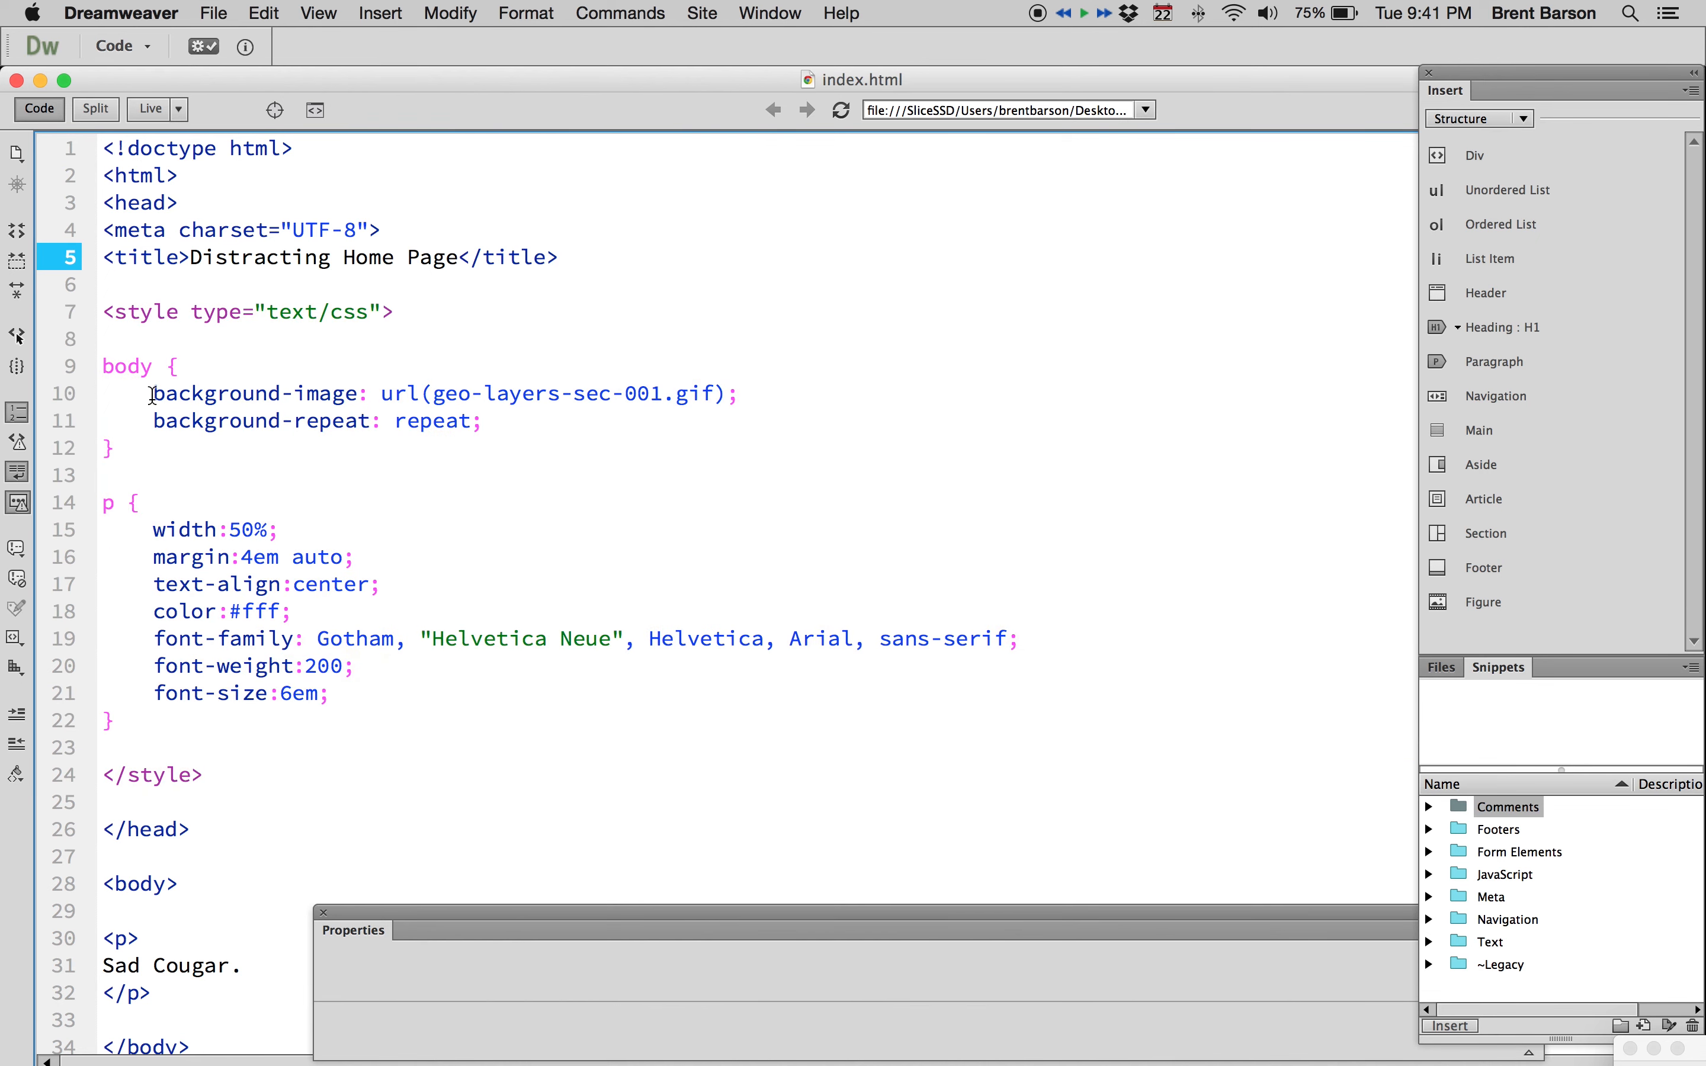
left_click_drag(153, 395, 746, 395)
key("Down")
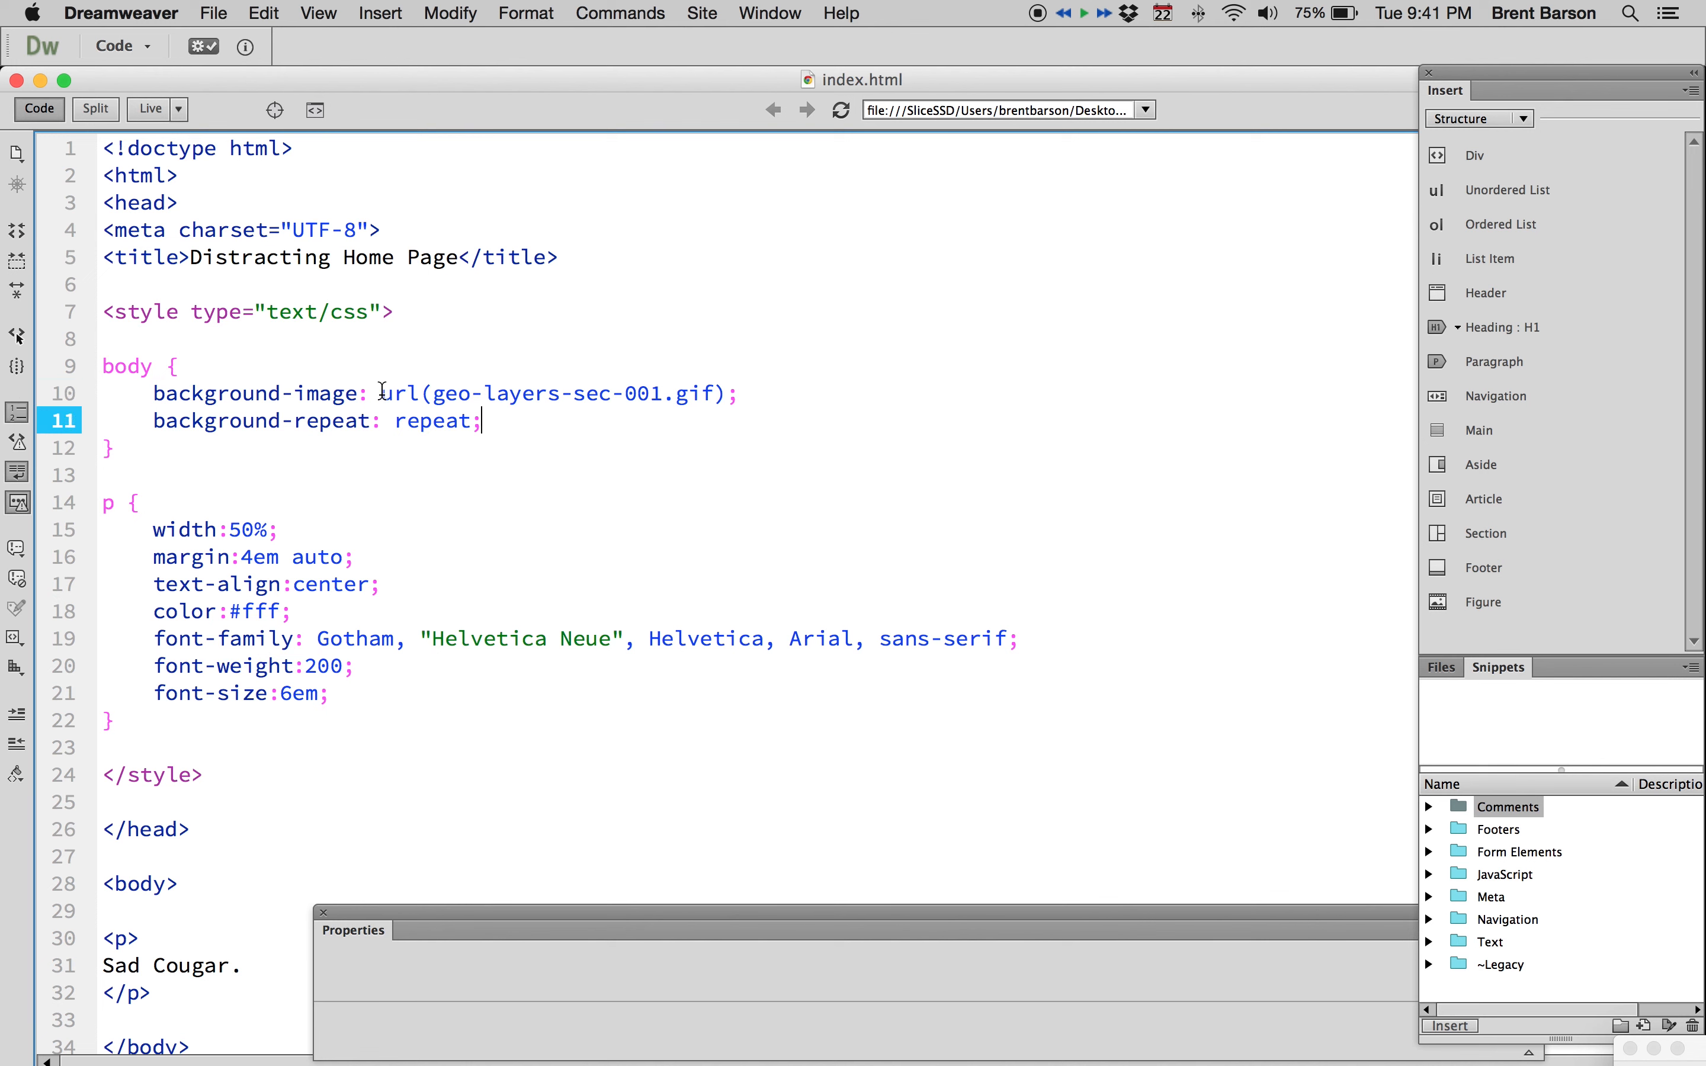
Step: Replace the image file name in the body's background-image rule with anim8-pattern-tut.gif, copied from the GIF's name on the Desktop
left_click_drag(434, 392, 710, 393)
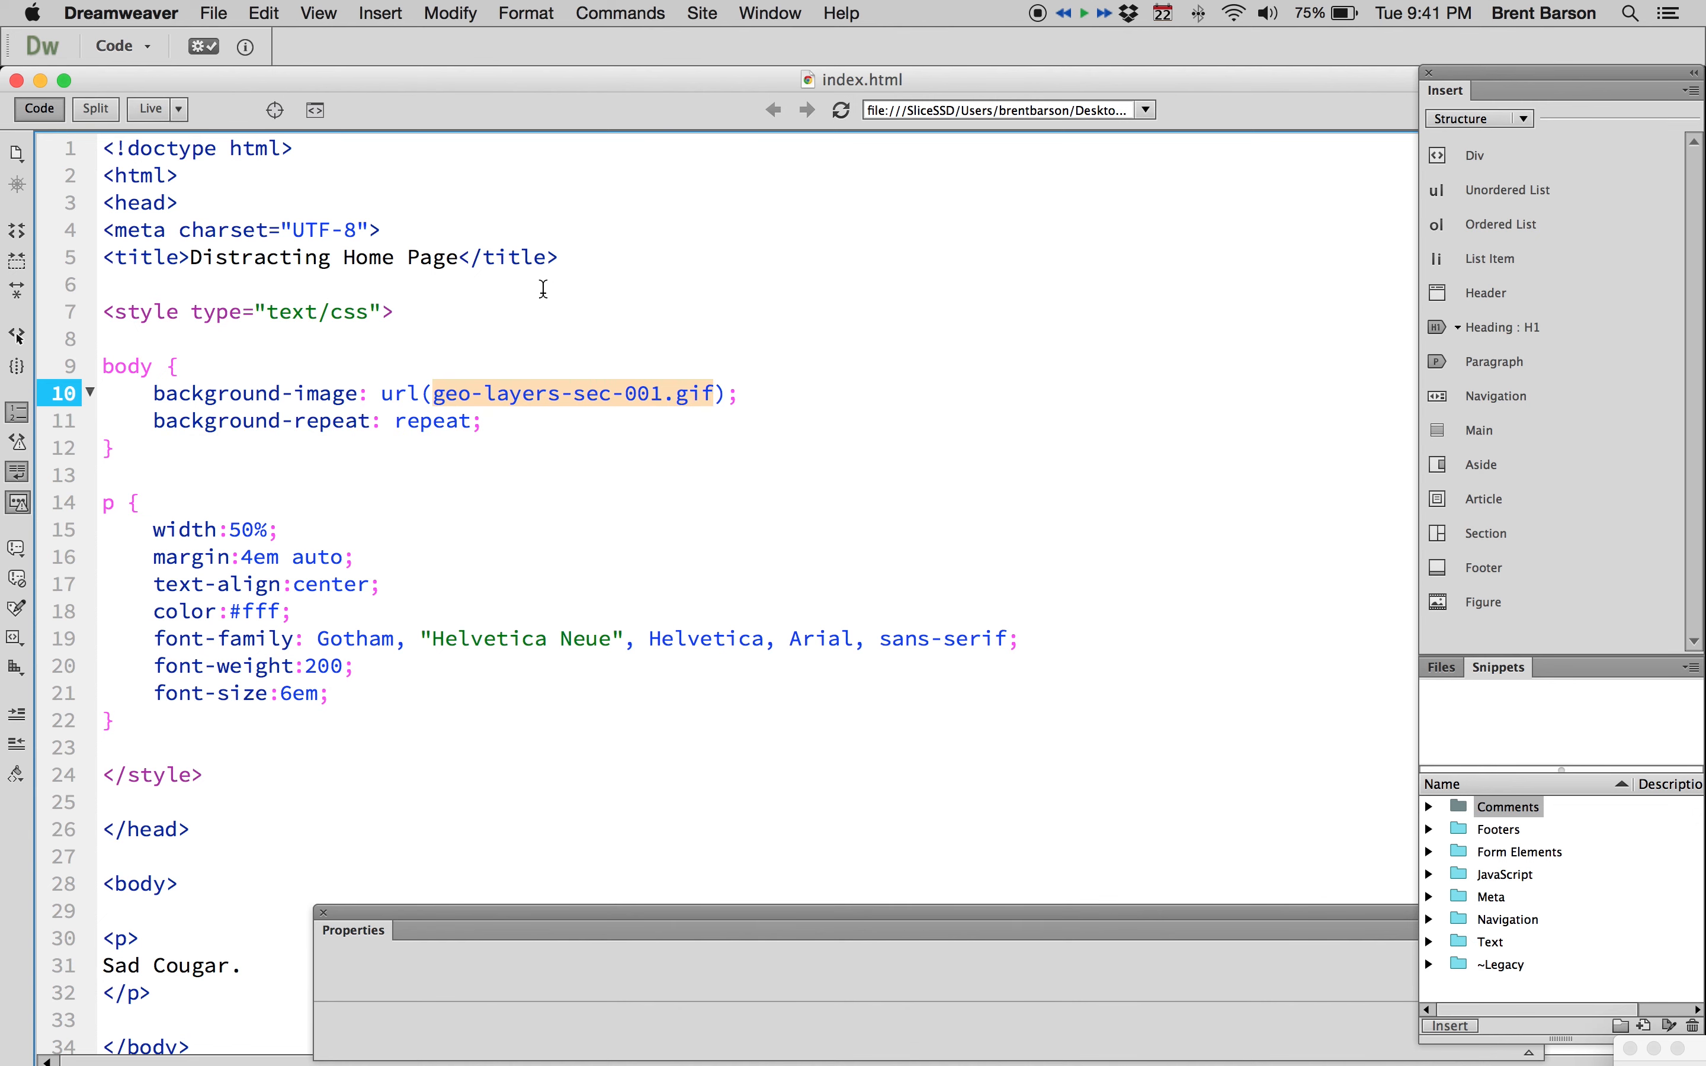
key("F11")
left_click(1602, 148)
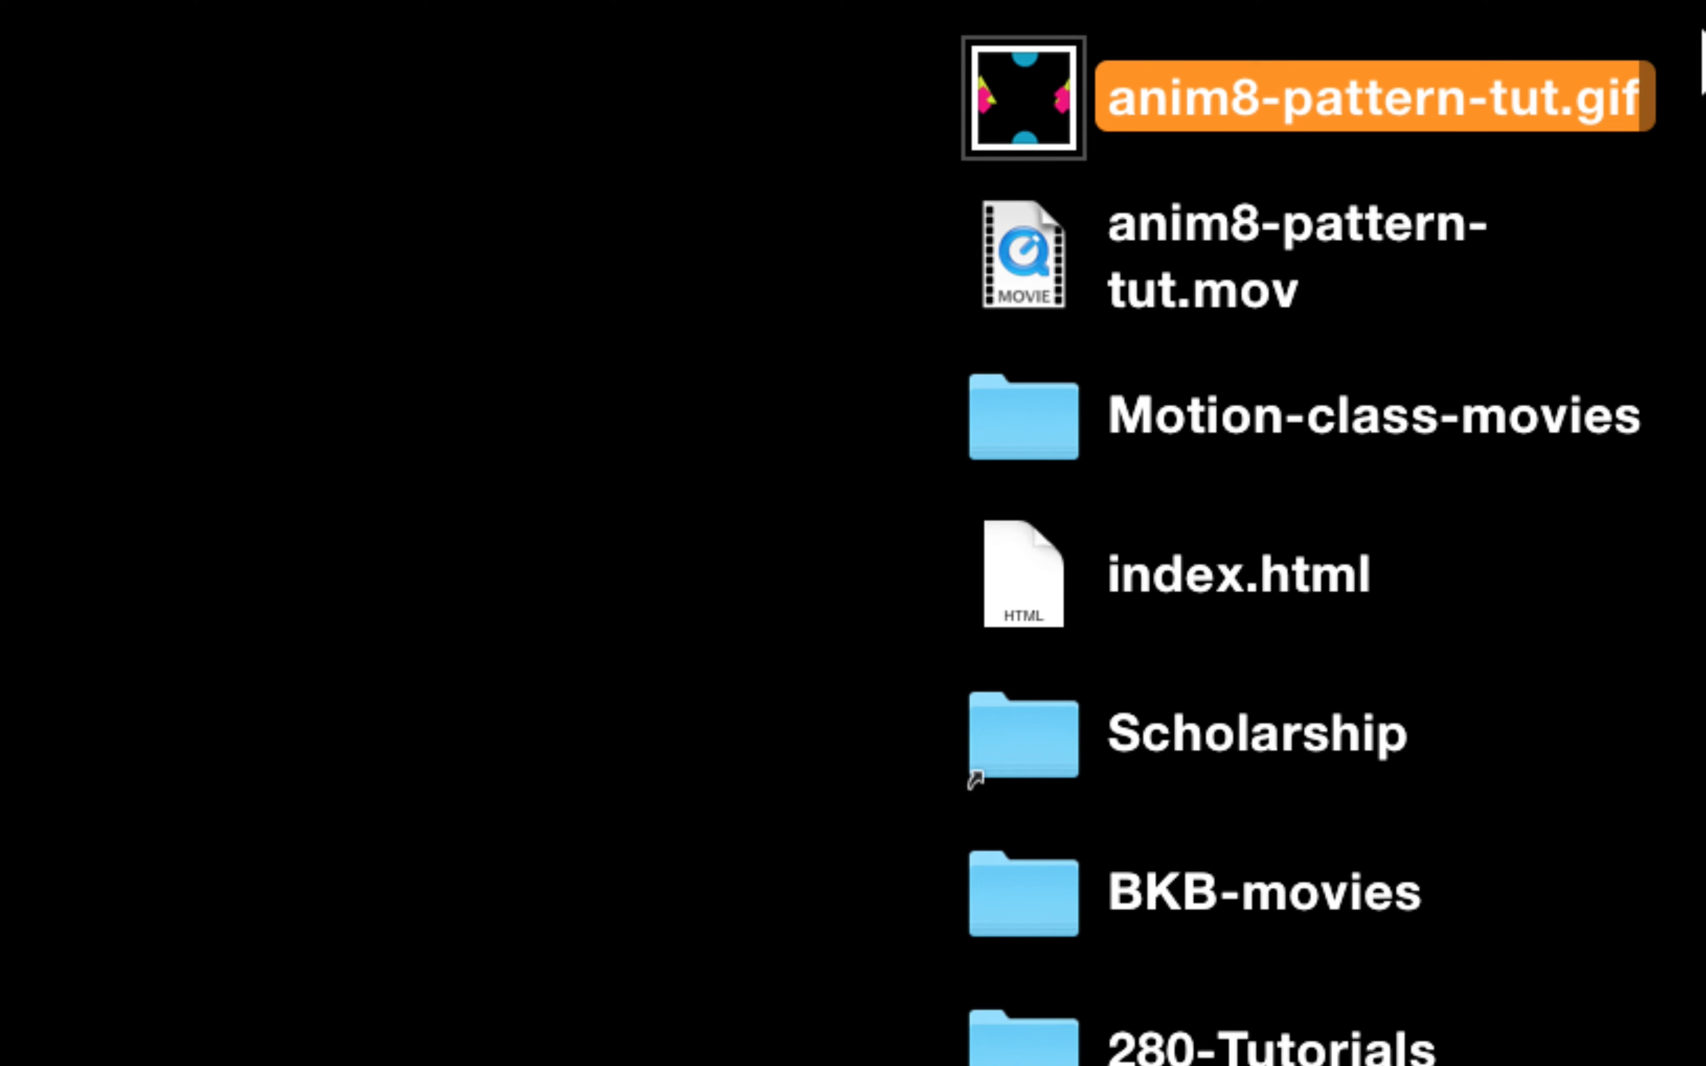
key("Return")
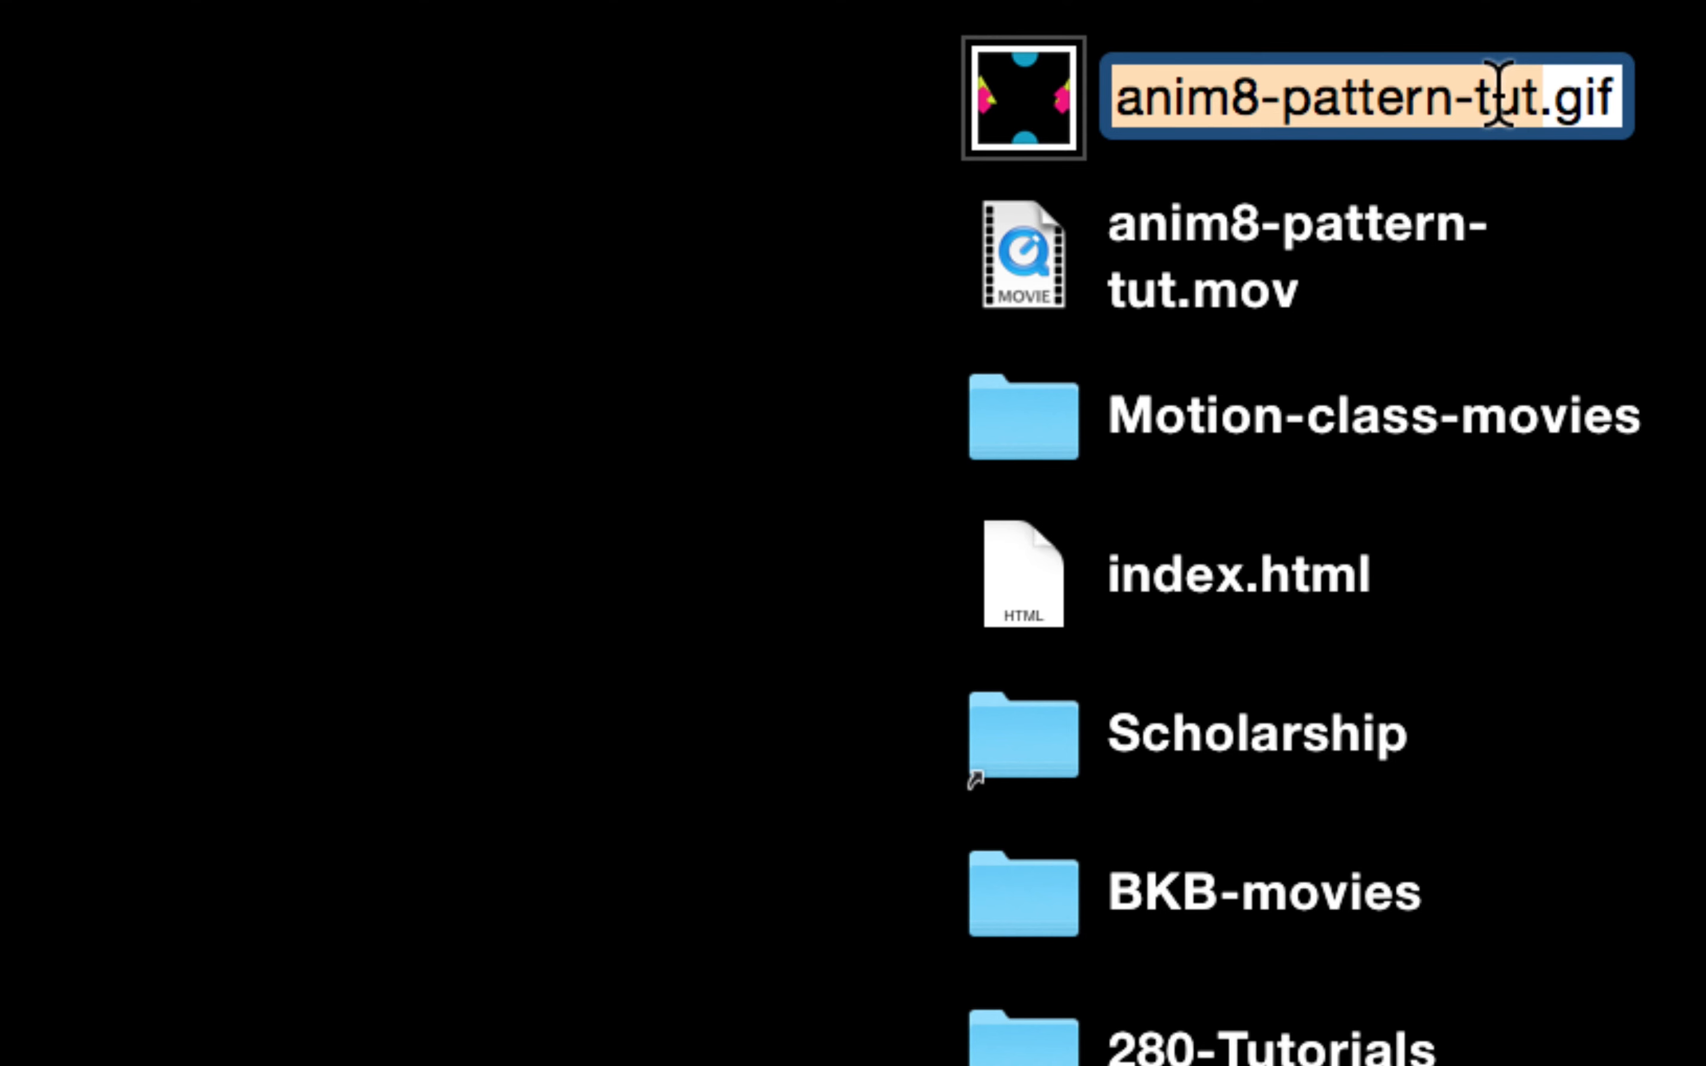
key("super+a")
key("super+c")
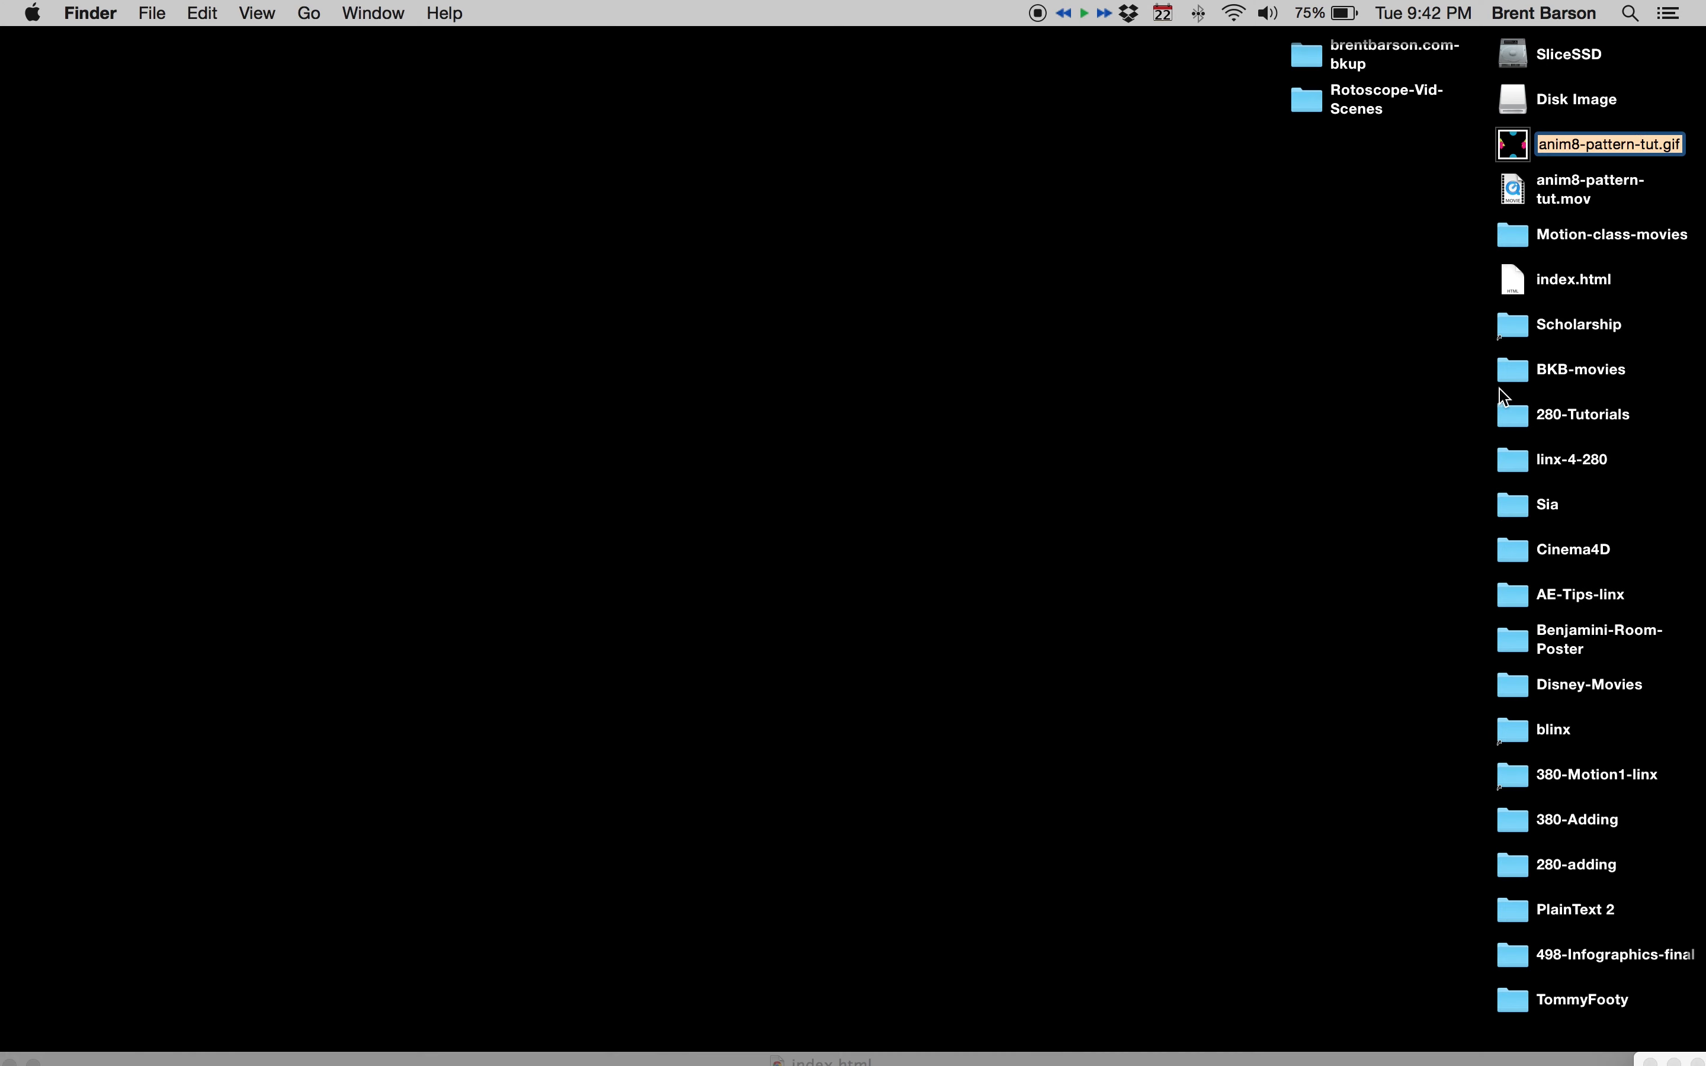
key("F11")
left_click(593, 325)
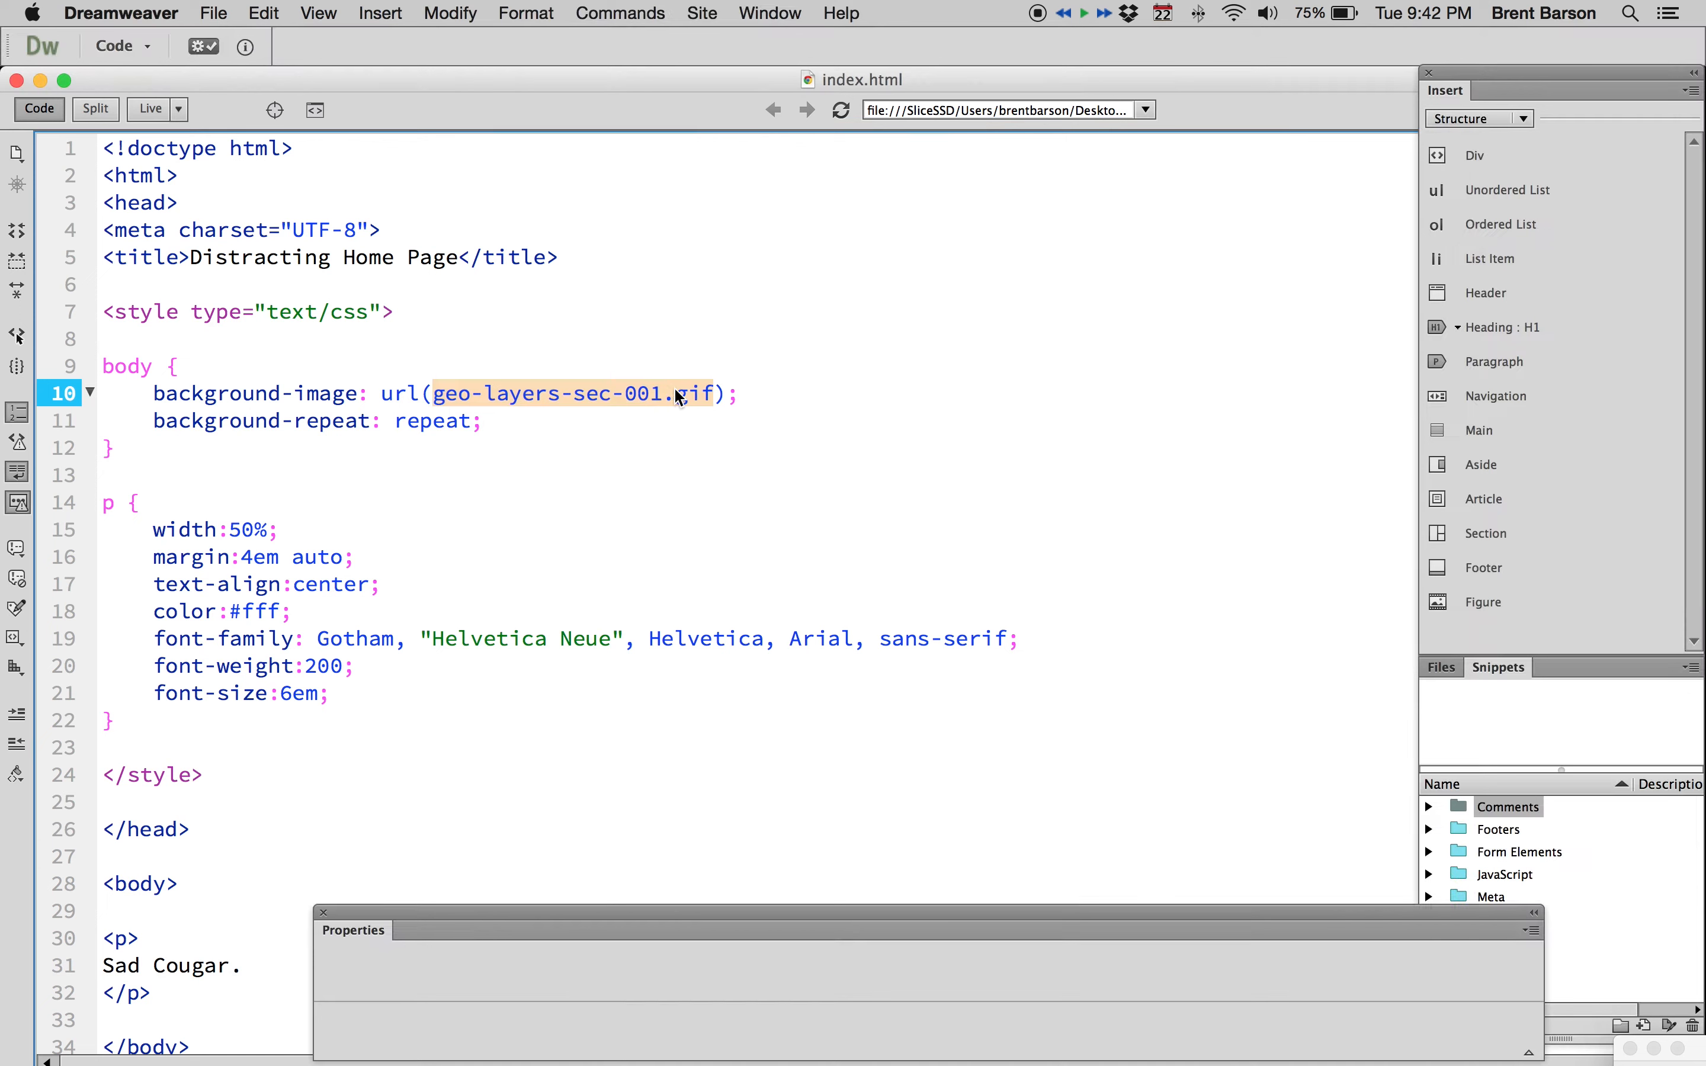
key("super+v")
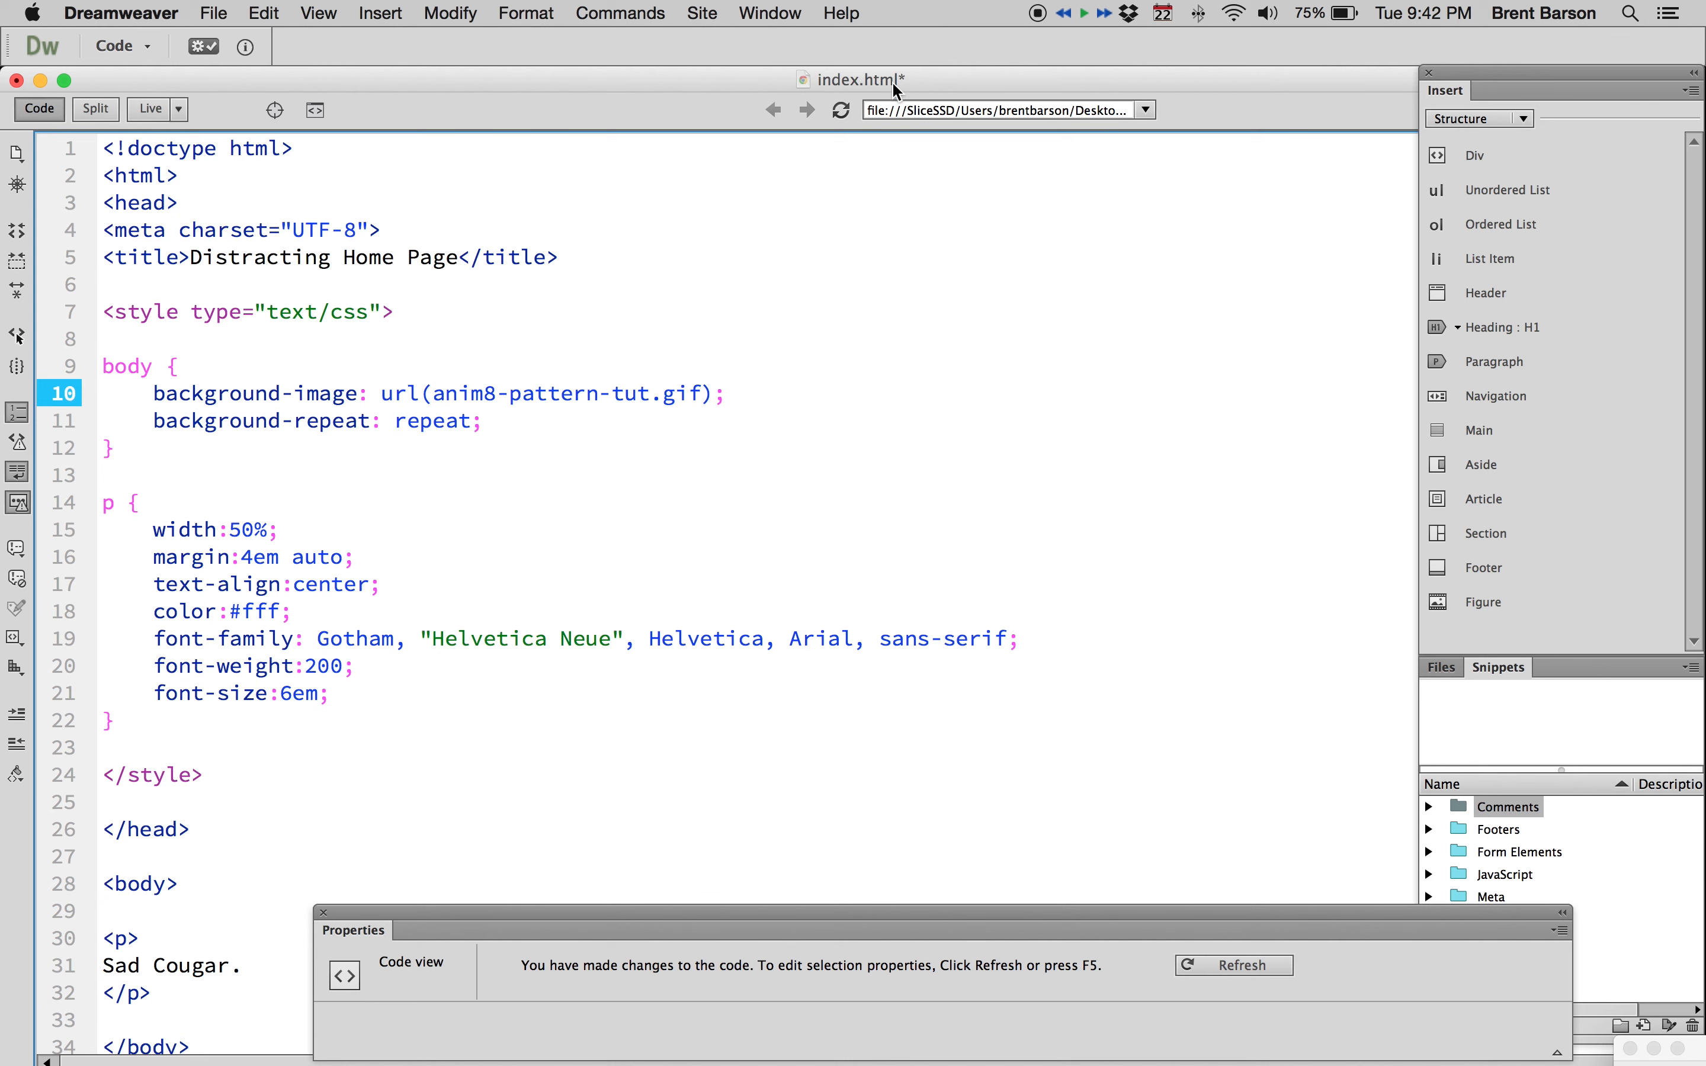
Step: Delete the "Sad Cougar." paragraph, including its p tags, from the page body
scroll(536, 392, "down", 3)
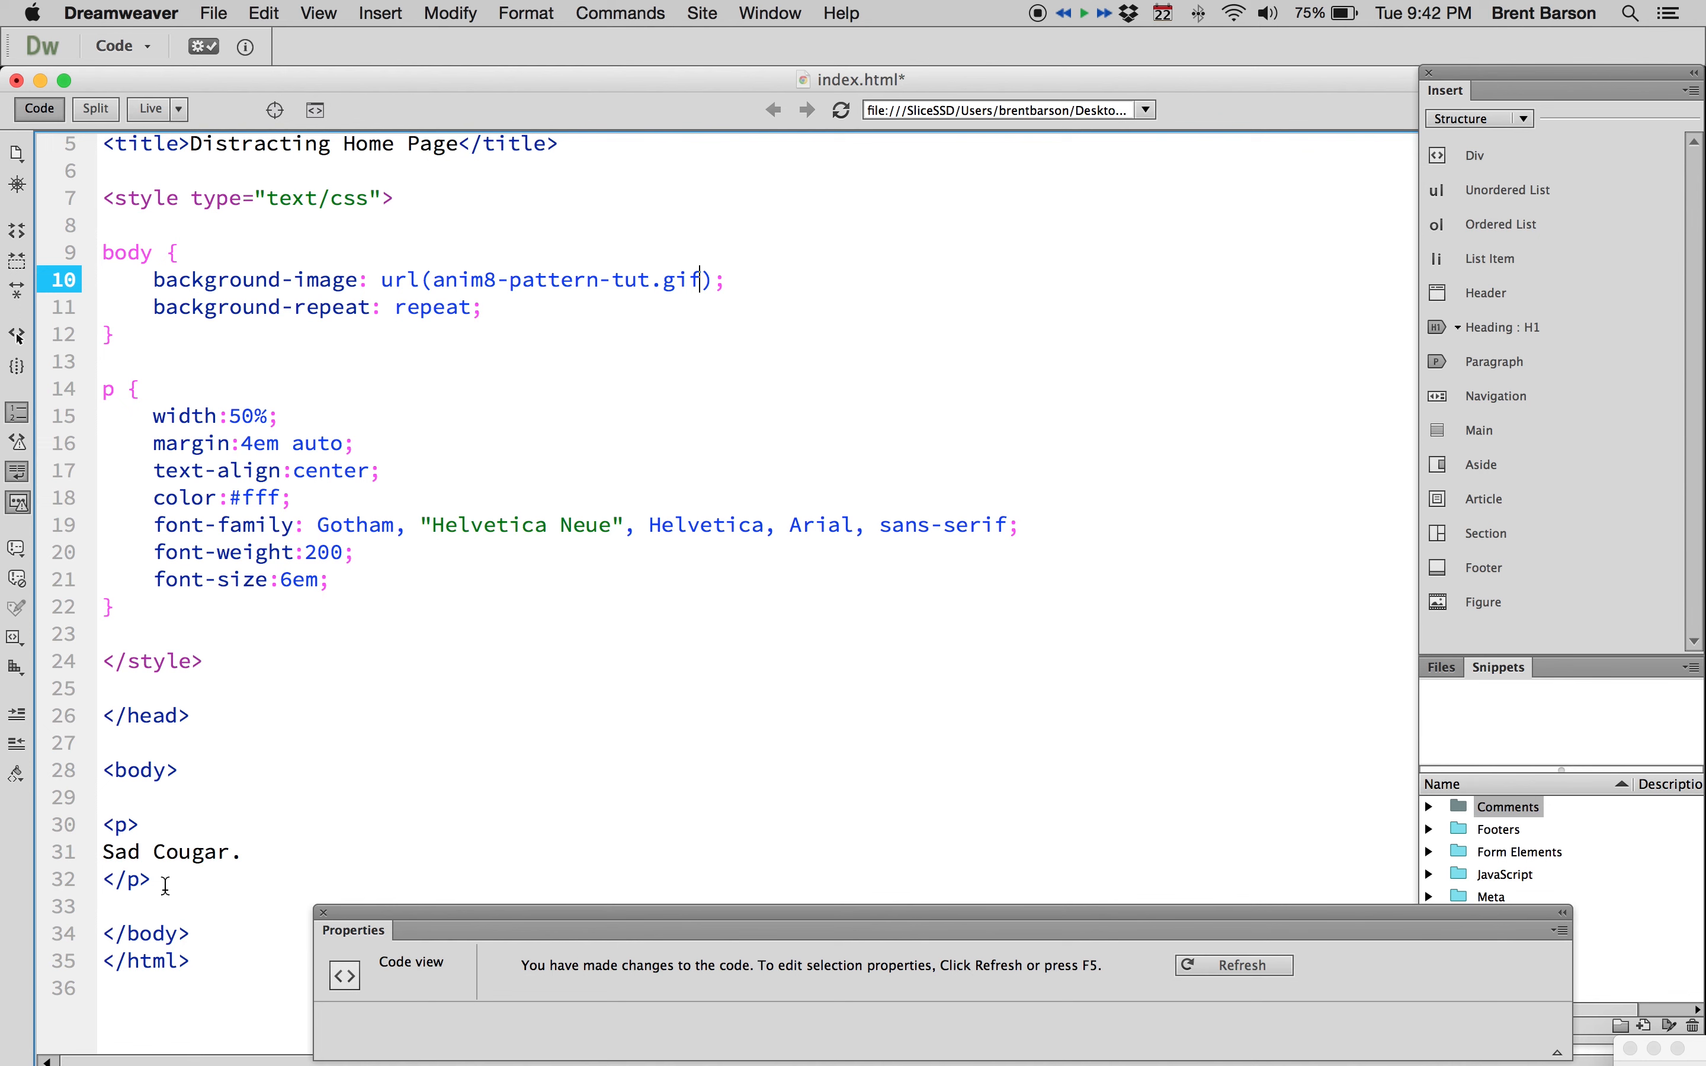
left_click_drag(166, 886, 169, 834)
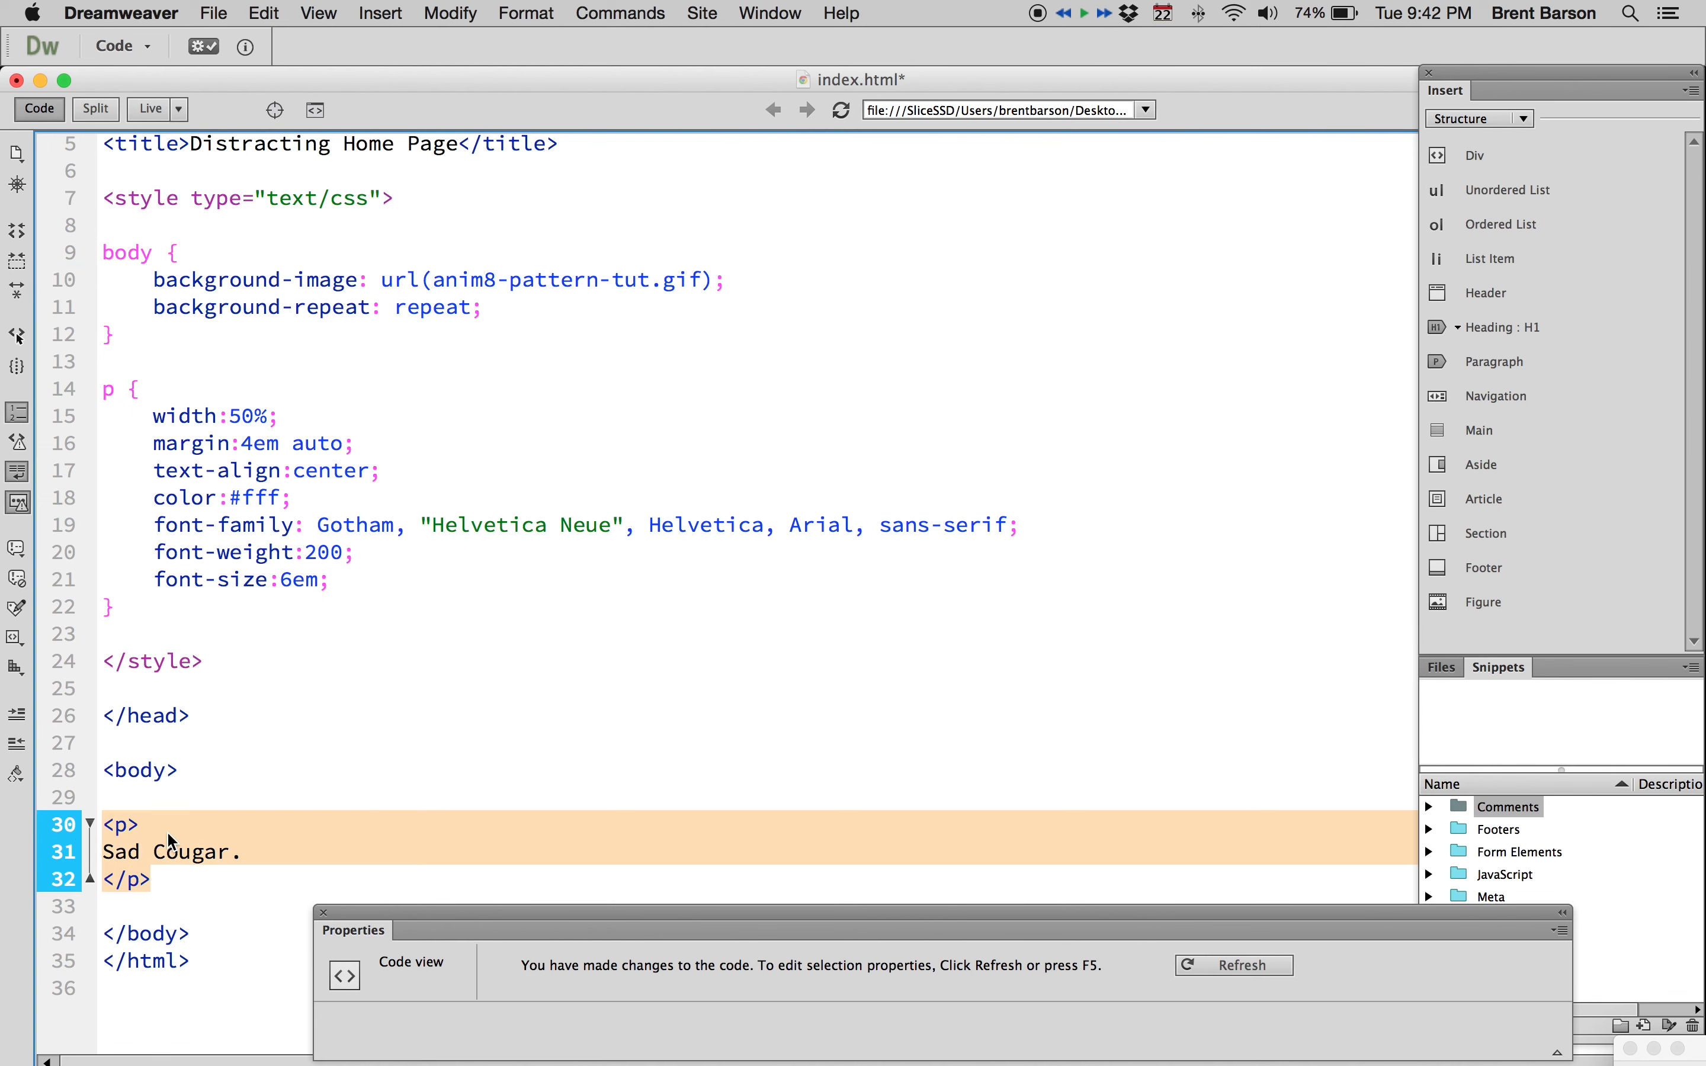
key("BackSpace")
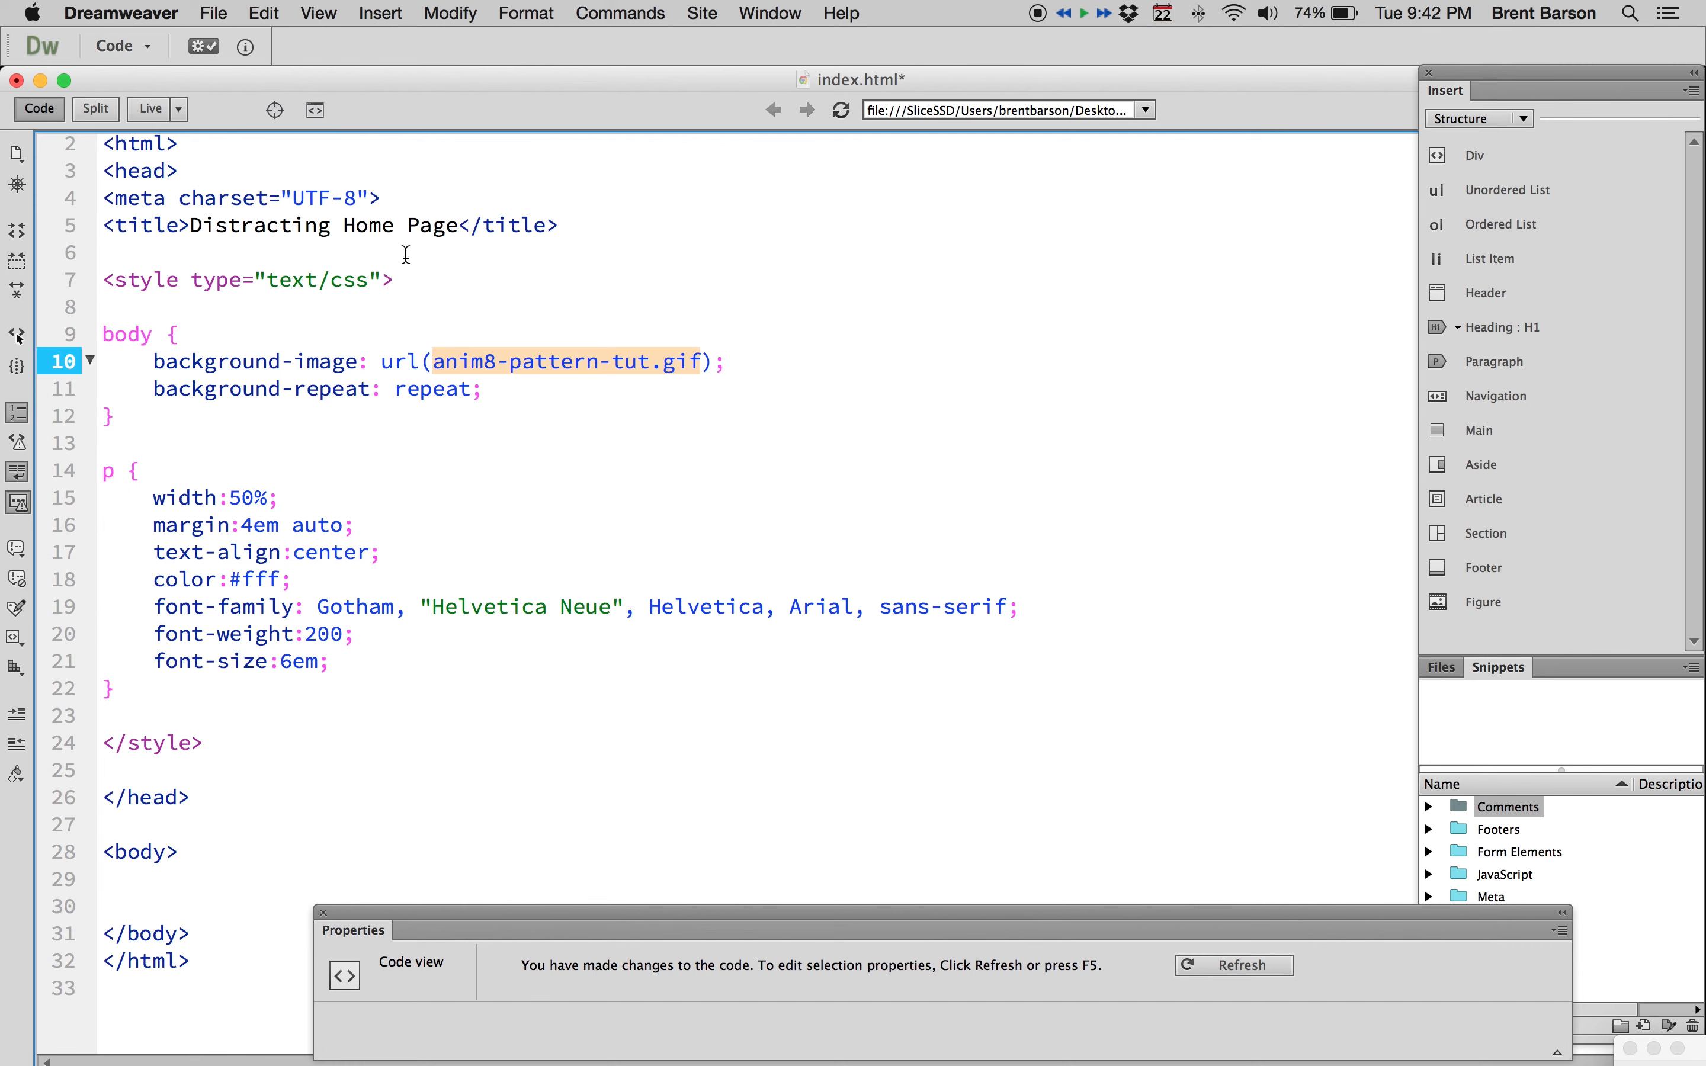
Step: Save and close index.html, and switch to the Desktop in Finder
left_click(224, 13)
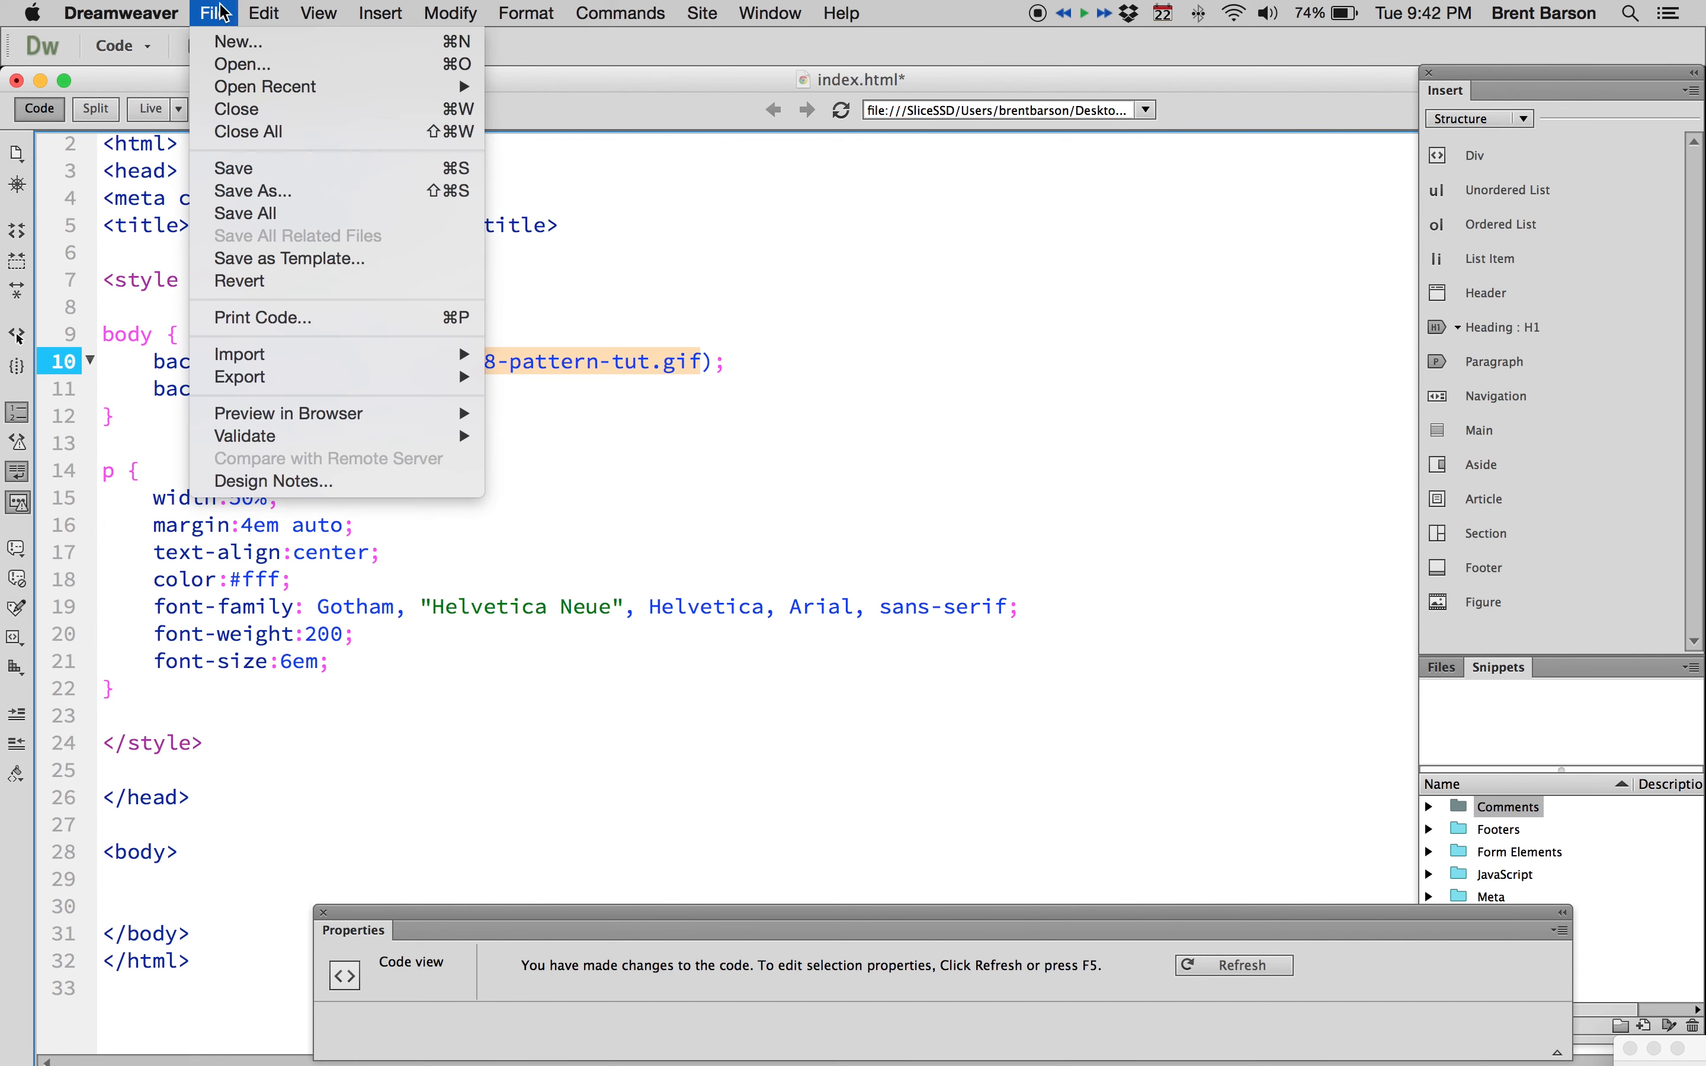
left_click(281, 166)
left_click(419, 212)
key("super+w")
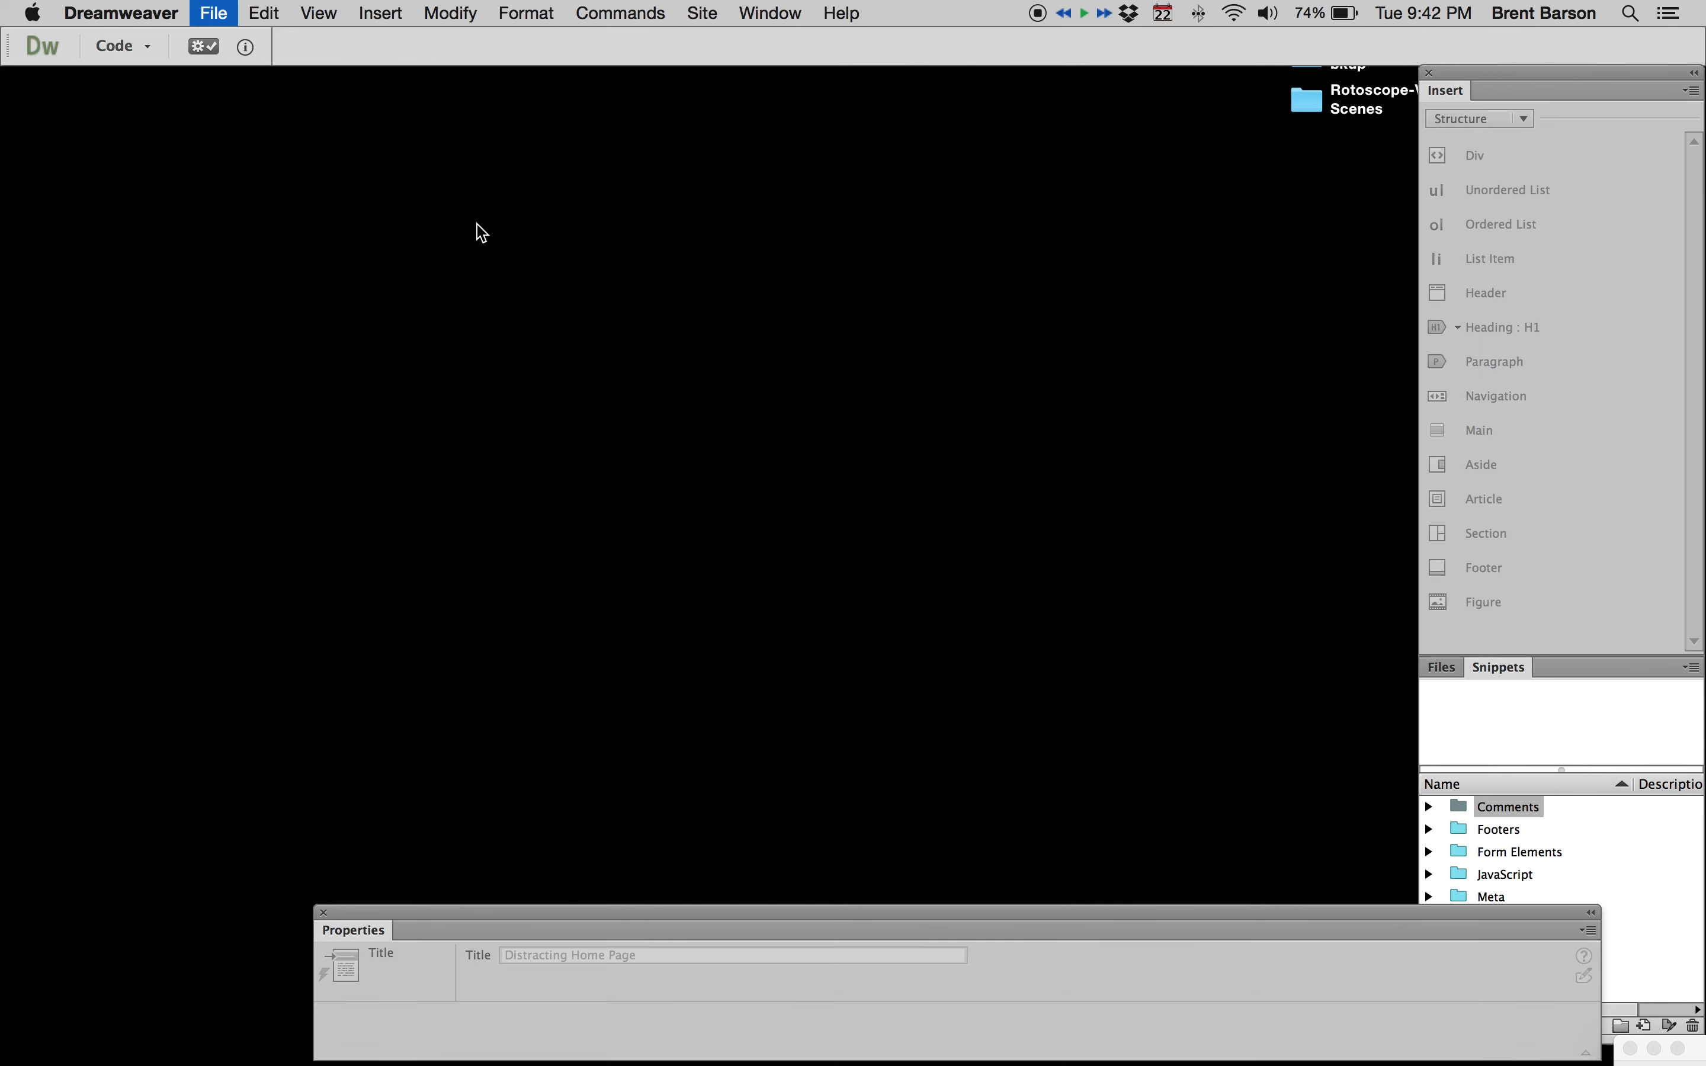
left_click(455, 215)
left_click(784, 362)
left_click(1263, 310)
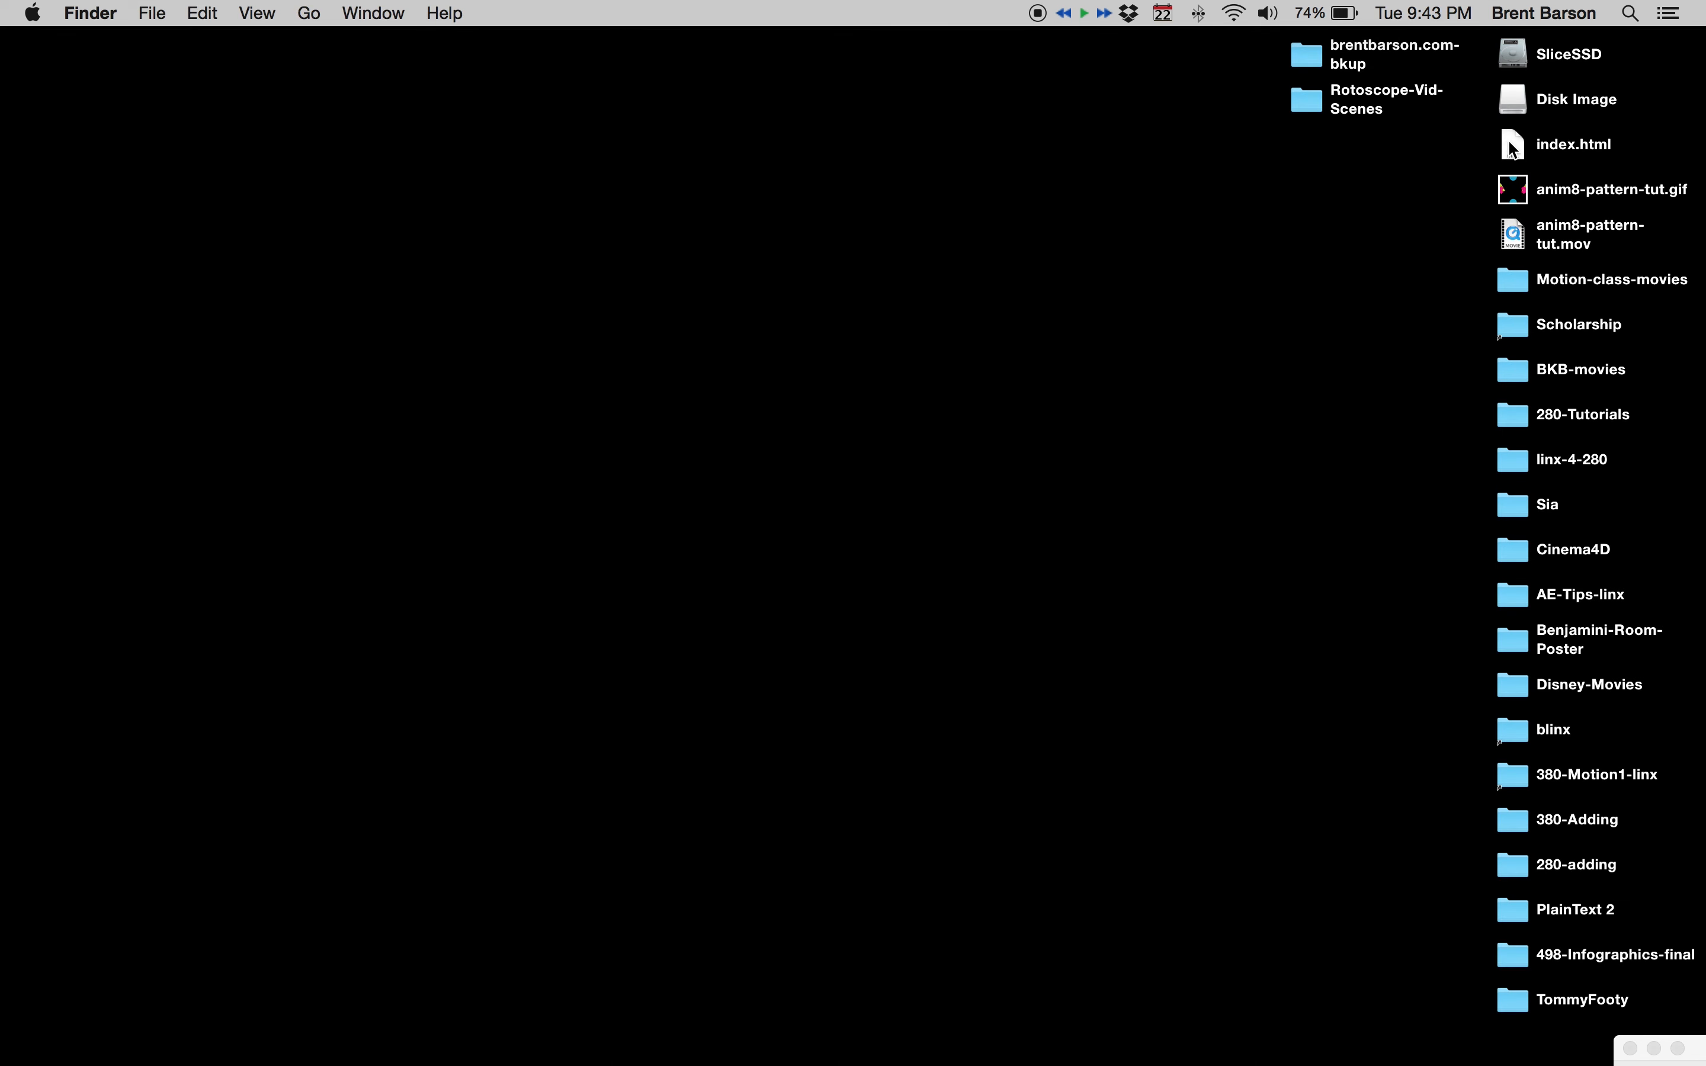
Step: Open the Desktop copy of index.html in Chrome, hide the bookmarks bar and show the browser window full screen
double_click(1514, 148)
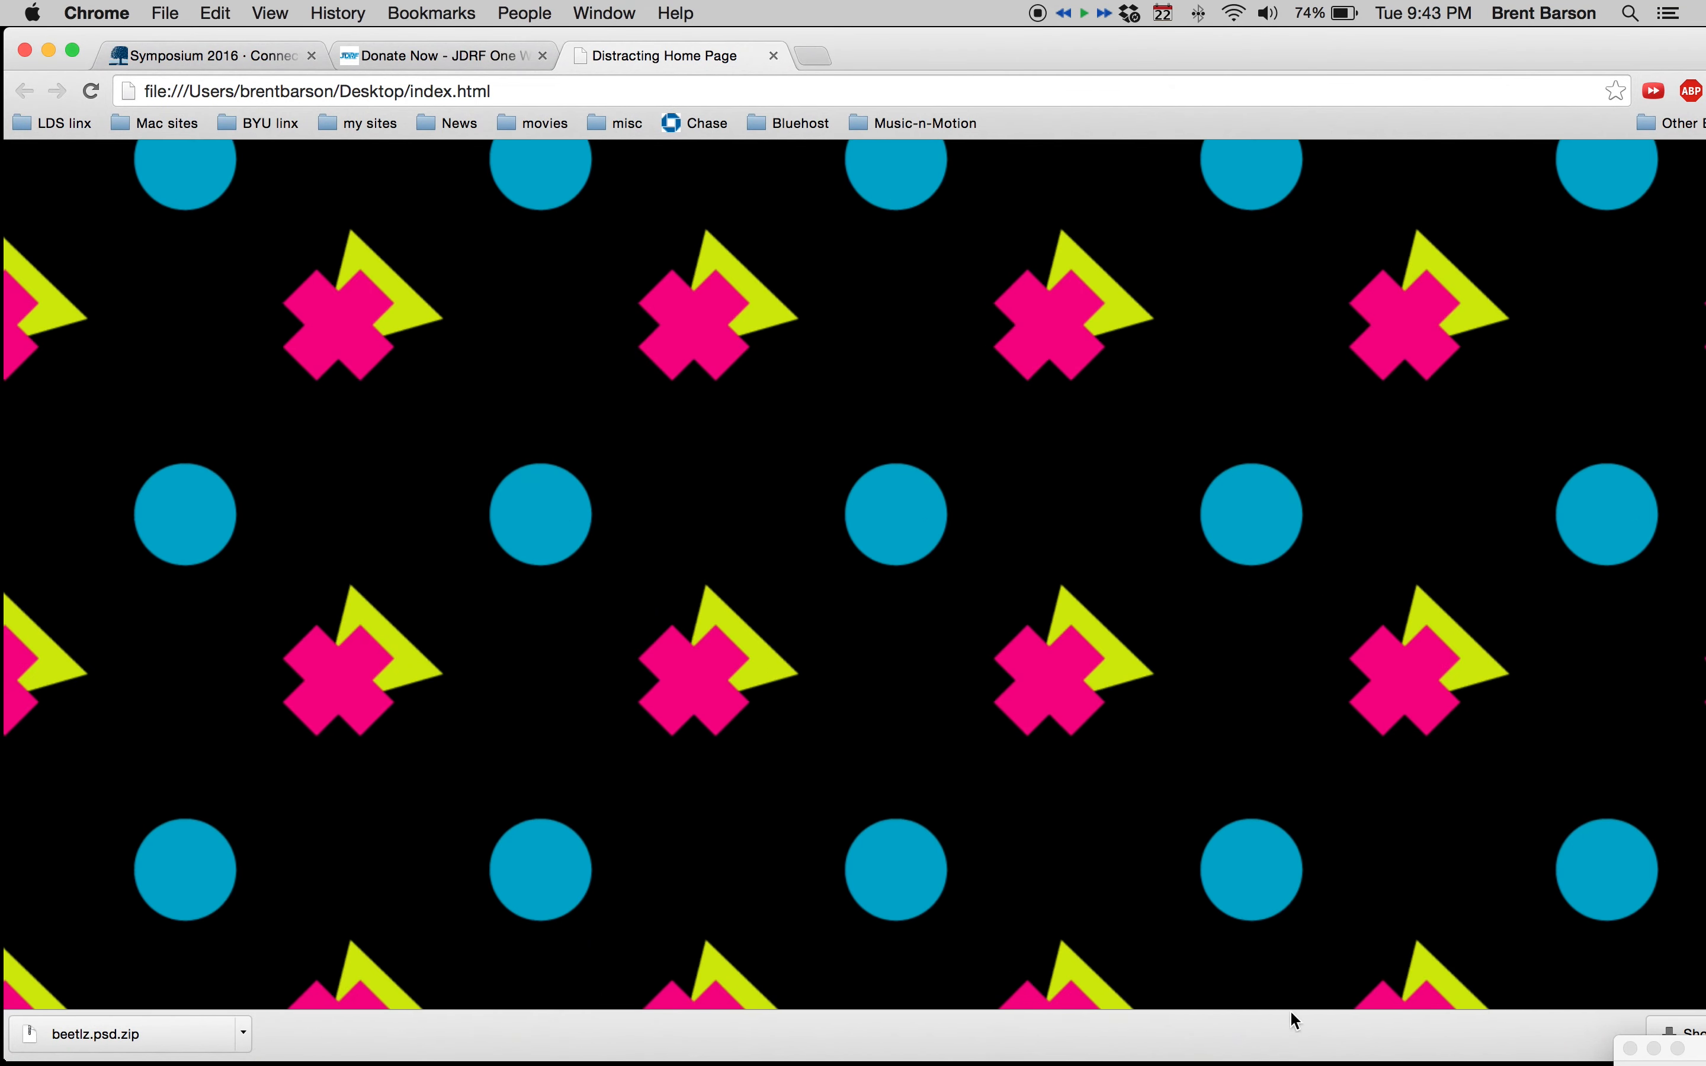
left_click(67, 48)
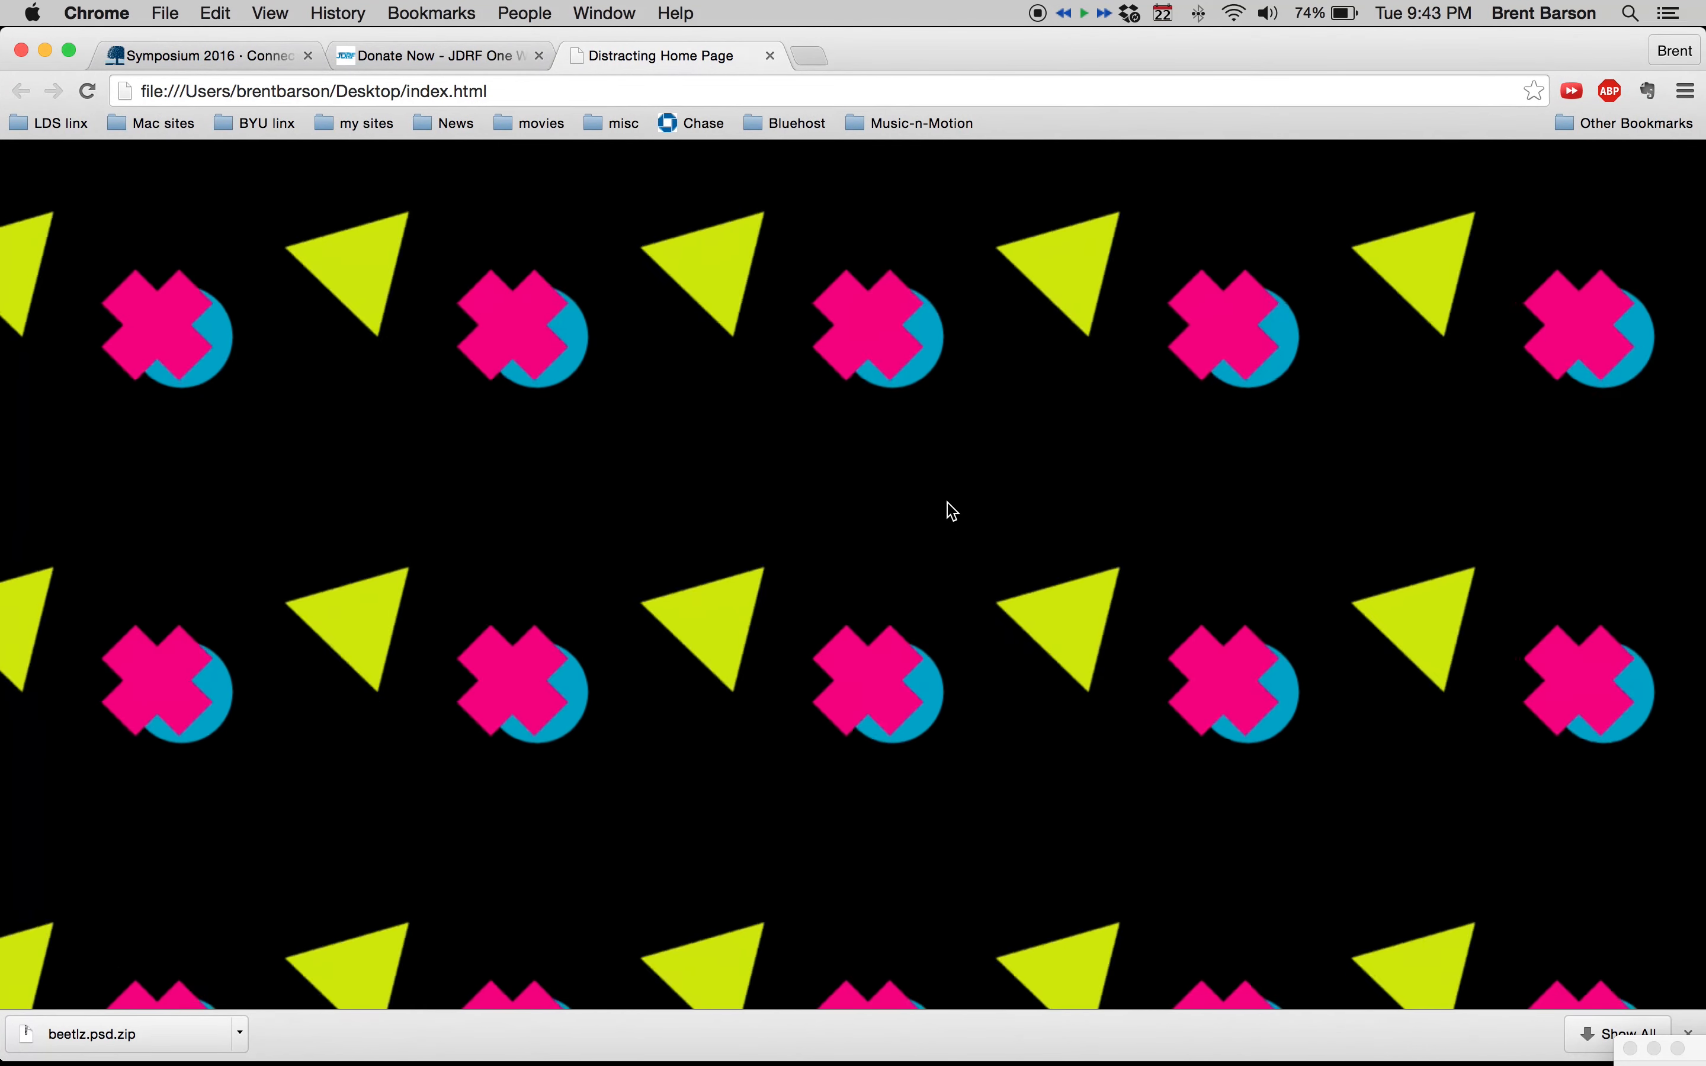
key("super+shift+b")
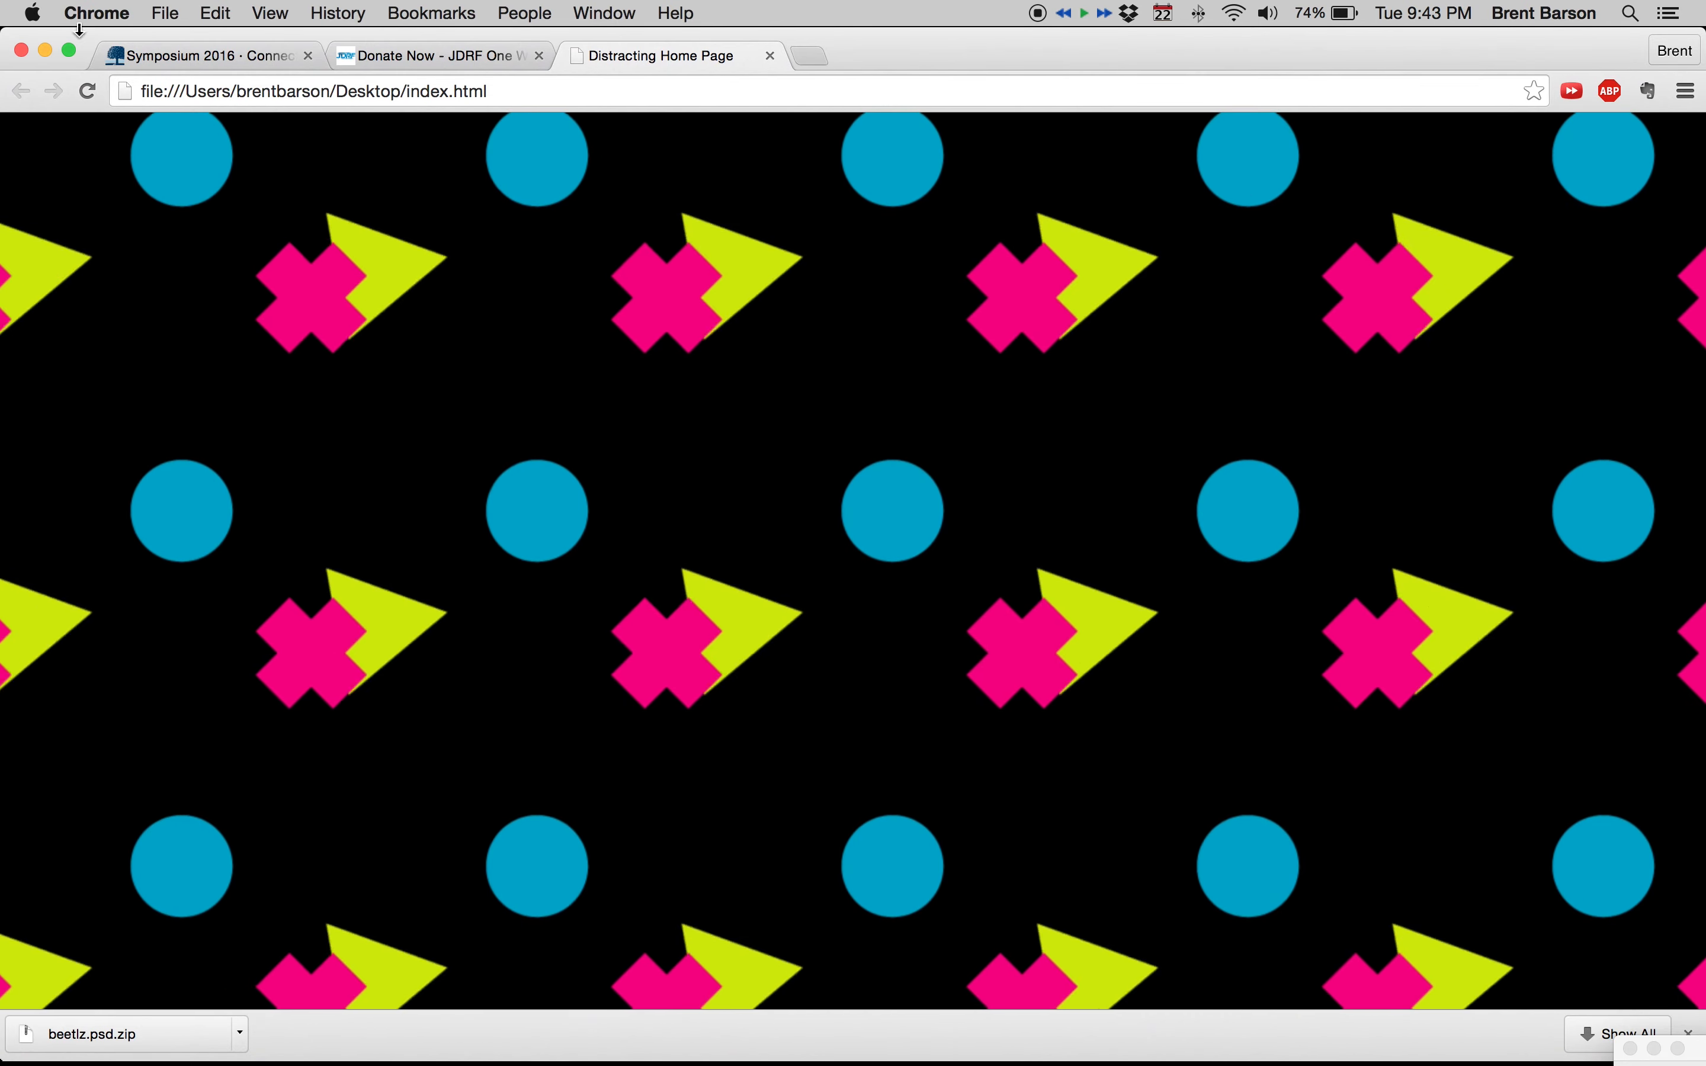
left_click(70, 47)
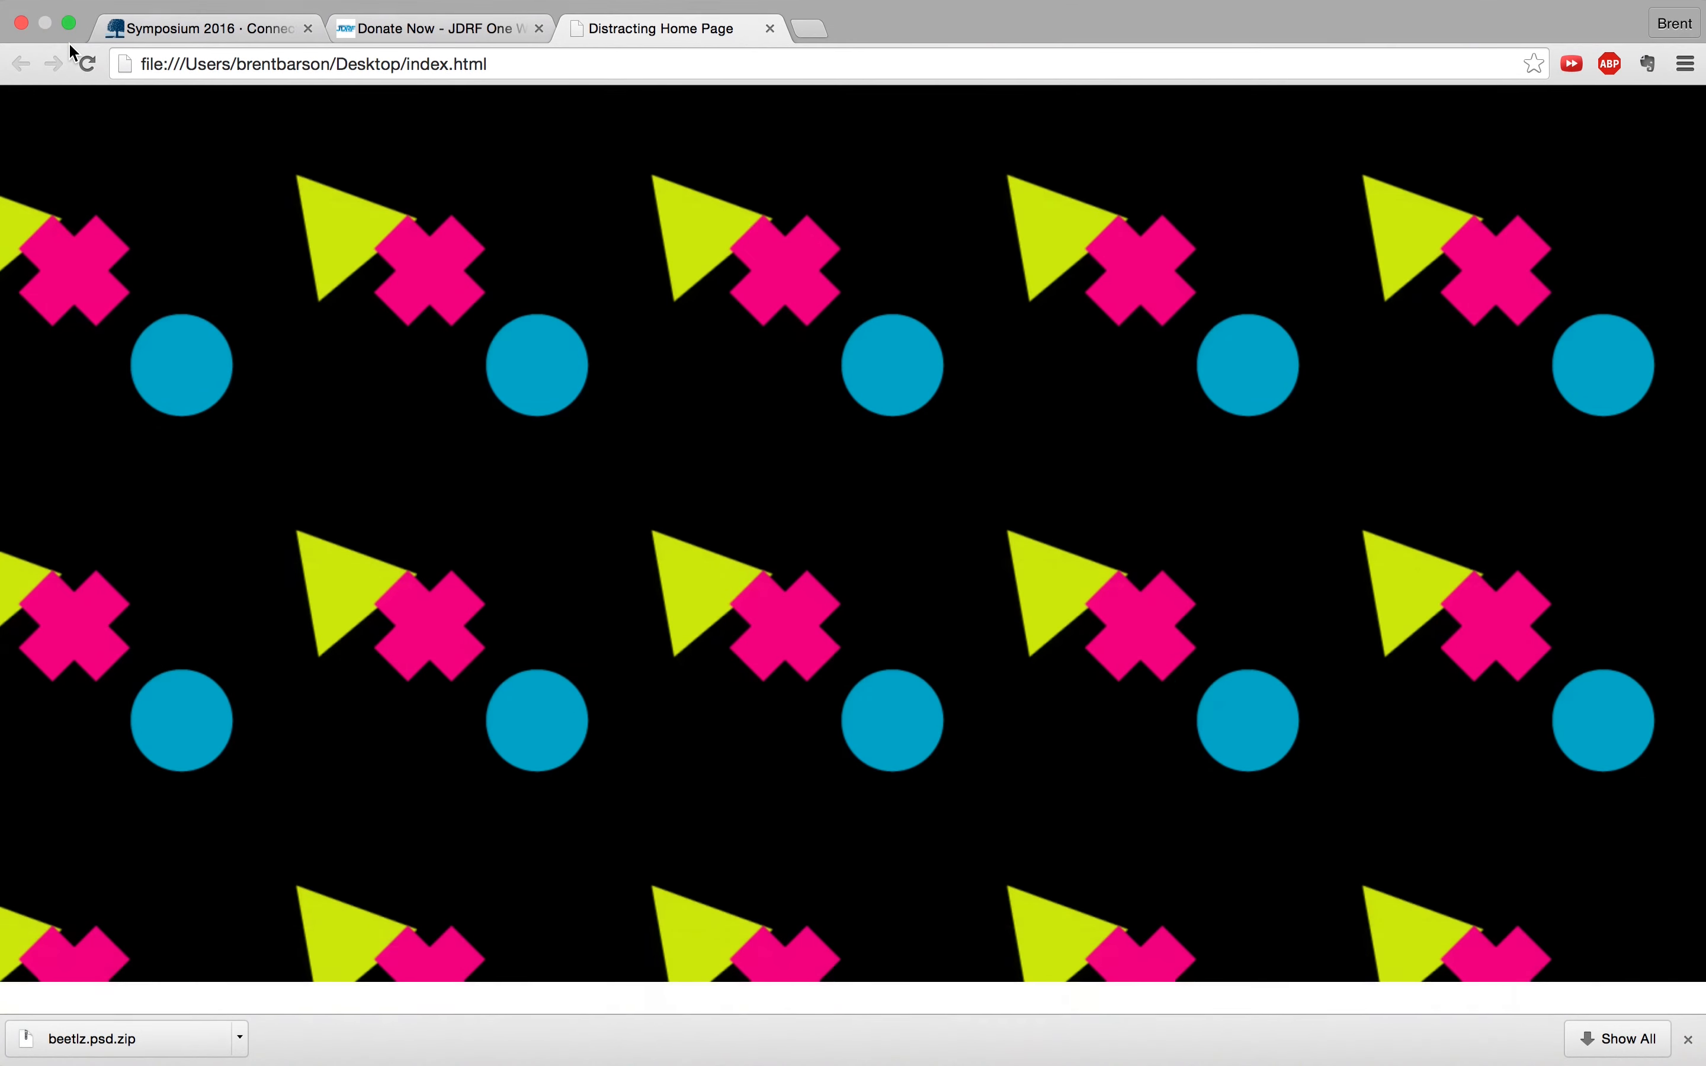